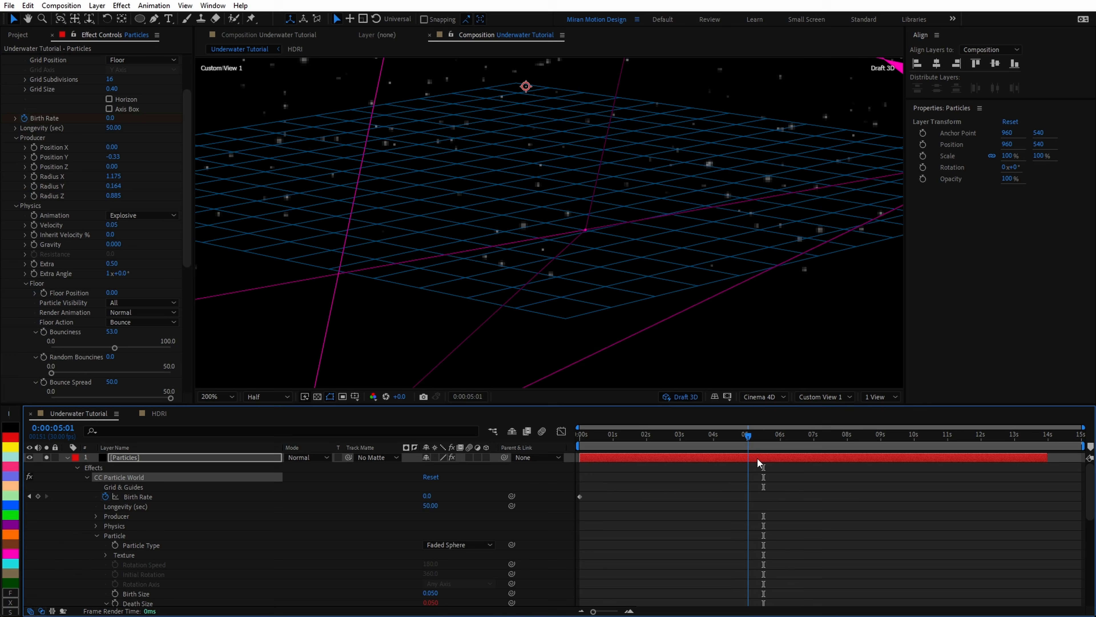
Shift the Particles layer in time and toggle the Curves effect on the Surface Light Rays layer.
drag(759, 460, 834, 462)
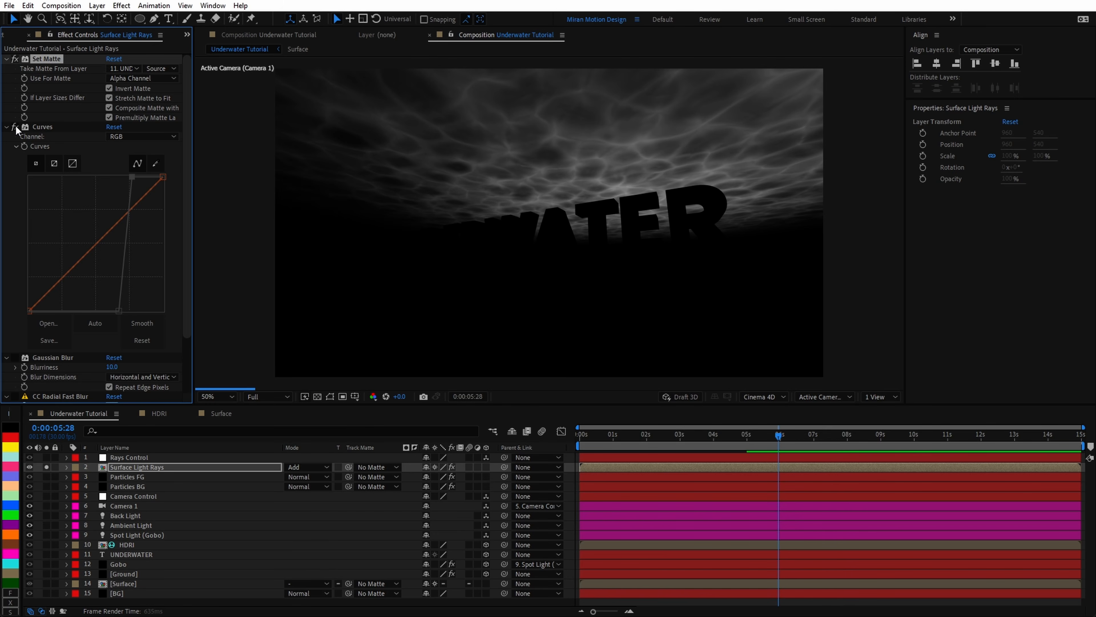
click(15, 126)
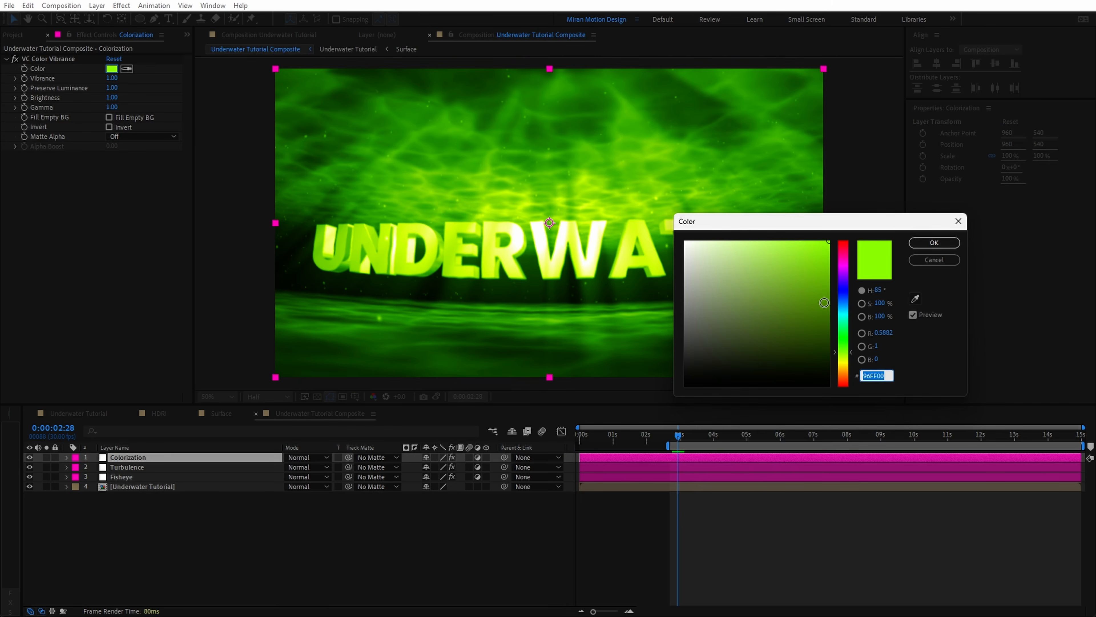
Set the Colorization layer's VC Color Vibrance color to a bright blue and adjust the effect's gamma.
drag(843, 315, 811, 223)
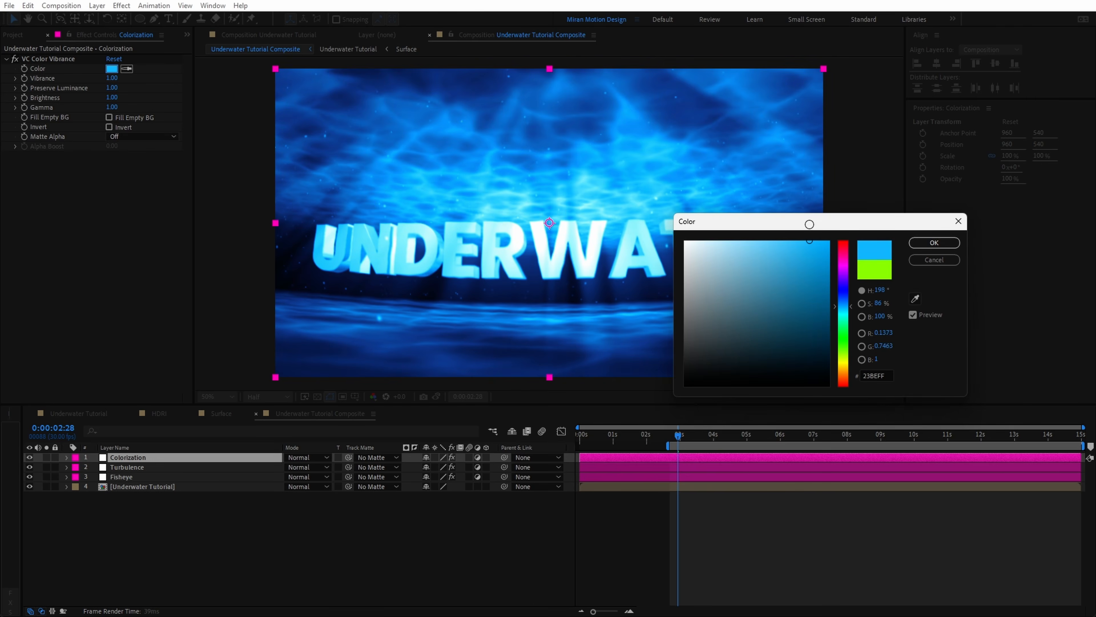
key(Return)
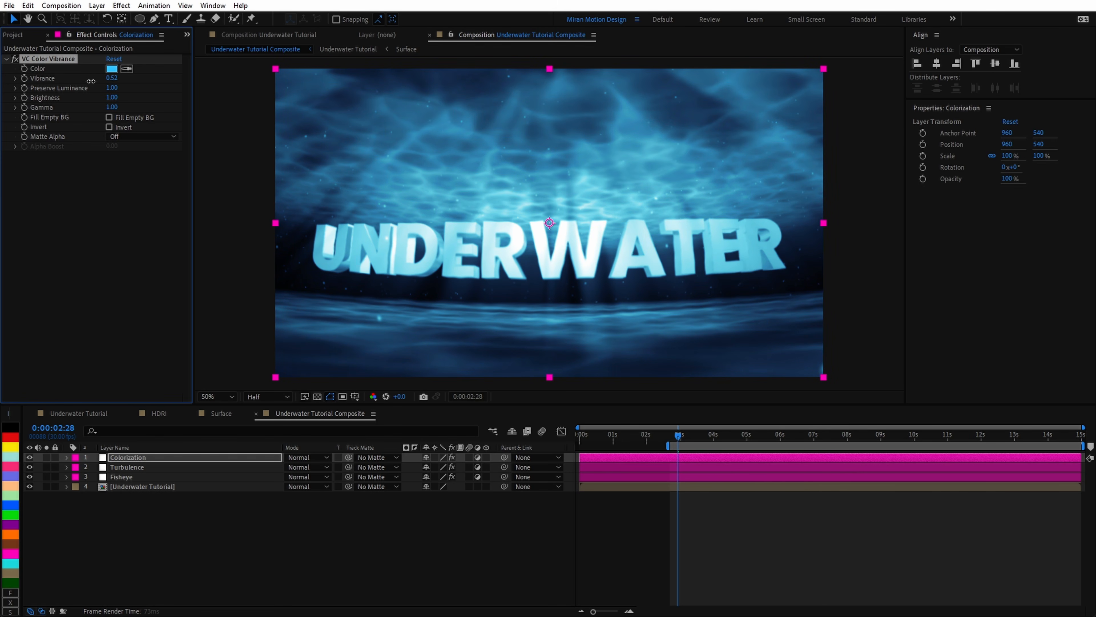
drag(112, 107, 98, 117)
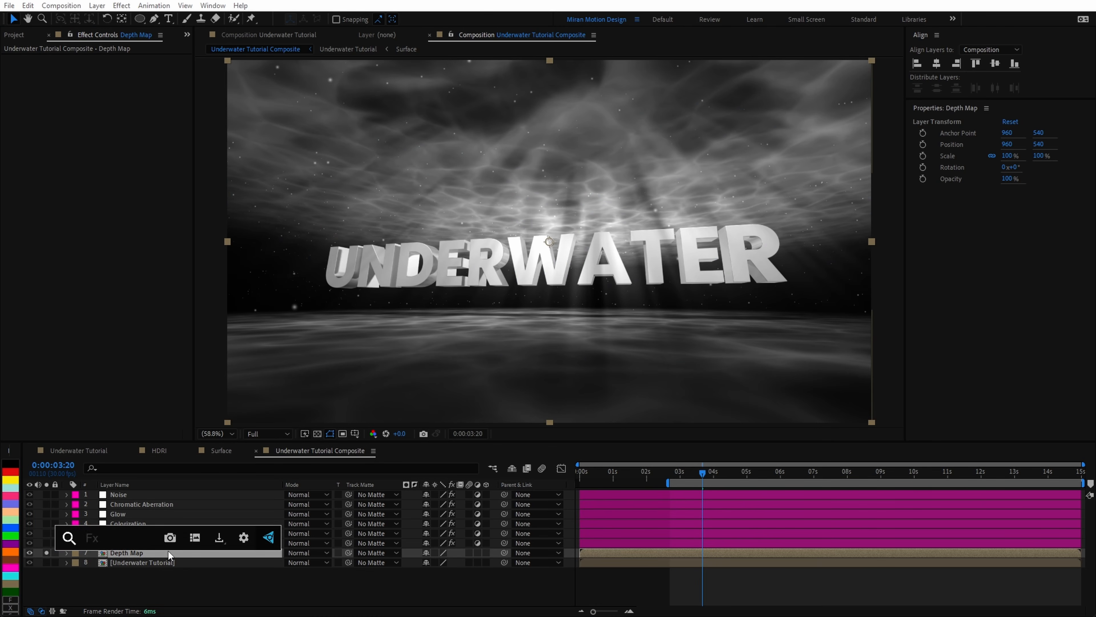
Apply the 3D Channel Extract effect to the Depth Map layer and adjust its White Point.
text(3d ch)
key(Return)
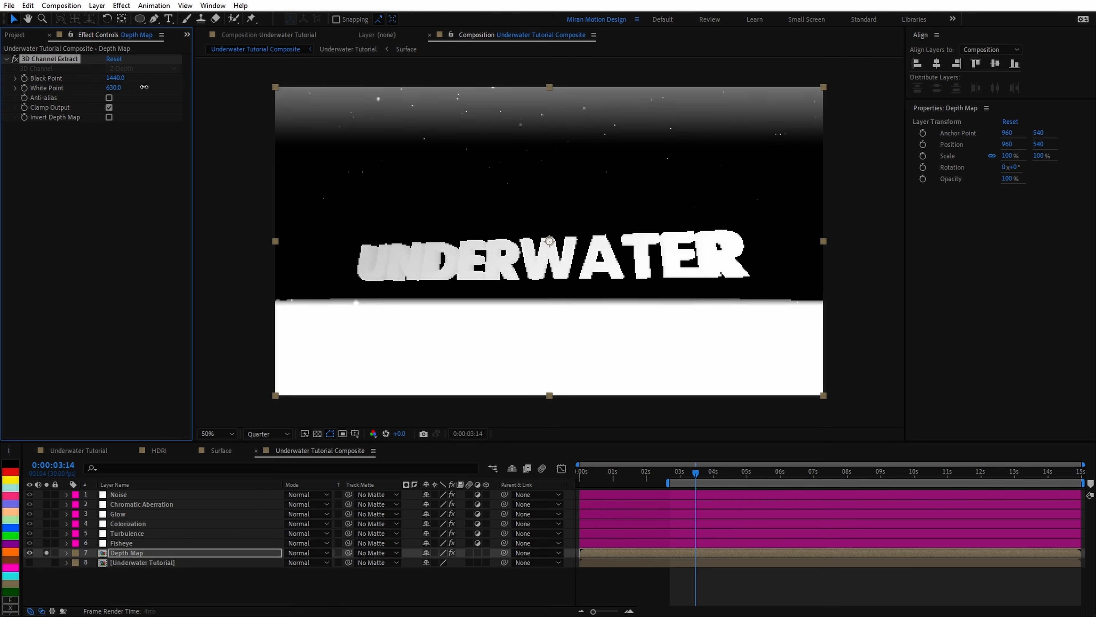
drag(144, 87, 141, 94)
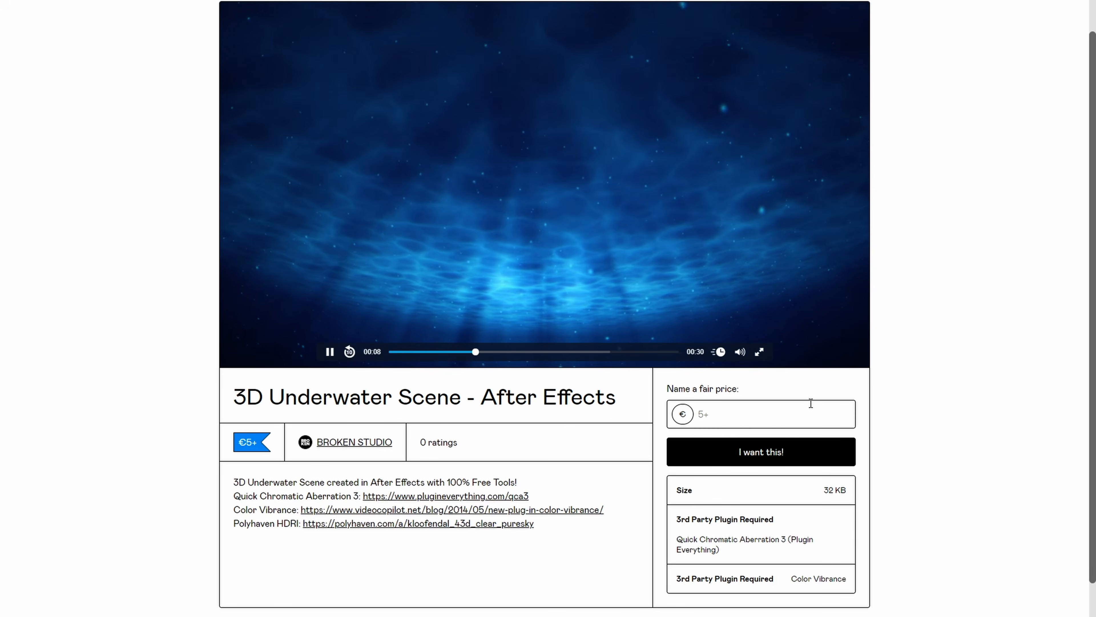
On the browser store page for 3D Underwater Scene - After Effects, enter 69 as the fair price.
click(810, 416)
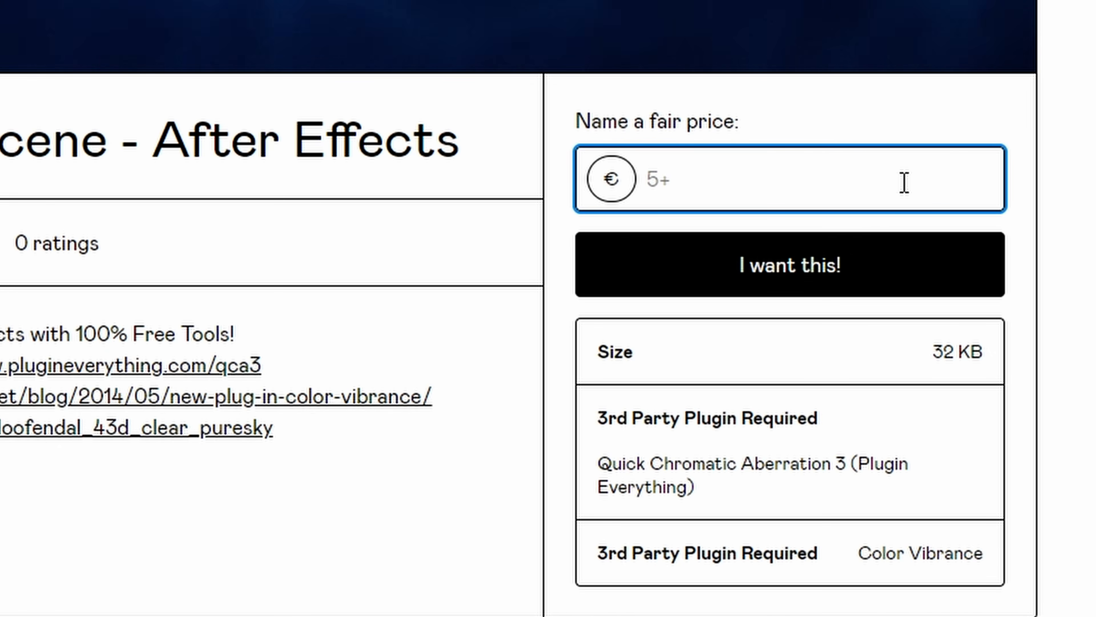
text(69)
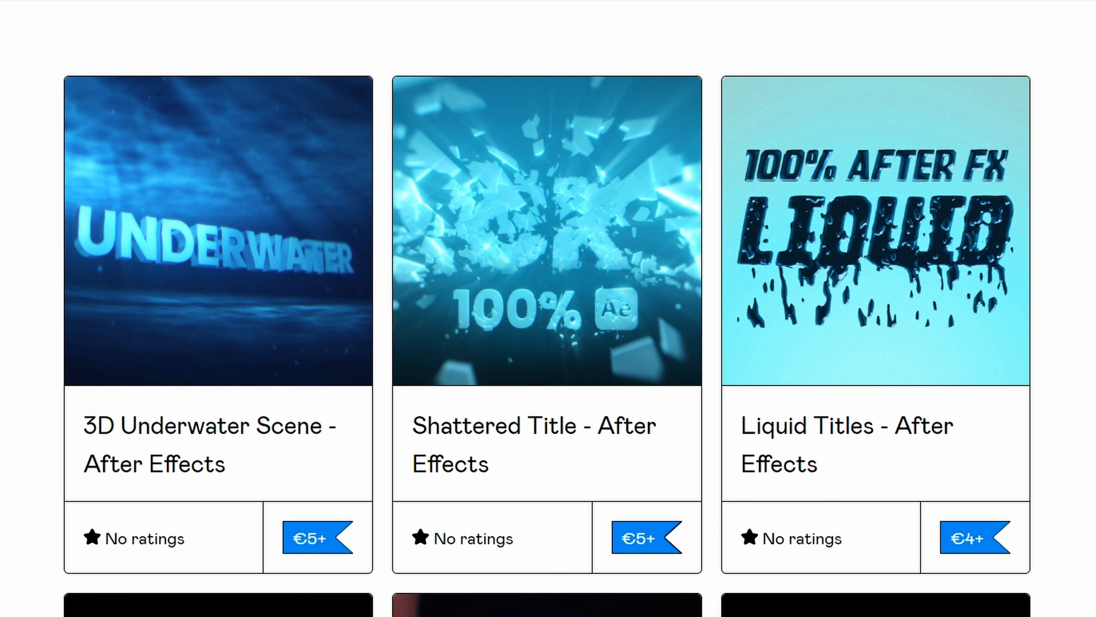
Browse the store's After Effects templates and the latest videos on the YouTube channel.
scroll(548, 325, down, 5)
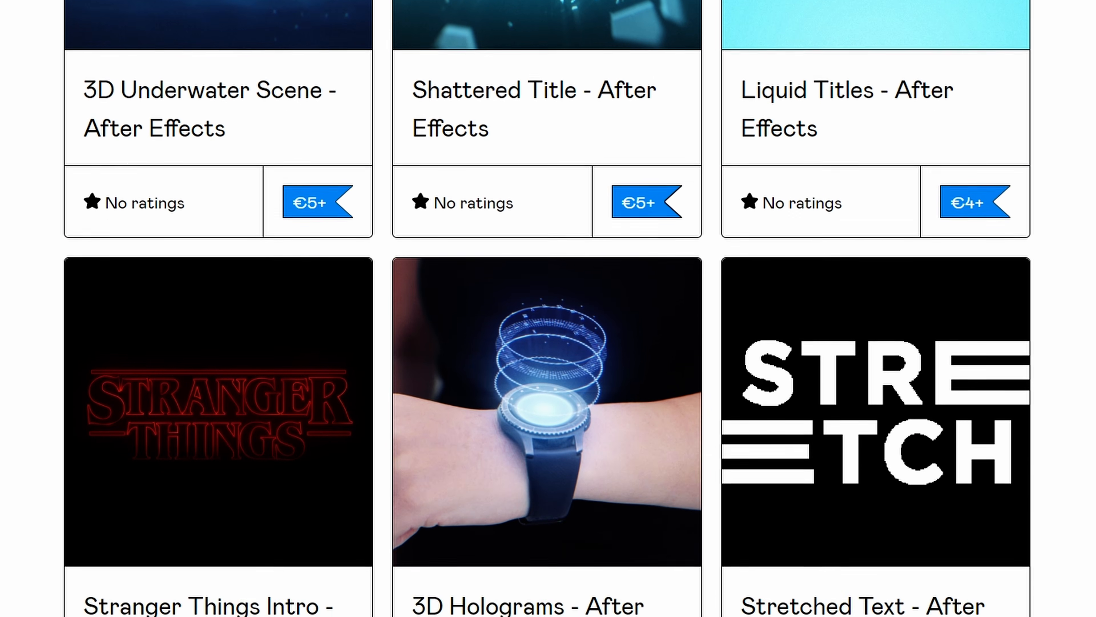
scroll(548, 326, down, 8)
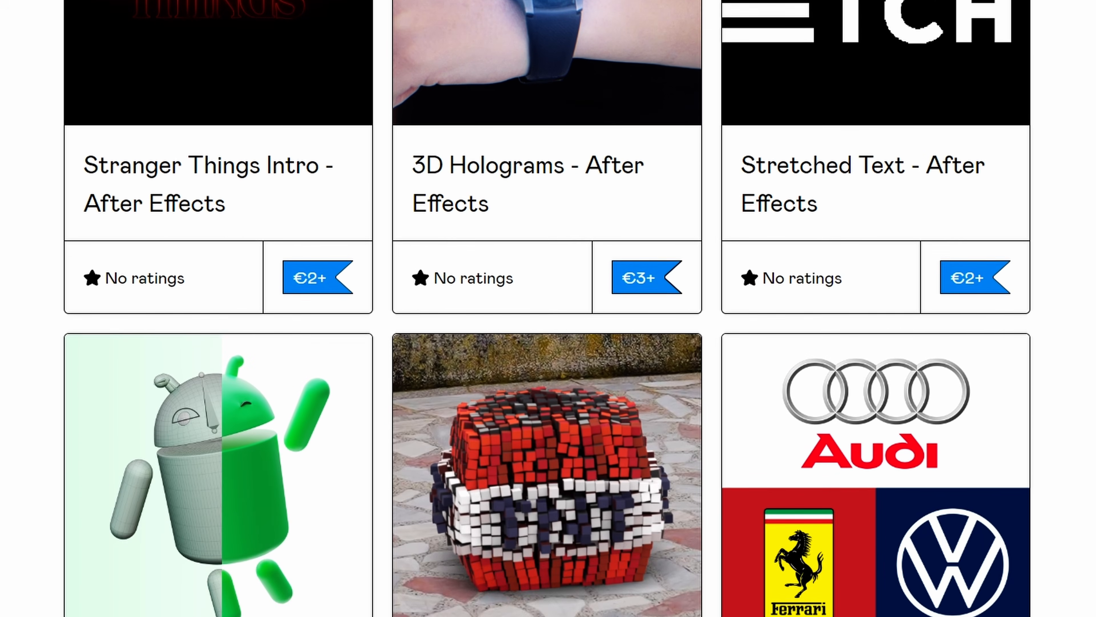
scroll(547, 309, down, 9)
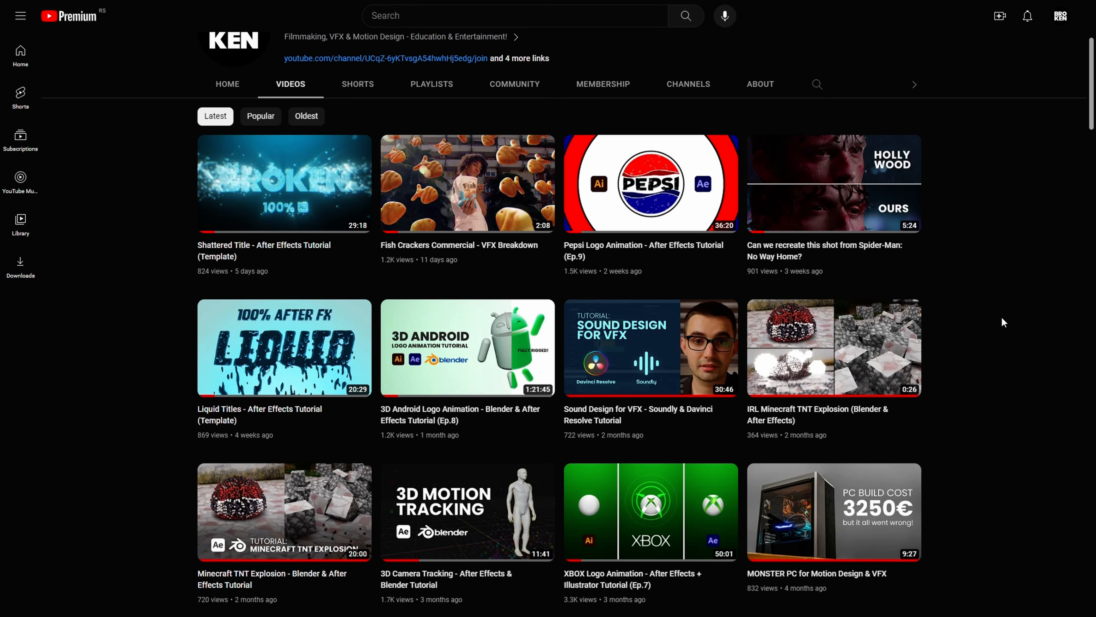
scroll(1001, 316, down, 7)
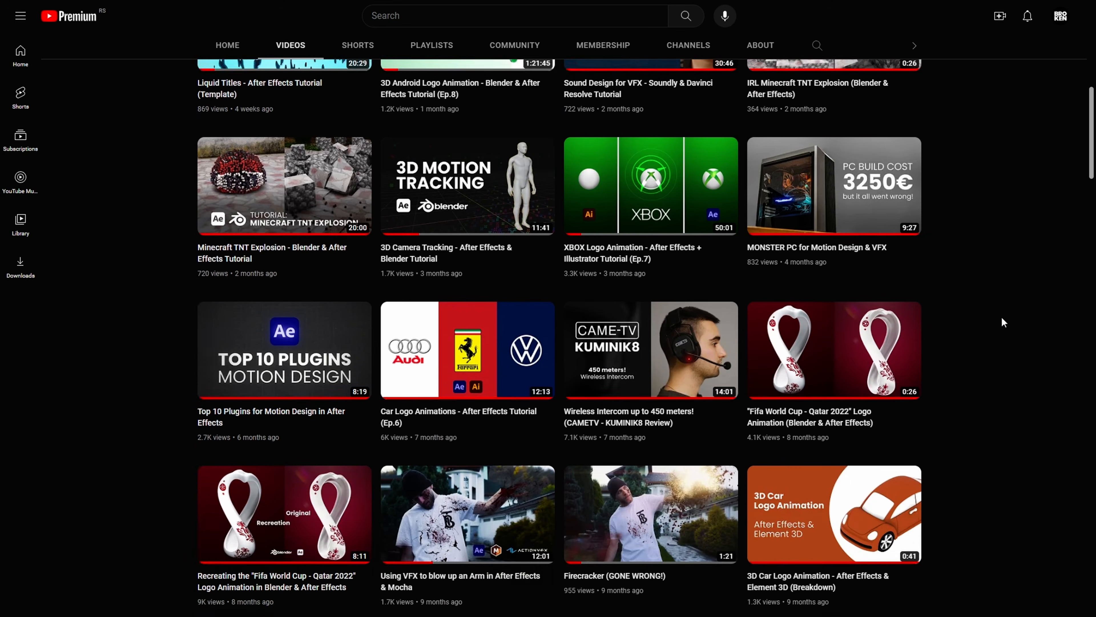
scroll(1001, 316, down, 3)
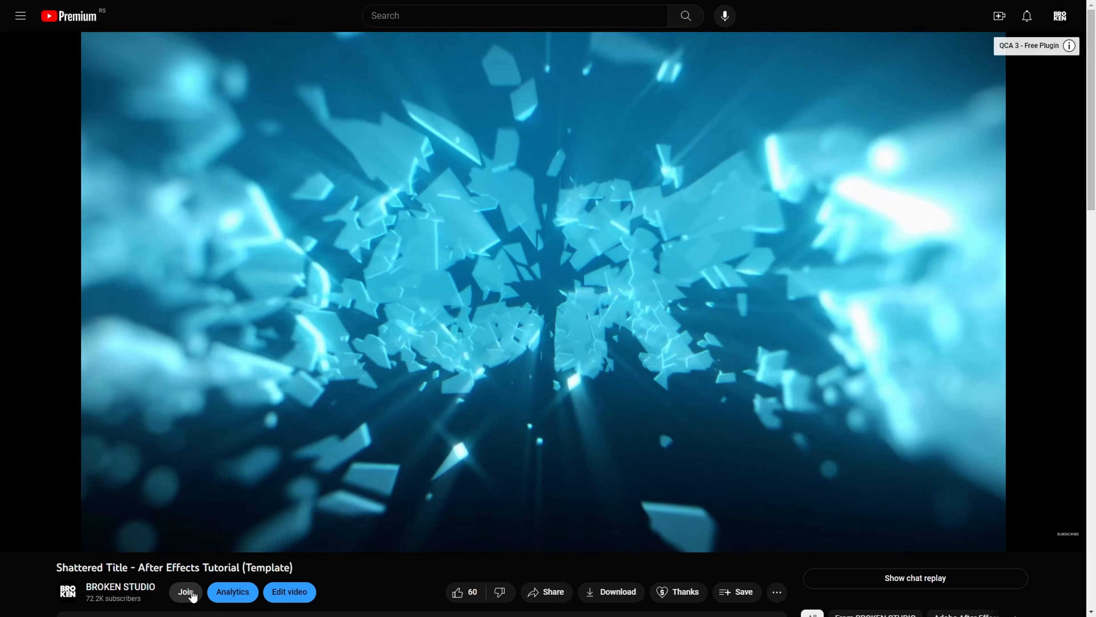
Open the channel's membership offers from the Shattered Title video and review the perks of the Shattering Supporter level.
click(185, 592)
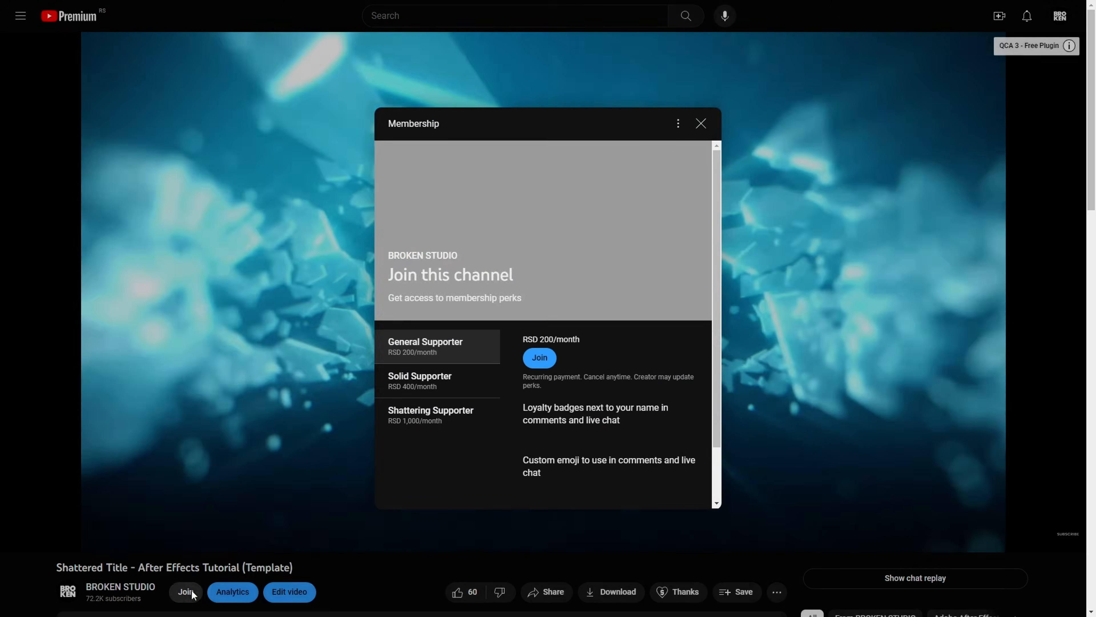
click(473, 417)
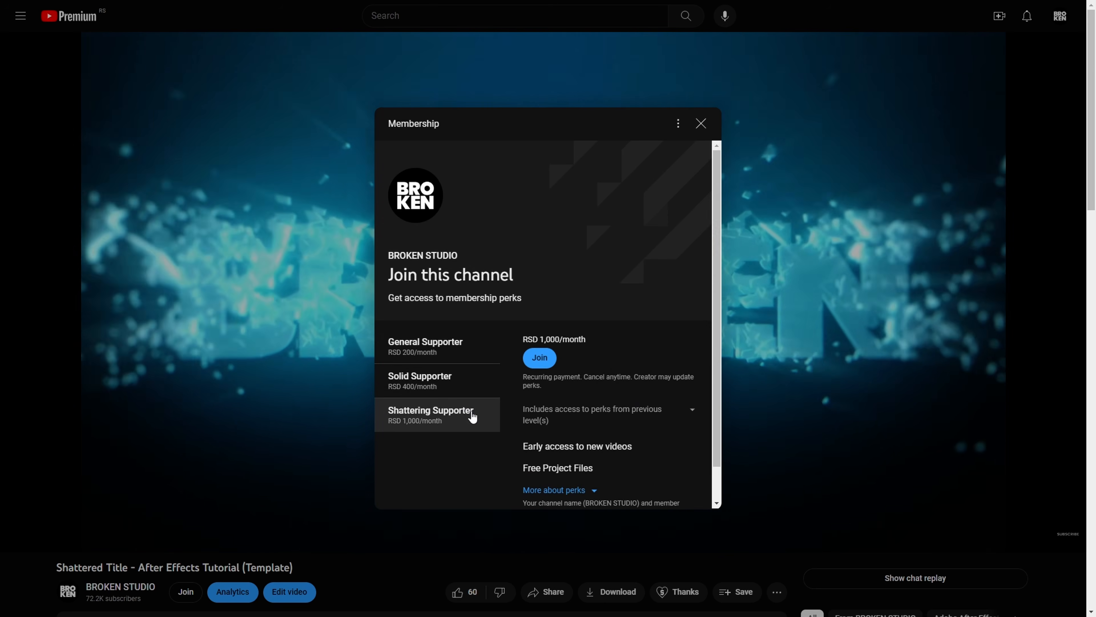
scroll(658, 416, down, 2)
drag(608, 430, 521, 439)
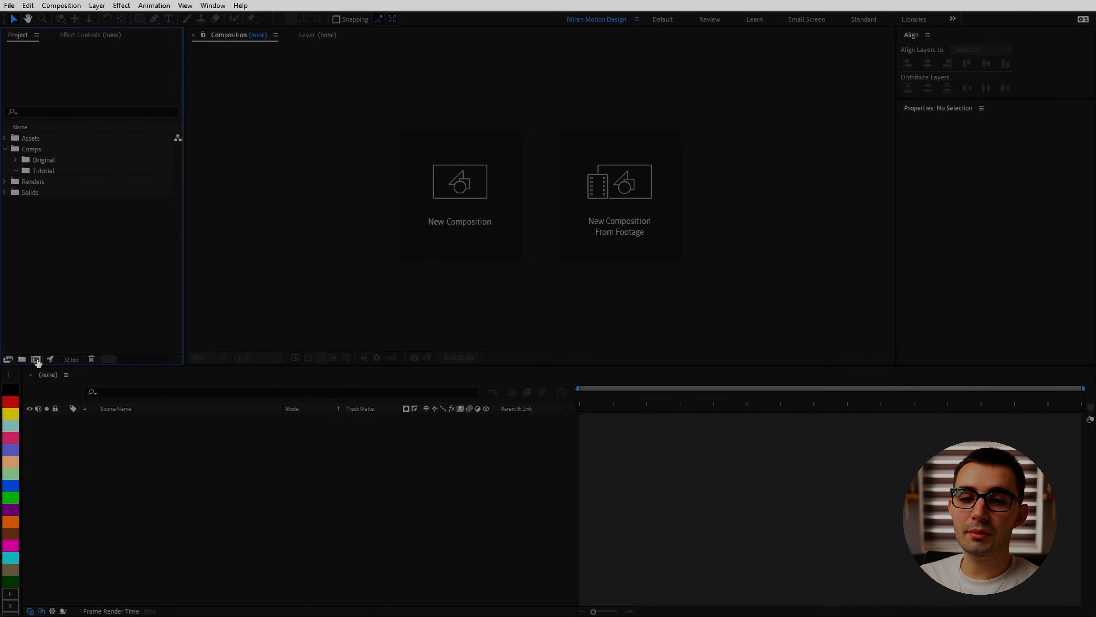
In After Effects, create a 1920x1080, 30 fps, 15-second composition named Underwater Tutorial with the Cinema 4D renderer at quality 10.
key(ctrl+n)
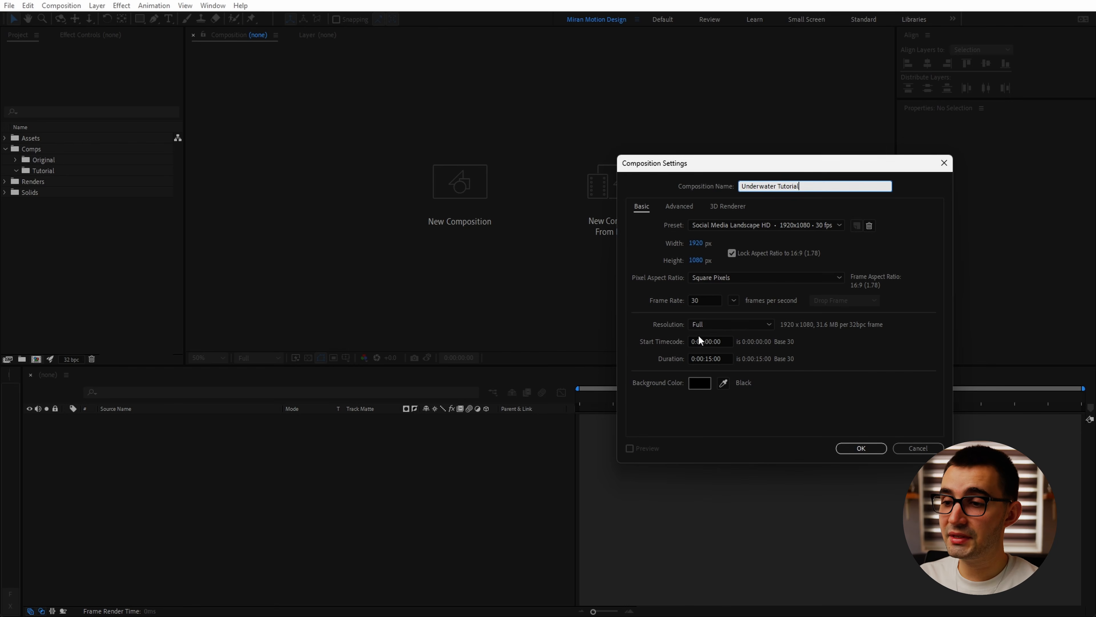
click(728, 207)
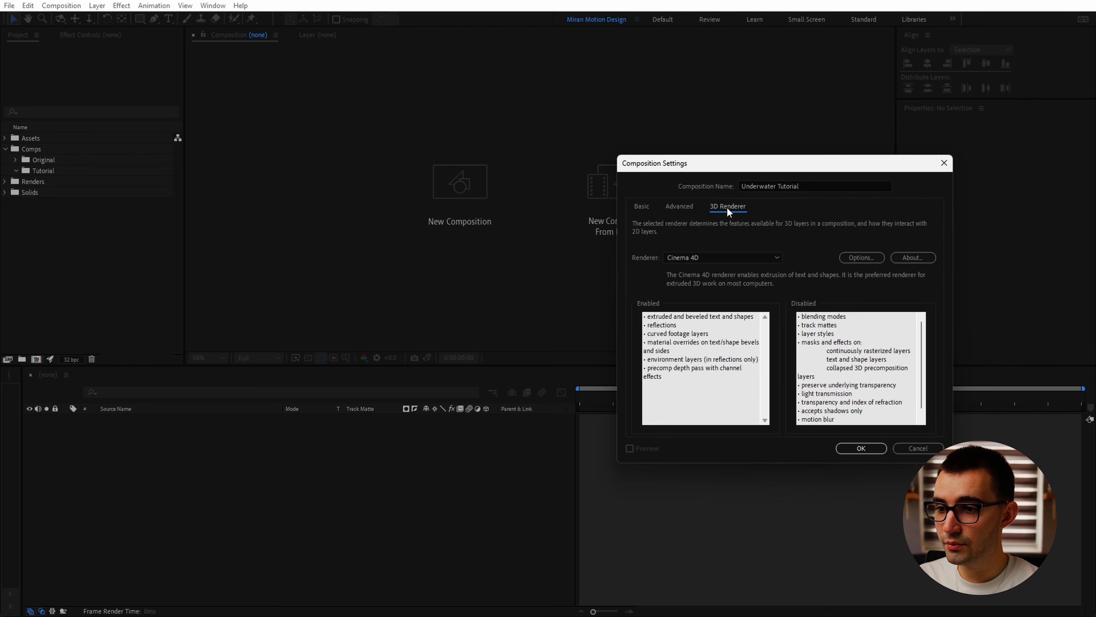
click(704, 256)
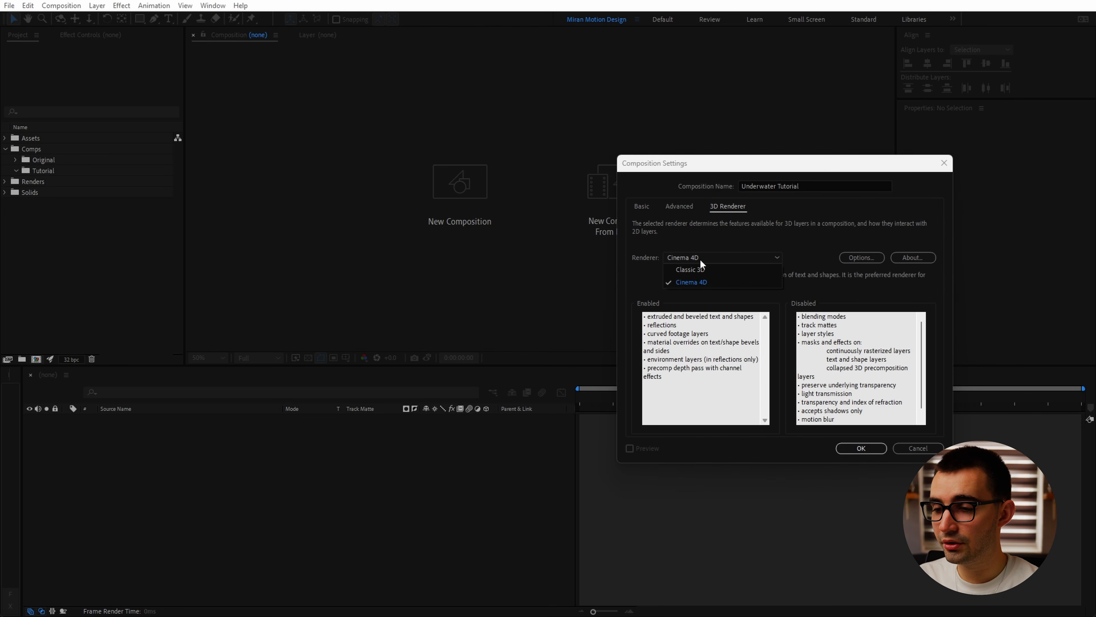
click(688, 274)
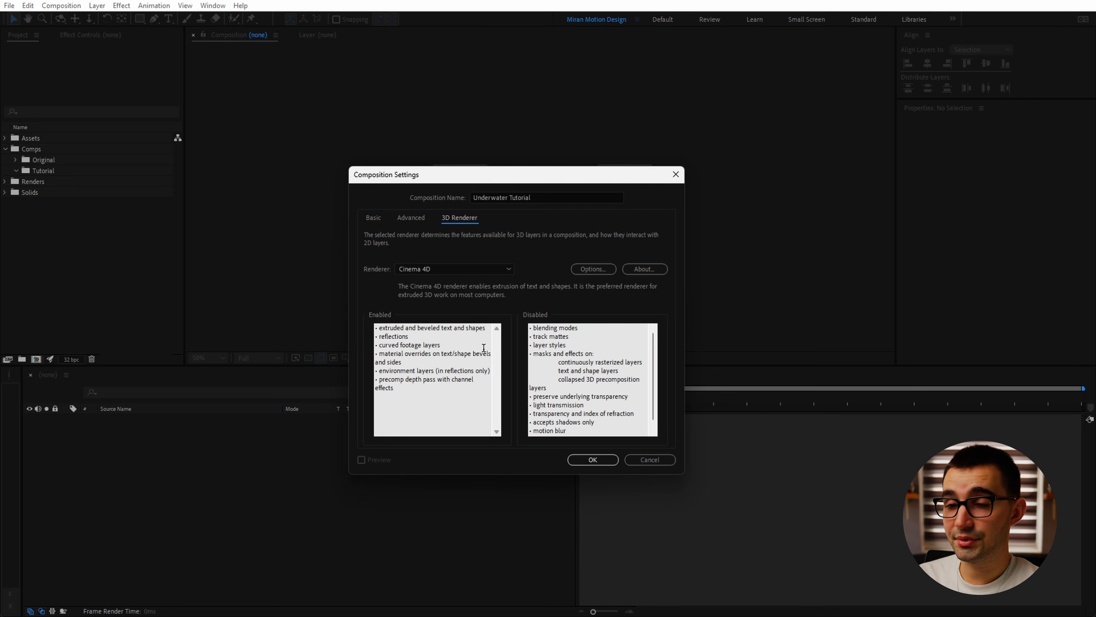
click(598, 271)
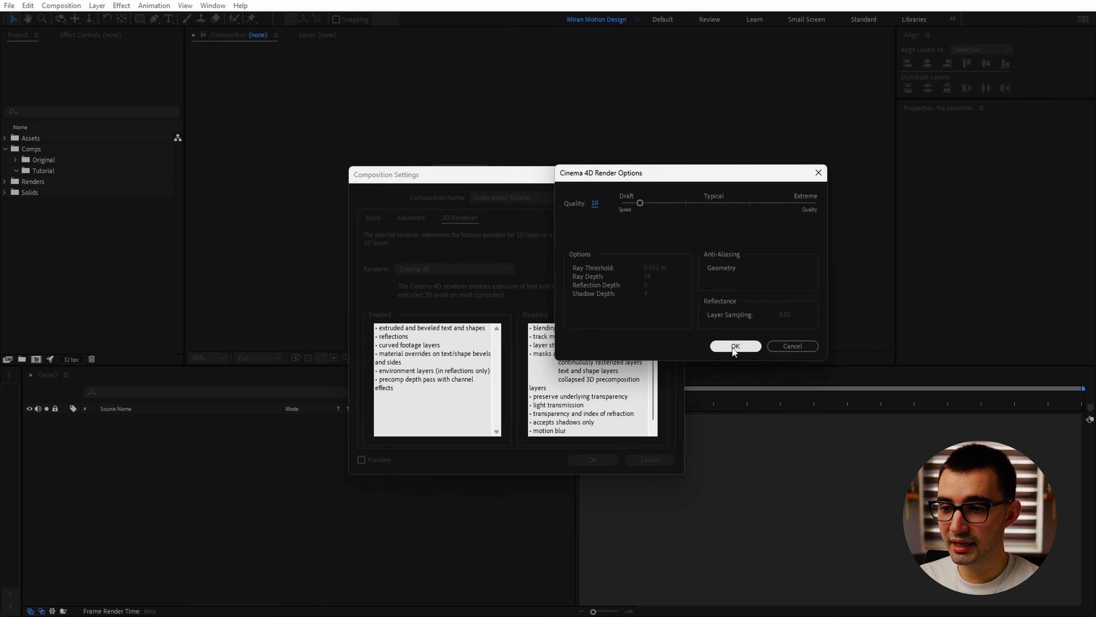
click(722, 350)
click(588, 460)
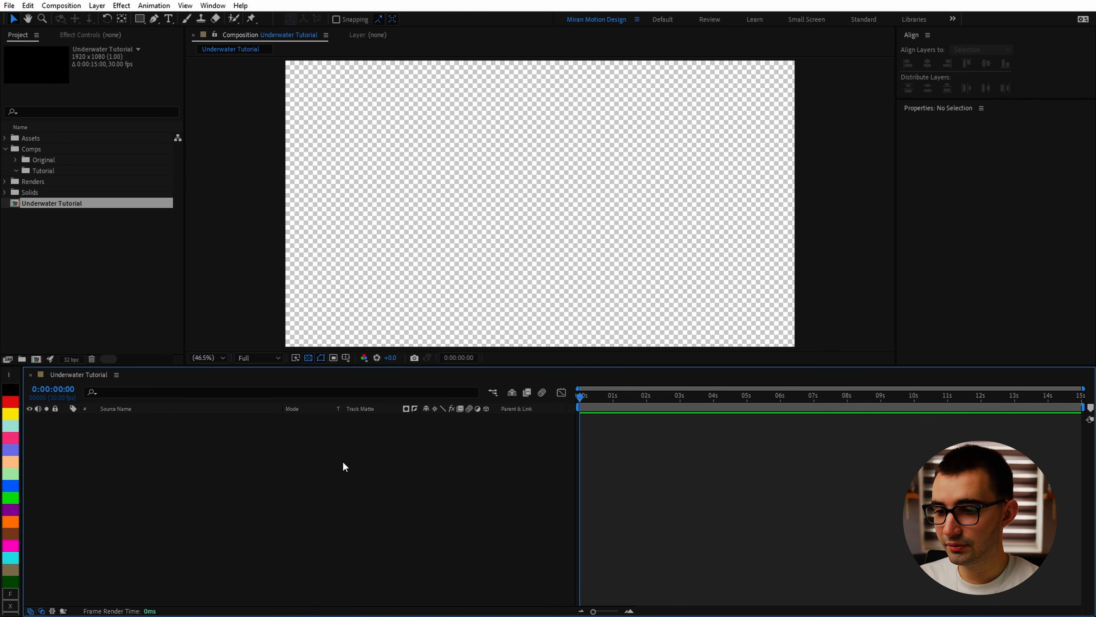
Set the project's color bit depth to 32 bits per channel (float).
click(79, 360)
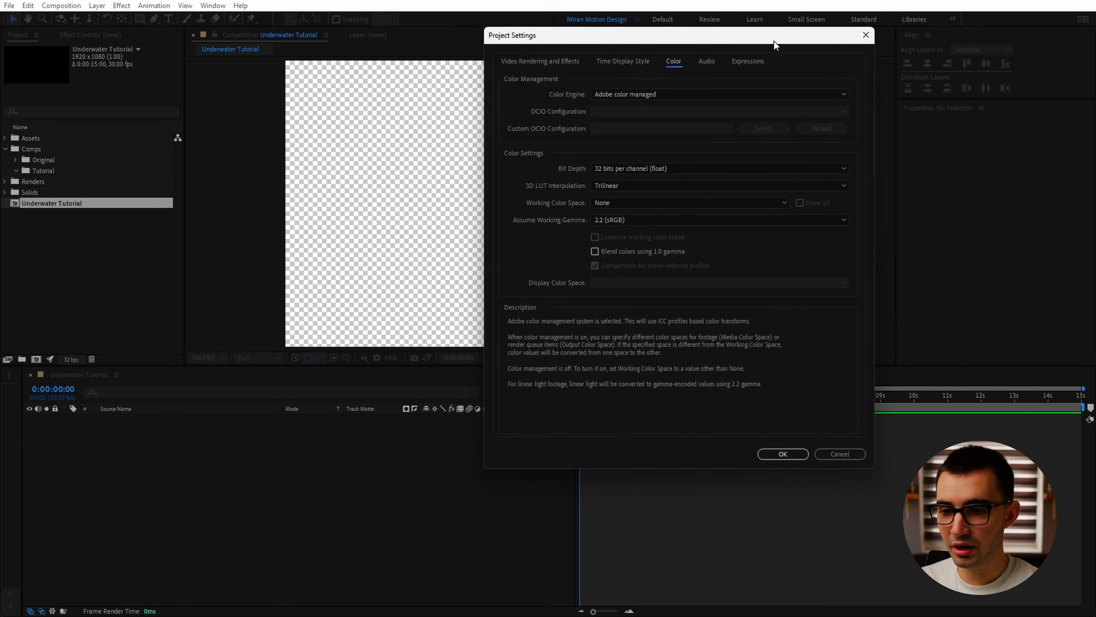
click(674, 200)
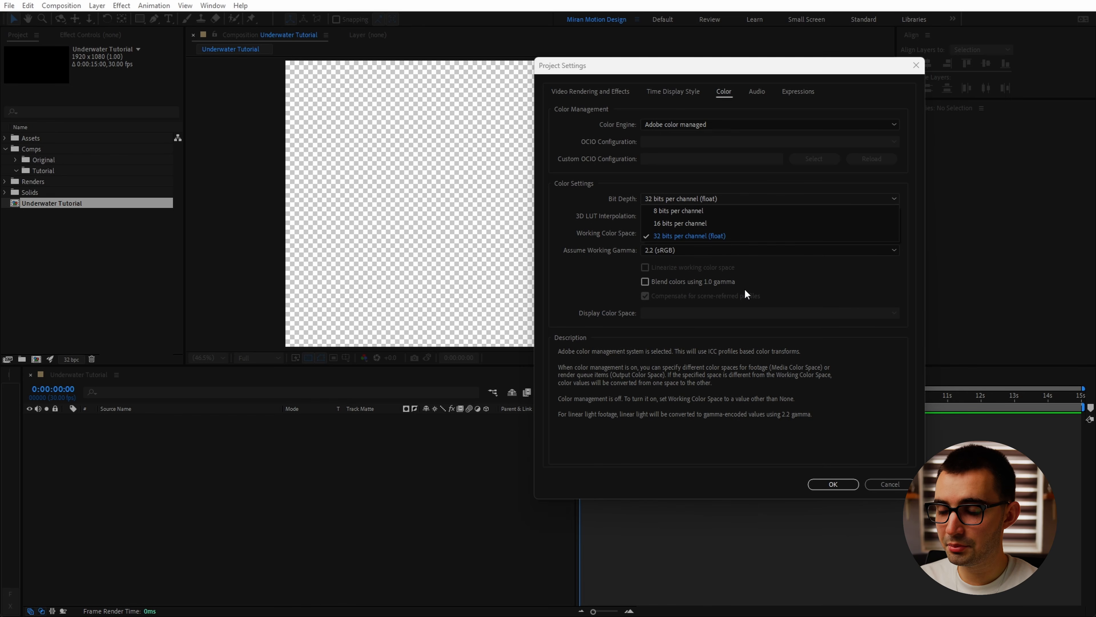
click(738, 236)
click(833, 483)
Add a black solid layer named BG as the background of the composition.
click(101, 6)
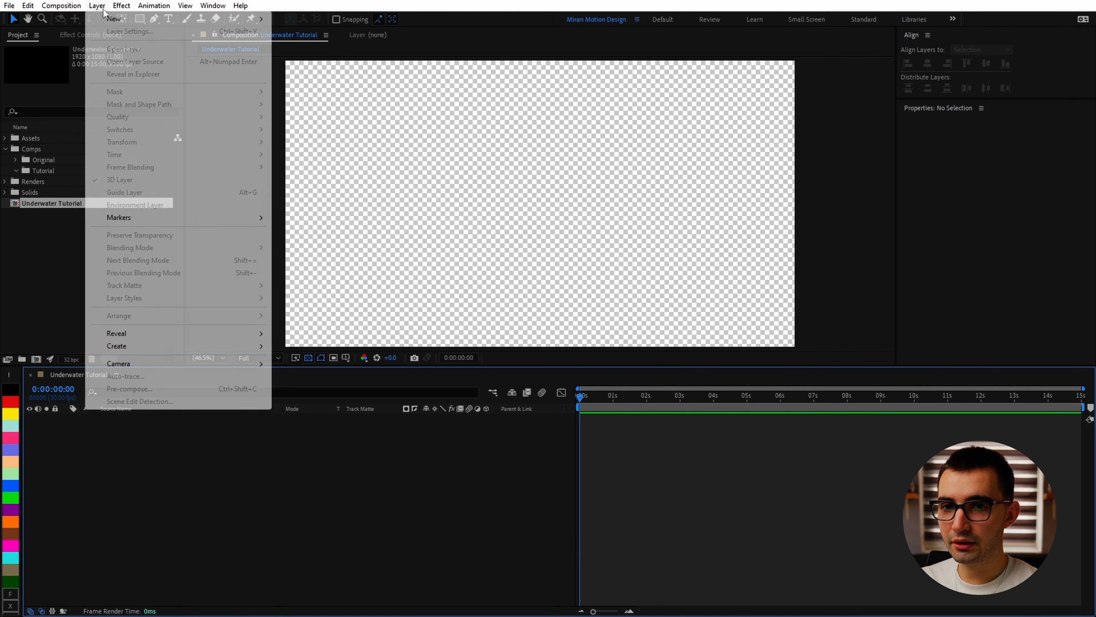
mouse_move(120, 19)
click(324, 31)
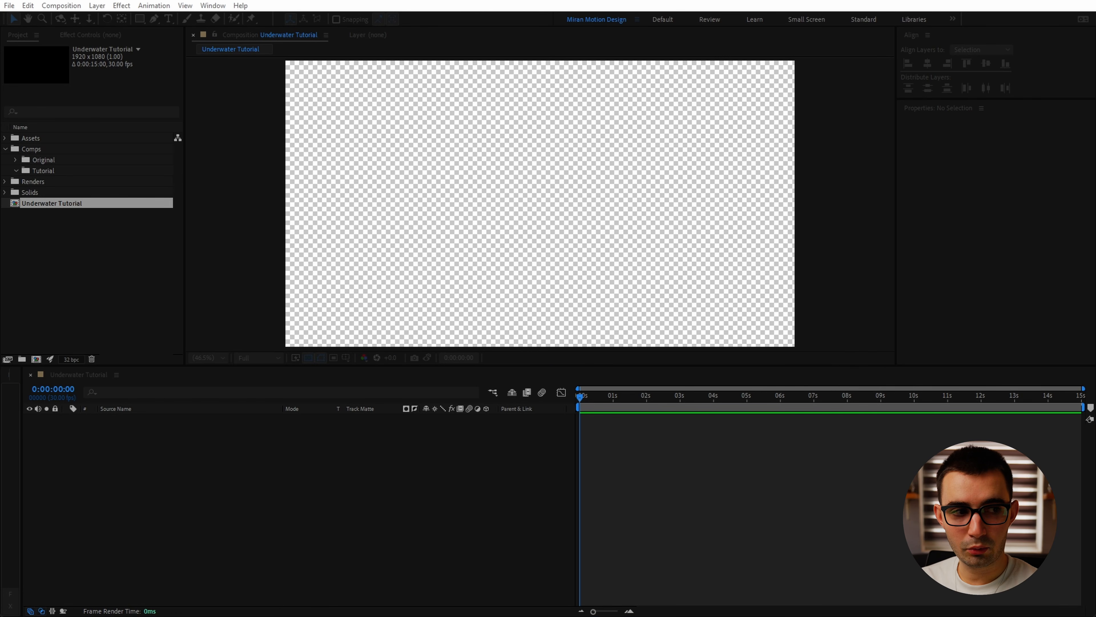
text(BG)
click(834, 343)
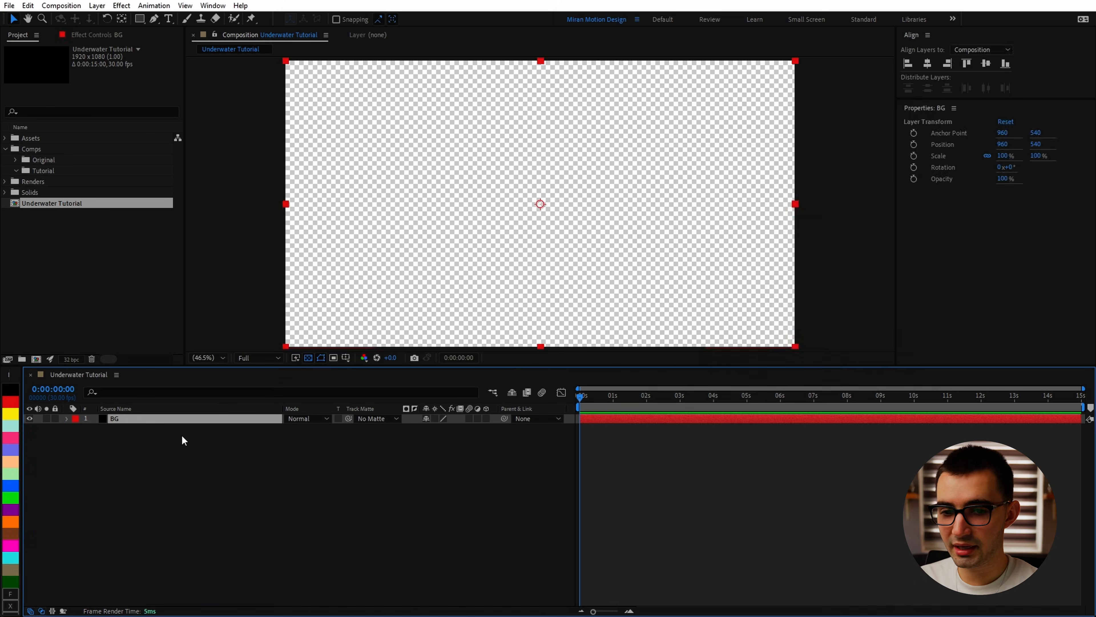
click(261, 454)
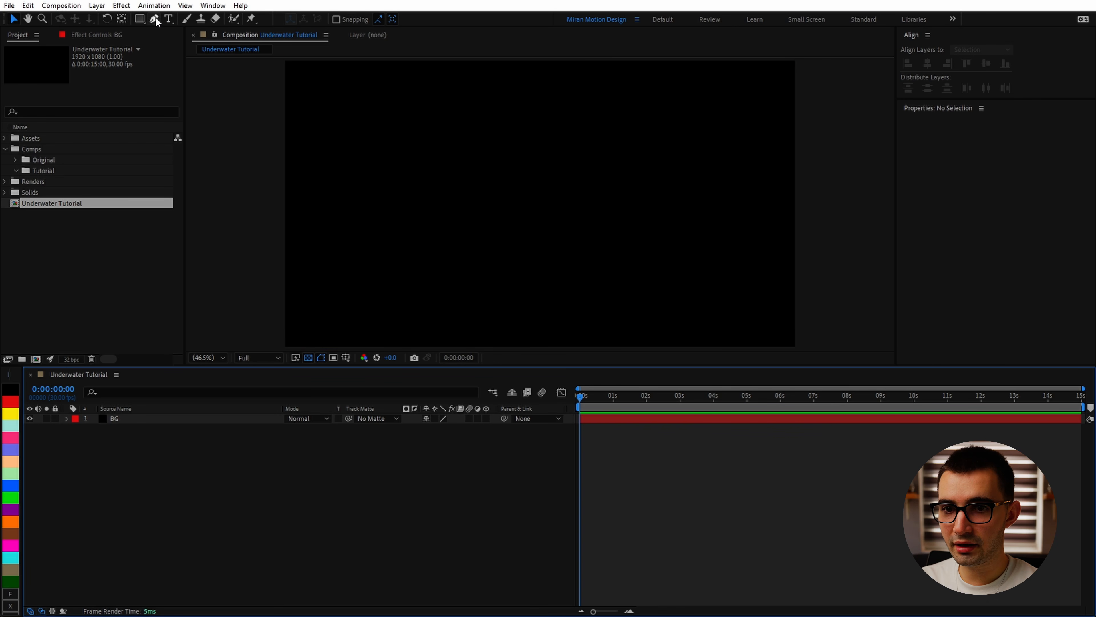
Create a text layer reading UNDERWATER and center it in the composition.
click(171, 20)
click(496, 198)
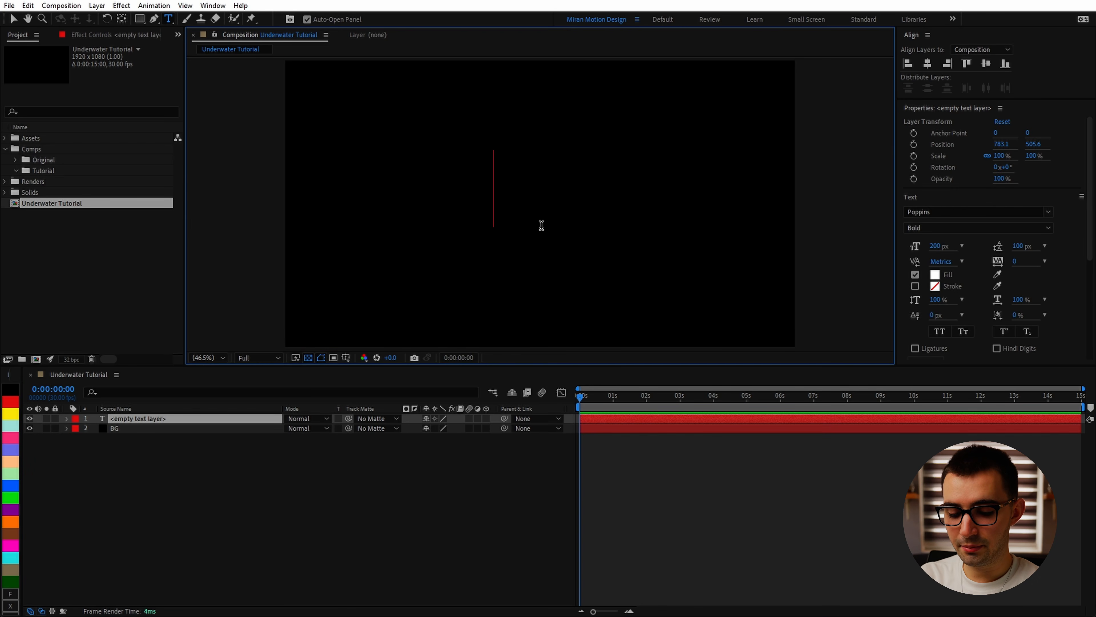
text(UNDERWATER)
click(207, 420)
key(v)
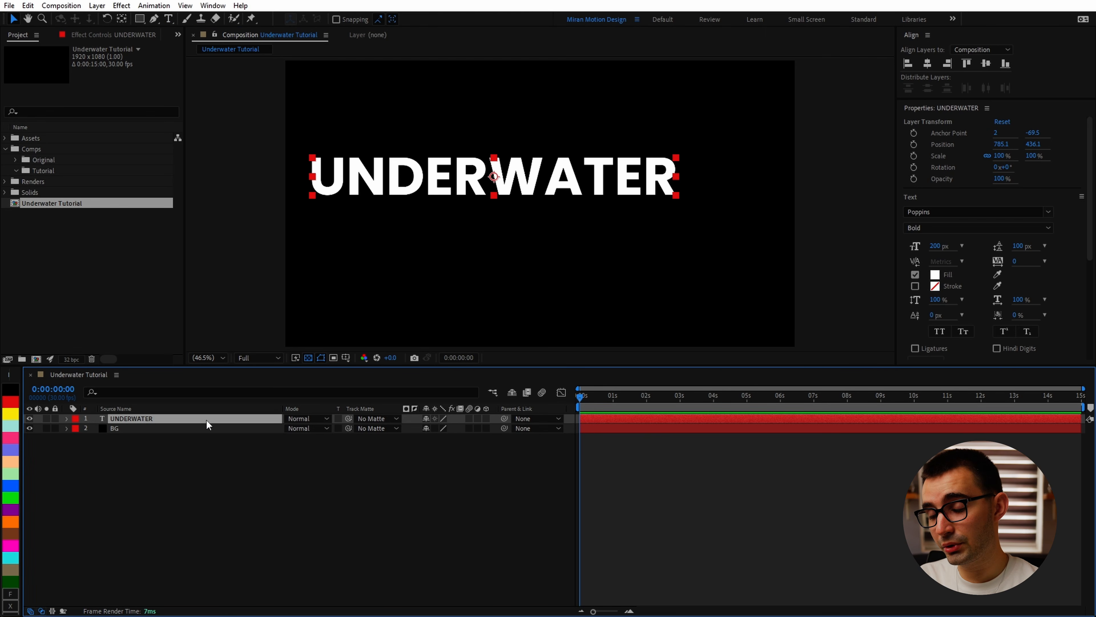
key(ctrl+Home)
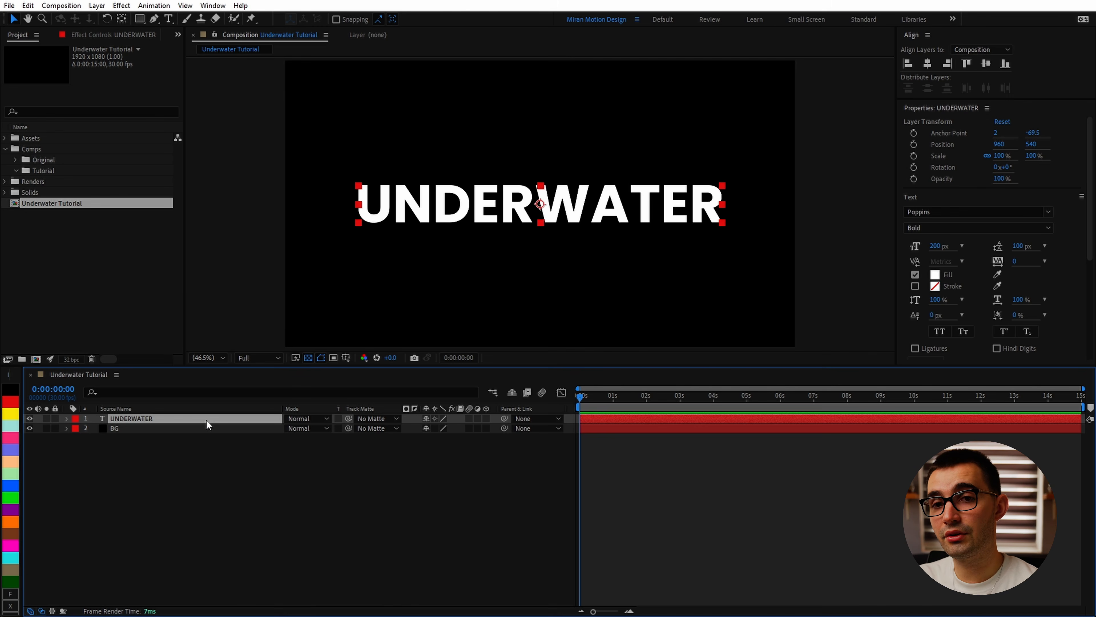
Make the UNDERWATER text a 3D layer and set its Extrusion Depth to 50.
click(488, 418)
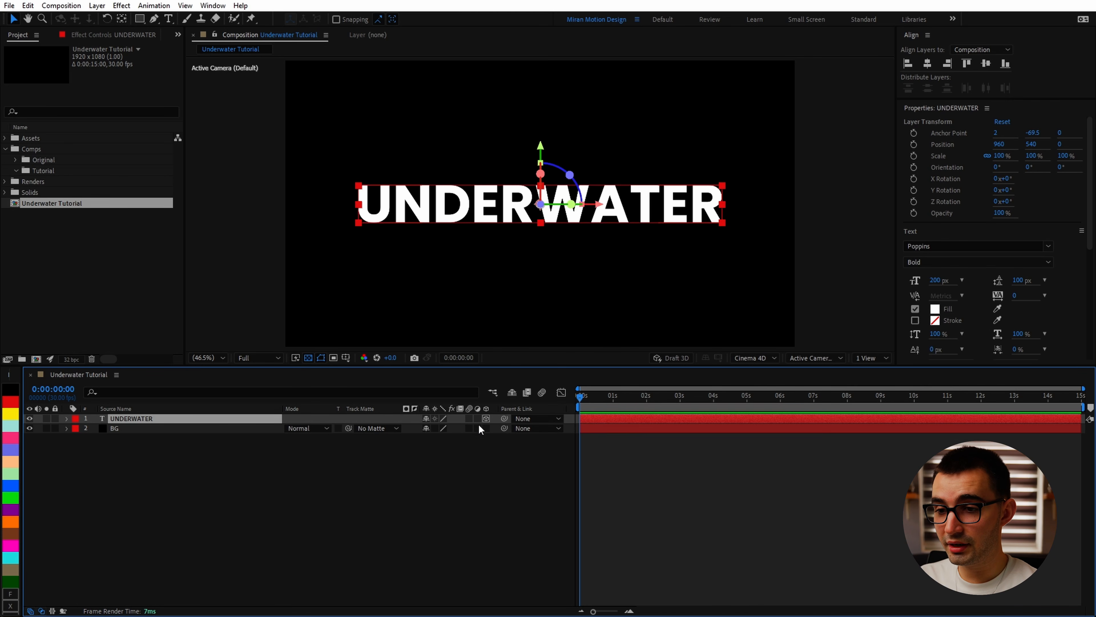
click(67, 418)
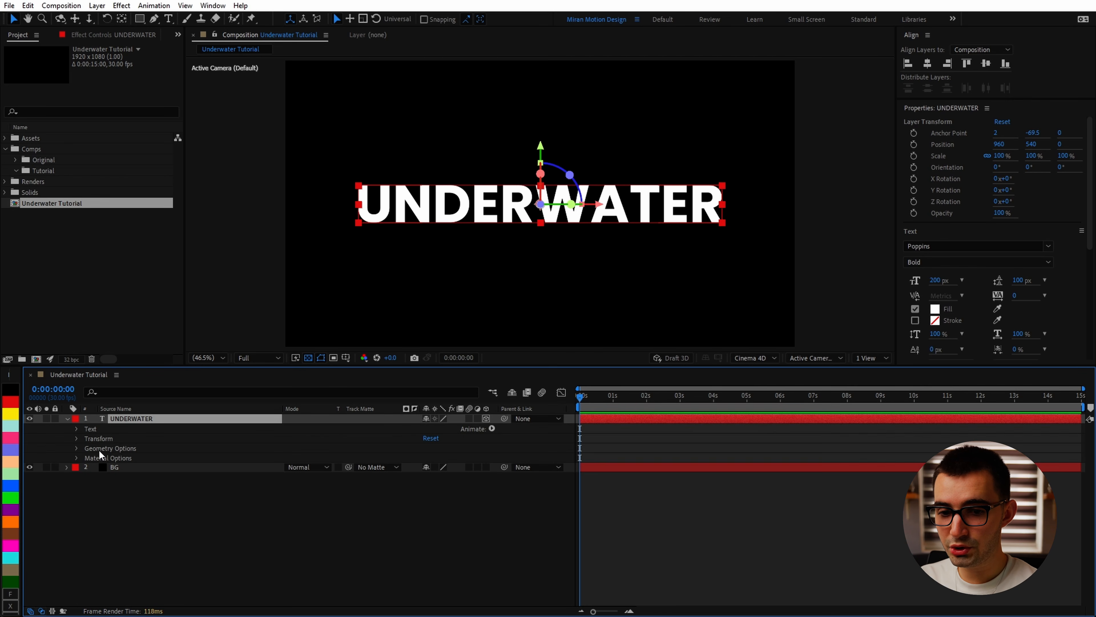
click(77, 448)
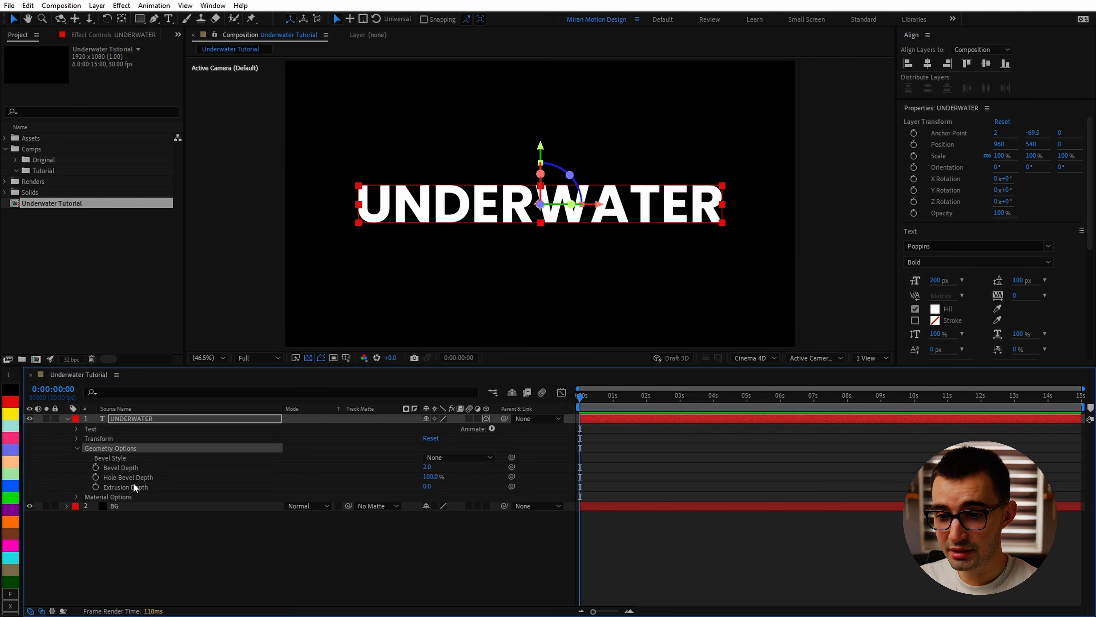
click(427, 486)
key(Return)
key(c)
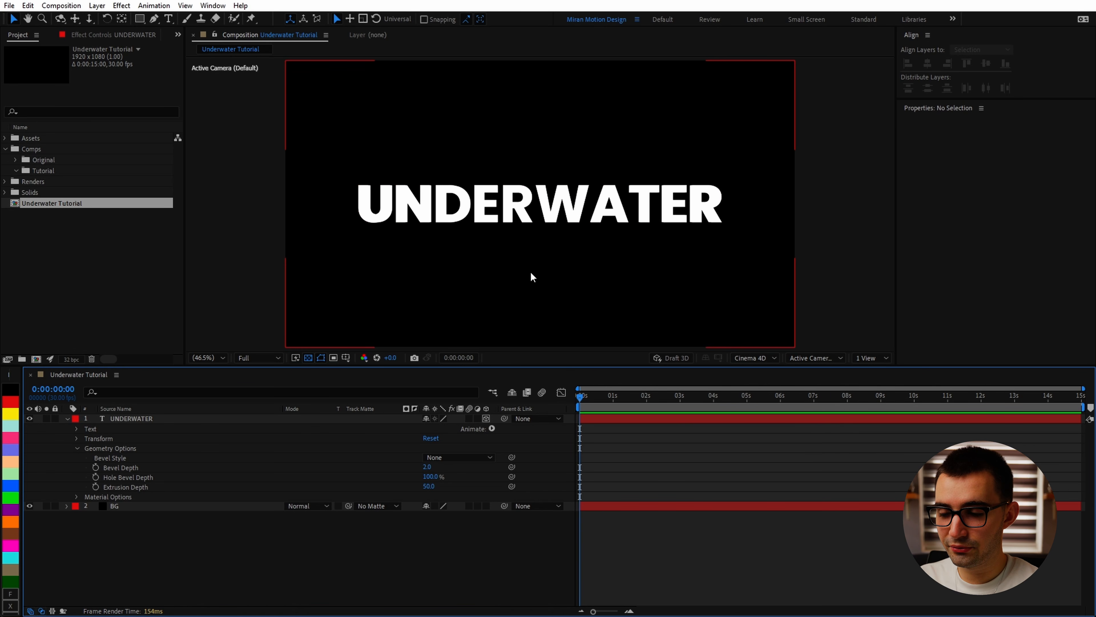
drag(555, 233, 600, 254)
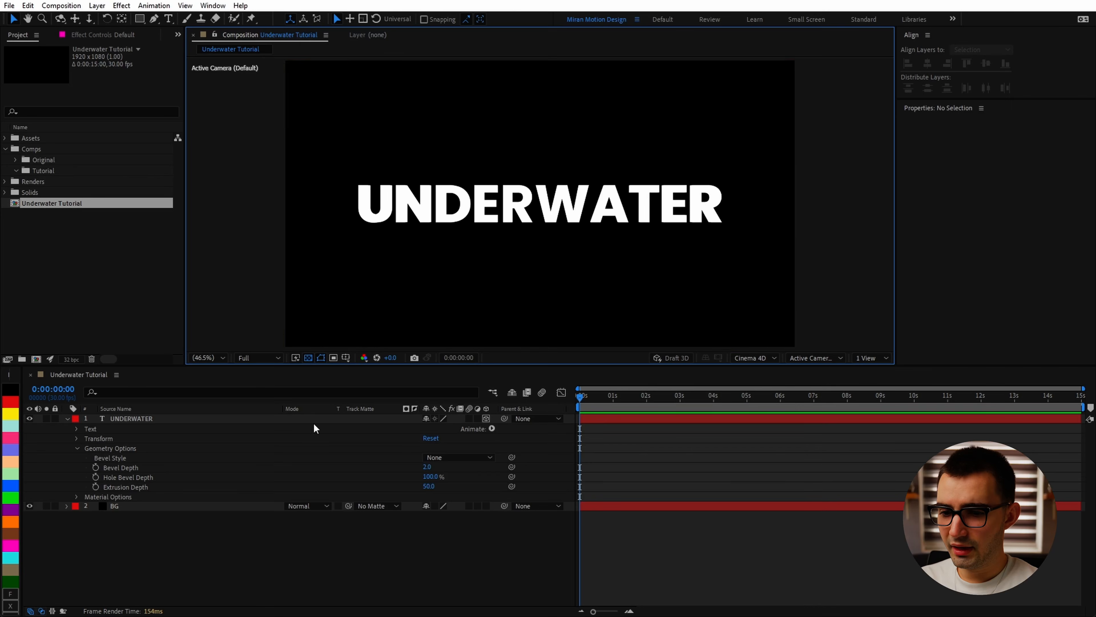
Add a point light to the composition and move it to about 1040, 414, -1780.7.
click(243, 539)
click(97, 5)
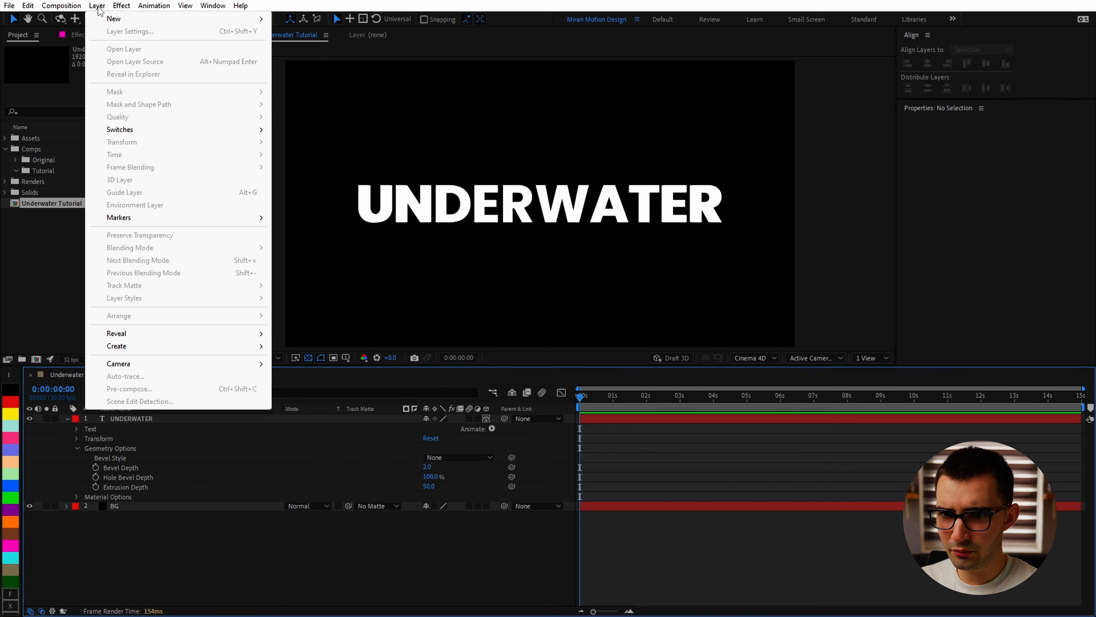
mouse_move(129, 19)
click(302, 44)
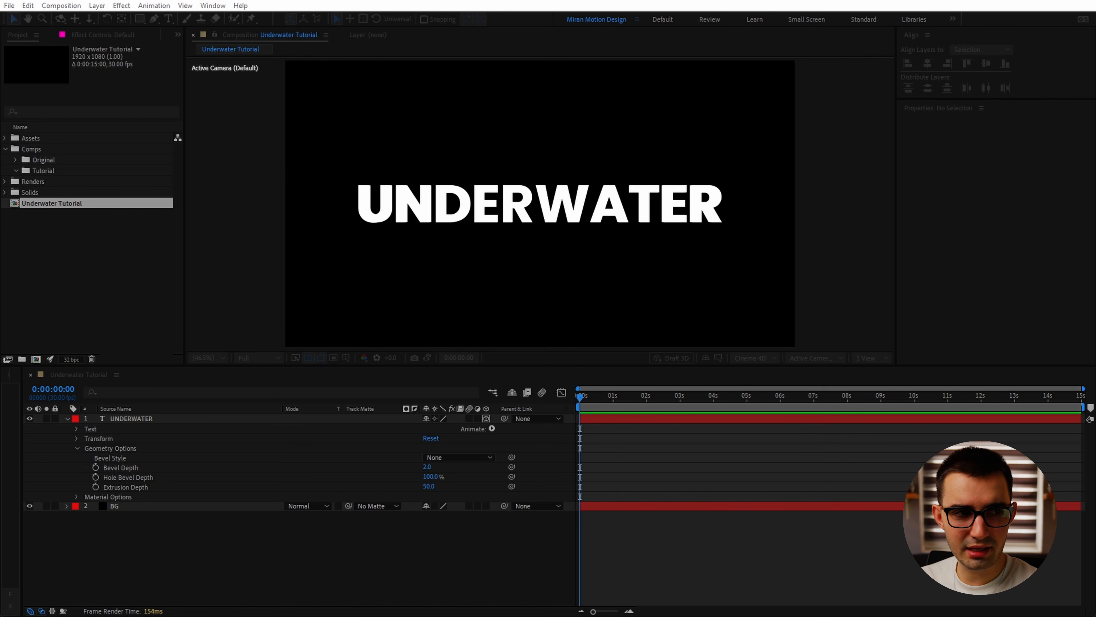
click(817, 226)
click(817, 261)
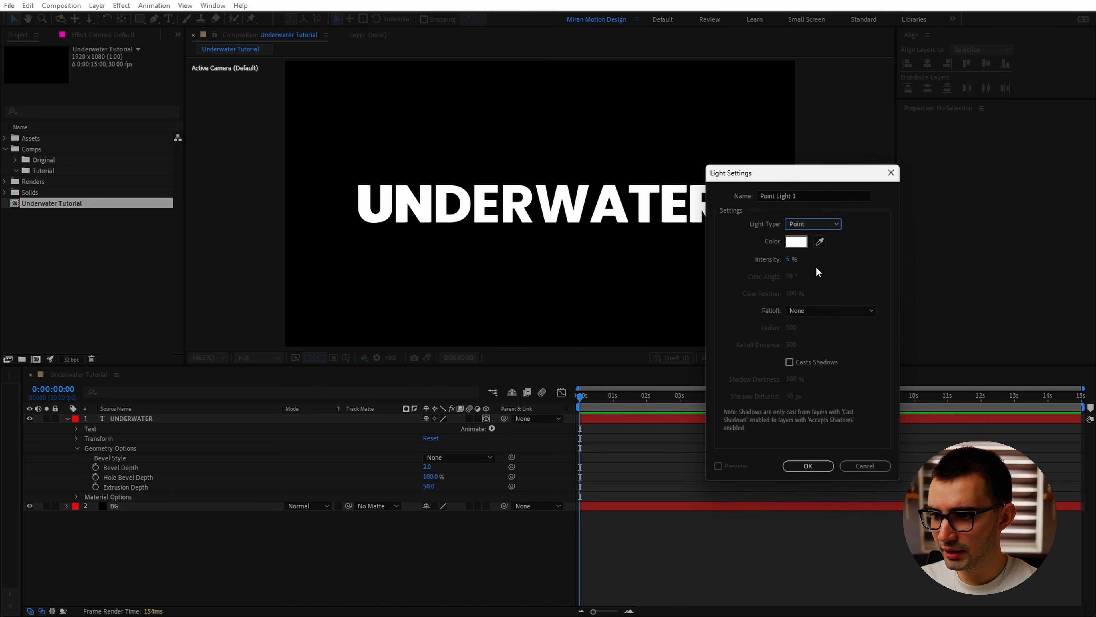
click(789, 261)
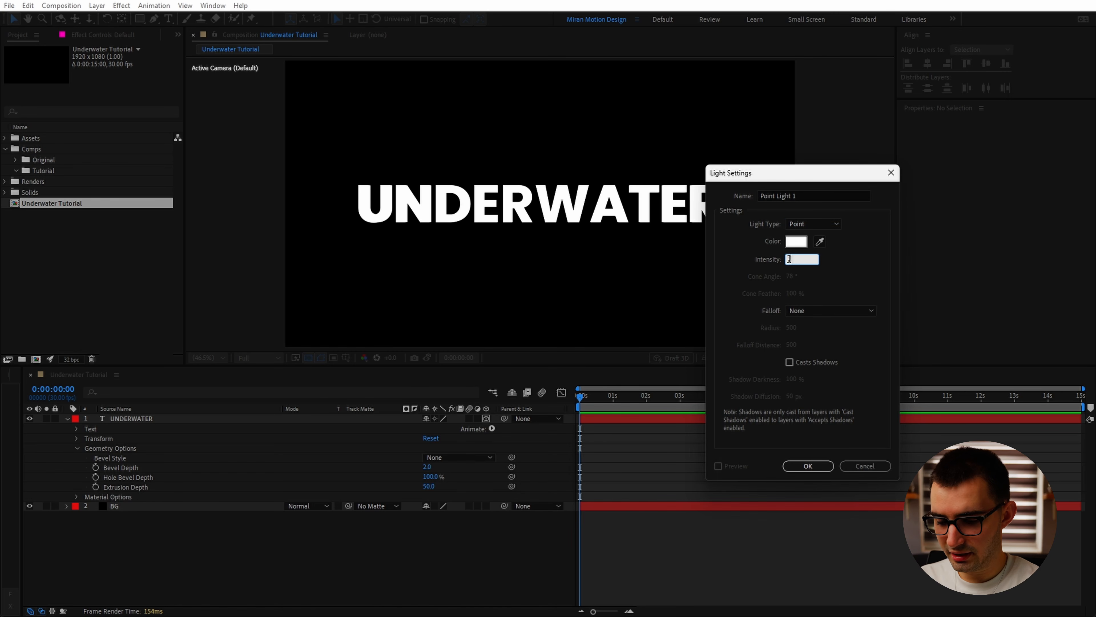
click(811, 362)
click(789, 463)
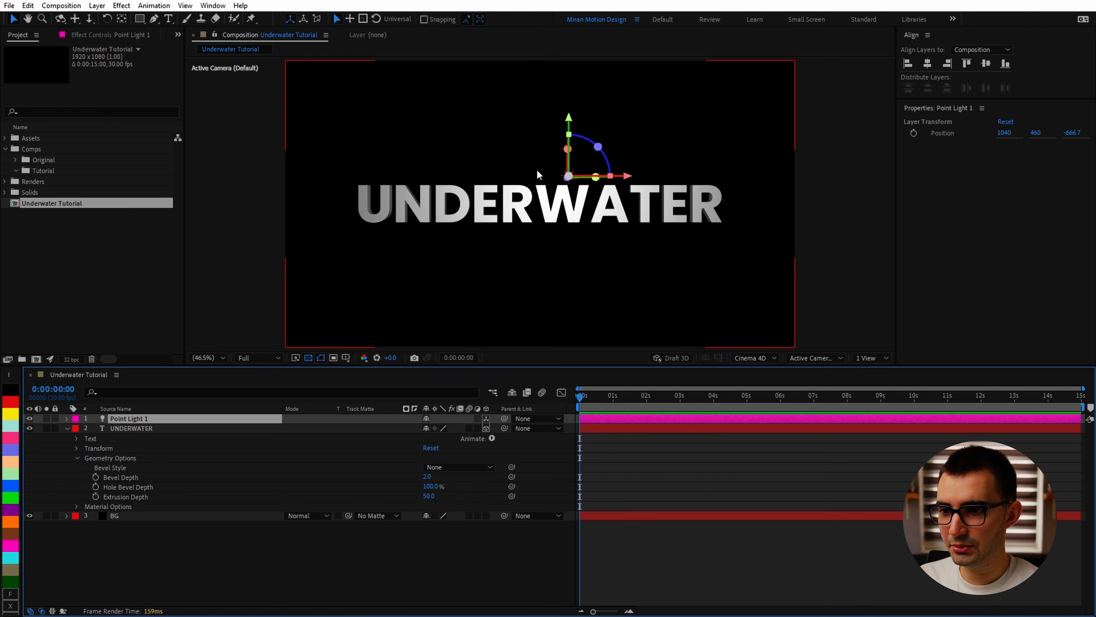
key(p)
drag(493, 428, 428, 452)
Set the UNDERWATER text's Bevel Style to Convex, keeping the Bevel Depth at 2.
click(150, 488)
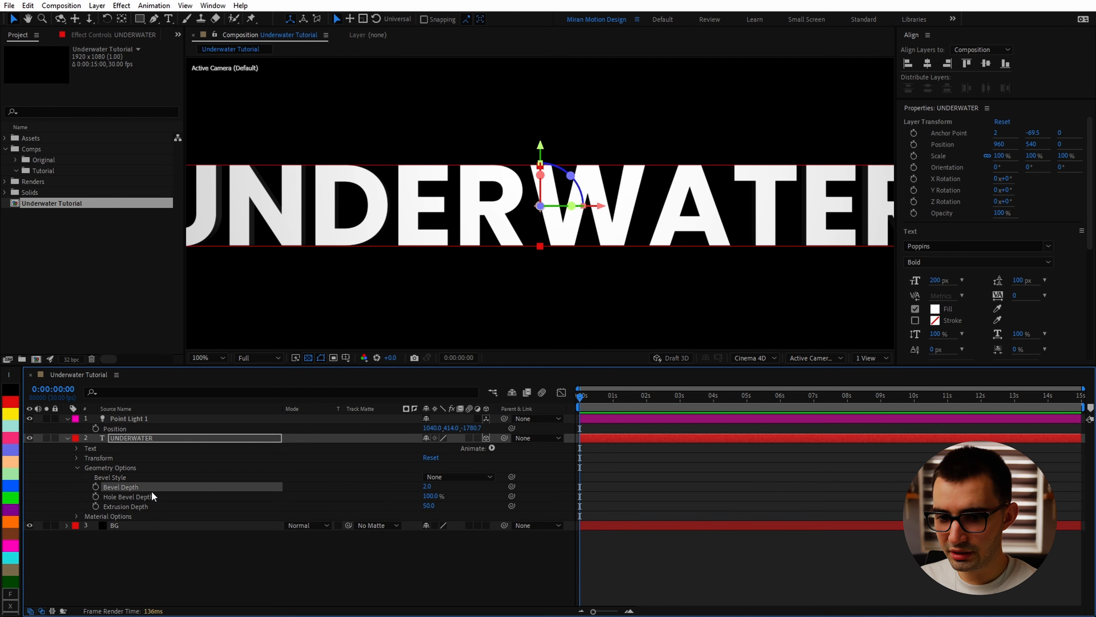
drag(421, 498, 527, 480)
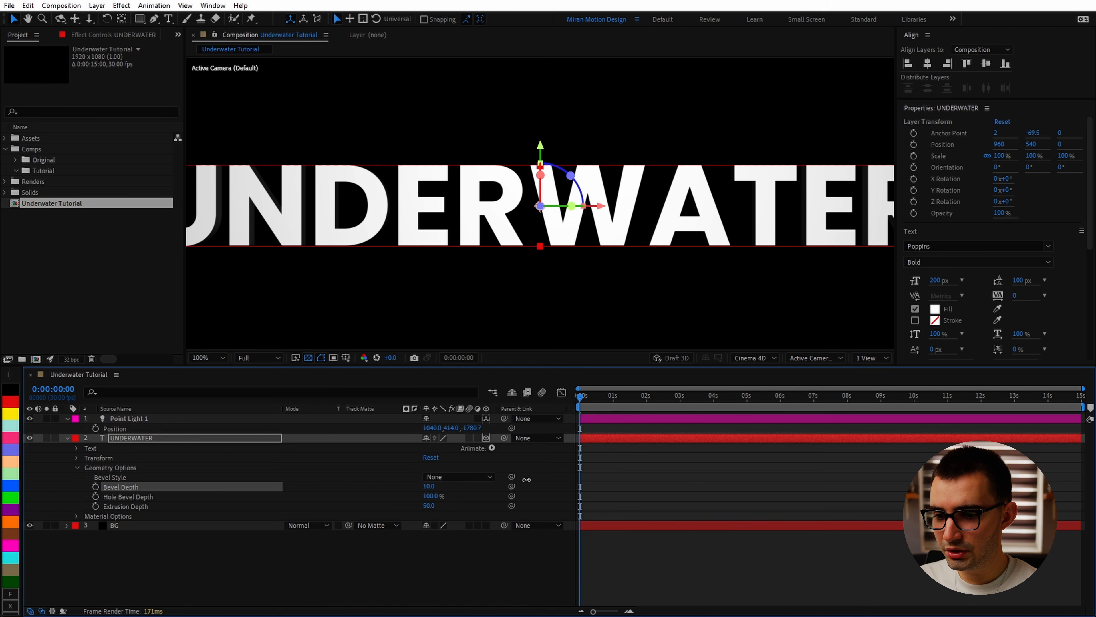
drag(427, 486, 483, 476)
click(482, 475)
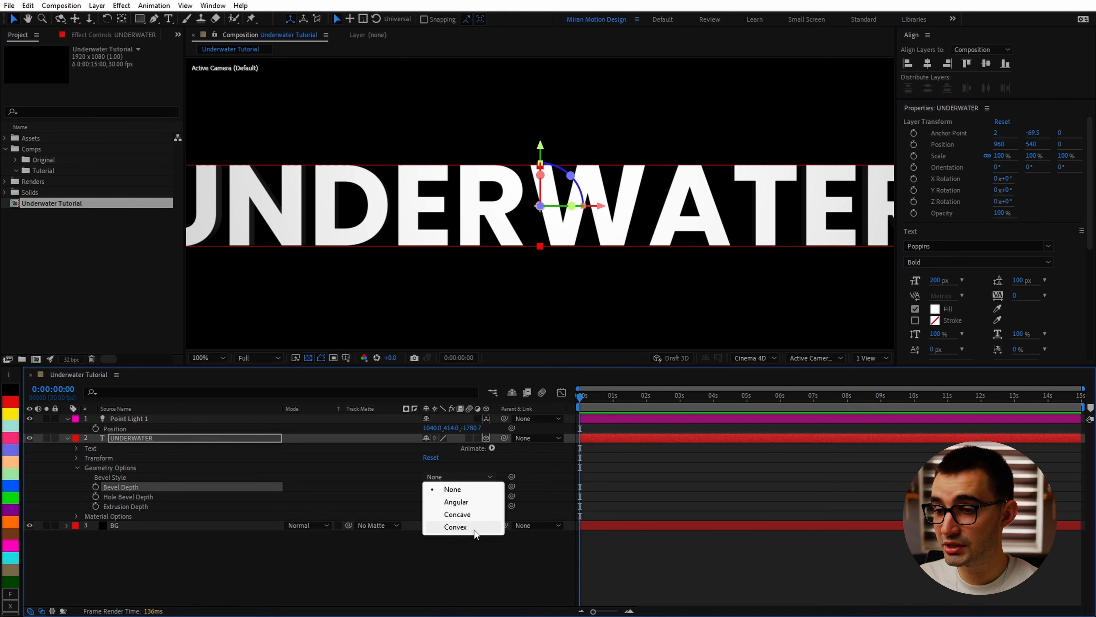
click(458, 527)
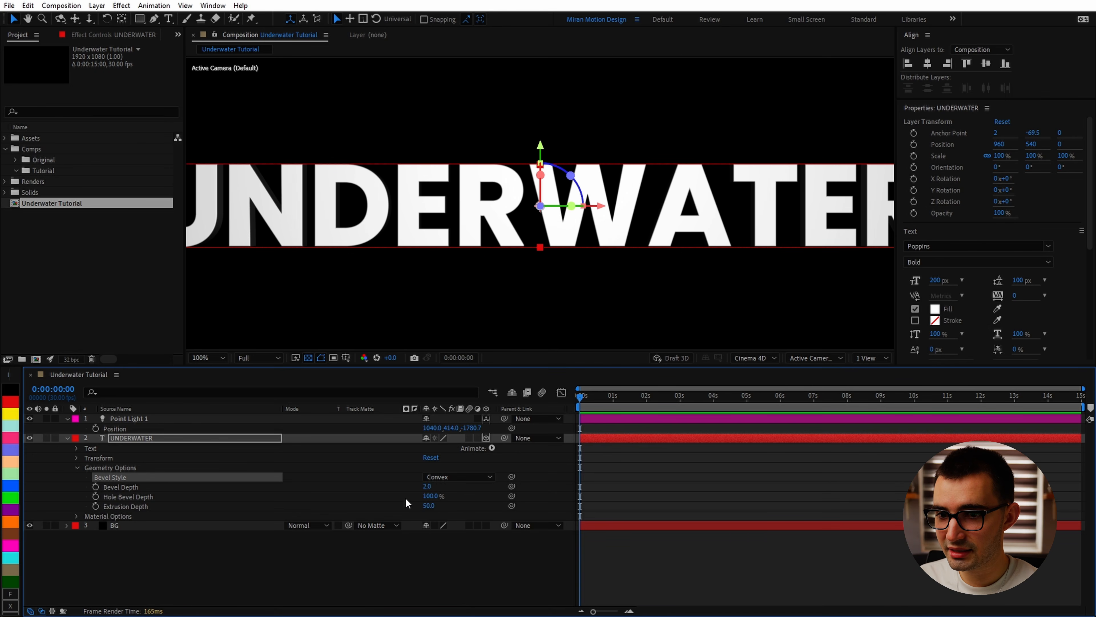
Rotate the text in 3D to inspect its beveled edges and set the Bevel Depth to 1.
key(w)
drag(514, 229, 491, 241)
scroll(447, 256, up, 2)
key(v)
scroll(446, 256, down, 1)
drag(427, 487, 365, 501)
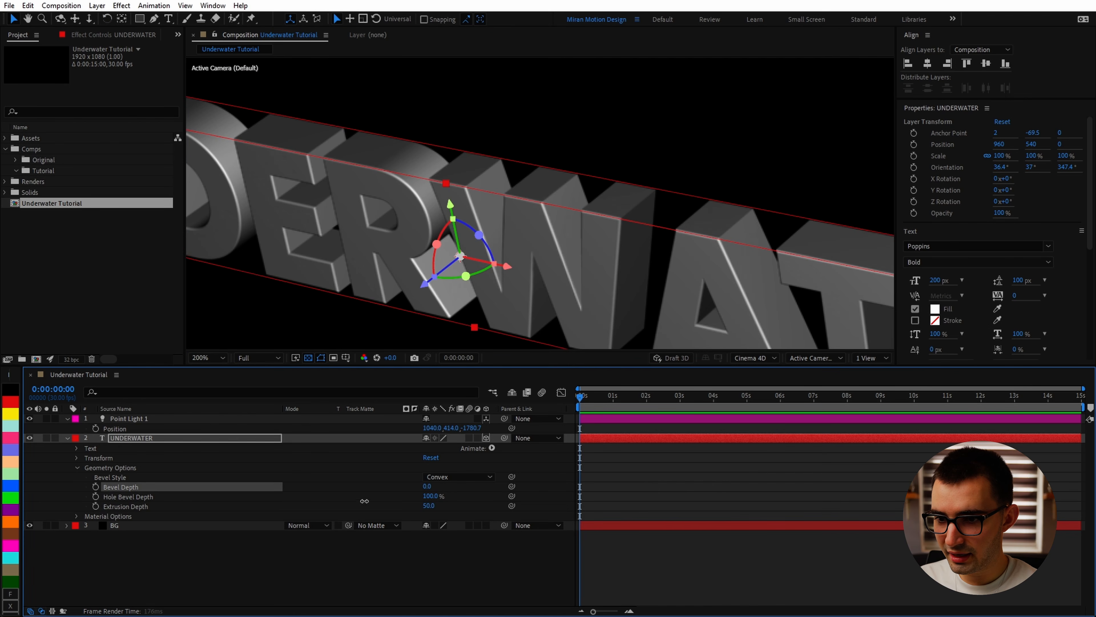
click(426, 487)
text(1)
click(407, 560)
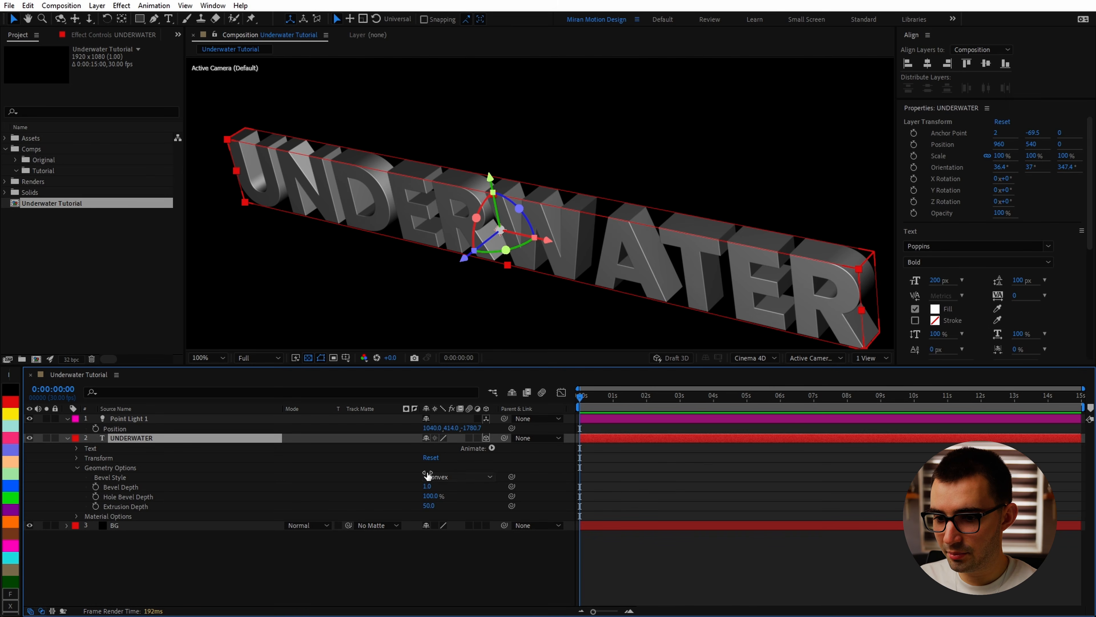
Reset the UNDERWATER layer's transform.
right_click(561, 438)
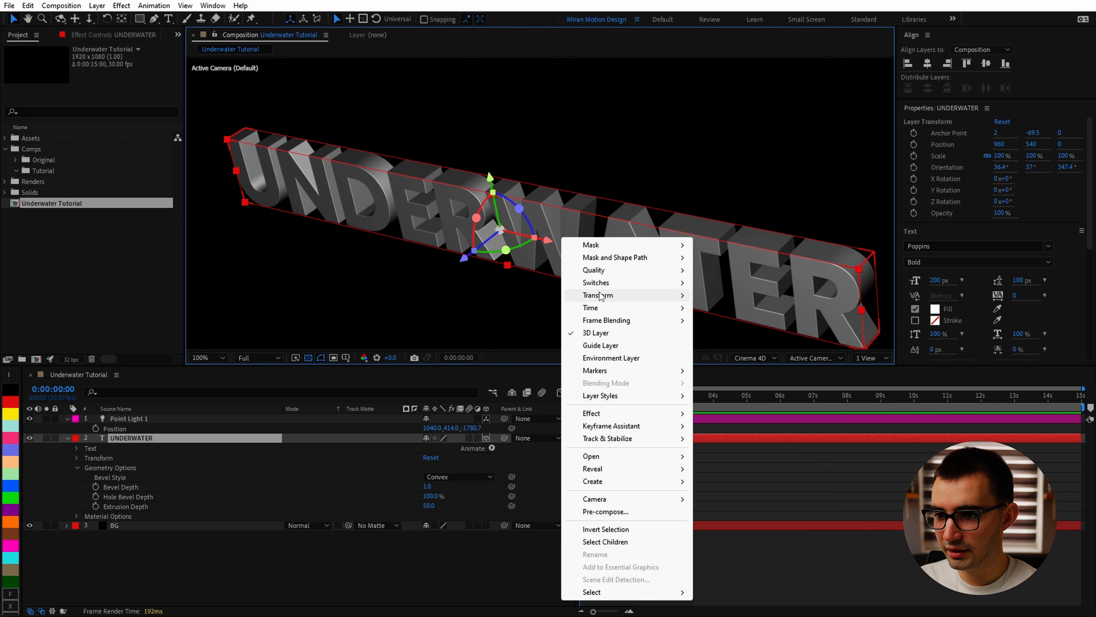
mouse_move(615, 297)
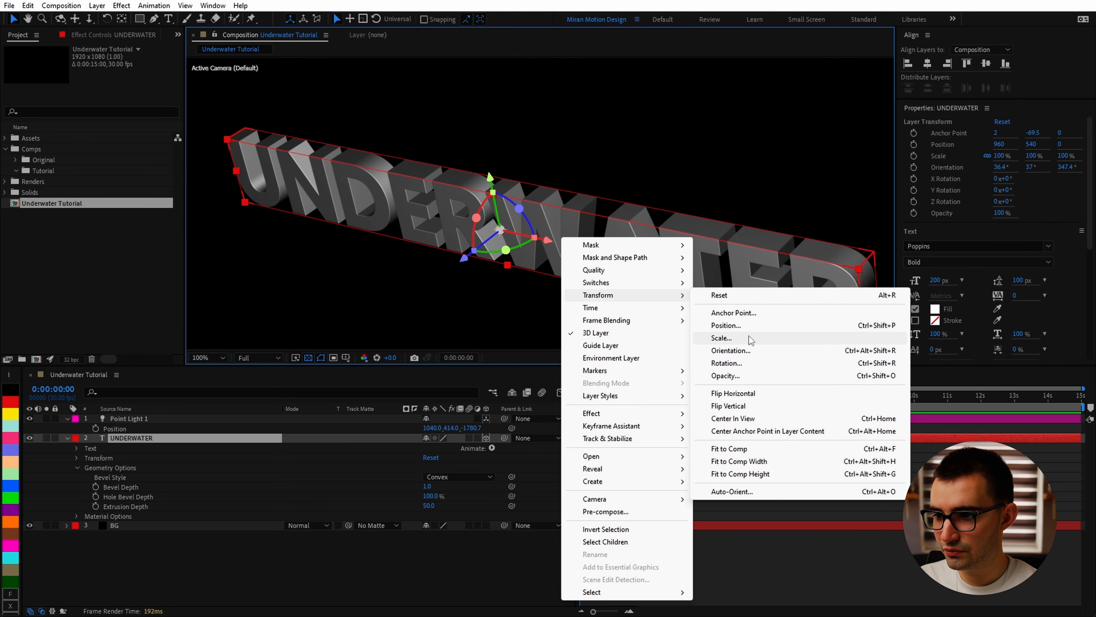
click(890, 295)
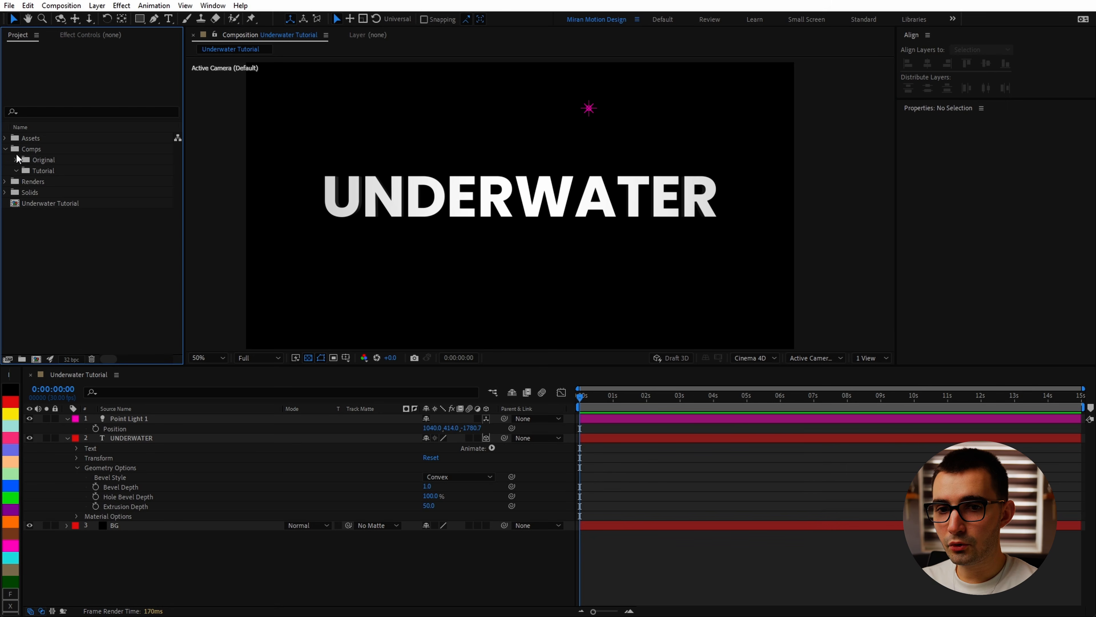
Create a new composition from kloofendal_43d_clear_puresky_1k.exr in the Assets folder.
click(6, 138)
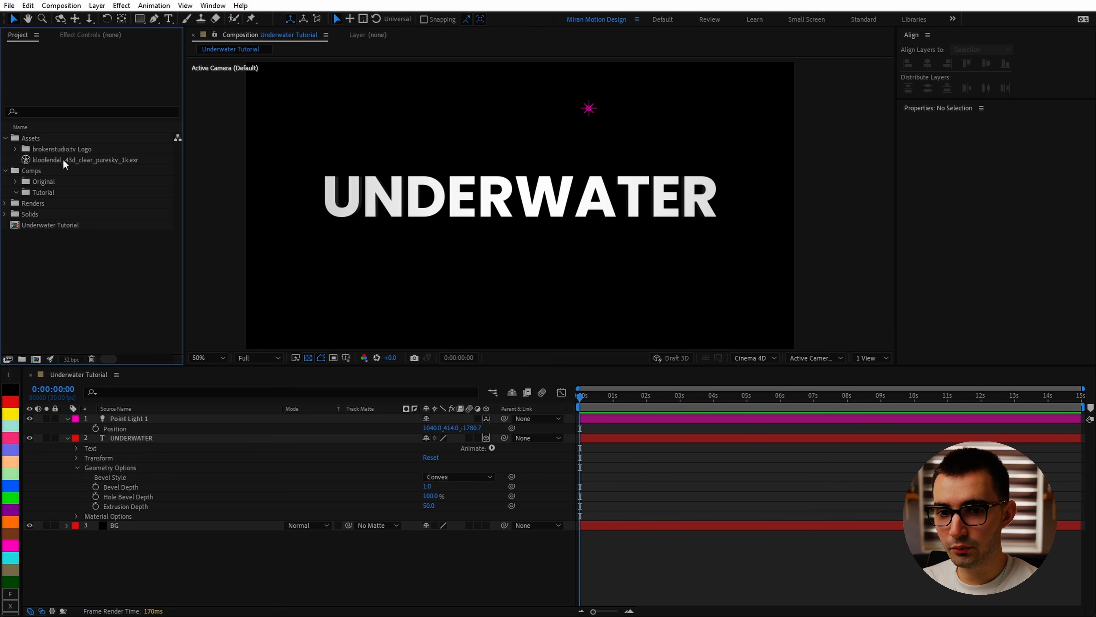
drag(62, 158, 34, 360)
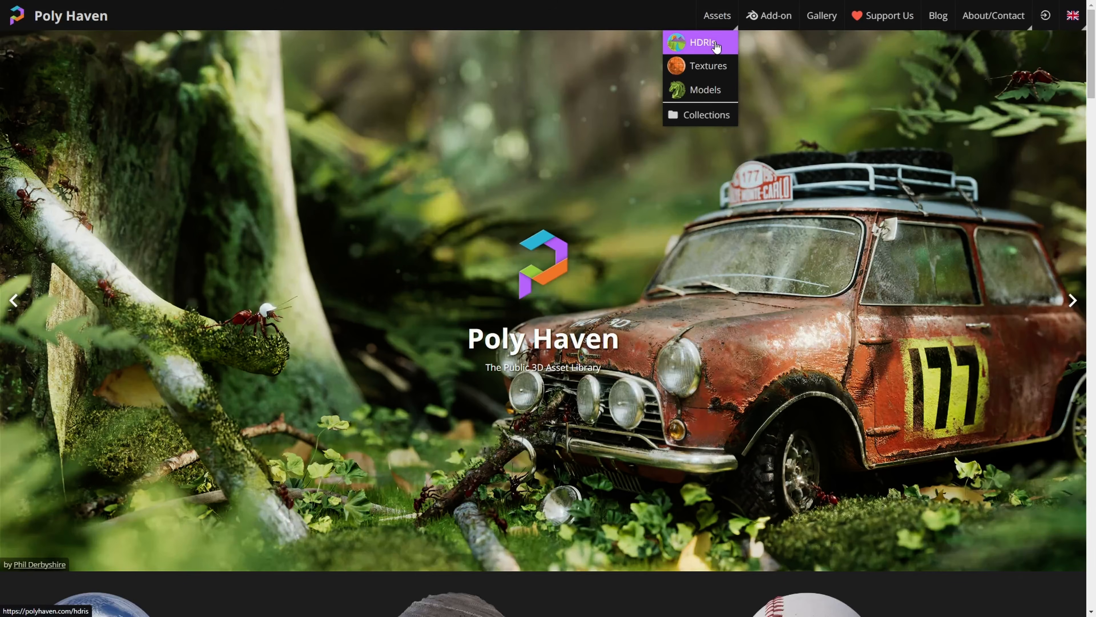
Switch to the Poly Haven website, browse the HDRI library and open the blue sky HDRI.
click(717, 43)
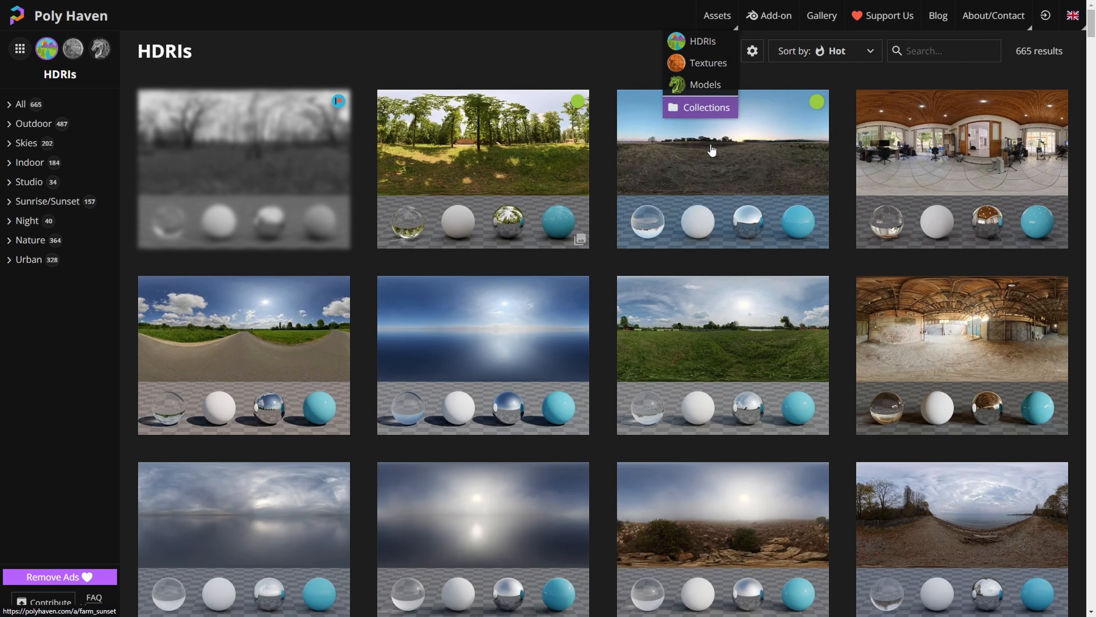
click(461, 319)
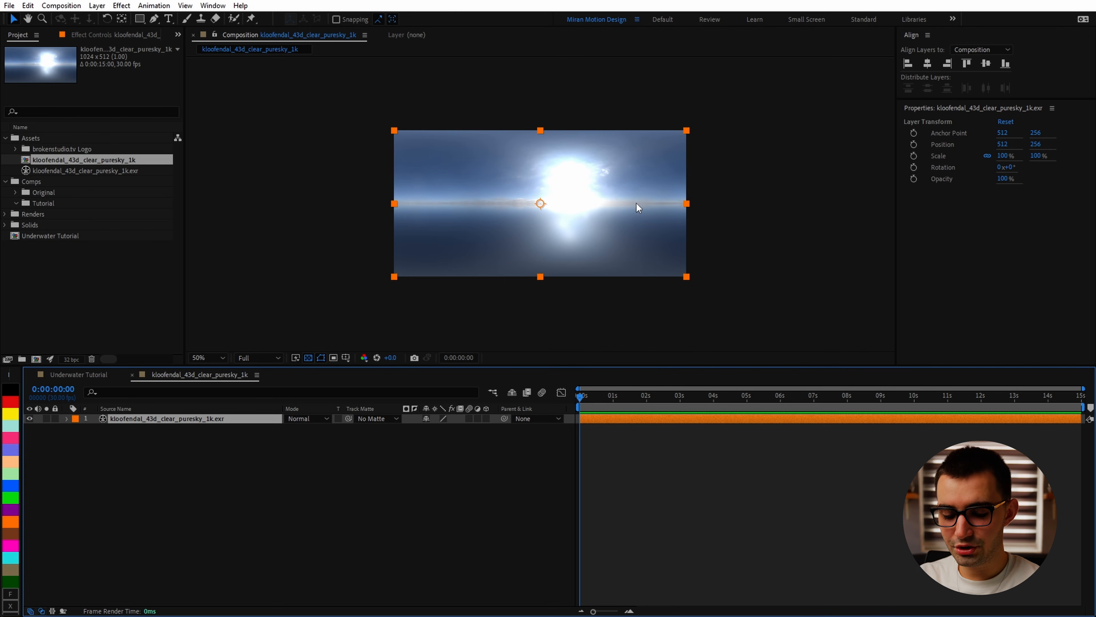
In After Effects, apply the Tint effect to the kloofendal_43d_clear_puresky_1k.exr layer to make it black and white.
key(ctrl+space)
text(tint)
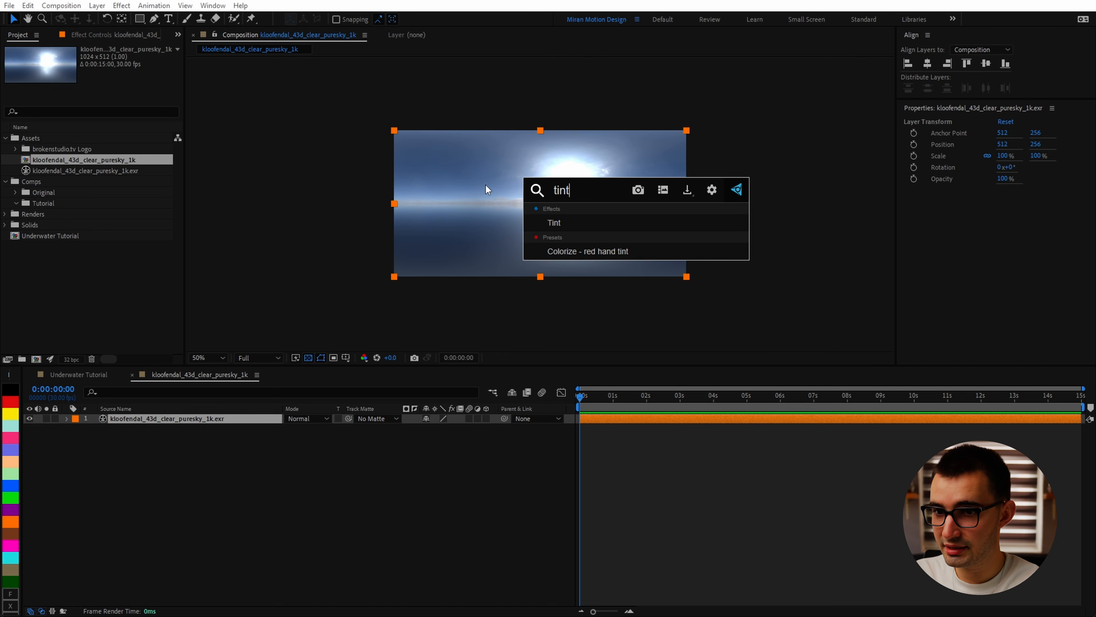
click(612, 222)
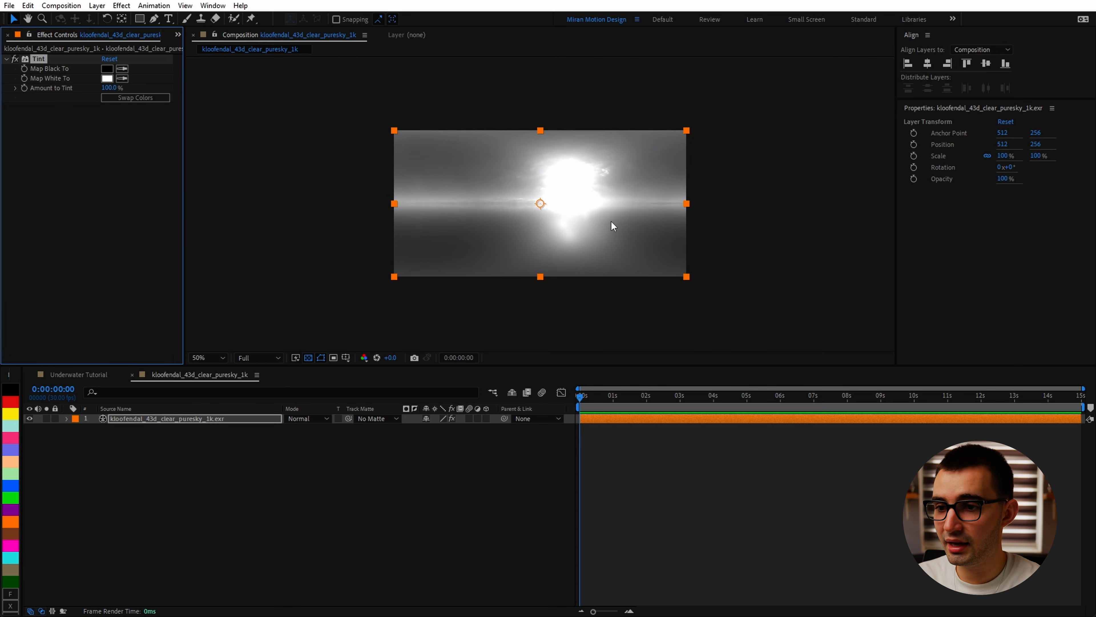
Add the kloofendal_43d_clear_puresky_1k composition to Underwater Tutorial above the text and rename its layer HDRI.
click(132, 374)
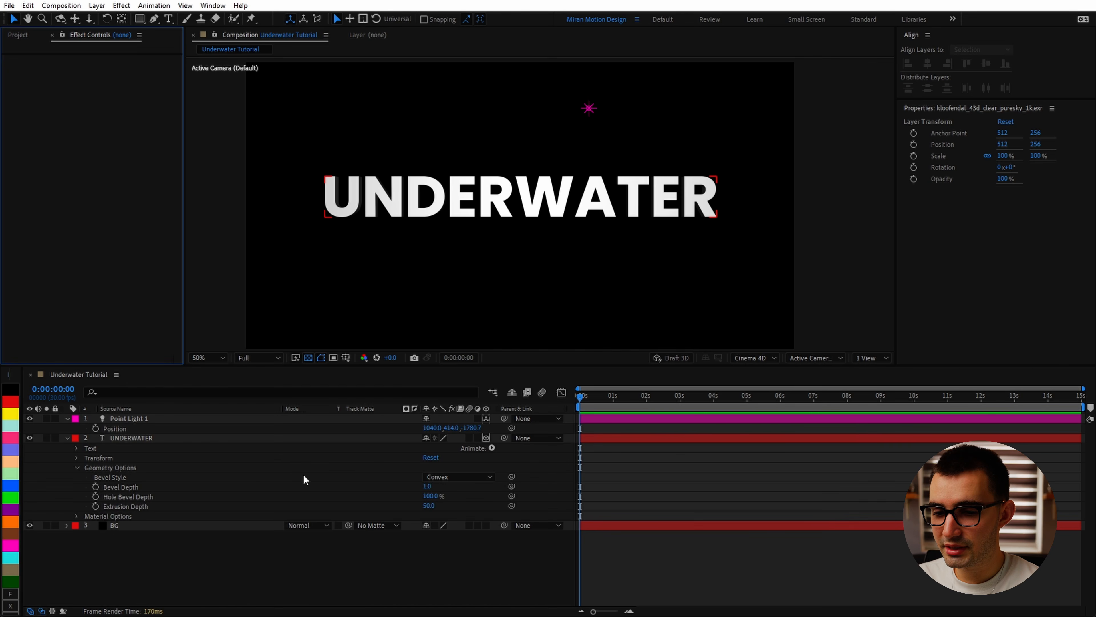
key(ctrl+0)
drag(67, 162, 182, 431)
key(Return)
text(HDRI)
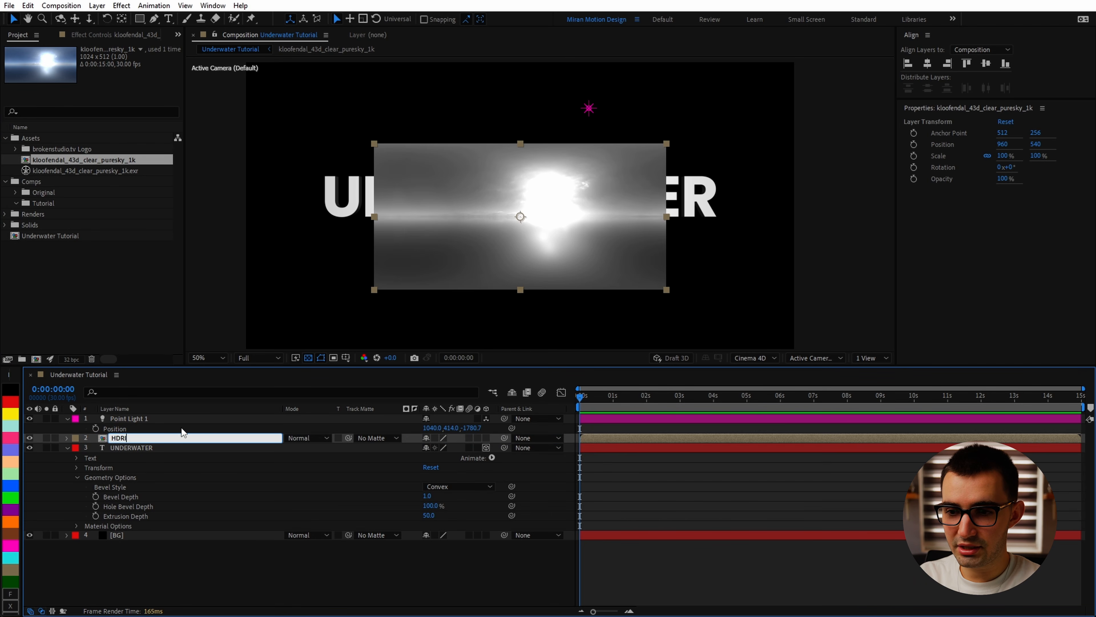
key(Return)
Make the HDRI layer 3D and turn it into an environment layer.
click(486, 439)
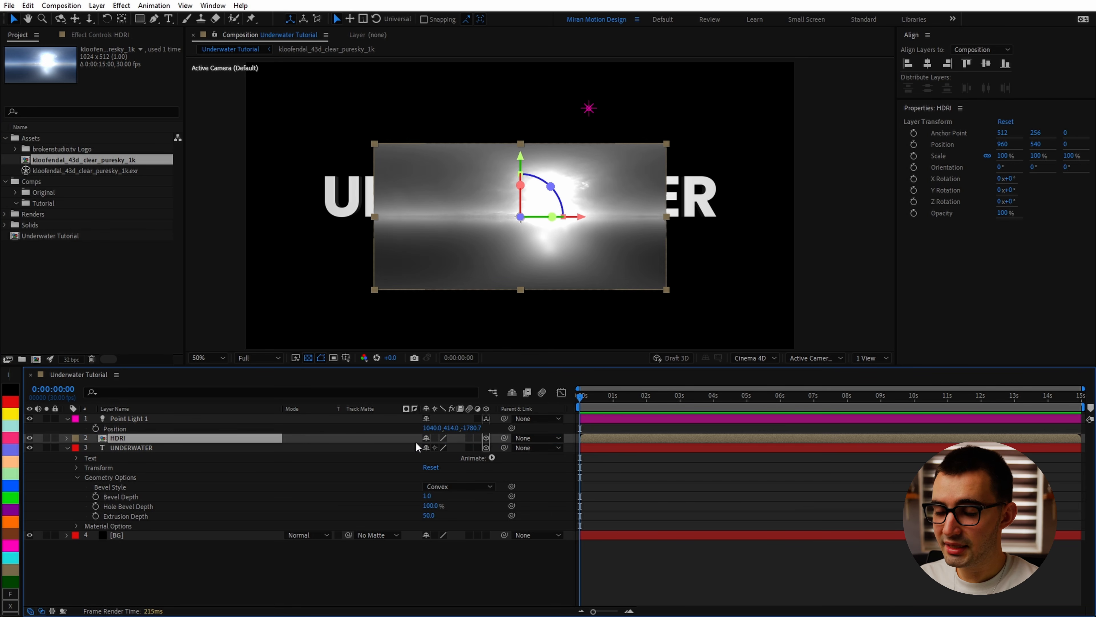
right_click(184, 443)
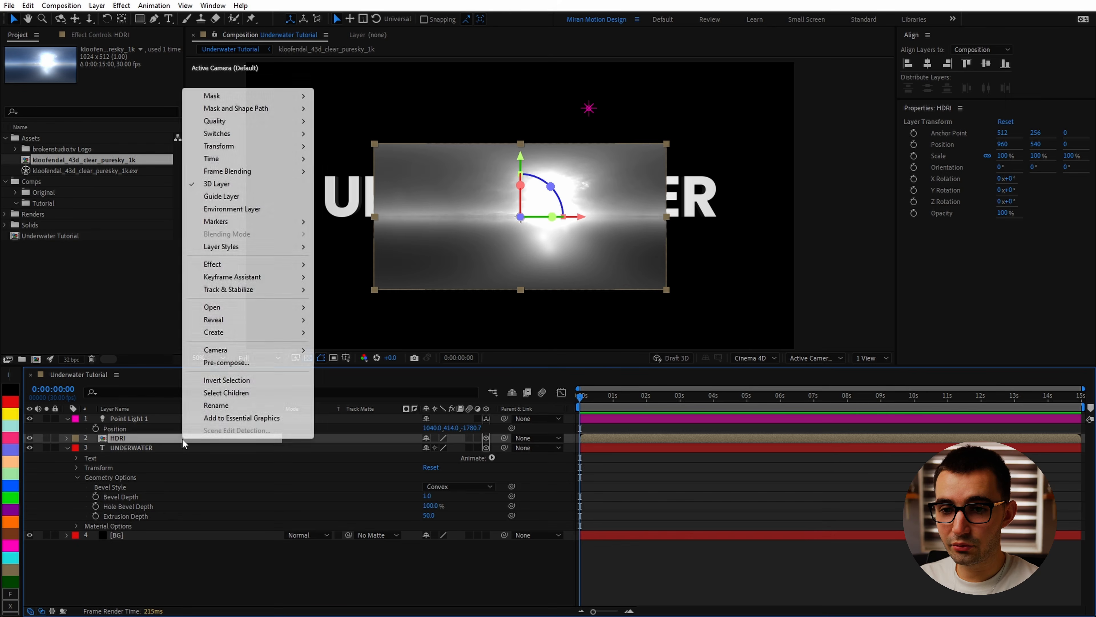
click(232, 209)
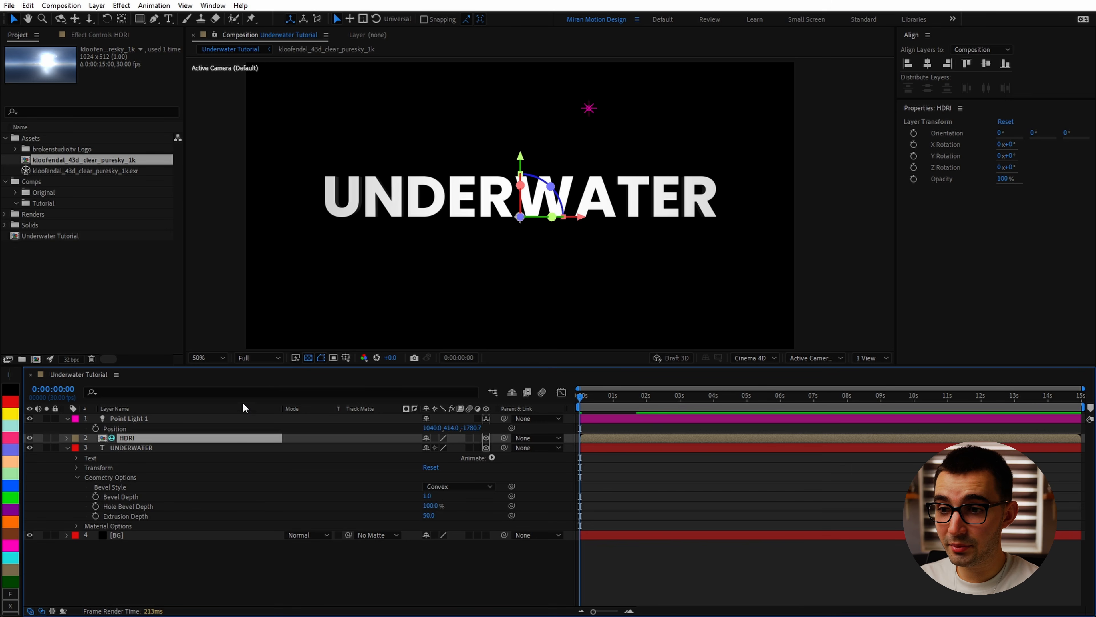
Set the UNDERWATER text's Reflection Intensity to 100% and rotate the text to an orientation of about 25.6°, 37.1°, 351.3°.
click(119, 448)
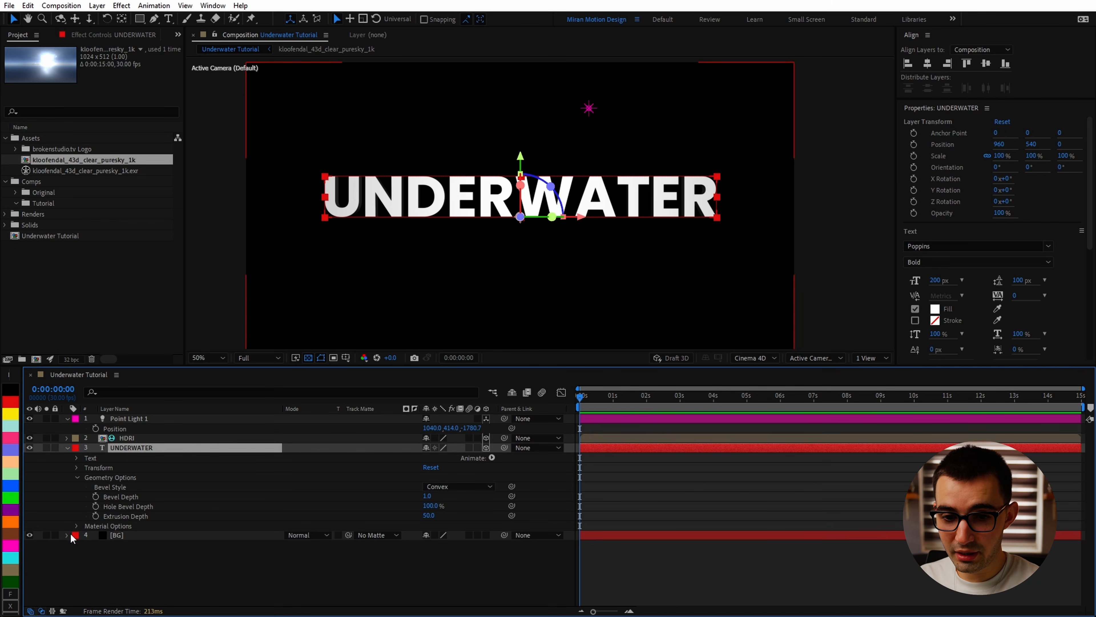
click(77, 526)
scroll(145, 445, down, 3)
scroll(121, 458, up, 2)
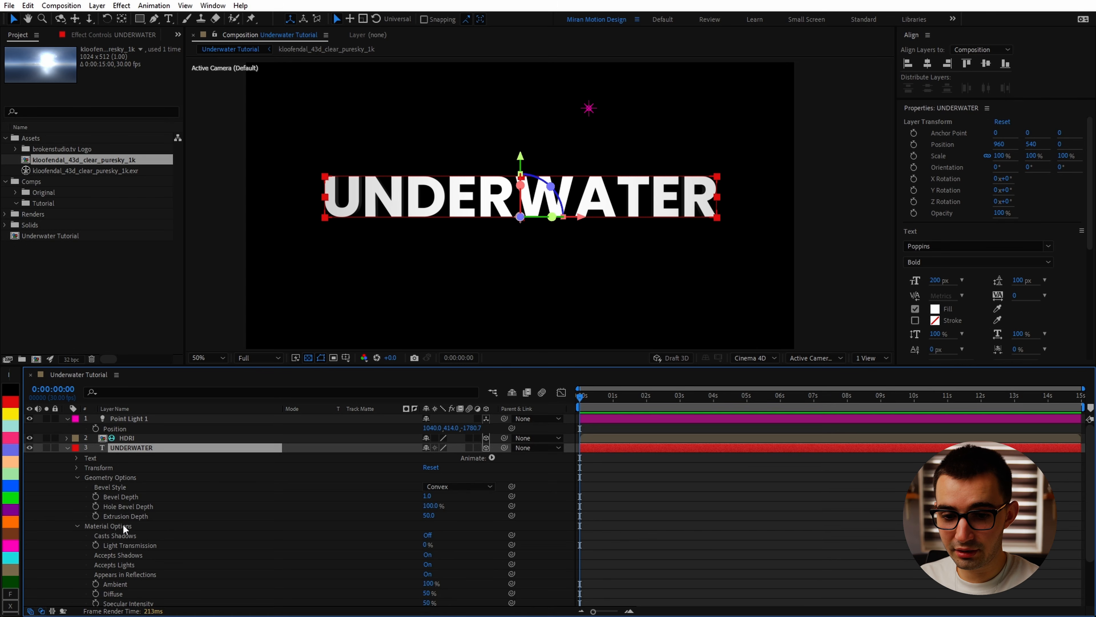
scroll(116, 576, down, 3)
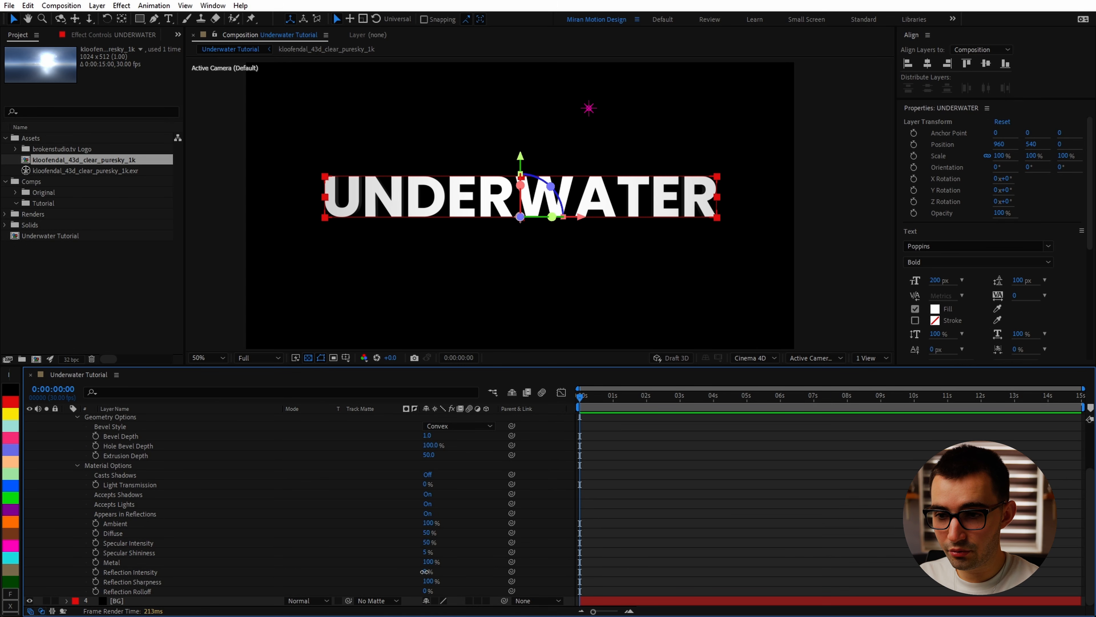
drag(424, 571, 732, 560)
key(w)
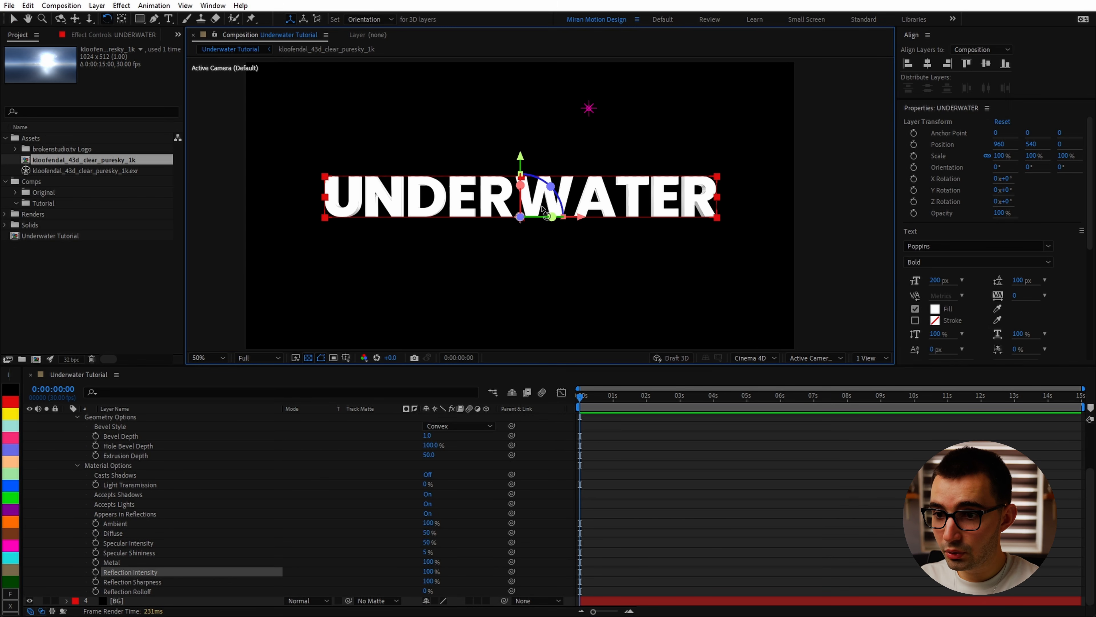
drag(496, 203, 546, 216)
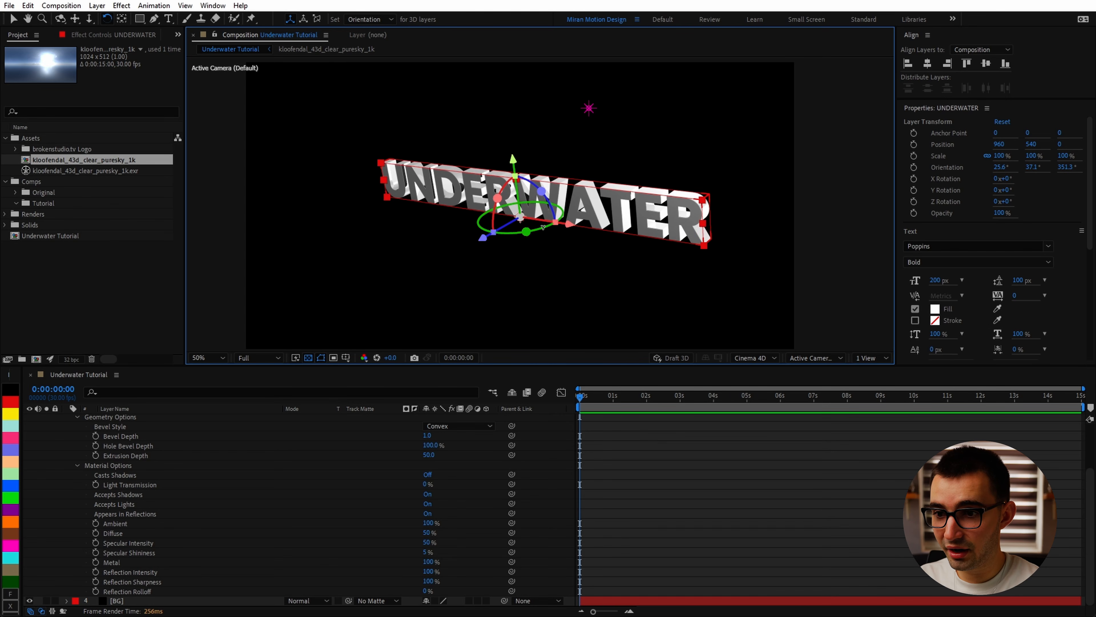
Try different Z and Y rotations on the HDRI layer to shift the reflections on the text.
scroll(128, 519, up, 5)
click(139, 438)
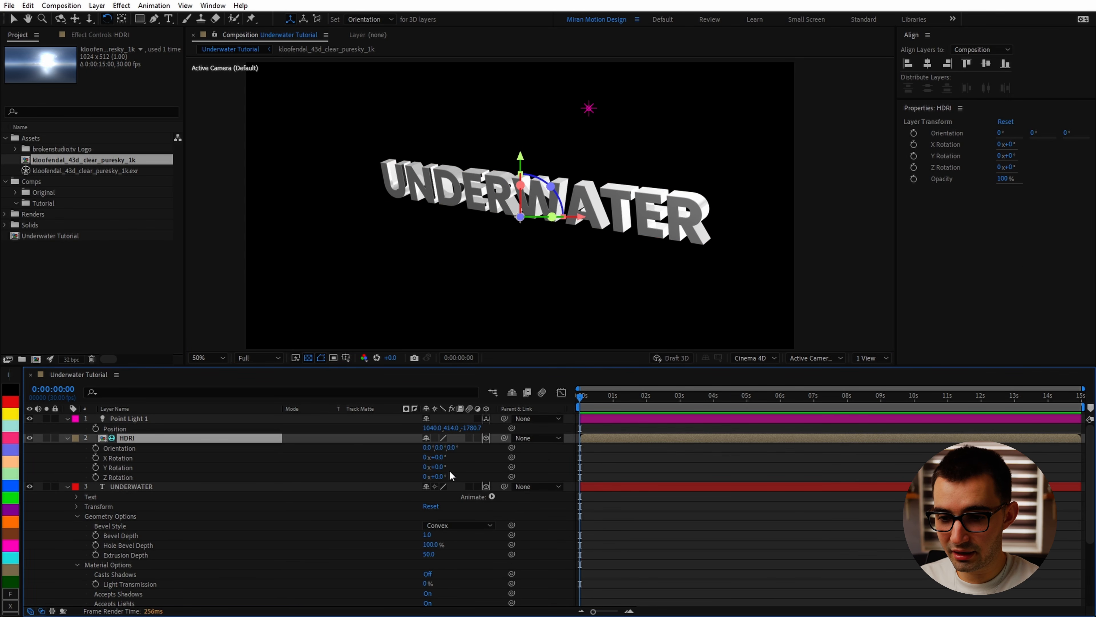
drag(437, 477, 508, 477)
key(ctrl+z)
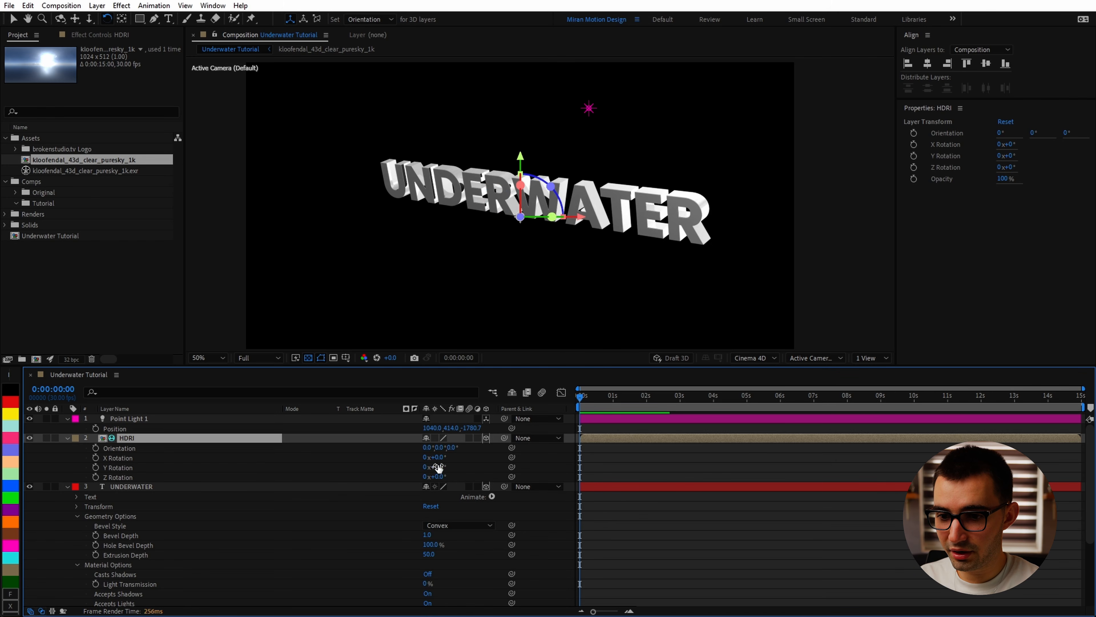
drag(439, 466, 575, 467)
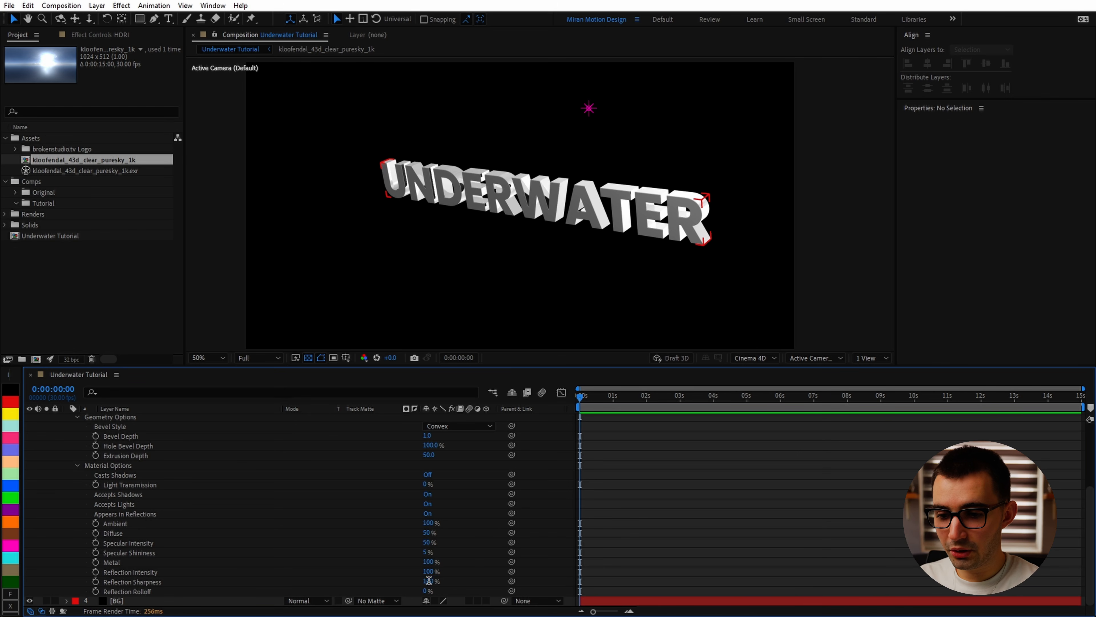
Set the UNDERWATER text's Reflection Sharpness to 50% and check the reflections up close.
key(Return)
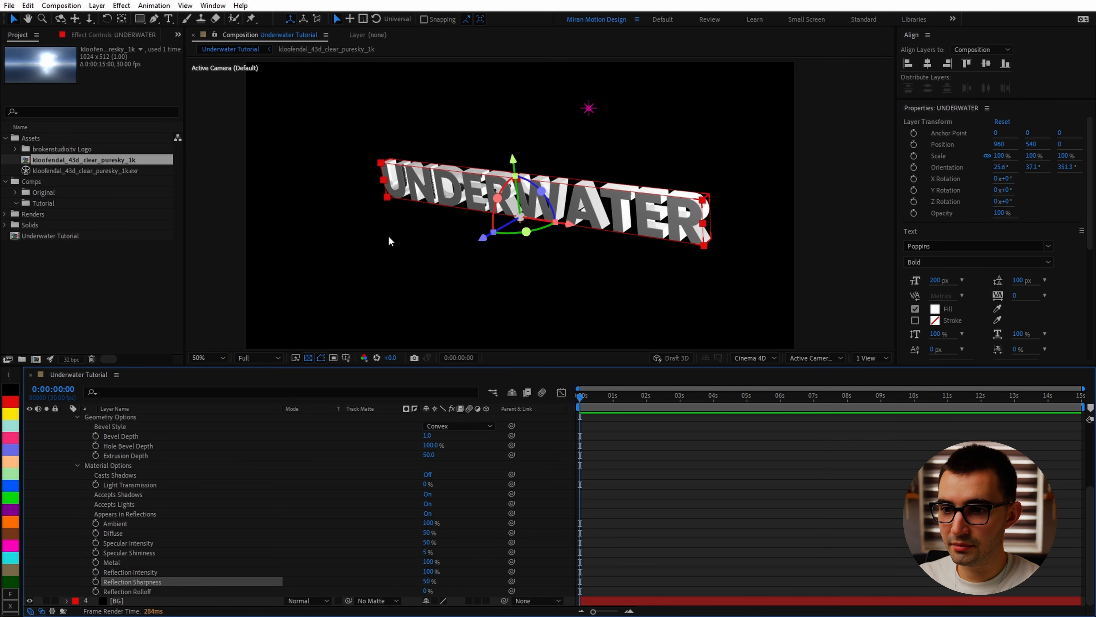
scroll(540, 227, up, 2)
scroll(541, 202, up, 2)
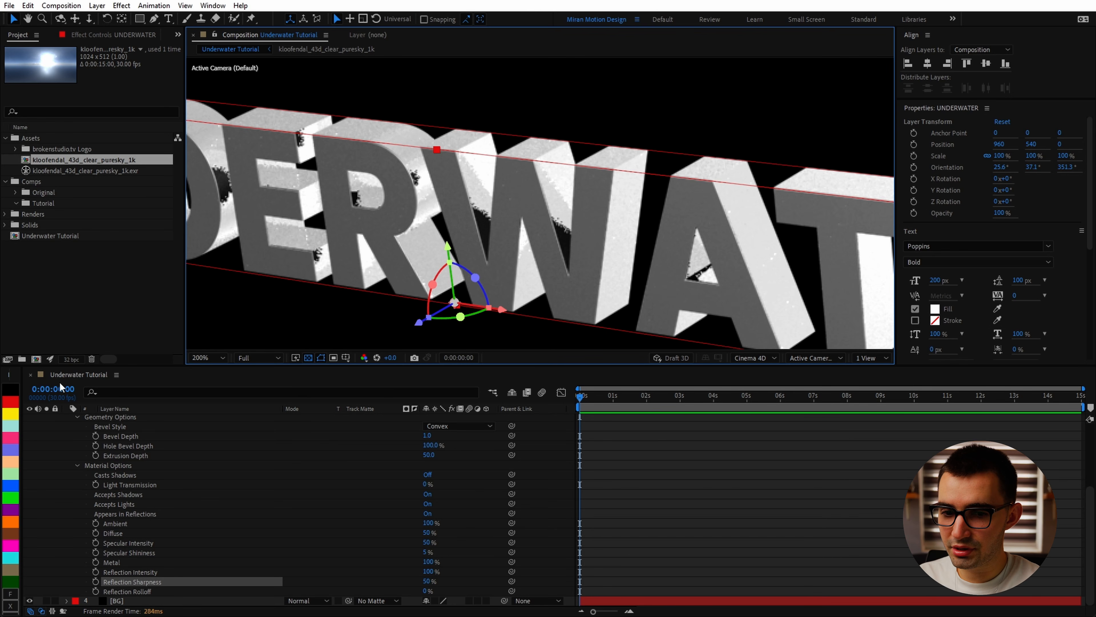
Set the Cinema 4D renderer's quality to 50 in the Underwater Tutorial composition settings.
right_click(75, 375)
click(108, 166)
click(459, 217)
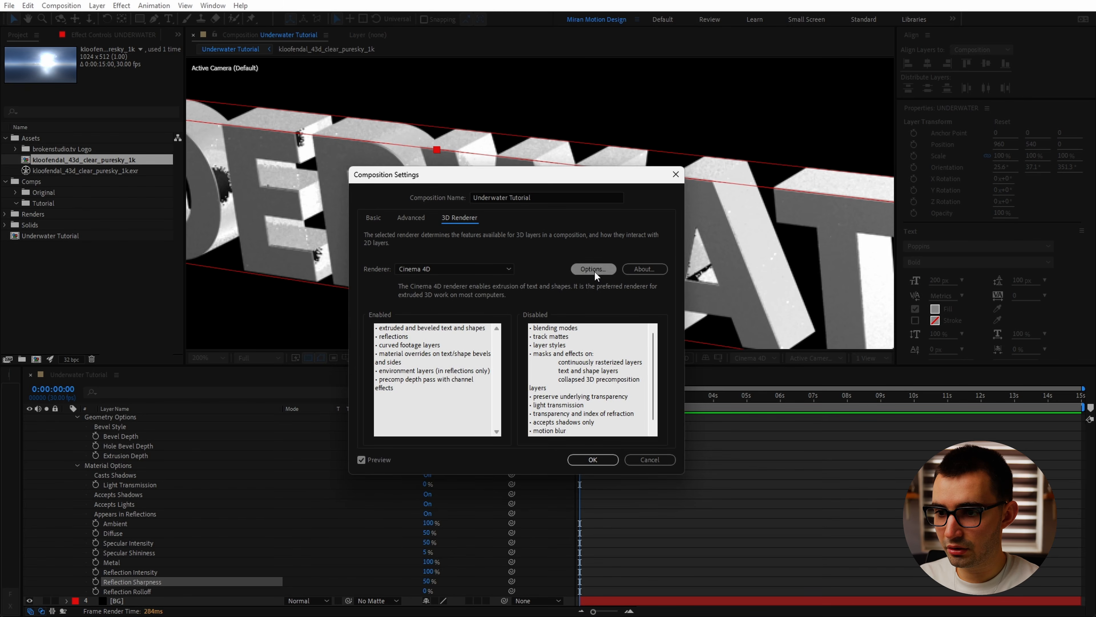
click(593, 269)
click(596, 203)
text(50)
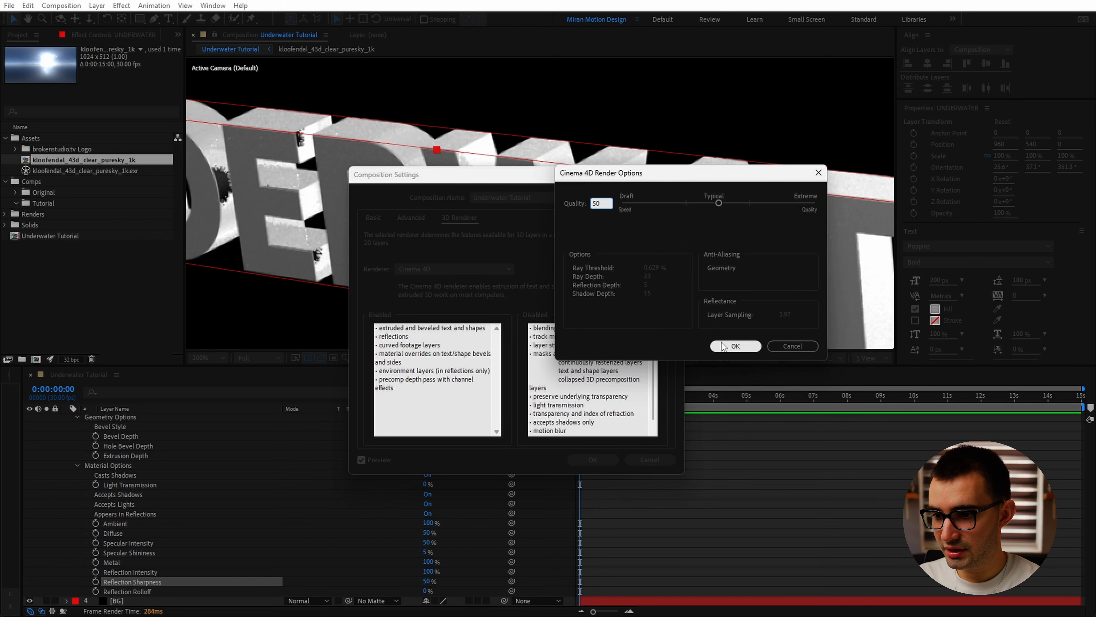
click(735, 346)
click(594, 460)
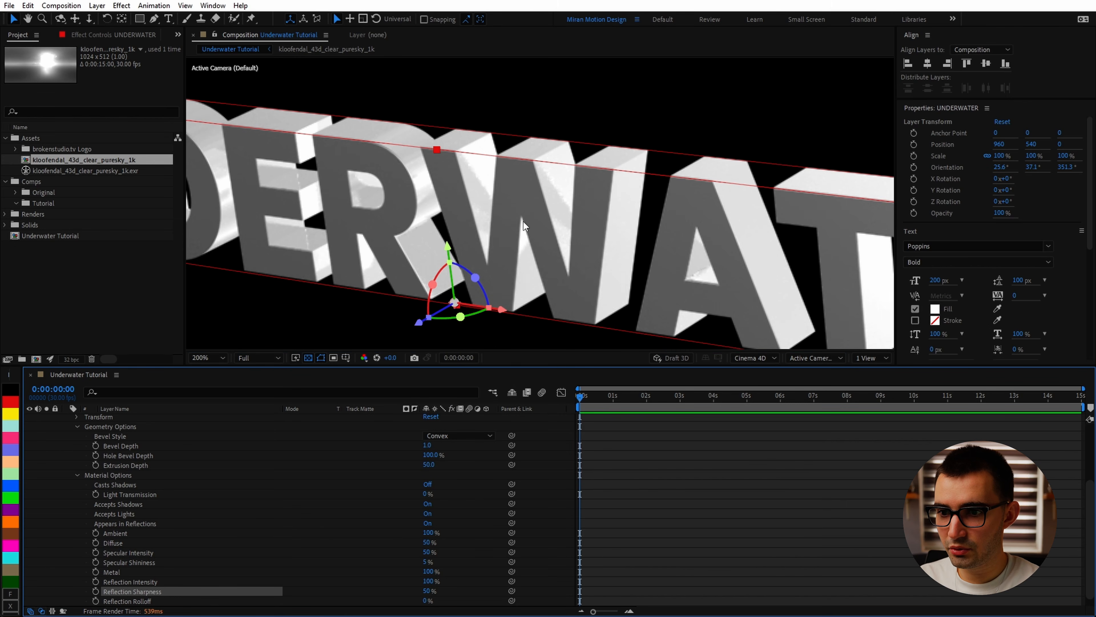
Return the Cinema 4D renderer's quality for Underwater Tutorial to its previous lower setting.
key(comma)
key(comma)
click(117, 374)
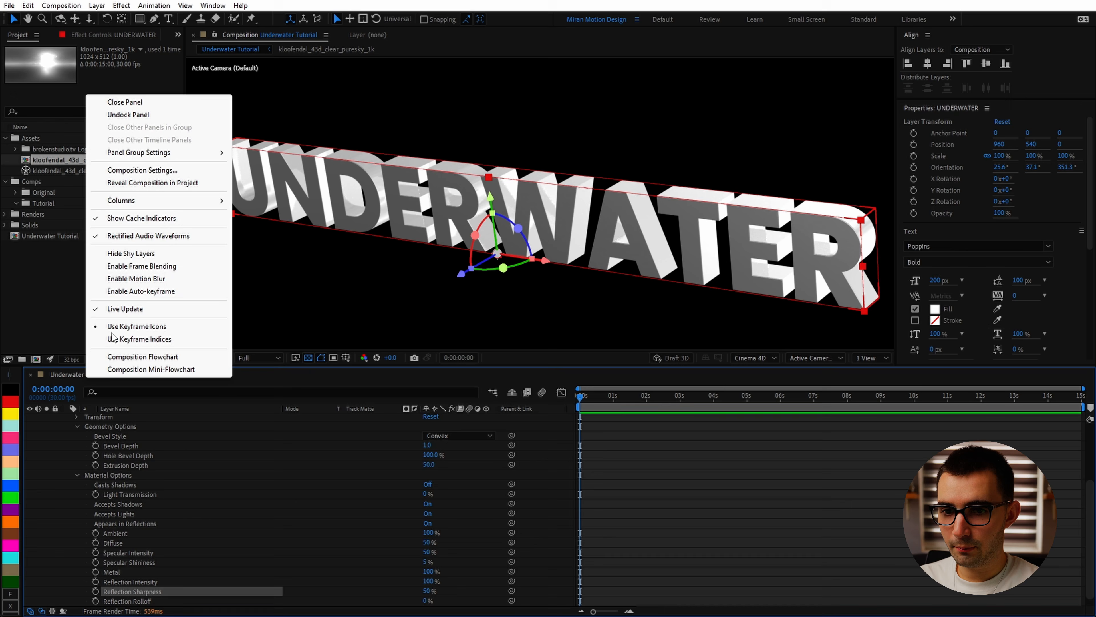
click(159, 173)
click(459, 217)
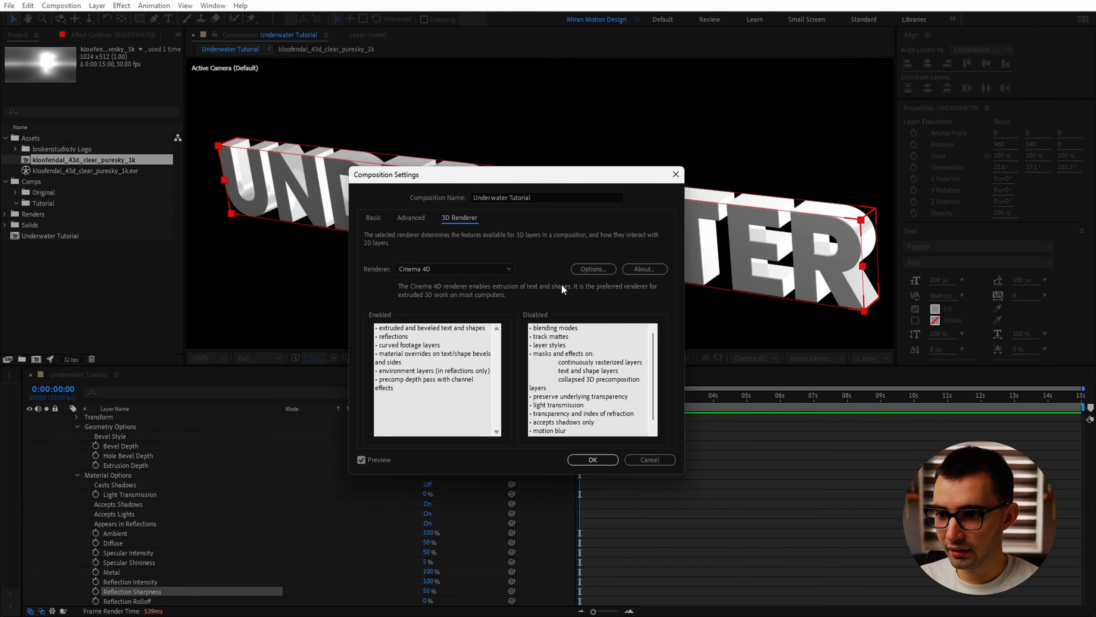
click(593, 269)
click(735, 348)
click(593, 460)
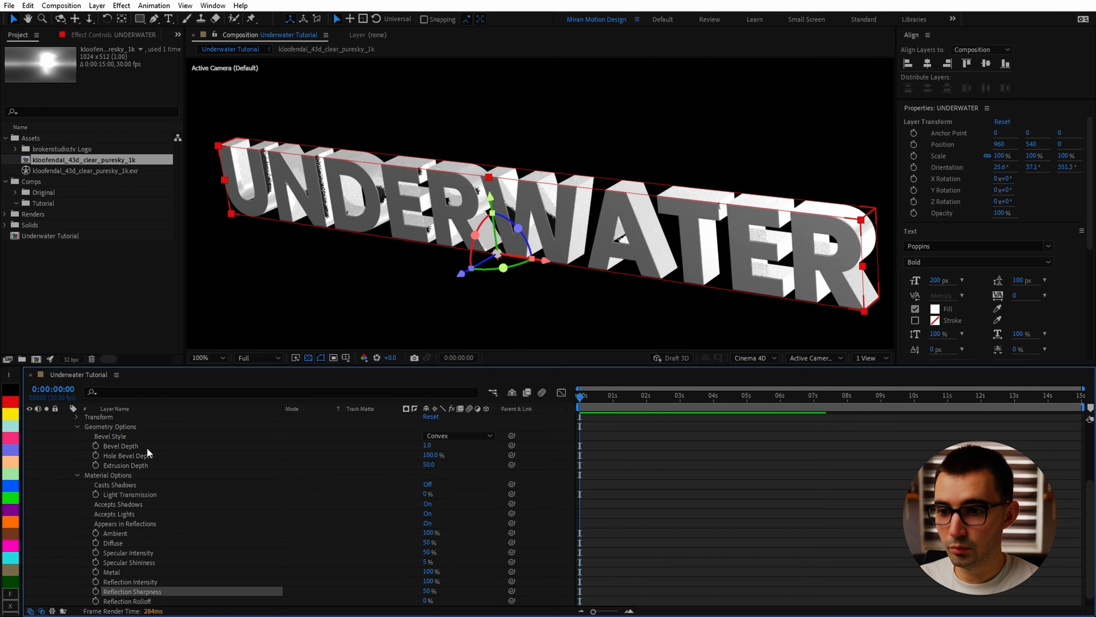
Reset the UNDERWATER text layer's transform so it faces the camera straight on.
scroll(147, 447, up, 3)
click(155, 484)
click(431, 504)
scroll(537, 254, down, 1)
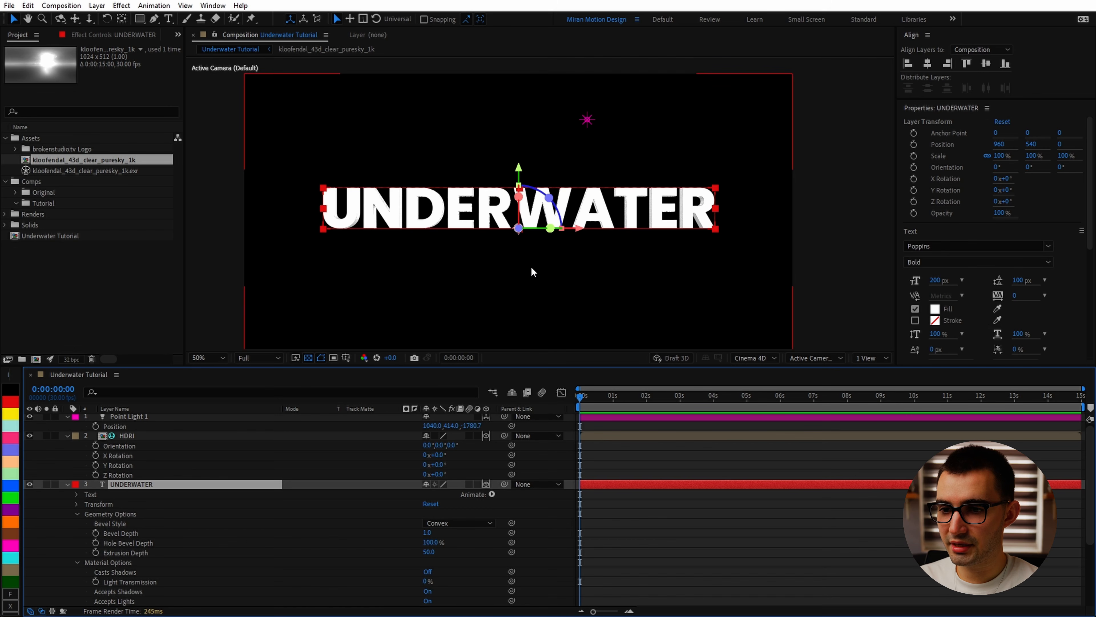
Turn on Casts Shadows in the UNDERWATER text's material options.
click(556, 285)
scroll(152, 492, down, 3)
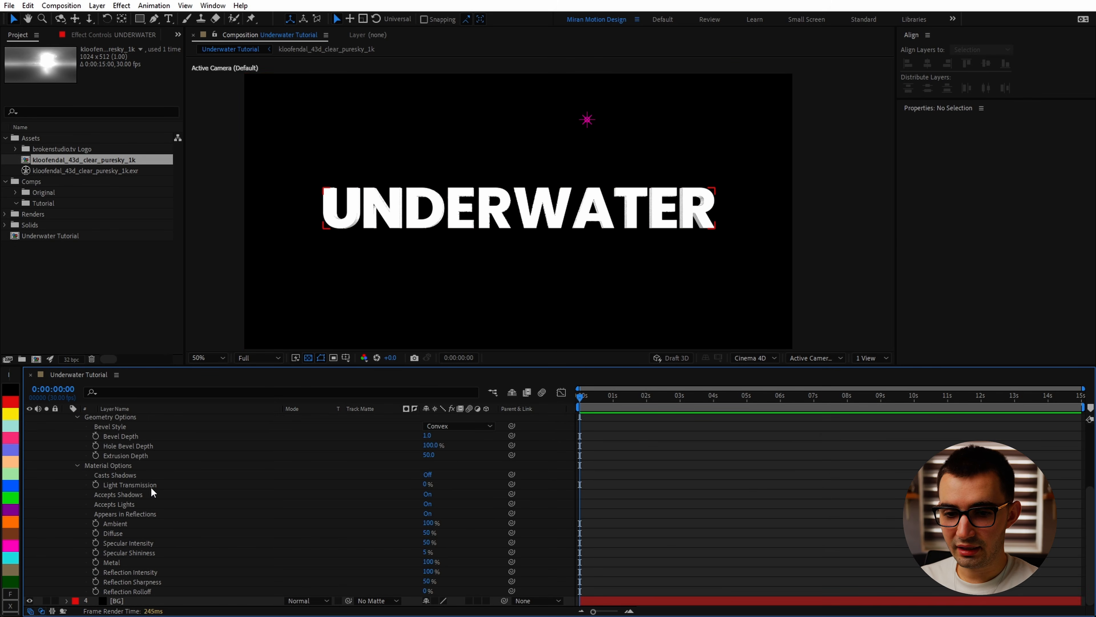
click(426, 476)
click(663, 447)
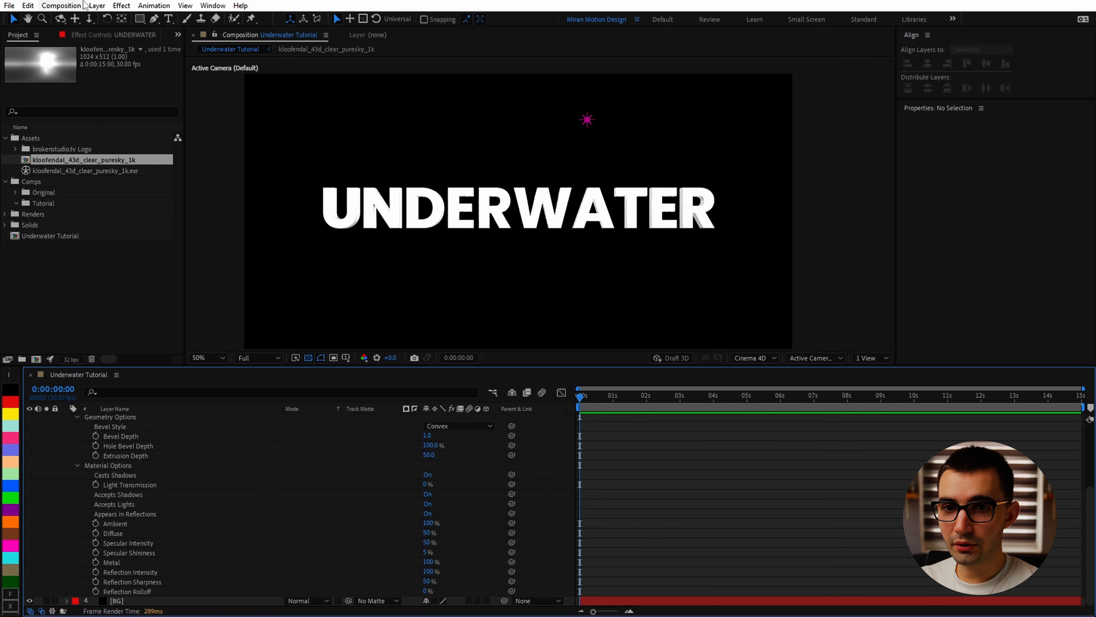
Create a black 1920 x 1080 px solid layer named Ground.
click(96, 5)
mouse_move(130, 17)
click(324, 30)
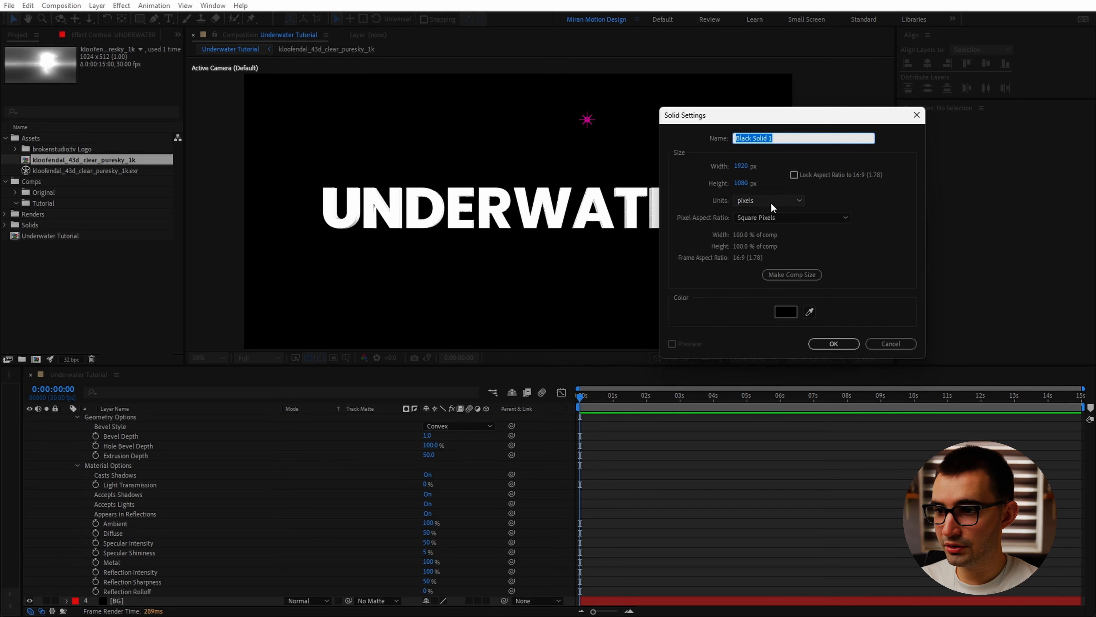
text(Ground)
key(Return)
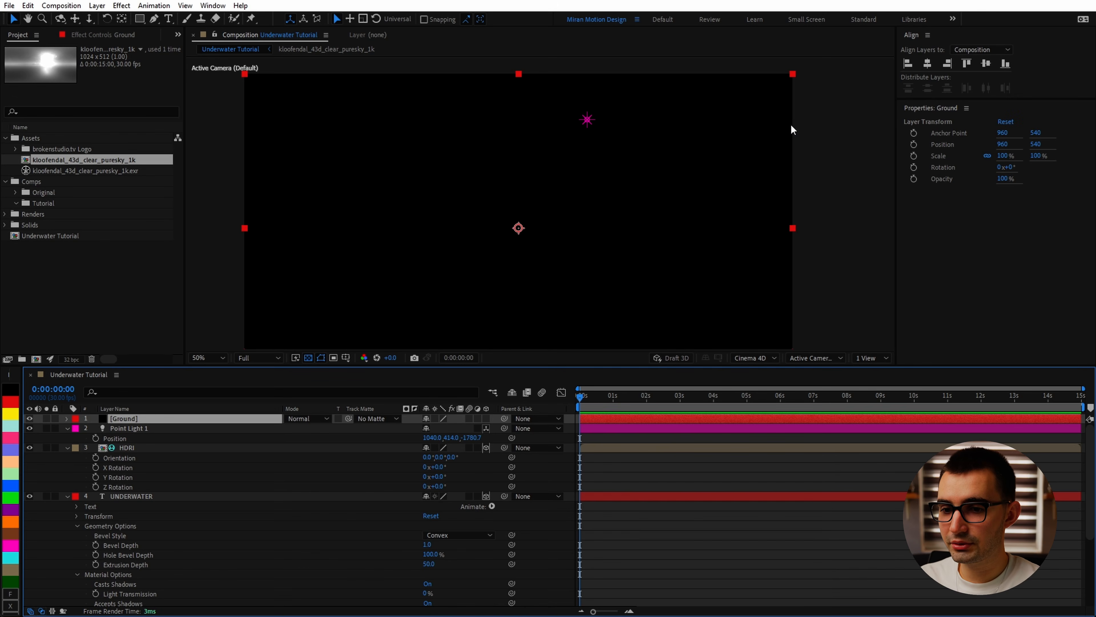
Apply the Fractal Noise effect to the Ground layer.
key(ctrl+space)
text(frac)
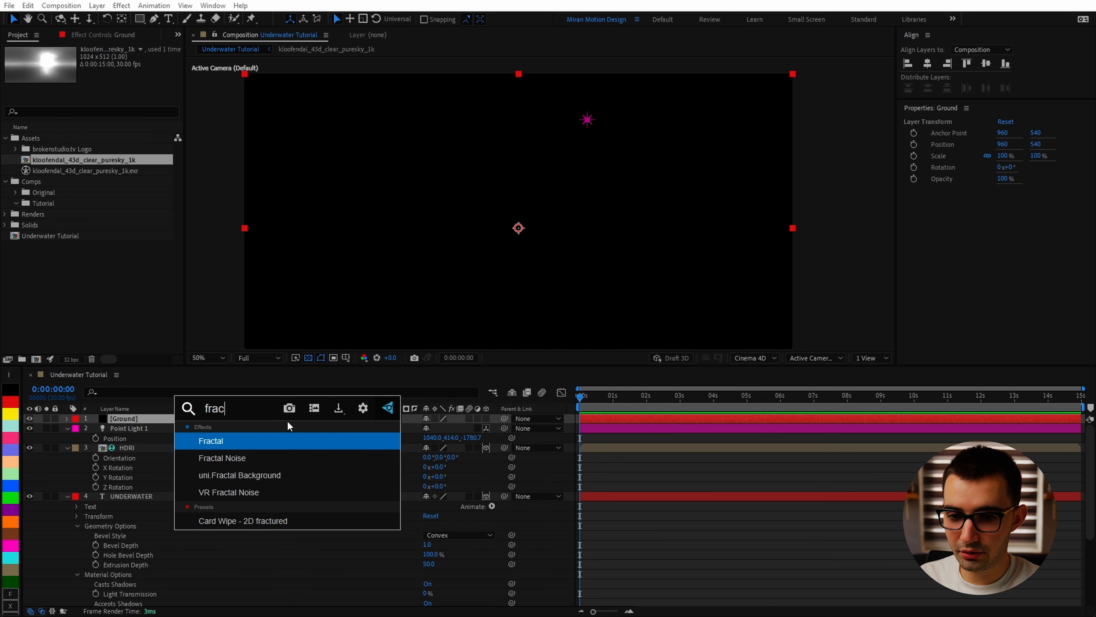
key(Down)
key(Return)
Set the Fractal Noise to Dynamic Progressive type with Spline noise, inverted, with Brightness 22 and Complexity 3.1.
click(135, 69)
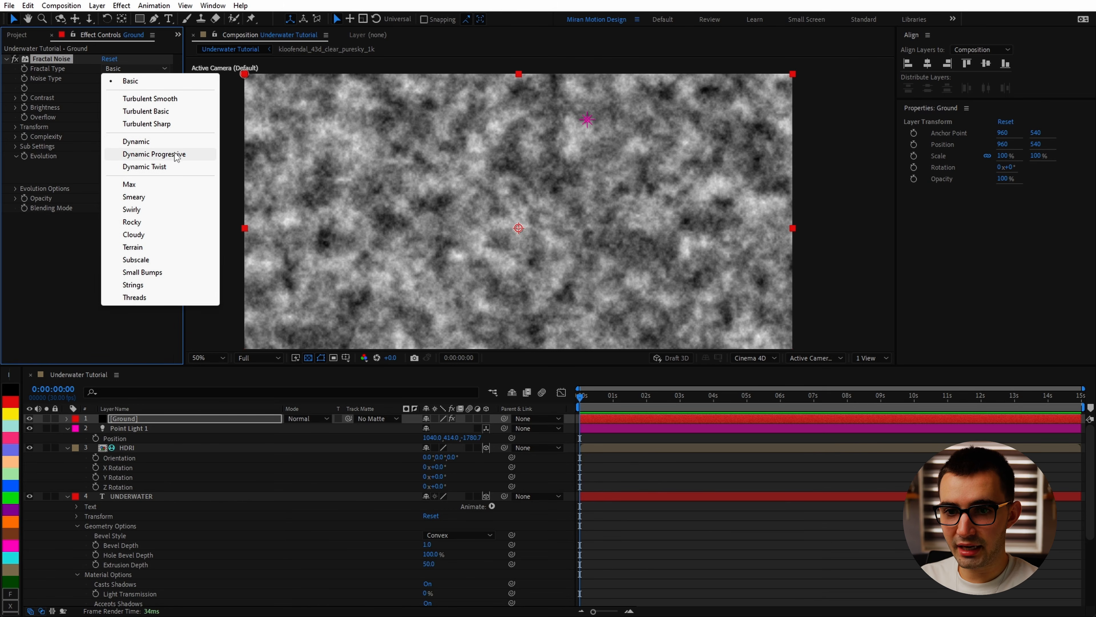
click(175, 156)
click(133, 79)
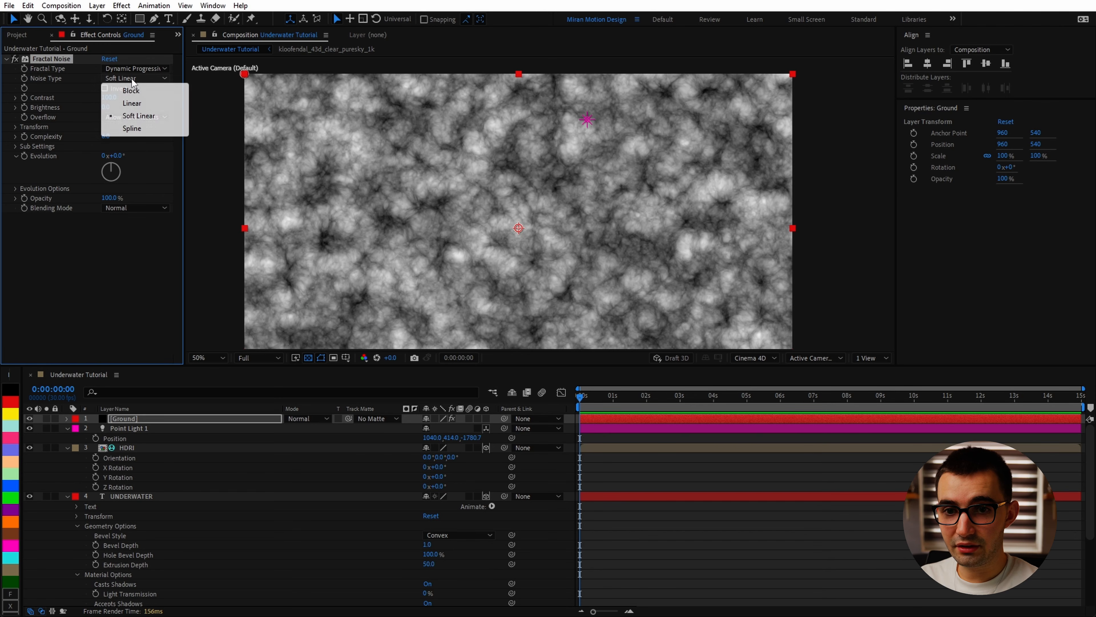
click(131, 129)
click(105, 88)
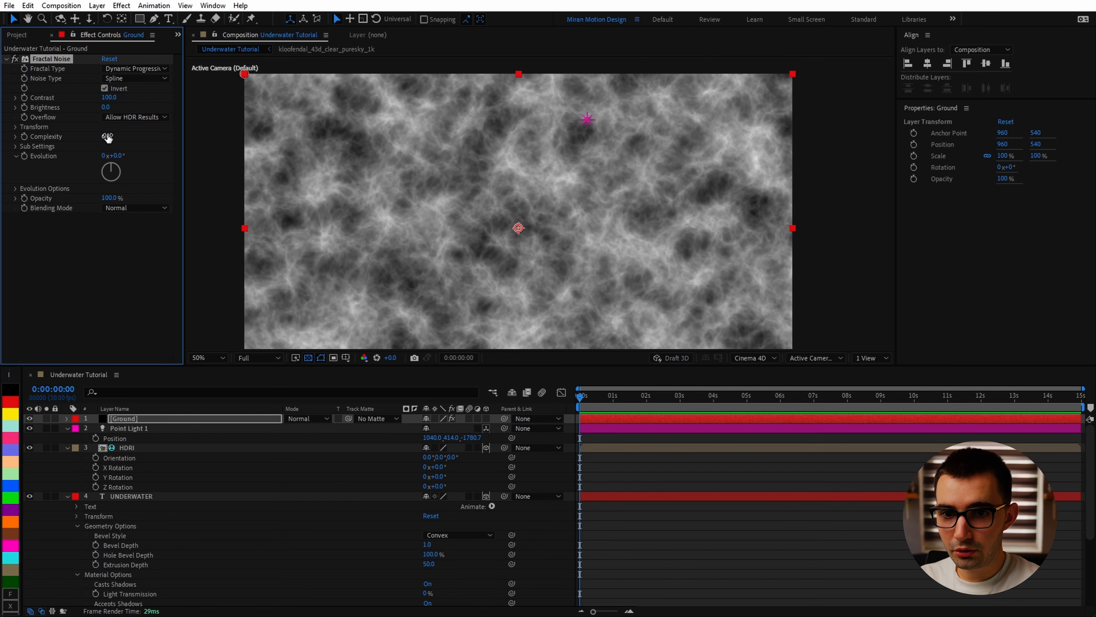
drag(107, 107, 118, 111)
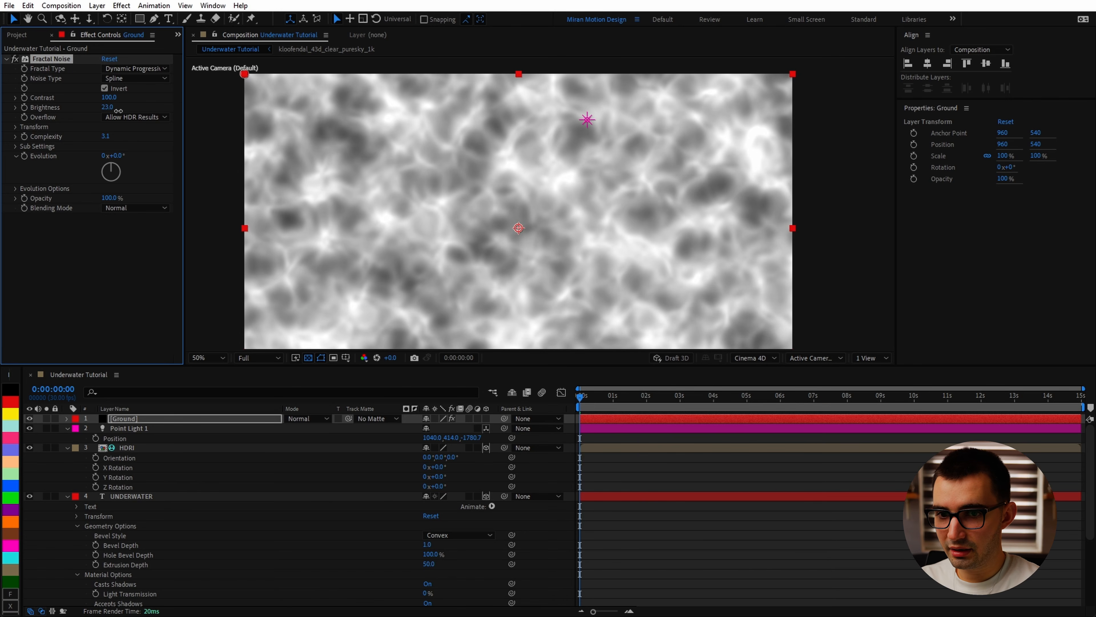
Apply the CC Vector Blur effect to the Ground layer and set its Amount to 10.
key(ctrl+space)
text(vect)
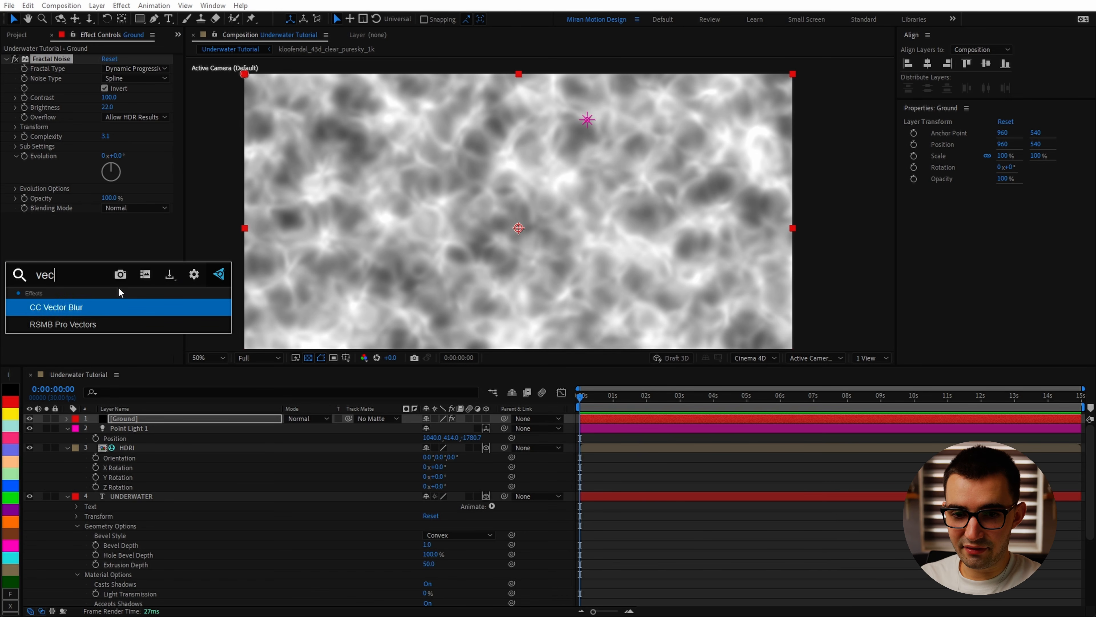
key(Return)
drag(105, 241, 106, 243)
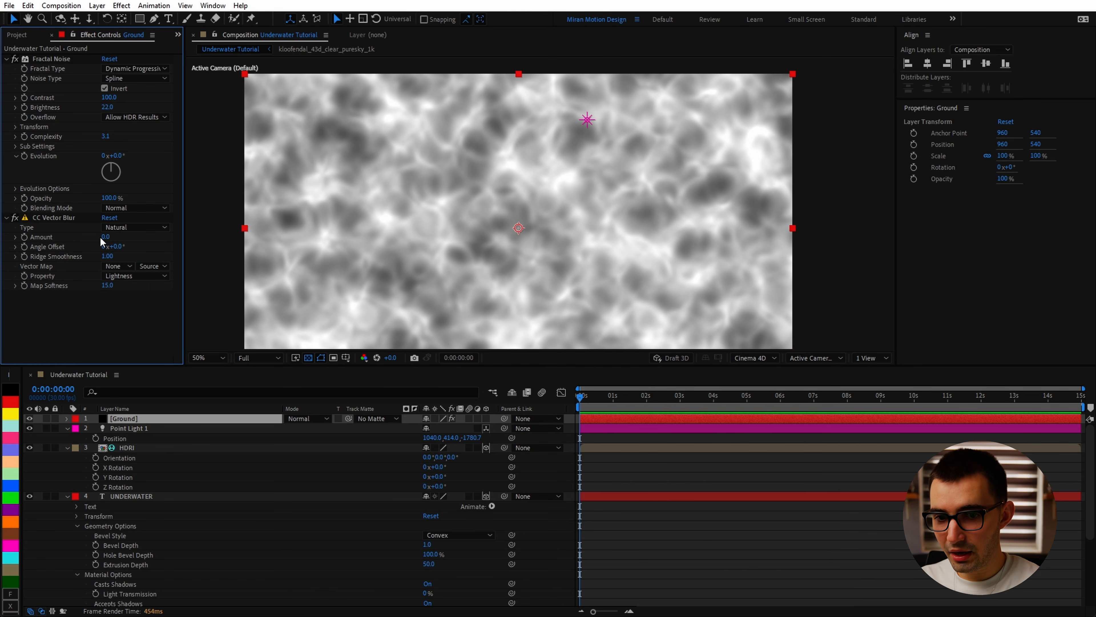
key(Return)
Try a CC Vector Blur Amount of about 46 on the Ground layer and return it to 10.
scroll(540, 250, down, 2)
scroll(540, 250, up, 2)
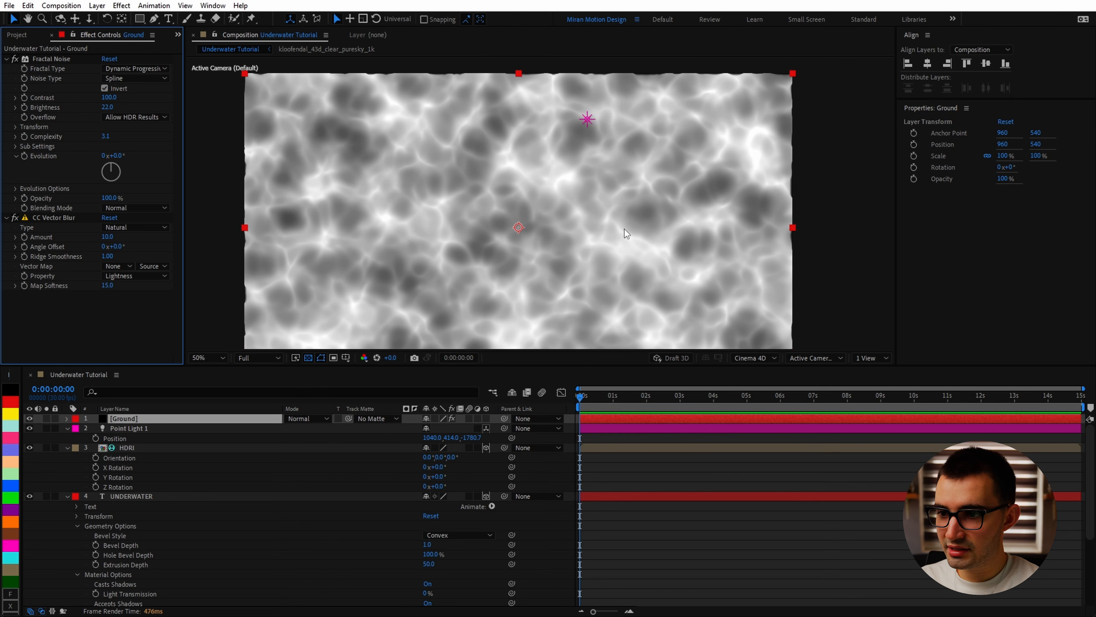
drag(497, 265, 445, 233)
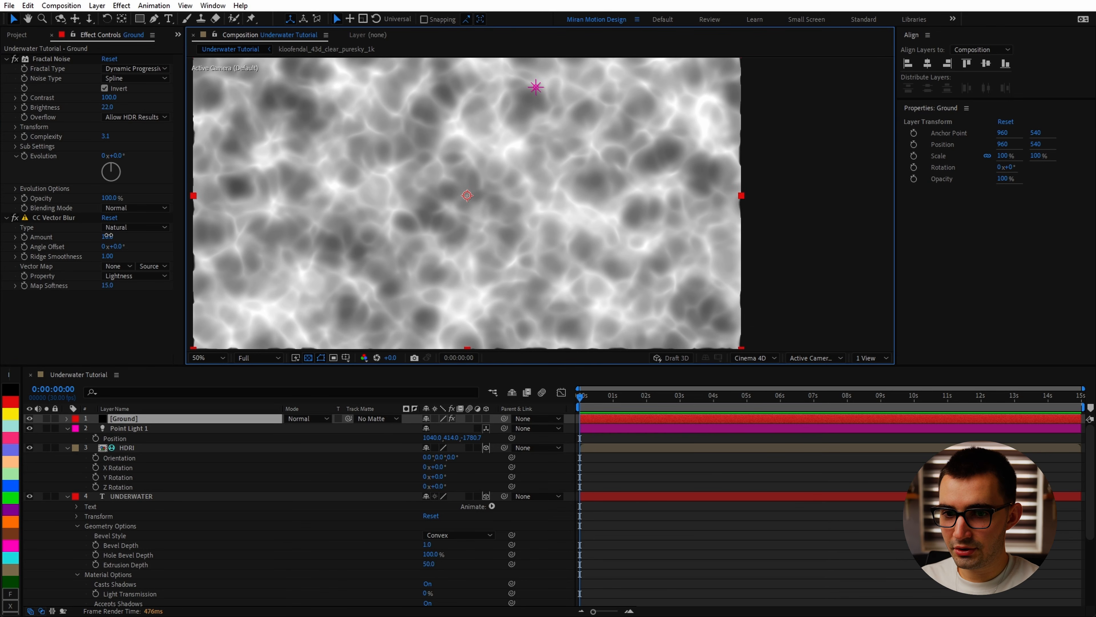
drag(108, 235, 111, 240)
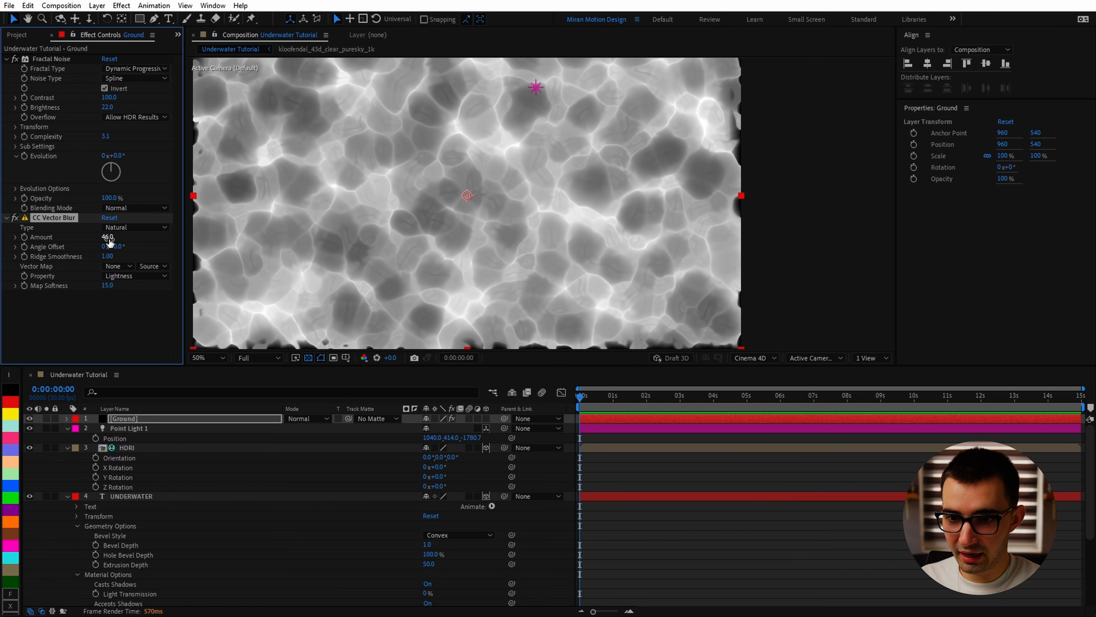
click(111, 238)
key(Return)
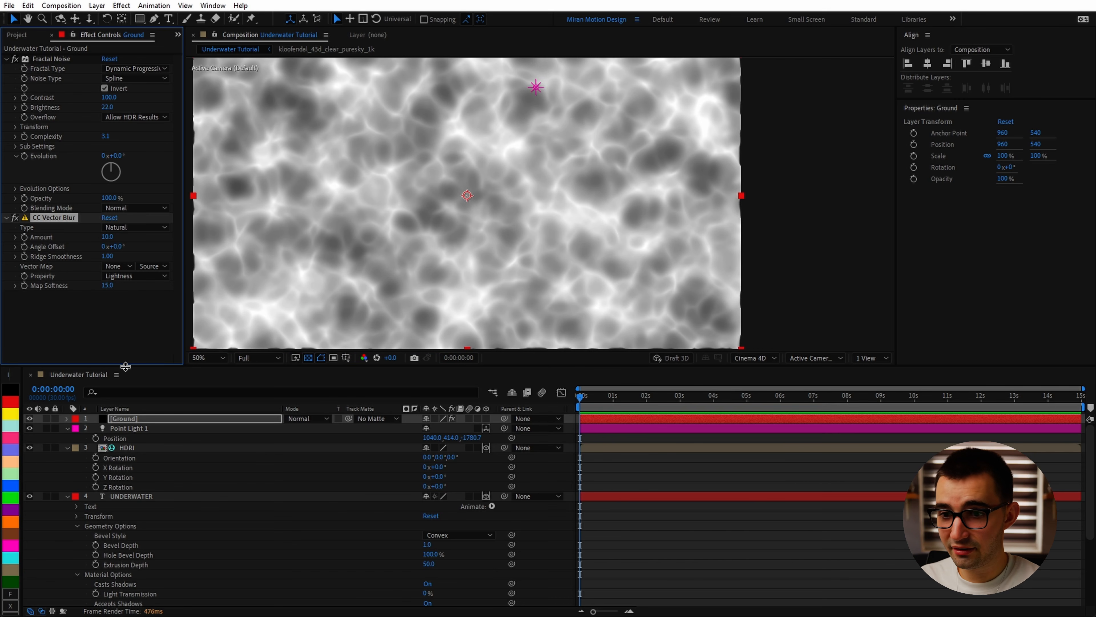
Make the Ground layer 3D and rotate it to an X orientation of 270° so it lies flat.
click(486, 418)
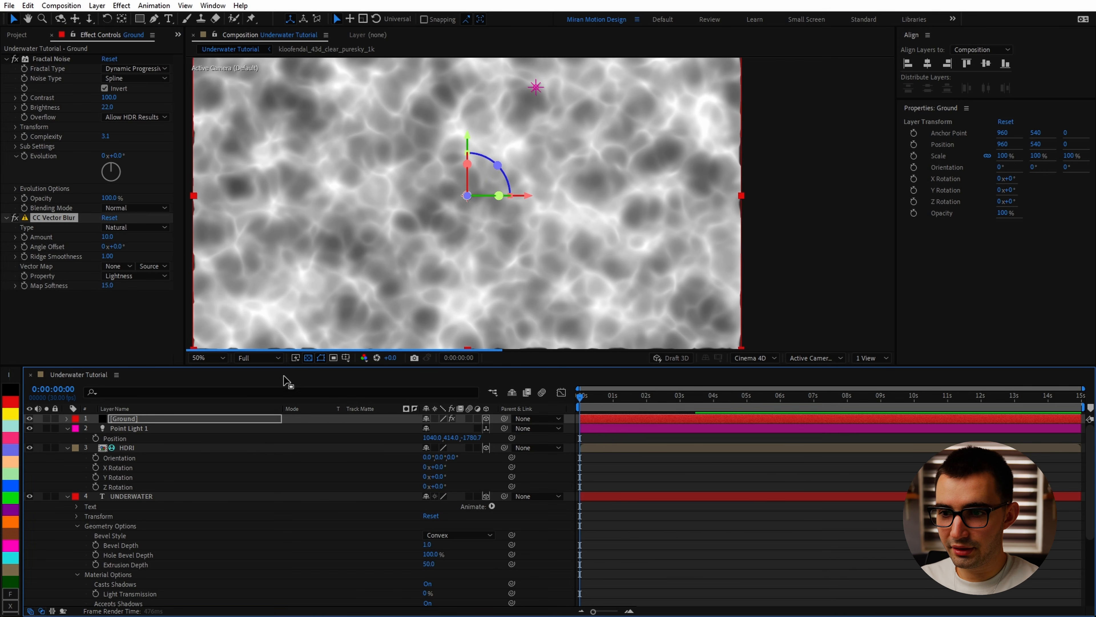
key(w)
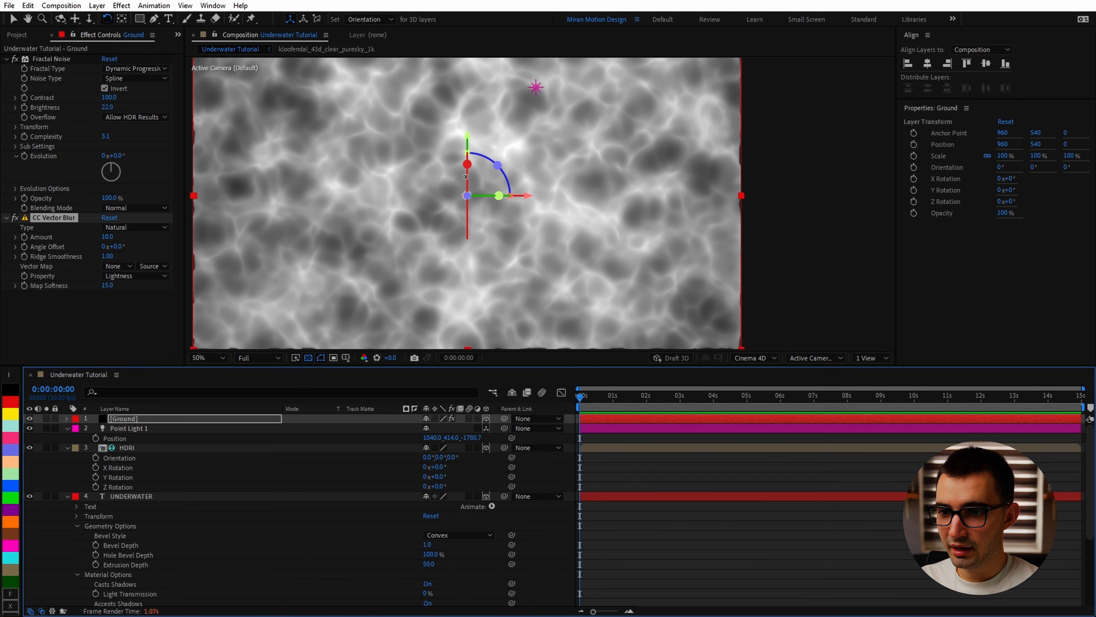
drag(465, 177, 462, 136)
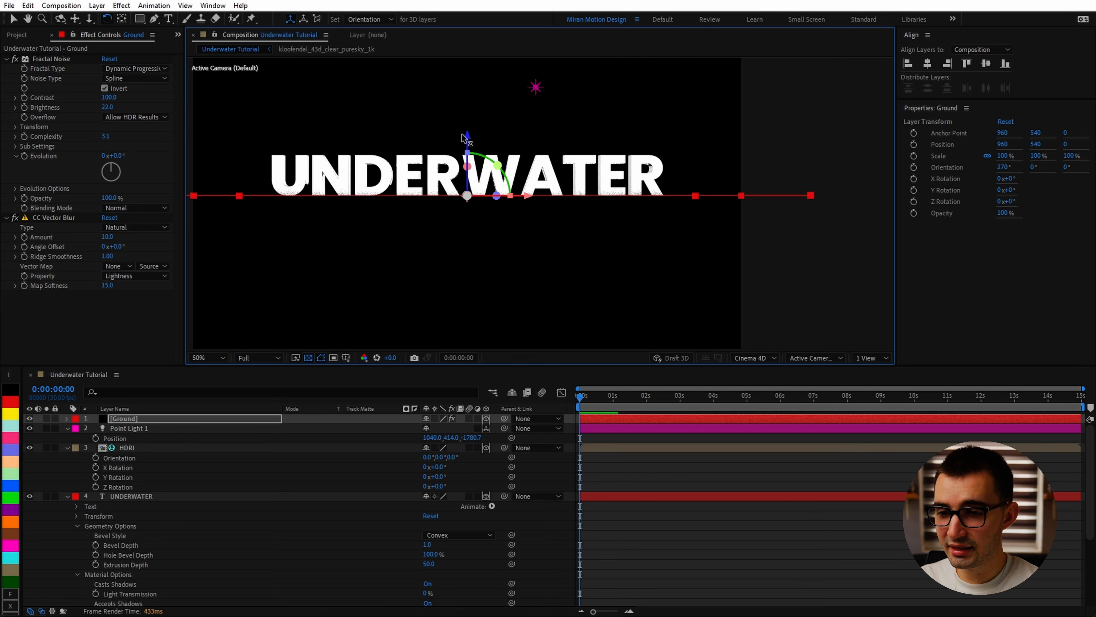
Raise the UNDERWATER text above the ground plane to a Y position of 452.
key(v)
key(p)
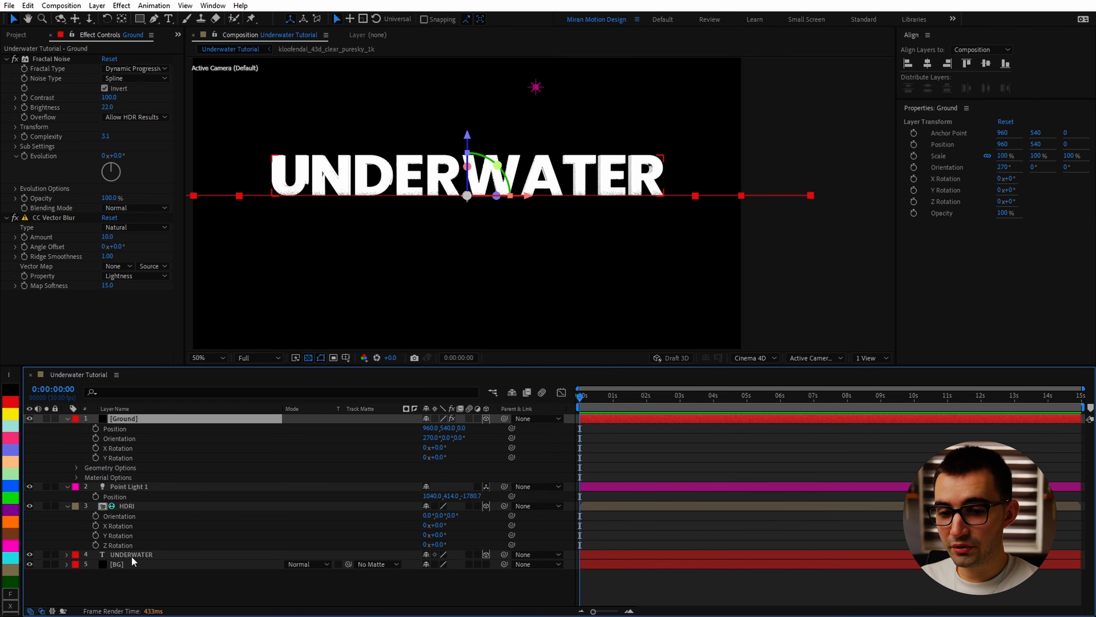
click(131, 555)
drag(466, 143, 476, 116)
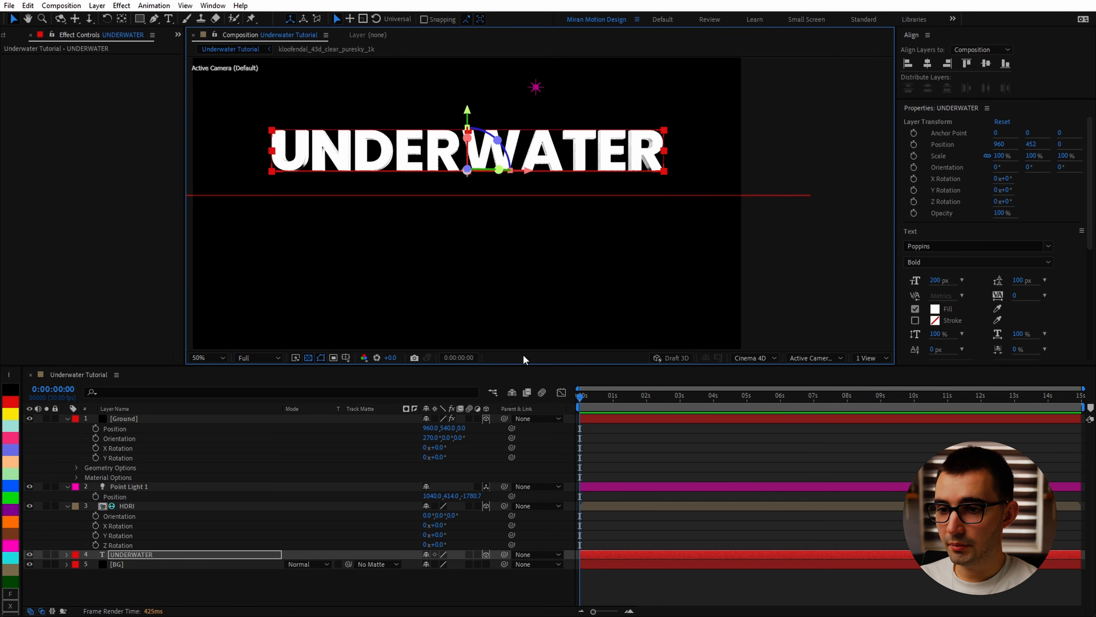
Scale the Ground layer uniformly to 250% so the plane extends well beyond the UNDERWATER text.
drag(568, 184, 458, 192)
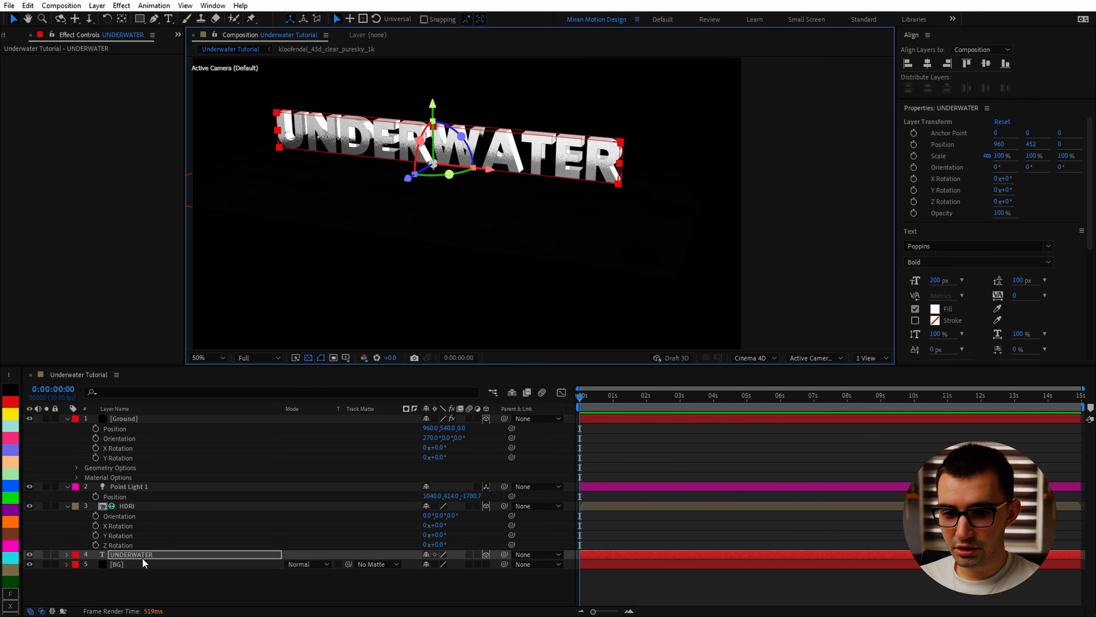
click(142, 556)
click(124, 418)
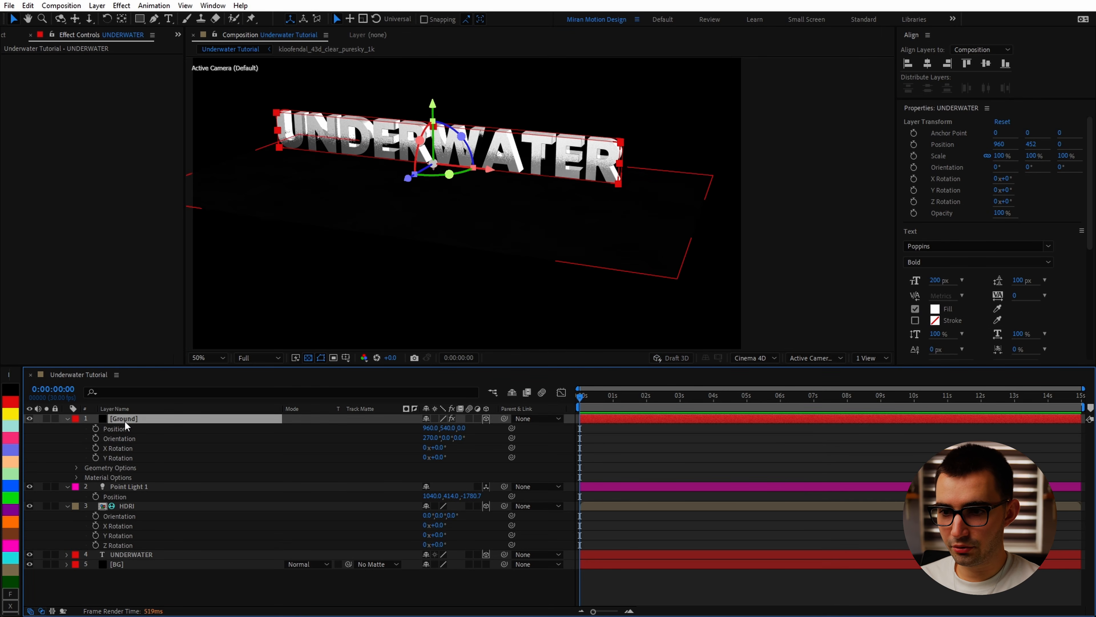
key(s)
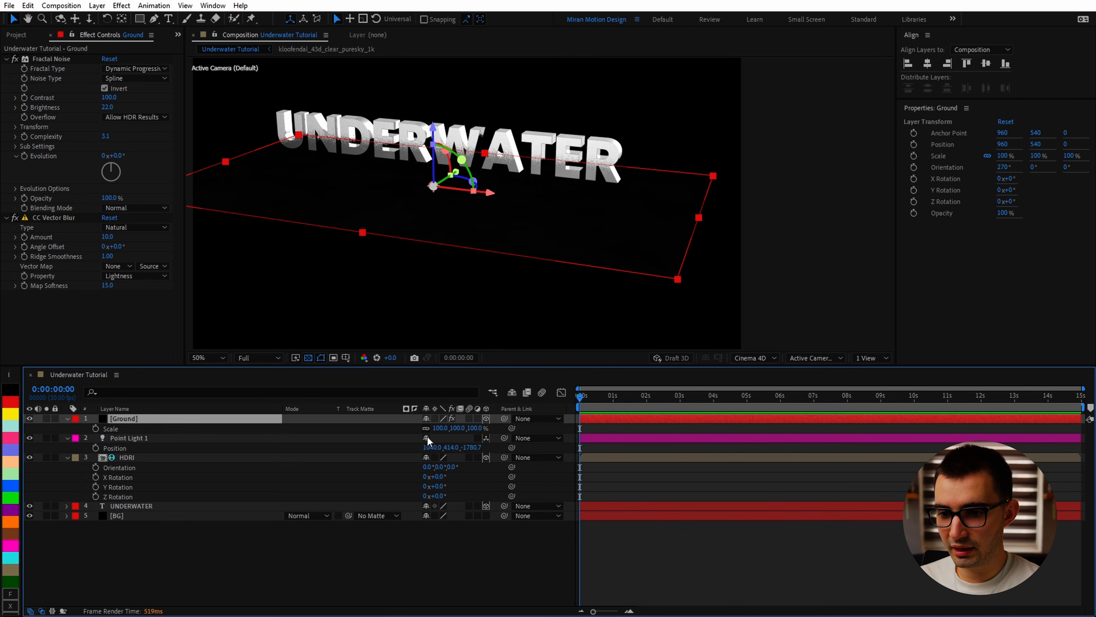
drag(454, 431, 501, 438)
click(462, 438)
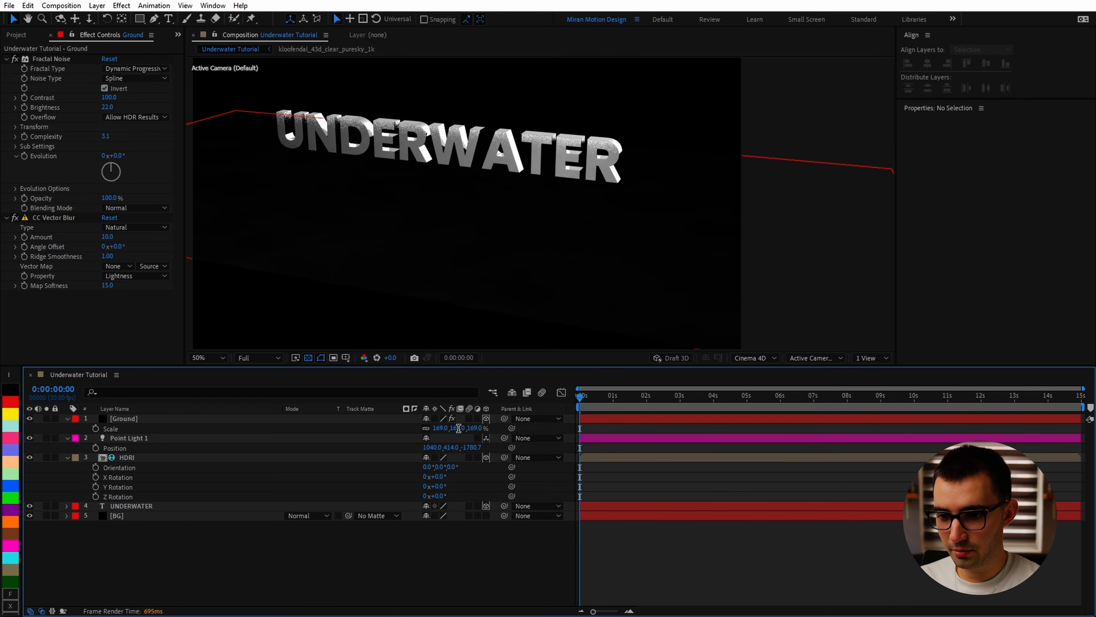
click(458, 429)
text(250)
key(Return)
Change the point light's type to Ambient in its light settings, keeping the intensity at 100%.
double_click(260, 437)
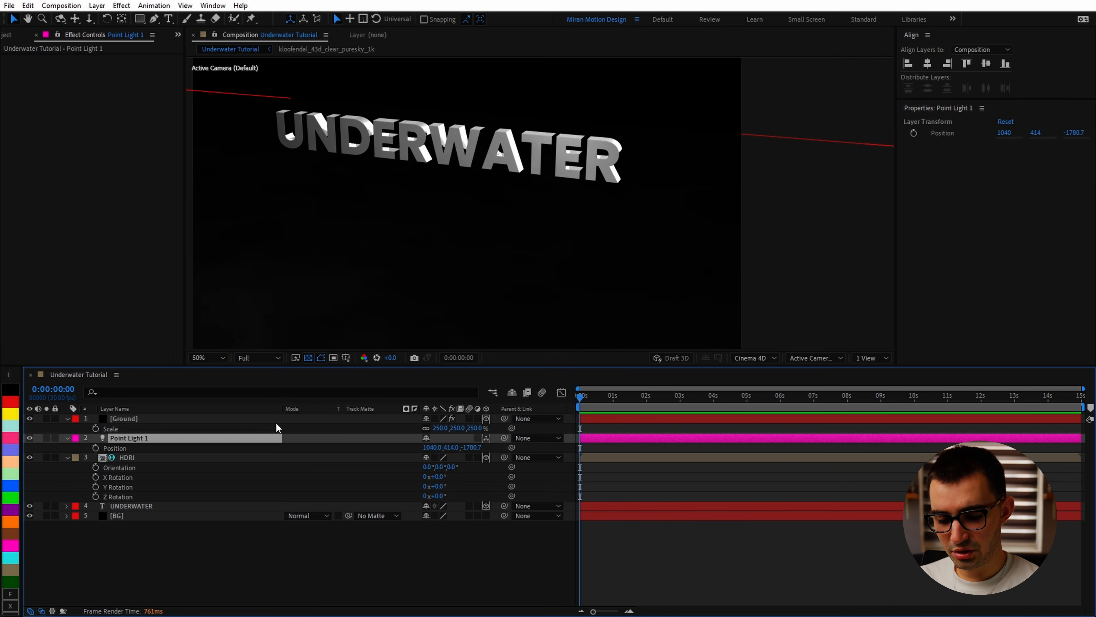
click(810, 225)
click(820, 276)
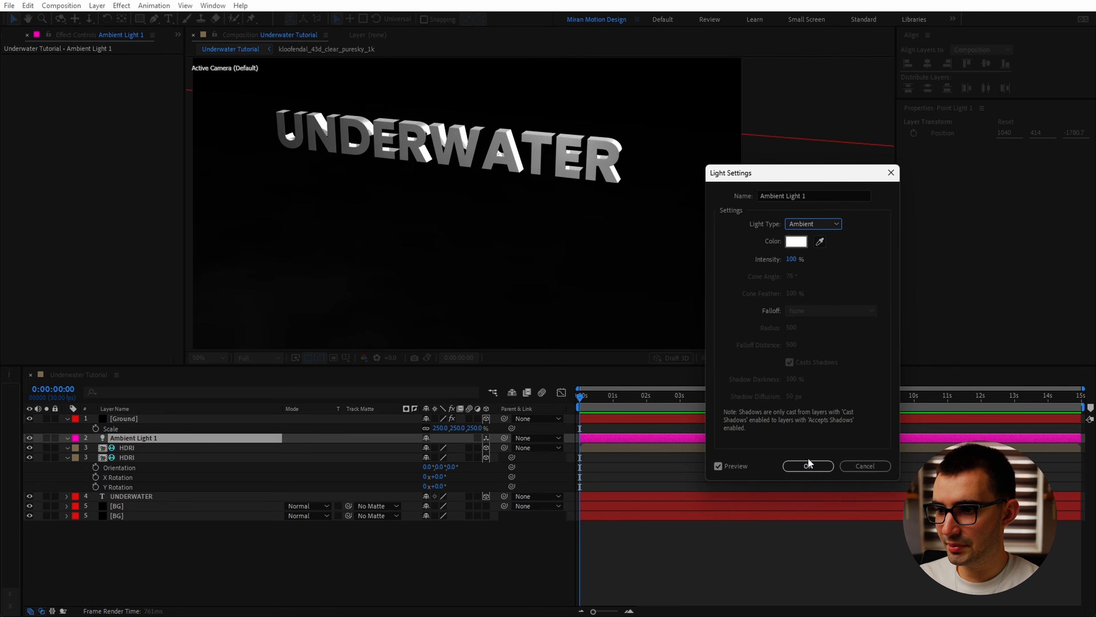
key(Return)
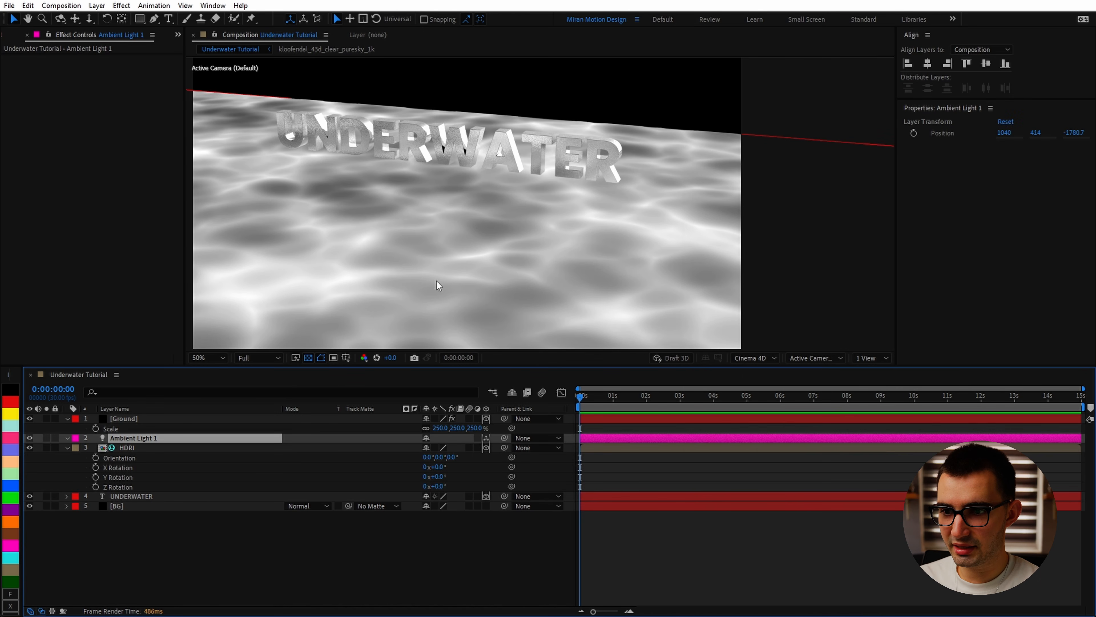
Set the Fractal Noise transform scale on the Ground layer to 20.
click(134, 421)
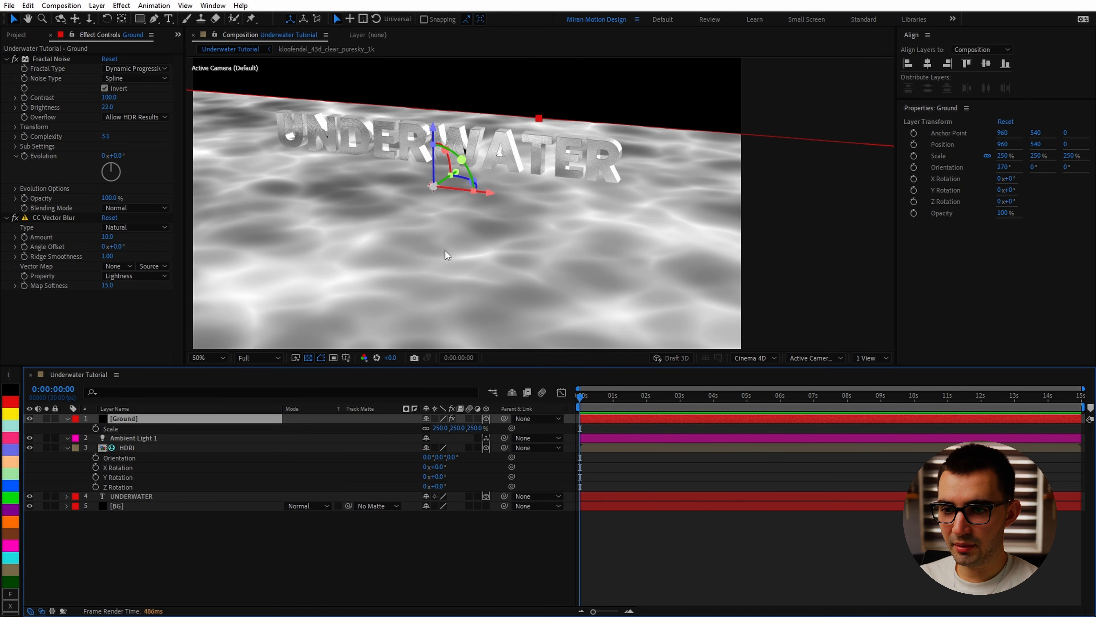
click(16, 127)
click(25, 156)
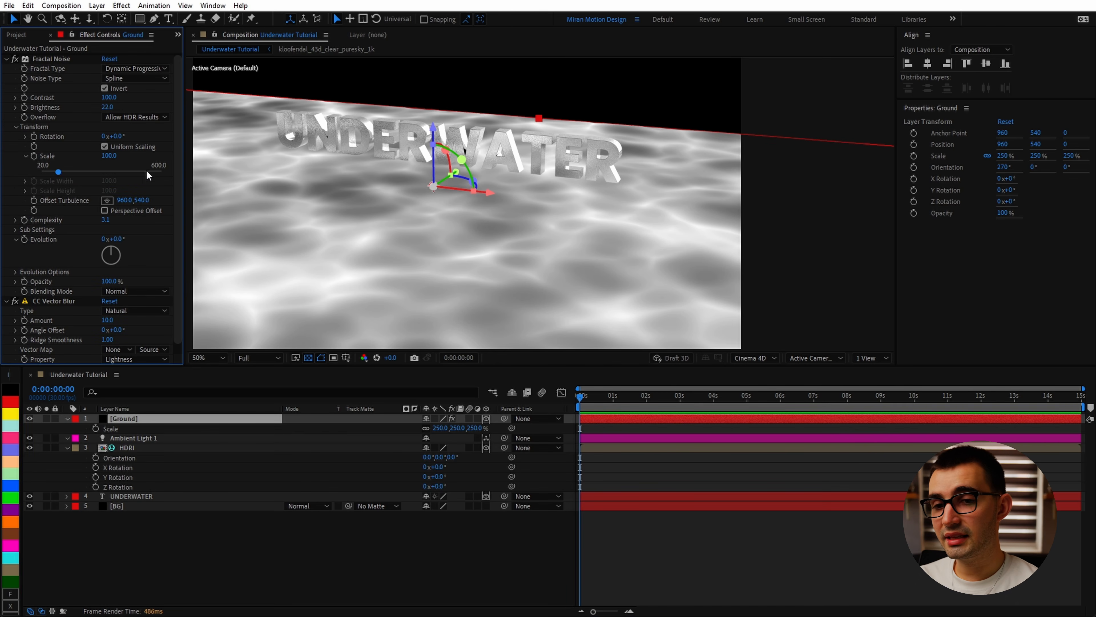
click(115, 156)
text(20)
key(Return)
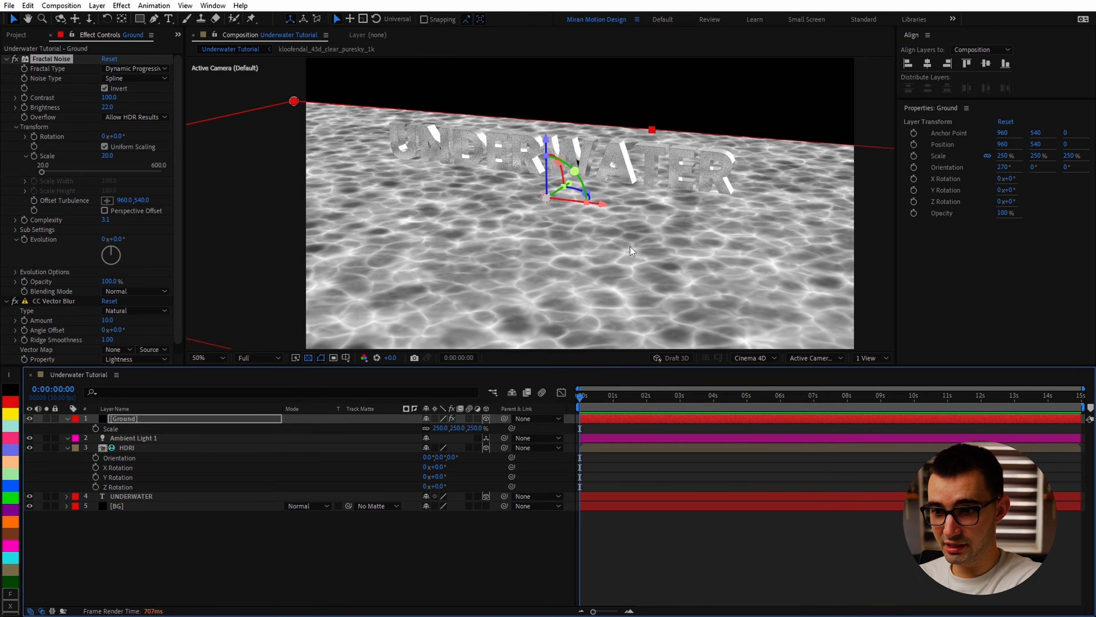
Try a layer-sized elliptical mask on the Ground layer and shrink it around the text.
click(175, 421)
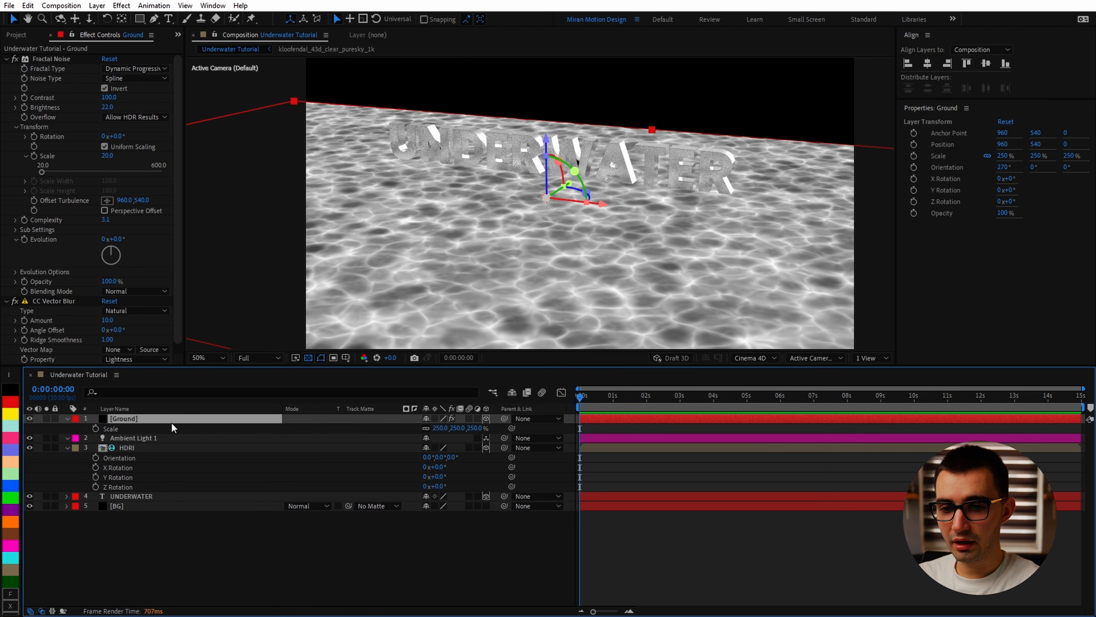
click(139, 18)
click(173, 51)
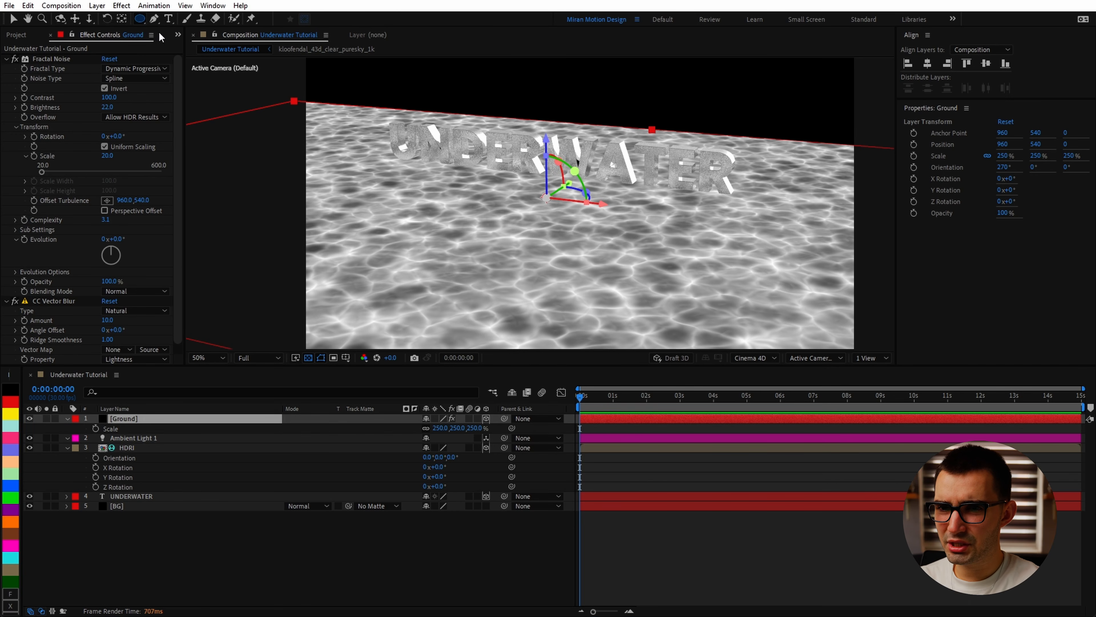
double_click(142, 23)
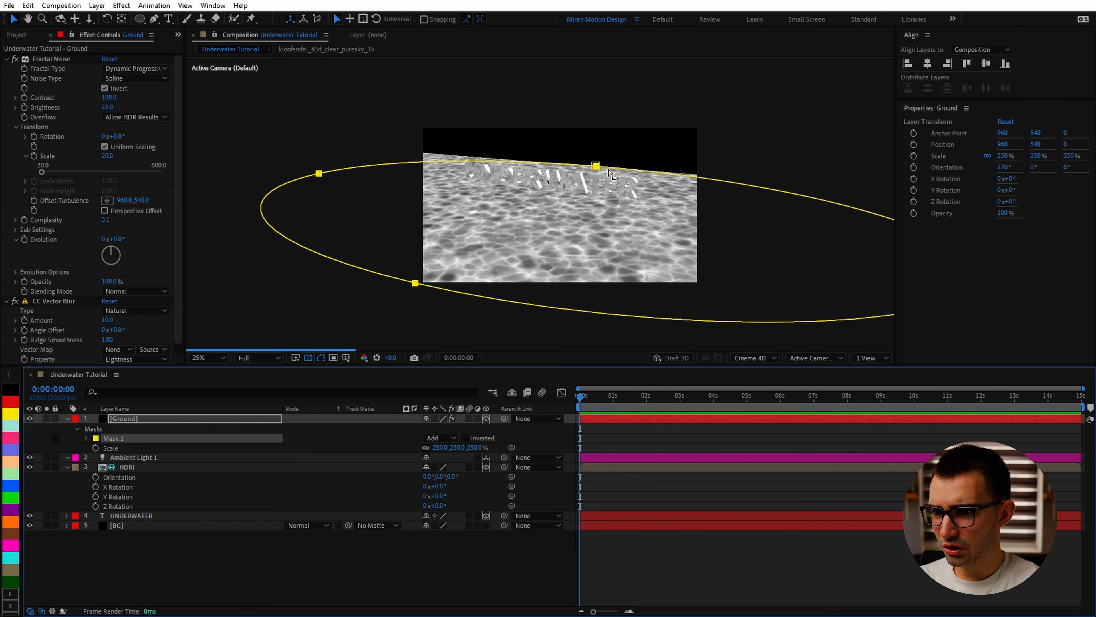
double_click(596, 167)
scroll(799, 246, down, 1)
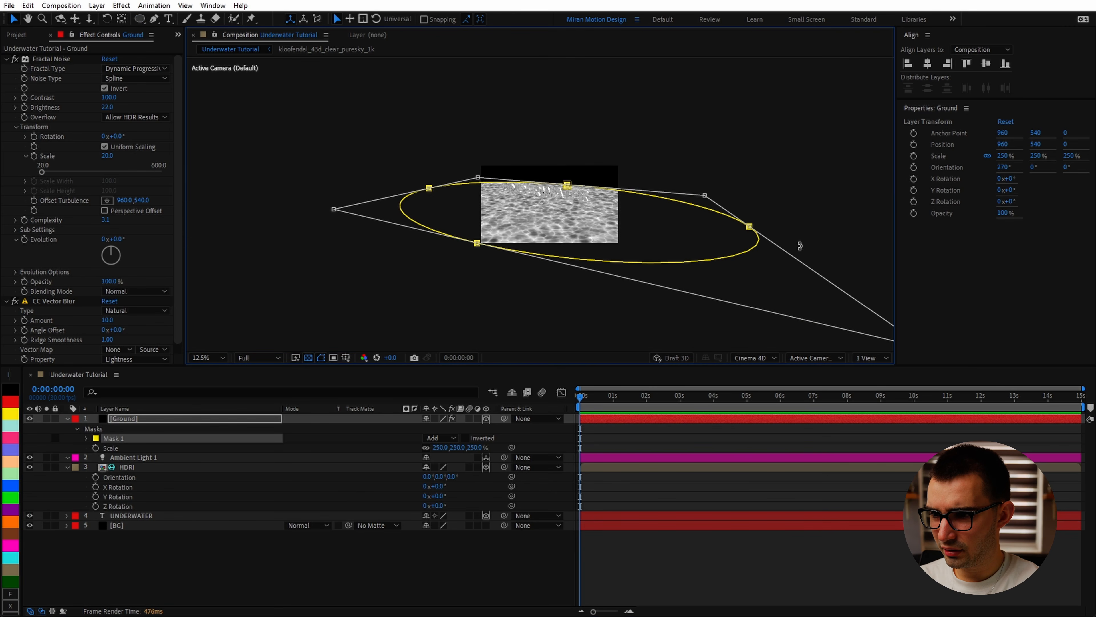
drag(750, 228, 625, 189)
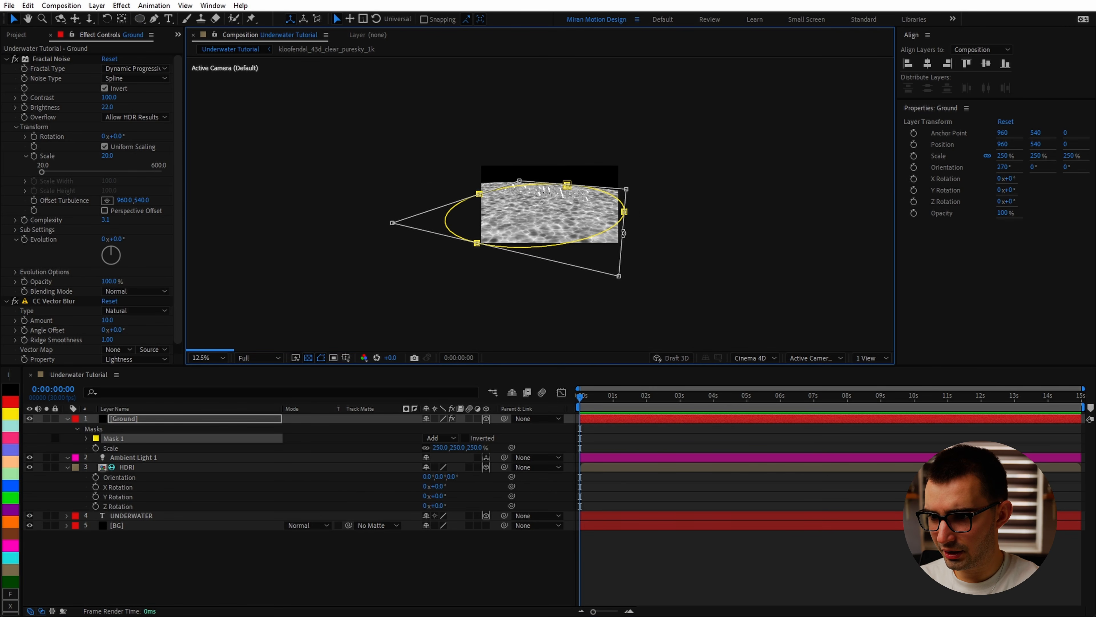
key(Return)
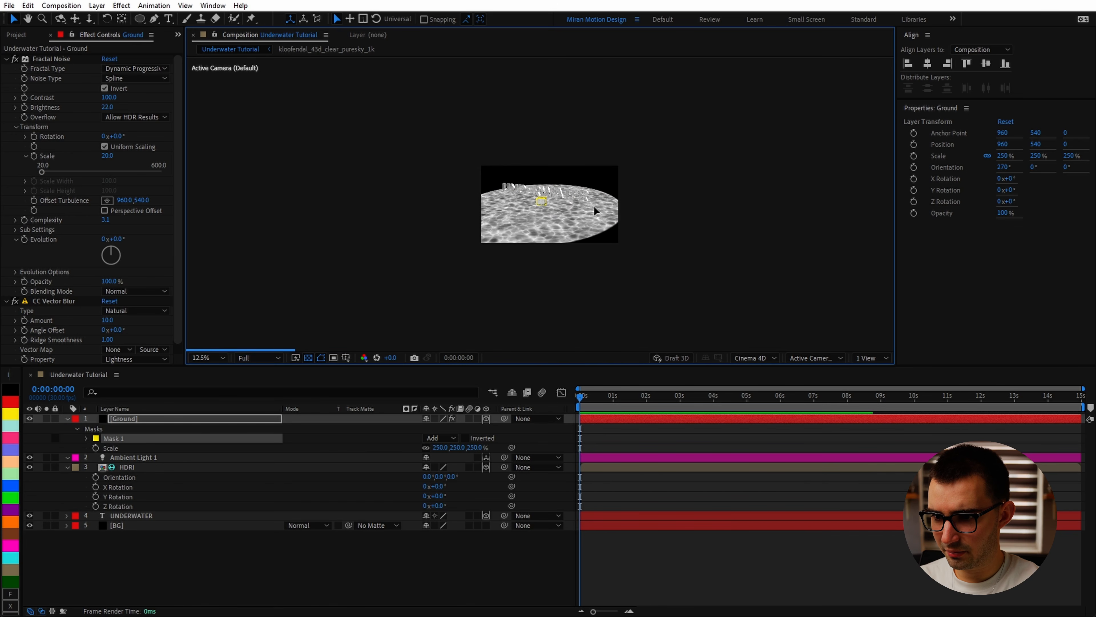
Try a 410-pixel feather on the Ground layer's elliptical mask and delete the mask.
key(f)
drag(448, 438, 703, 447)
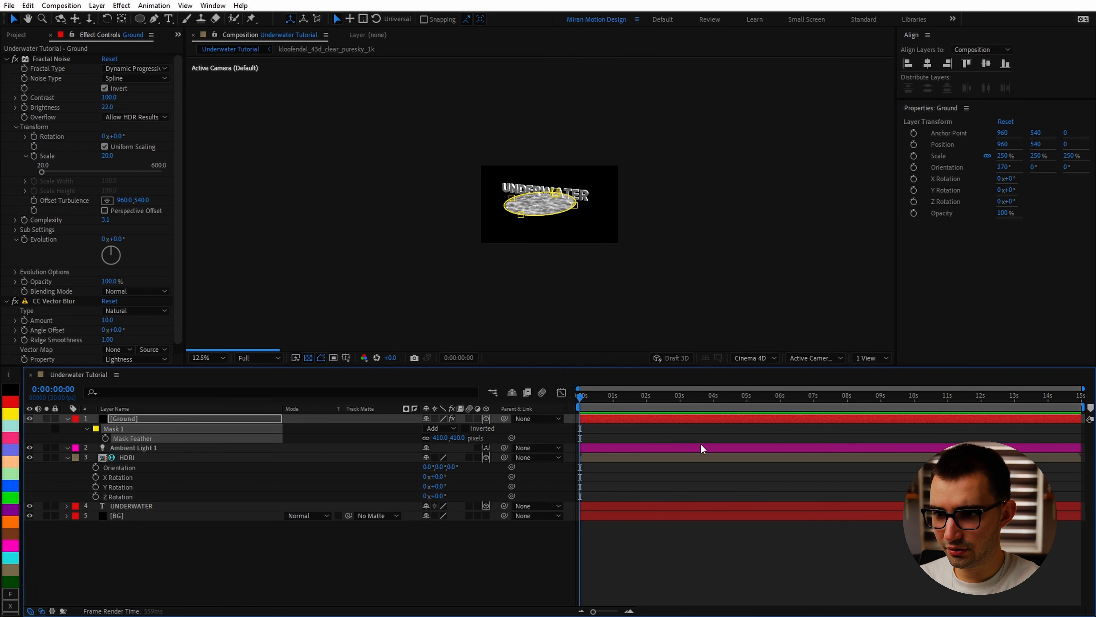
click(691, 549)
scroll(487, 226, up, 3)
click(488, 226)
click(129, 429)
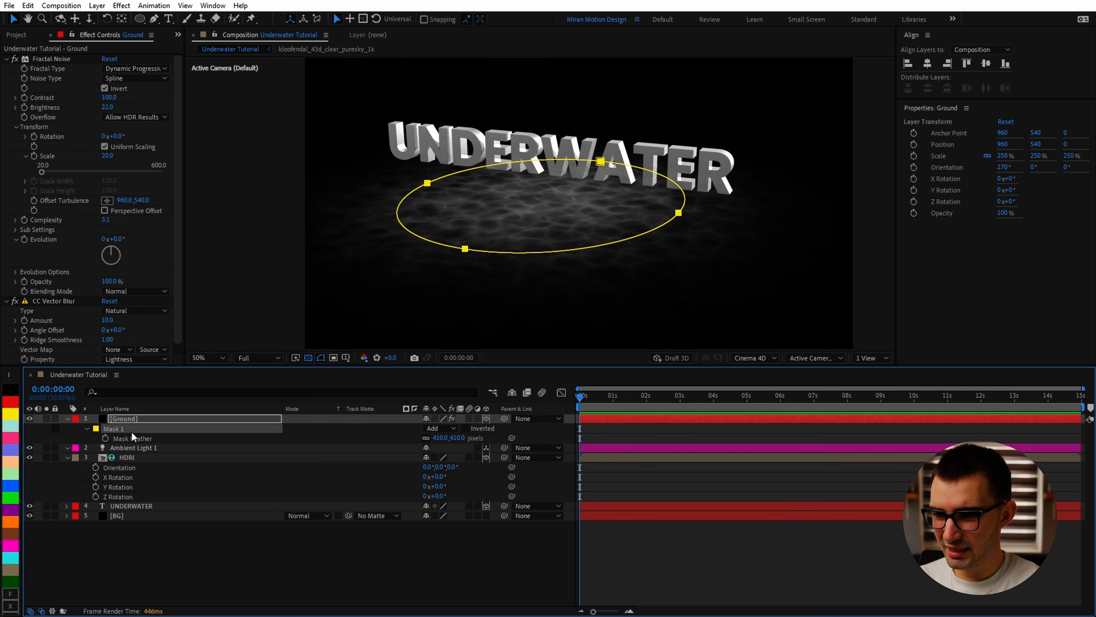
key(Delete)
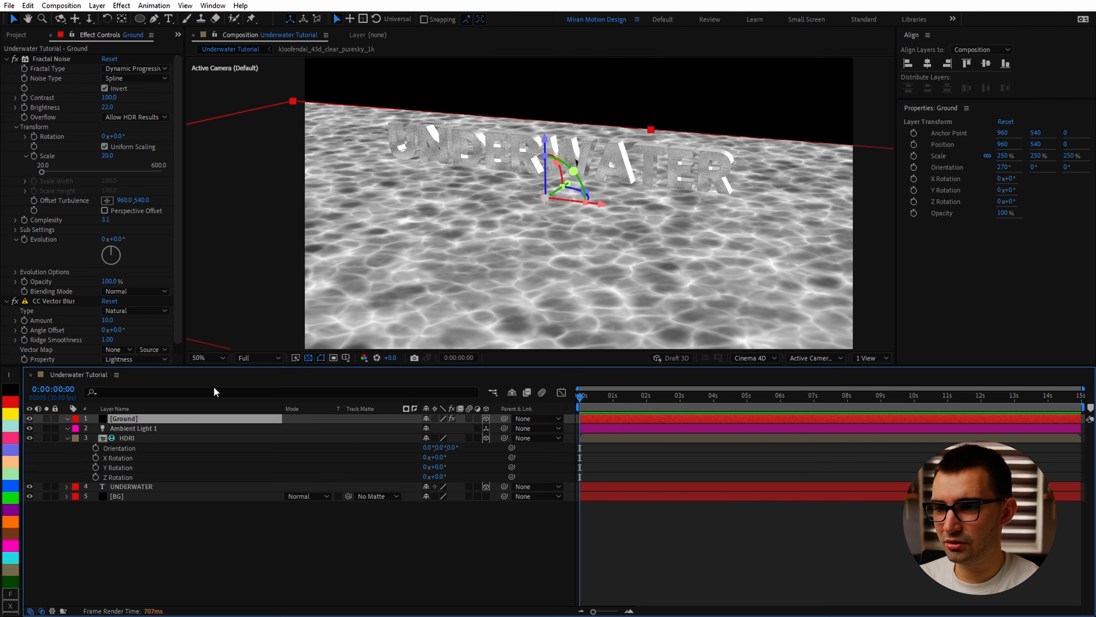
Apply the Circle effect to the Ground layer with its blending mode set to Stencil Alpha.
key(ctrl+space)
text(circle)
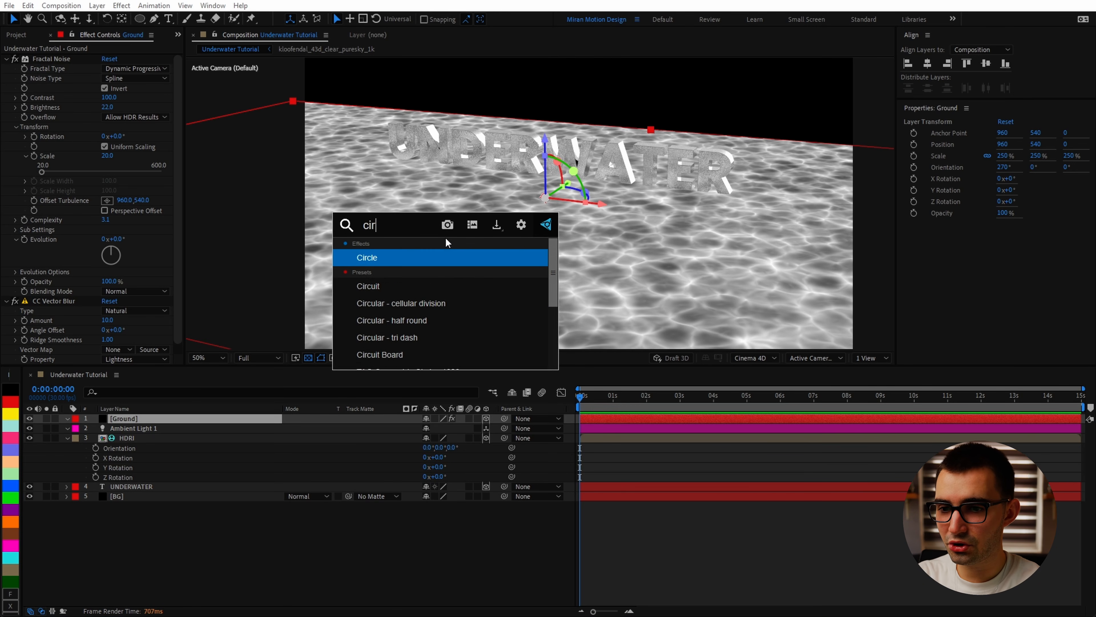
key(Return)
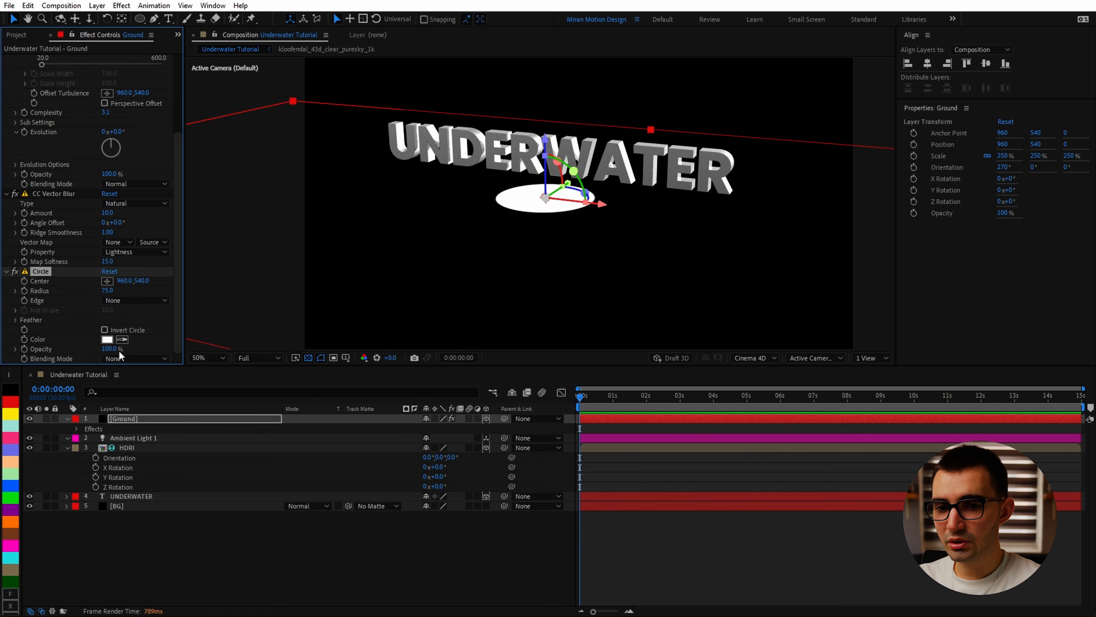
click(134, 358)
click(142, 125)
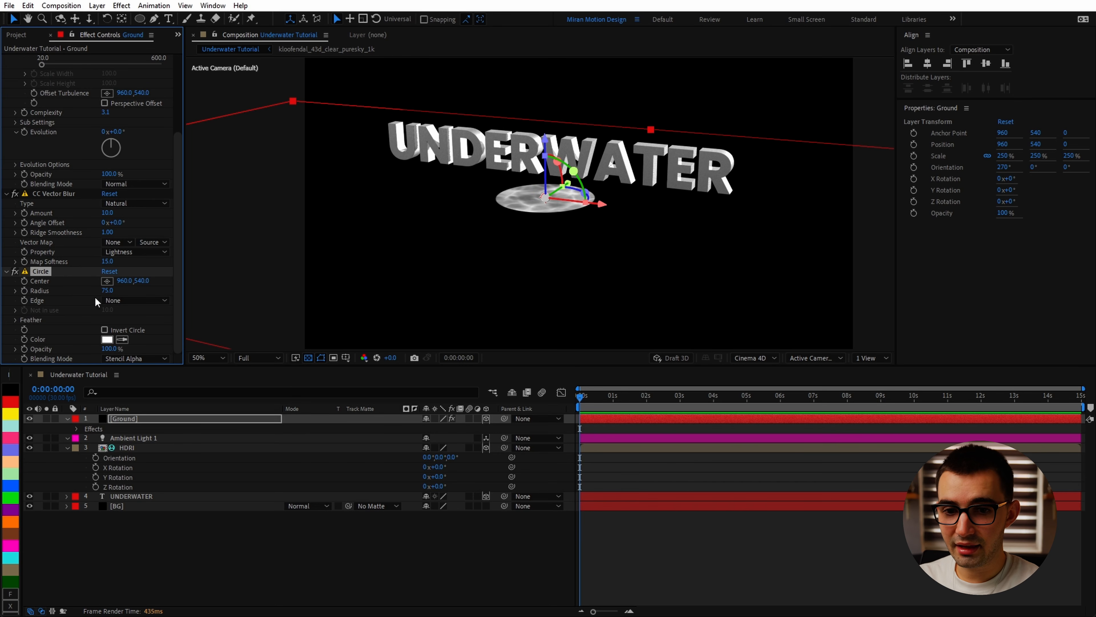
Set the Circle effect's radius to 100 and its Feather Outer Edge to 490.
click(108, 292)
drag(113, 292, 159, 291)
click(17, 320)
drag(104, 330, 376, 327)
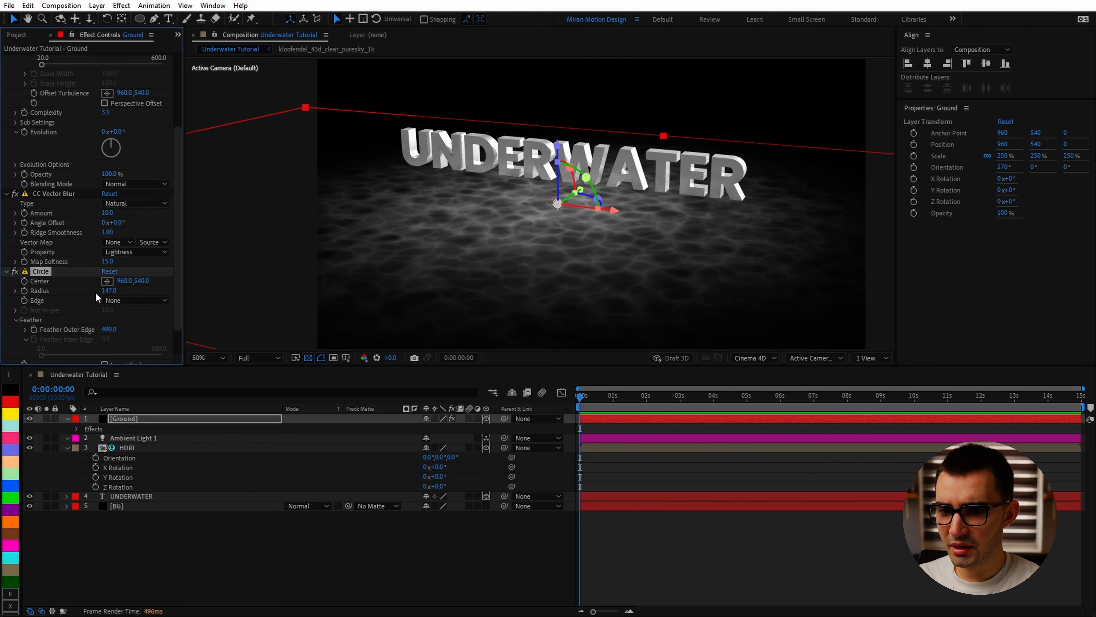
key(Return)
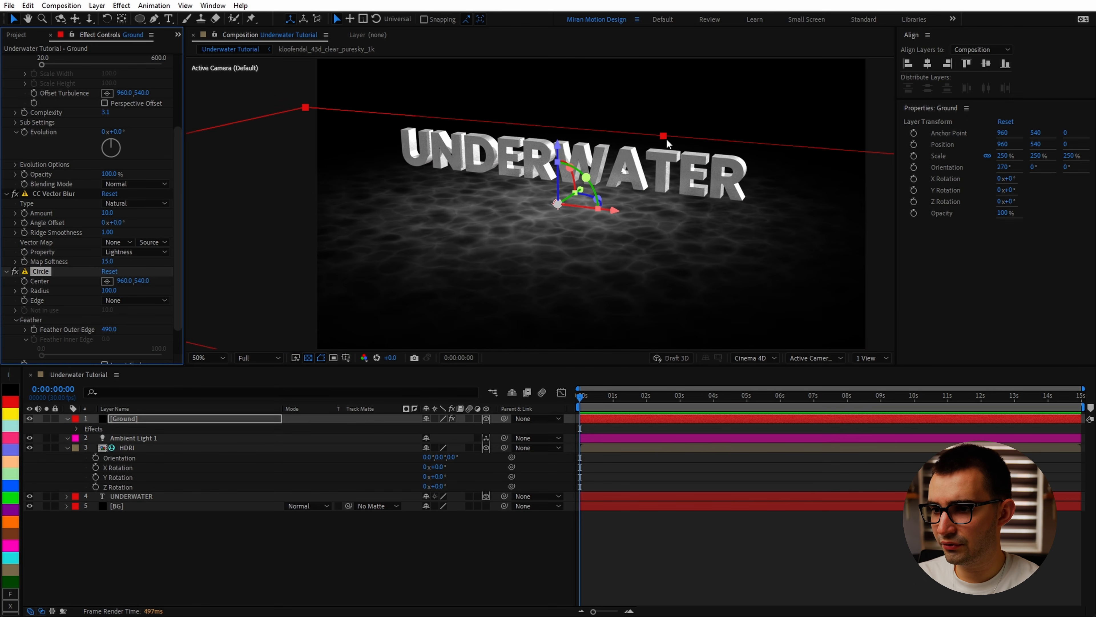
Duplicate the Ground layer and rename the copy Surface.
click(127, 419)
key(ctrl+d)
key(Return)
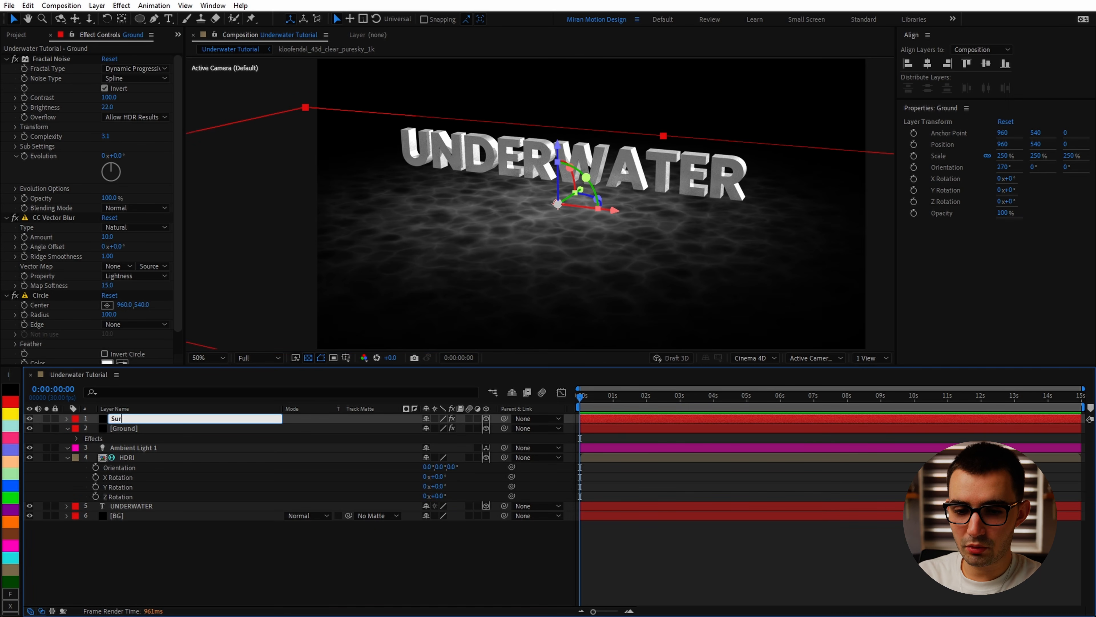
text(Surface)
key(Return)
Move the Surface layer to Y -613 and Z 2217, with Draft 3D turned on.
key(p)
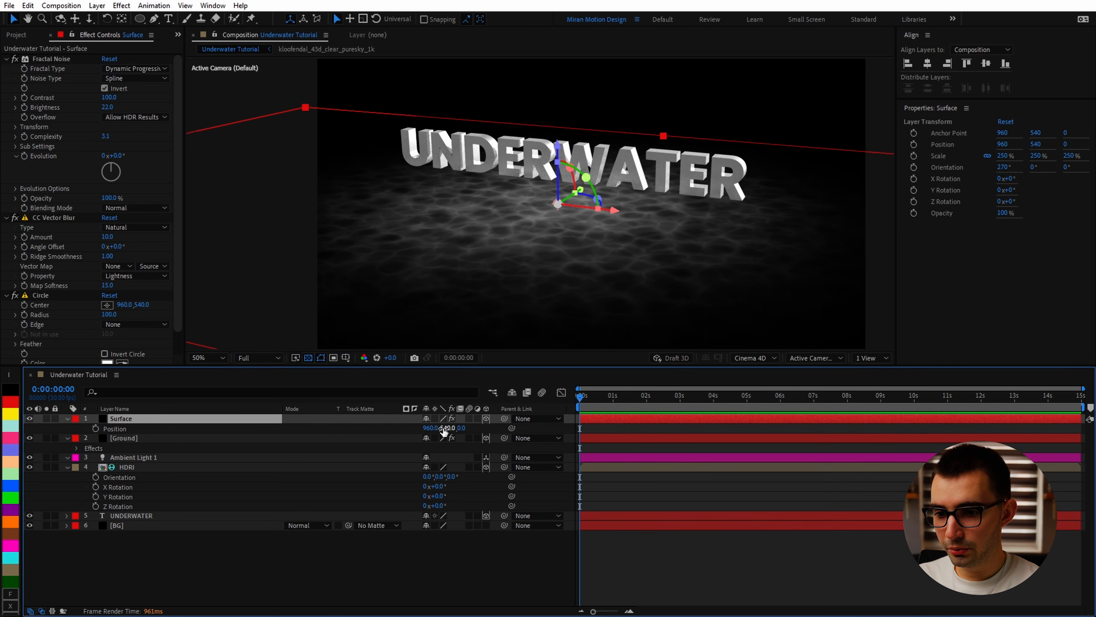
drag(444, 427, 346, 455)
click(655, 358)
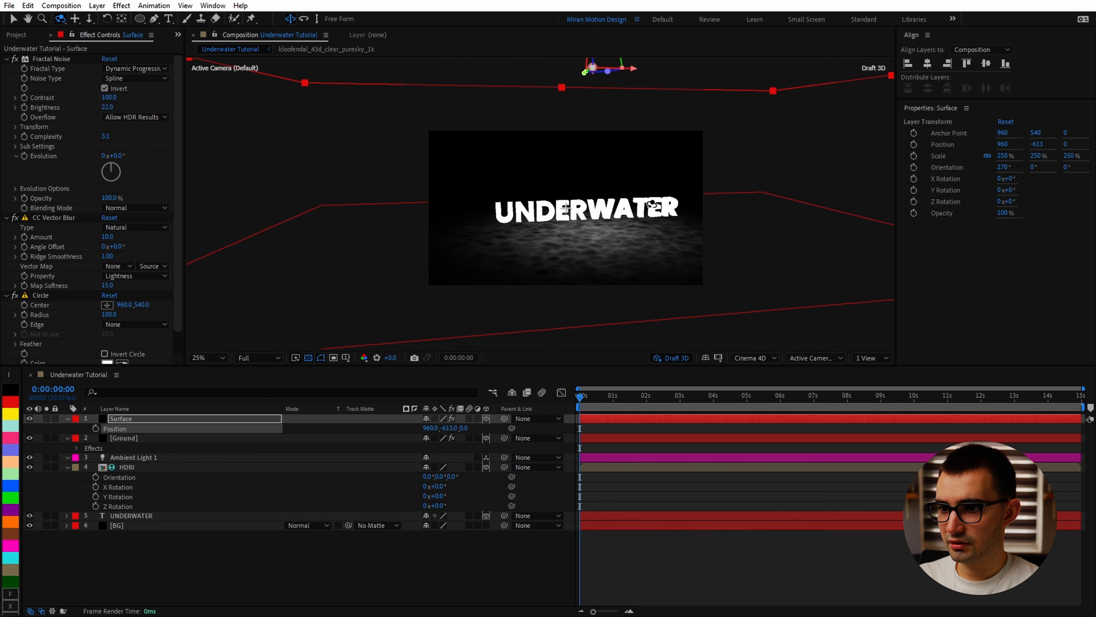
drag(654, 209, 614, 269)
drag(723, 400, 1039, 408)
drag(473, 434, 509, 434)
Scale the Surface layer uniformly to 1000%.
key(s)
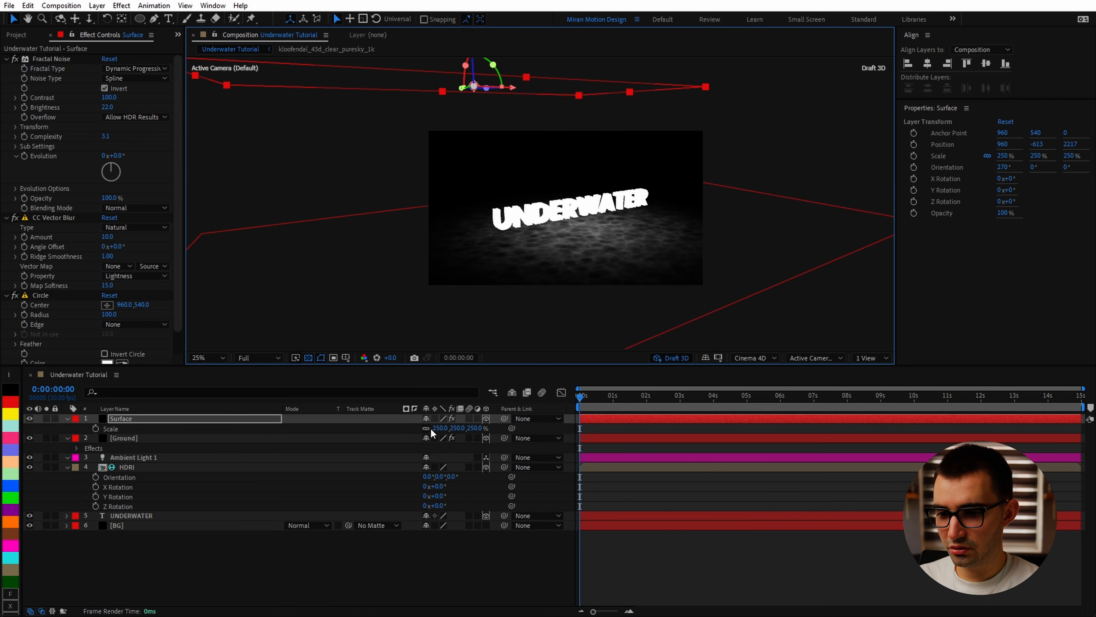
click(440, 428)
text(1000)
key(Return)
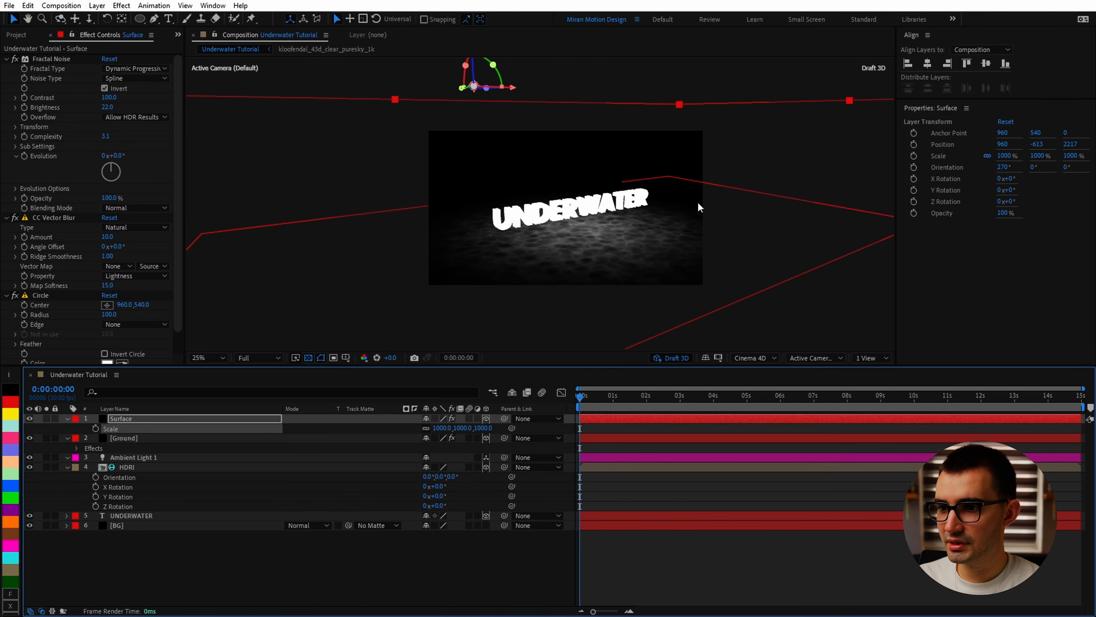
Push the Surface layer farther back to a Z position of 3134.
mouse_move(703, 166)
mouse_down()
mouse_move(734, 162)
mouse_move(687, 155)
mouse_move(698, 157)
mouse_up()
key(p)
mouse_move(470, 428)
mouse_down()
mouse_move(737, 421)
mouse_move(1078, 386)
mouse_move(466, 434)
mouse_up()
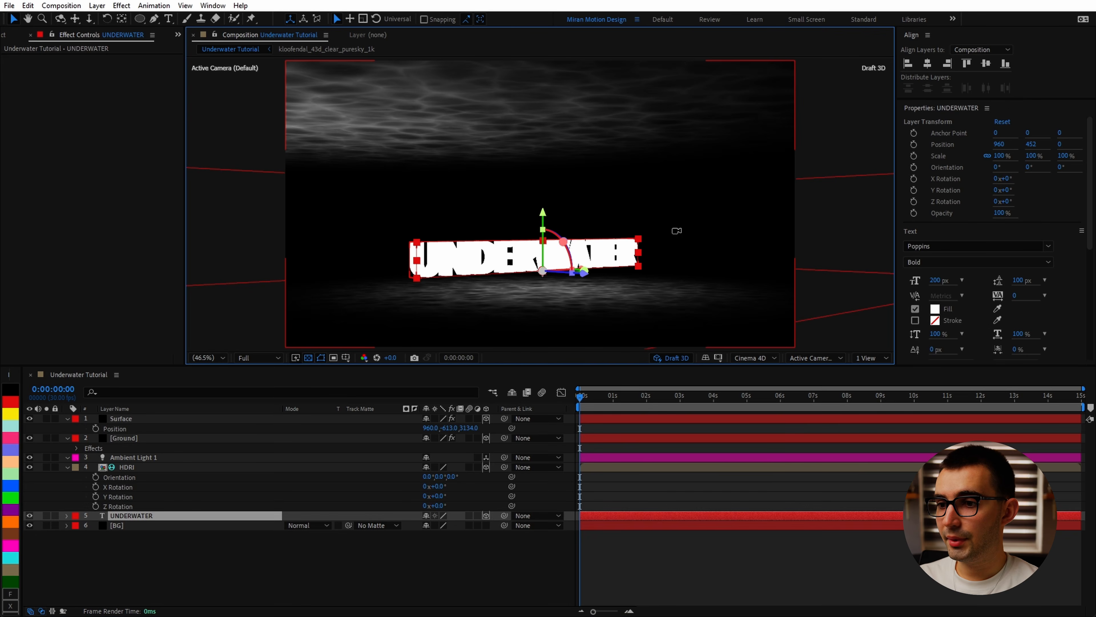
Frame the UNDERWATER text layer in the camera view using Look at Selected Layers.
mouse_move(656, 214)
mouse_down()
mouse_move(634, 229)
mouse_move(704, 212)
mouse_move(654, 193)
mouse_move(624, 199)
mouse_move(647, 225)
mouse_move(668, 211)
mouse_up()
click(135, 515)
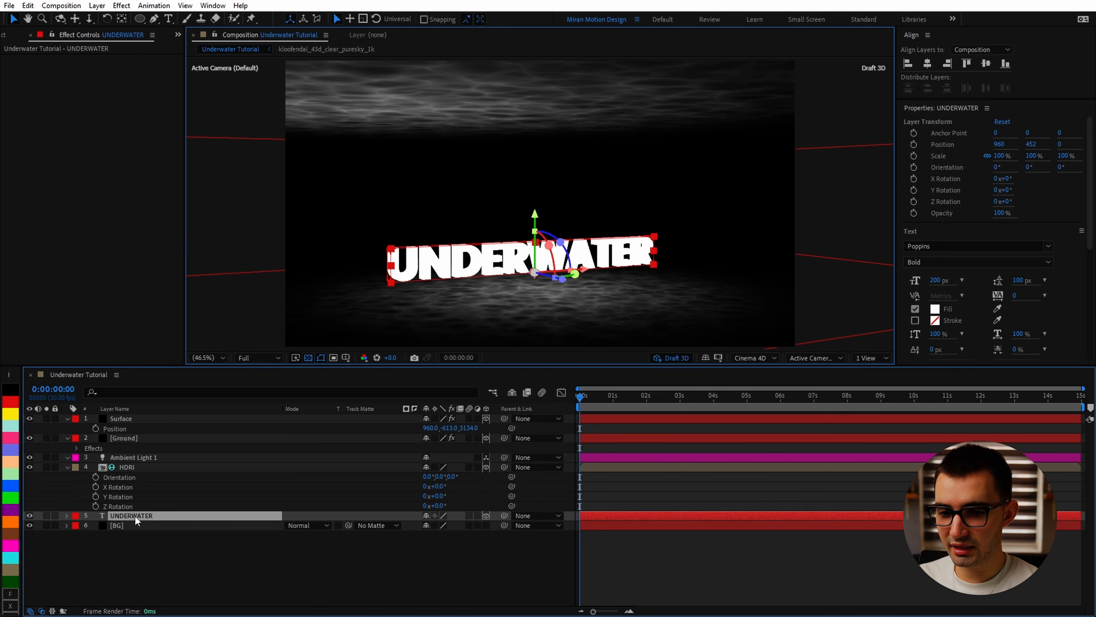
click(184, 6)
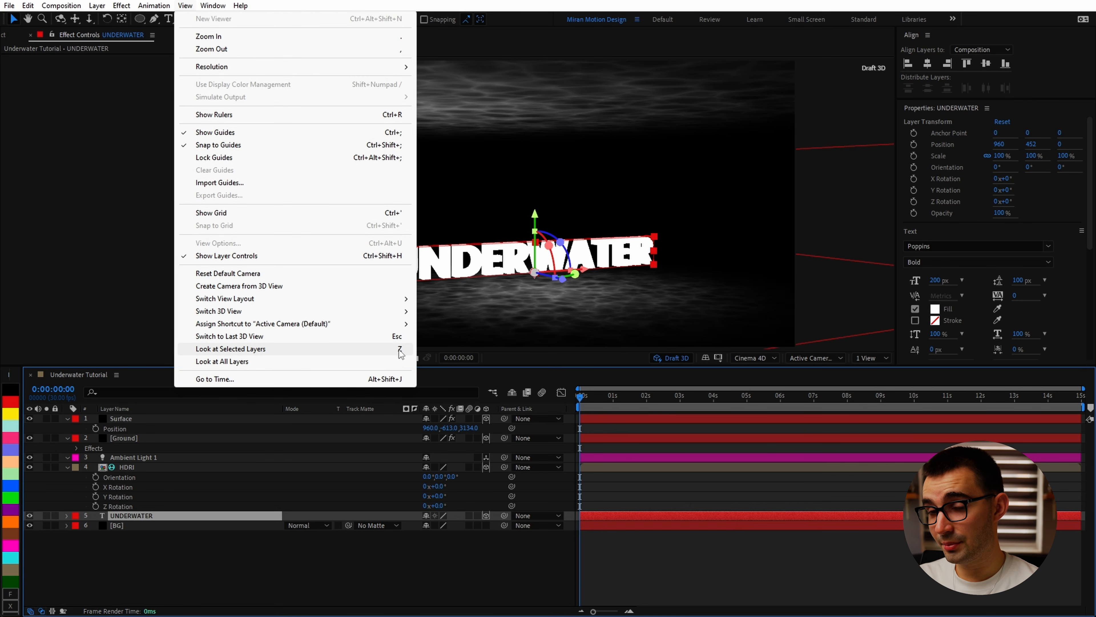
mouse_move(30, 10)
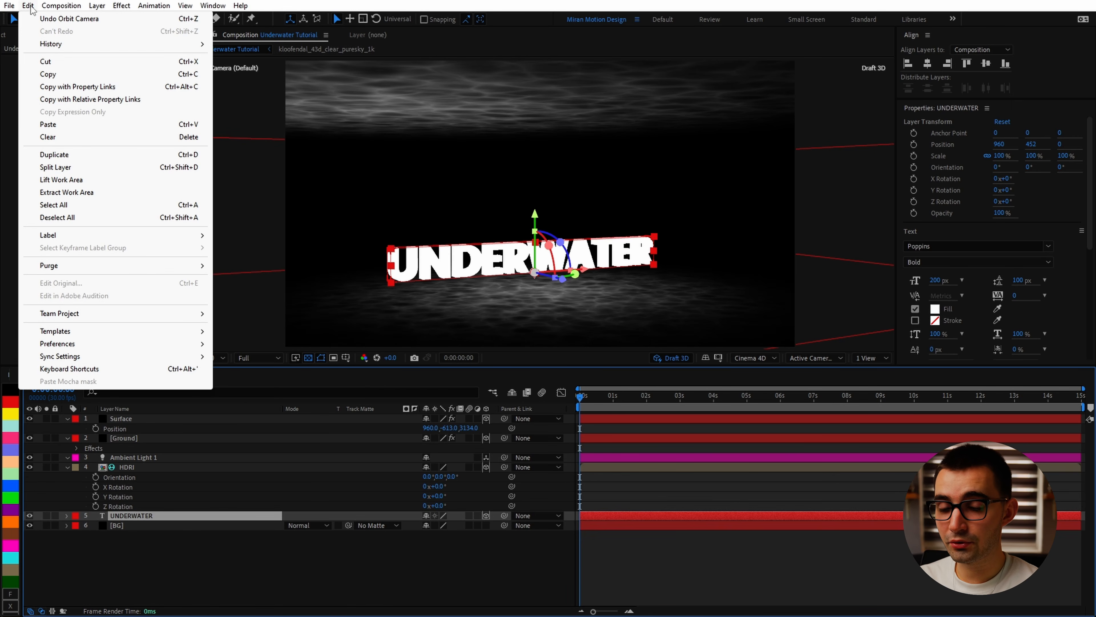
mouse_move(185, 6)
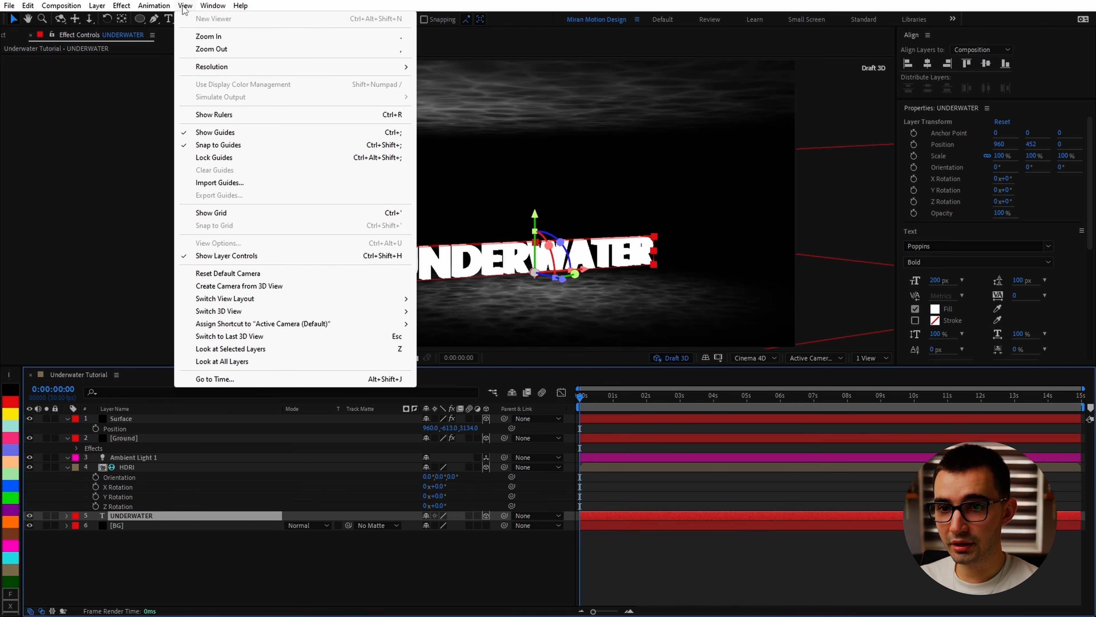
click(380, 352)
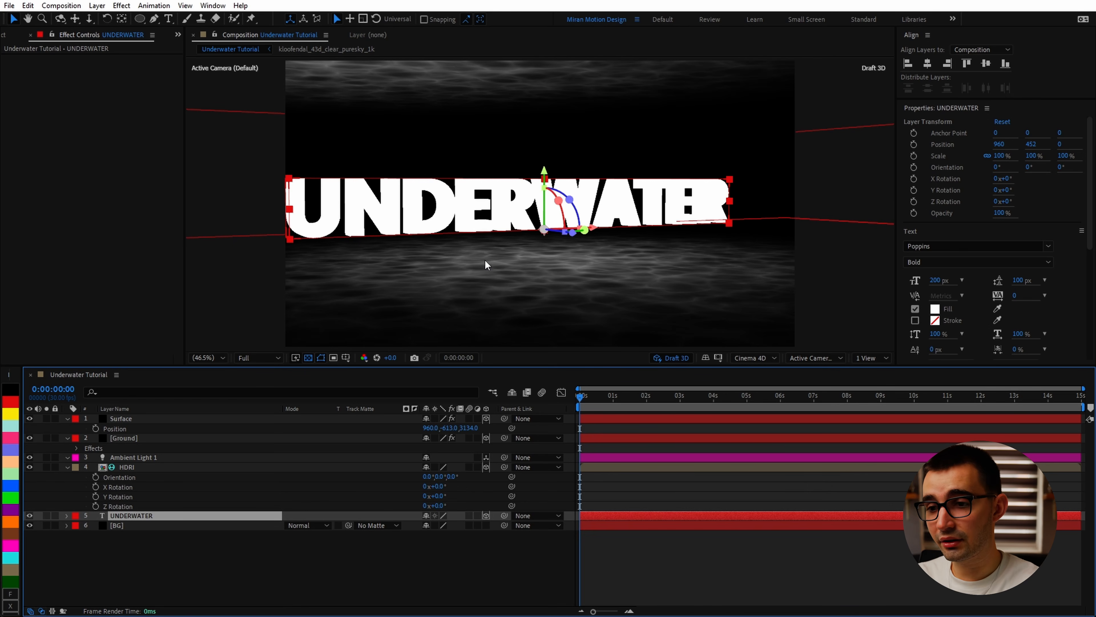
Orbit the default view around the camera's point of interest to see the UNDERWATER text from a slightly higher angle.
click(60, 19)
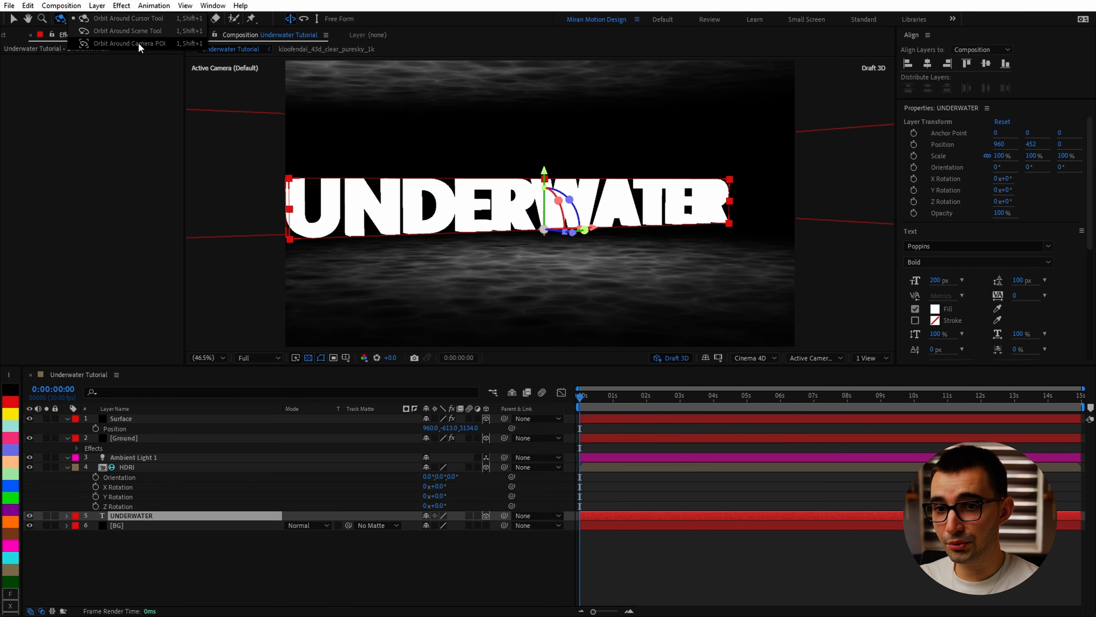
click(149, 43)
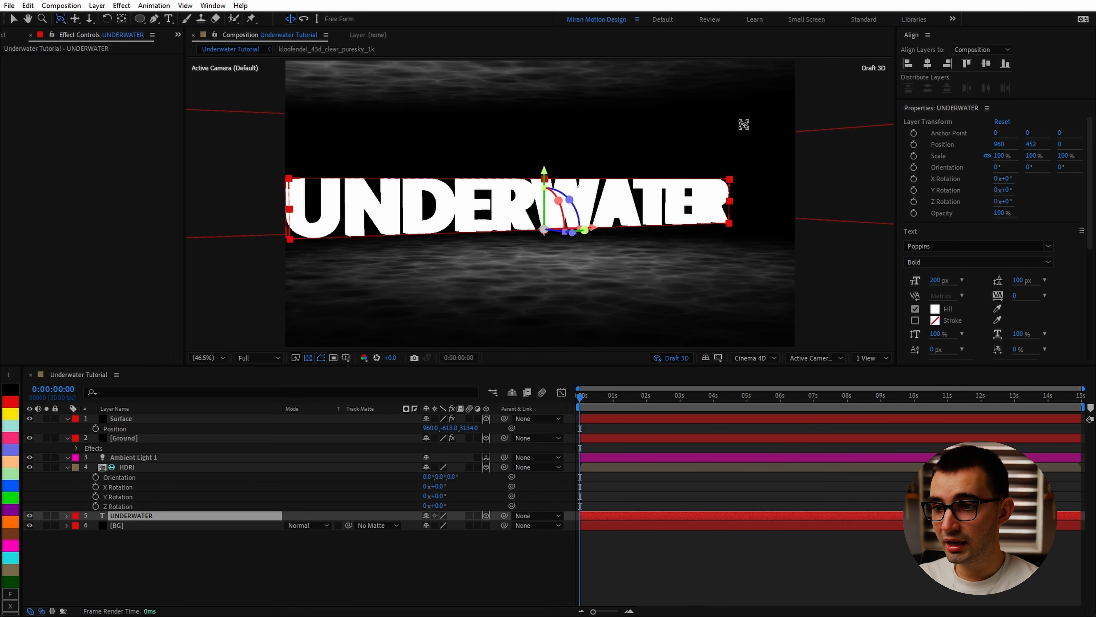
mouse_move(742, 106)
mouse_down()
mouse_move(681, 110)
mouse_move(742, 101)
mouse_move(753, 124)
mouse_up()
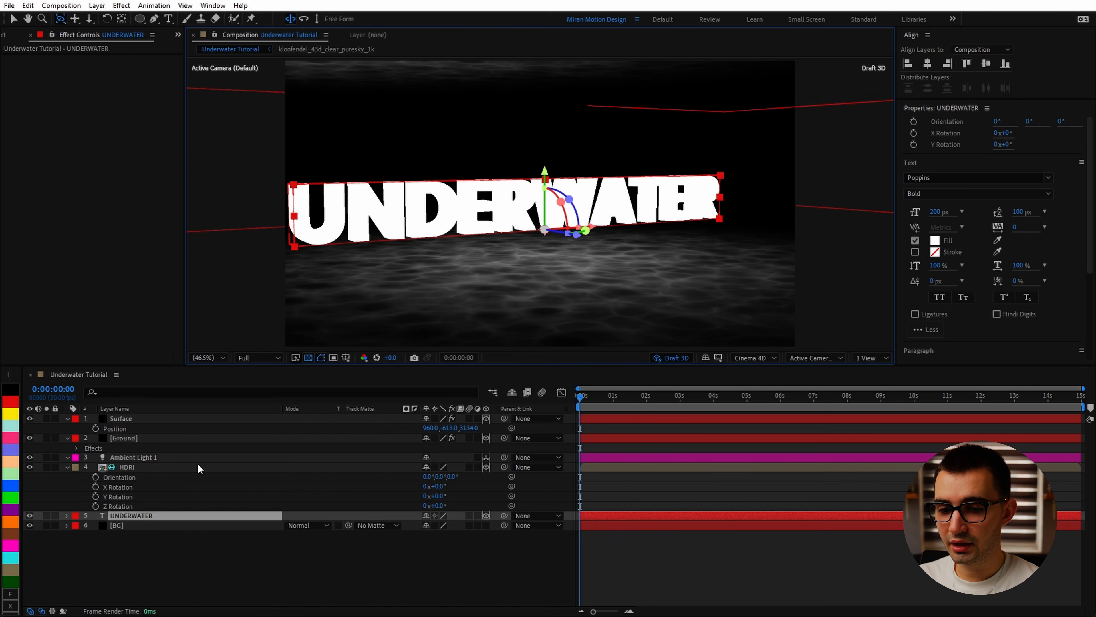
Create a two-node camera named Camera 1 with the 15mm preset, above the Surface layer.
click(137, 421)
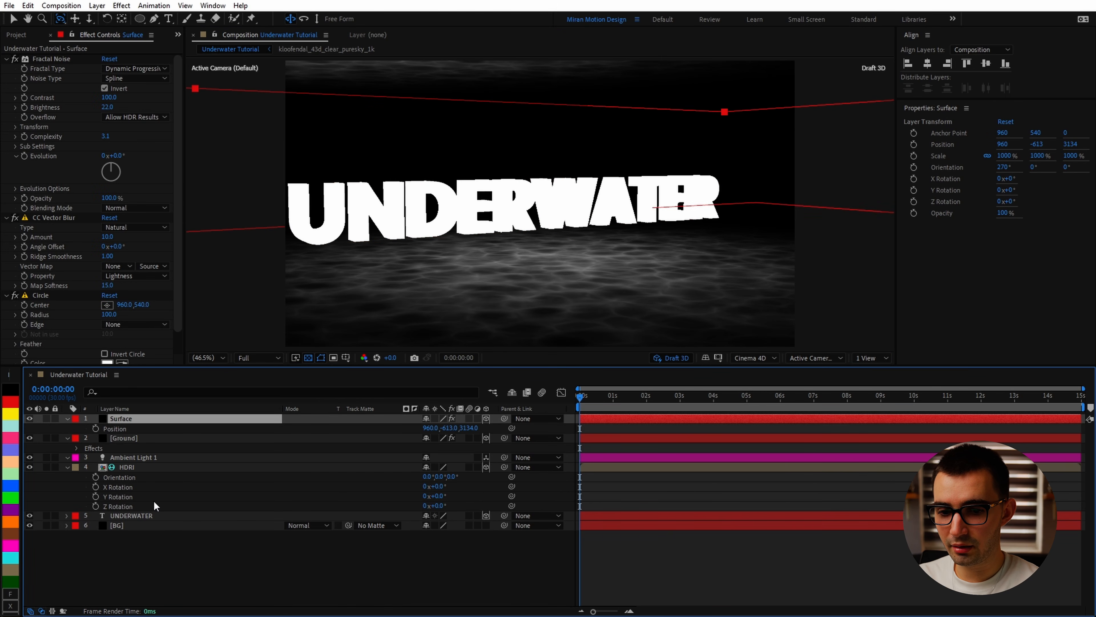
click(97, 5)
mouse_move(110, 15)
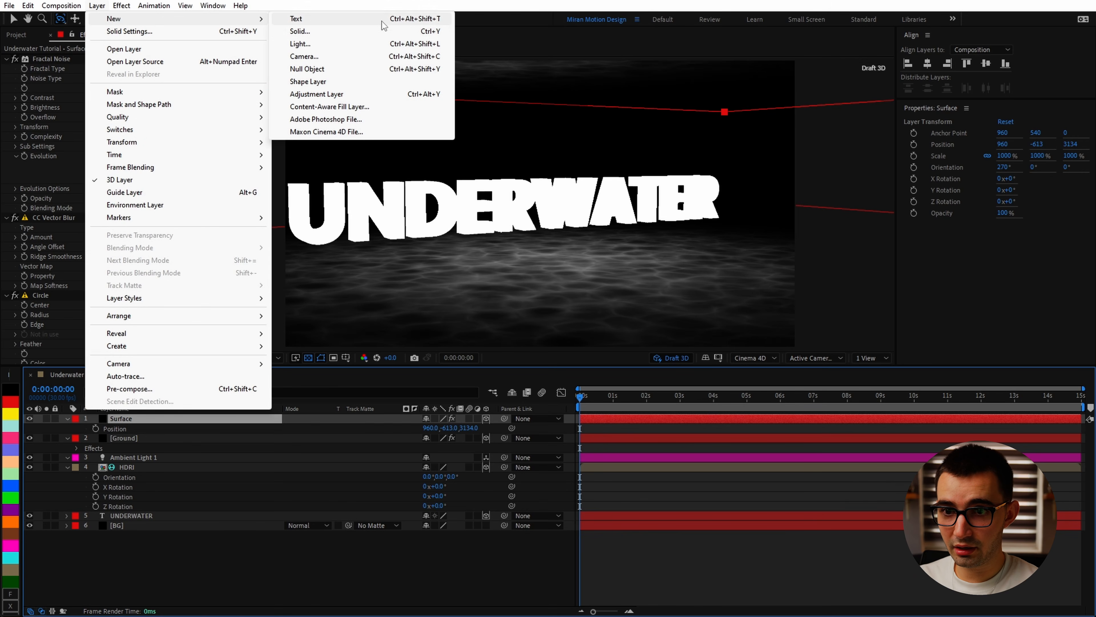
click(304, 57)
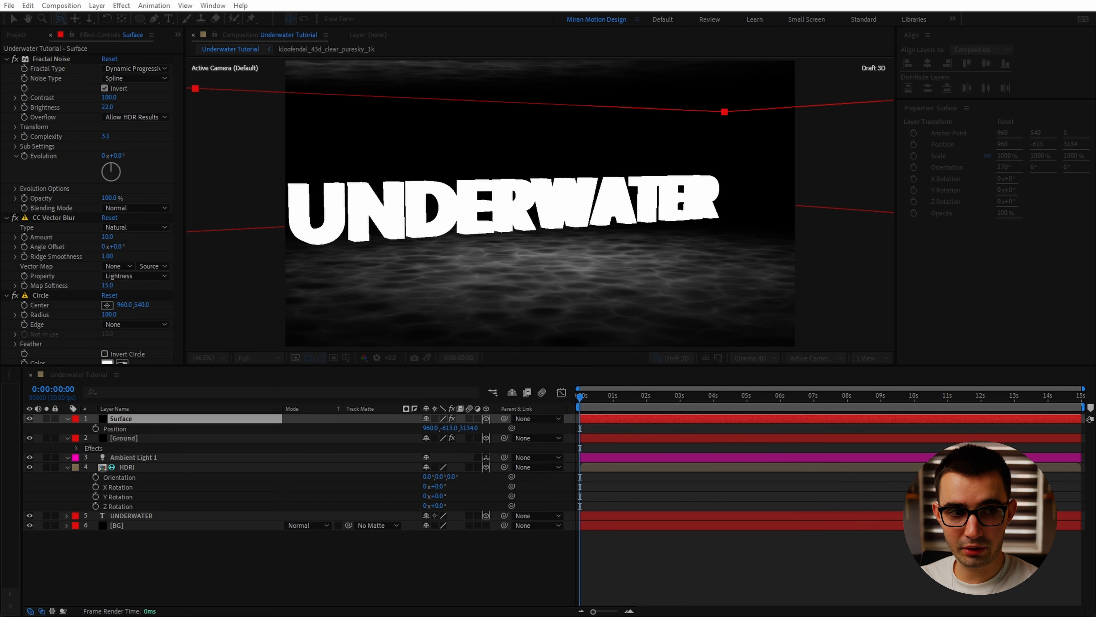
click(856, 197)
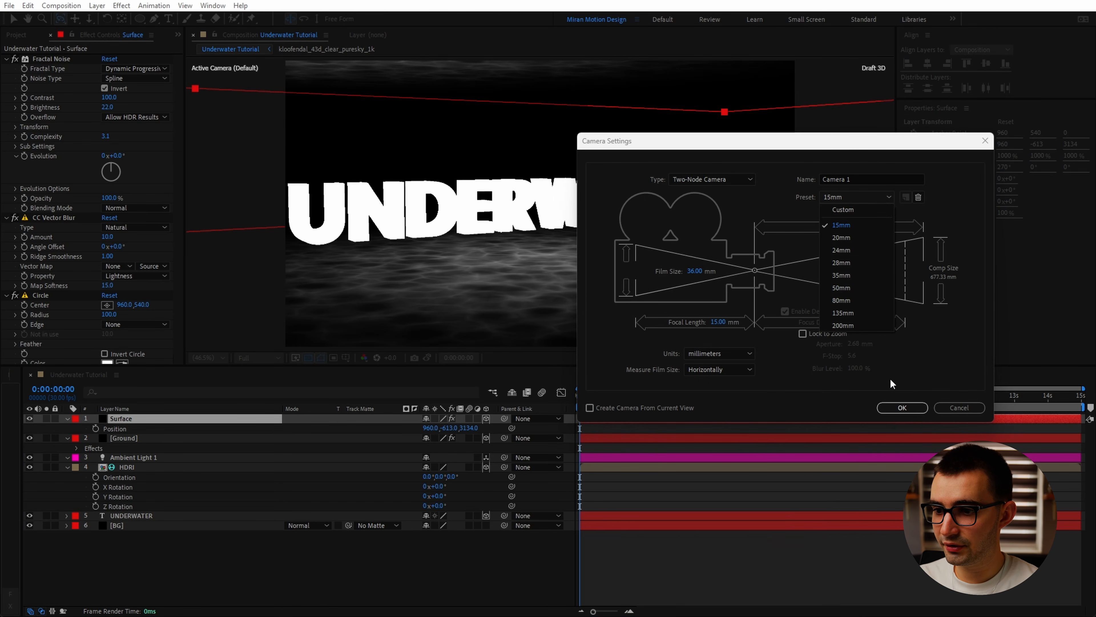
click(902, 407)
click(902, 407)
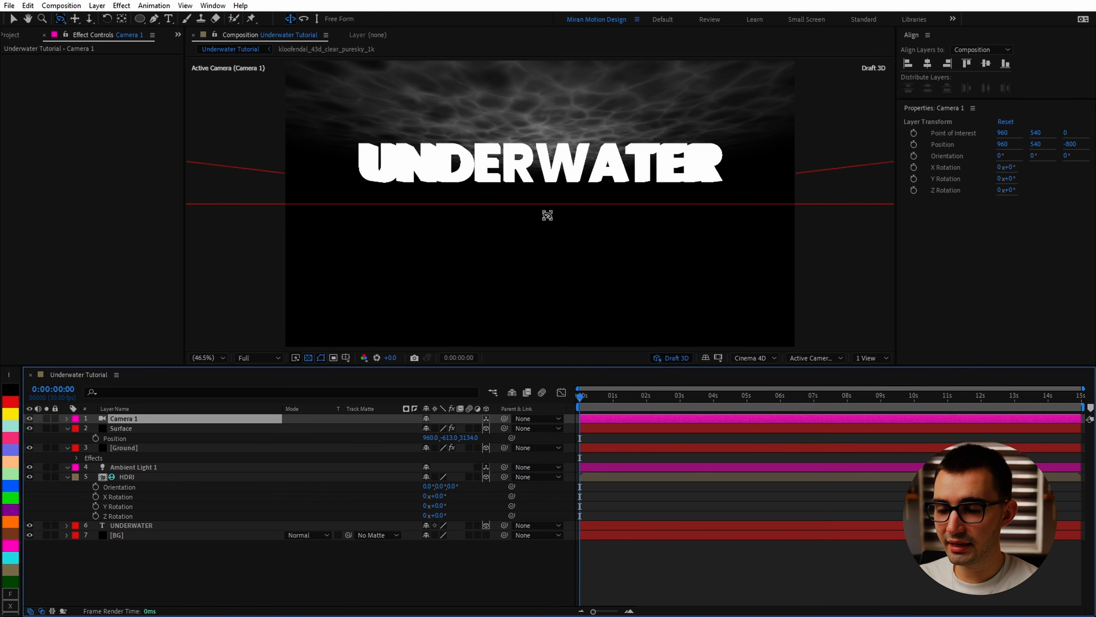
Orbit Camera 1 to a position of about 502, 354, -629 and reveal its Point of Interest property.
drag(547, 215, 585, 195)
click(130, 420)
key(a)
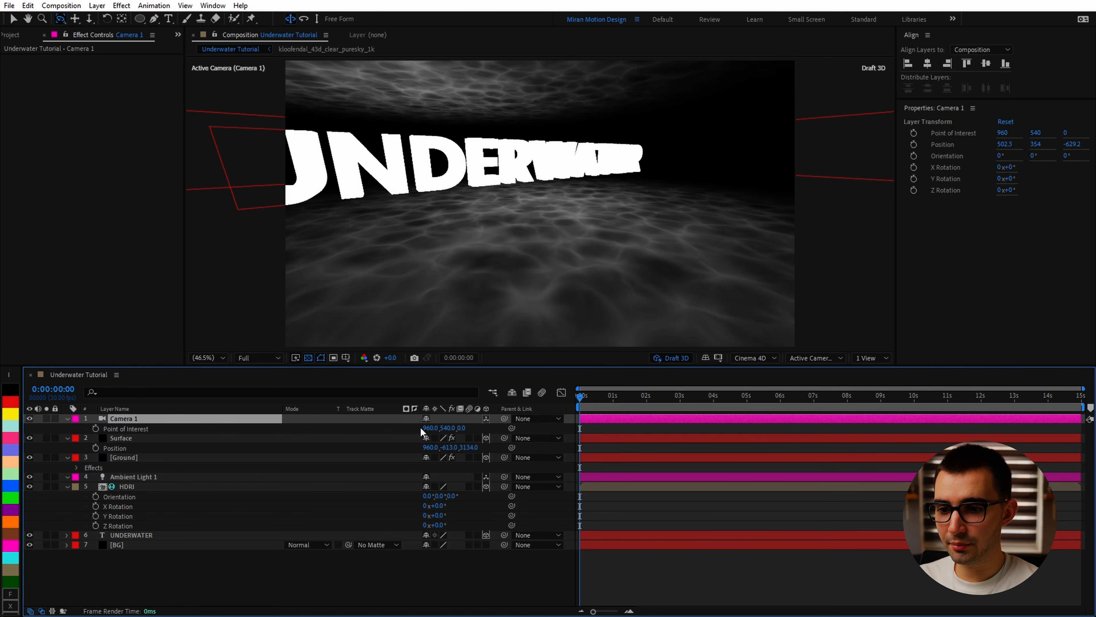
Reveal the UNDERWATER layer's position and center its anchor point in the layer content.
click(138, 535)
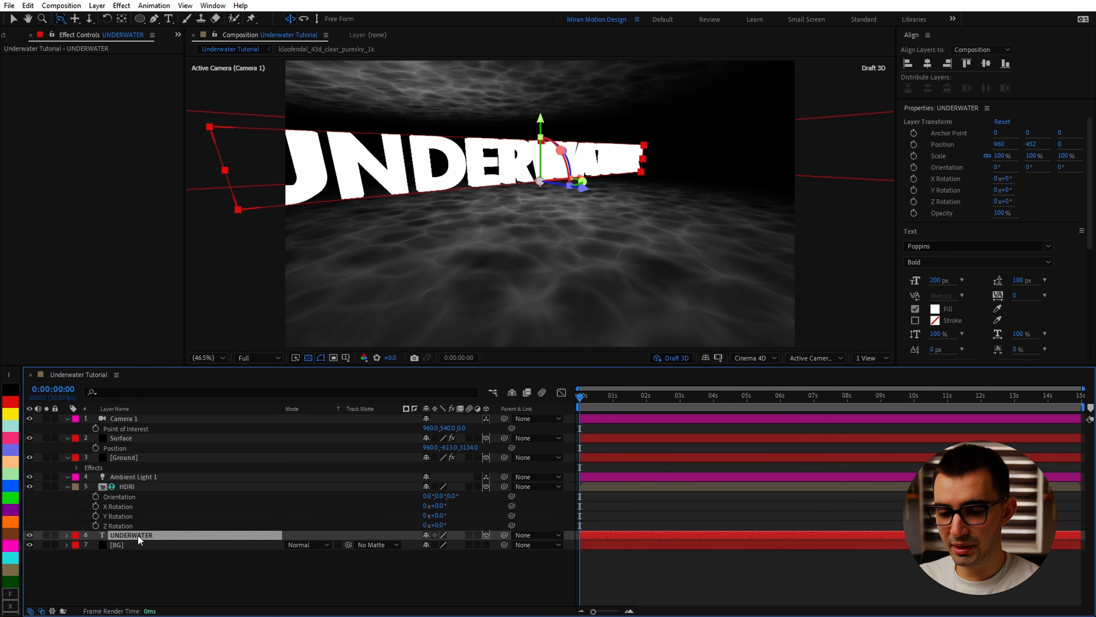
key(p)
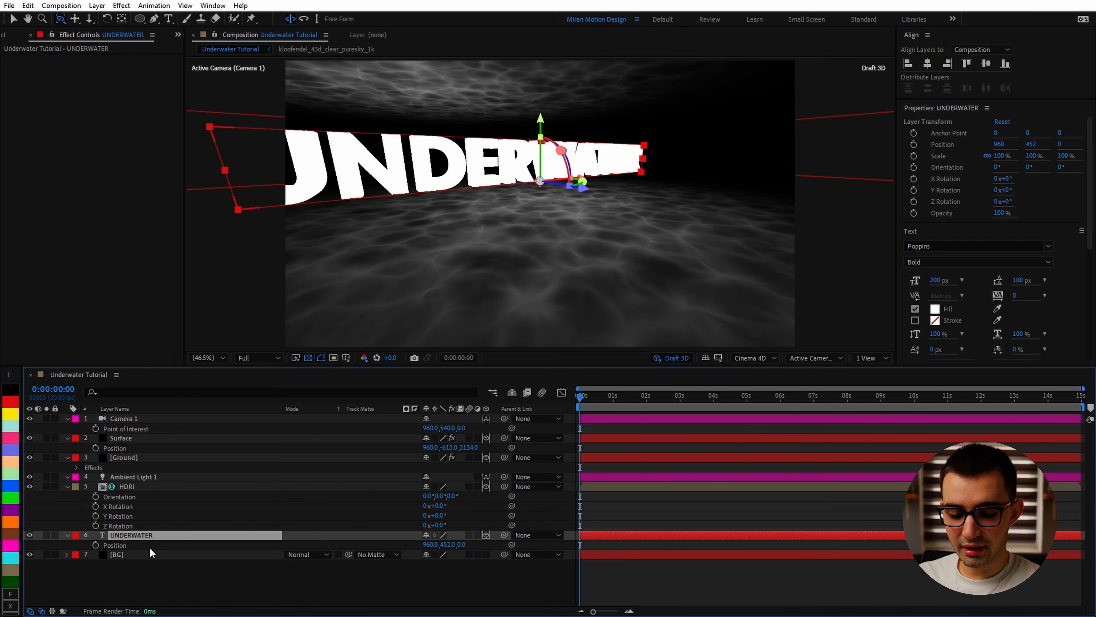
key(ctrl+alt+Home)
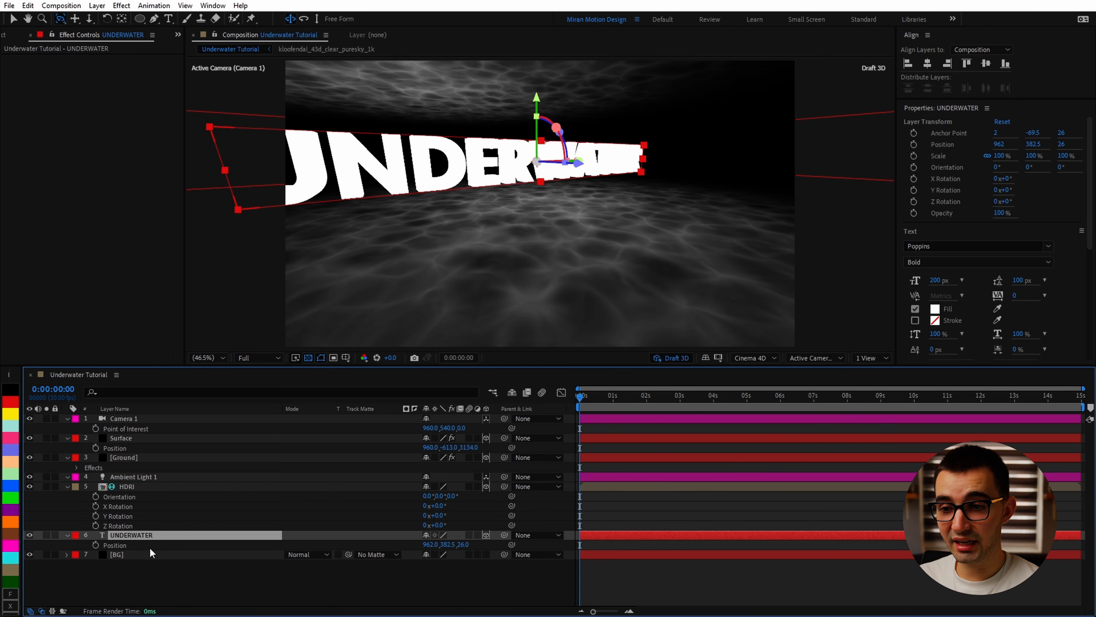
Copy the UNDERWATER layer's position into Camera 1's Point of Interest.
click(127, 545)
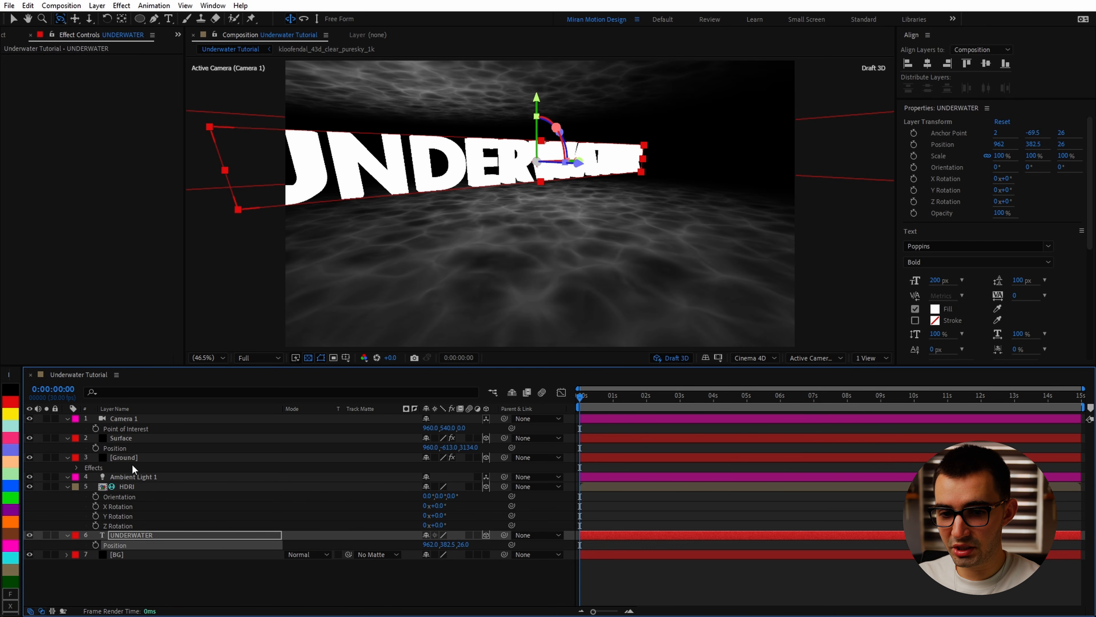
click(136, 425)
key(ctrl+v)
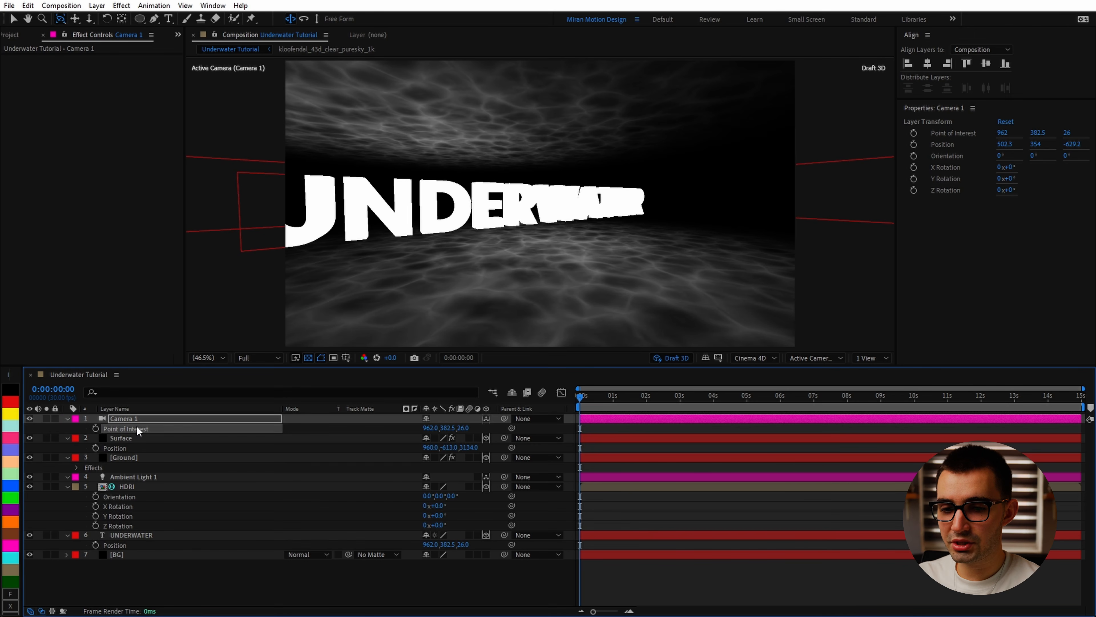
Orbit and dolly Camera 1 around the UNDERWATER text to a position of about 451, 425, -911.
click(161, 420)
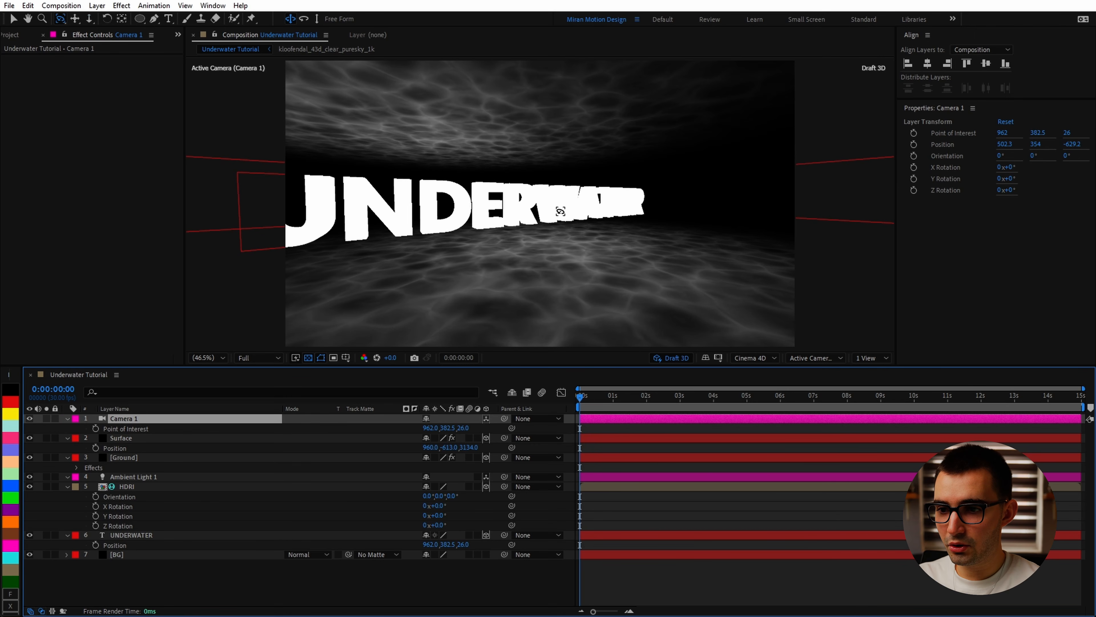
drag(560, 211, 544, 189)
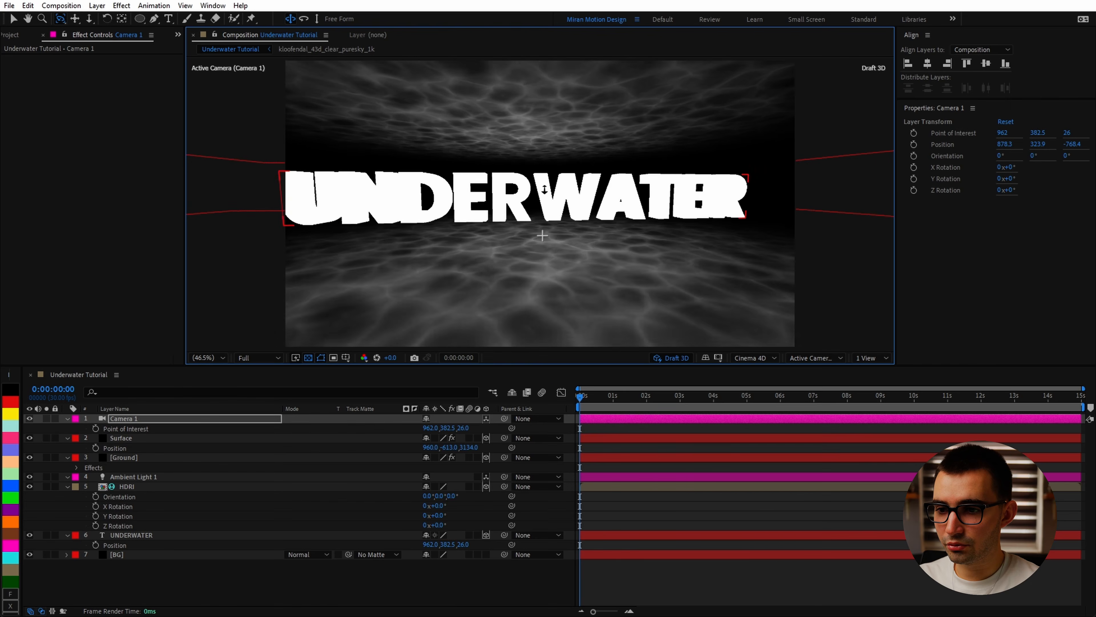
key(ctrl+z)
key(ctrl+z)
key(ctrl+z)
key(ctrl+z)
key(ctrl+z)
key(ctrl+z)
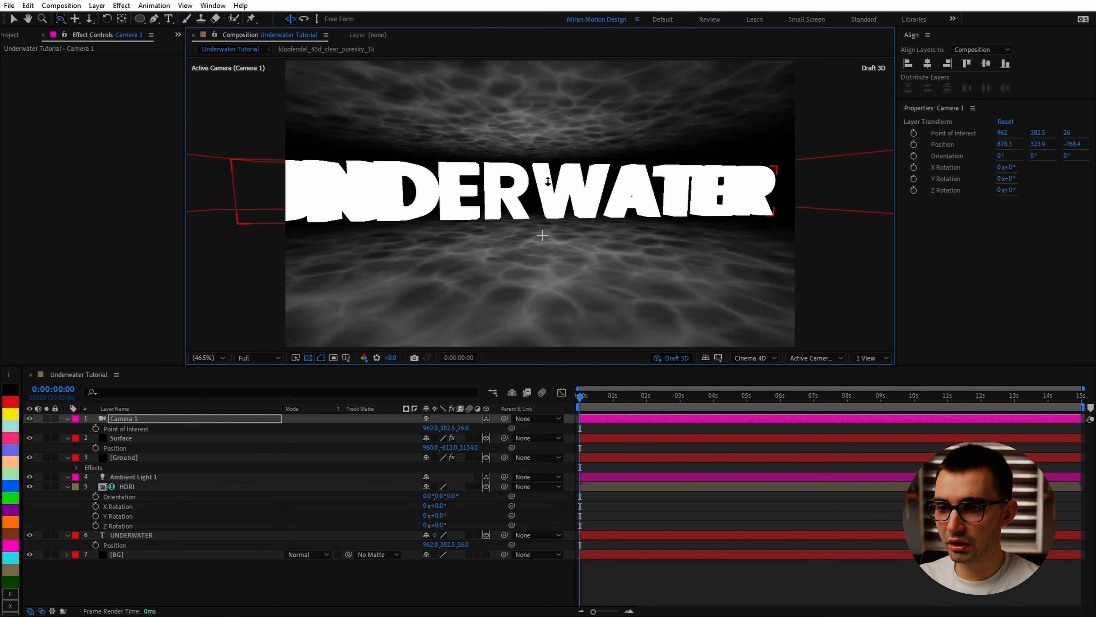
drag(78, 22, 179, 43)
drag(571, 228, 621, 264)
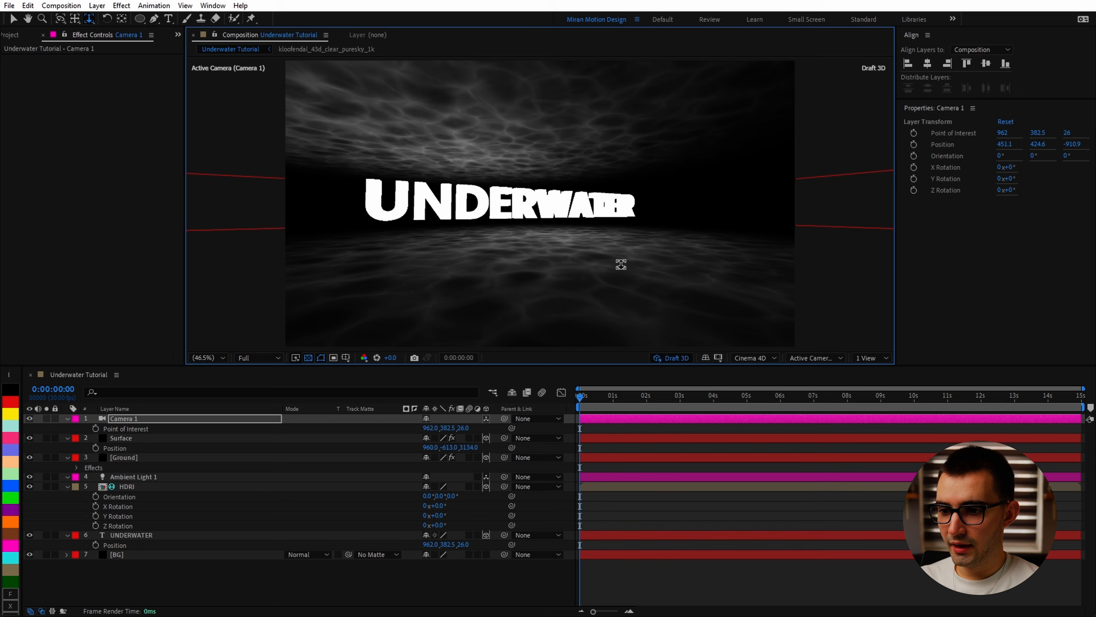
Turn on the Draft 3D Extended Viewer and move Camera 1 to about 245, 221, -1106.
click(718, 359)
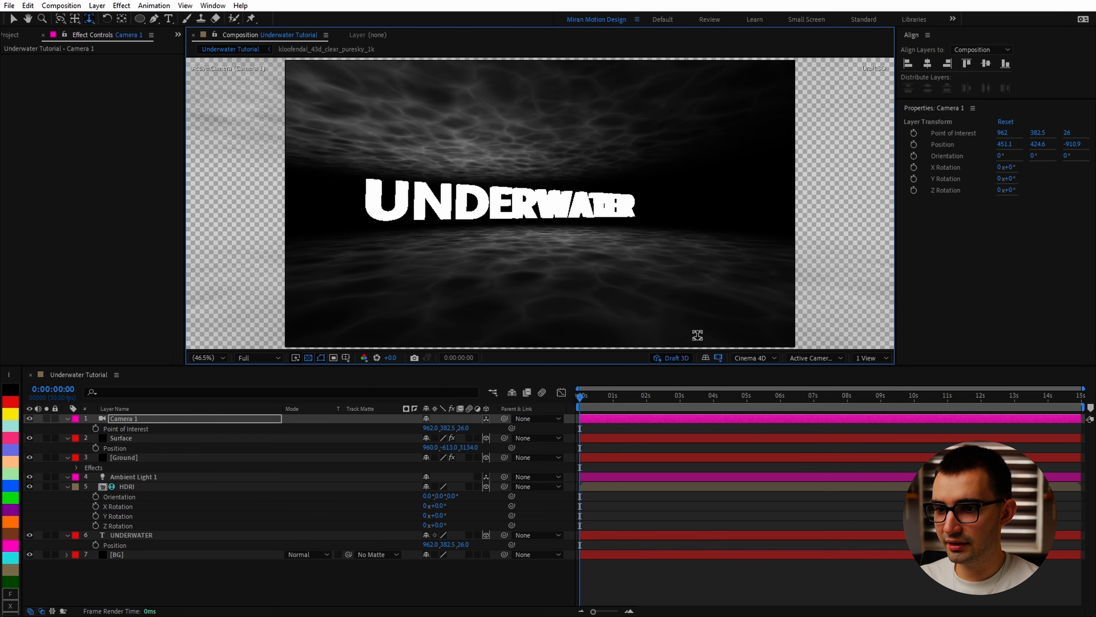
drag(615, 226, 585, 237)
drag(597, 301, 861, 257)
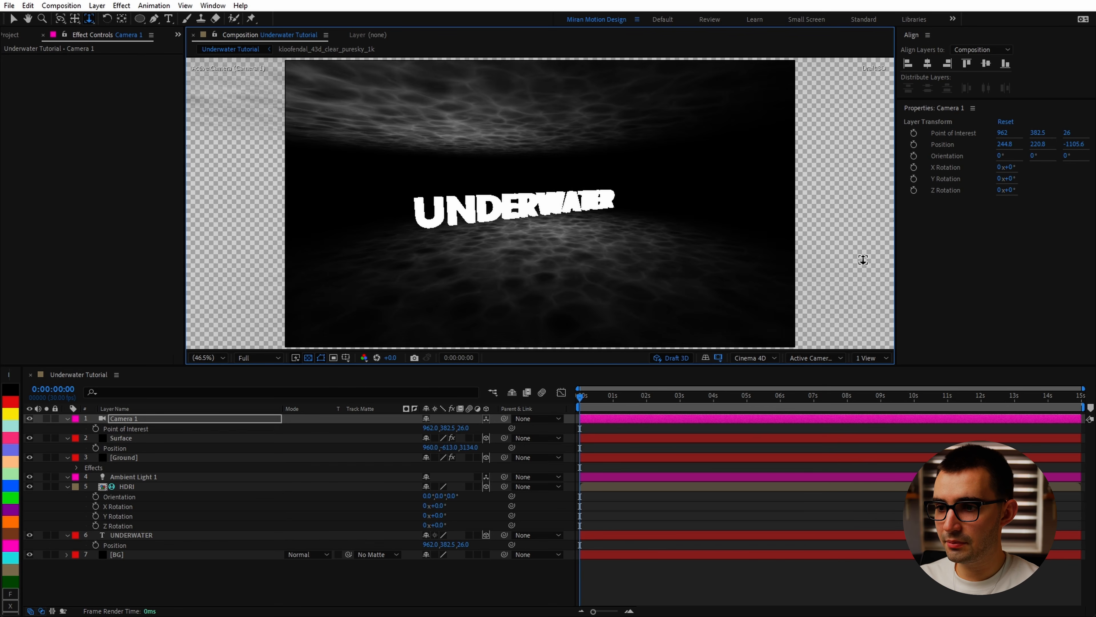
scroll(772, 242, down, 3)
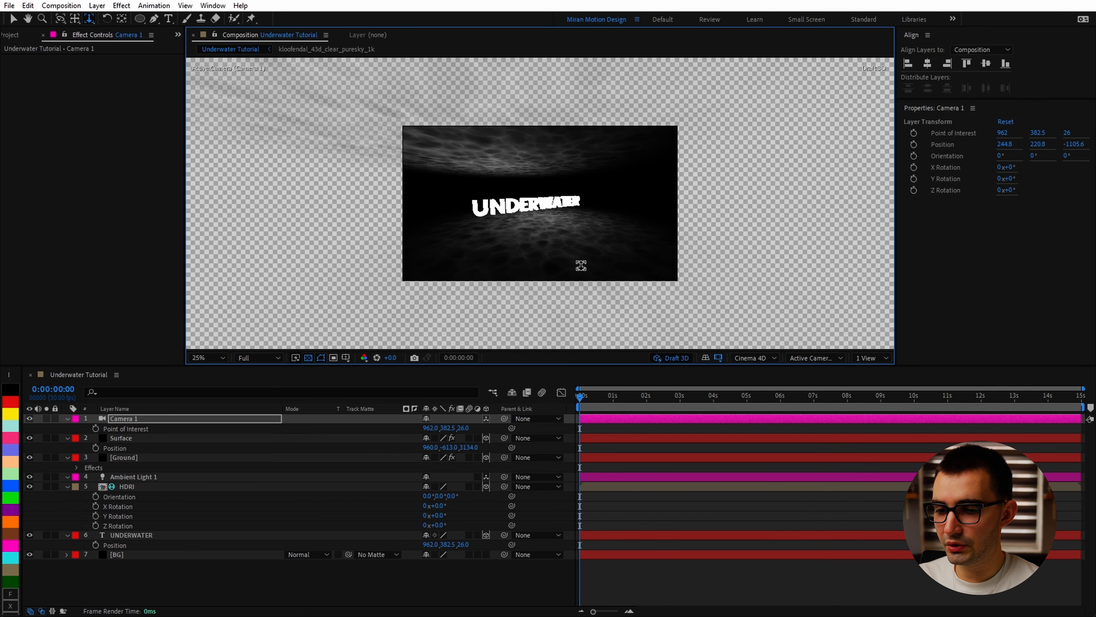
Turn off the Extended Viewer and reframe Camera 1 closer to the text, using the 3D Ground Plane as reference.
right_click(716, 360)
mouse_move(772, 376)
mouse_down()
mouse_move(761, 378)
mouse_move(819, 380)
mouse_move(741, 383)
mouse_move(832, 377)
mouse_move(792, 377)
mouse_up()
click(719, 358)
scroll(672, 314, up, 2)
click(706, 358)
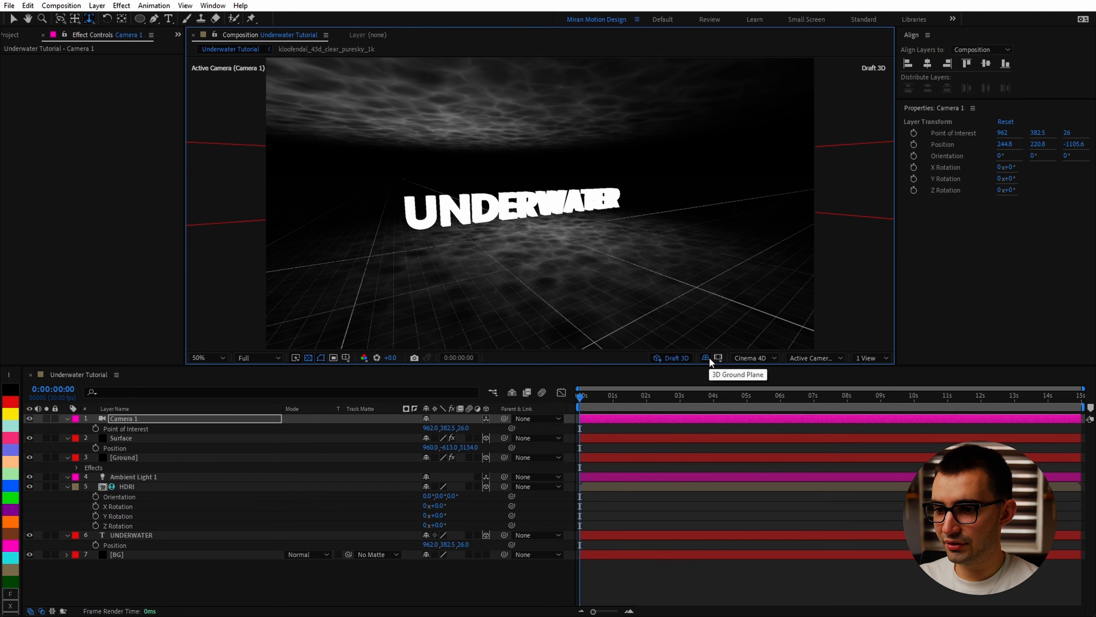
mouse_move(578, 269)
mouse_down()
mouse_move(610, 259)
mouse_move(519, 256)
mouse_move(695, 264)
mouse_move(626, 274)
mouse_move(540, 207)
mouse_move(496, 216)
mouse_move(583, 212)
mouse_move(571, 259)
mouse_up()
Increase the Circle effect's radius on the Surface layer to about 153.
click(133, 438)
key(v)
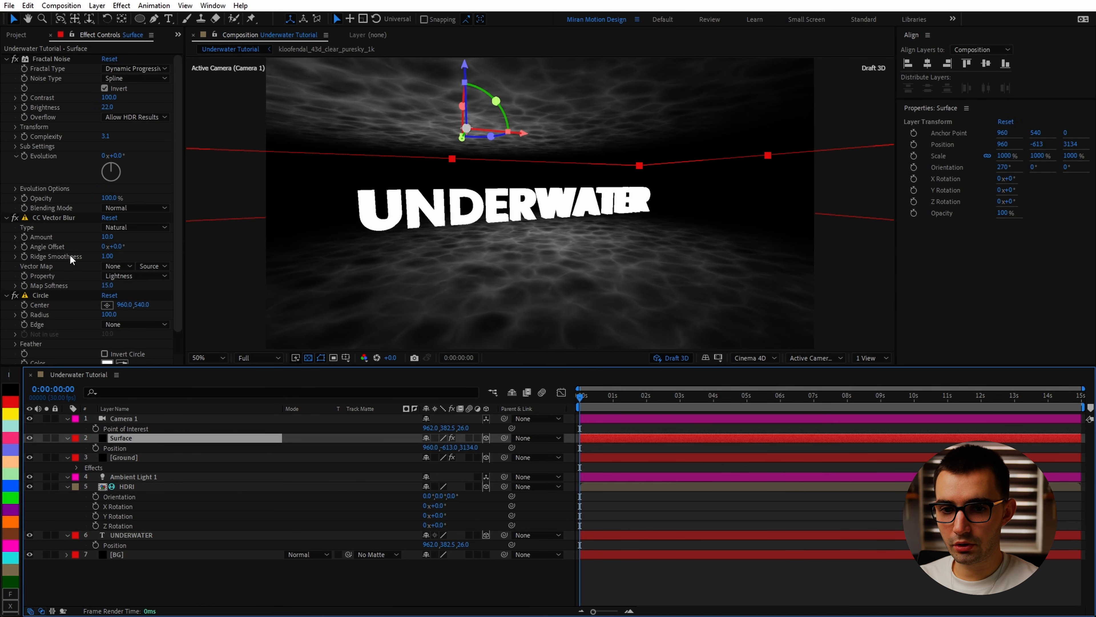
scroll(69, 253, down, 2)
drag(106, 290, 129, 291)
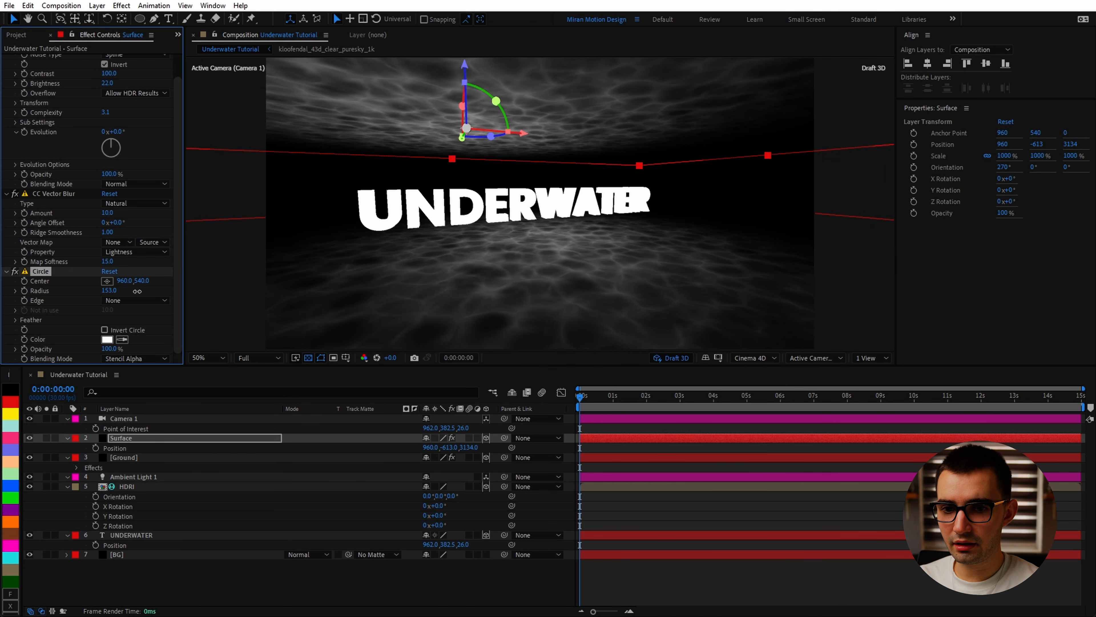
Turn off Draft 3D and select the Ambient Light 1 layer.
click(159, 477)
click(673, 358)
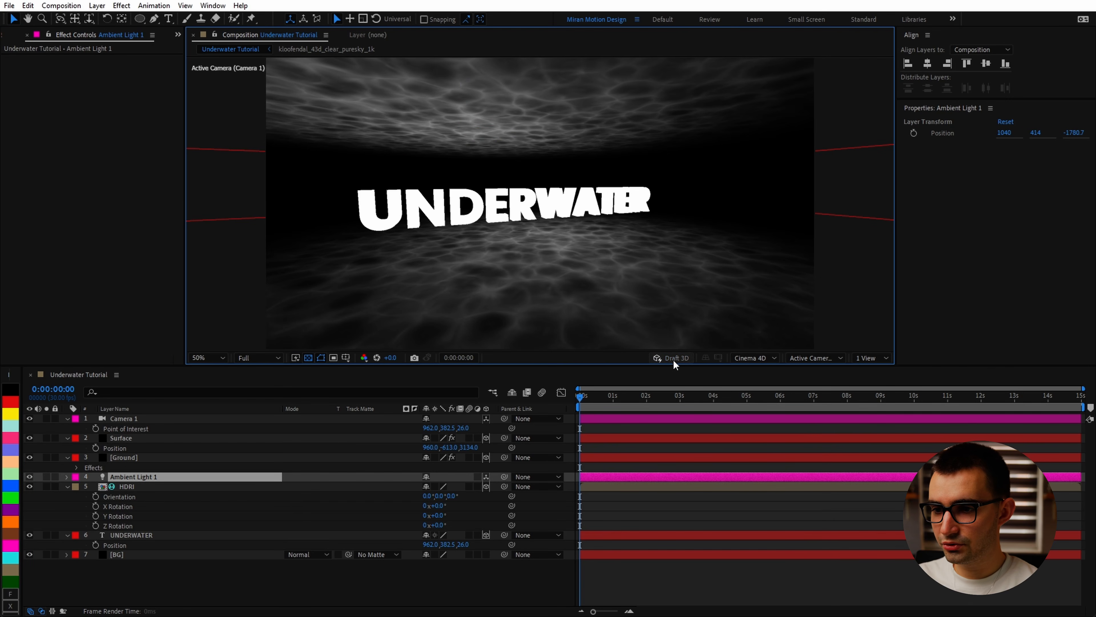
click(162, 478)
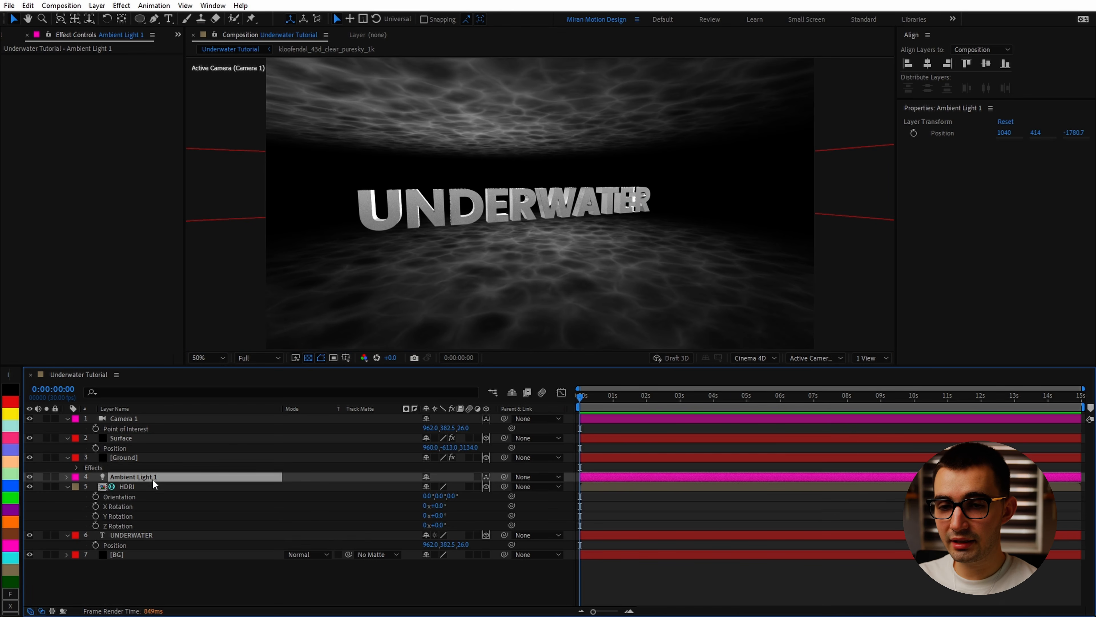
Change Ambient Light 1 to a Spot light in its light settings.
click(98, 6)
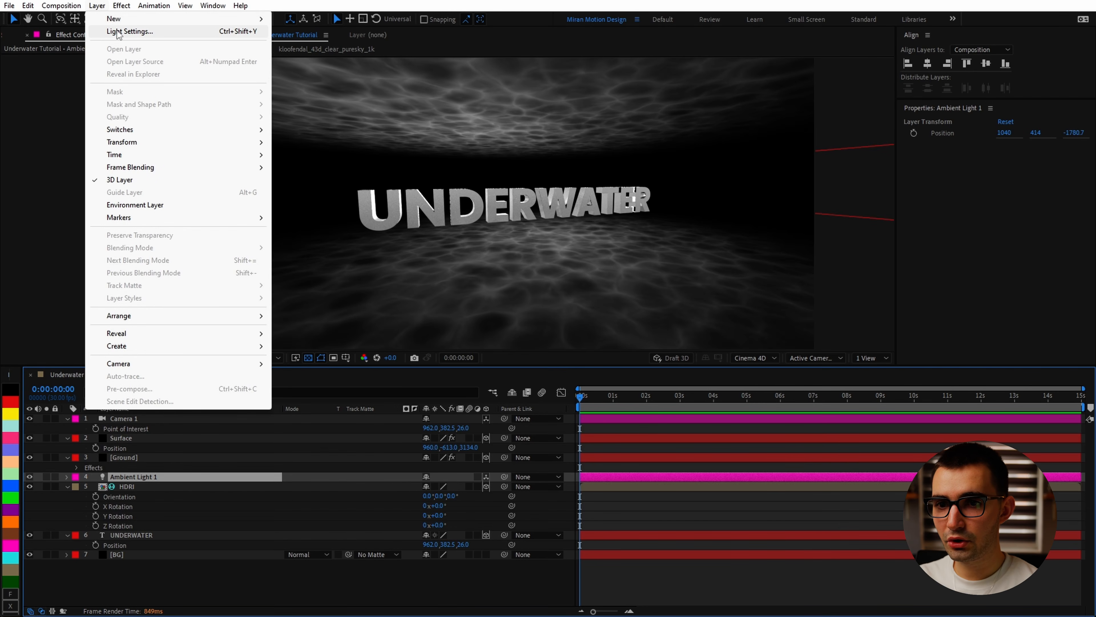
click(243, 32)
click(809, 225)
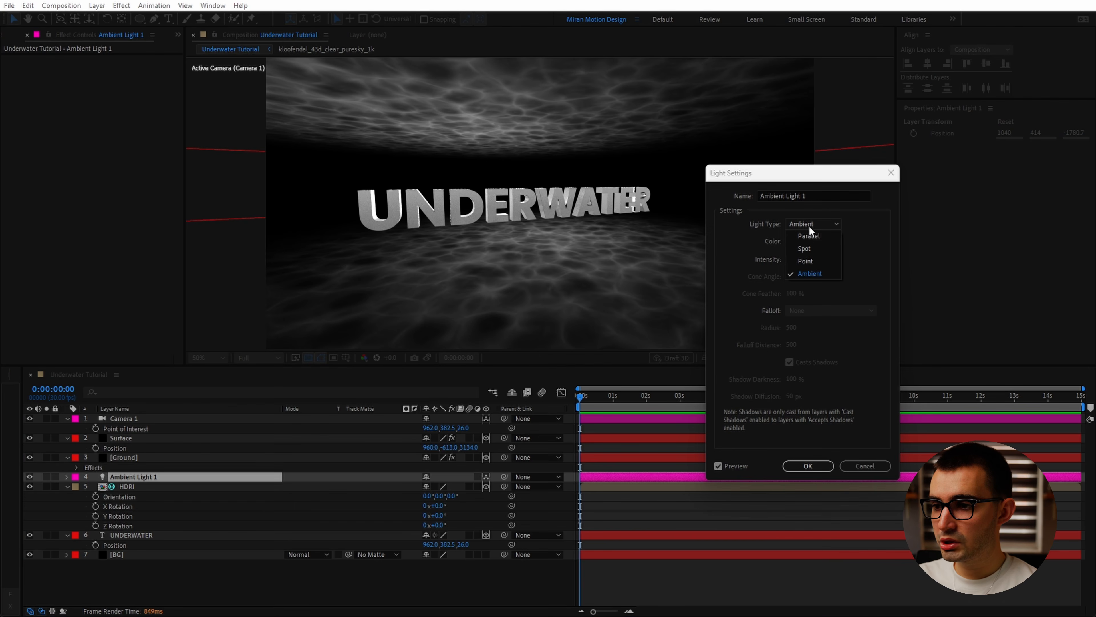
click(821, 252)
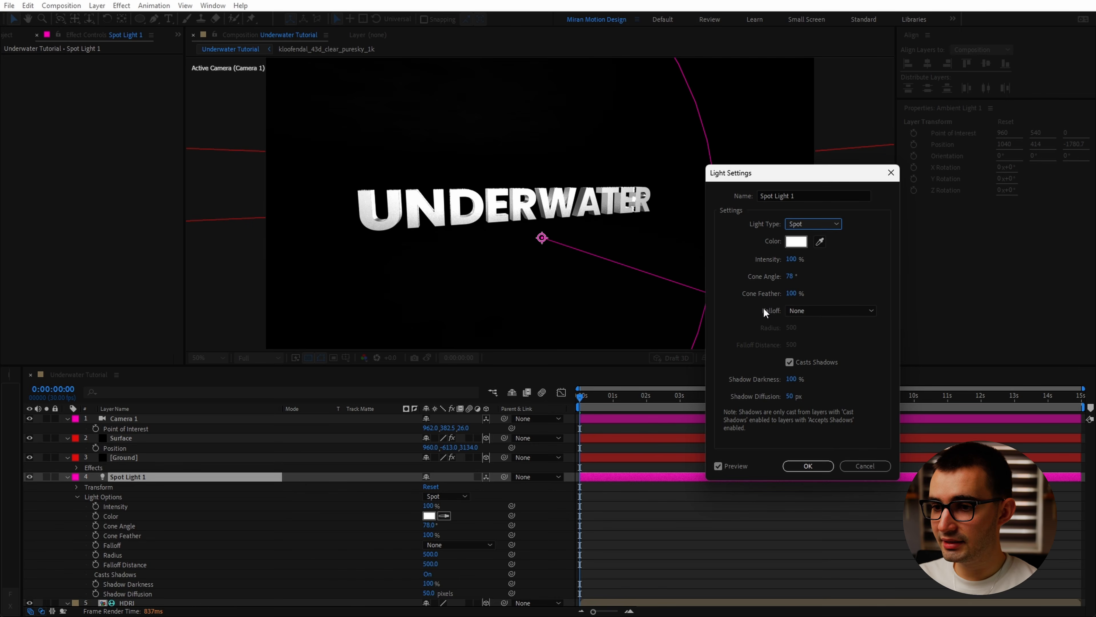
click(827, 466)
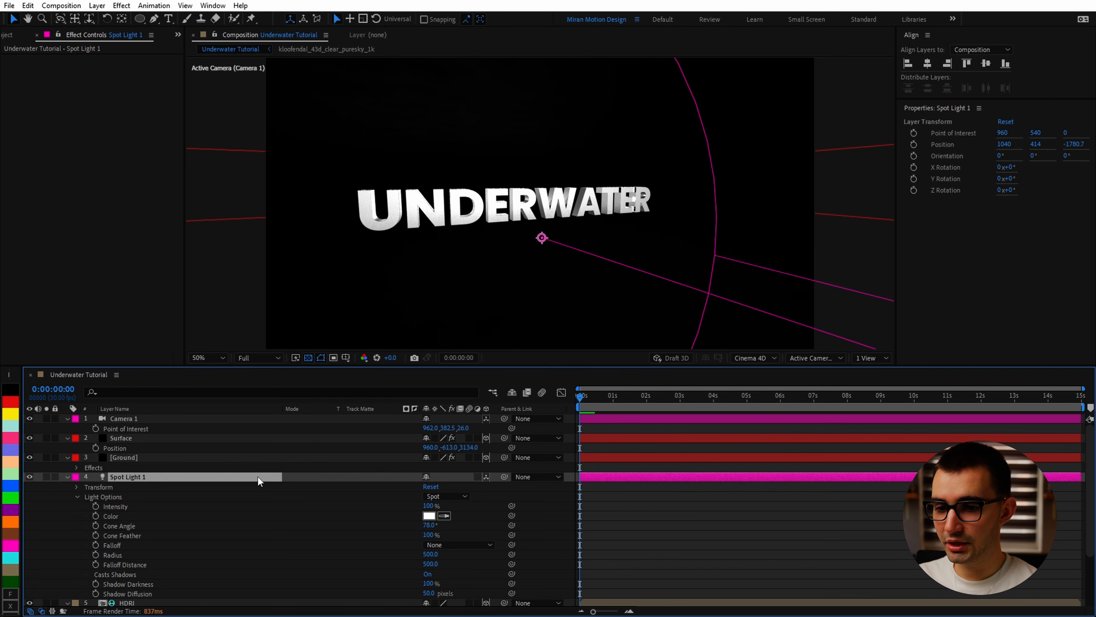
In the Front view, raise Spot Light 1 to about X 1067, Y -1005 and aim its point of interest at the text, about X 1003, Y 388.
click(816, 358)
click(820, 416)
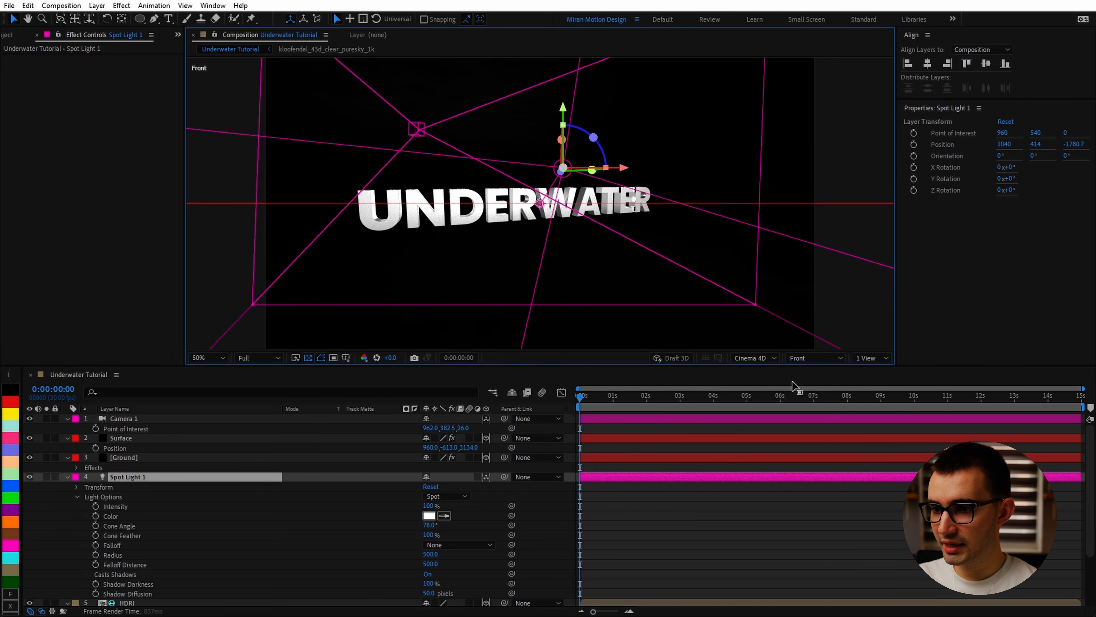
scroll(620, 209, down, 2)
drag(552, 185, 559, 152)
scroll(558, 151, up, 2)
drag(578, 98, 543, 264)
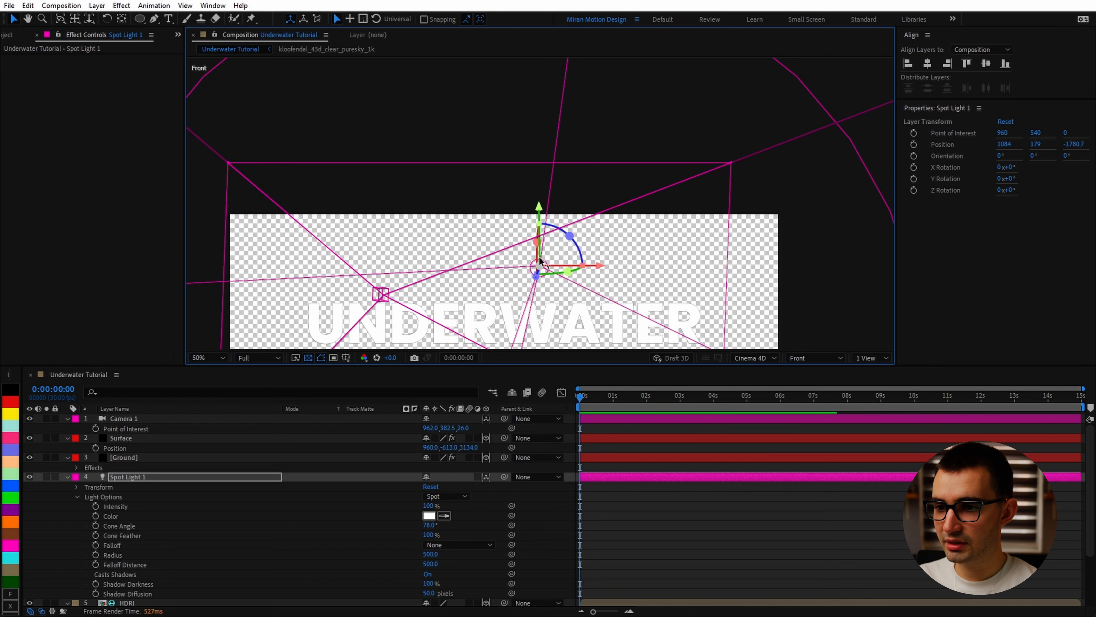
drag(539, 210, 537, 40)
scroll(537, 39, down, 2)
drag(520, 117, 530, 264)
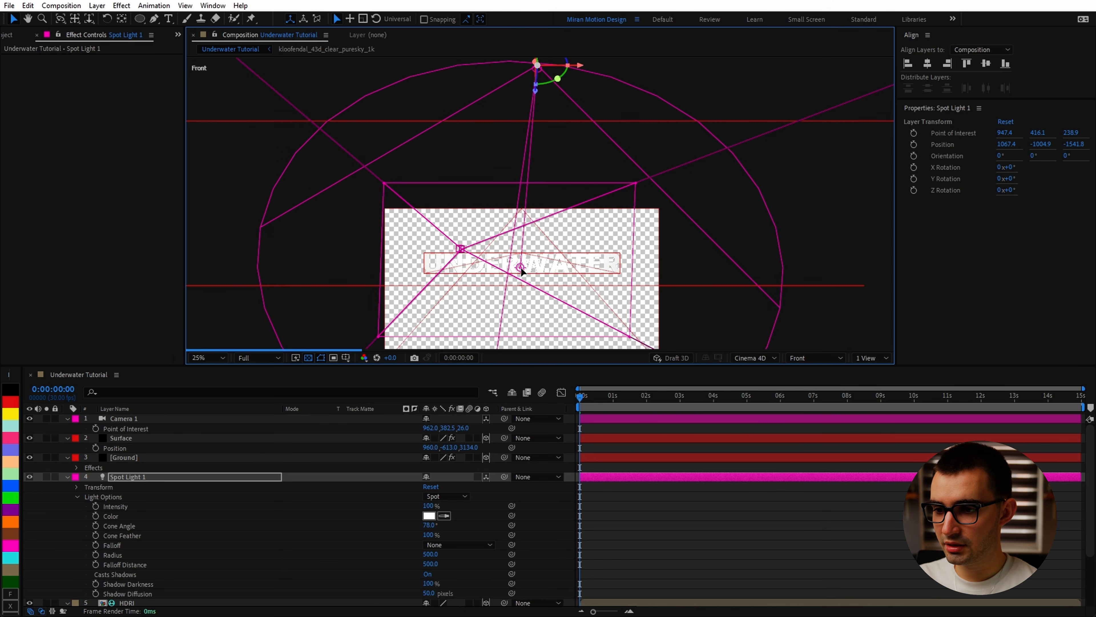
In the Left view, move Spot Light 1 above the text to about Y -1529, Z -566, with its point of interest near Y 404, Z 15.
click(843, 368)
click(808, 428)
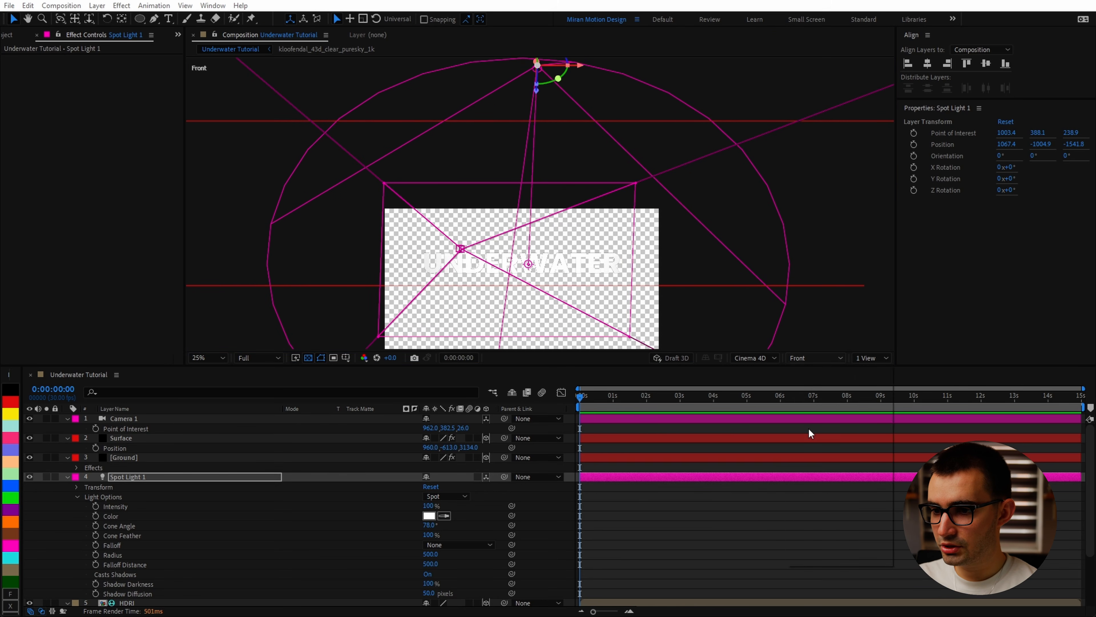
drag(776, 163, 604, 257)
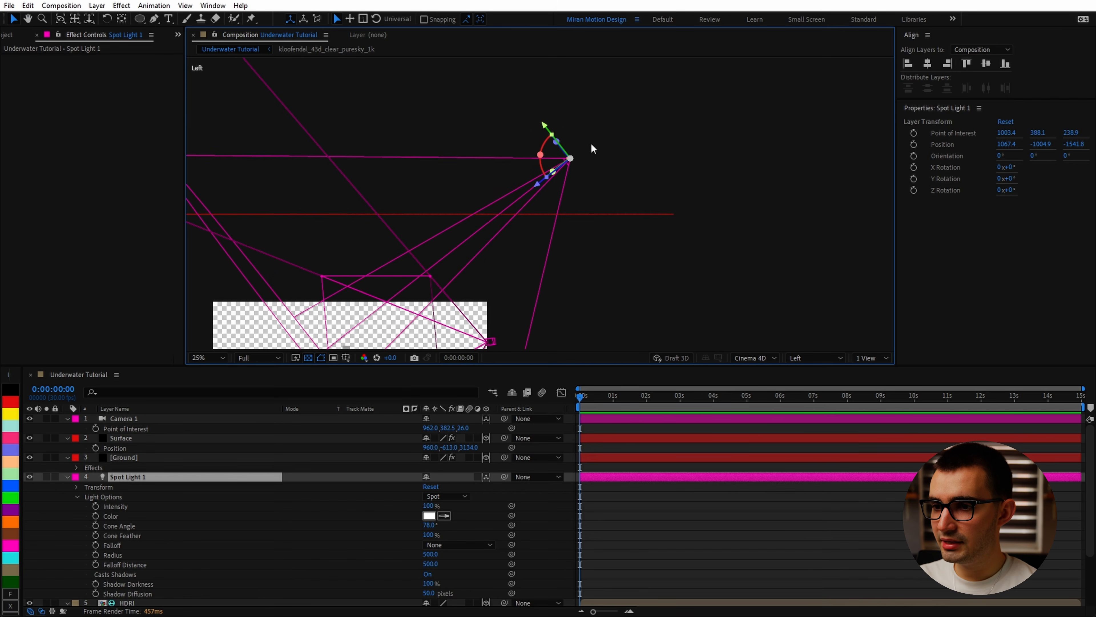
click(650, 180)
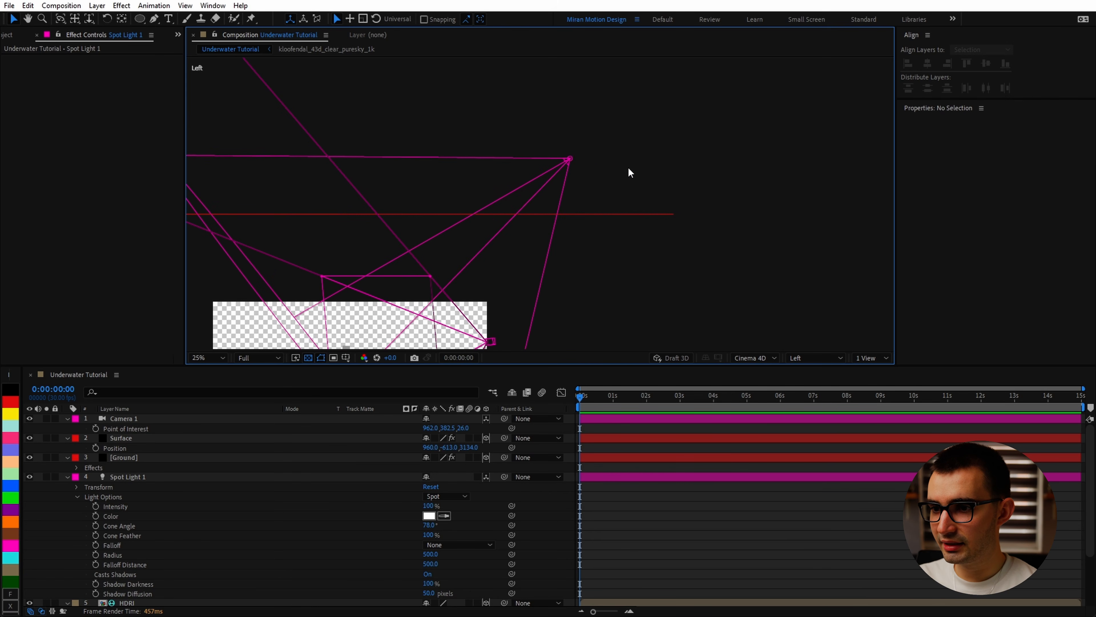
scroll(612, 165, up, 3)
drag(611, 155, 278, 112)
scroll(466, 230, down, 1)
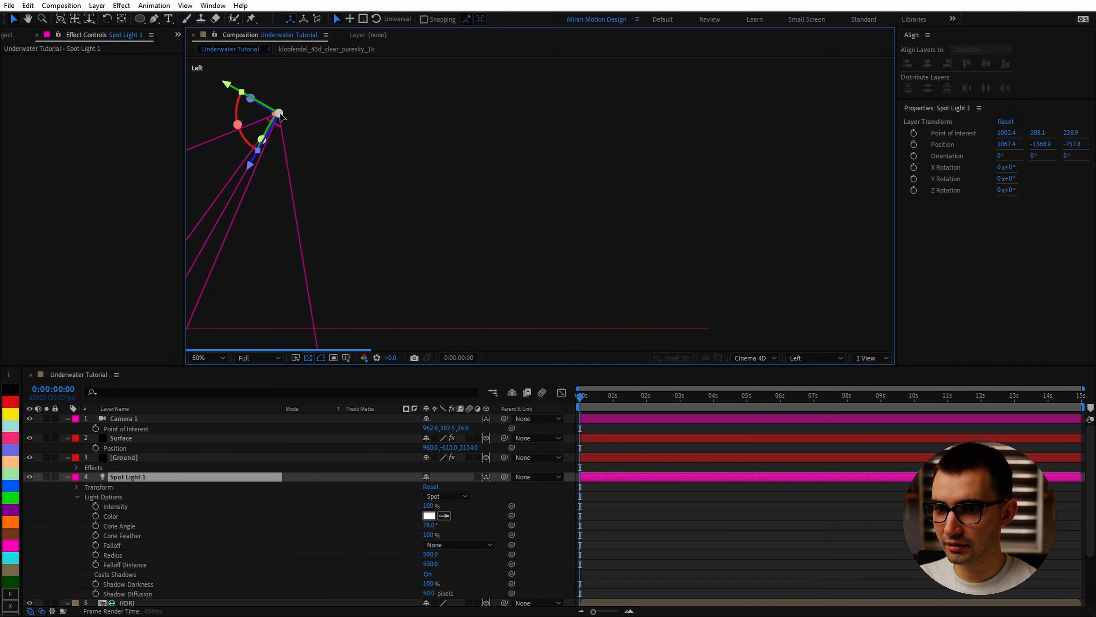
scroll(277, 130, down, 1)
drag(277, 151, 625, 159)
mouse_move(630, 116)
mouse_down()
mouse_move(598, 89)
mouse_move(619, 107)
mouse_up()
drag(658, 169, 658, 162)
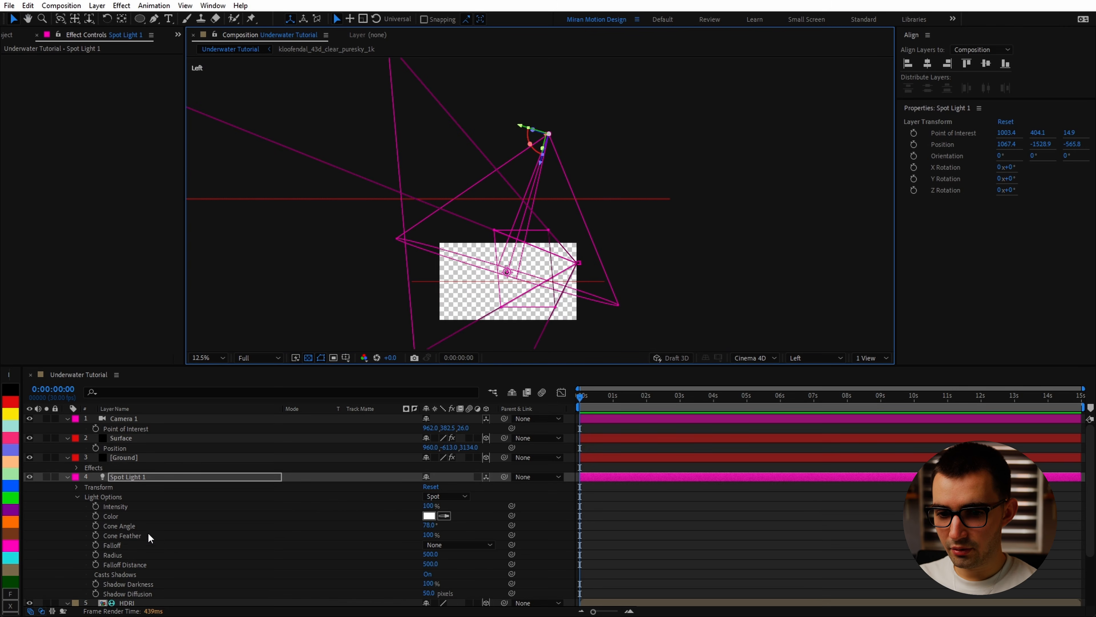
Widen Spot Light 1's cone angle to 99° and return to the Active Camera view with the composition fitted to the viewer.
scroll(160, 540, down, 1)
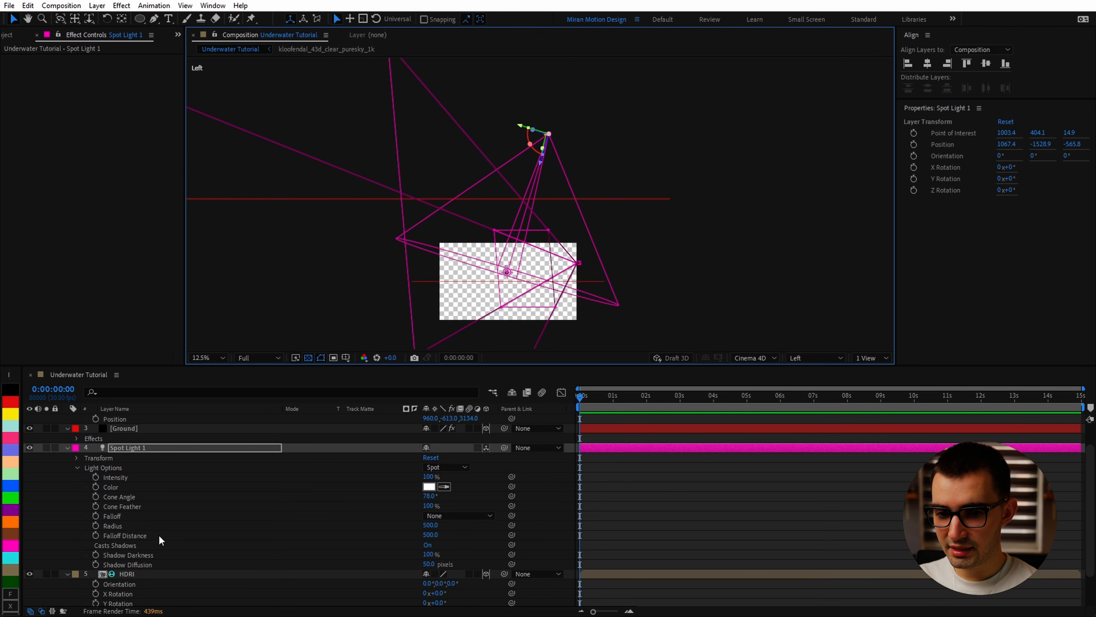
drag(434, 496, 442, 496)
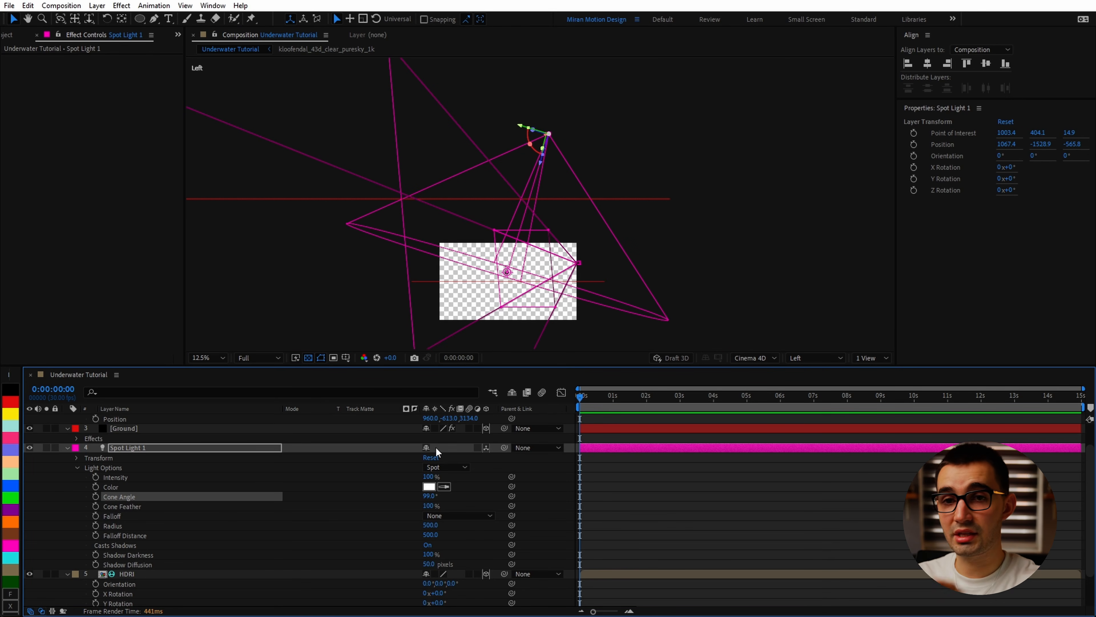
click(816, 357)
click(824, 399)
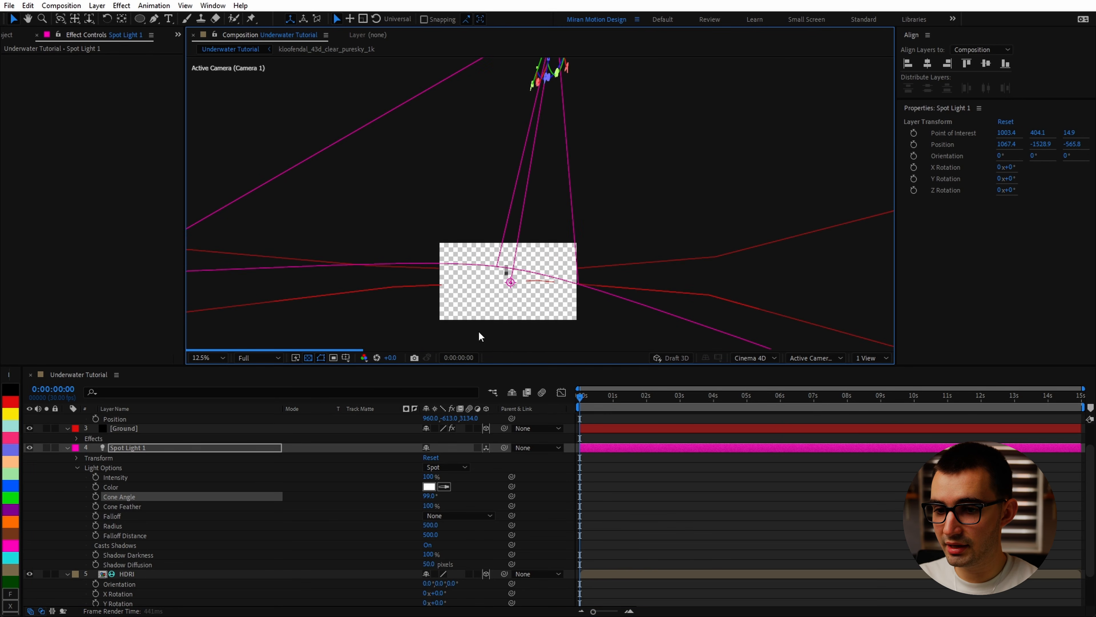
click(225, 356)
click(220, 312)
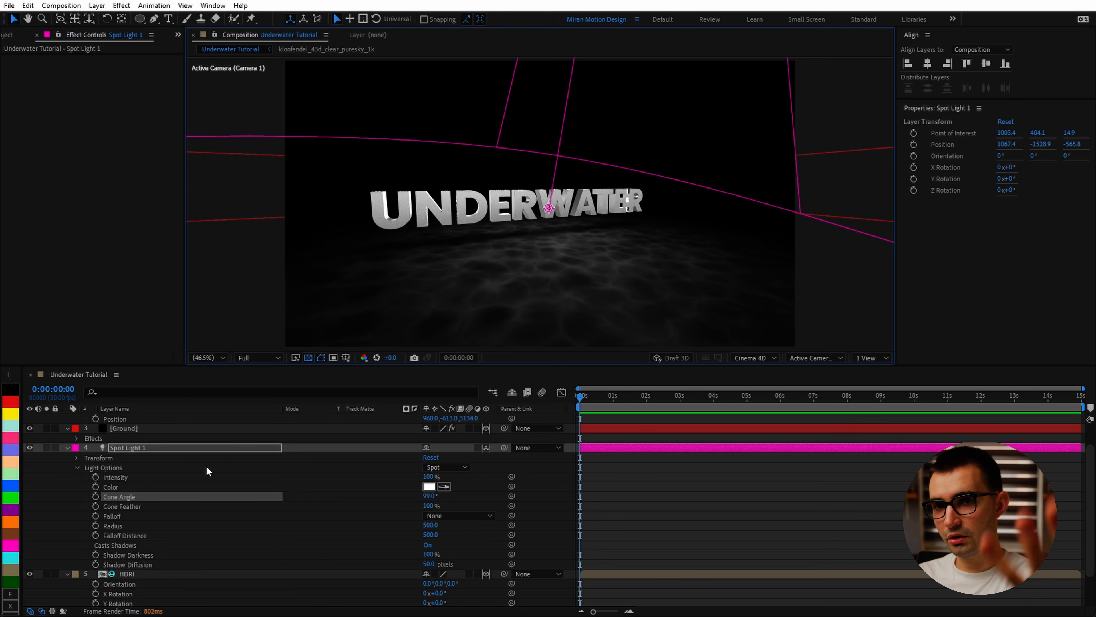
Turn off Accepts Lights in the Surface layer's material options.
scroll(200, 466, down, 3)
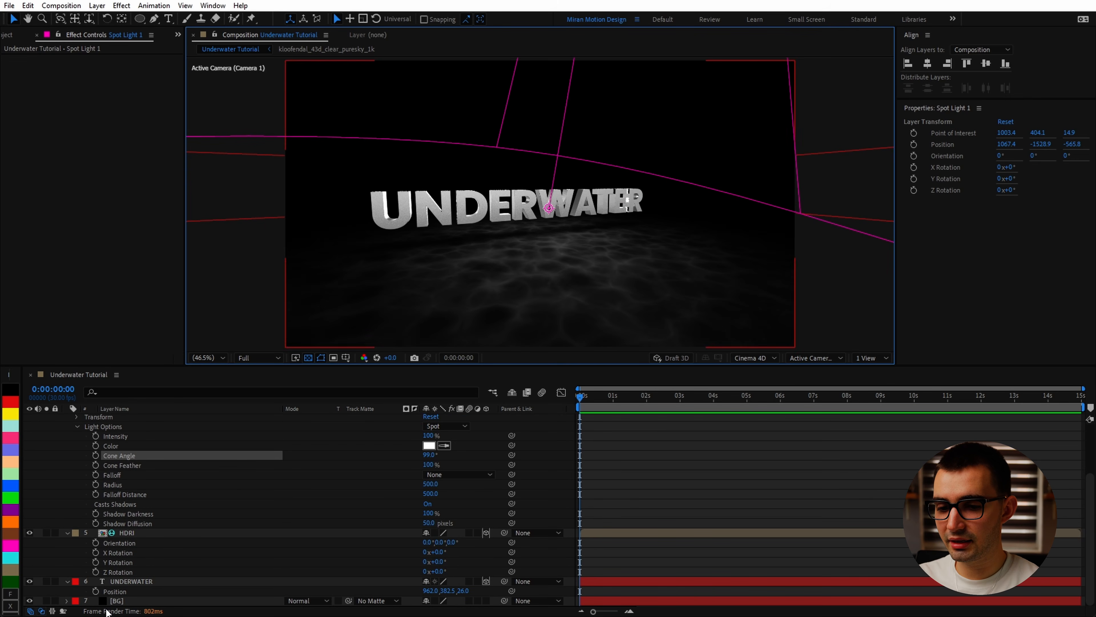
scroll(125, 540, up, 3)
click(118, 437)
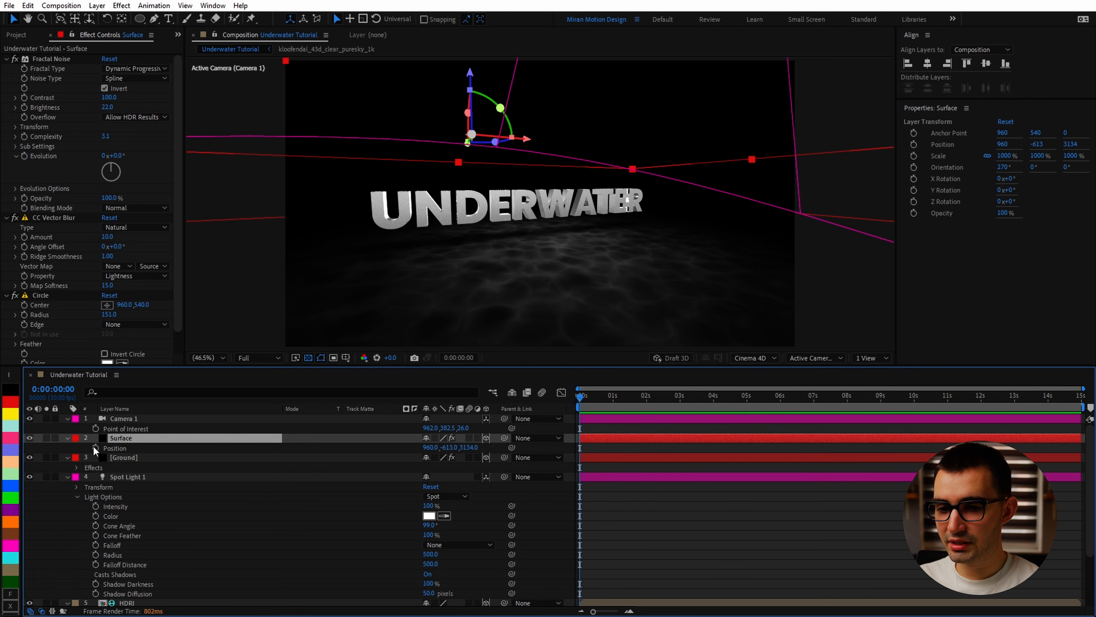
click(66, 438)
click(66, 438)
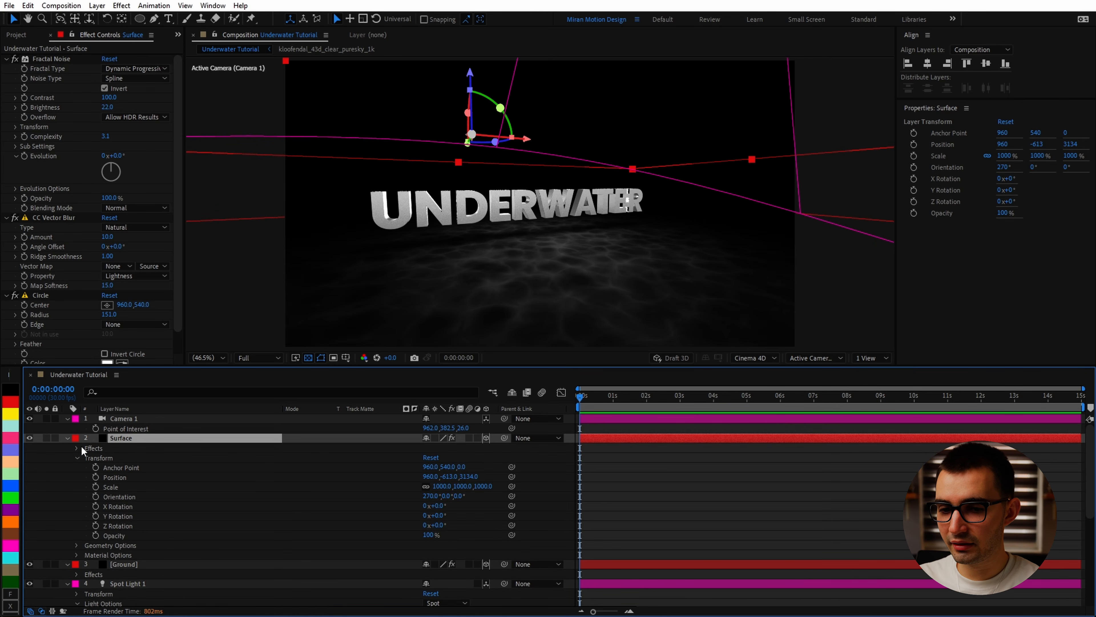
click(76, 555)
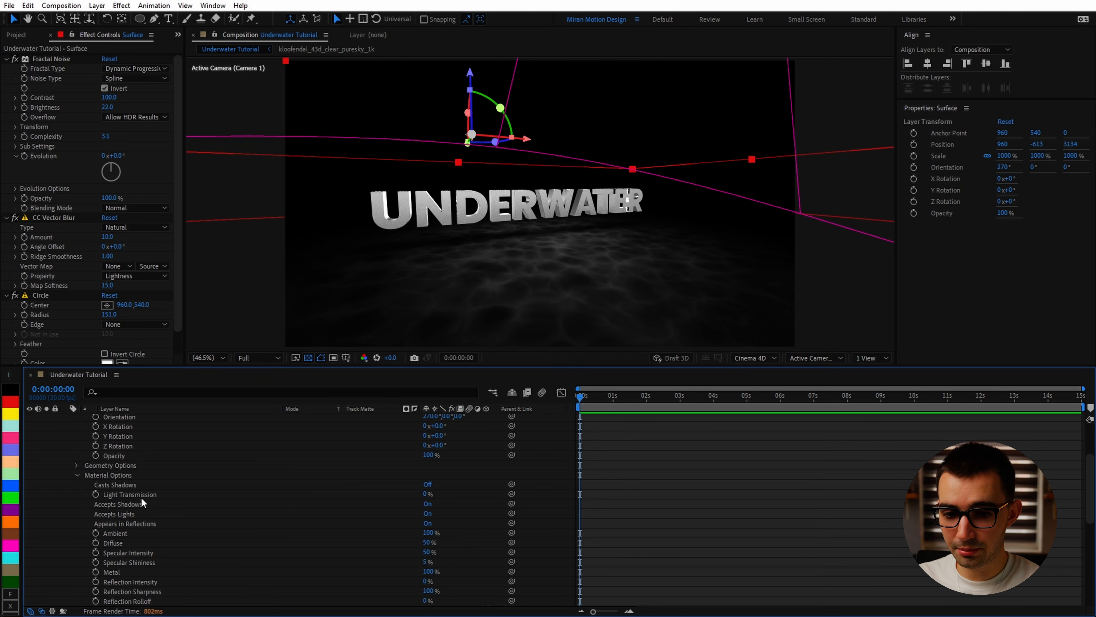
click(428, 514)
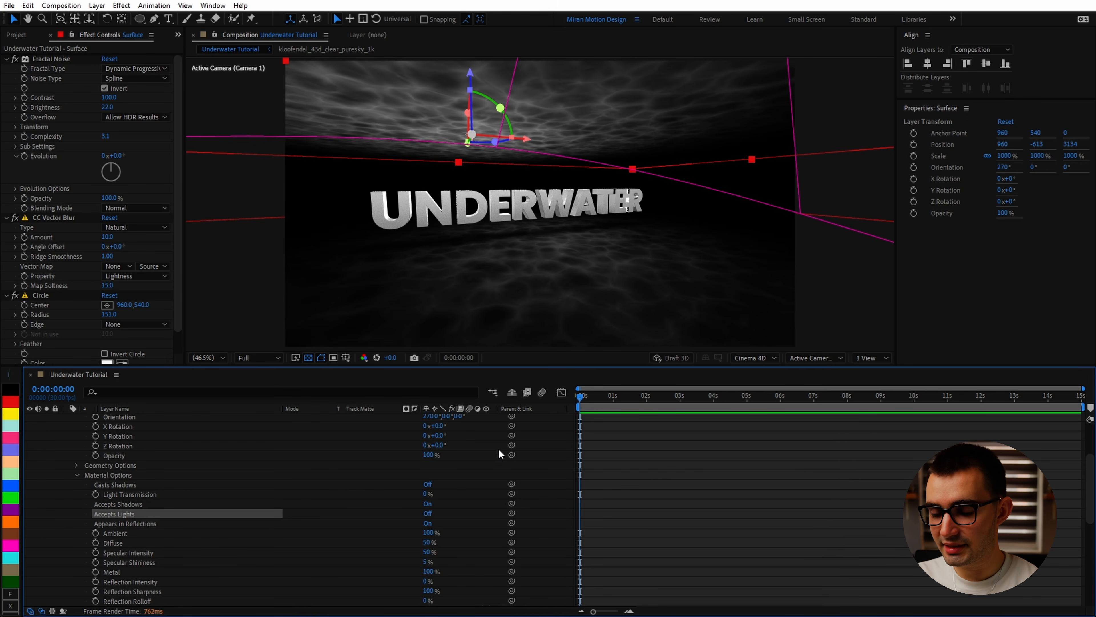
Collapse all layers, then reorder them so Surface sits directly above the UNDERWATER text and Ground directly below it.
scroll(131, 530, down, 8)
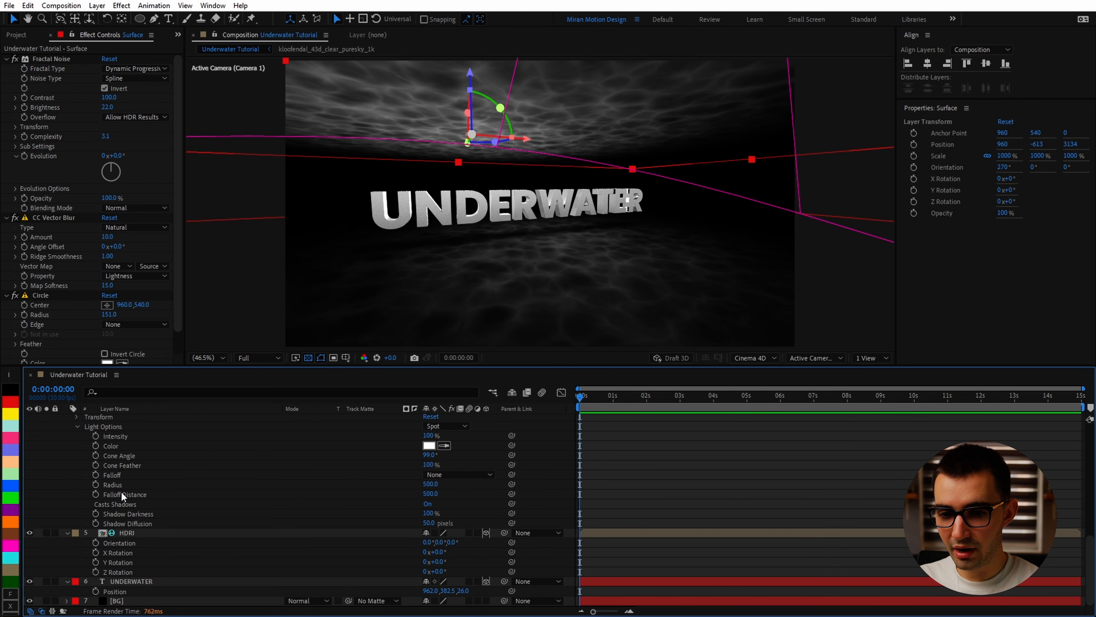
scroll(123, 484, up, 10)
key(ctrl+a)
key(ctrl+shift+a)
key(ctrl+a)
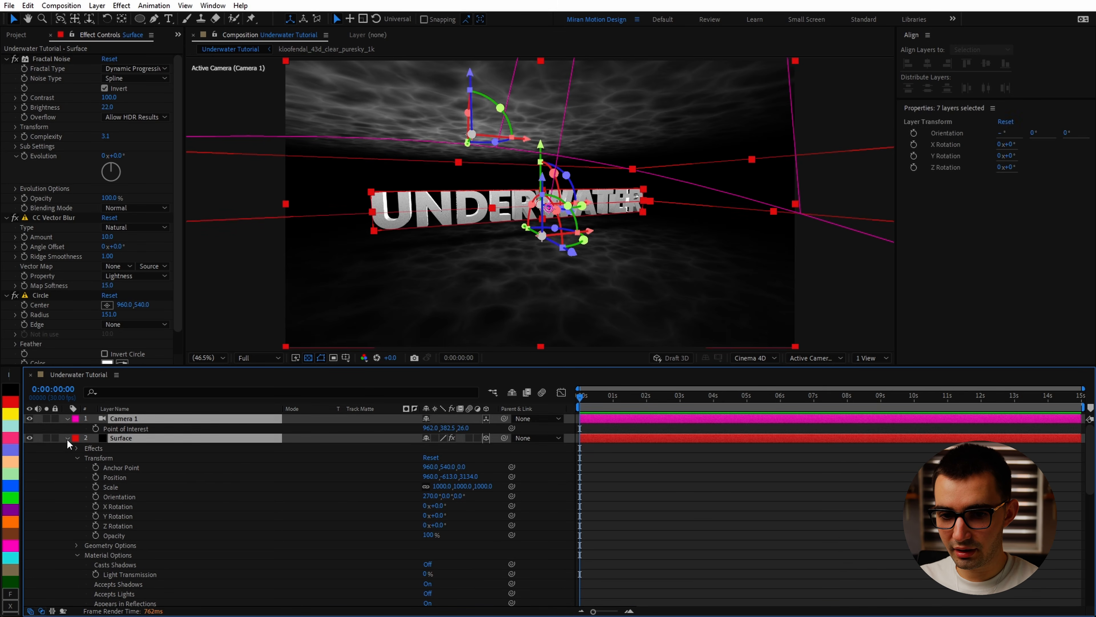
click(67, 439)
key(ctrl+shift+a)
drag(132, 437, 143, 473)
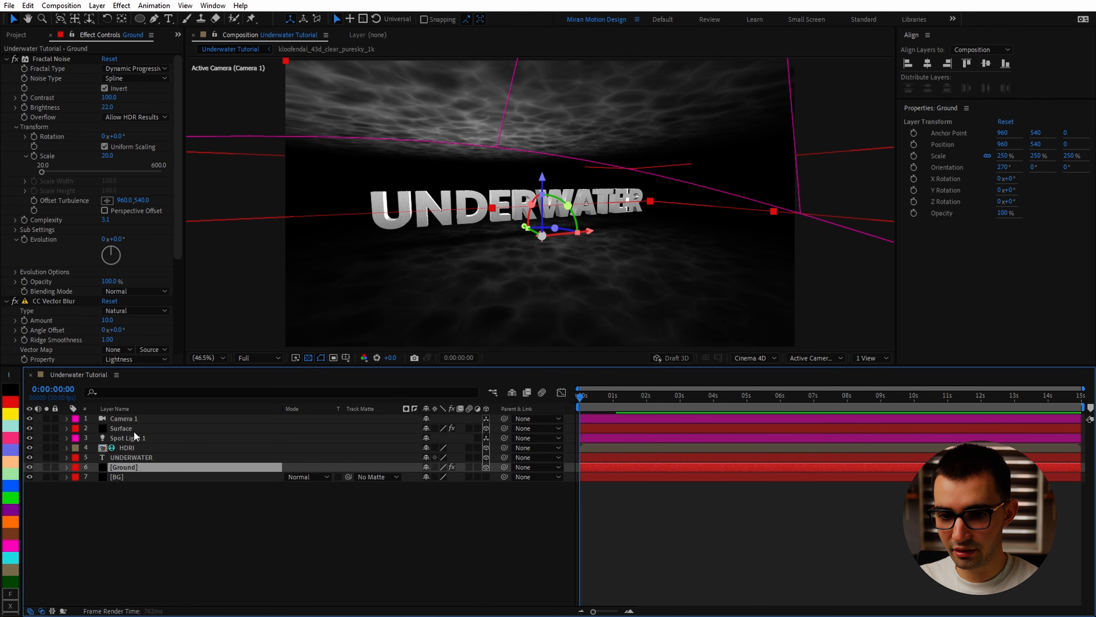
drag(133, 428, 139, 455)
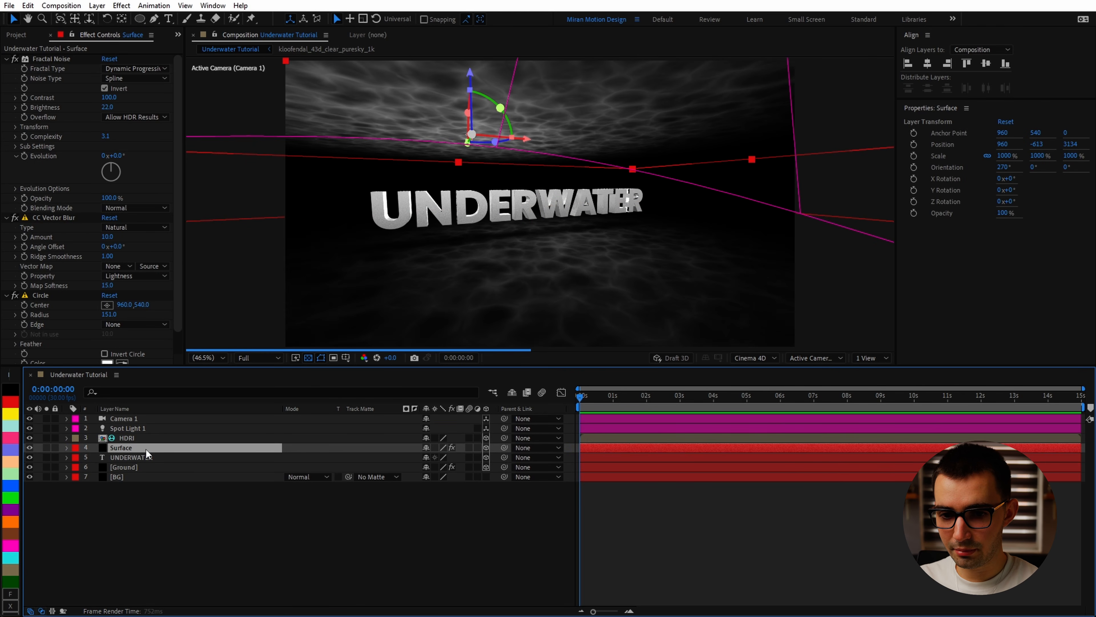
click(139, 439)
click(147, 428)
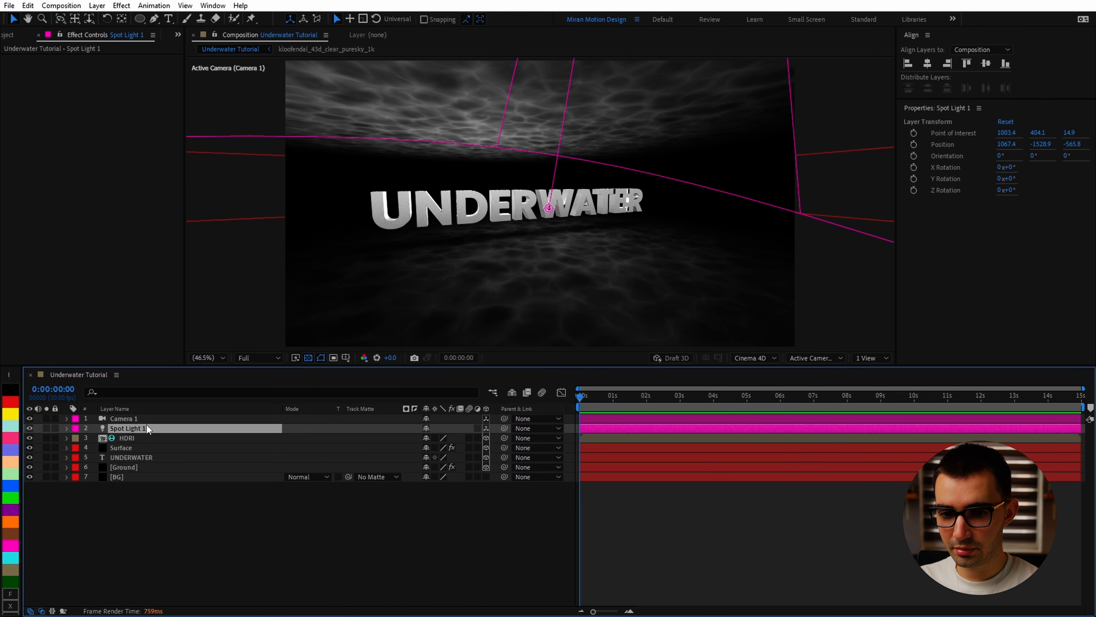
click(143, 419)
click(131, 487)
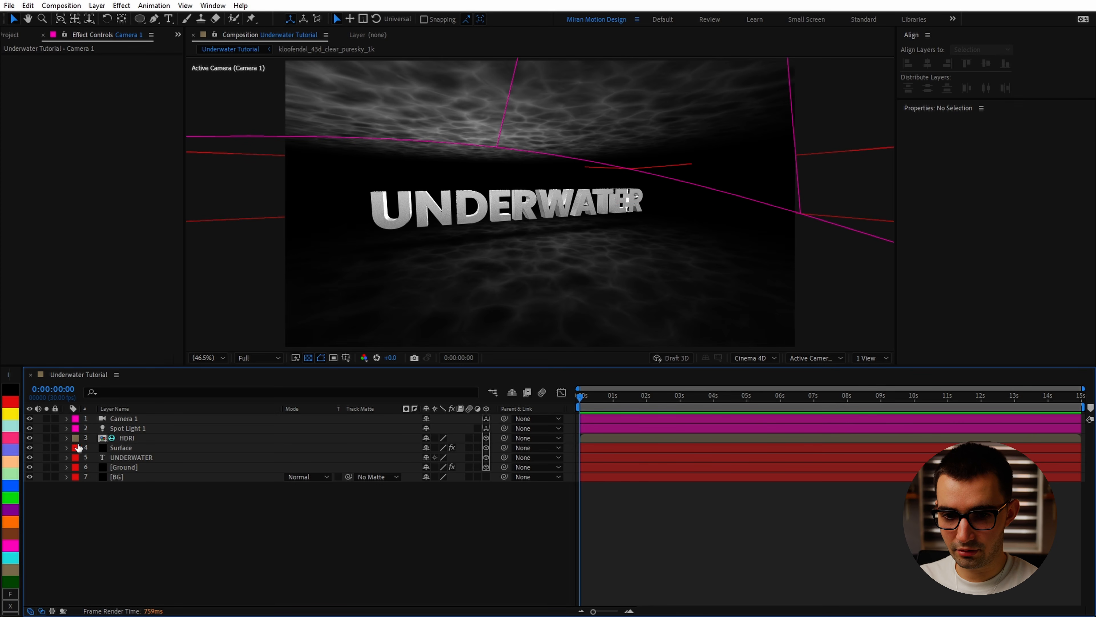
Set Specular Intensity to 0% in the Ground layer's material options.
click(66, 467)
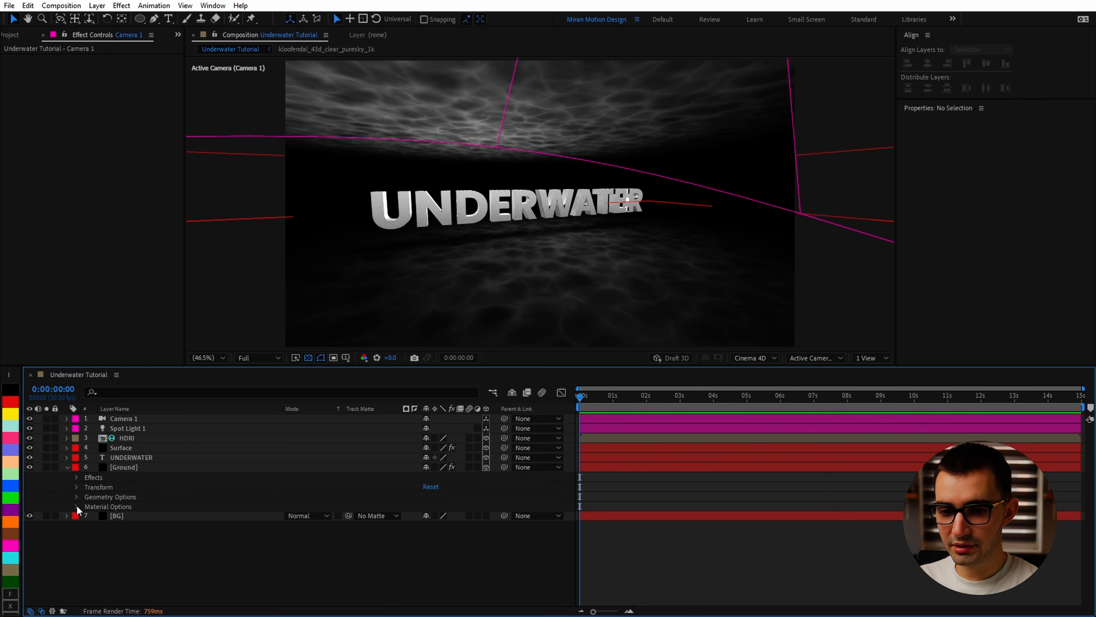
click(76, 505)
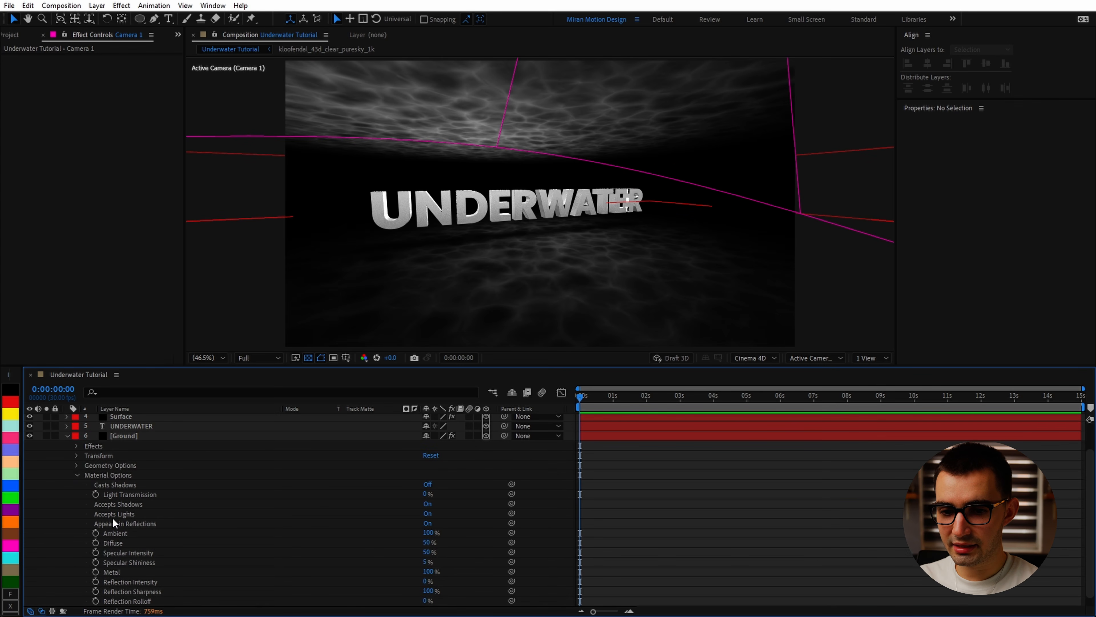
click(332, 575)
click(169, 545)
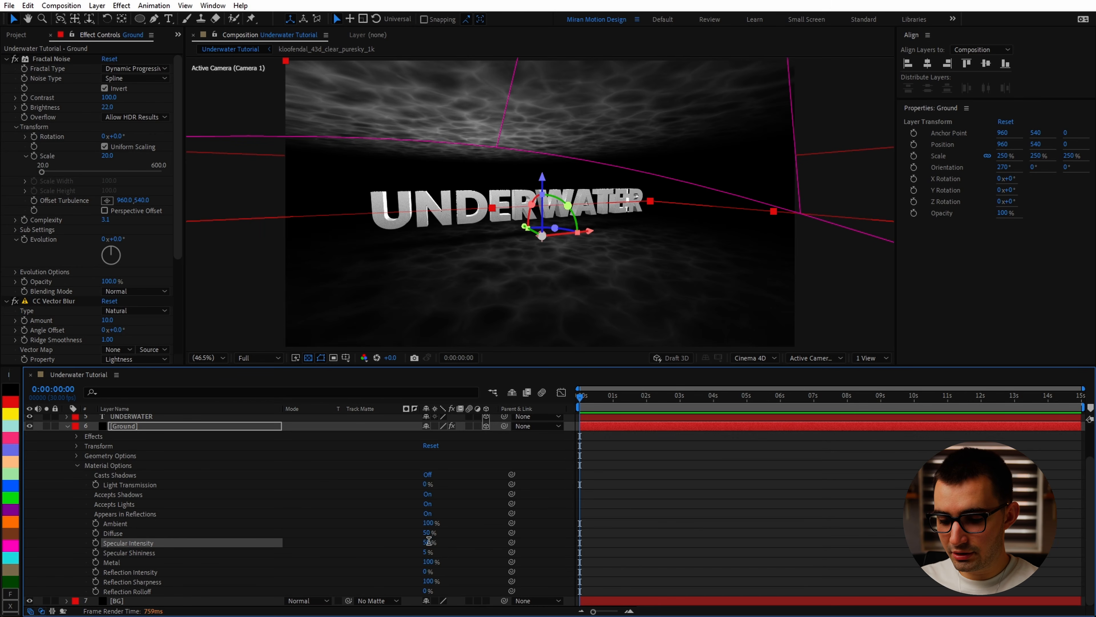
click(646, 530)
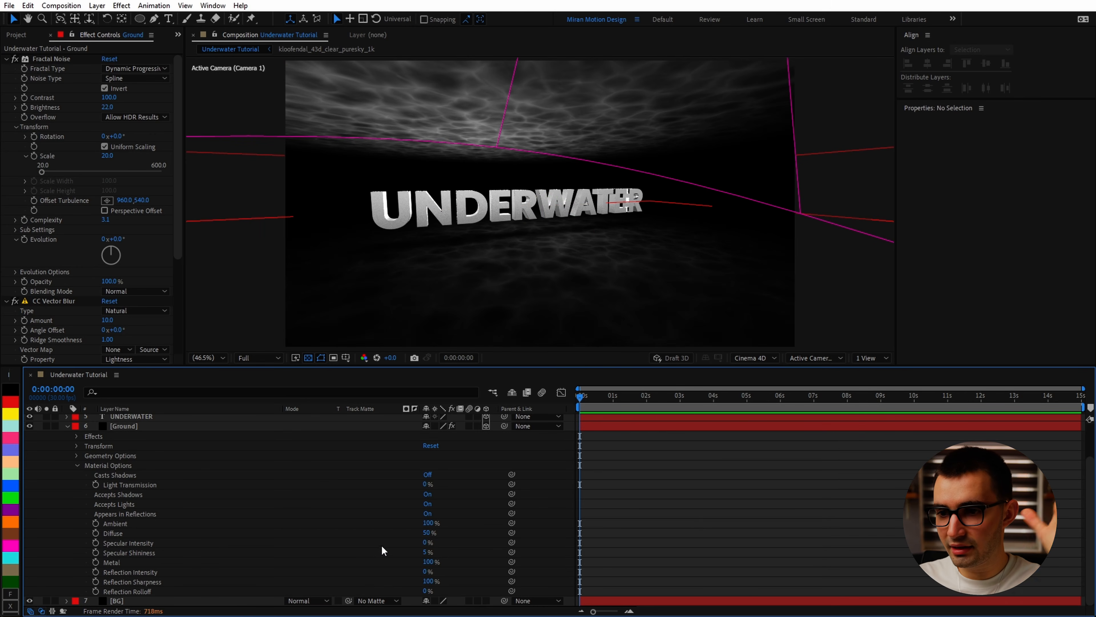
Set Spot Light 1's intensity to 200%.
scroll(168, 516, up, 3)
click(123, 429)
key(a)
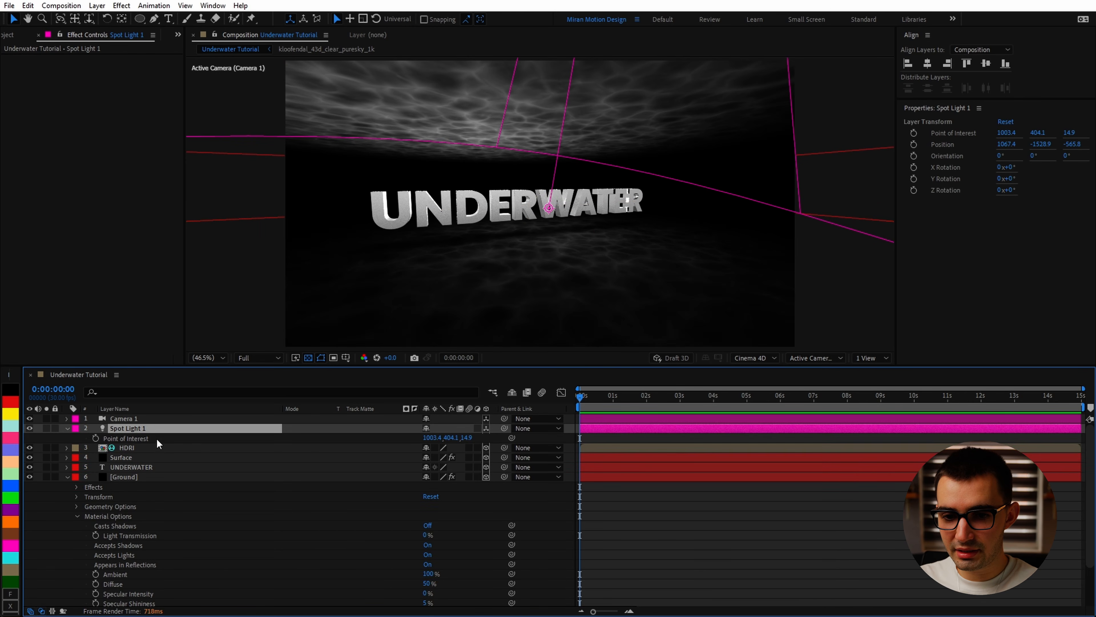
key(a)
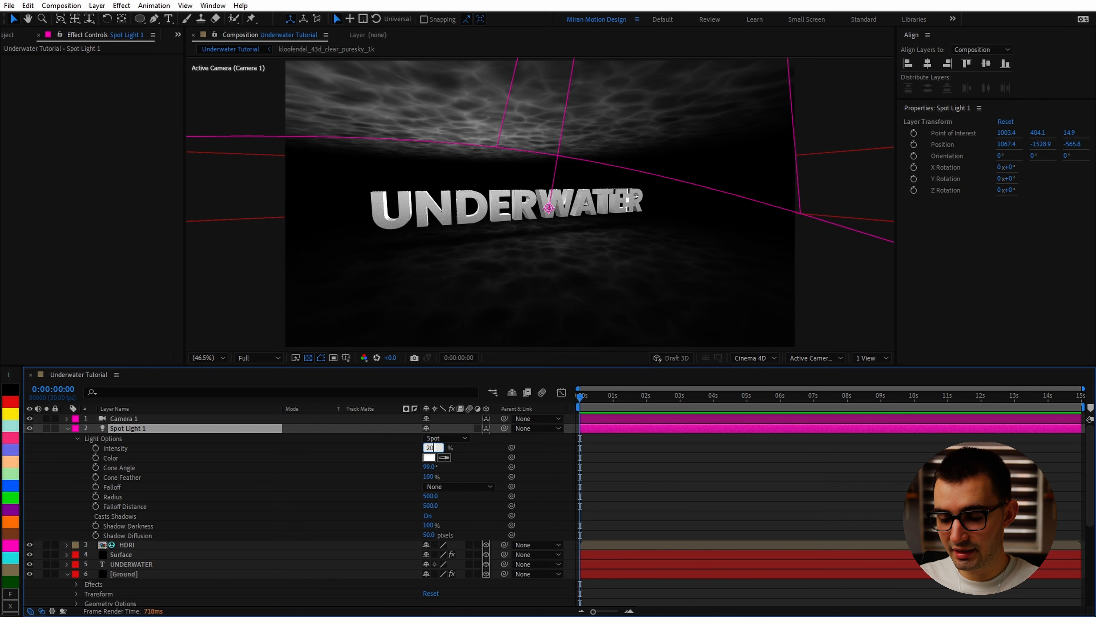
text(200)
key(Return)
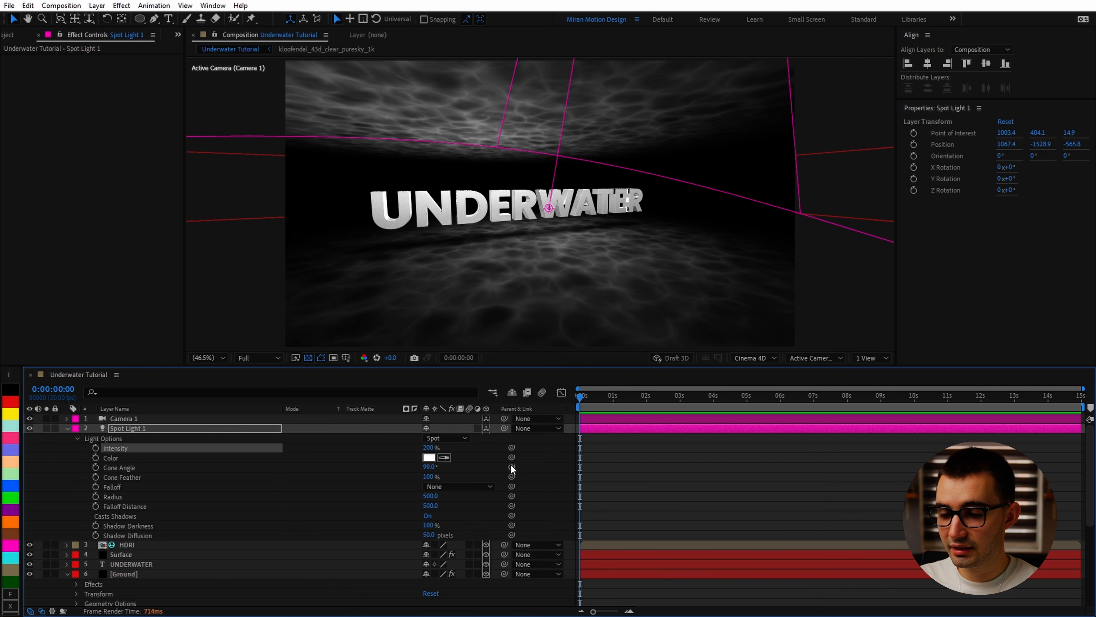
click(351, 447)
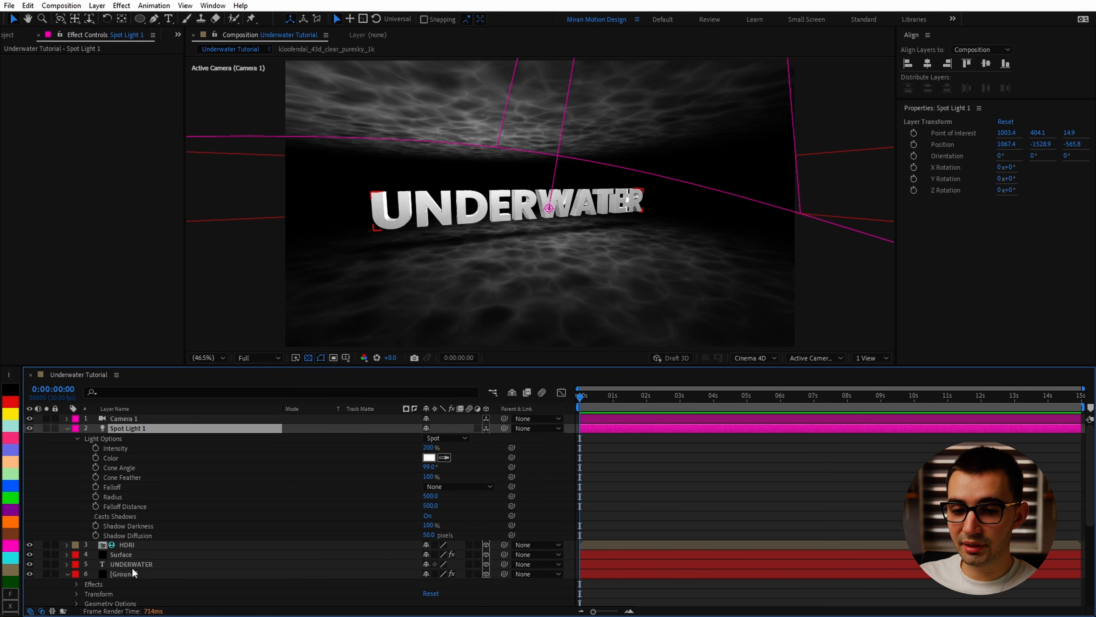
Duplicate the Ground layer and rename the copy Gobo.
click(125, 574)
key(ctrl+d)
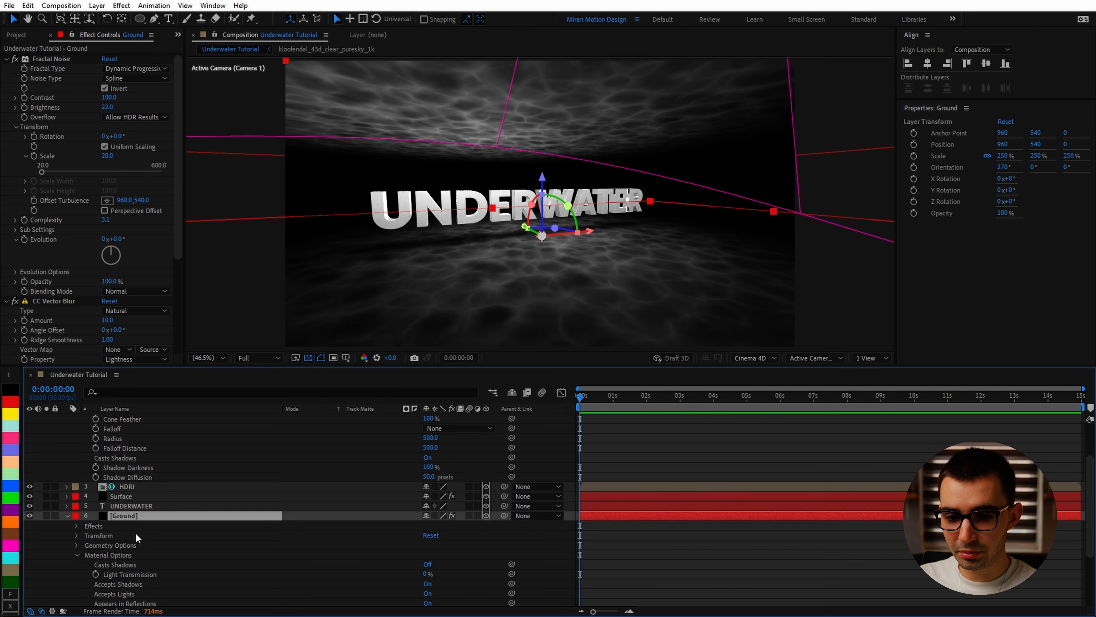
key(Return)
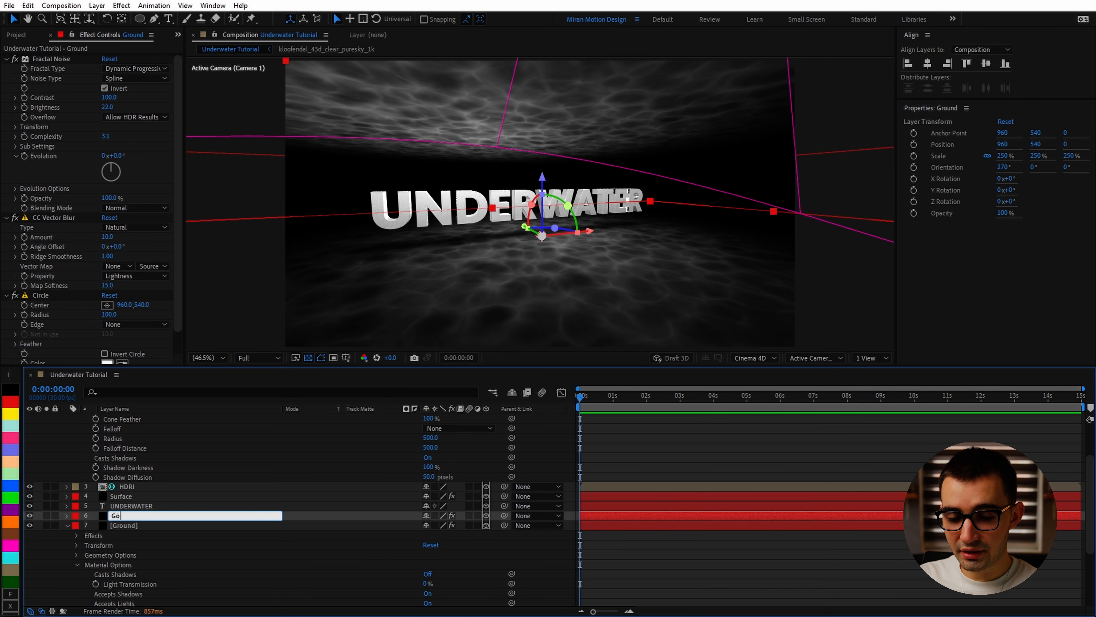
text(Caustics)
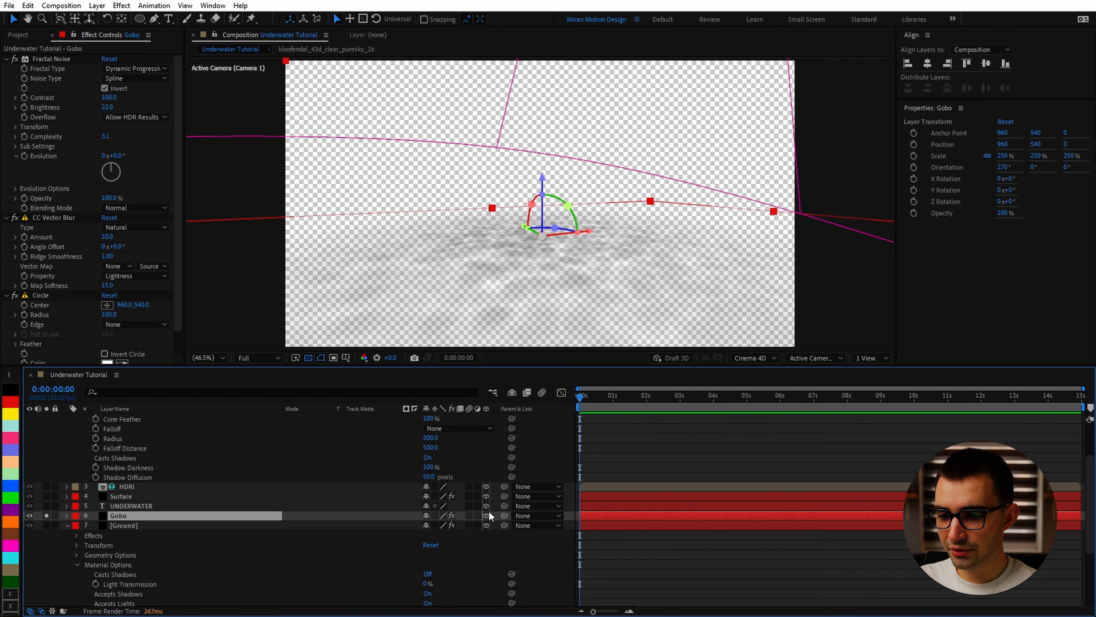
Make the soloed Gobo layer 2D and hide the transparency grid.
click(486, 515)
click(308, 357)
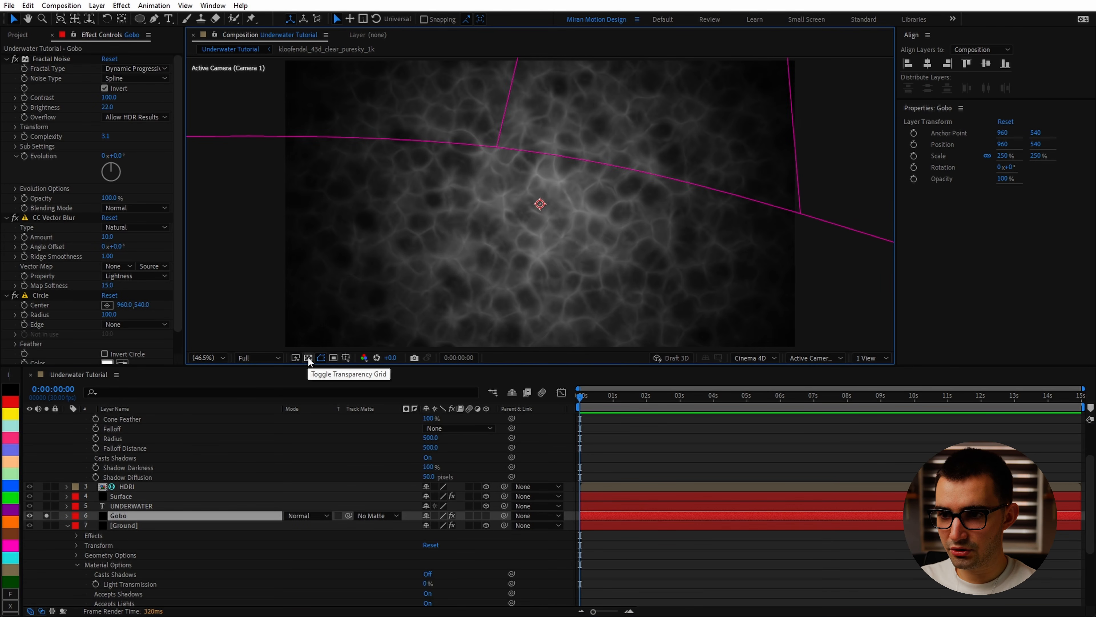
key(comma)
key(comma)
Set the Gobo layer's scale to 100% and delete its Circle effect.
key(s)
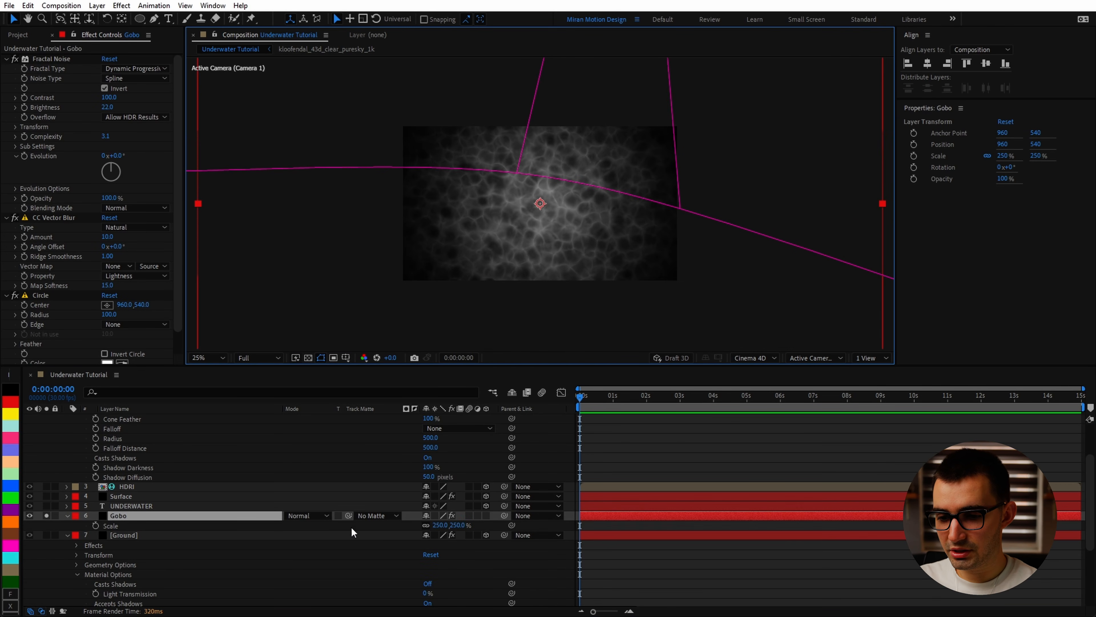
click(440, 525)
key(Return)
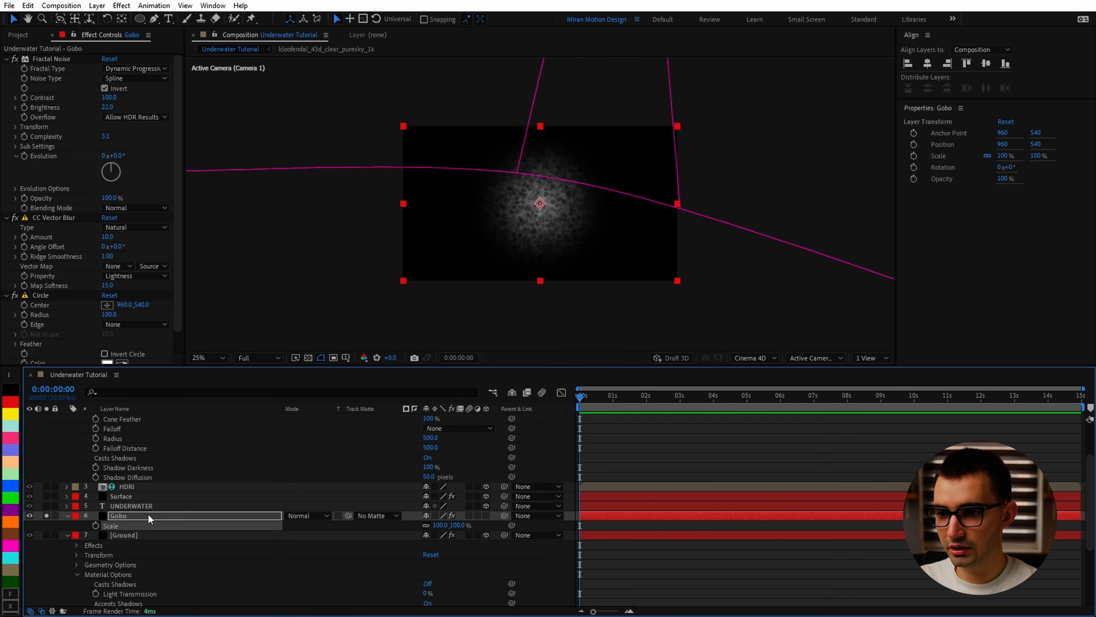
click(38, 296)
key(Delete)
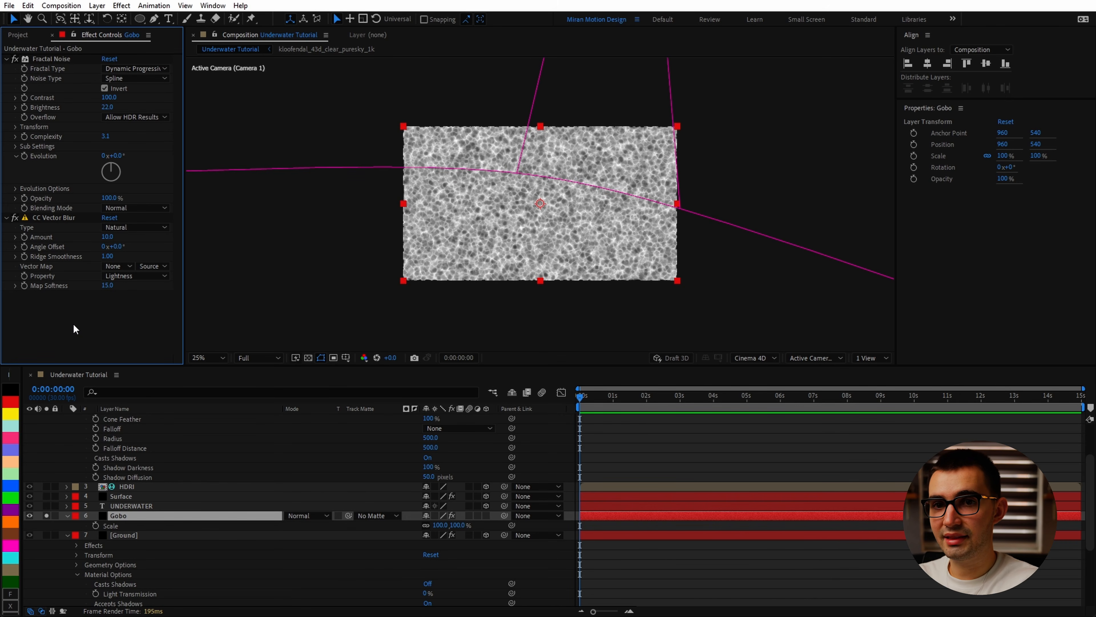
Set the Gobo layer's Fractal Noise random seed to 360 and its brightness to 0.
click(16, 189)
drag(103, 218, 137, 233)
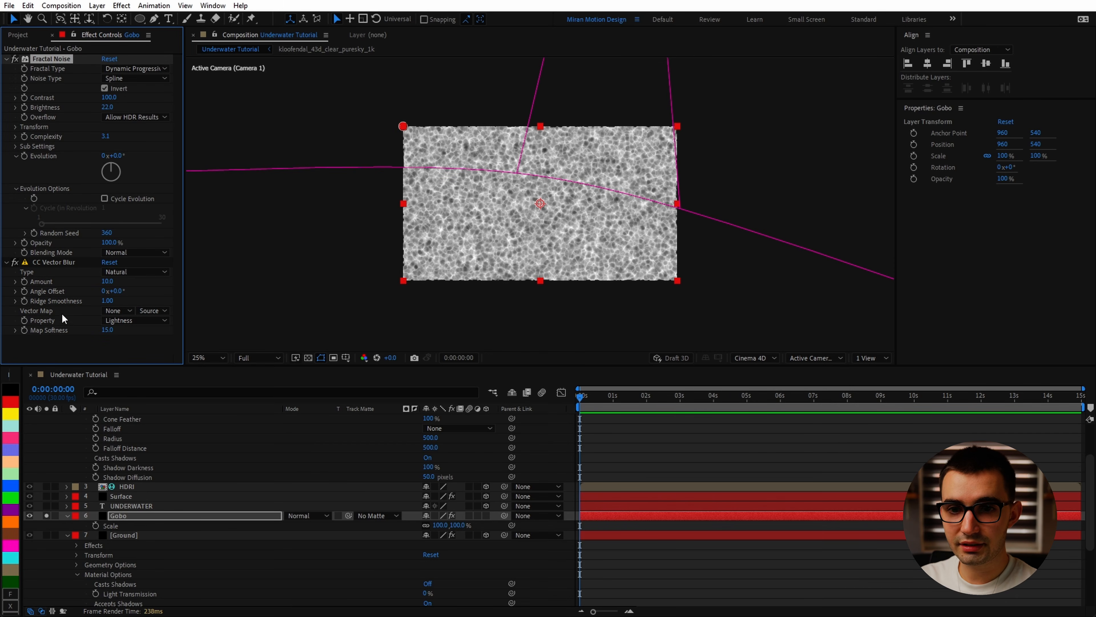
click(107, 106)
key(Return)
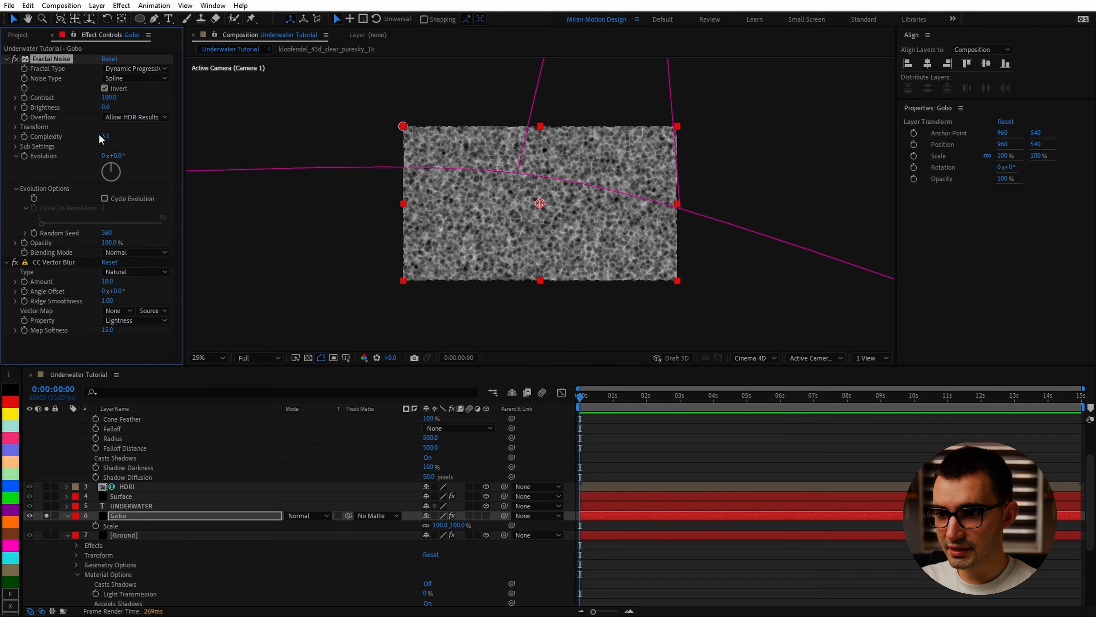
Set the Gobo's Fractal Noise transform scale to 10.
click(14, 127)
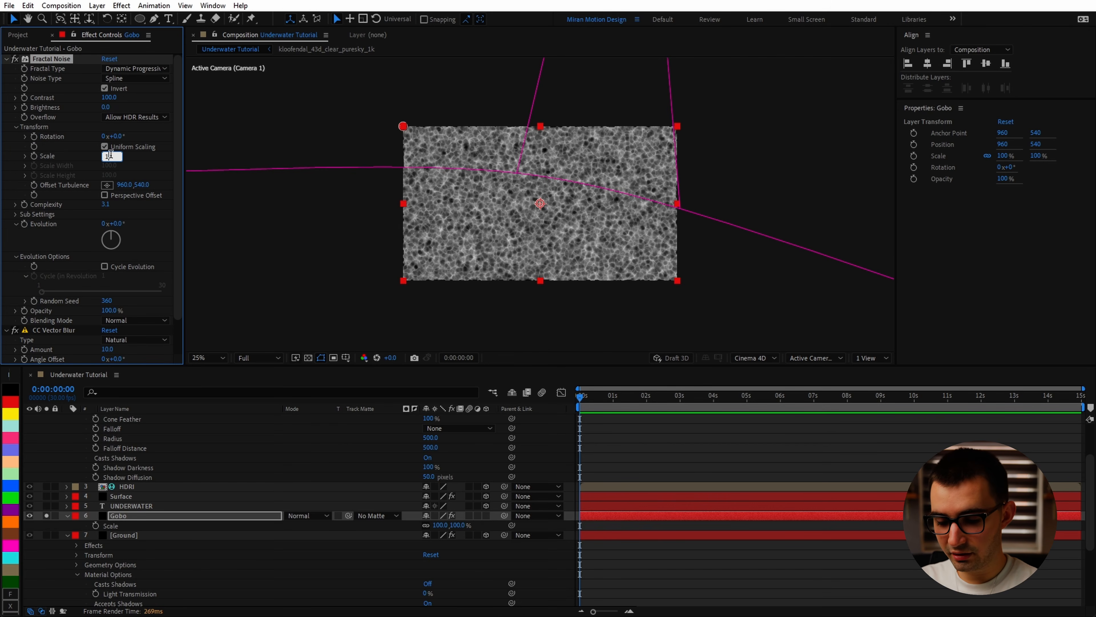
key(Return)
key(period)
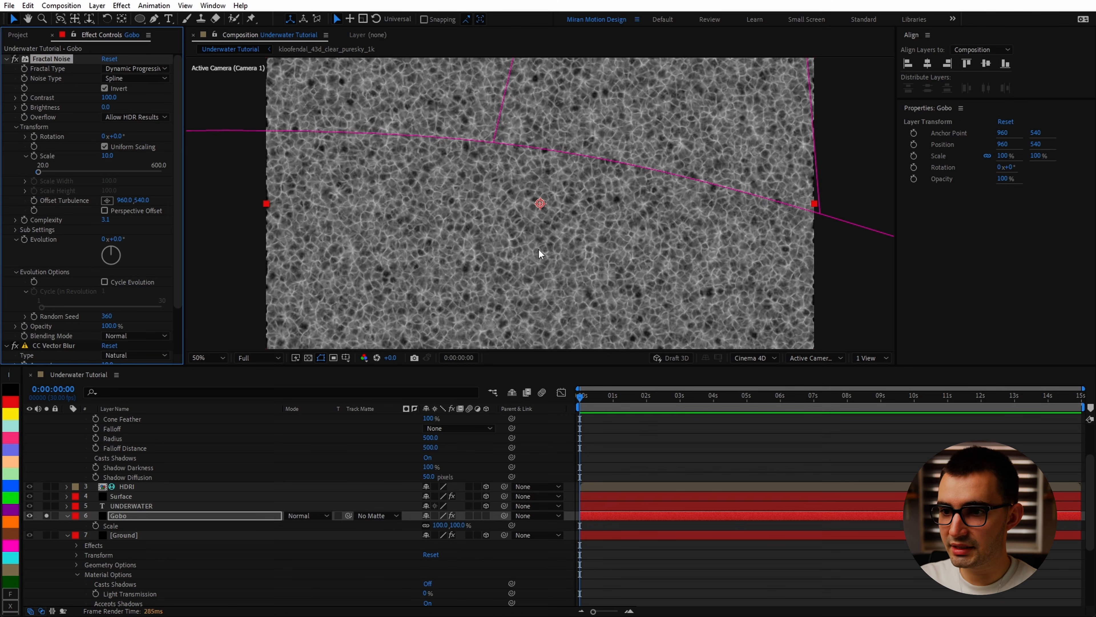
Add a Levels effect to the Gobo layer and raise its input black to 0.3137.
scroll(61, 320, down, 3)
key(ctrl+space)
text(levels)
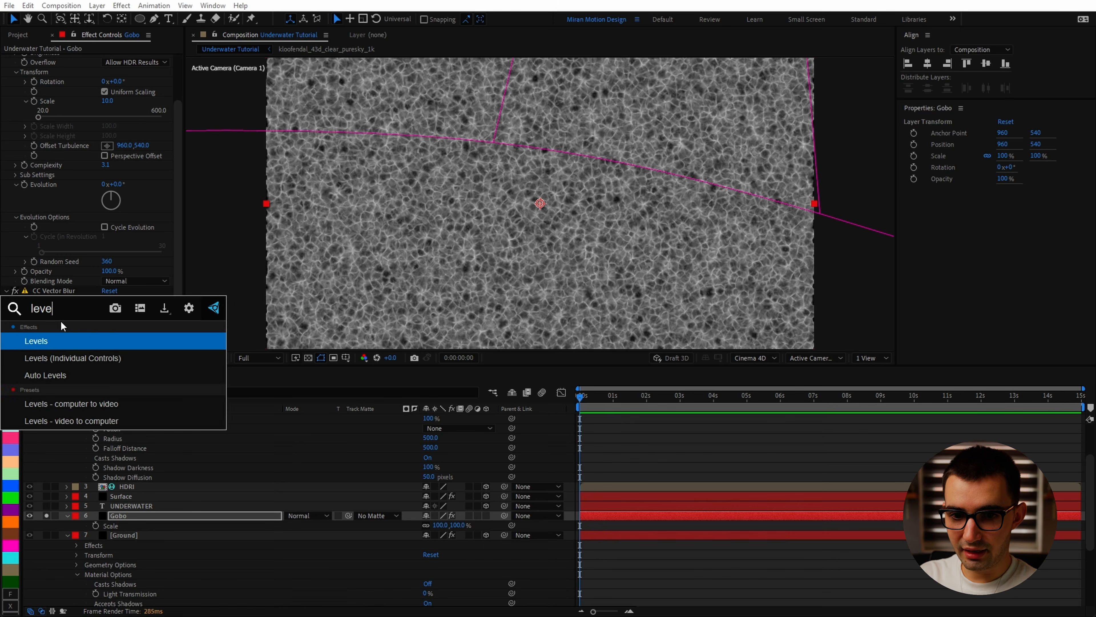
key(Return)
drag(34, 280, 79, 278)
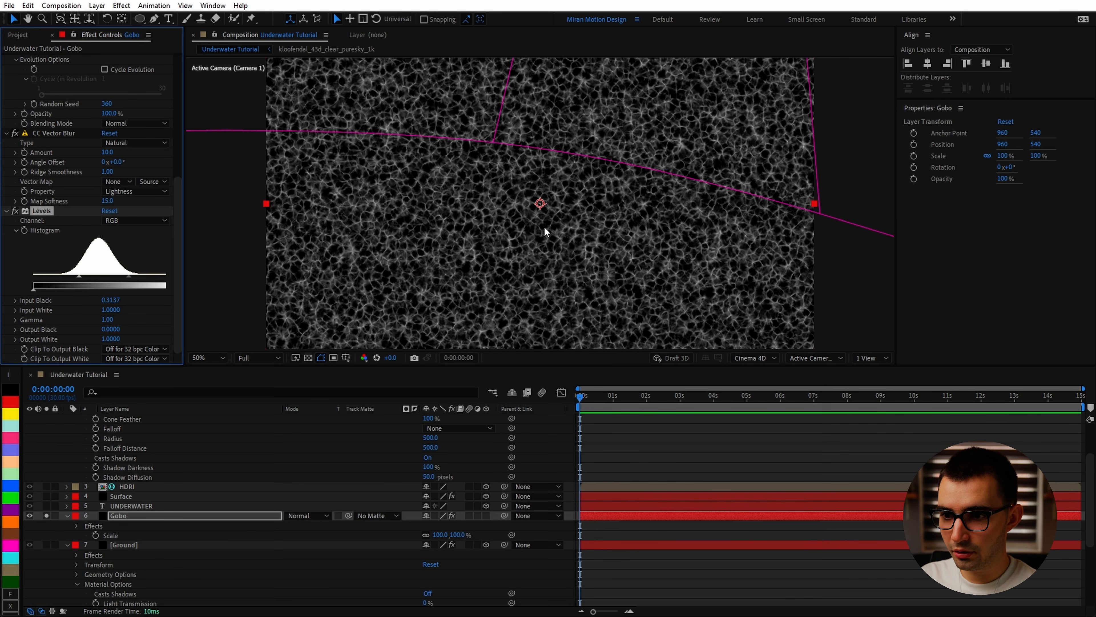
Add an Extract effect to the Gobo with black point about 113 and black softness 53, showing the transparency grid.
key(ctrl+space)
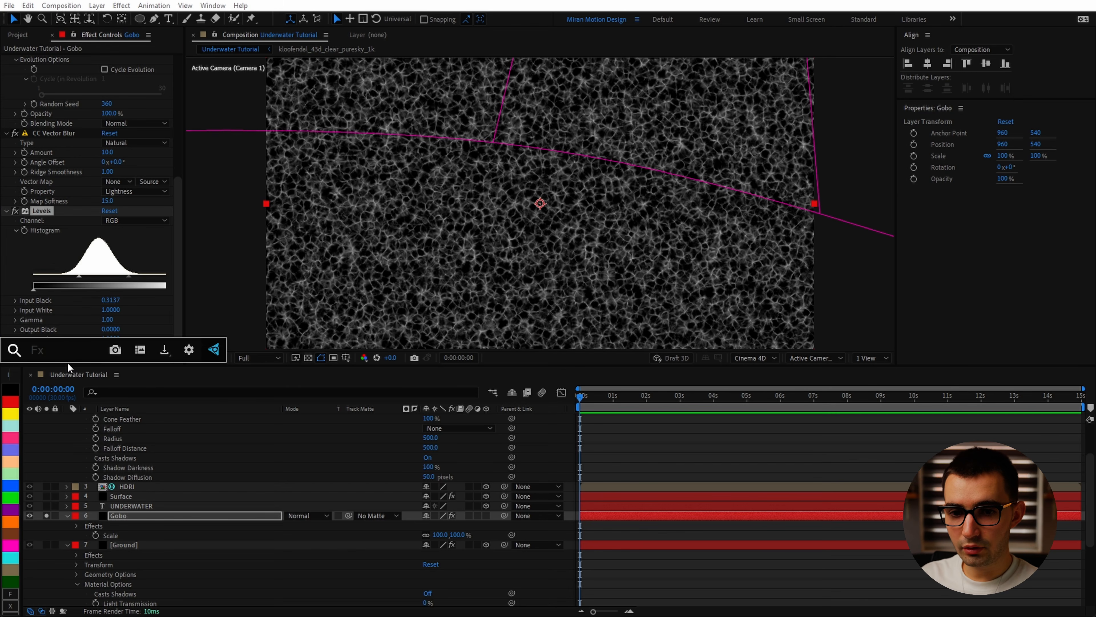
text(extract)
key(Return)
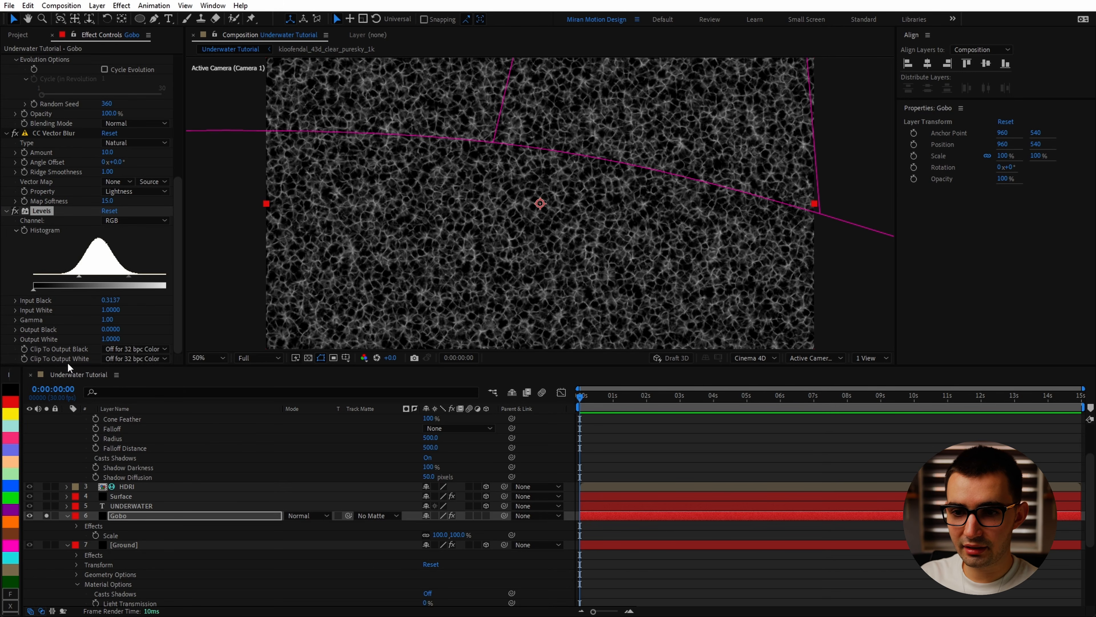
drag(31, 294, 74, 293)
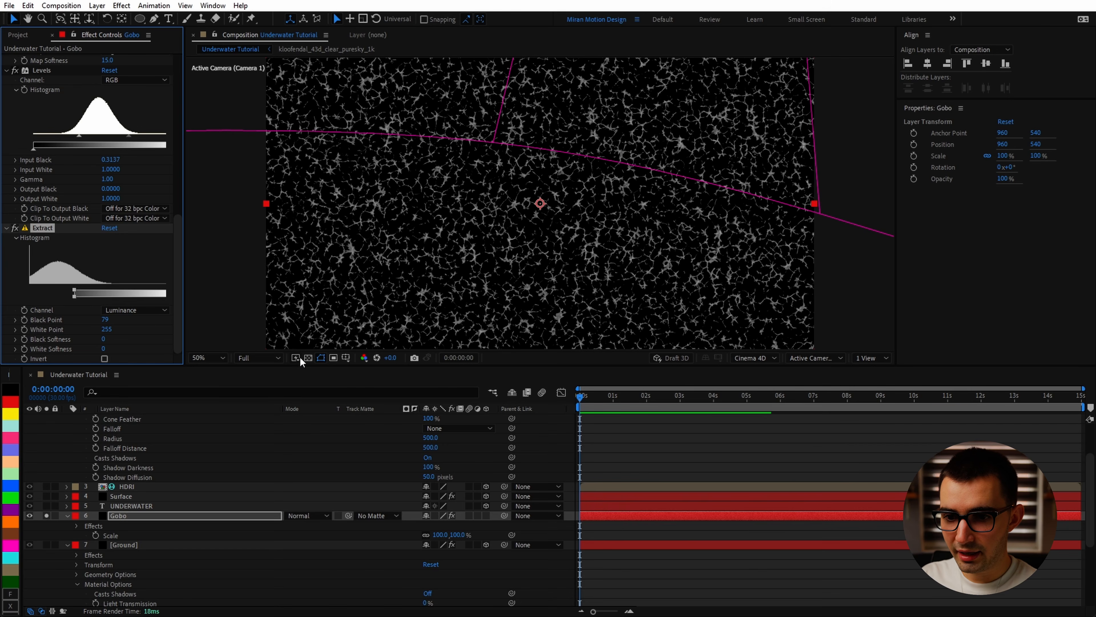
click(308, 358)
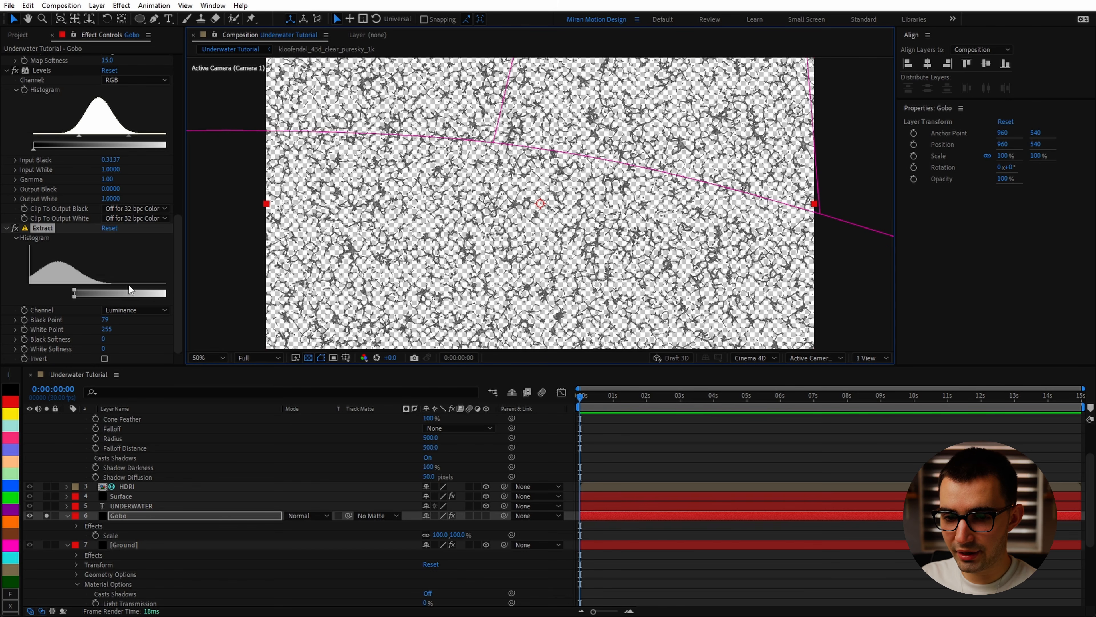
mouse_move(75, 294)
mouse_down()
mouse_move(42, 300)
mouse_move(94, 290)
mouse_move(62, 299)
mouse_up()
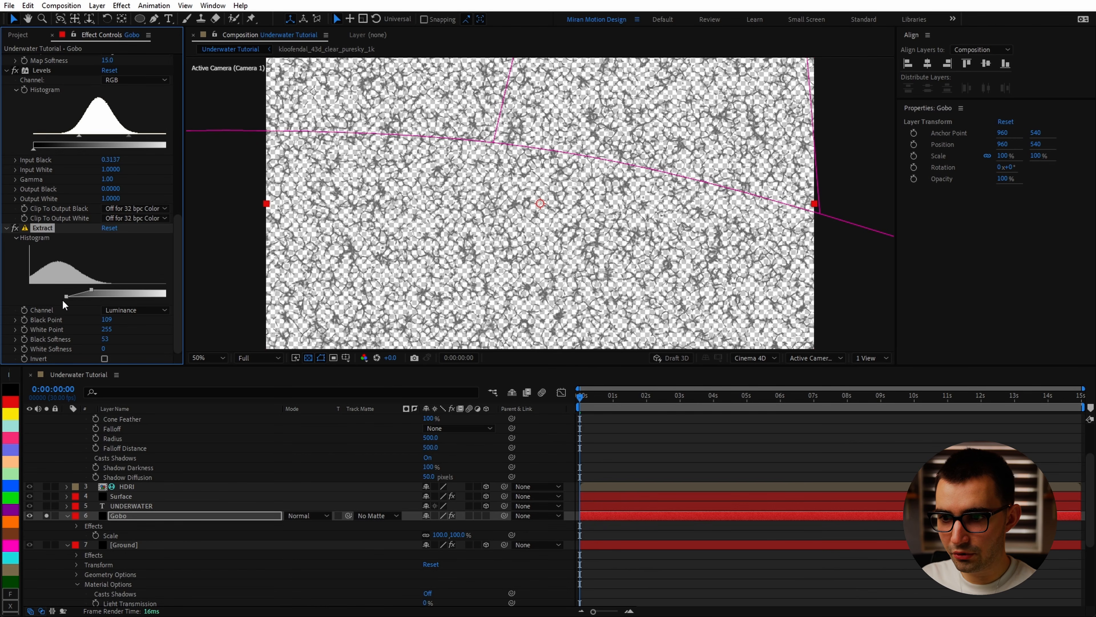
Make the Gobo layer 3D and unsolo it, then collapse the Ground layer's properties.
click(485, 515)
click(211, 519)
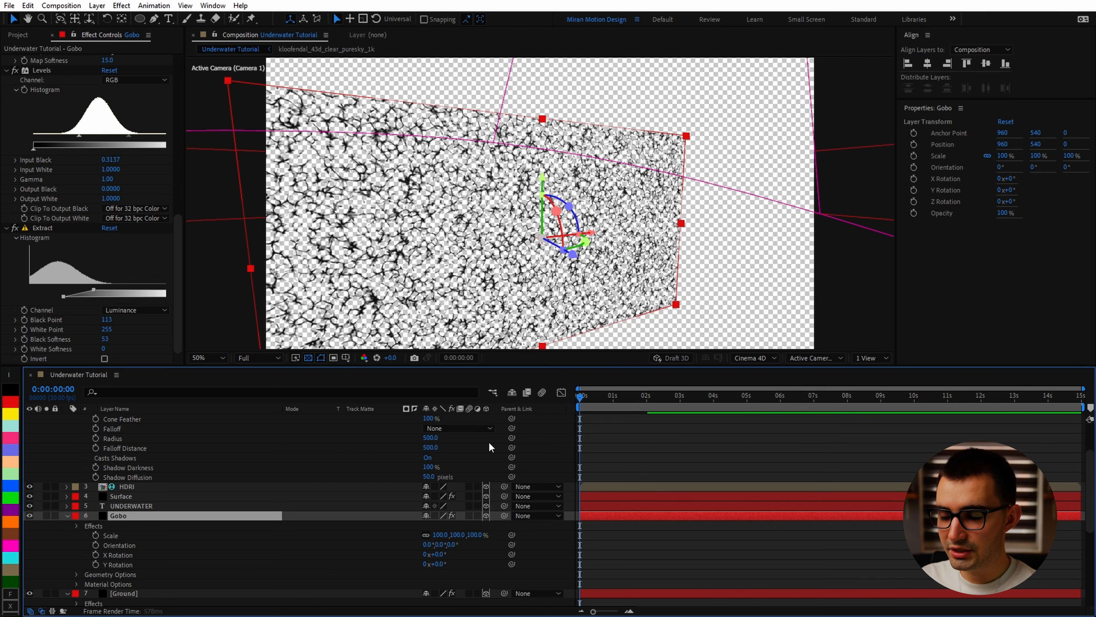
scroll(248, 525, down, 3)
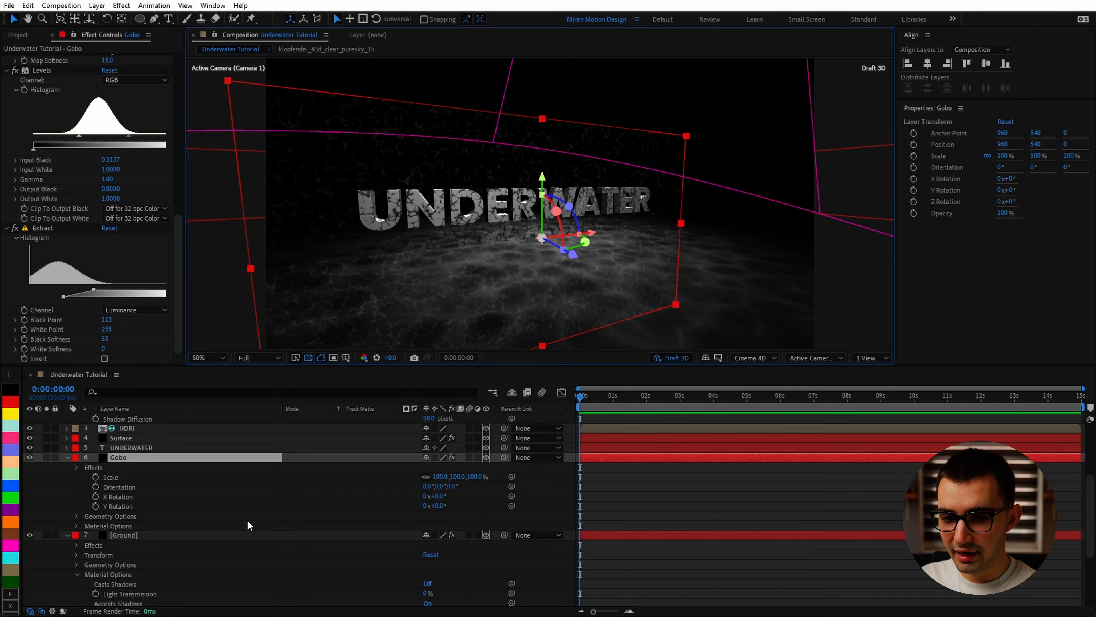
click(68, 535)
Parent the Gobo layer to Spot Light 1, snapping it to the light's position.
scroll(129, 513, up, 3)
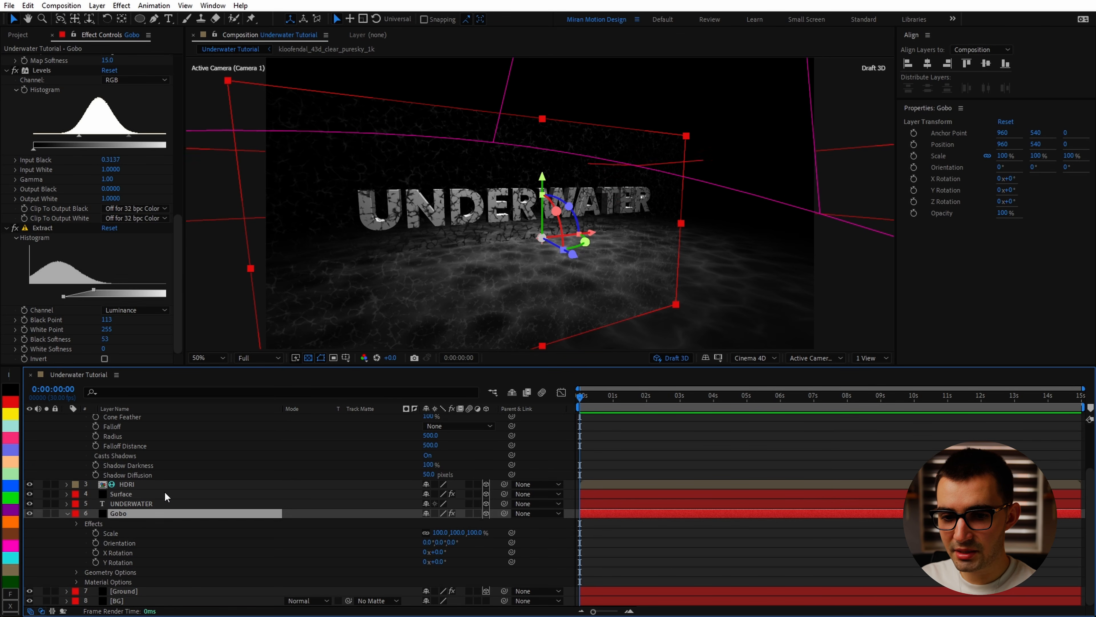
scroll(137, 438, up, 3)
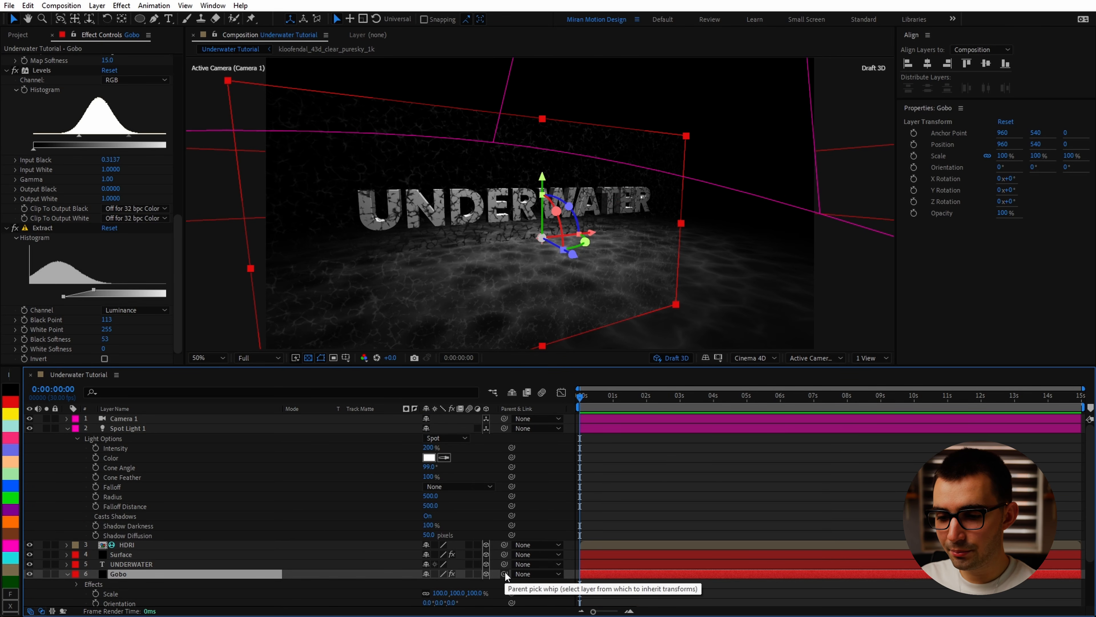
drag(504, 574, 650, 428)
key(comma)
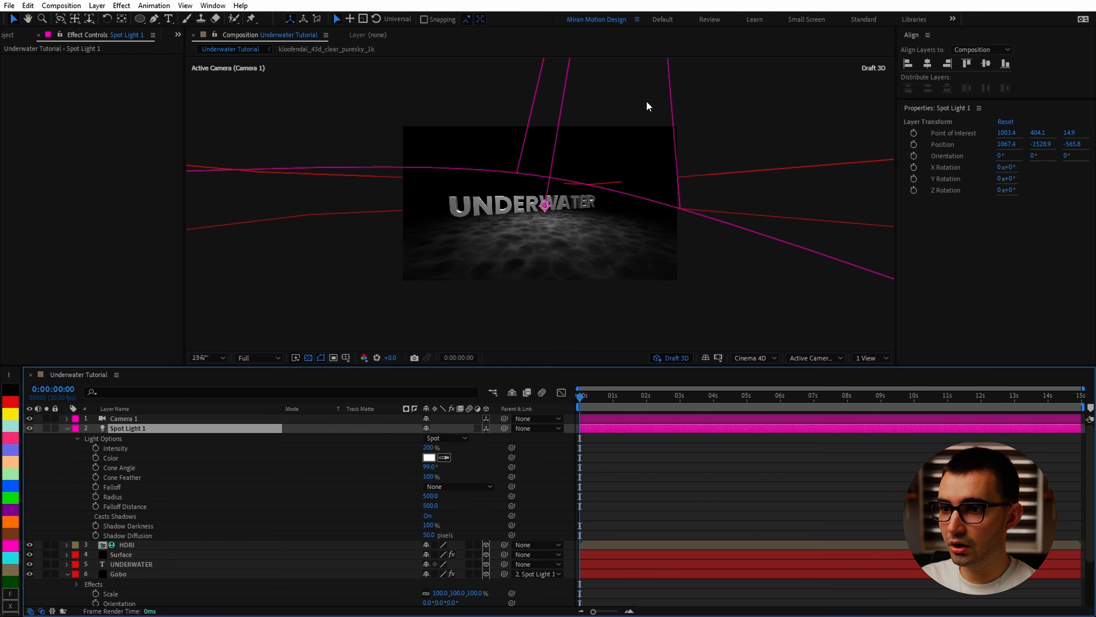
Hide the UNDERWATER text layer and view the Gobo and spot light from another angle.
key(c)
click(125, 574)
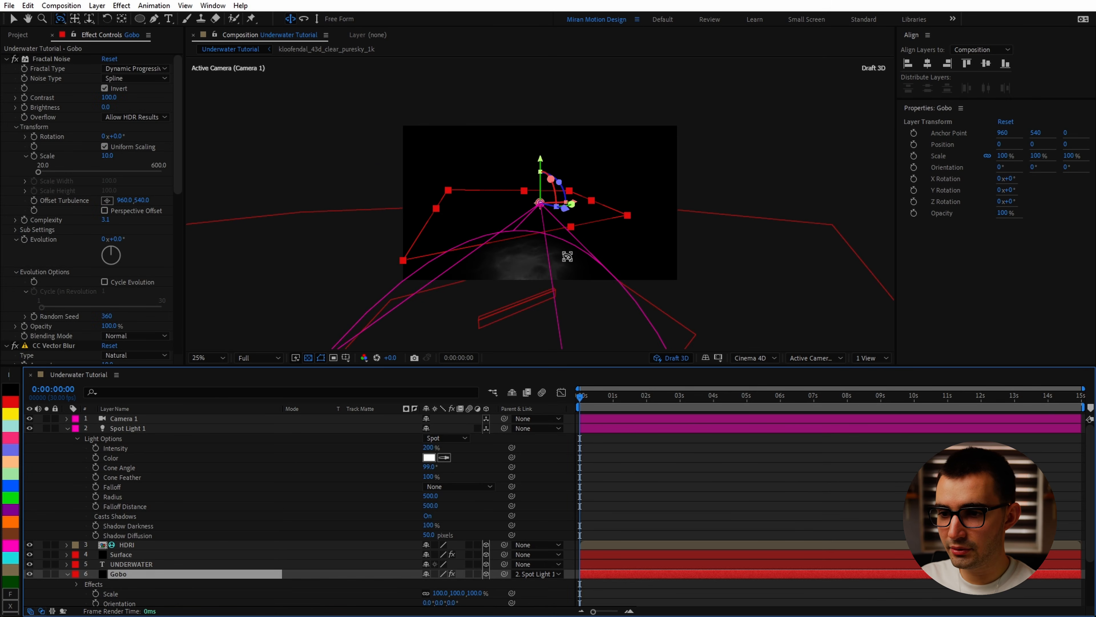
drag(557, 246, 592, 233)
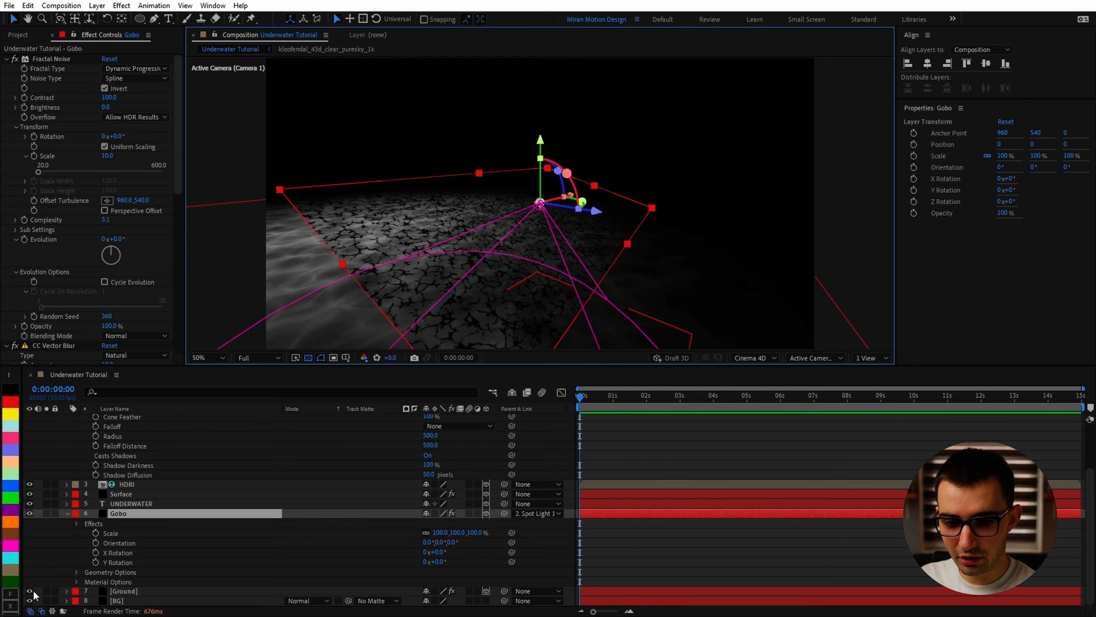
click(30, 503)
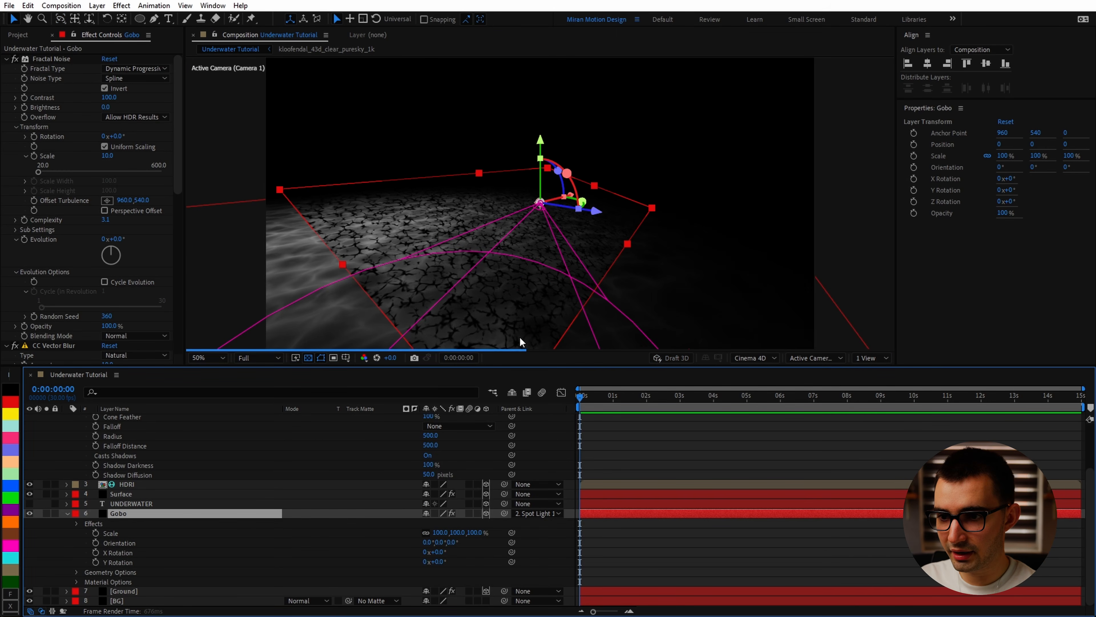
key(comma)
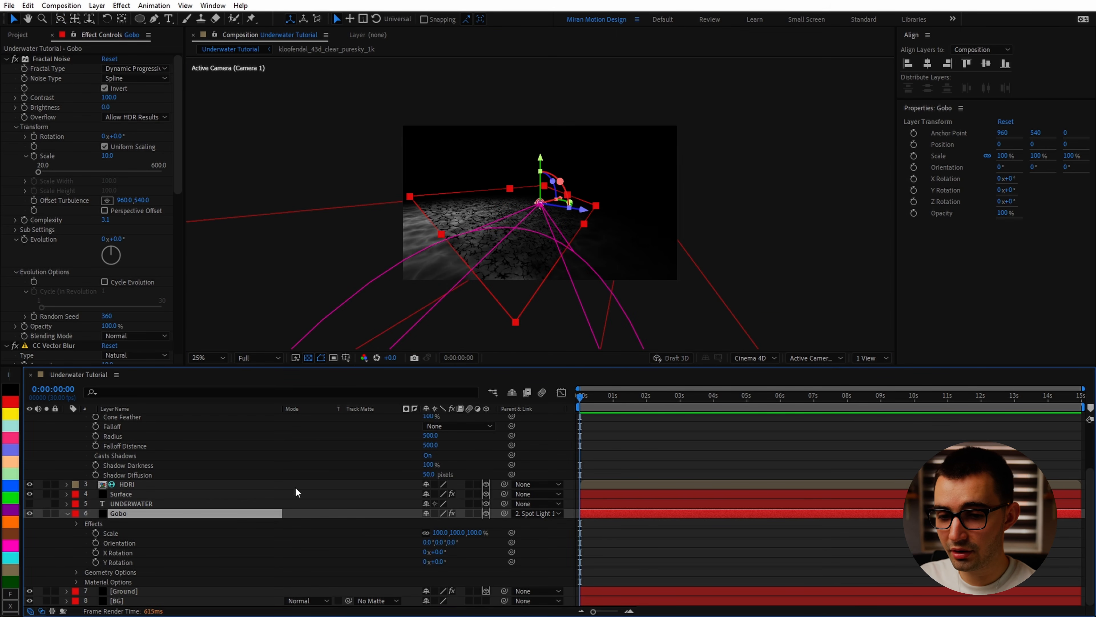
Move the Gobo layer along its Z position to 248, away from the spot light.
key(p)
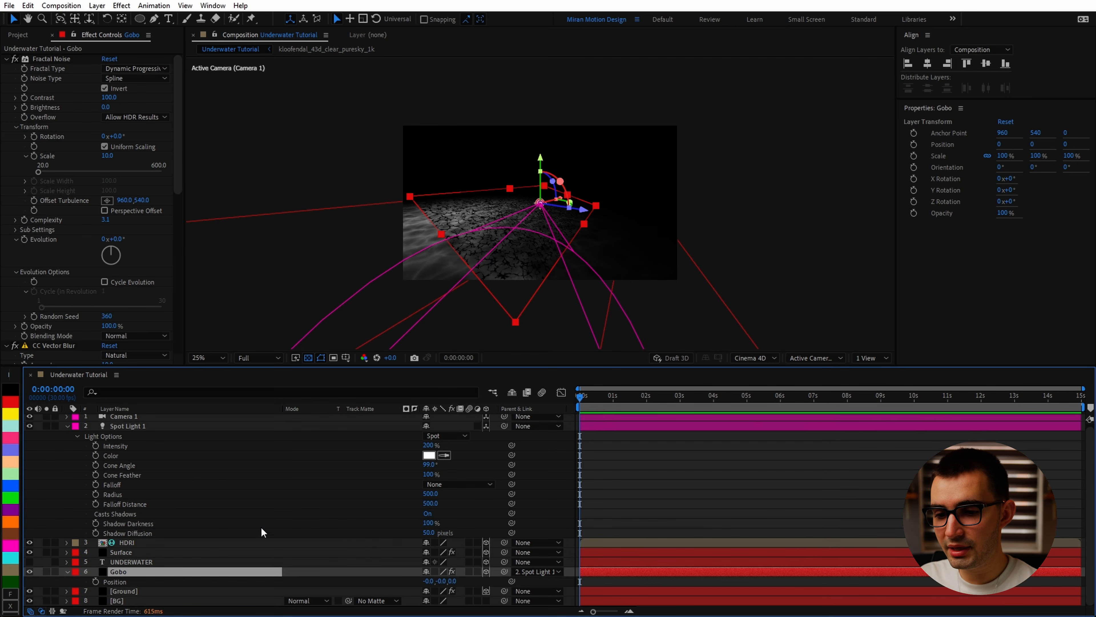
drag(454, 584, 574, 583)
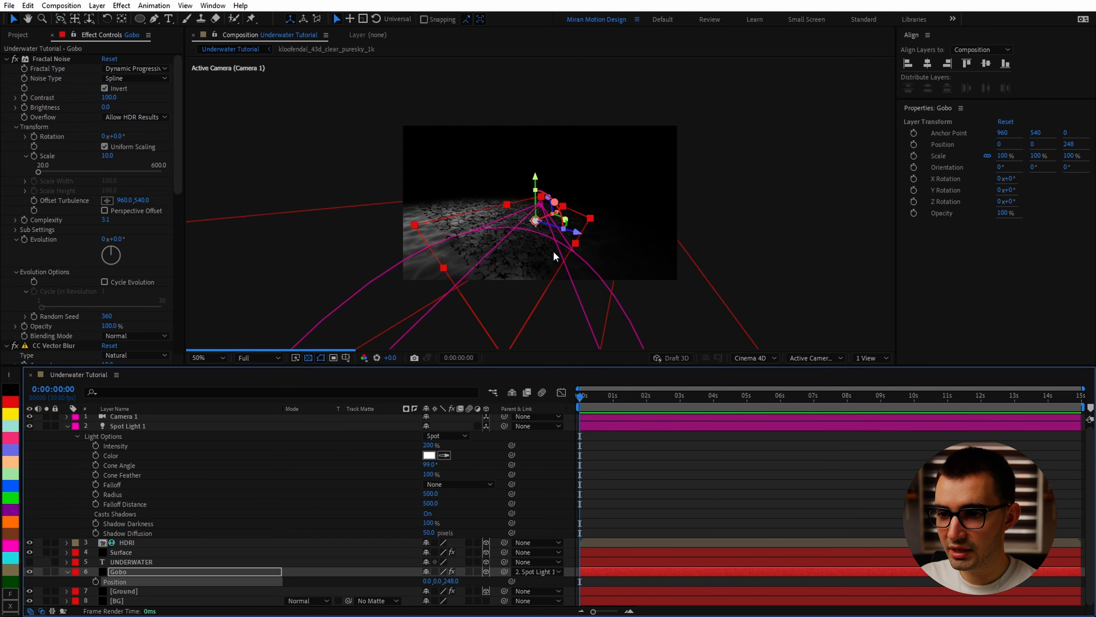
scroll(555, 264, up, 2)
key(1)
mouse_move(556, 271)
mouse_down()
mouse_move(607, 237)
mouse_move(557, 276)
mouse_up()
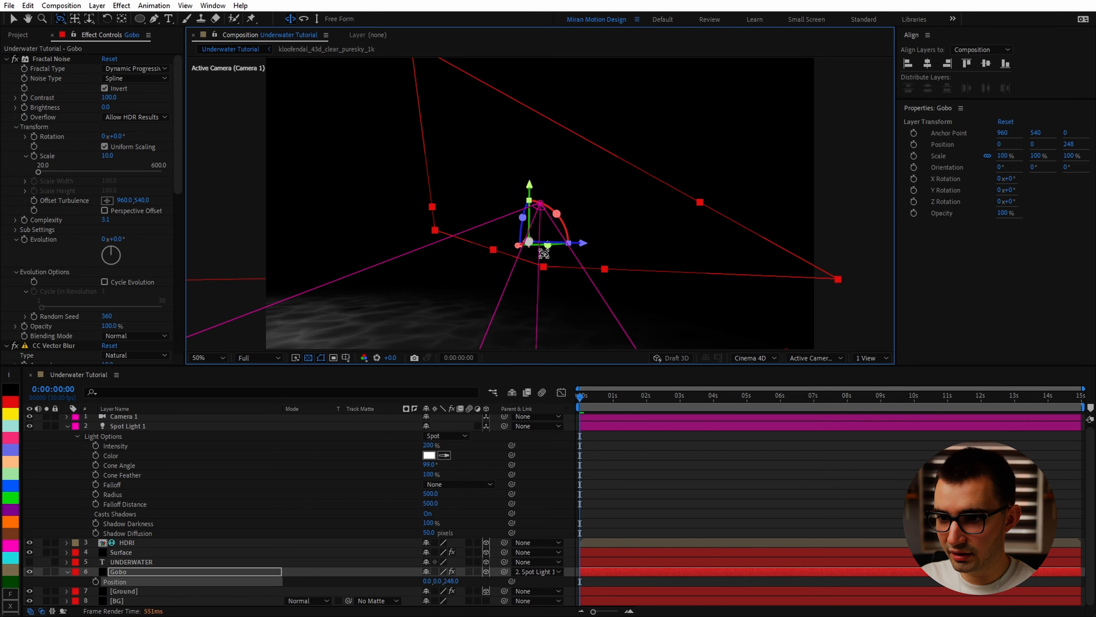
Set the Gobo layer's scale to 2% on all axes.
key(v)
key(s)
click(475, 581)
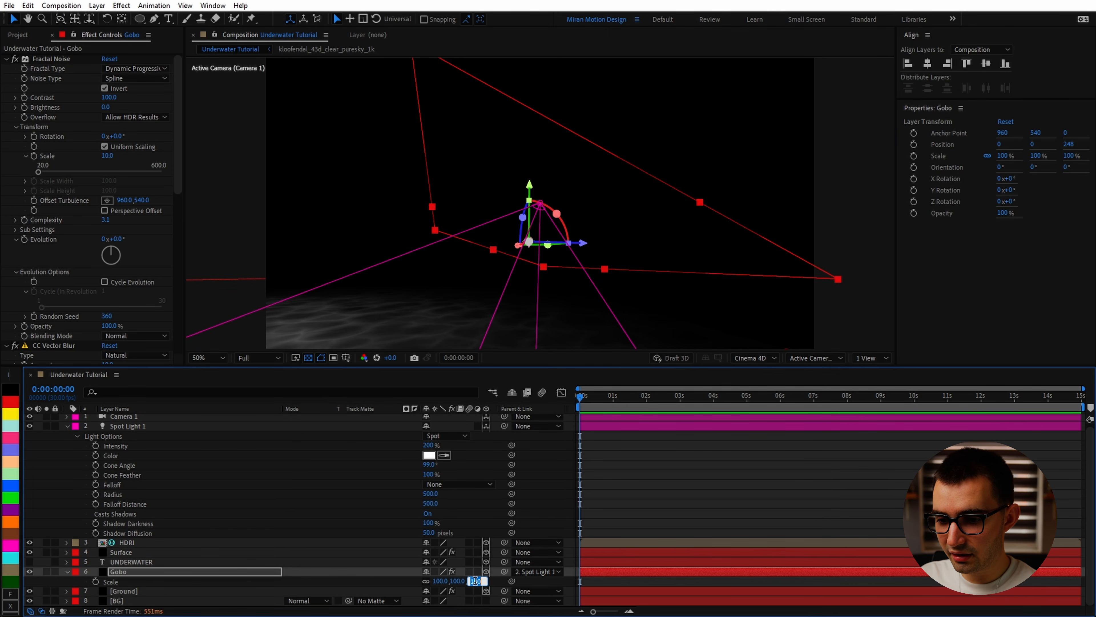
text(2)
key(Return)
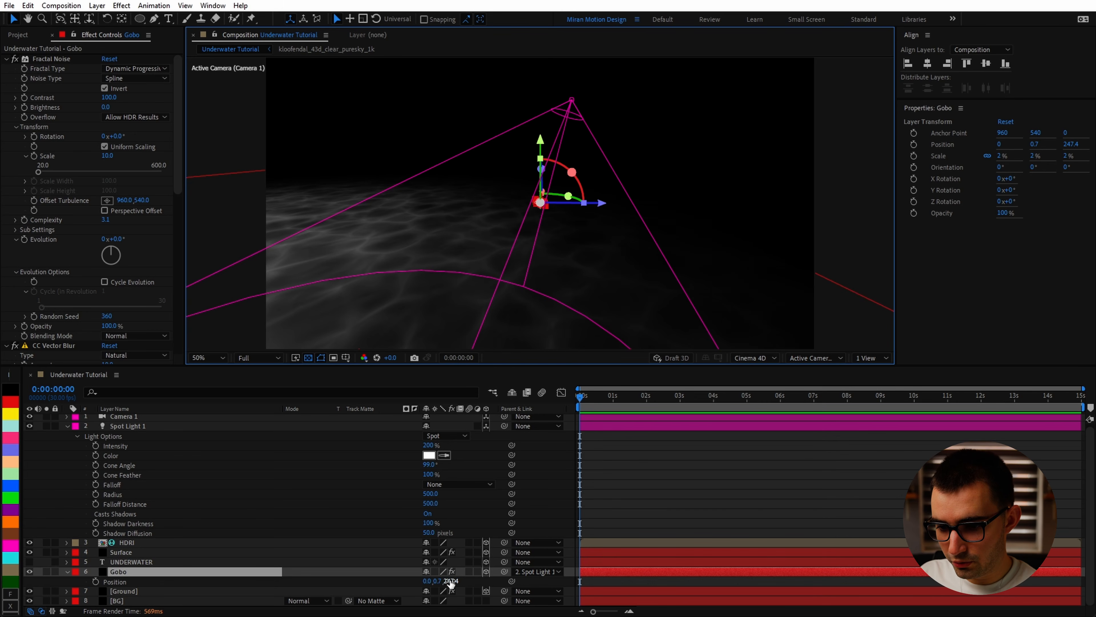
Bring the Gobo close to the spot light at Z position 24.4 and set its scale to 4%.
drag(450, 583, 359, 615)
click(448, 582)
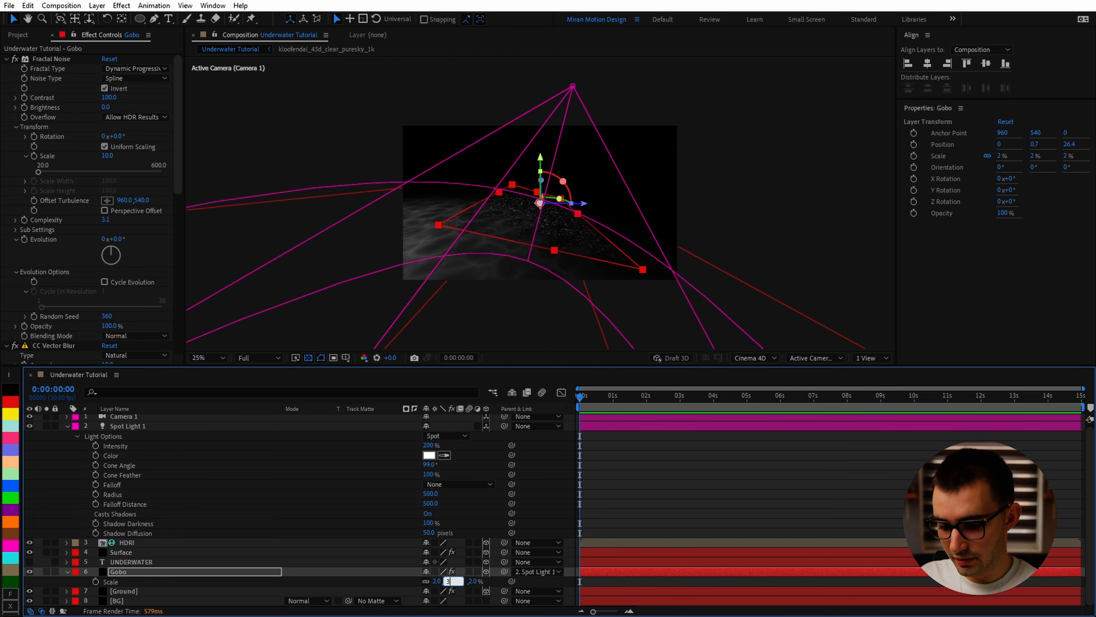
text(3)
key(Return)
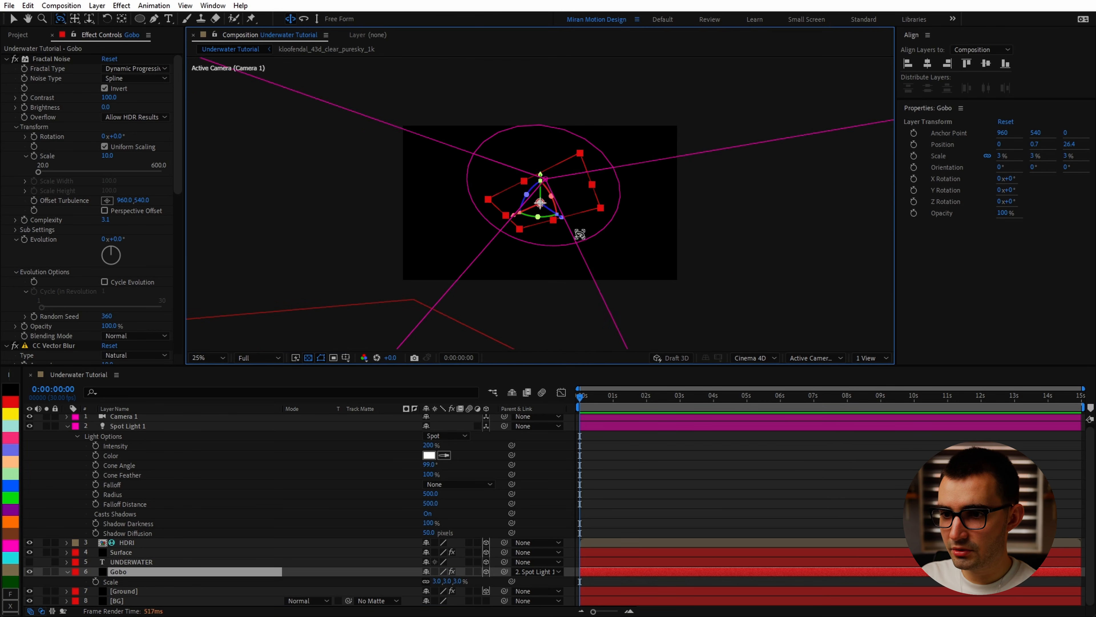
drag(580, 235, 594, 250)
mouse_move(599, 195)
mouse_down()
mouse_move(597, 214)
mouse_move(615, 178)
mouse_up()
click(456, 581)
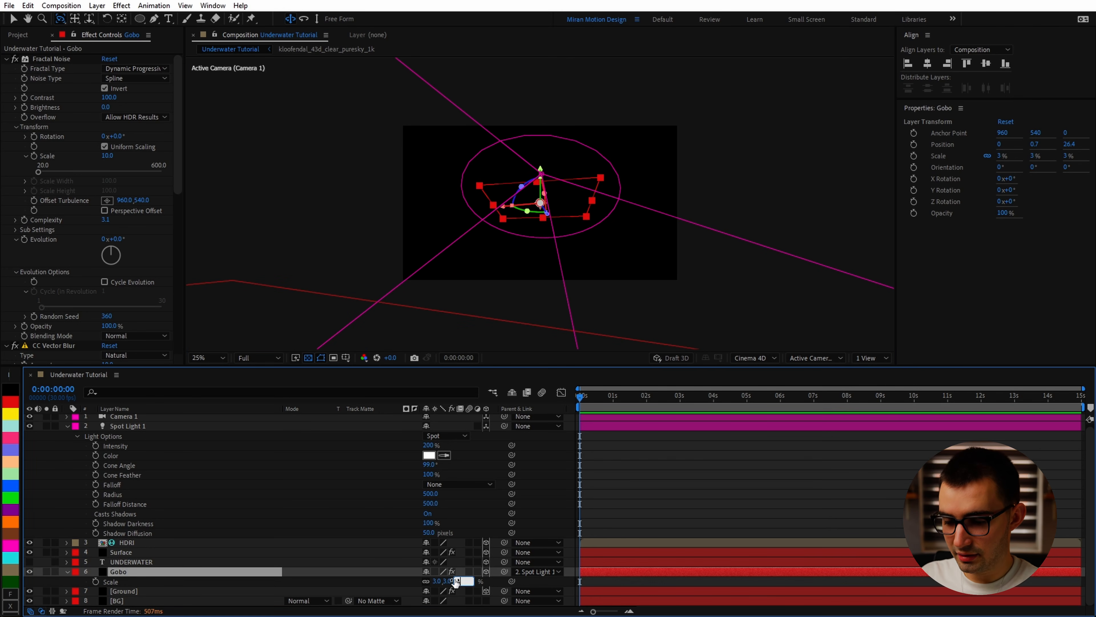
key(Return)
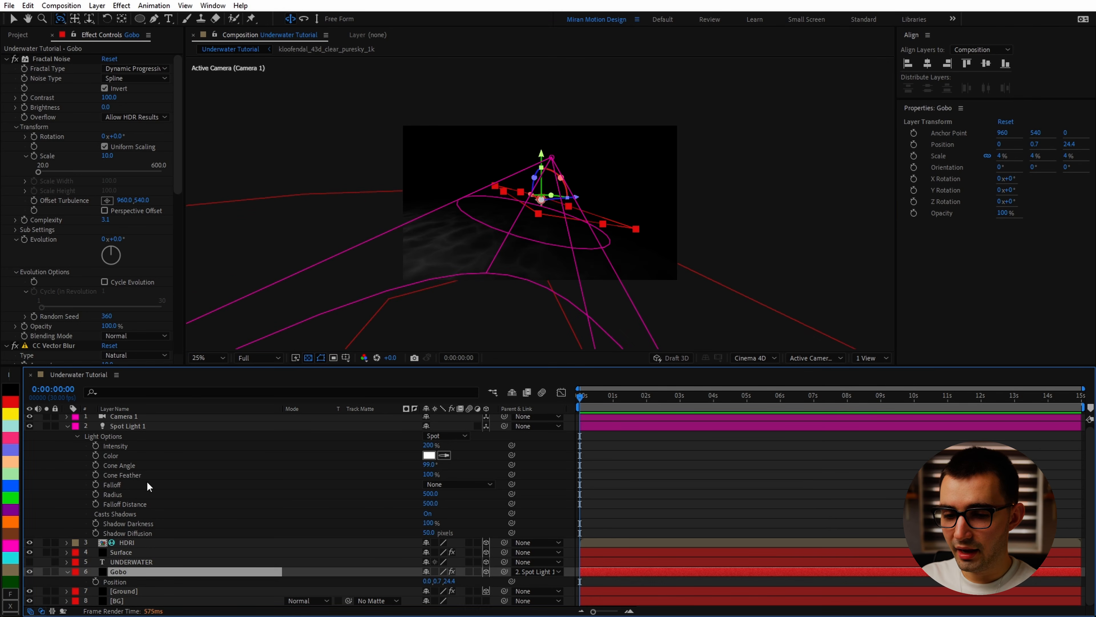
Reset and orbit Camera 1 to an angled view of the scene with the UNDERWATER layer shown again.
click(151, 417)
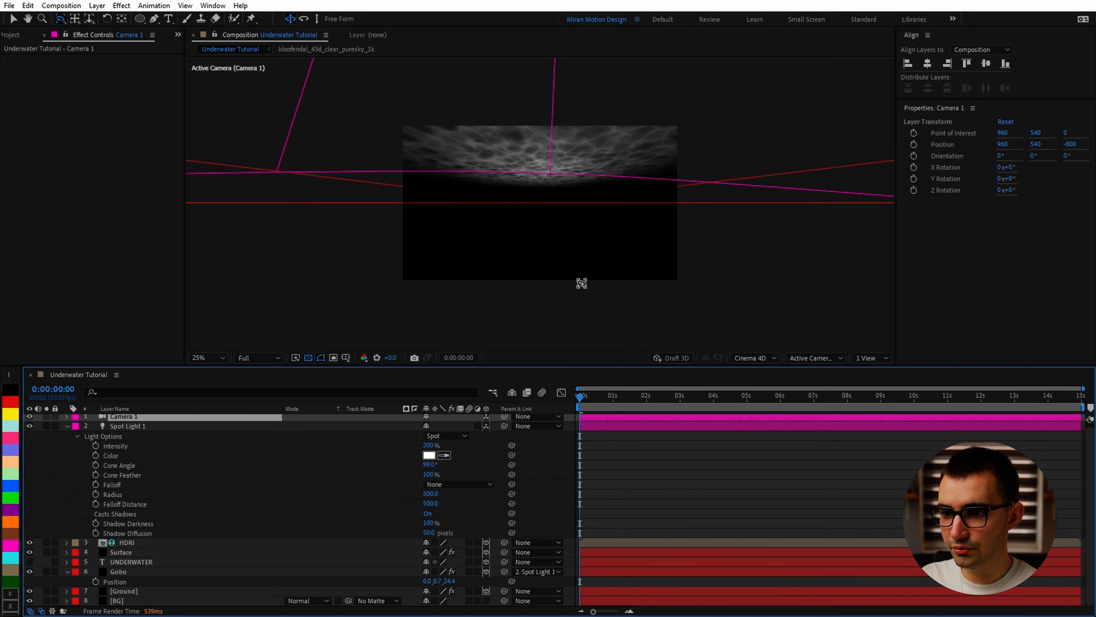
drag(582, 209, 575, 218)
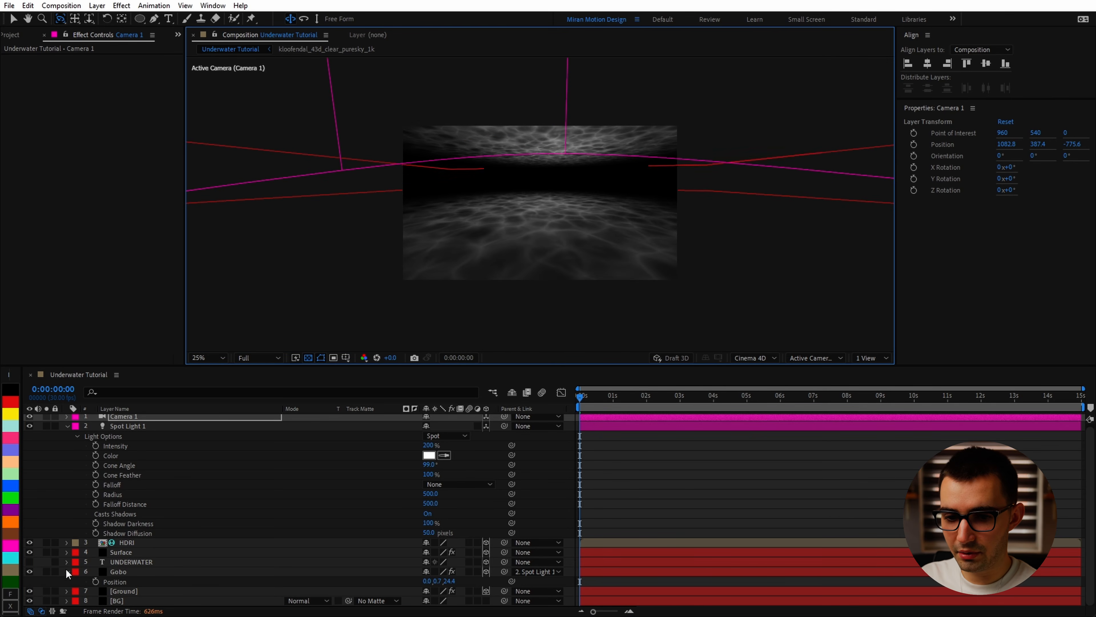
click(28, 562)
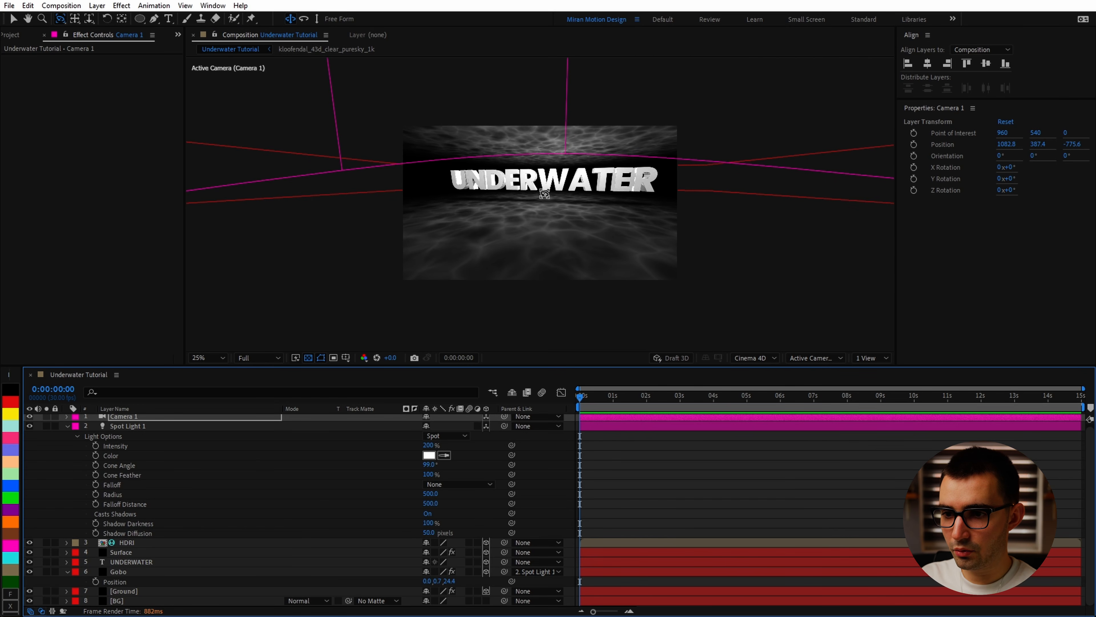
click(120, 562)
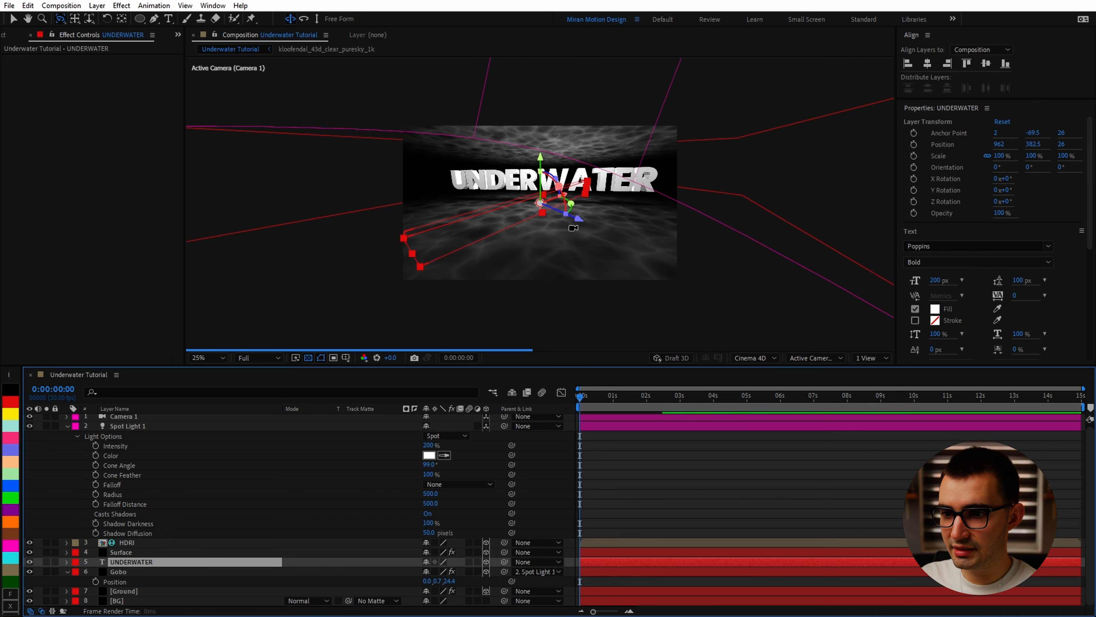
drag(573, 227, 558, 224)
Set Spot Light 1's shadow darkness to 200%.
click(134, 426)
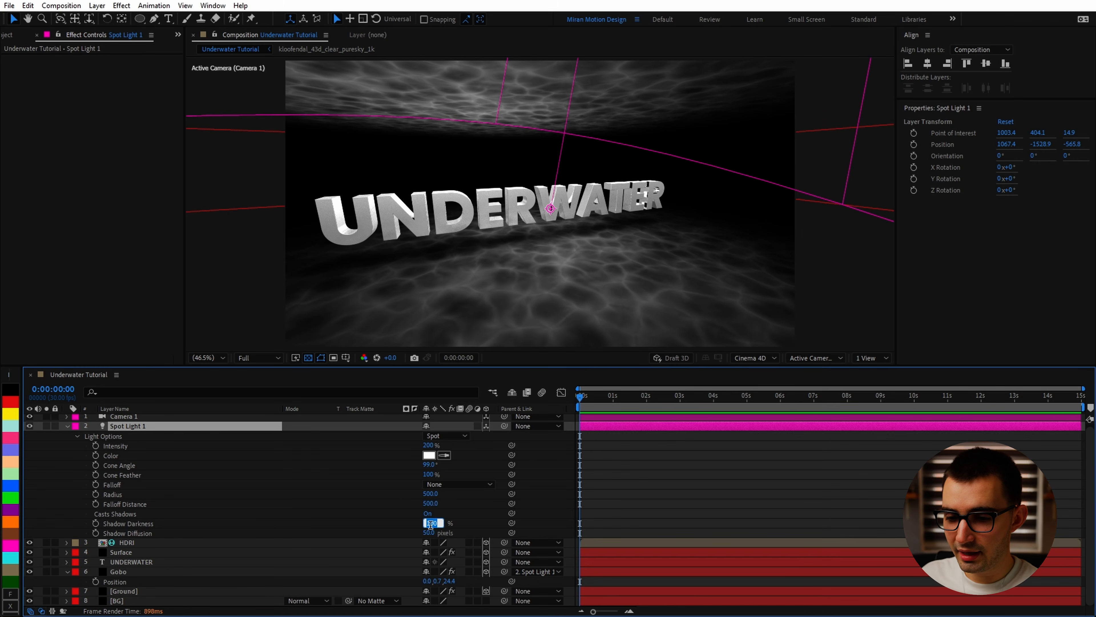
text(200)
key(Return)
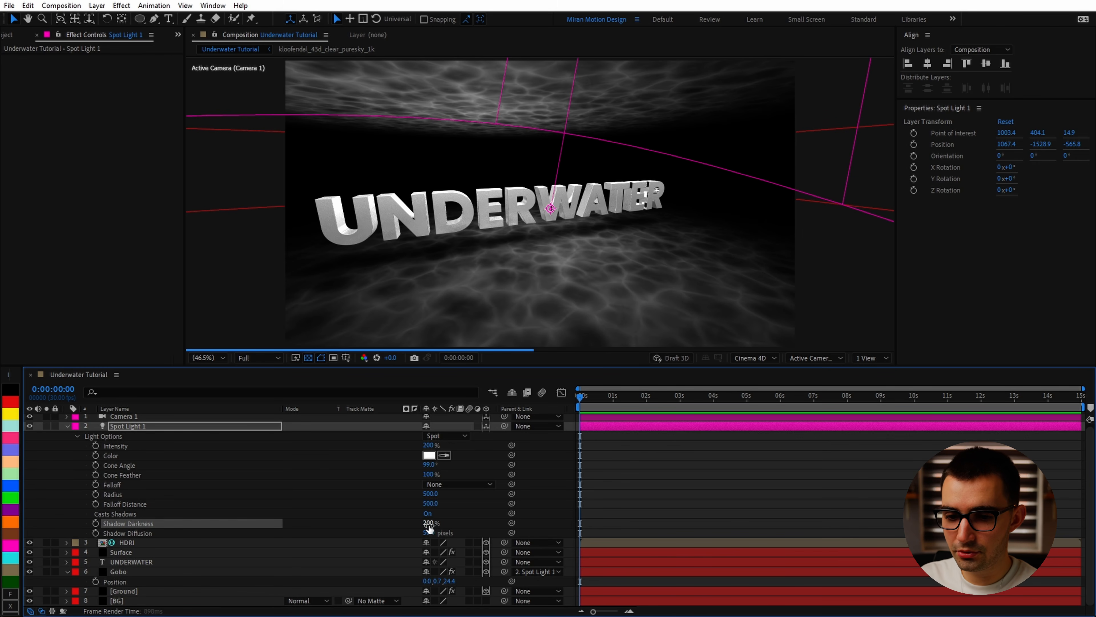
Set the spot light's shadow diffusion to 0 pixels and turn on Casts Shadows for the Gobo layer.
drag(429, 534, 277, 550)
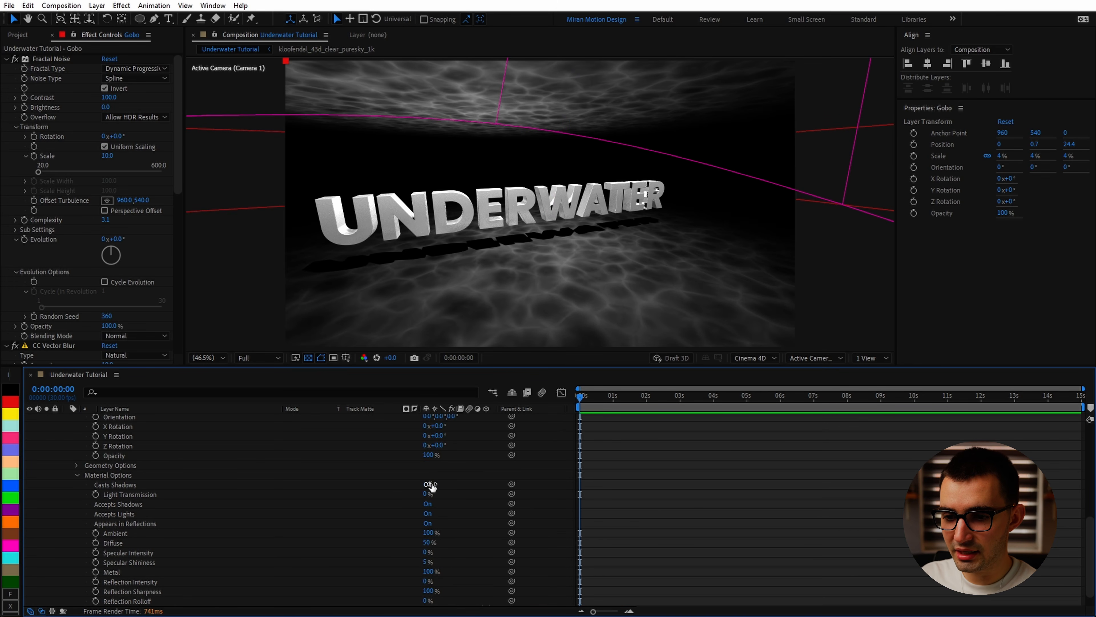
scroll(431, 485, up, 6)
scroll(452, 533, down, 1)
click(427, 572)
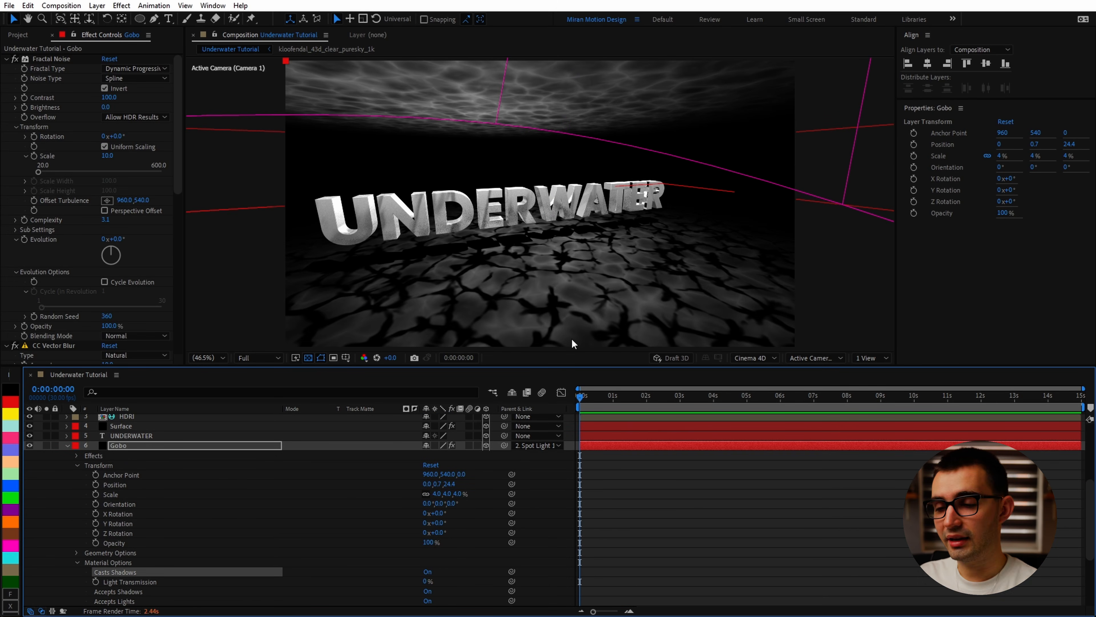
Set the spot light's shadow diffusion to 50 pixels.
scroll(367, 505, up, 3)
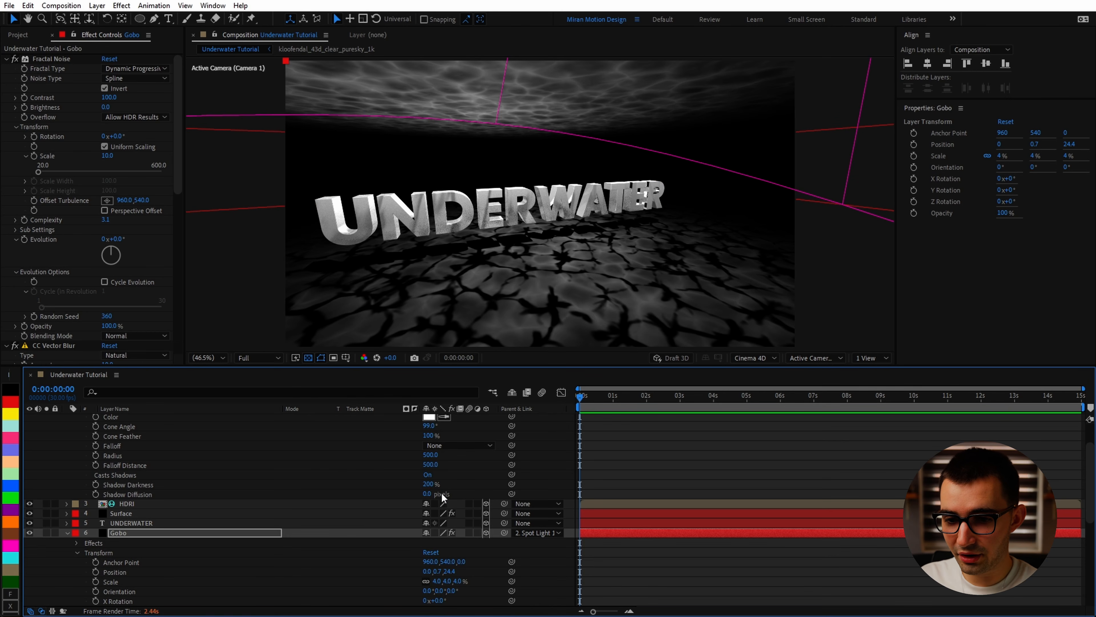
click(432, 493)
text(5)
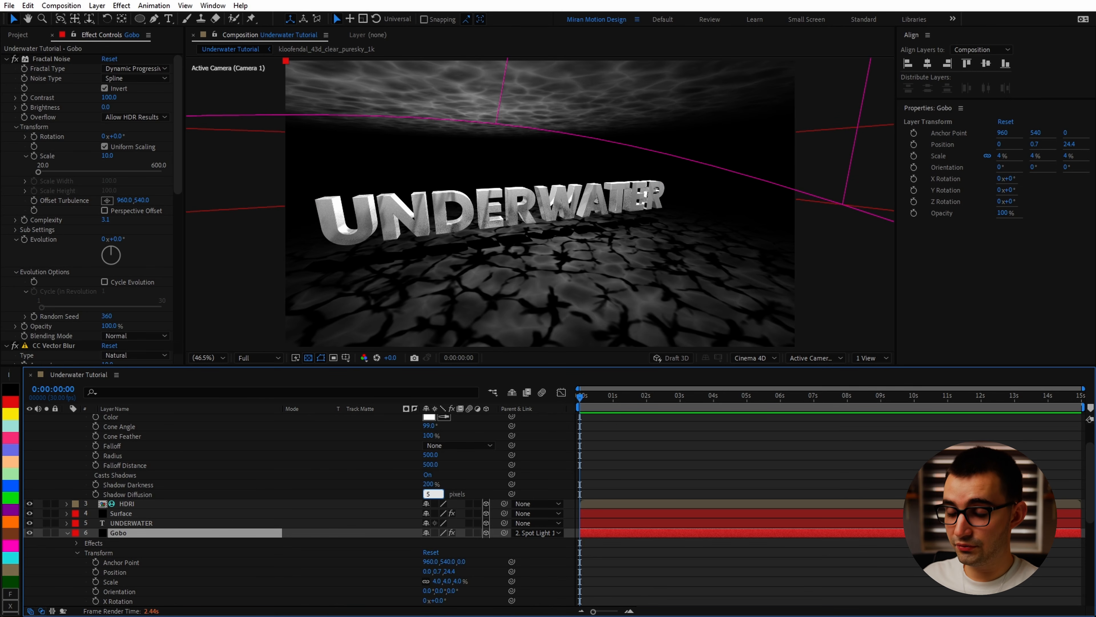
text(0)
key(Return)
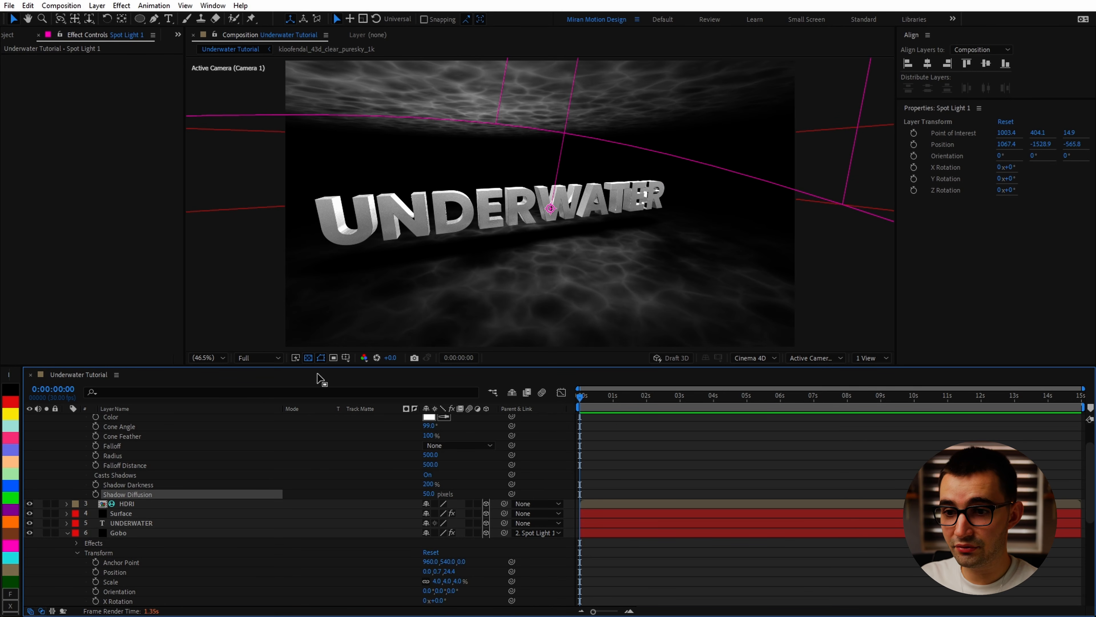
Compare the scene with the Gobo layer hidden and shown.
scroll(91, 447, up, 2)
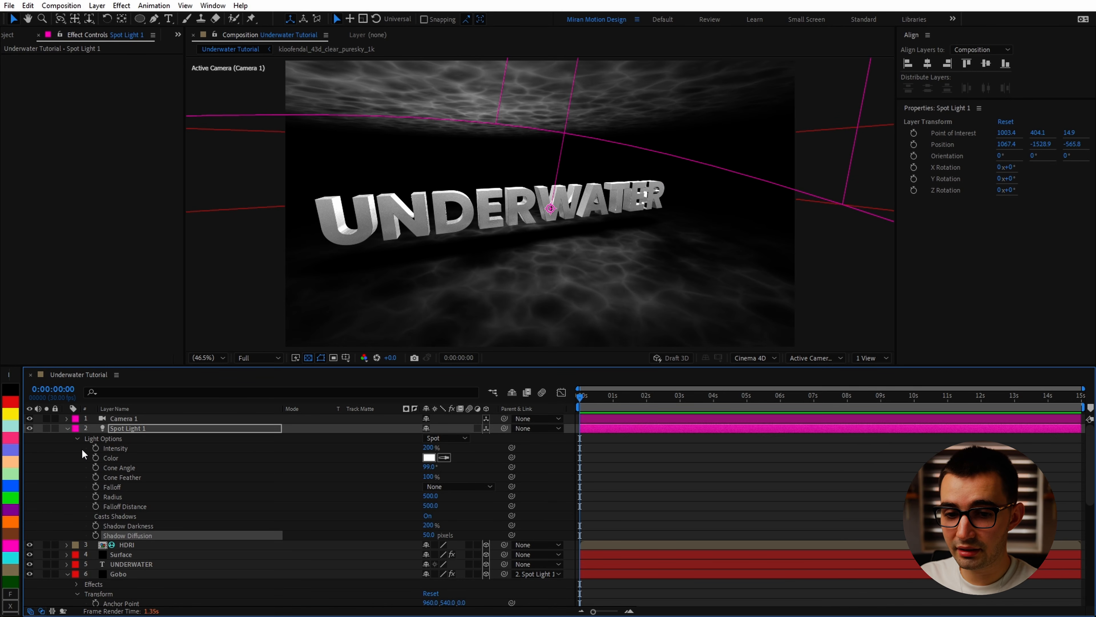
click(29, 576)
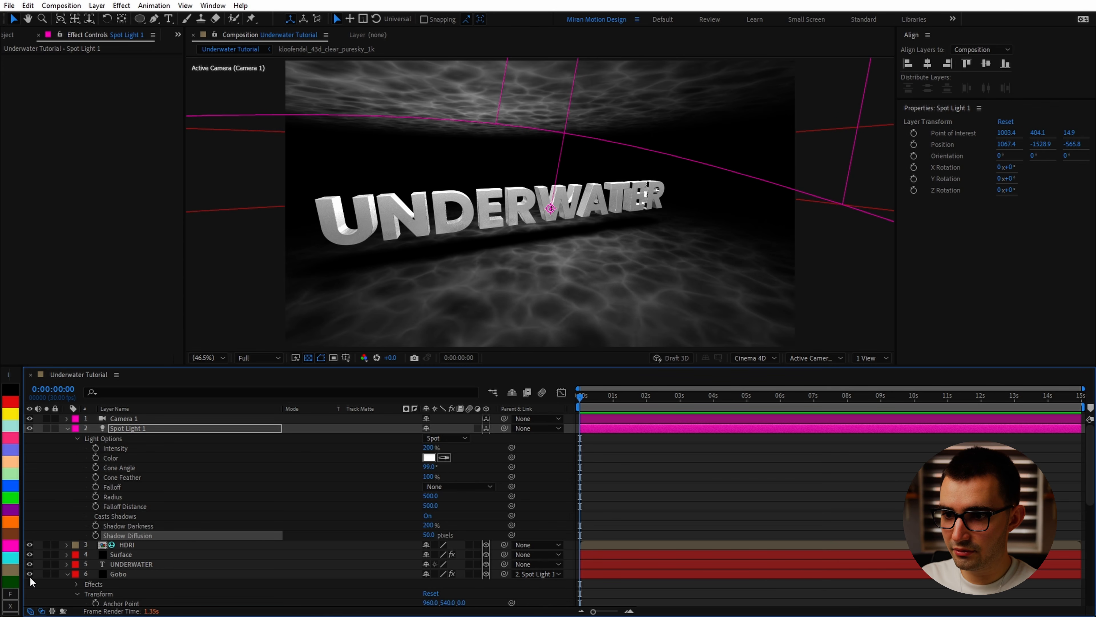
click(29, 577)
click(30, 577)
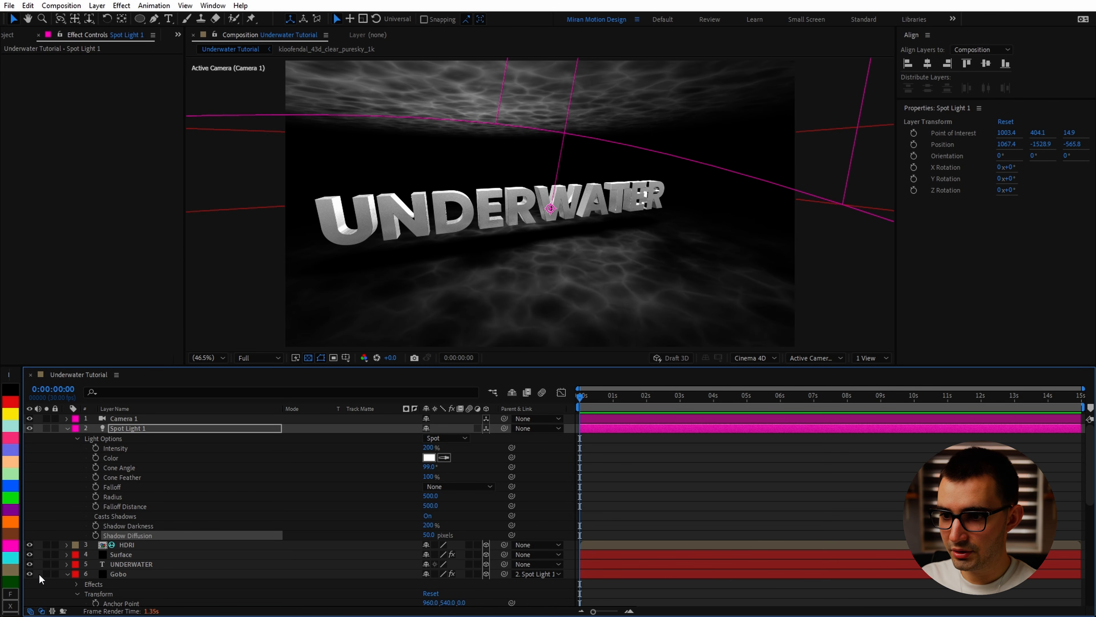
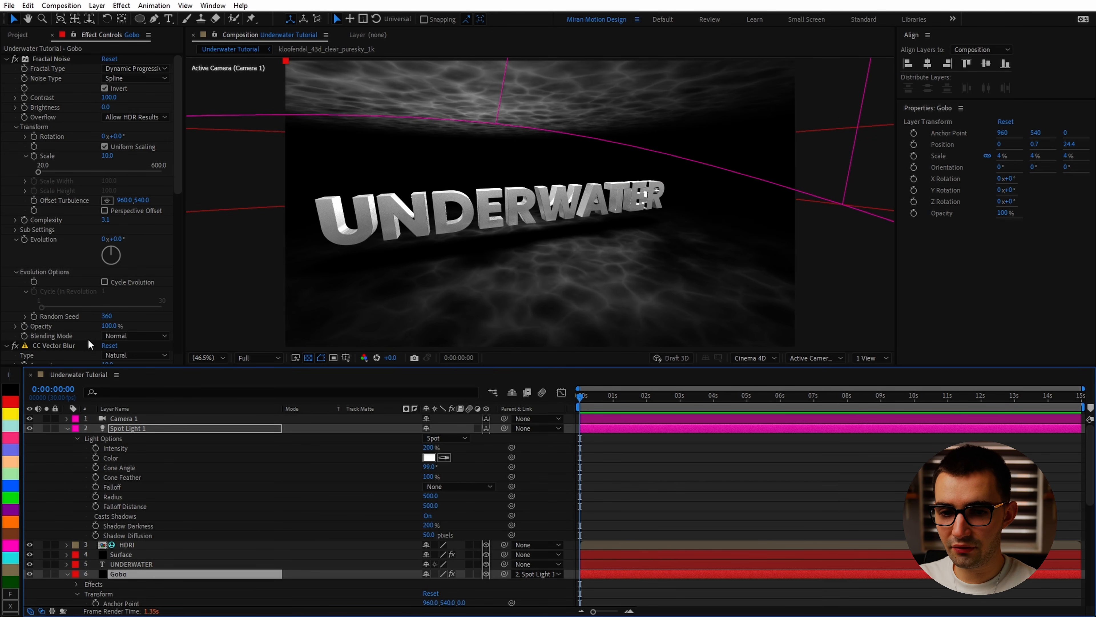
Add a Gaussian Blur effect to the Gobo layer with a blurriness of 25.
scroll(88, 344, down, 5)
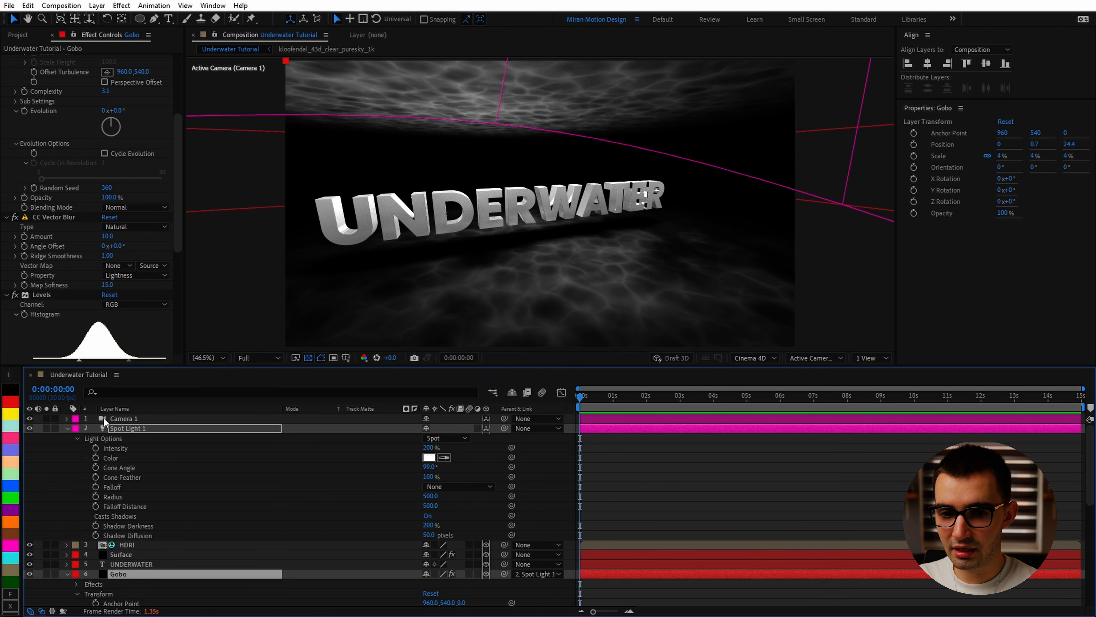
key(ctrl+space)
text(gau)
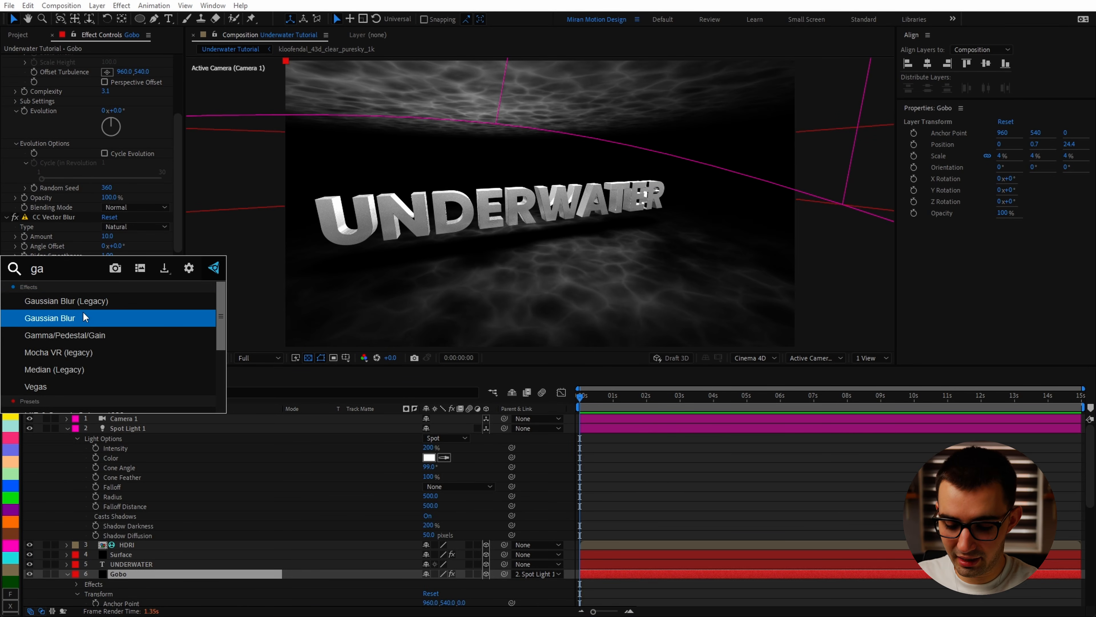
click(82, 311)
click(105, 338)
text(25)
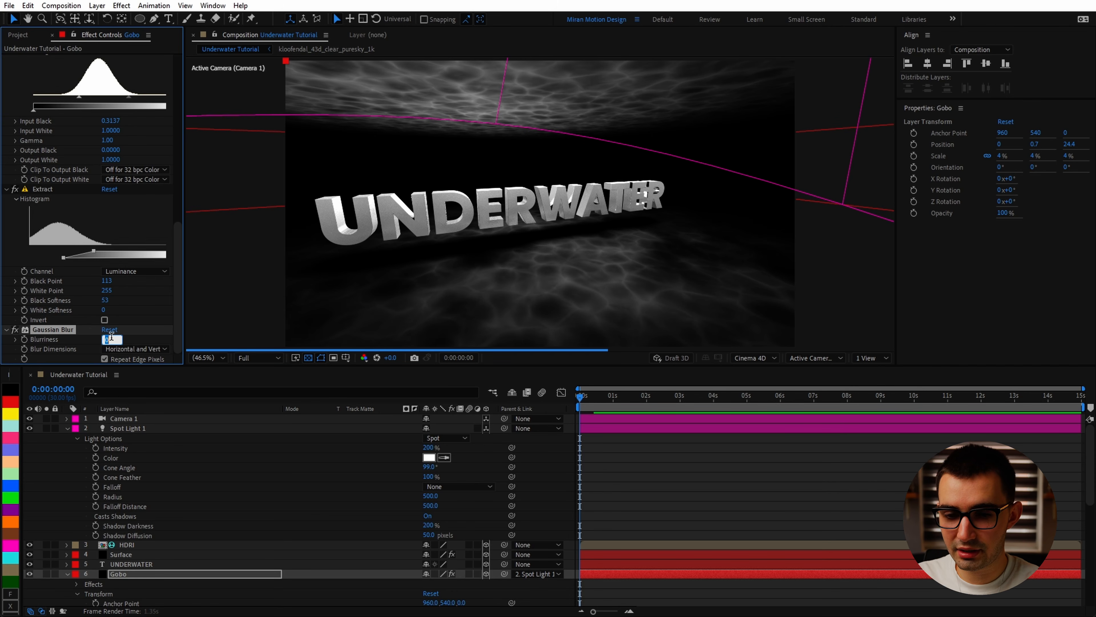
key(Return)
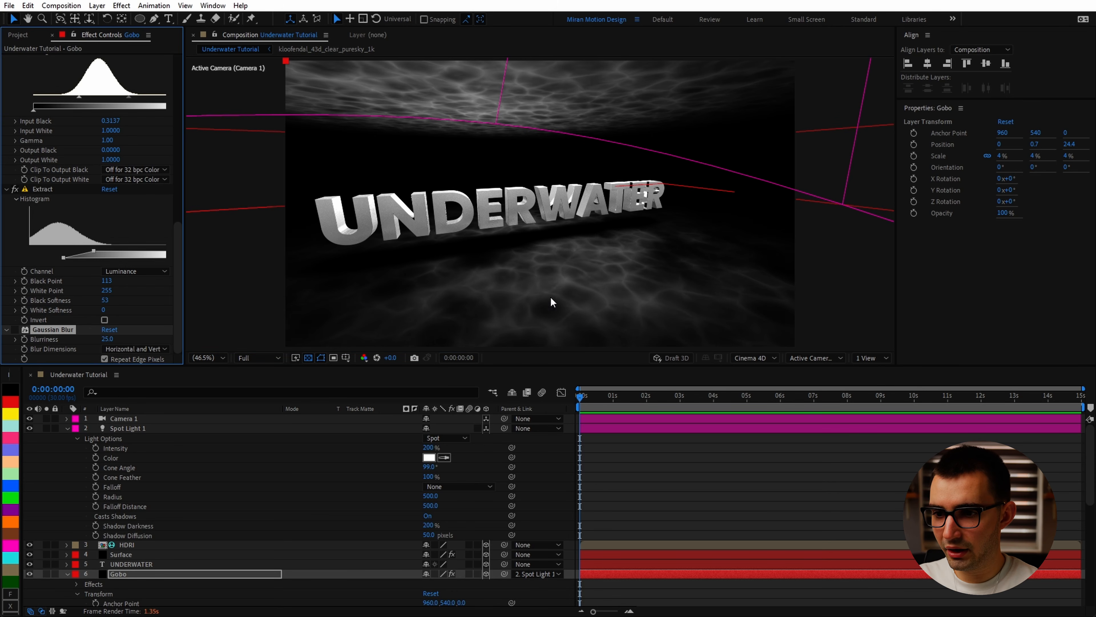
Try a Fractal Noise scale of 5 on the Gobo layer, and replace it with 20.
scroll(172, 204, up, 10)
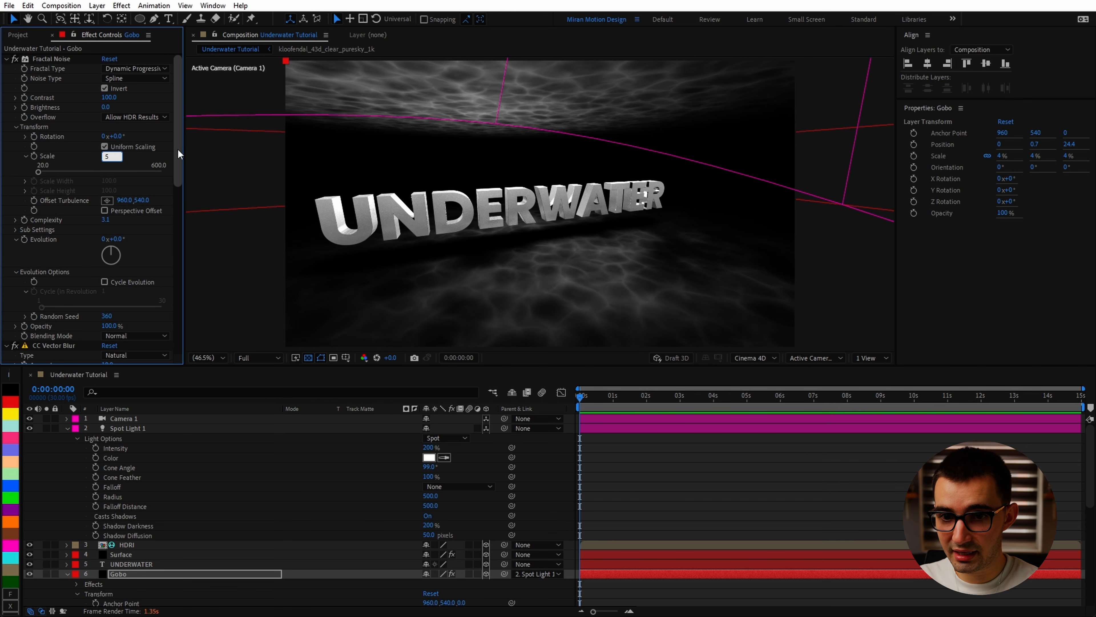
key(Return)
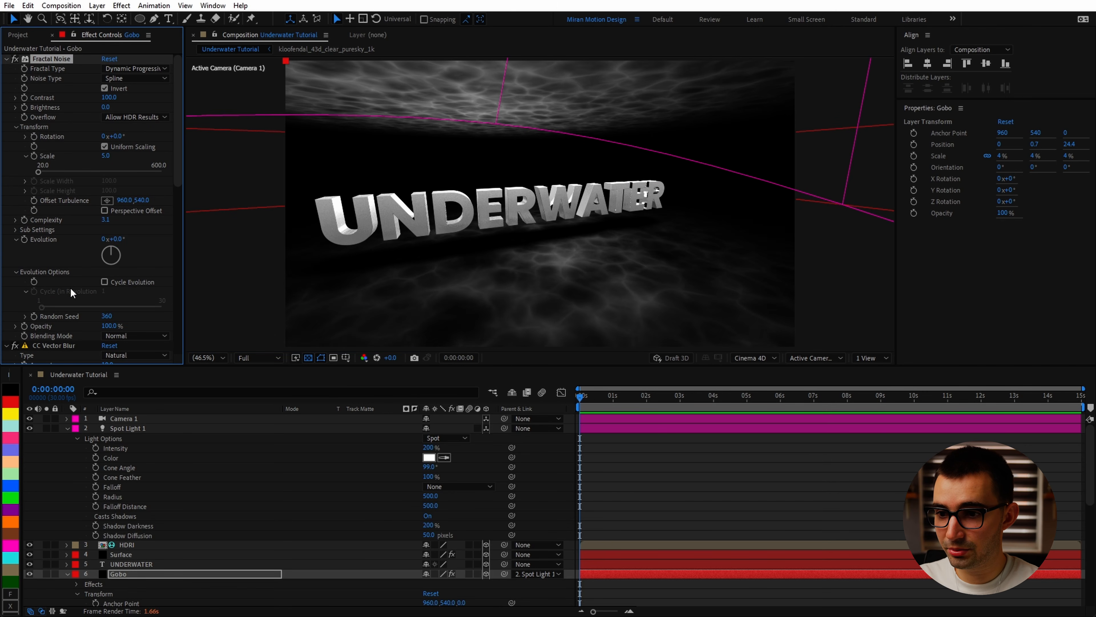
click(106, 156)
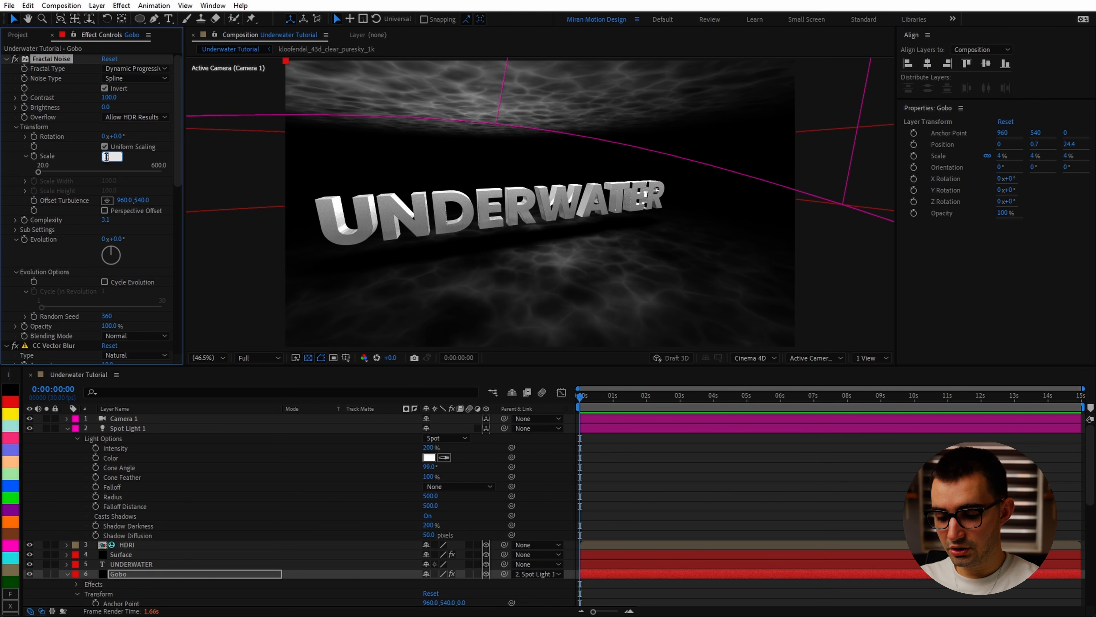
text(2)
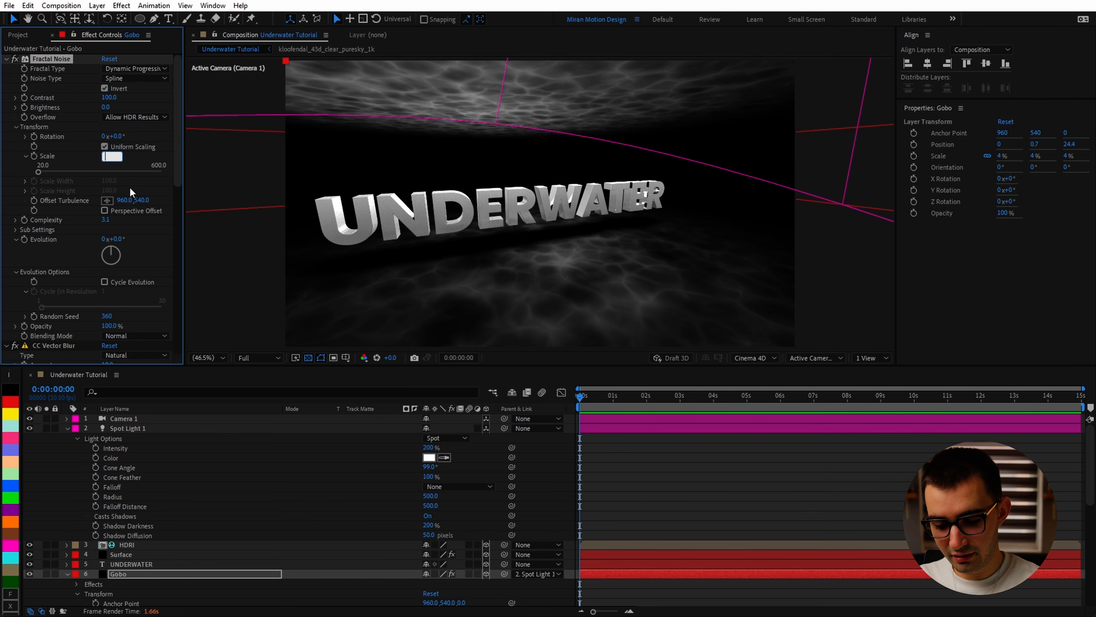
text(0)
key(Return)
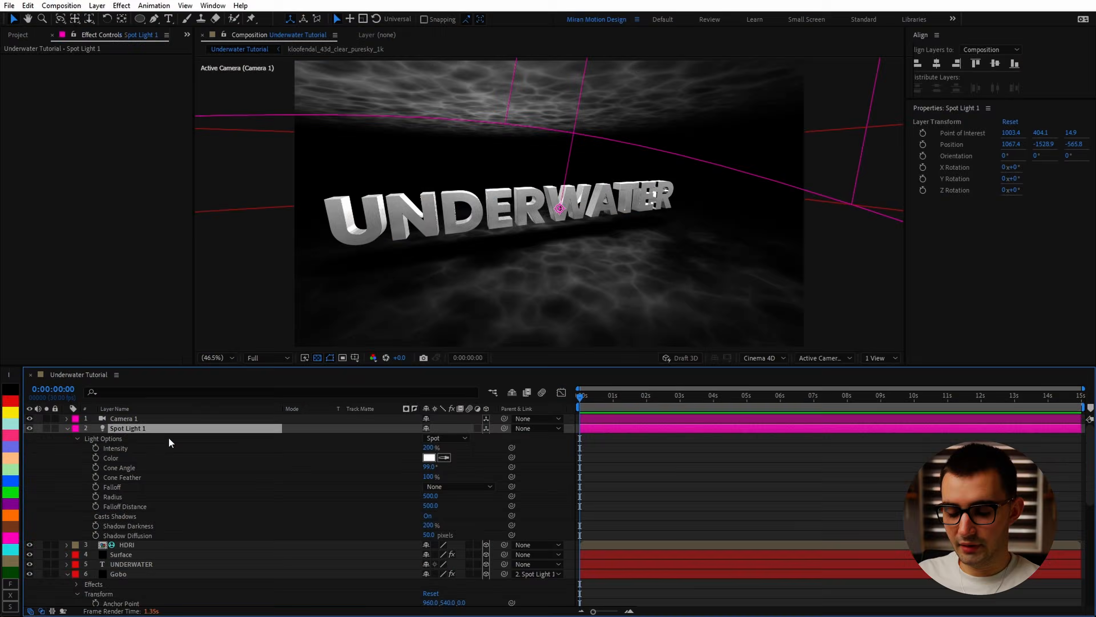
Rename Spot Light 1 as "Spot Light (Gobo)".
key(Return)
key(Right)
key(BackSpace)
text((Gobo))
key(Return)
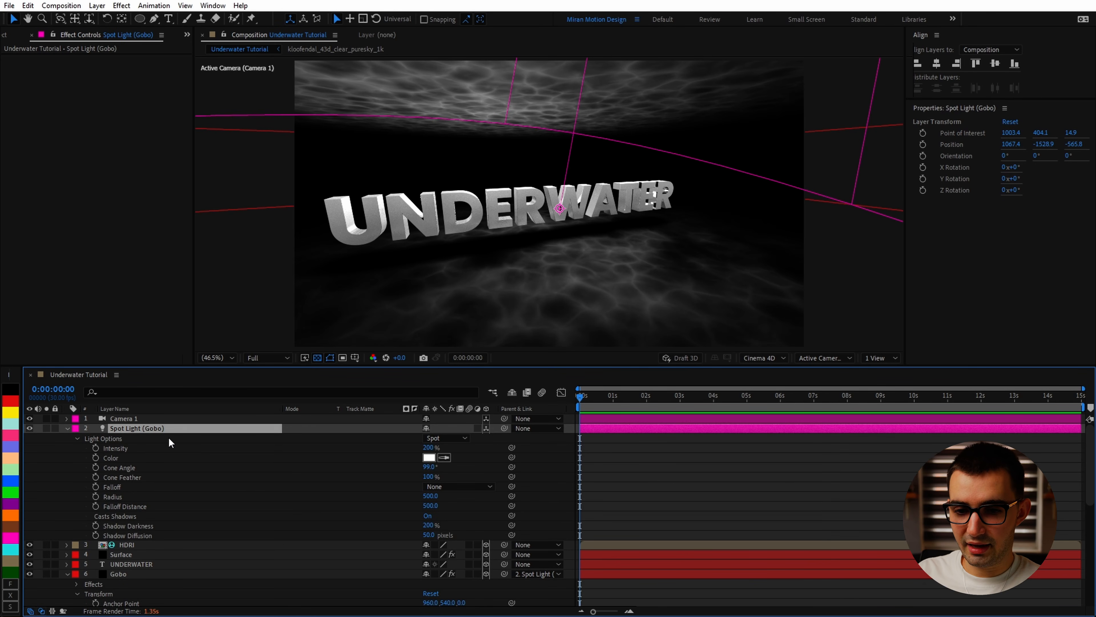
Duplicate the gobo spot light, convert the copy to an Ambient light at 50% intensity, and toggle it to check its effect.
key(ctrl+d)
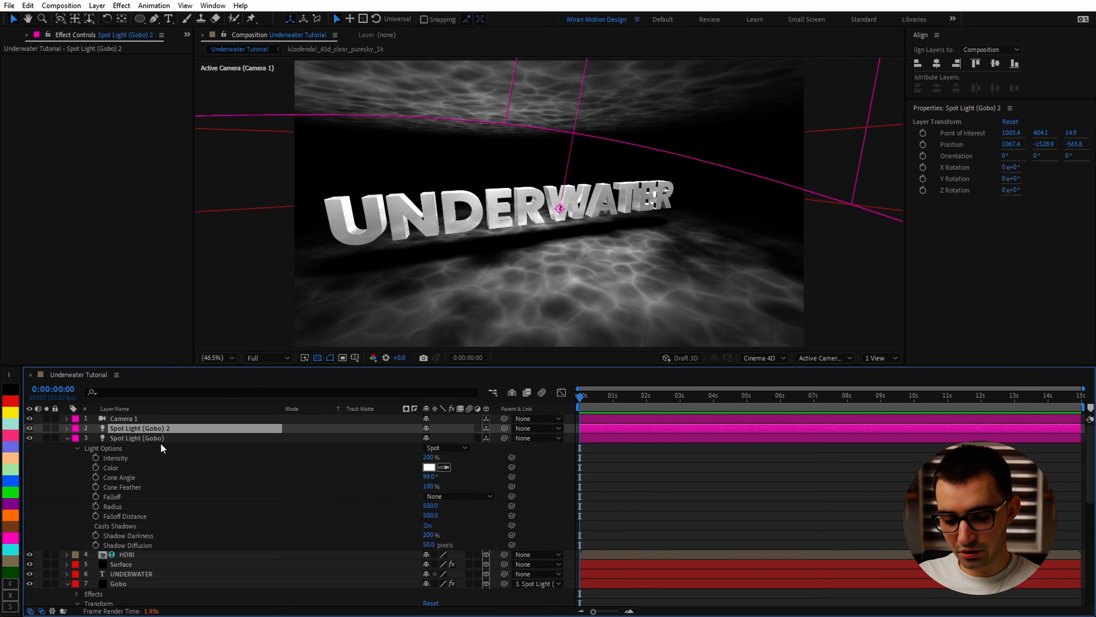
key(ctrl+shift+l)
drag(764, 171, 673, 156)
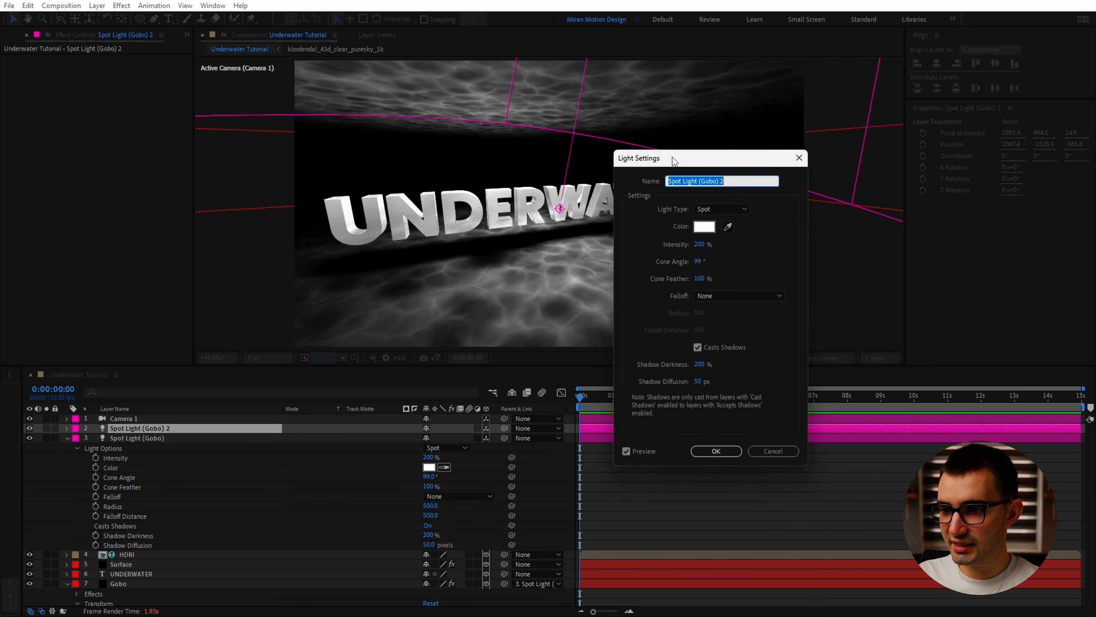
click(723, 209)
click(728, 253)
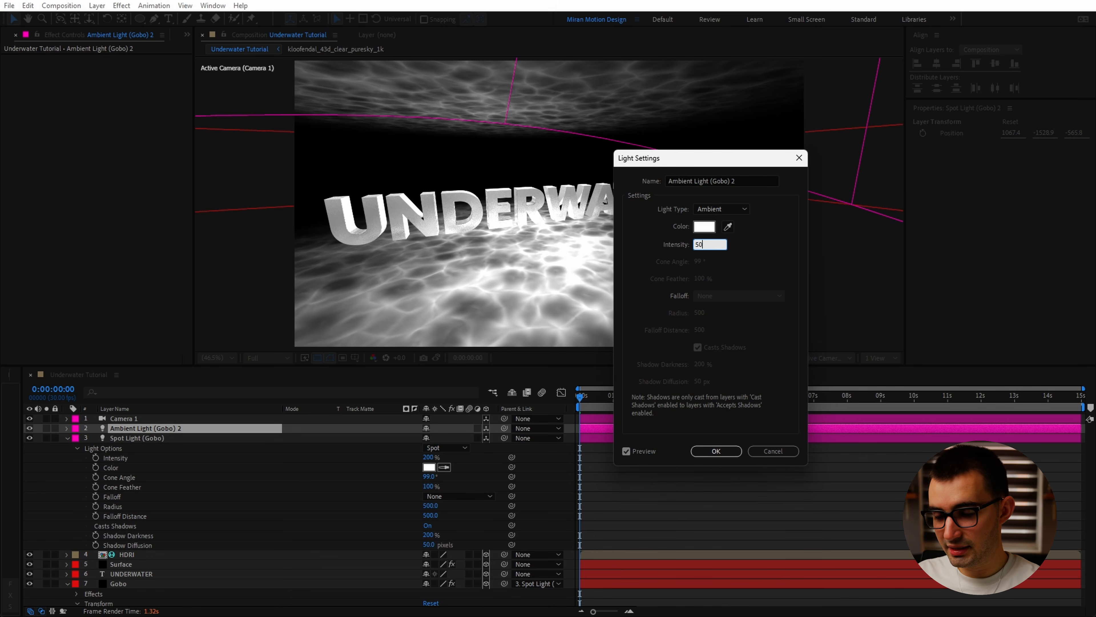
click(716, 451)
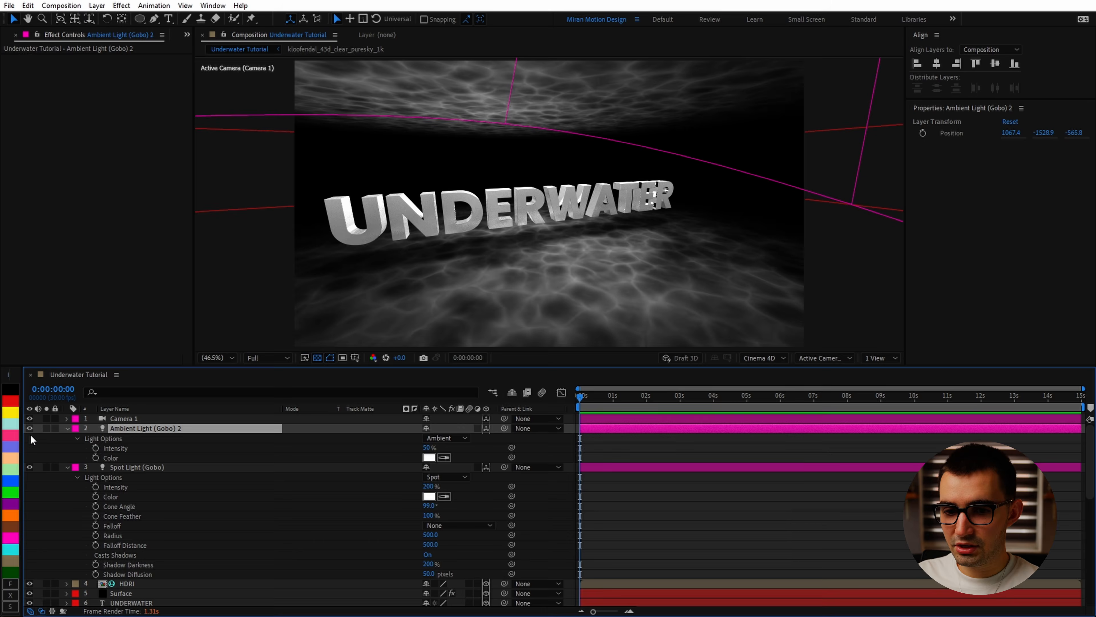
click(29, 429)
click(29, 430)
click(29, 430)
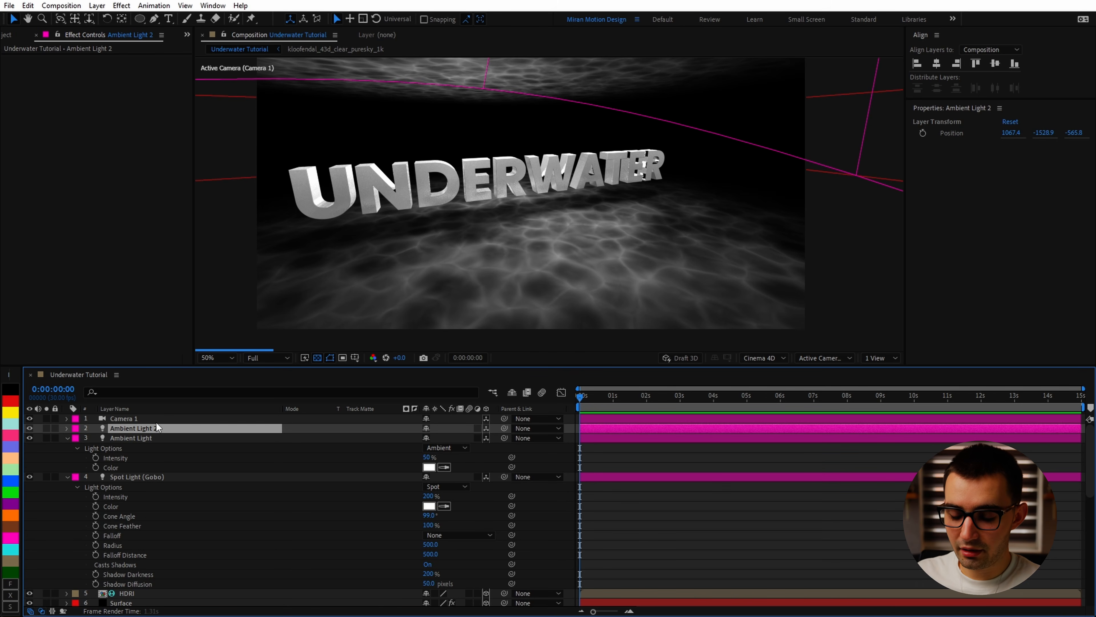
Rename the duplicated ambient light as "Back Light".
key(Return)
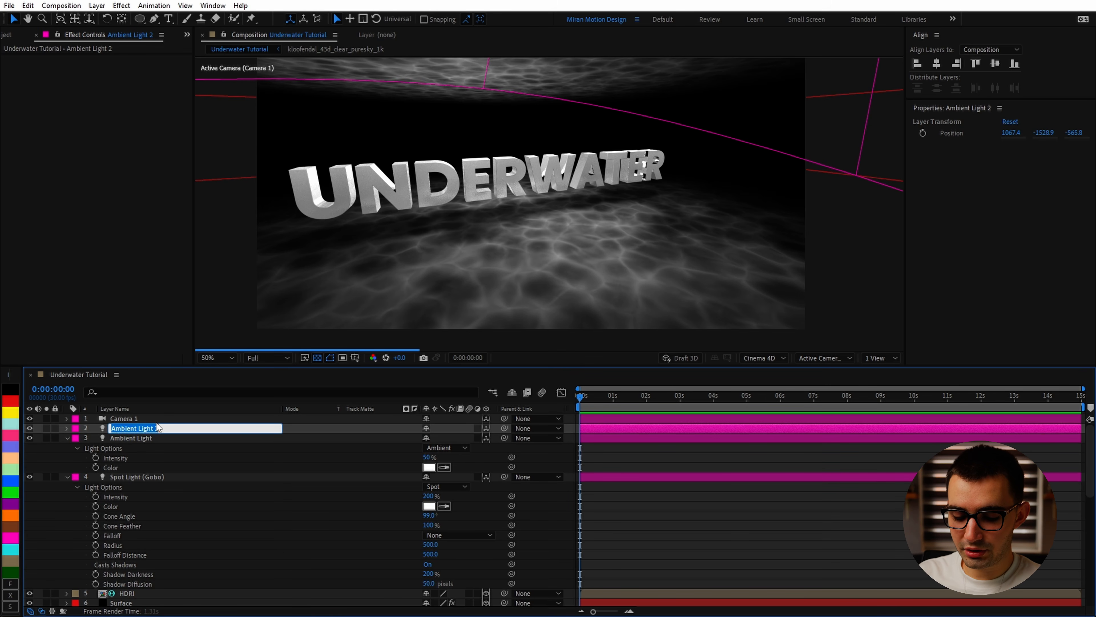
text(Back Light)
key(Return)
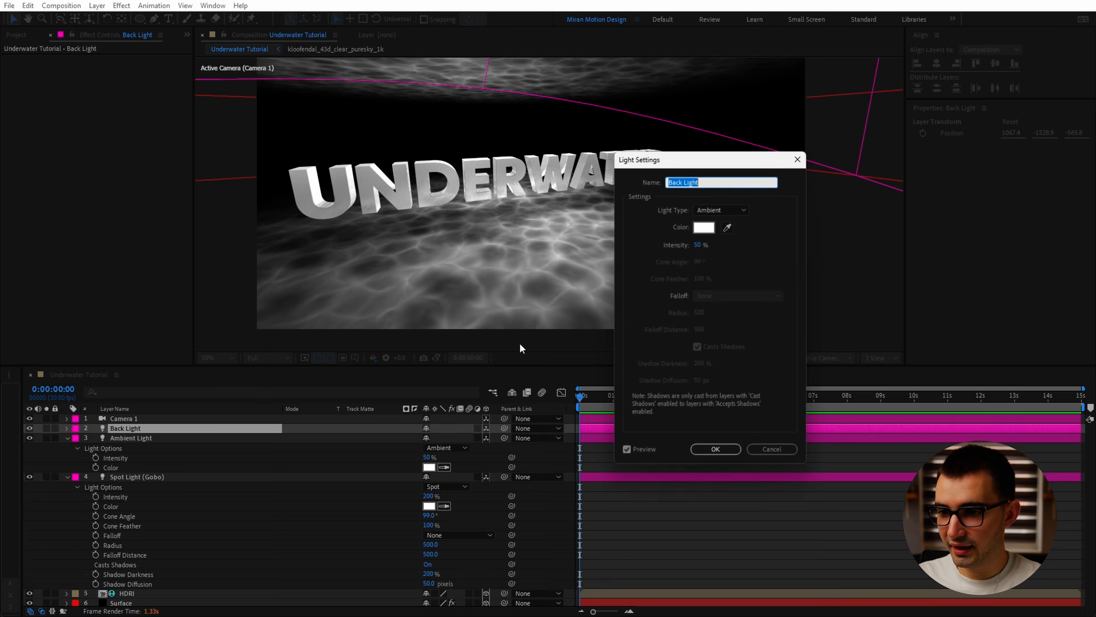
Change Back Light to a Point light and turn off its shadow casting.
key(ctrl+shift+y)
click(732, 207)
click(723, 246)
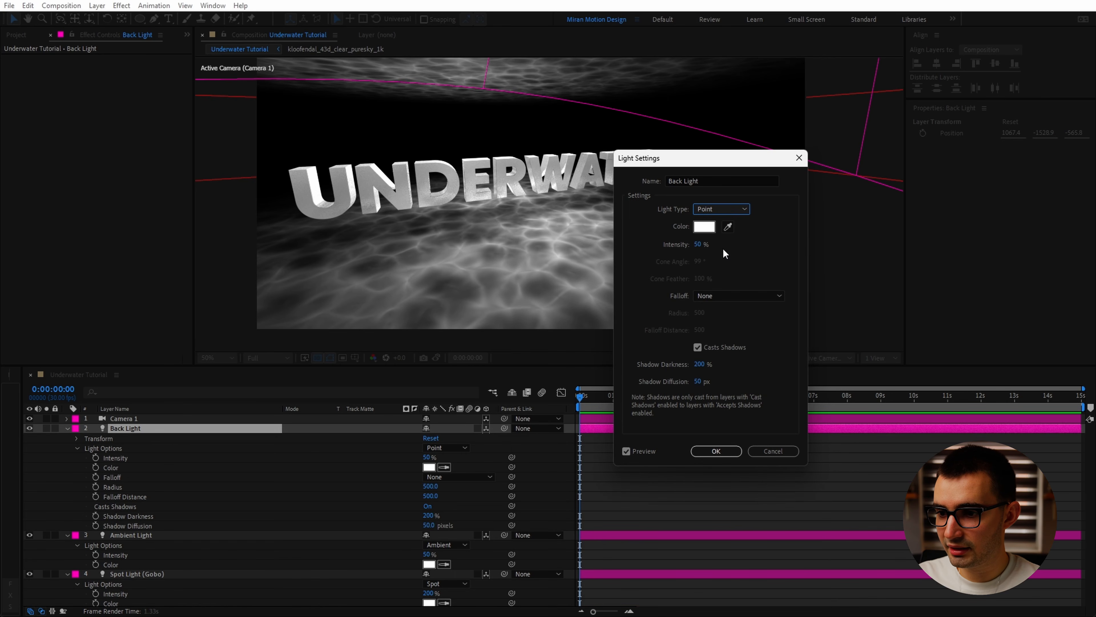
click(698, 348)
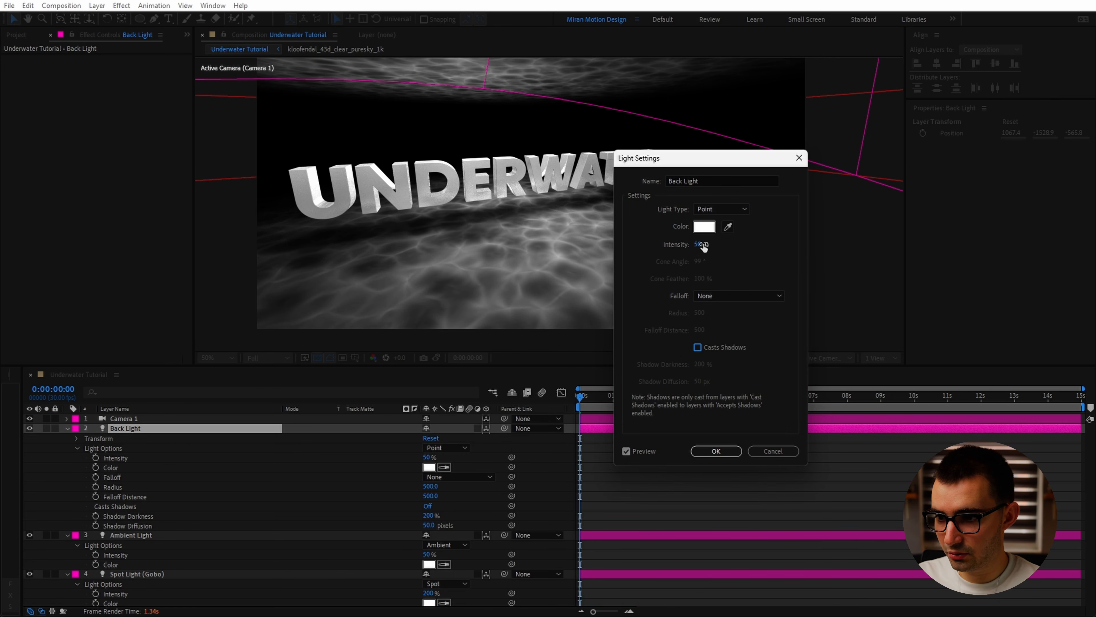
click(715, 451)
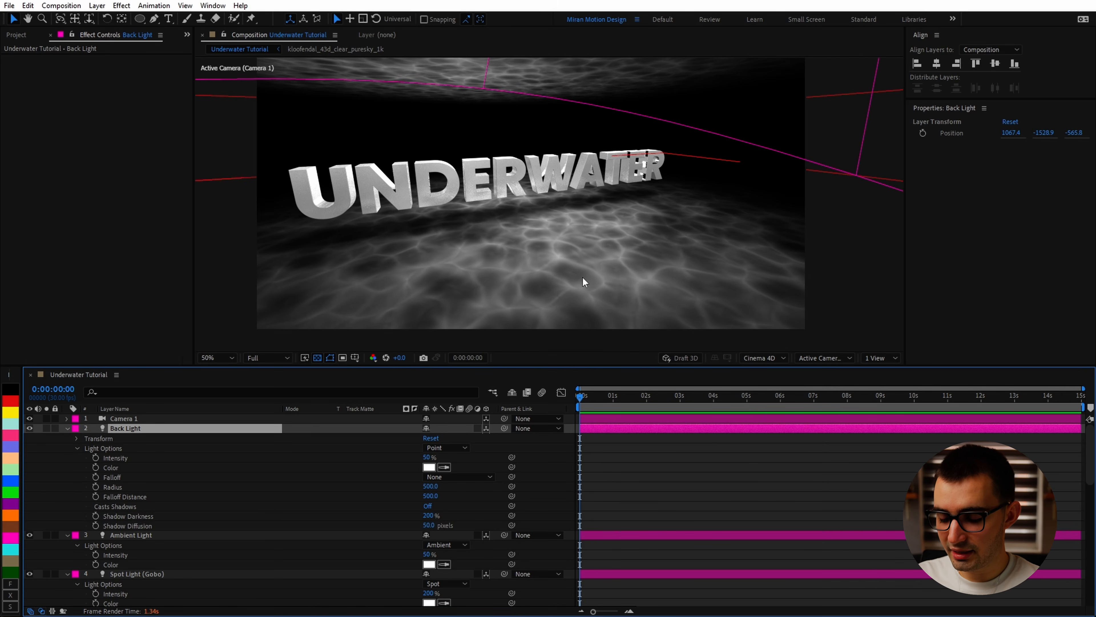
Center Back Light in the view and move it above and behind the text to position 932.8, -151.4, 1927.4.
key(ctrl+Home)
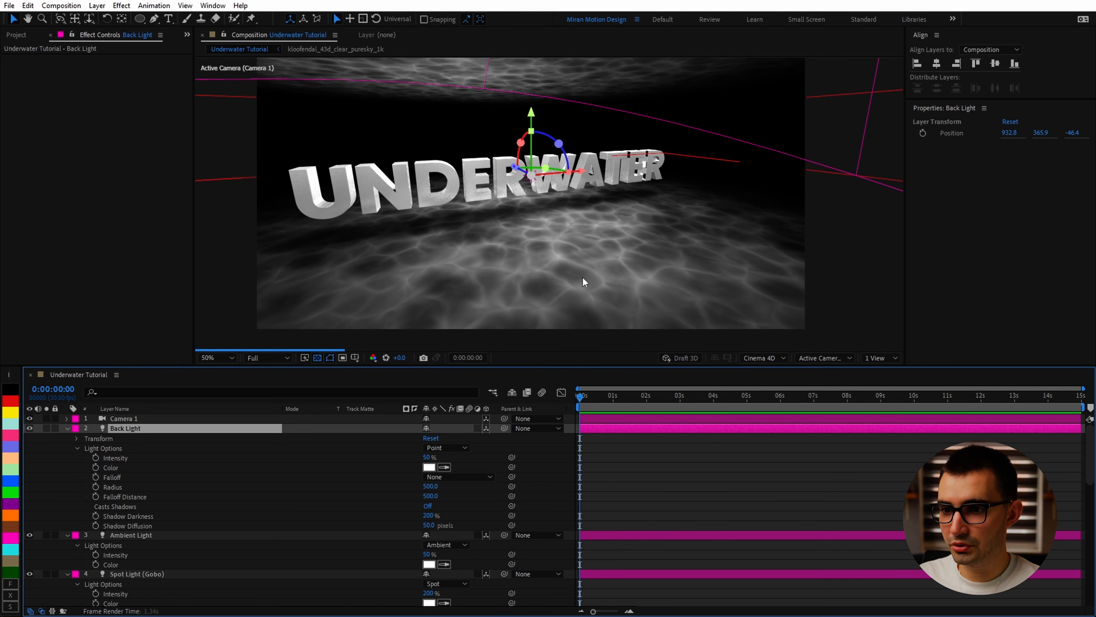
drag(513, 166, 448, 131)
drag(463, 70, 477, 32)
key(c)
drag(573, 190, 530, 189)
key(v)
Compare the scene with Back Light off and on, and view the text from the opposite angle.
click(30, 429)
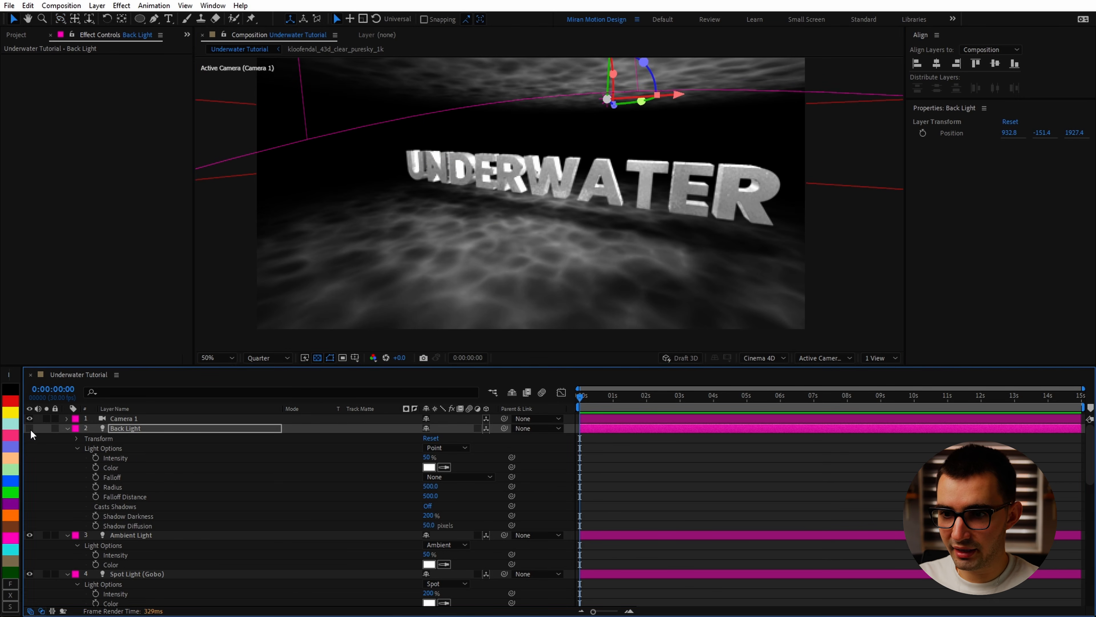
click(30, 429)
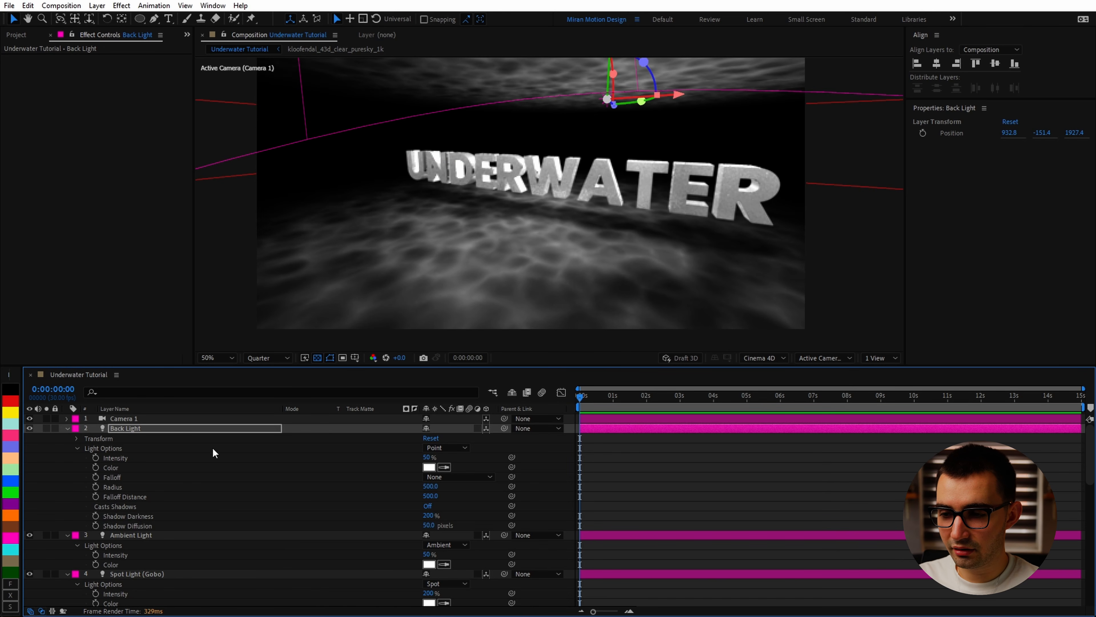
drag(550, 181, 561, 191)
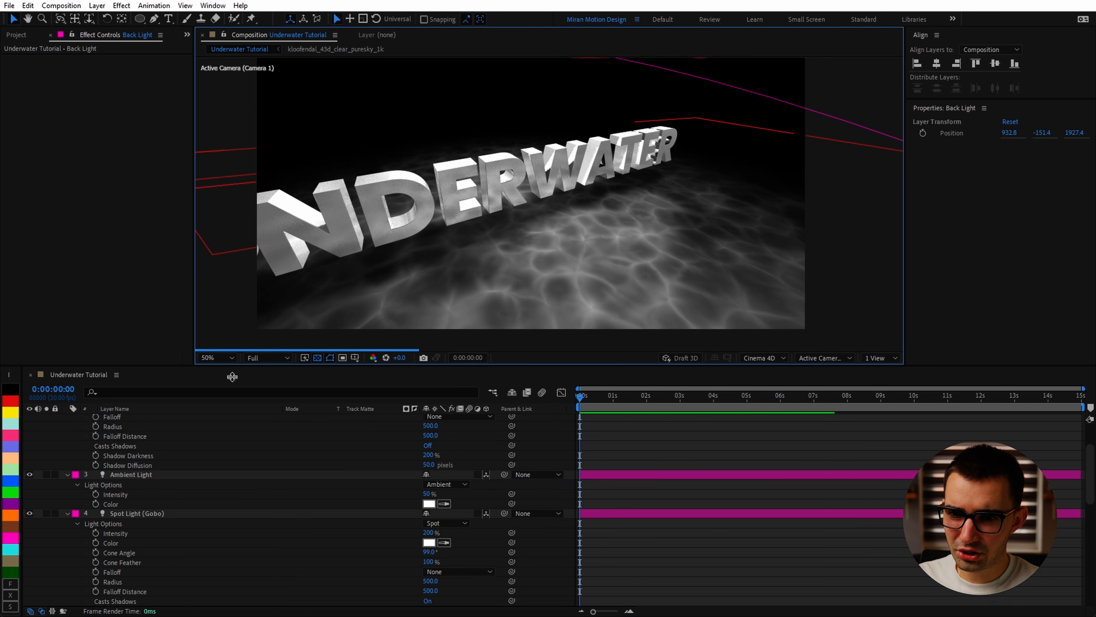
Start adding a Side property animator to the UNDERWATER text layer.
scroll(130, 514, down, 5)
click(127, 474)
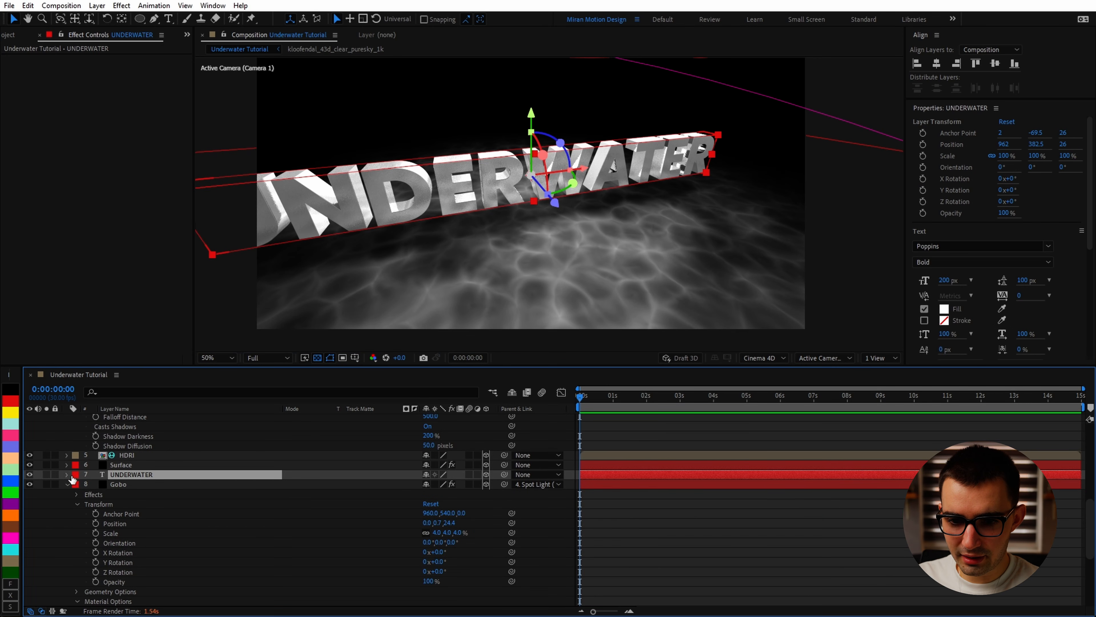
click(67, 475)
scroll(85, 498, down, 2)
click(78, 429)
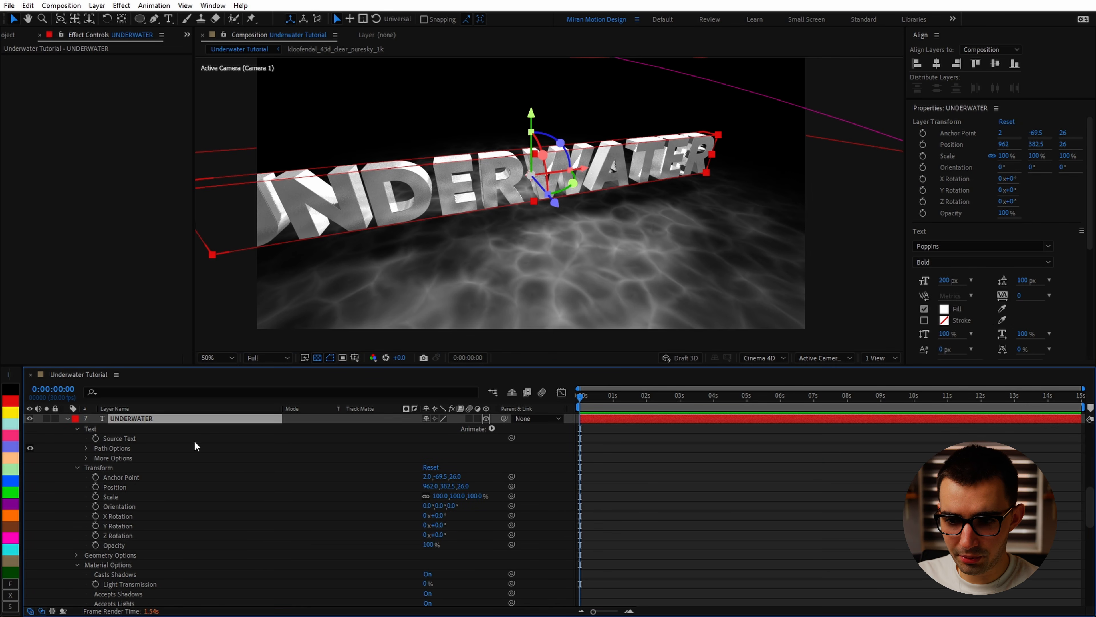
click(364, 433)
click(492, 428)
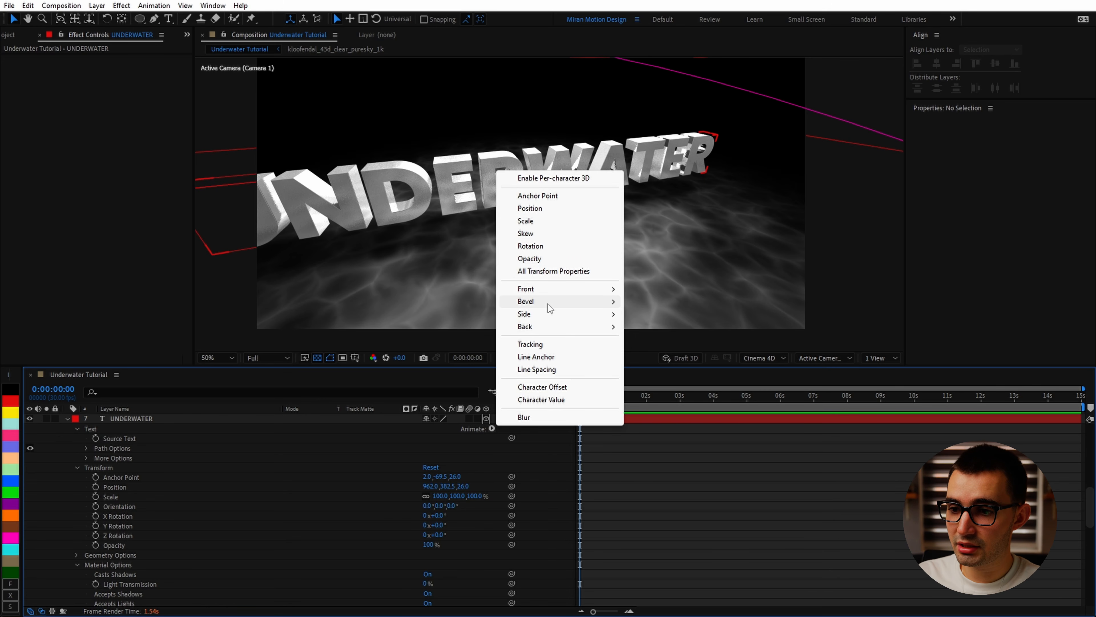
mouse_move(548, 314)
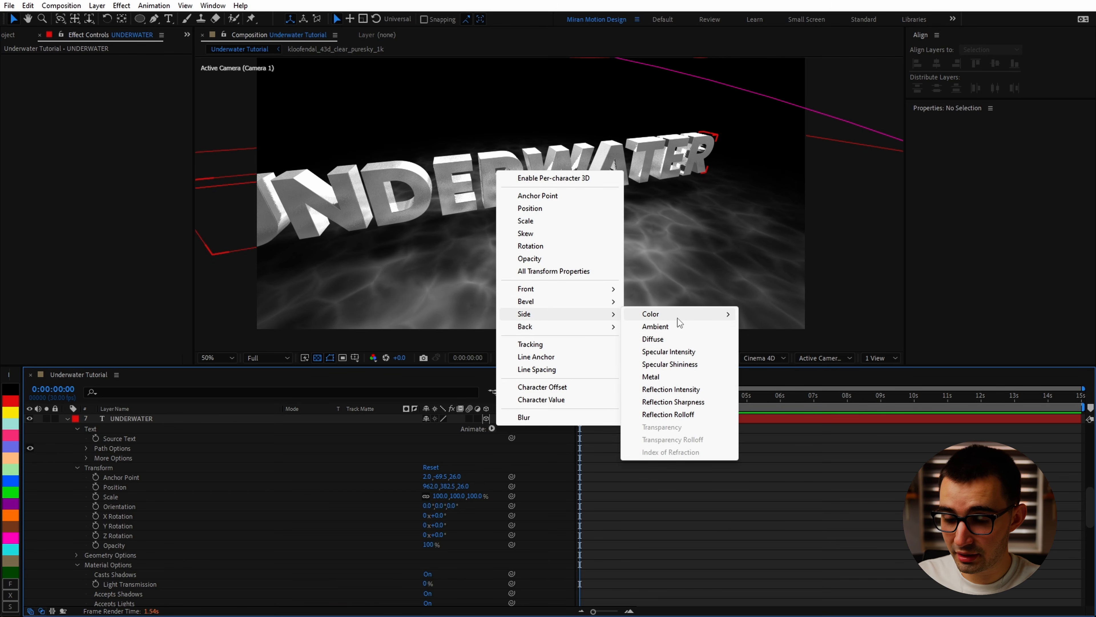
Add a side RGB color animator to the UNDERWATER text and set it to 0% saturation and 25% brightness.
mouse_move(678, 318)
click(760, 312)
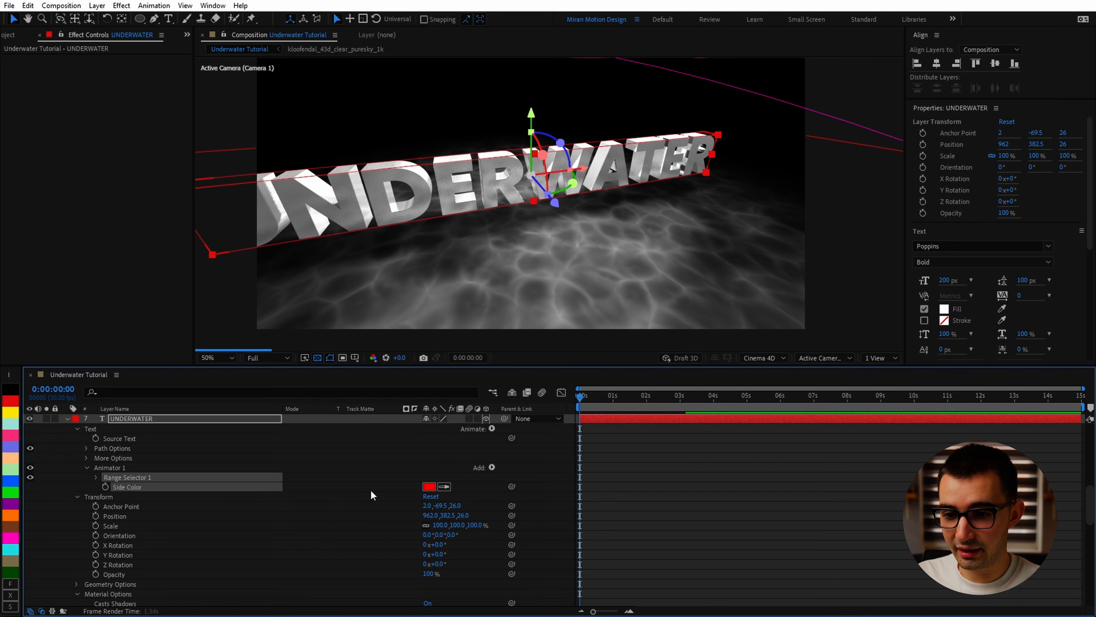
click(429, 486)
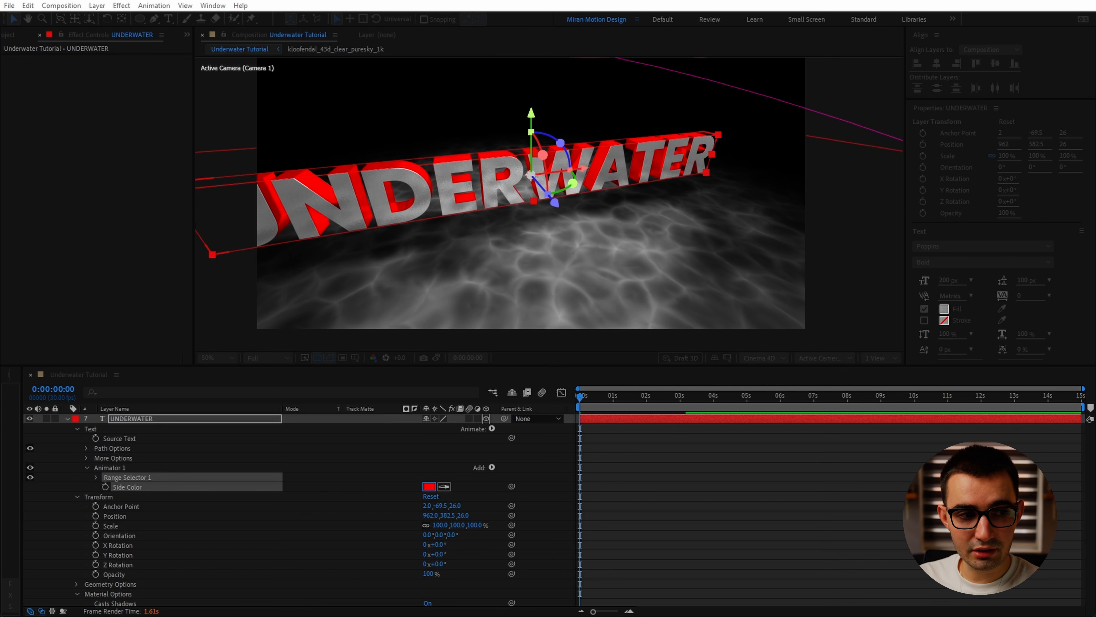
click(879, 316)
text(25)
click(882, 303)
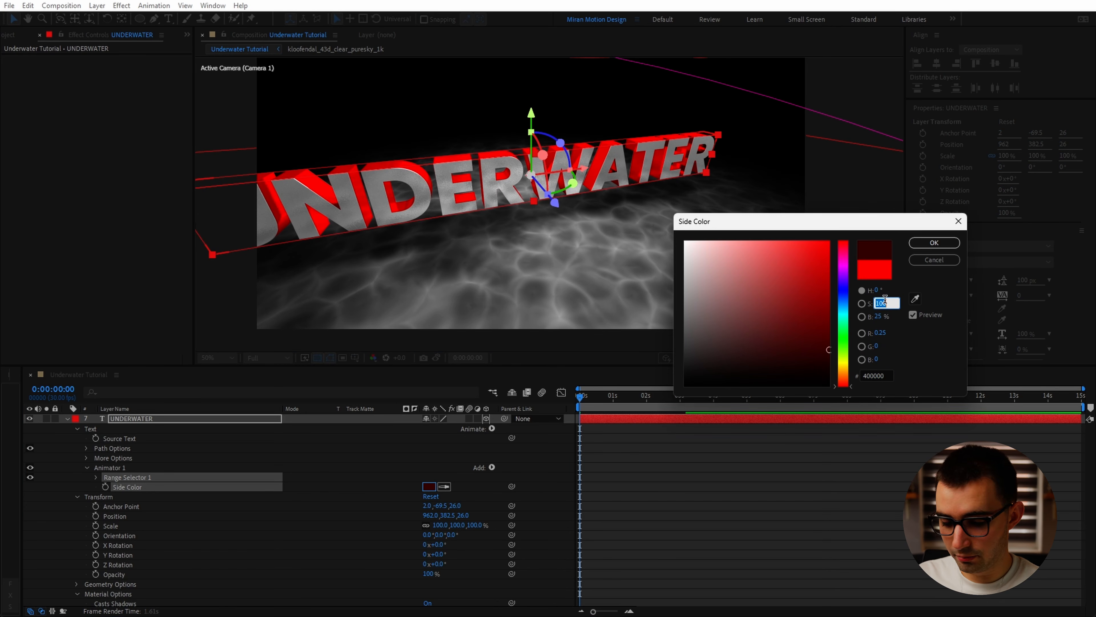
text(0)
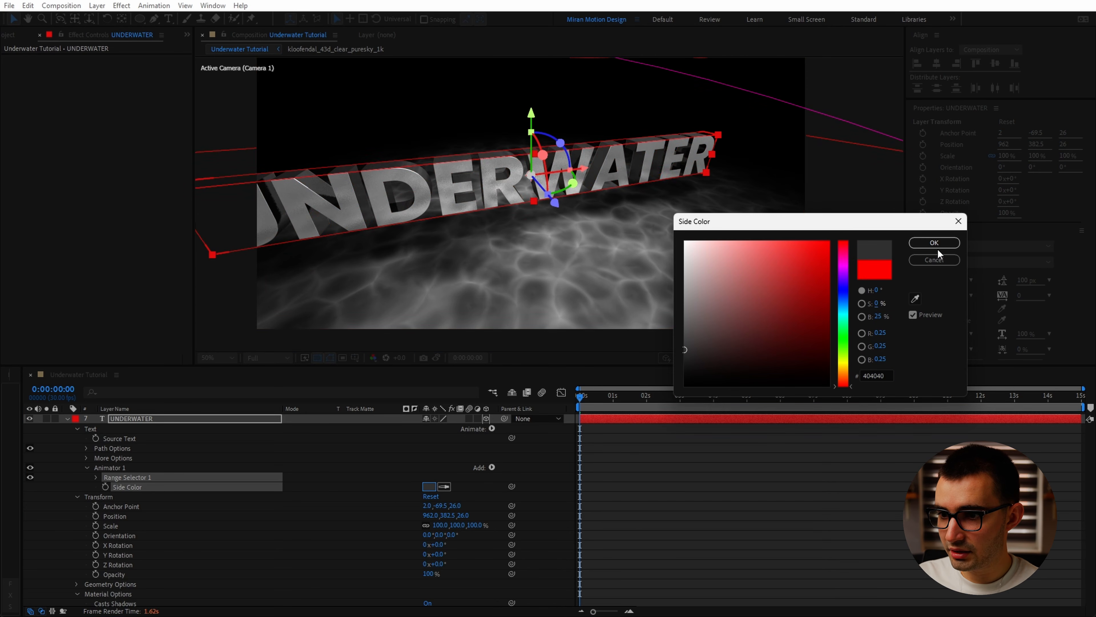
click(935, 243)
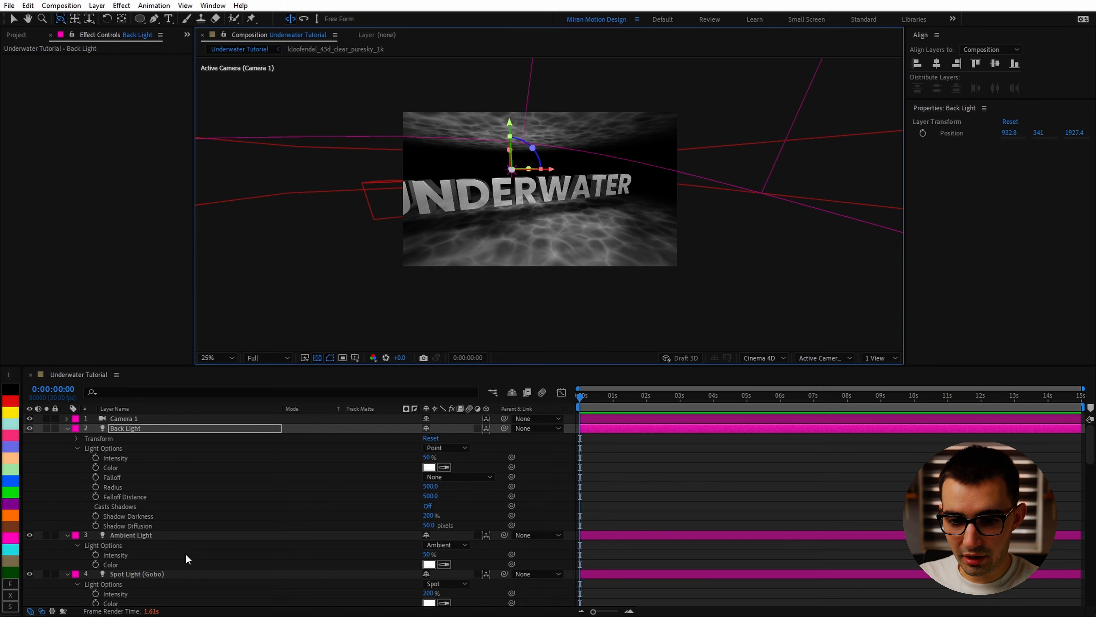
Look through the side material properties that can be added to the UNDERWATER text's existing animator.
scroll(173, 551, down, 4)
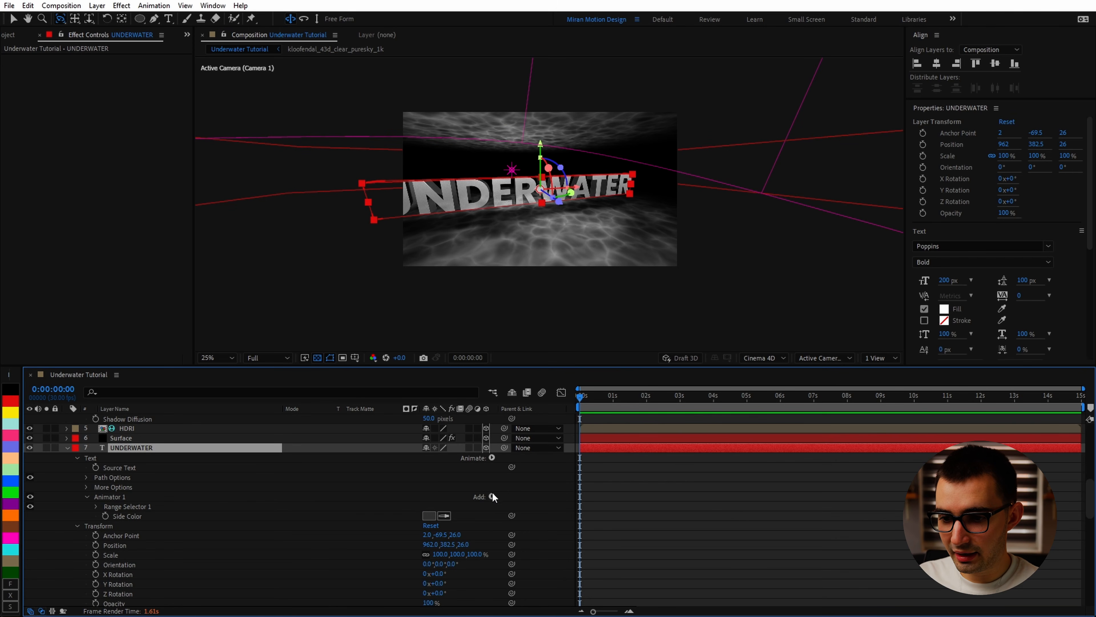
click(492, 496)
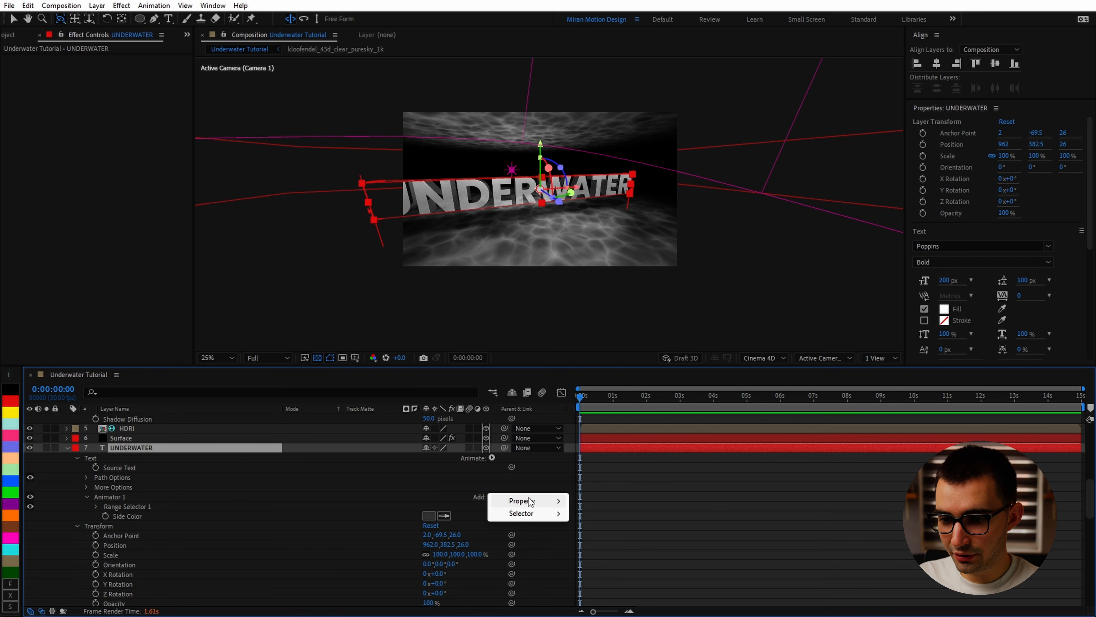
mouse_move(522, 500)
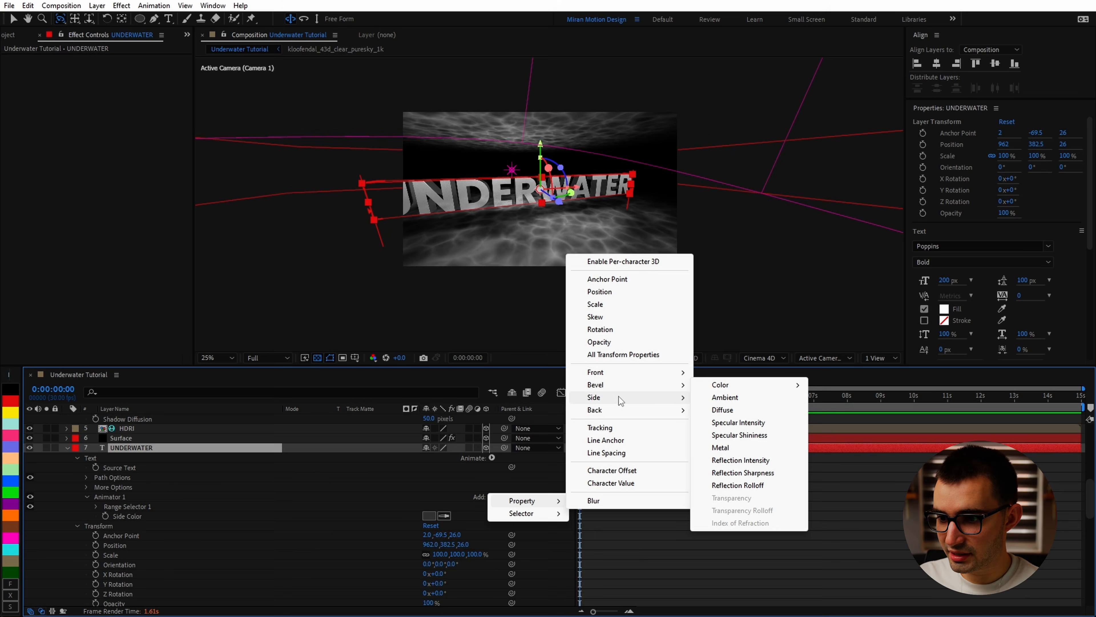
mouse_move(618, 396)
mouse_move(763, 398)
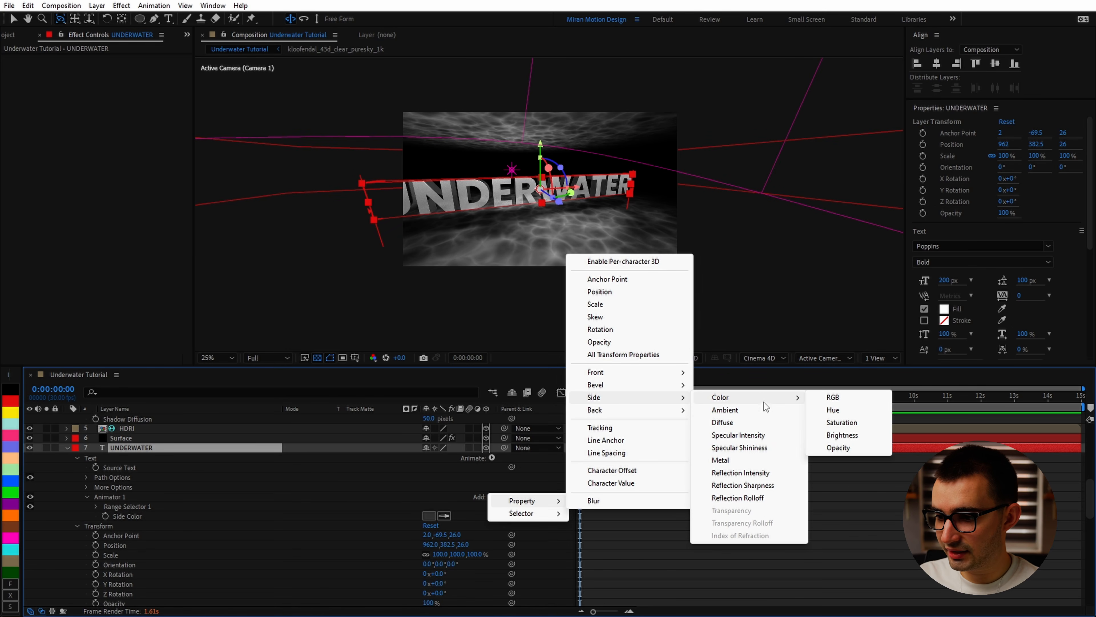
click(752, 476)
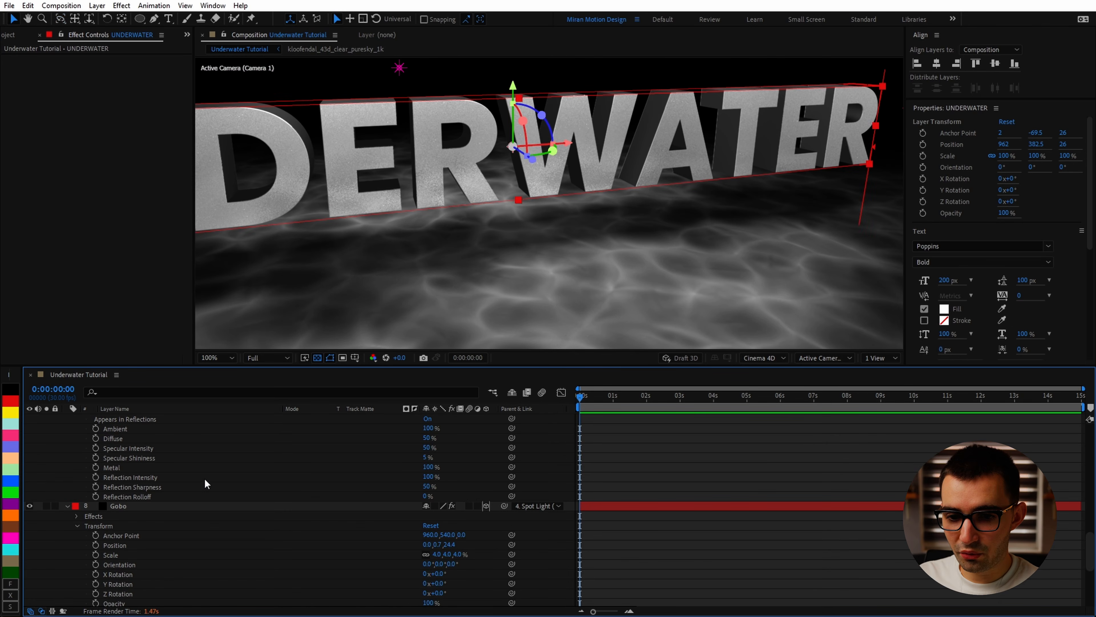
Set the Metal value in the UNDERWATER layer's material options to 50%.
click(143, 479)
scroll(168, 487, up, 2)
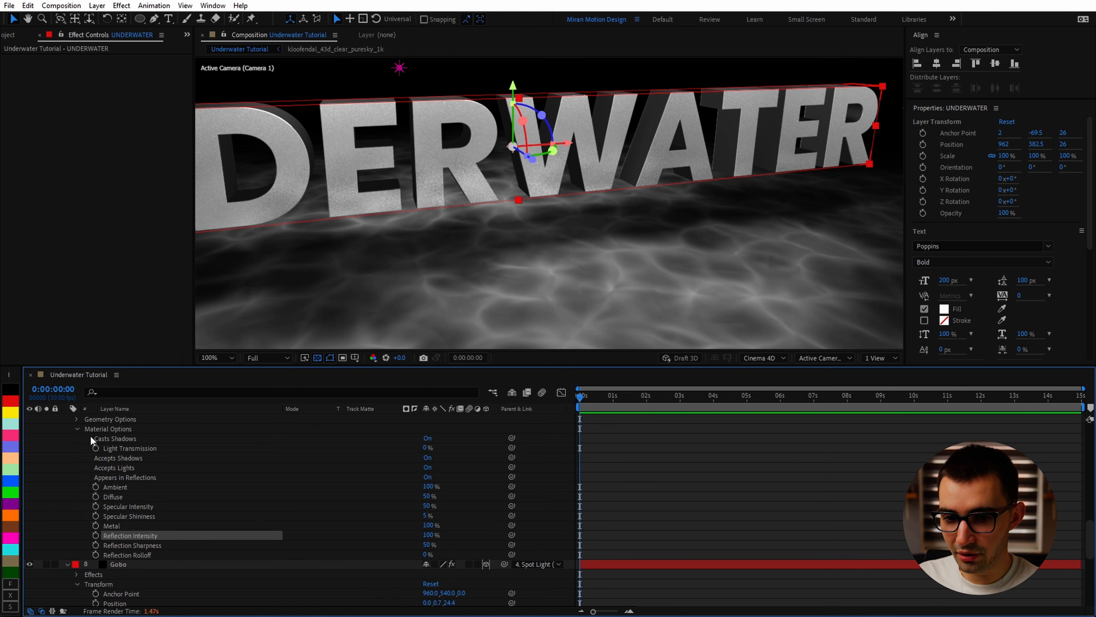
drag(560, 227, 540, 269)
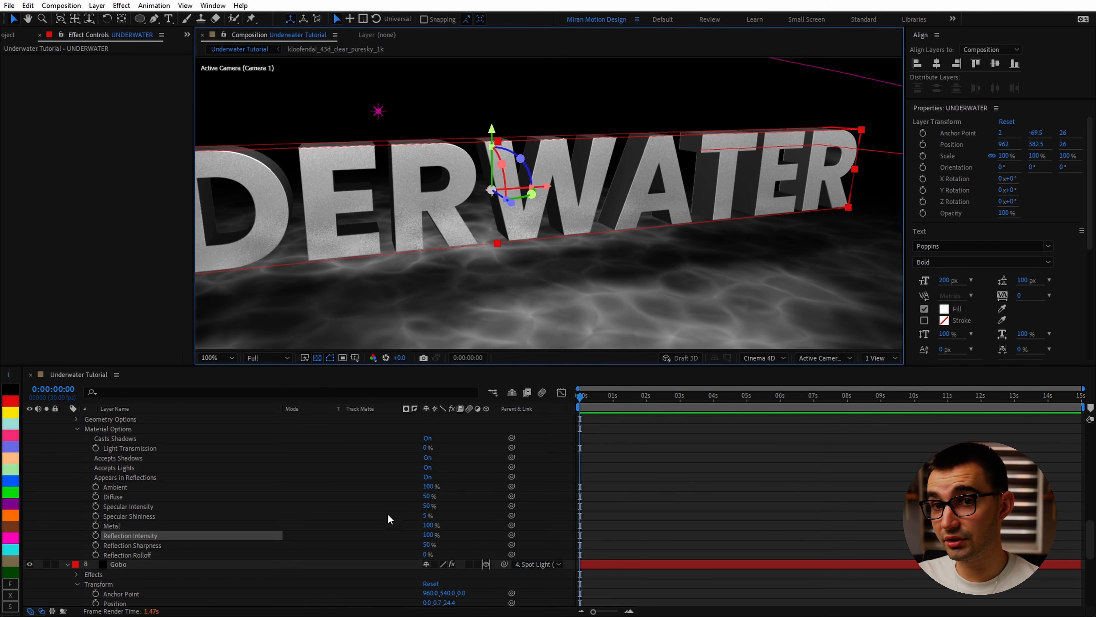
scroll(161, 520, up, 6)
scroll(310, 536, down, 5)
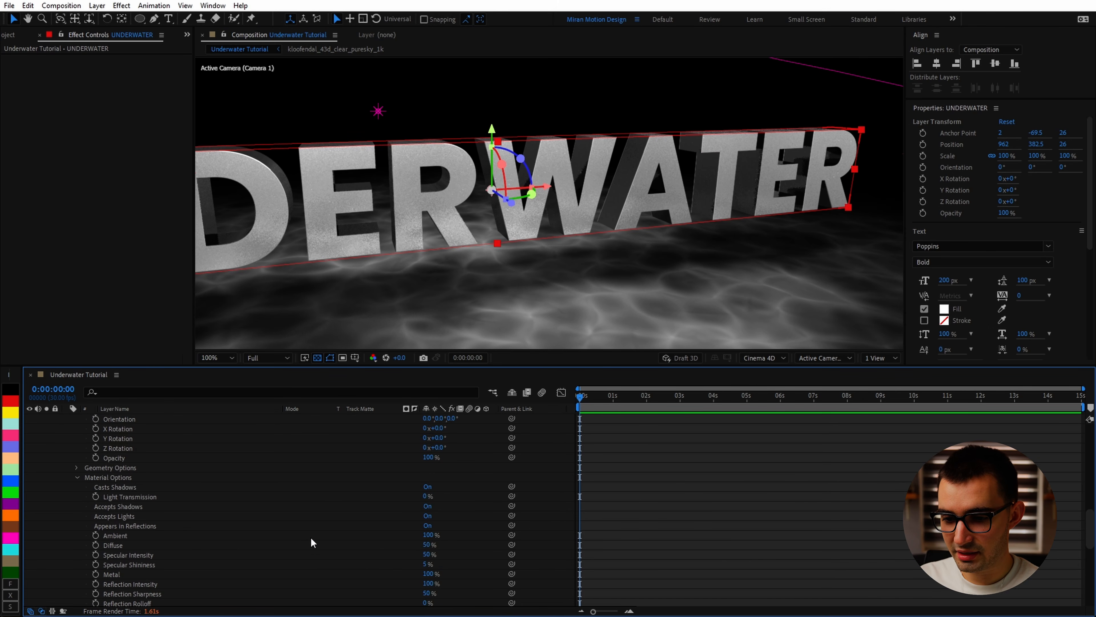
click(431, 545)
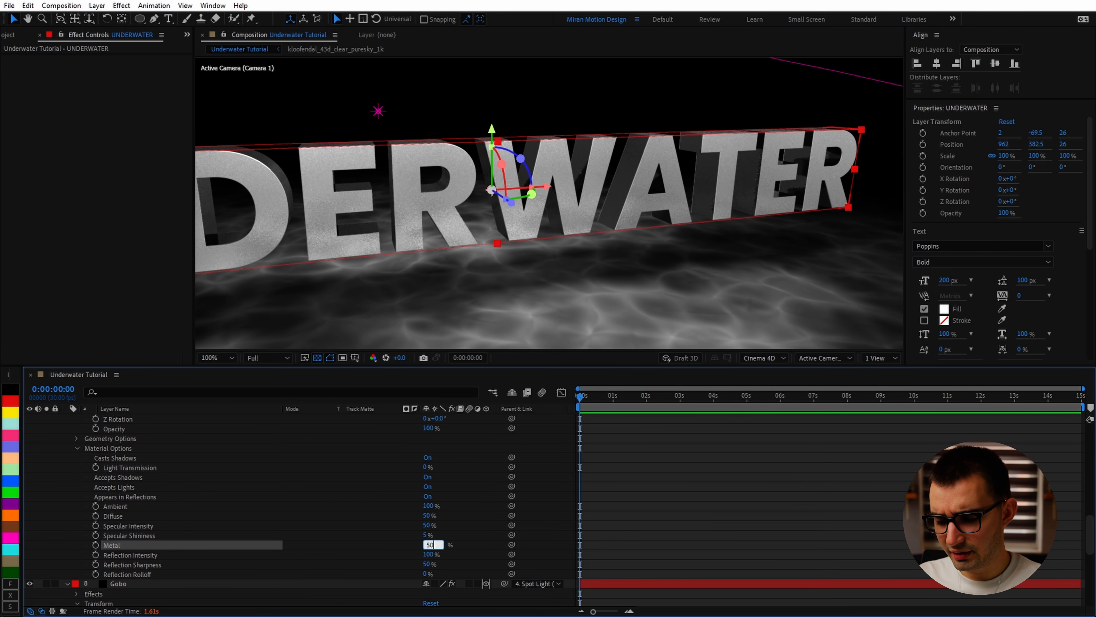
key(Return)
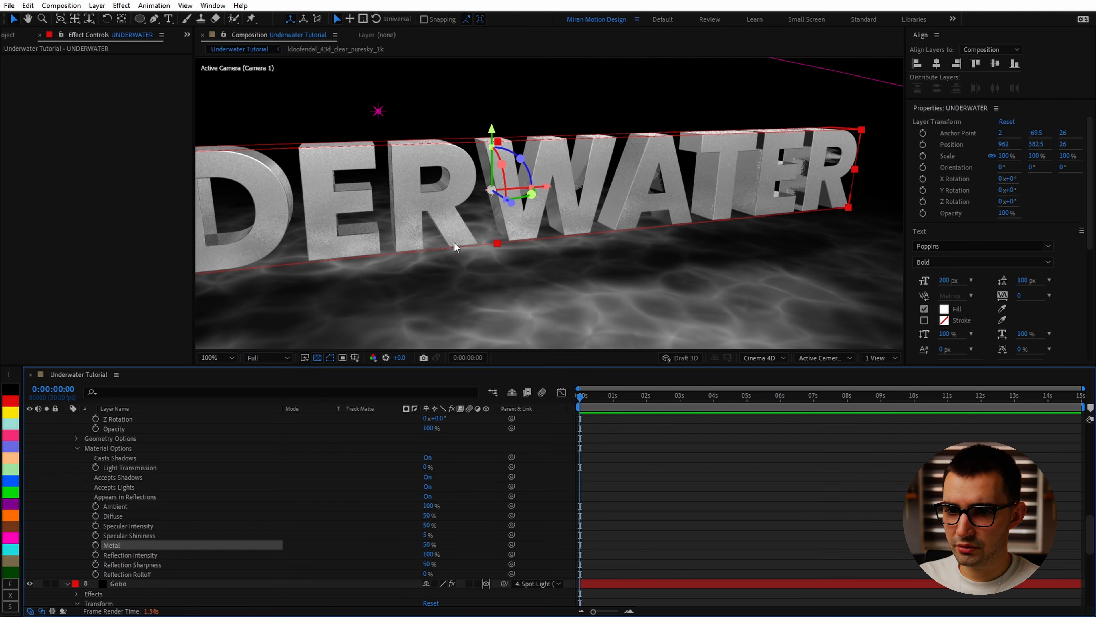
scroll(454, 244, down, 2)
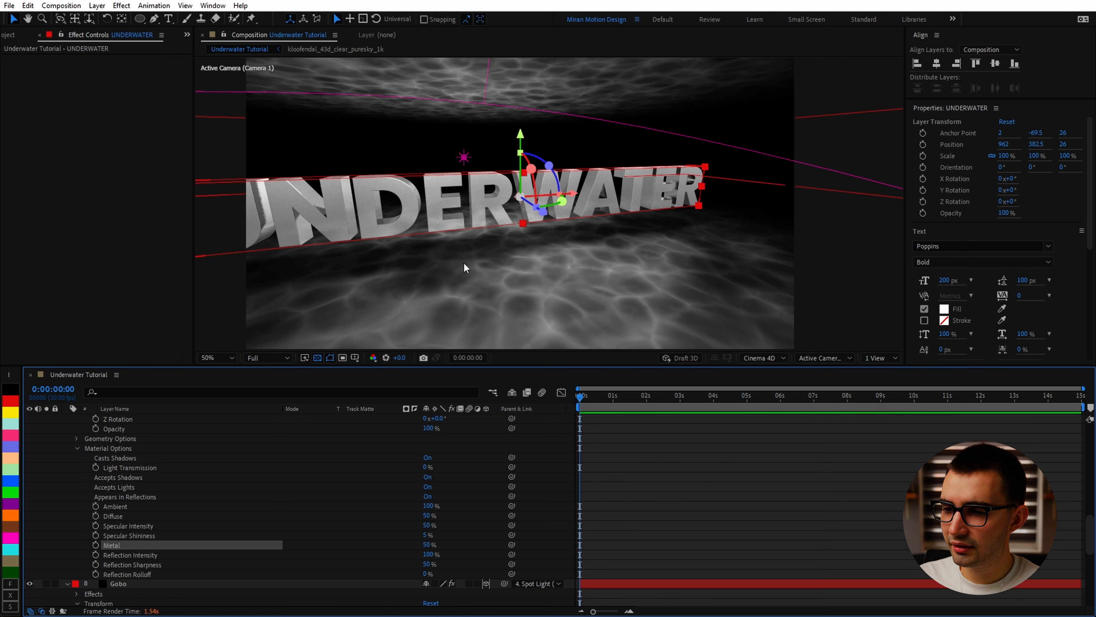
Collapse the UNDERWATER layer and switch the HDRI layer's visibility off and back on to compare its lighting effect.
scroll(172, 467, up, 5)
click(66, 448)
click(125, 429)
click(30, 427)
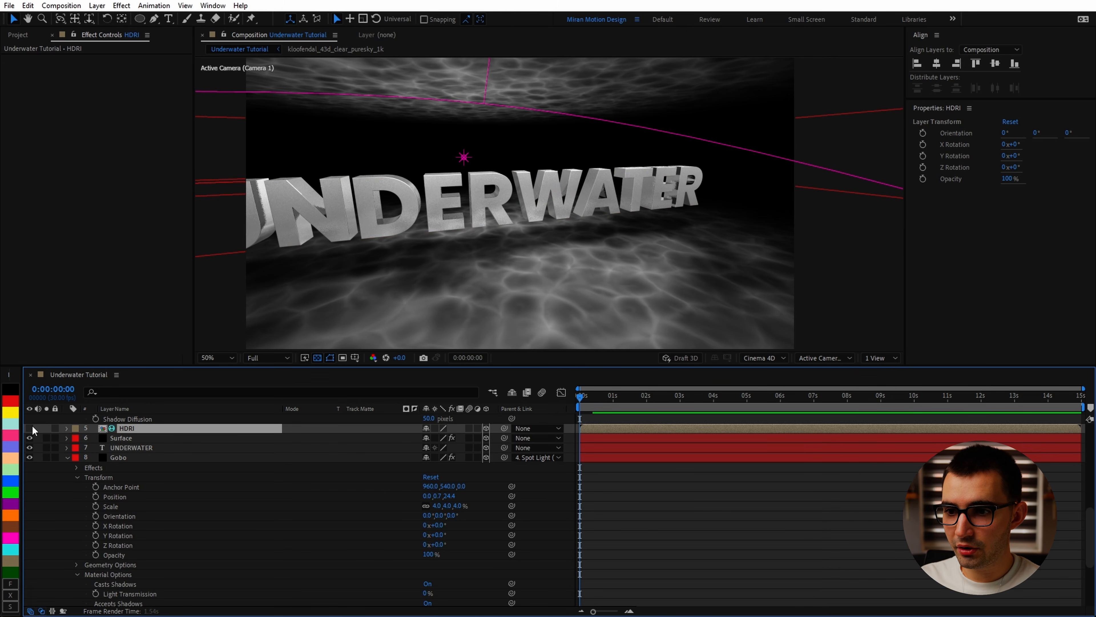
click(32, 426)
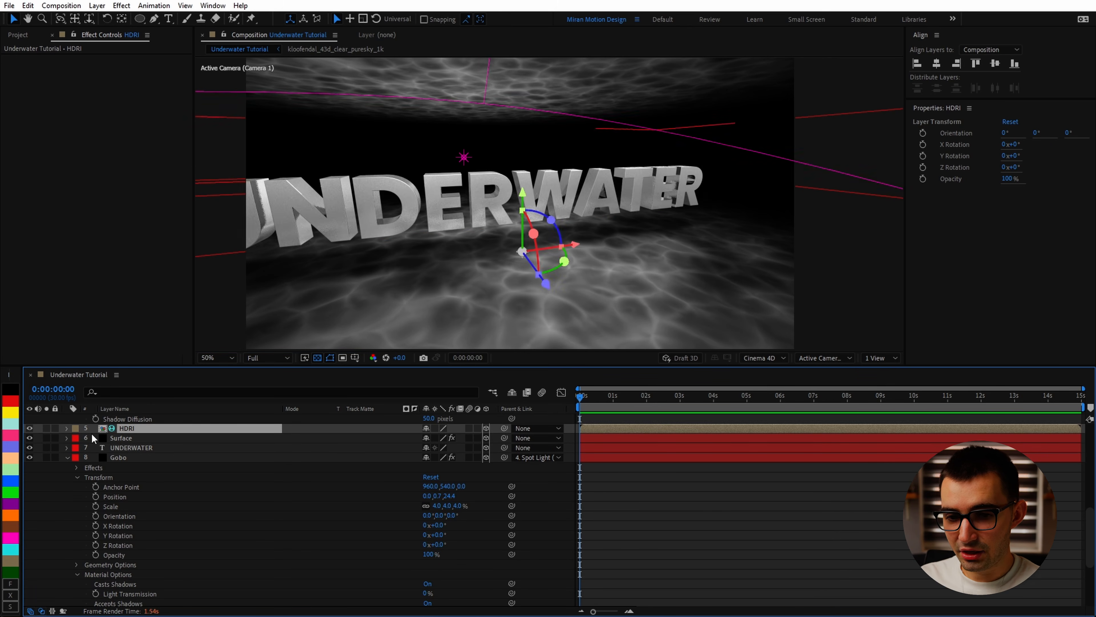
Try lowering the HDRI layer's opacity to 24%, and undo the change.
key(t)
drag(424, 440, 383, 439)
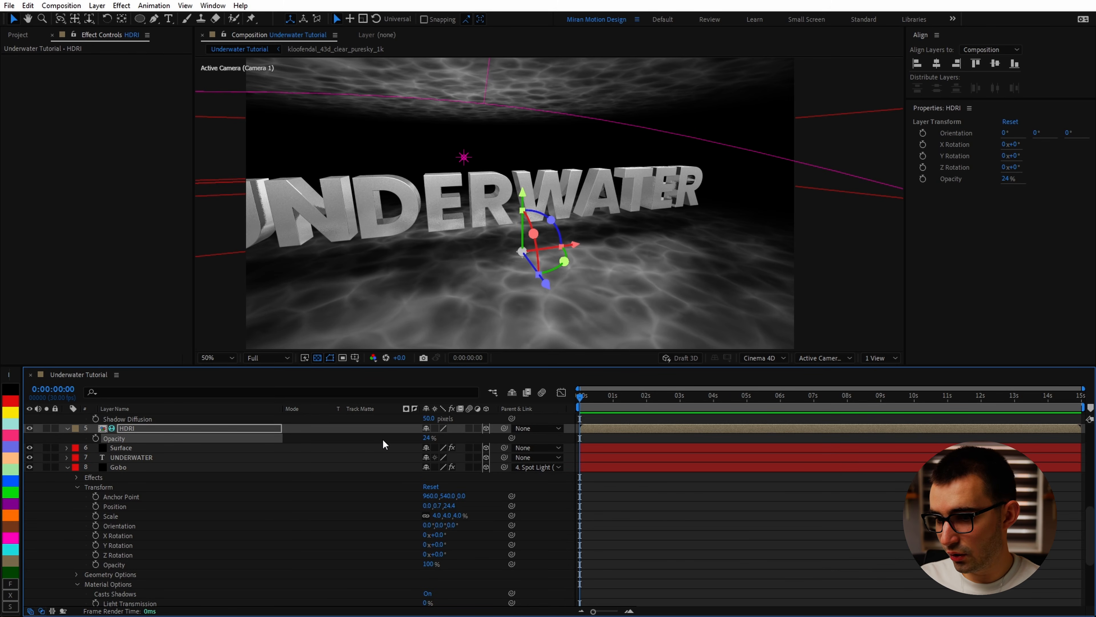
key(ctrl+z)
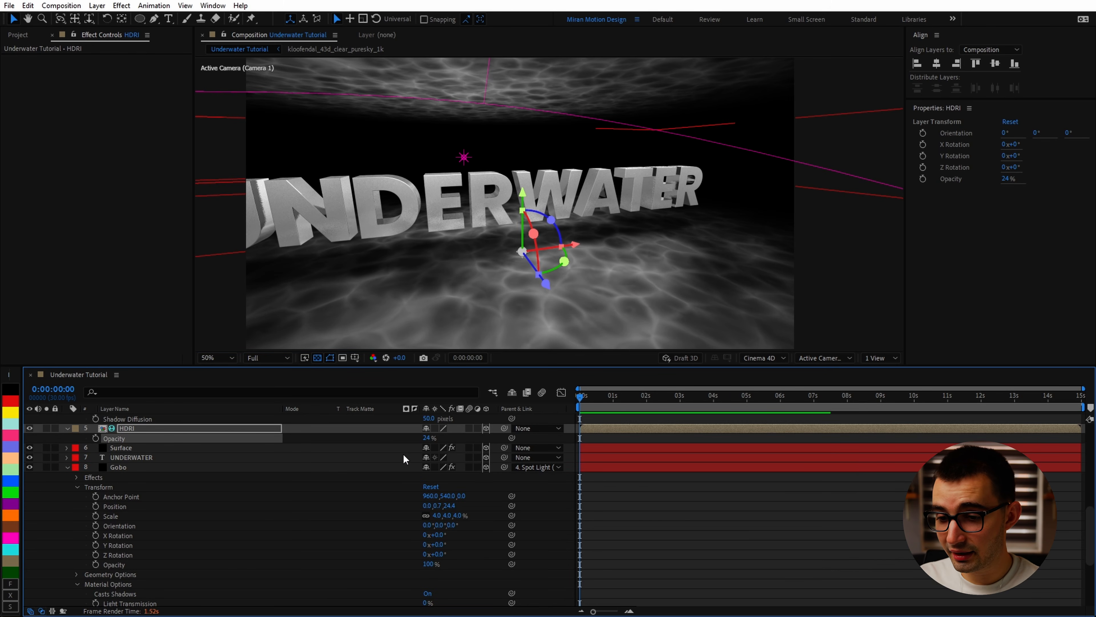
Lock the Underwater Tutorial viewer, open the HDRI layer's source composition, and select its EXR layer while keeping the main scene in view.
click(226, 35)
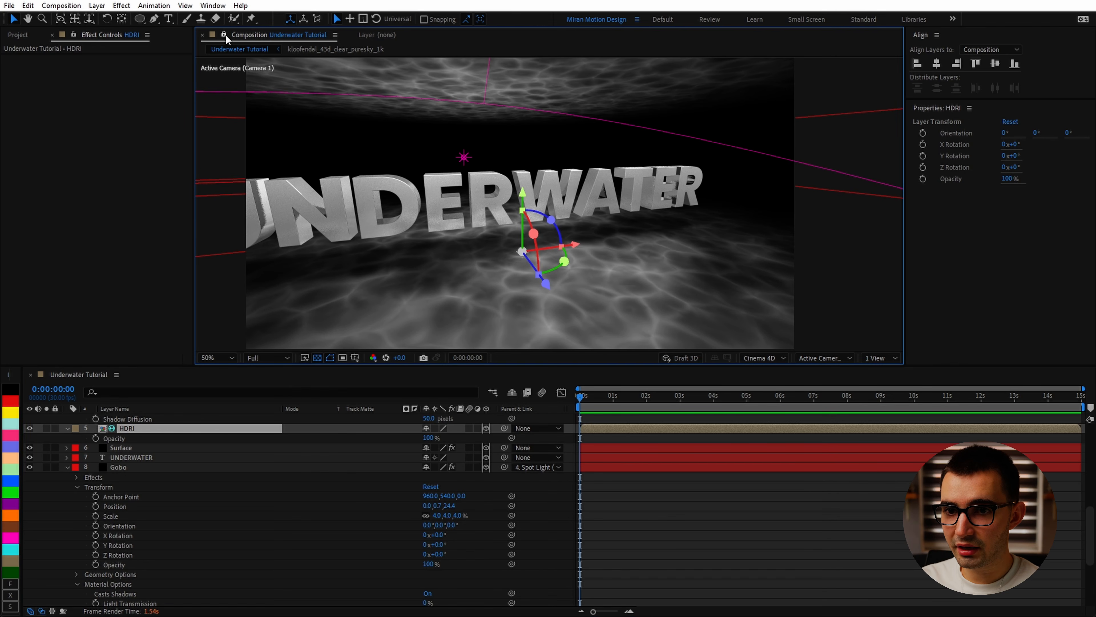
double_click(124, 428)
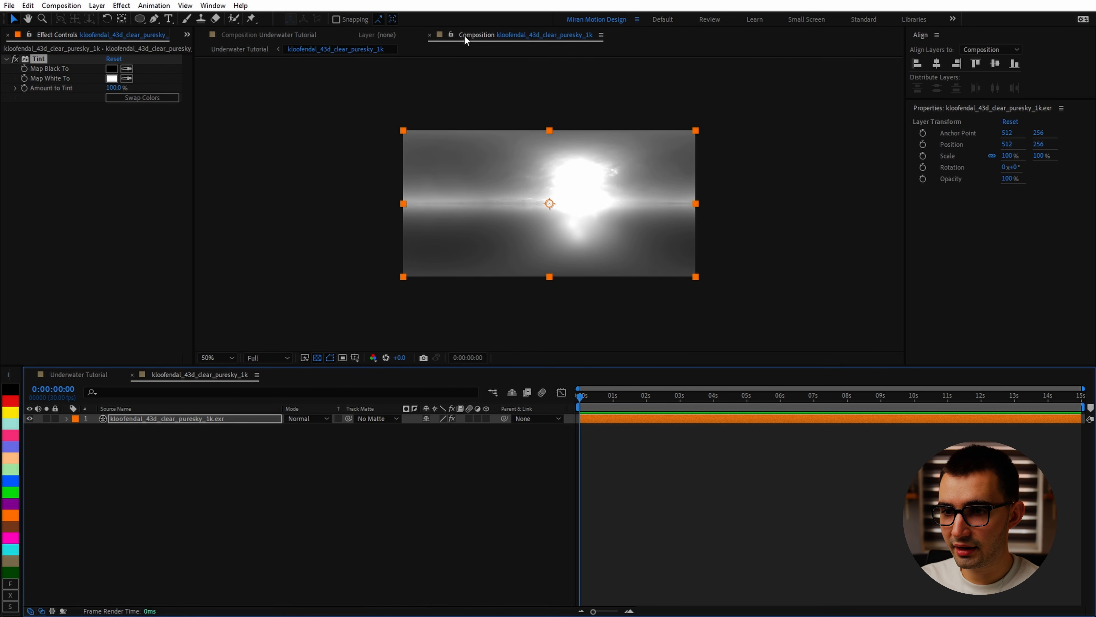
click(294, 35)
click(136, 419)
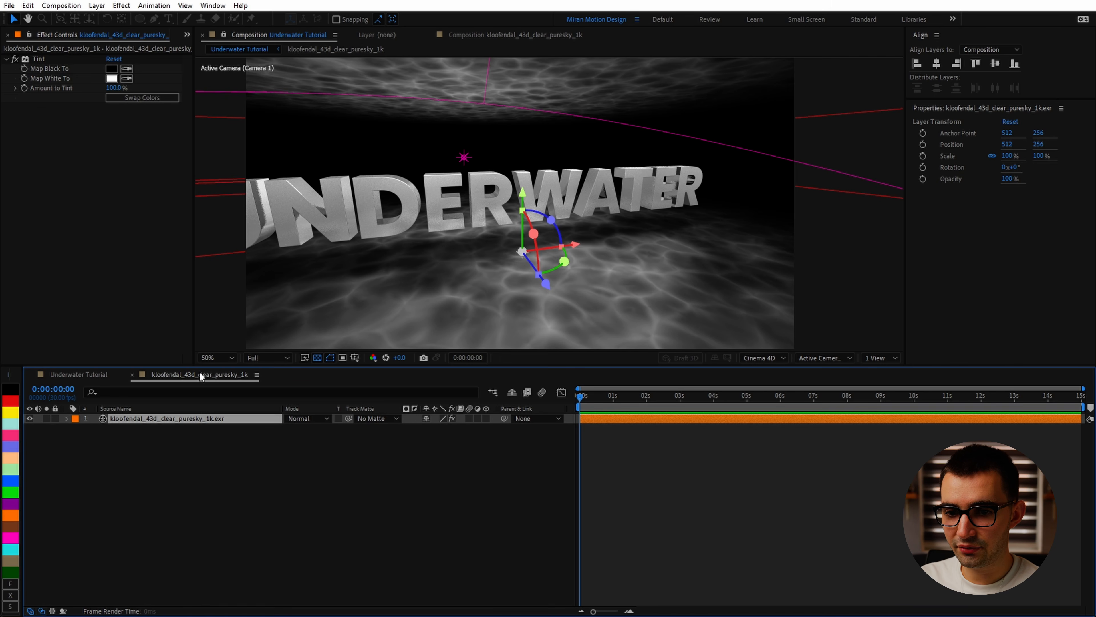
Rename the kloofendal_43d_clear_puresky_1k composition as HDRI.
right_click(236, 376)
click(268, 165)
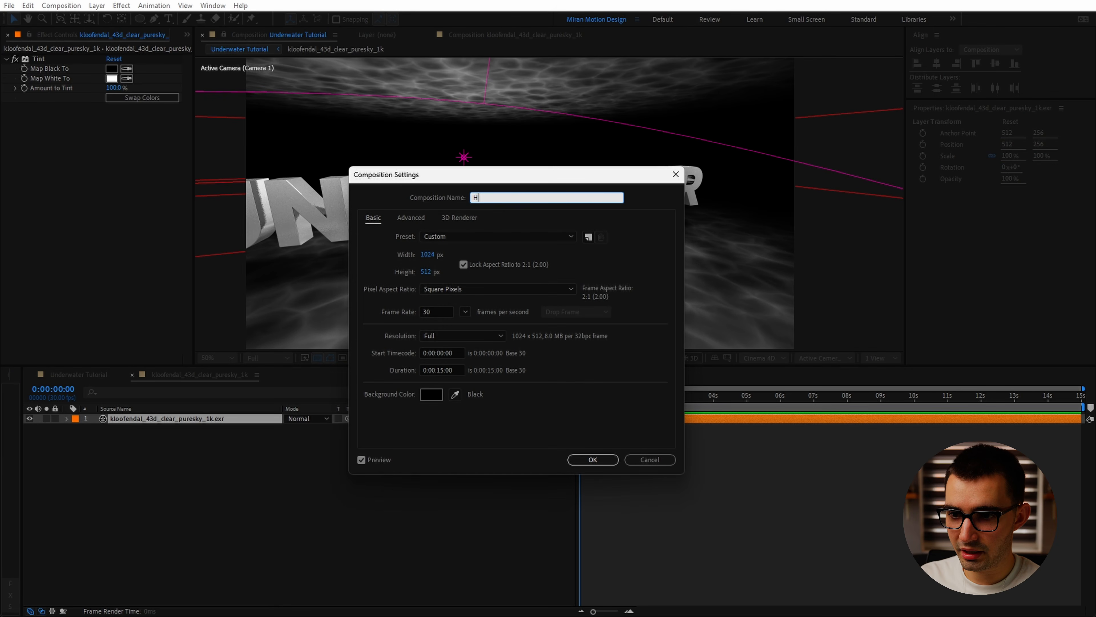
text(HDRI)
key(Return)
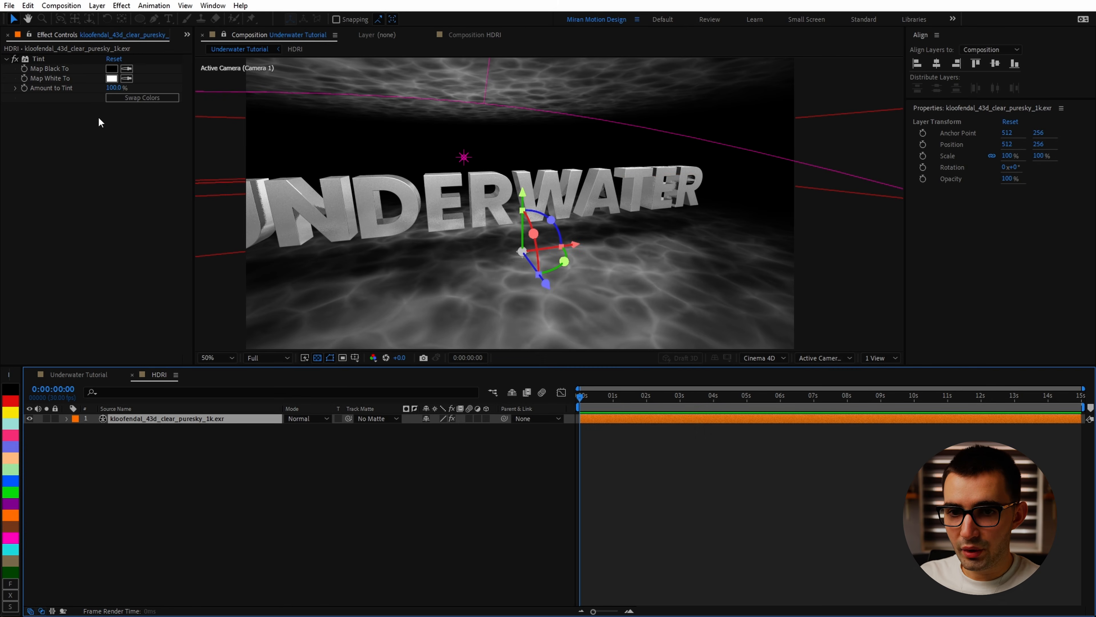
Duplicate the EXR layer's Tint effect, mapping white to black in the copy with an Amount to Tint of 50%.
click(42, 58)
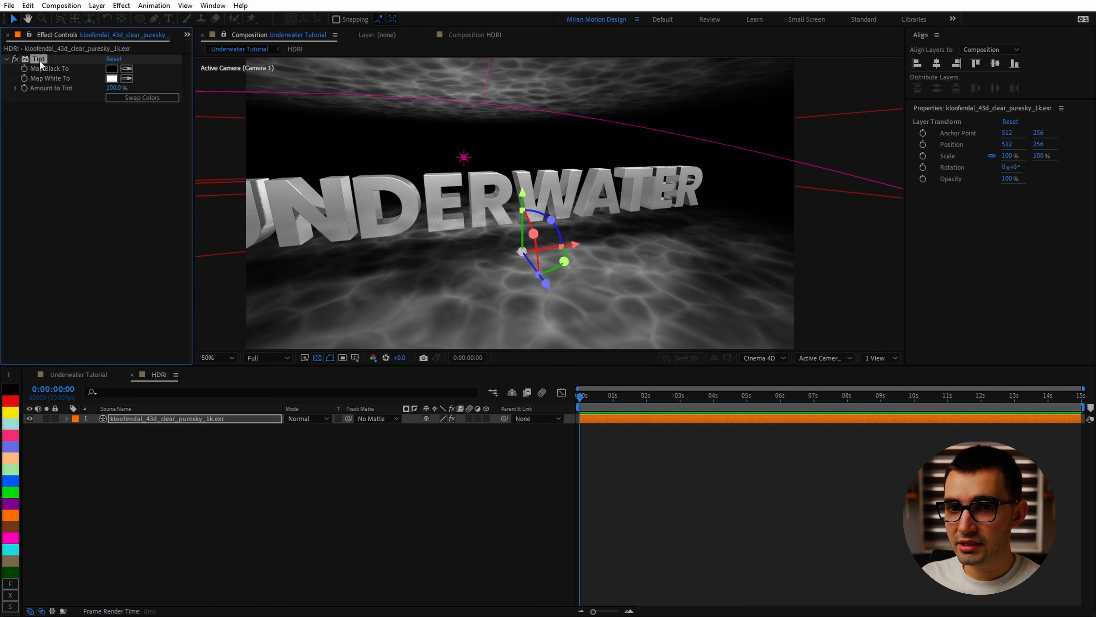
key(ctrl+d)
click(127, 126)
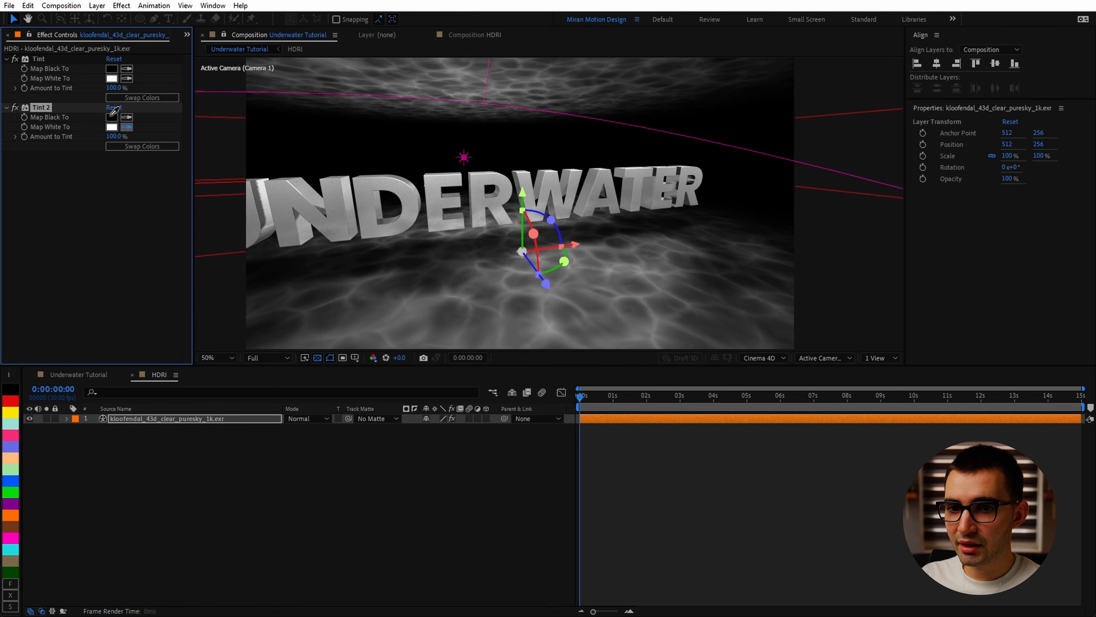
click(113, 135)
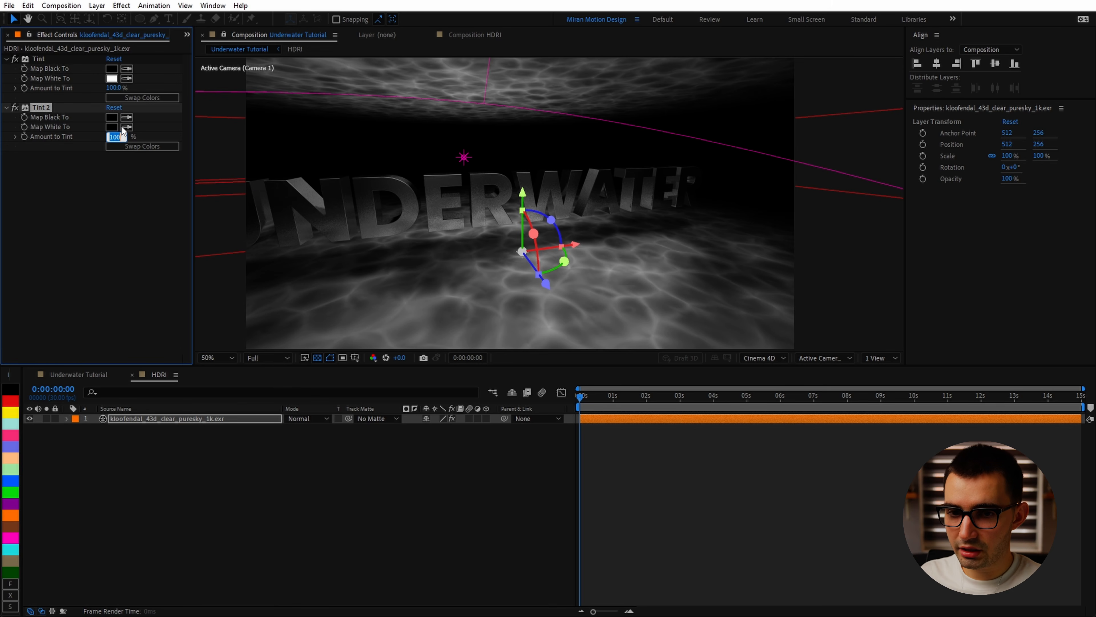
text(50)
key(Return)
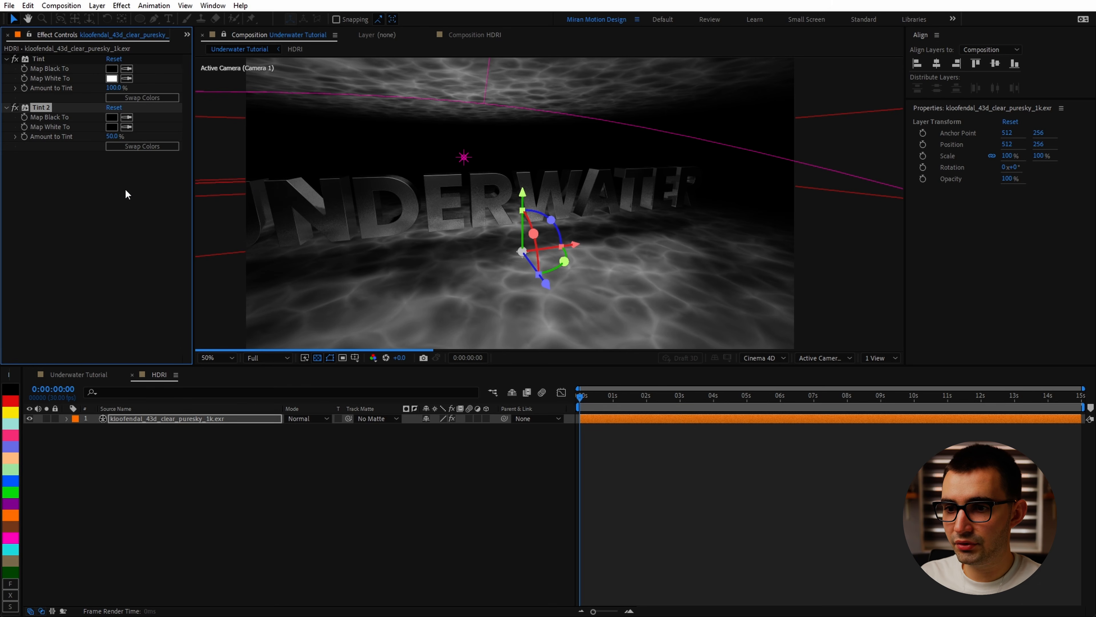
Toggle the second Tint effect in the HDRI composition to compare brightness, and check the result in the Underwater Tutorial scene.
click(475, 35)
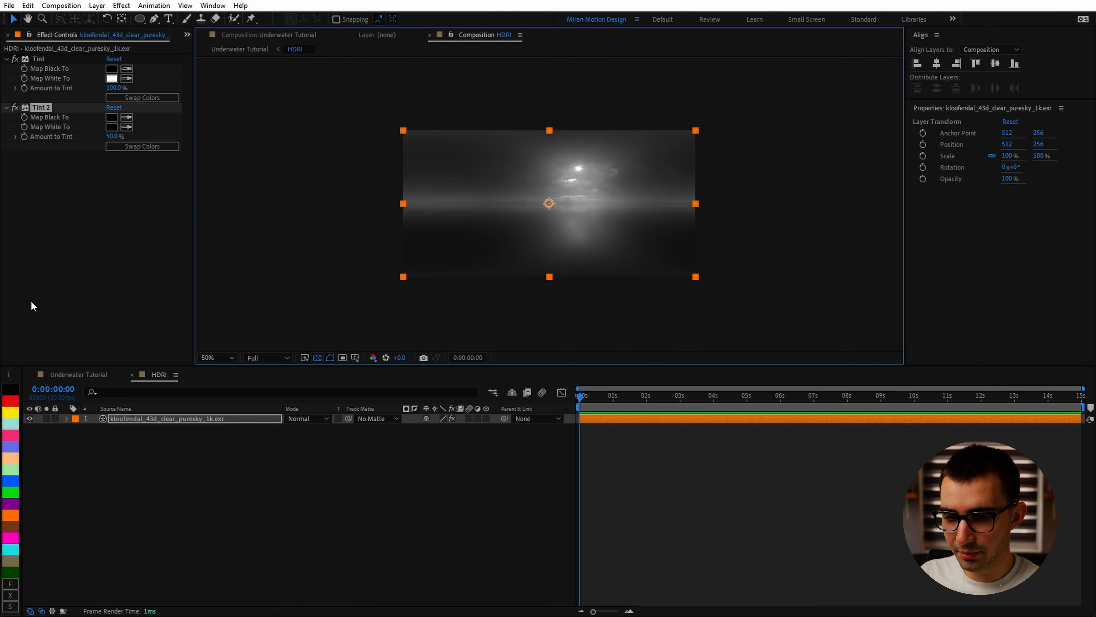
click(15, 107)
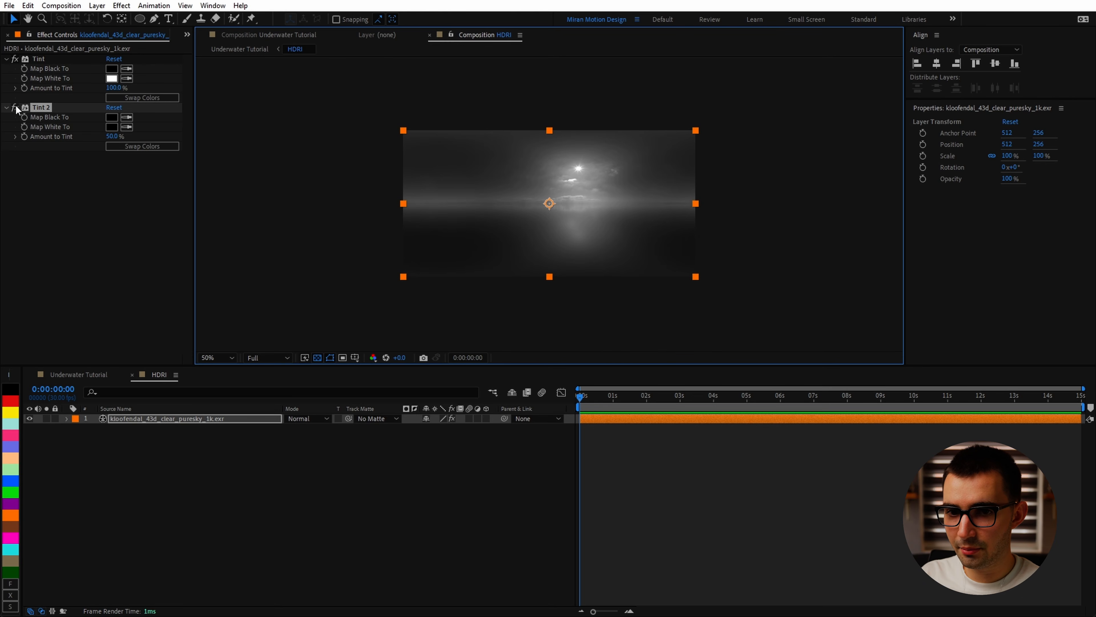
click(16, 108)
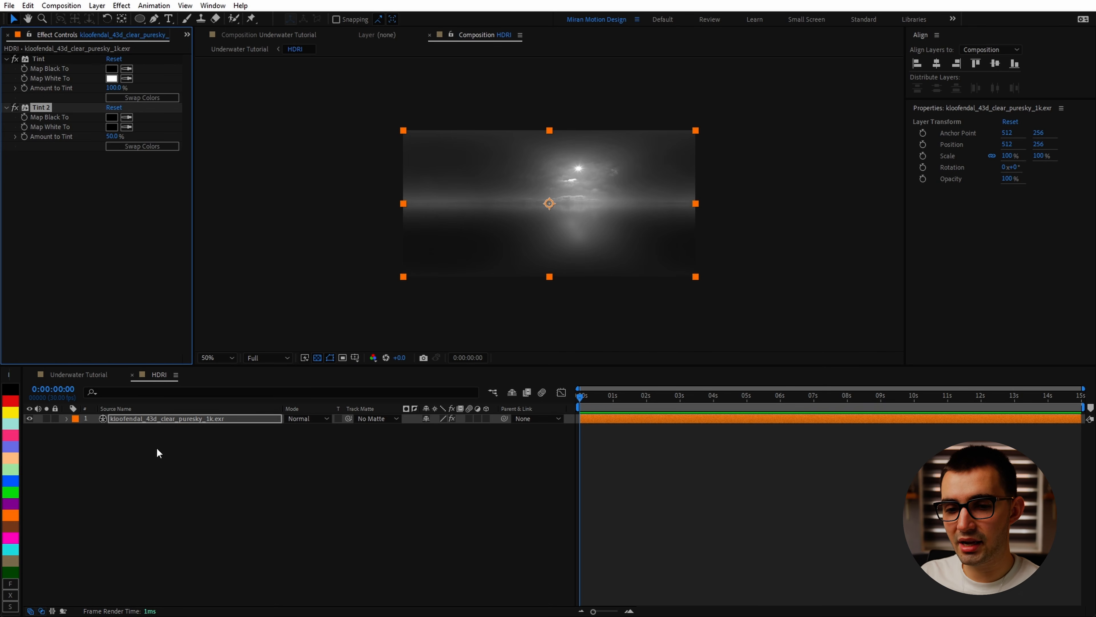
click(79, 374)
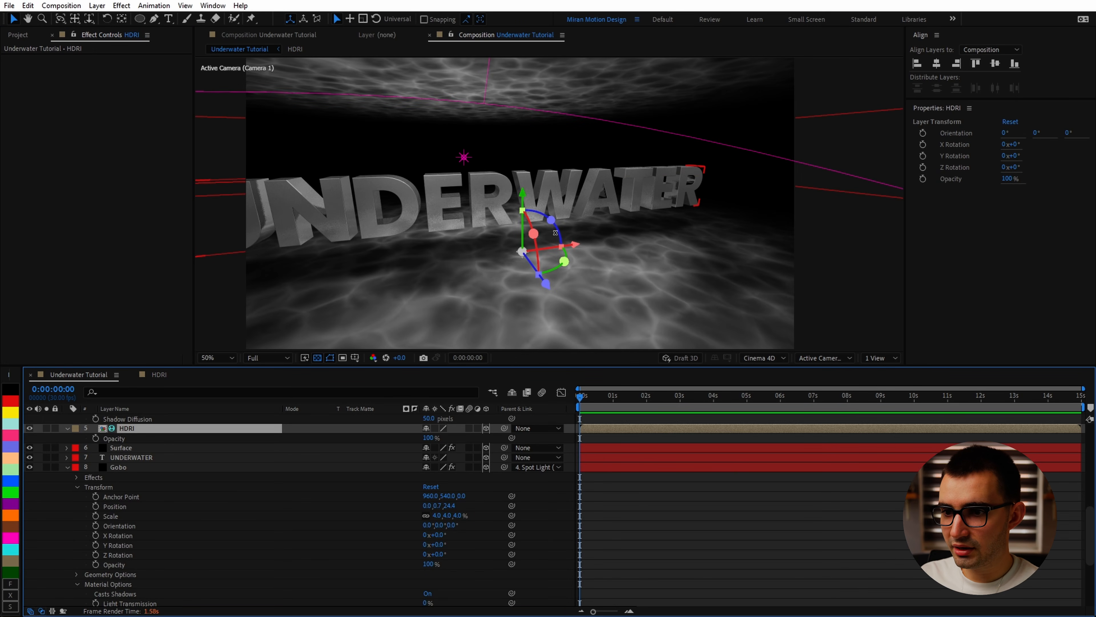
Disable the Tint 2 effect in the HDRI composition and return to the Underwater Tutorial composition.
click(160, 376)
click(15, 107)
click(79, 374)
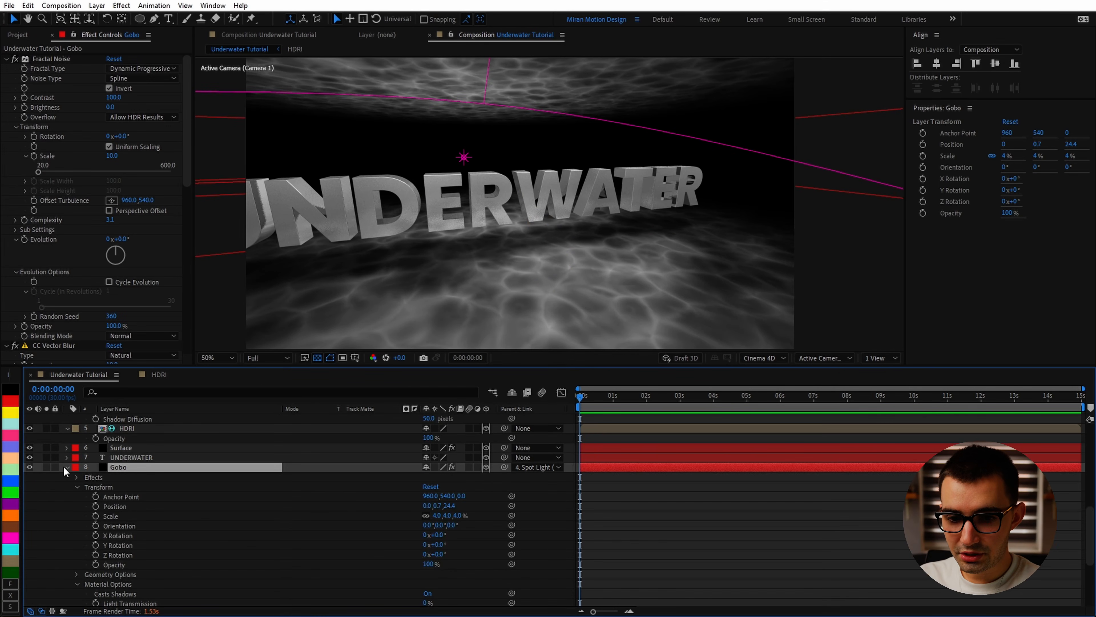
Collapse the expanded layer properties in the Underwater Tutorial timeline and deselect all layers.
click(65, 466)
click(287, 542)
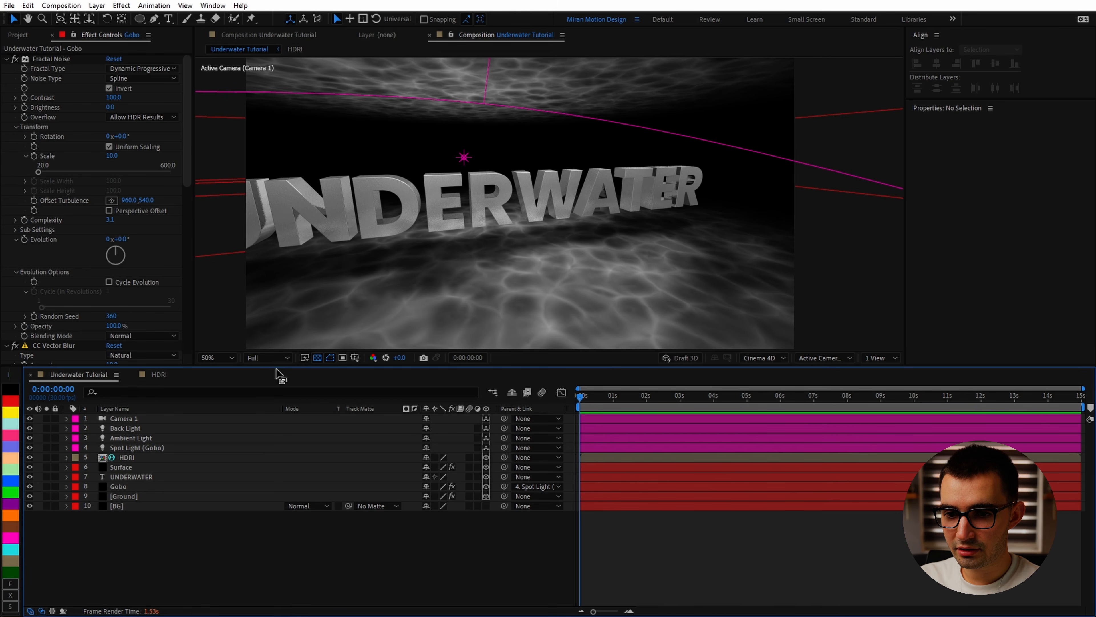
Add a null object to the Underwater Tutorial composition, make it a 3D layer, and rename it Camera Control.
drag(276, 366, 281, 405)
right_click(144, 584)
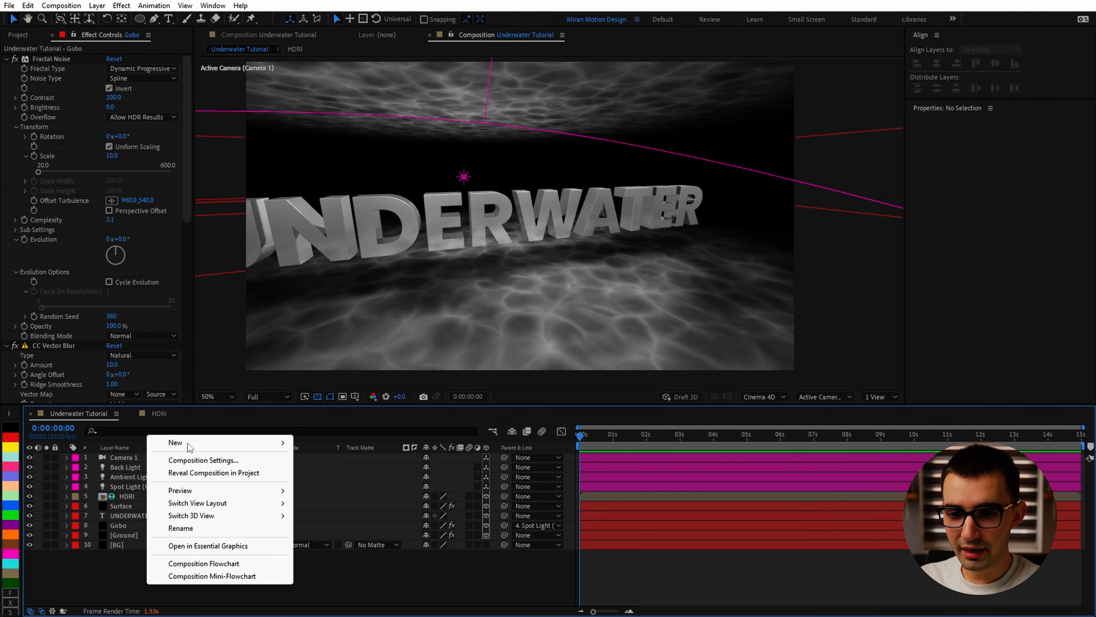
mouse_move(182, 444)
click(321, 513)
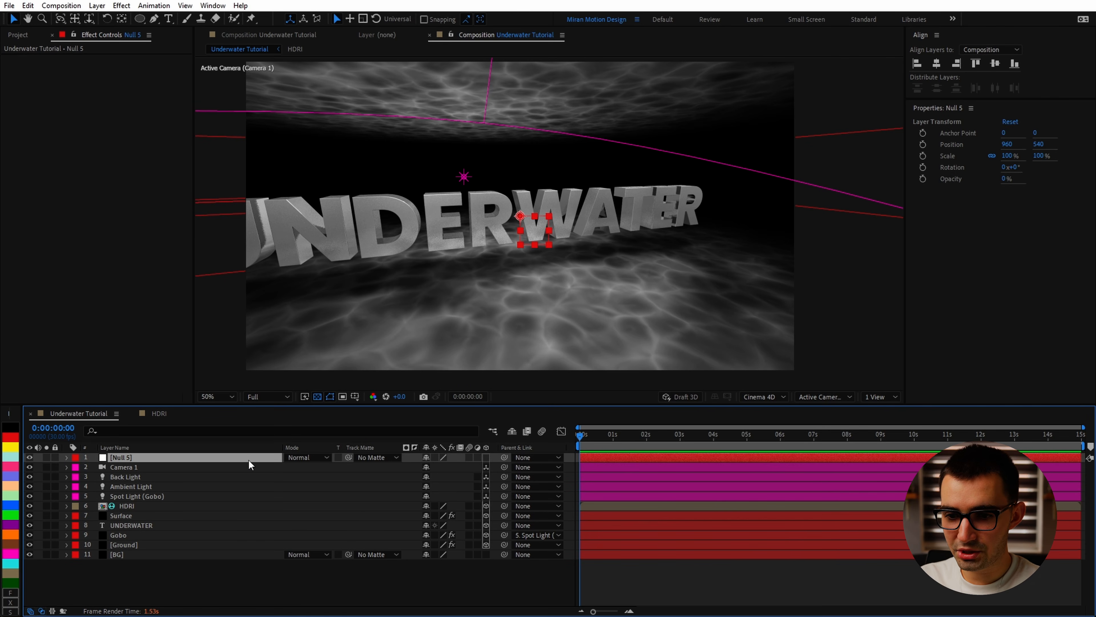
click(487, 457)
key(Return)
text(Ca)
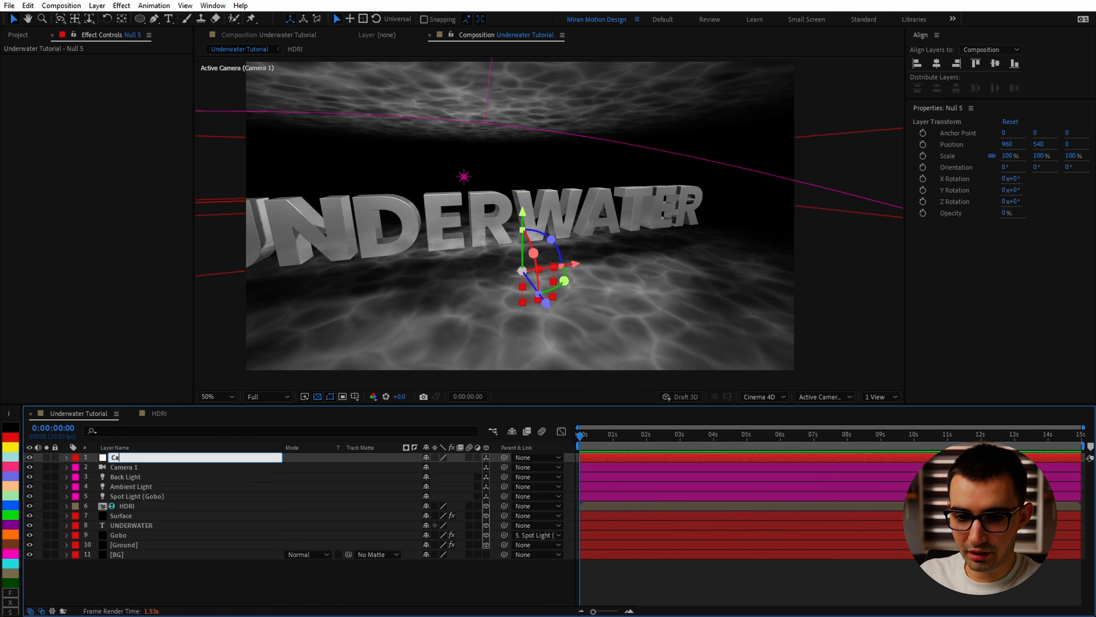
text(mera Control)
key(Return)
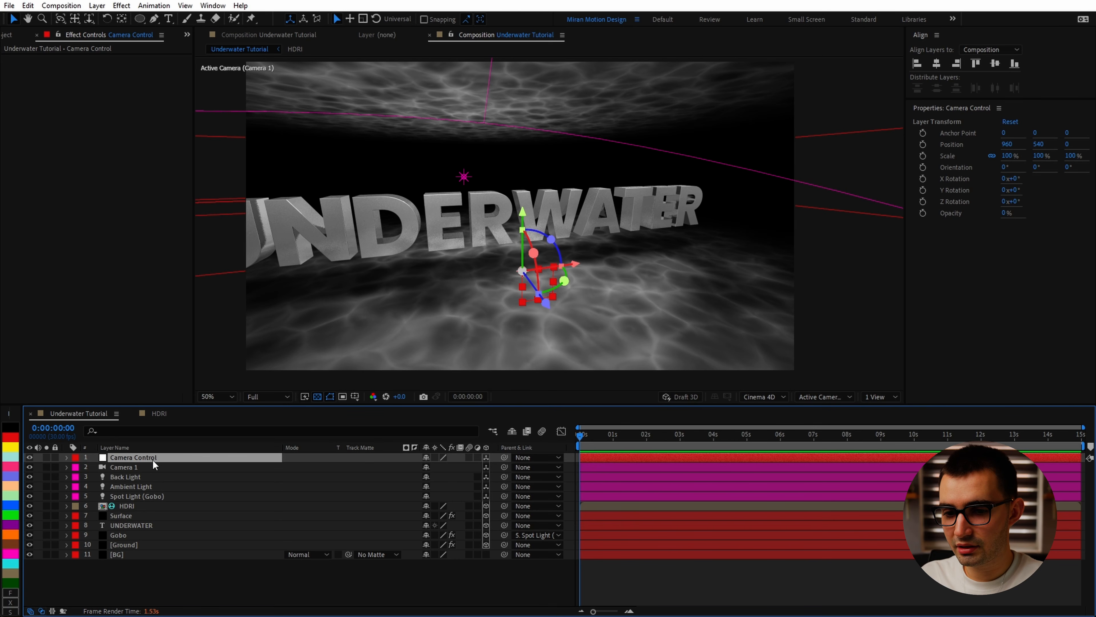
Reveal Camera 1's Point of Interest and the UNDERWATER layer's Position to compare their coordinates.
click(140, 468)
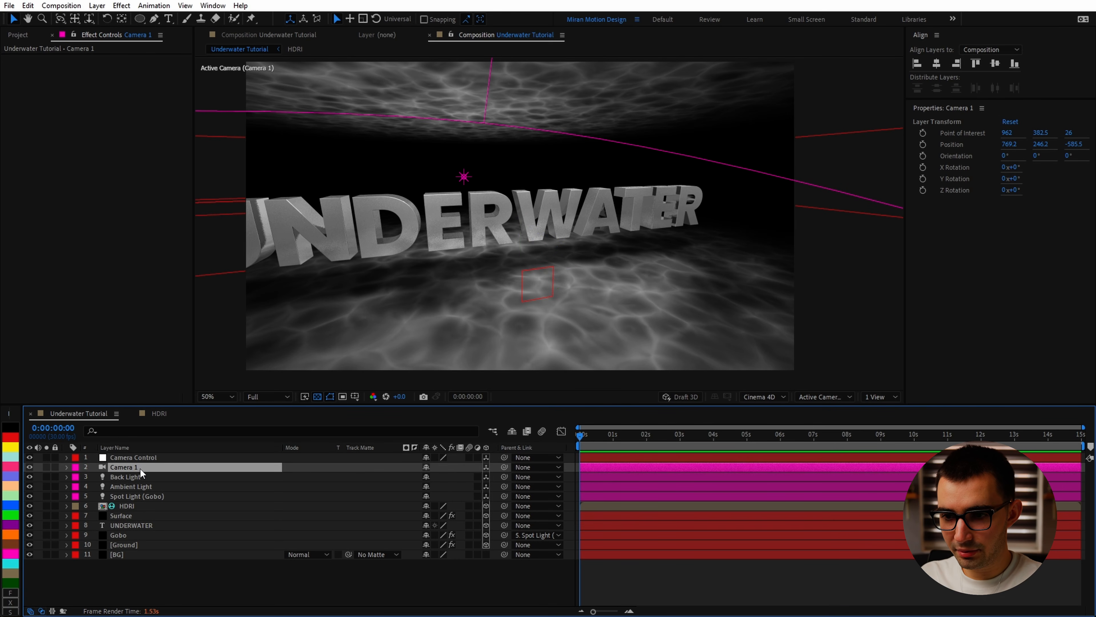
key(a)
click(144, 536)
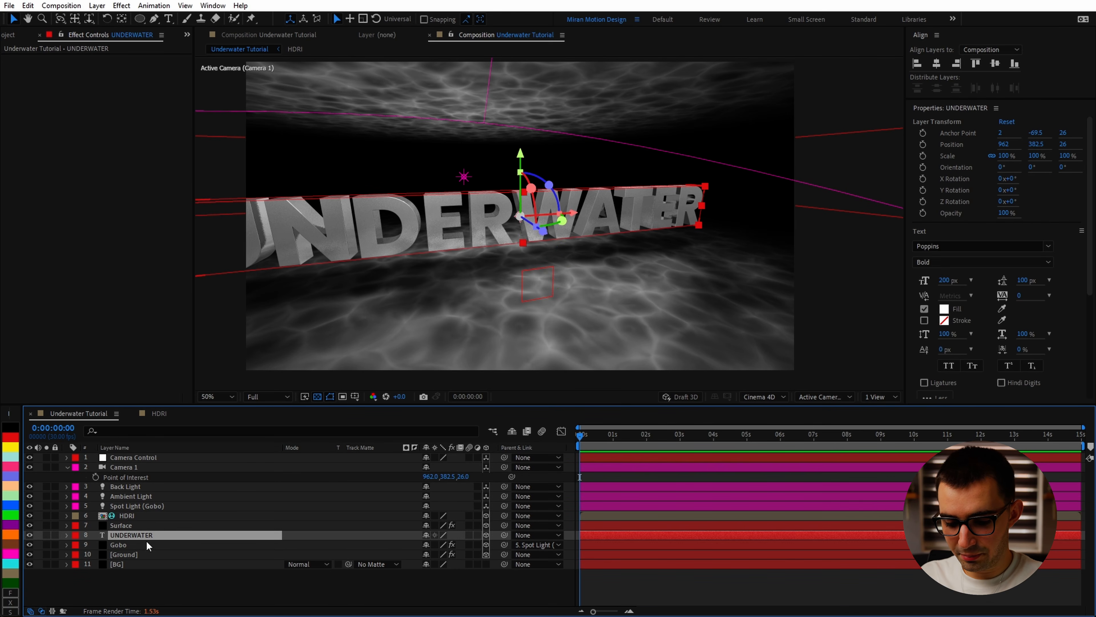
key(p)
click(147, 544)
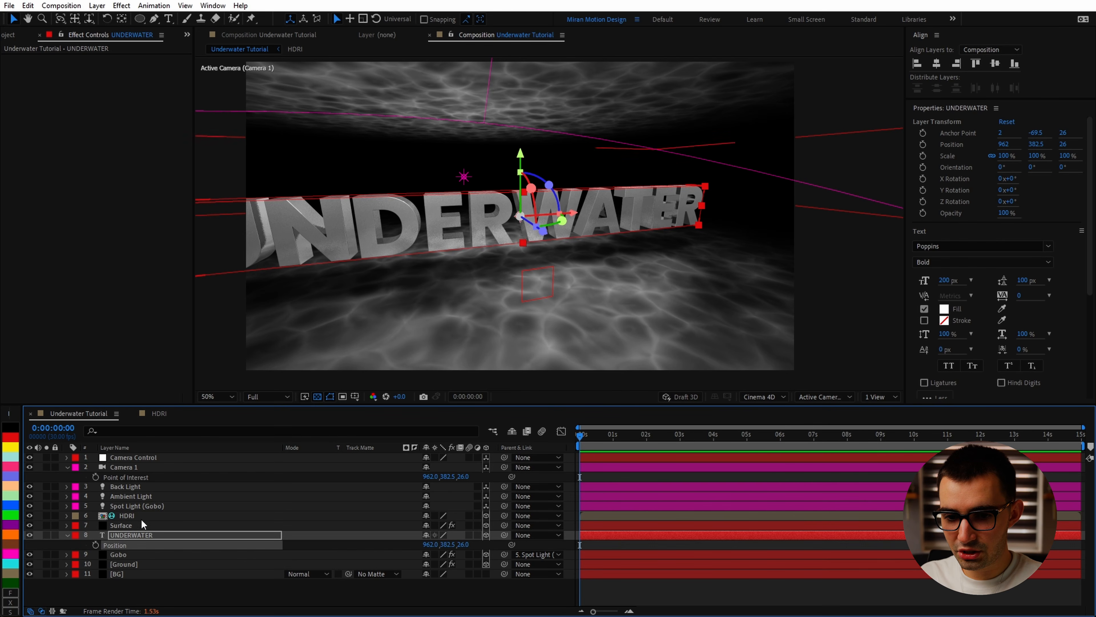
Copy Camera 1's Point of Interest into the Camera Control null's Position and parent the camera to the null.
click(149, 477)
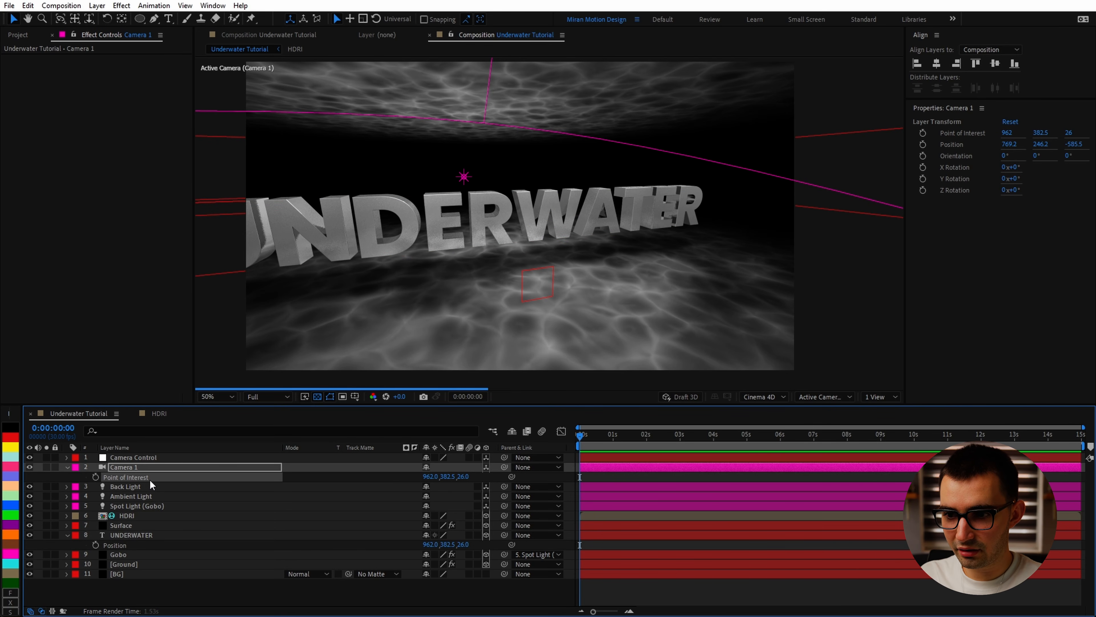
click(152, 458)
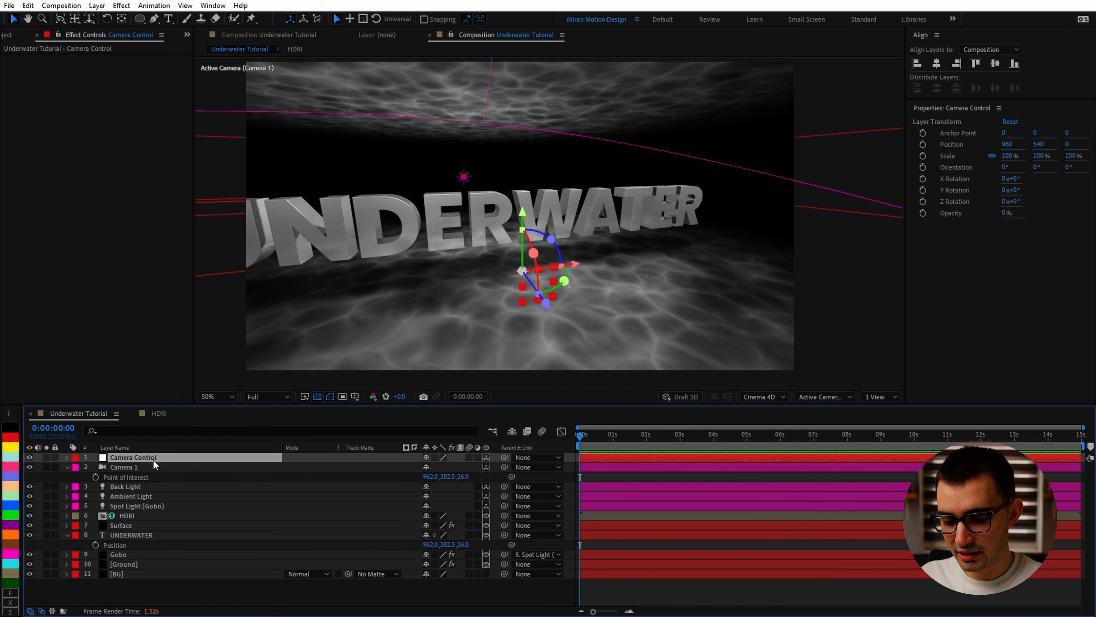
key(p)
click(138, 467)
key(ctrl+v)
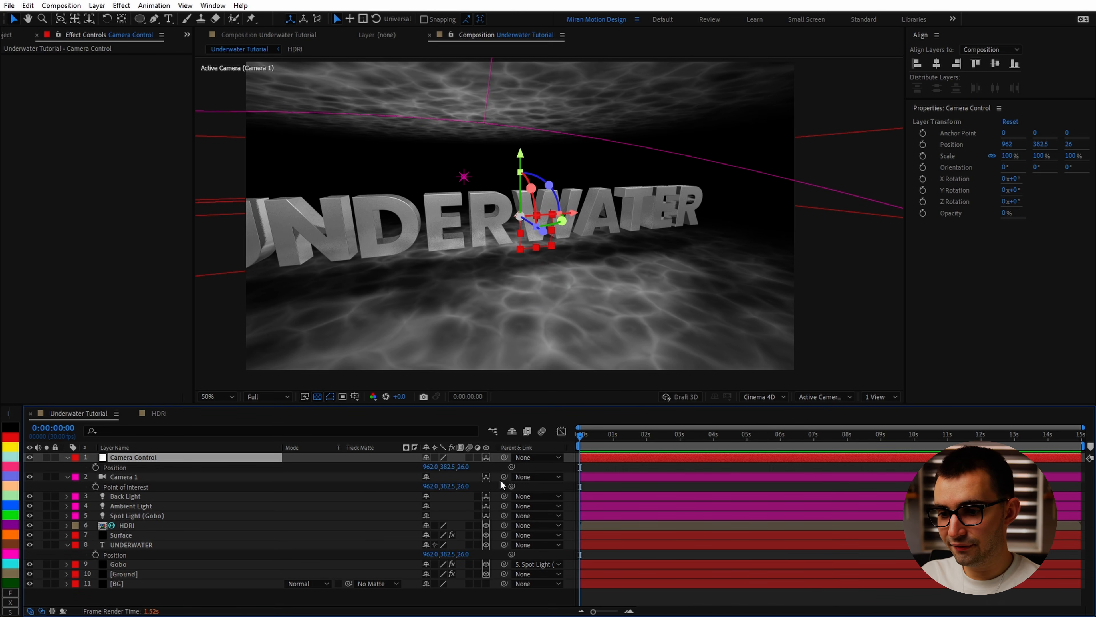
drag(503, 476, 197, 461)
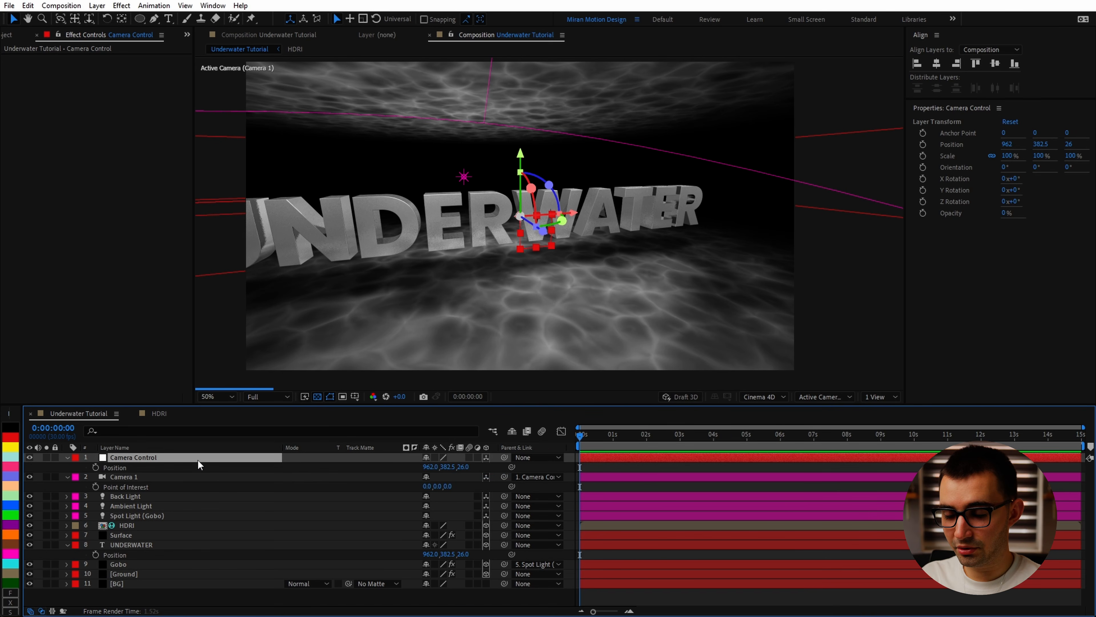
Preview in Draft 3D at Quarter resolution and add a 0° Y Rotation keyframe to Camera Control at 0 seconds.
click(268, 397)
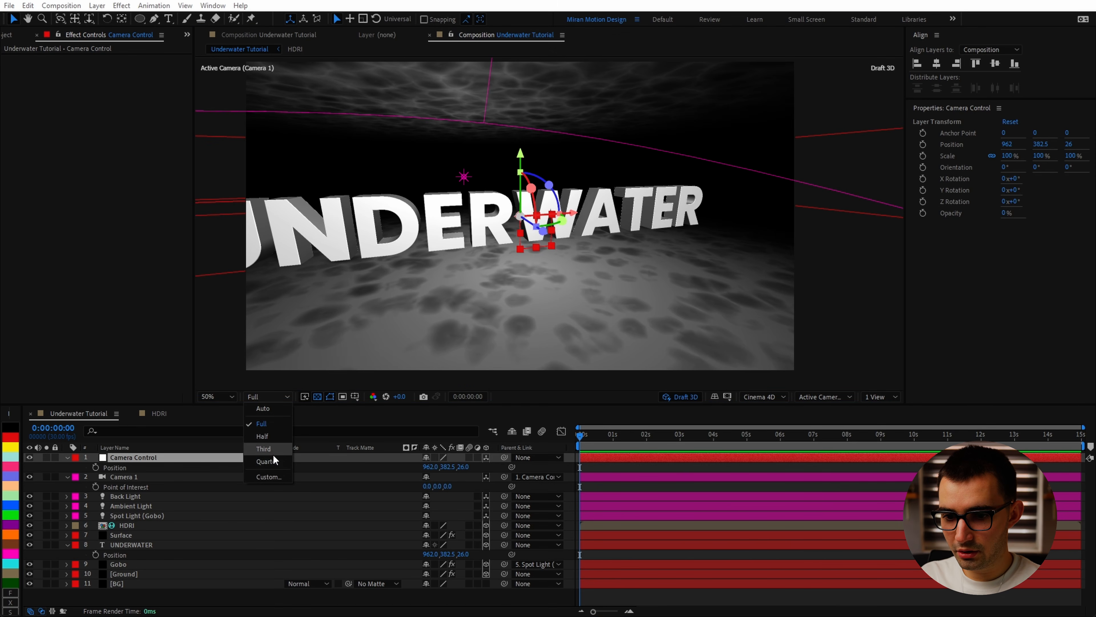
click(273, 455)
key(r)
drag(437, 486, 466, 496)
key(ctrl+z)
click(96, 487)
key(ctrl+z)
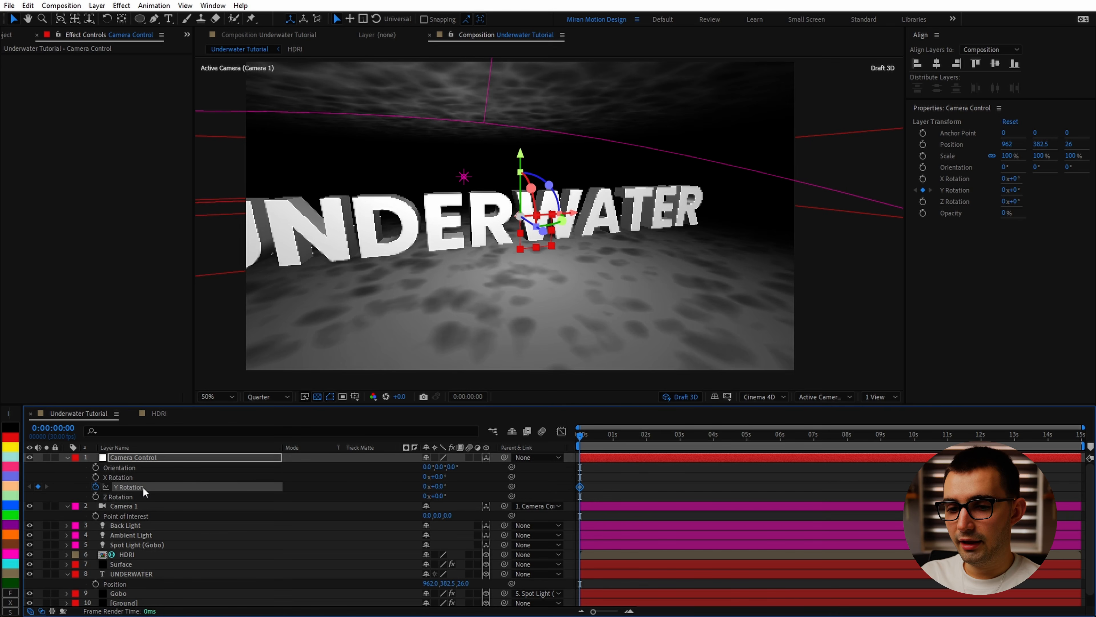
Reveal the Camera Control null's Scale and set it to 129.4% so the camera pulls back from the text.
key(shift+s)
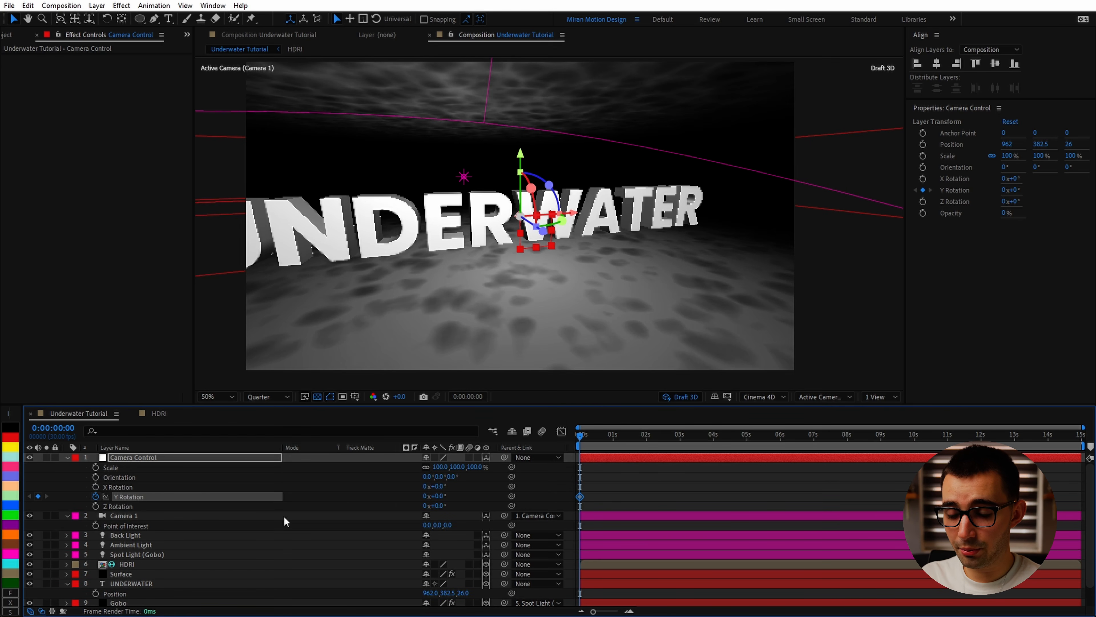
drag(442, 467, 687, 462)
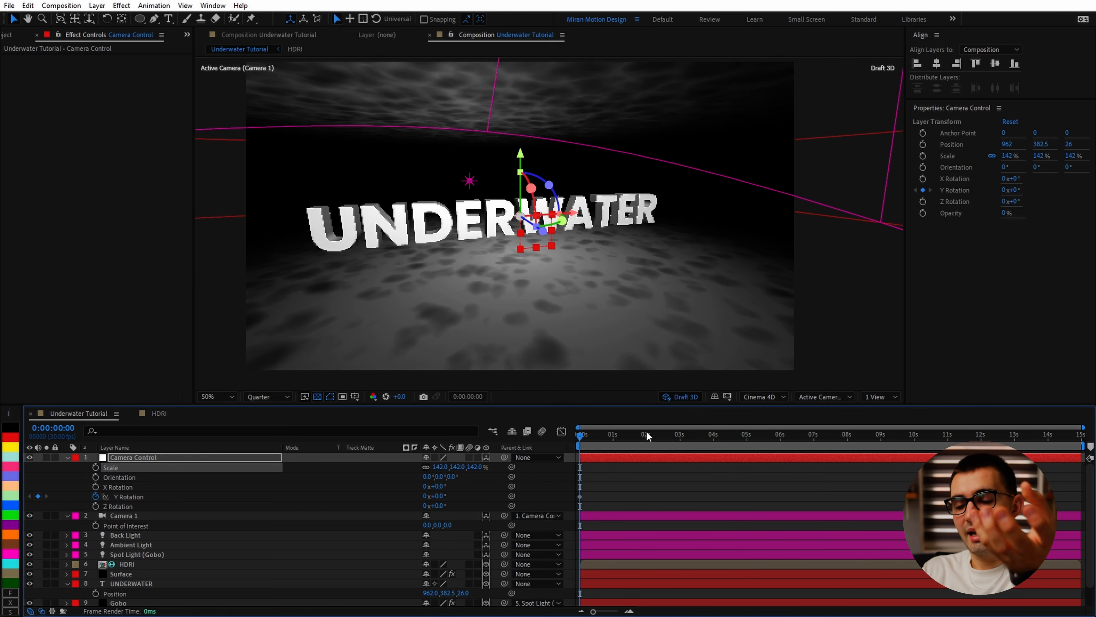
mouse_move(443, 469)
mouse_down()
mouse_move(429, 476)
mouse_move(447, 476)
mouse_move(427, 478)
mouse_up()
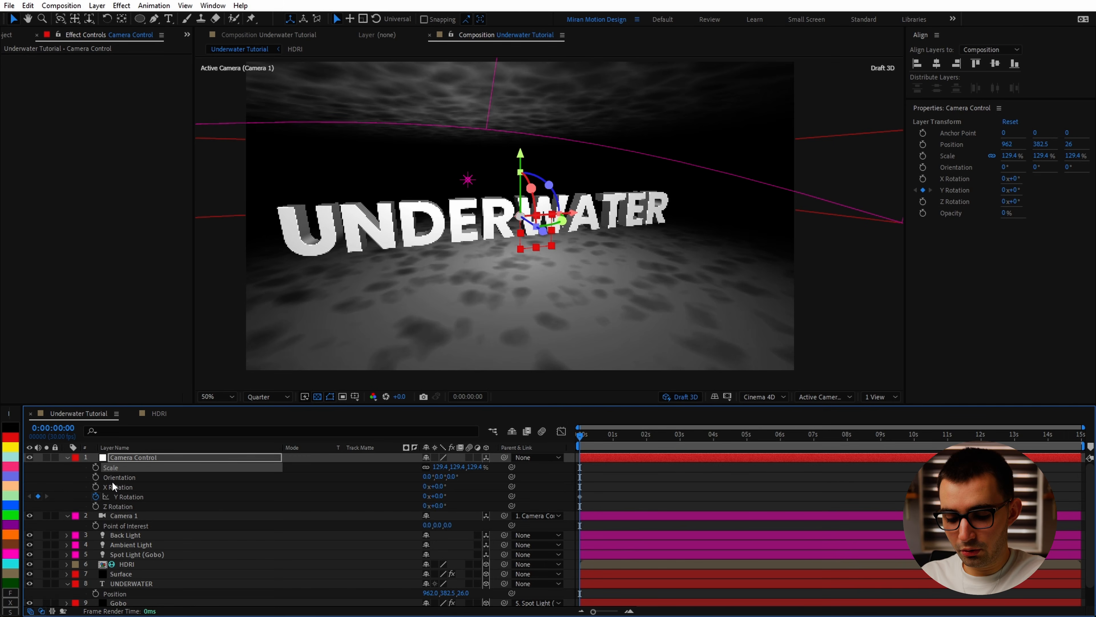
Keyframe Camera Control's Position and Scale at 0 seconds, with Scale at 185% and Y Rotation at 20.3°.
key(shift+p)
click(96, 466)
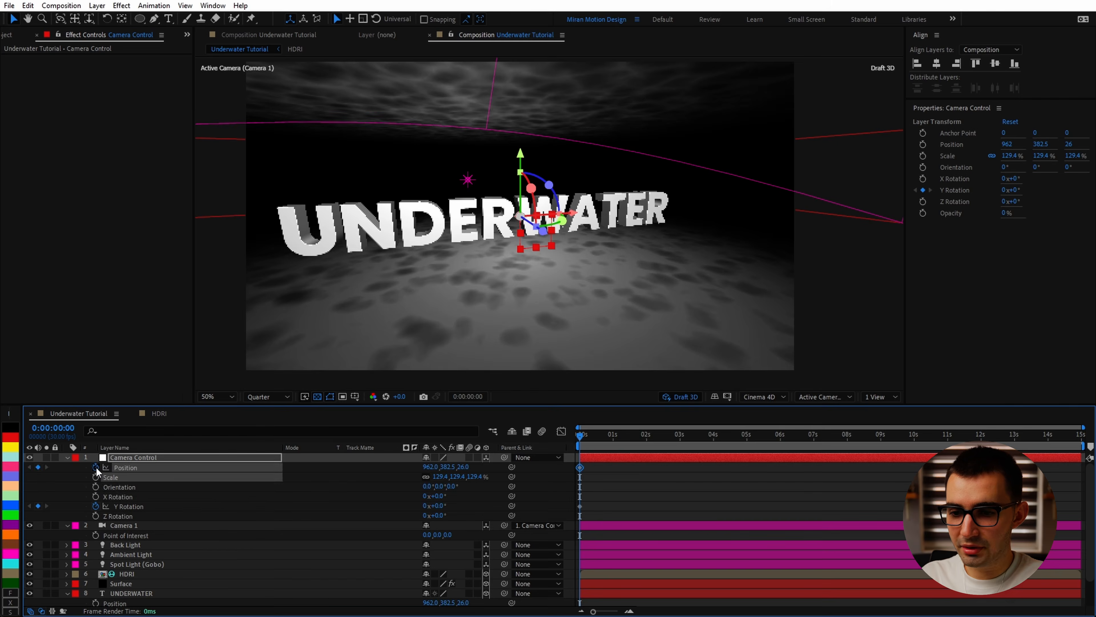
click(96, 476)
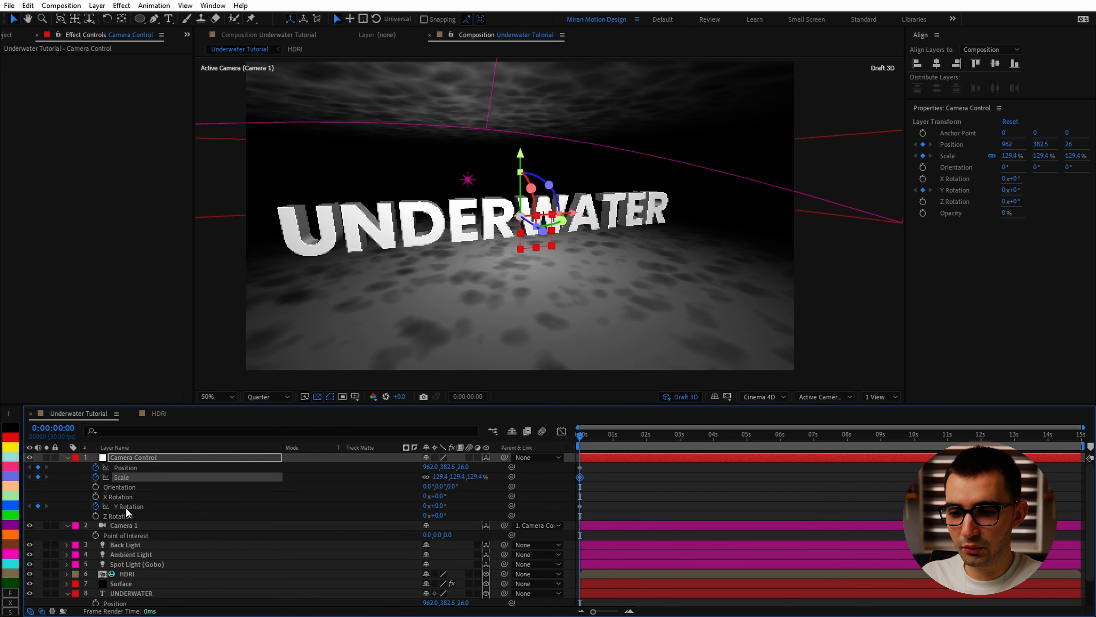
drag(468, 479, 752, 461)
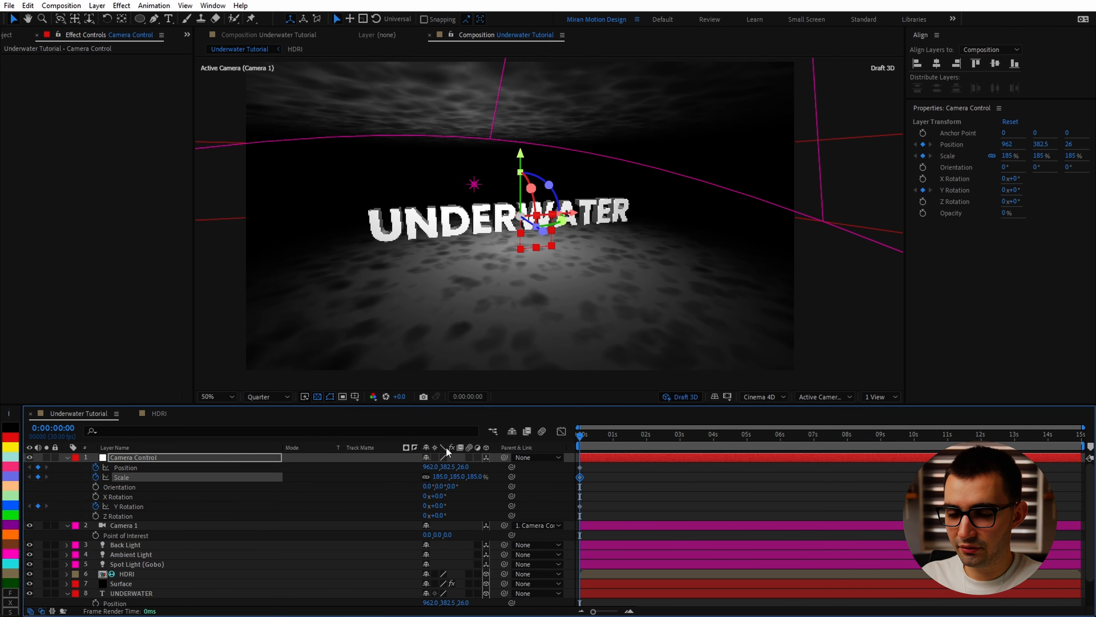
drag(434, 505, 557, 504)
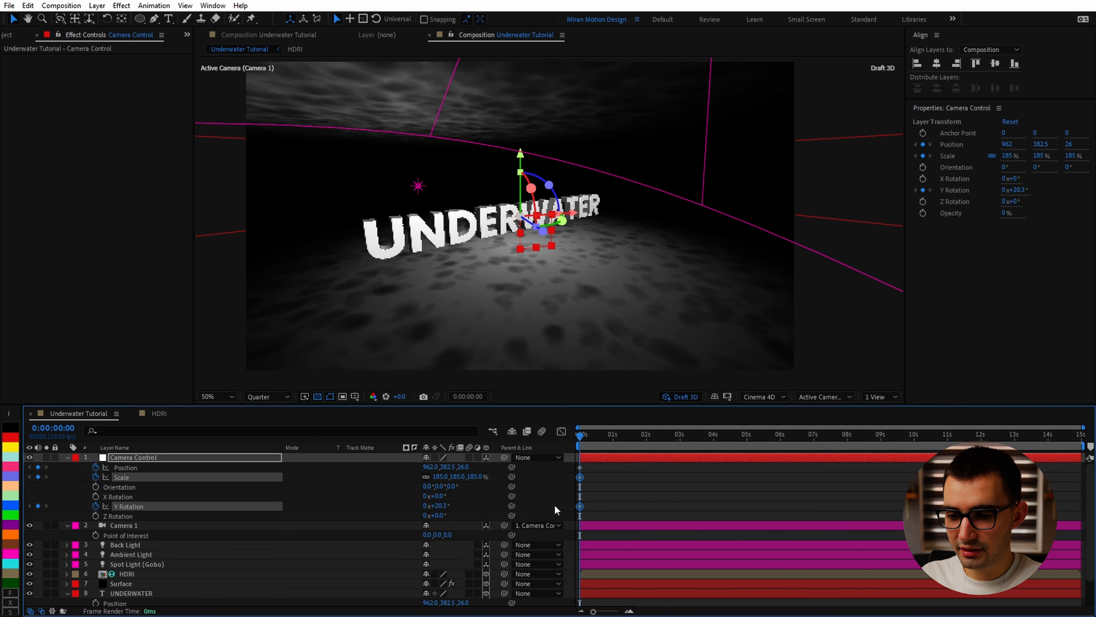
At 0:00:05:00, keyframe Camera Control's Scale at 110% and its Y Rotation at -43.7°.
drag(574, 441, 747, 442)
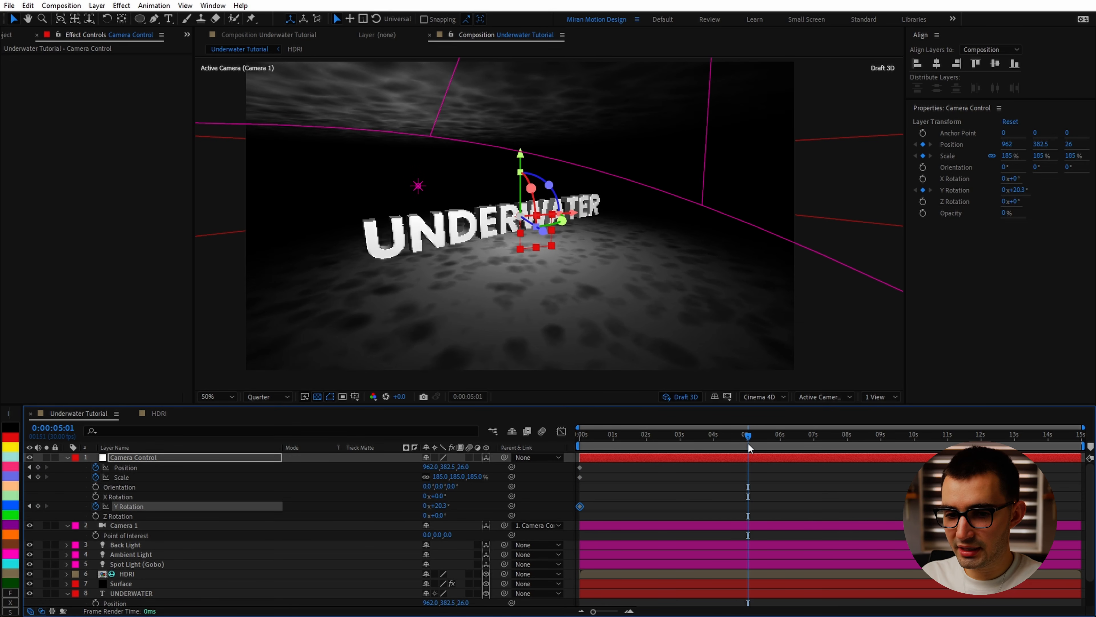
key(Page_Up)
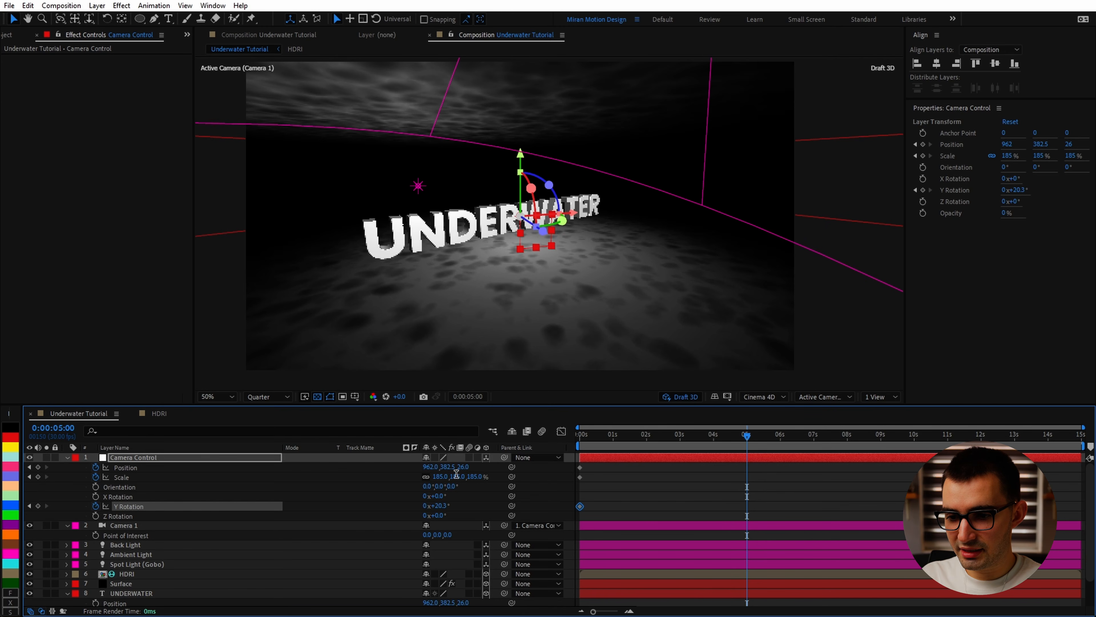
text(110)
key(Return)
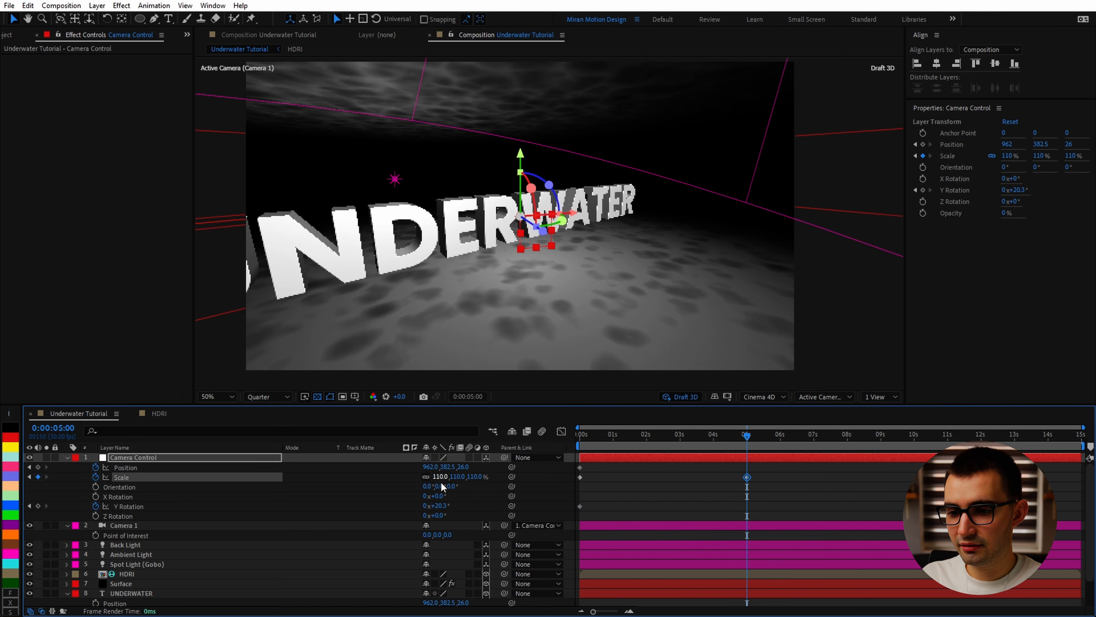
drag(438, 506, 411, 513)
click(682, 463)
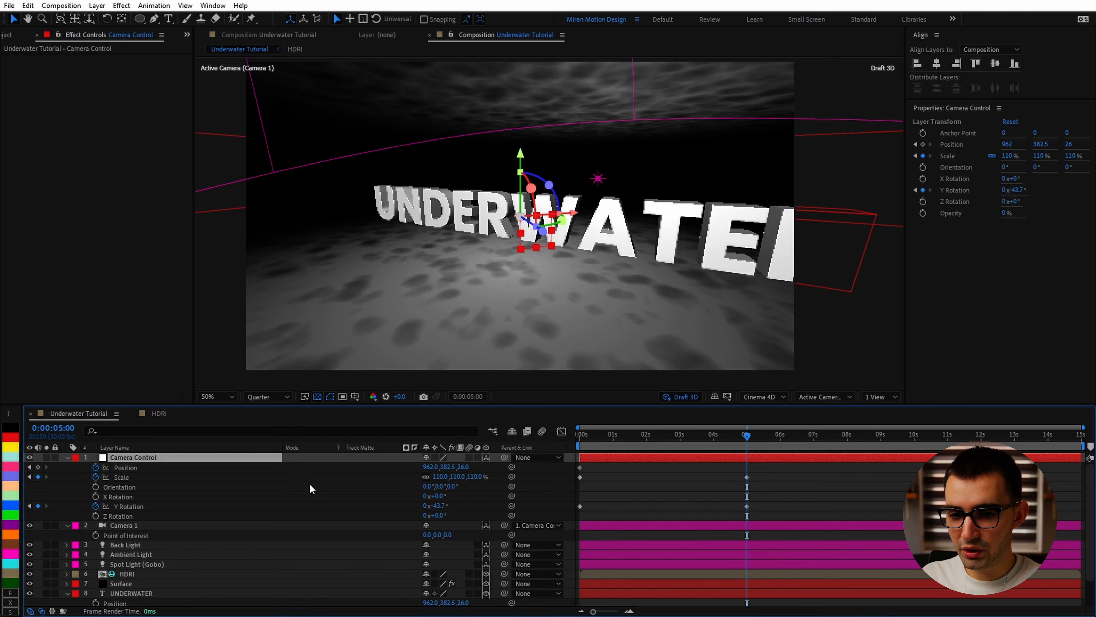
Set Camera Control's X Position to 1201 at 0:00:05:00, using the Title/Action Safe guides to frame the text.
drag(431, 467, 546, 467)
click(355, 397)
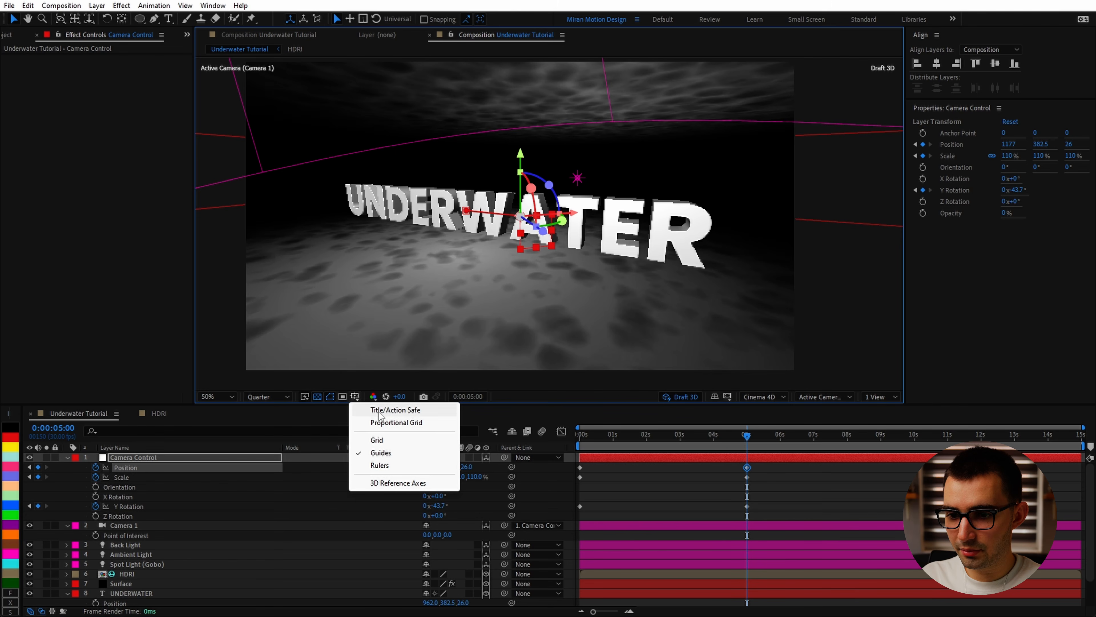
click(406, 407)
drag(432, 472, 443, 467)
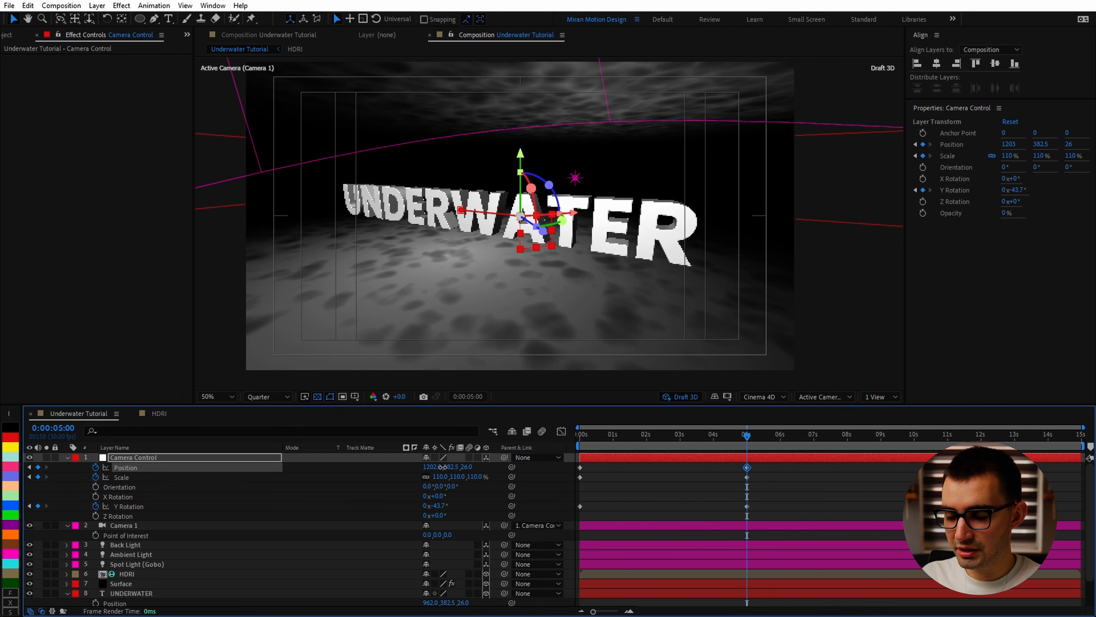
Set Camera Control's X Position to 798 on the starting keyframe at 0 seconds.
key(Home)
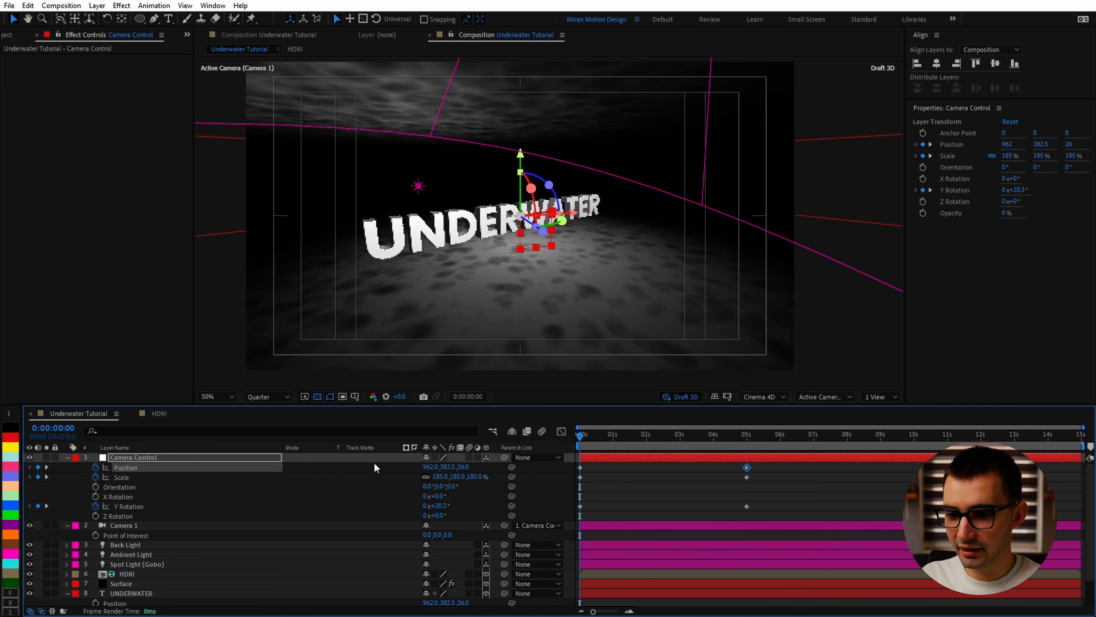
drag(448, 468, 362, 493)
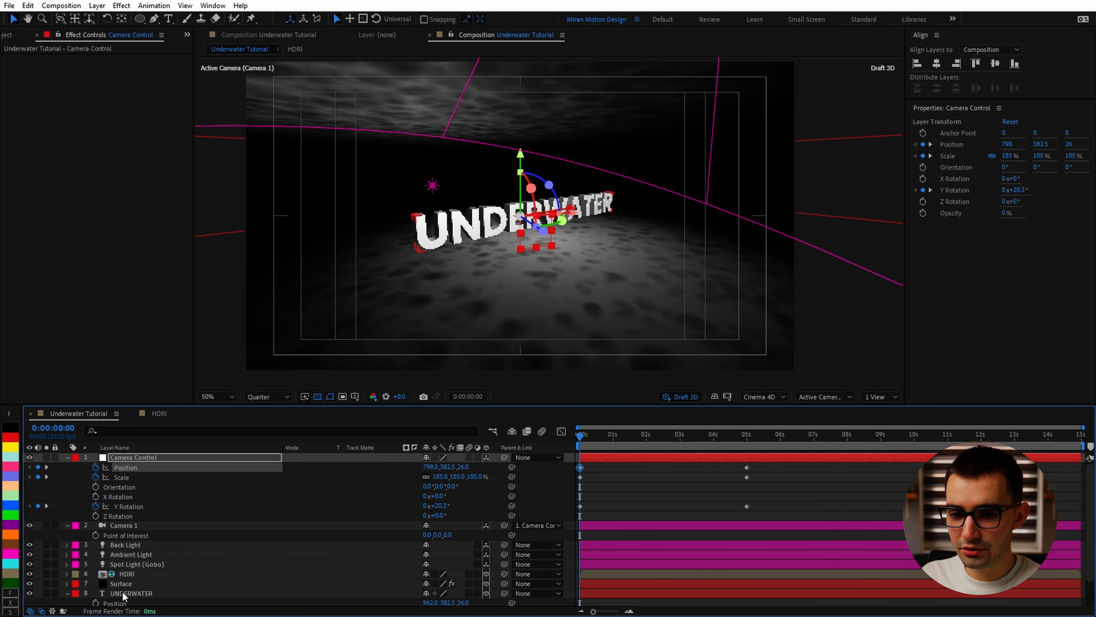
Orbit Camera 1 down to a low angle near the ground and set Camera Control's starting X Position to 703.
click(124, 525)
key(c)
drag(547, 246, 544, 225)
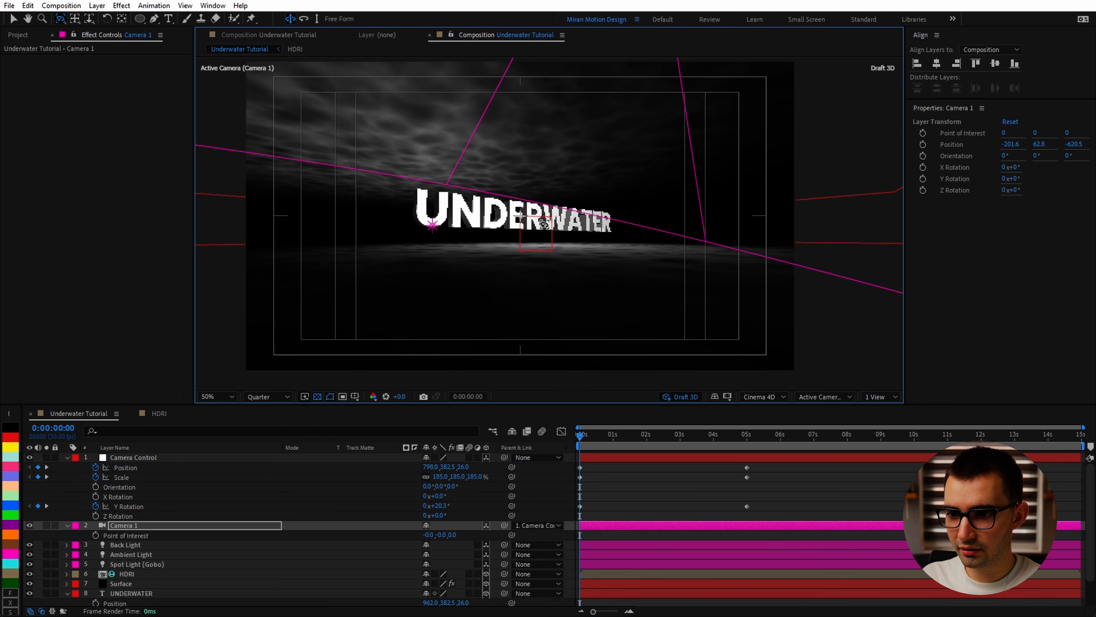
drag(431, 467, 382, 478)
drag(583, 437, 573, 471)
Orbit Camera 1 lower to look up at the text, framing it at 0:00:05:00 with Position about -154.8, 141.9, -620.9.
click(125, 525)
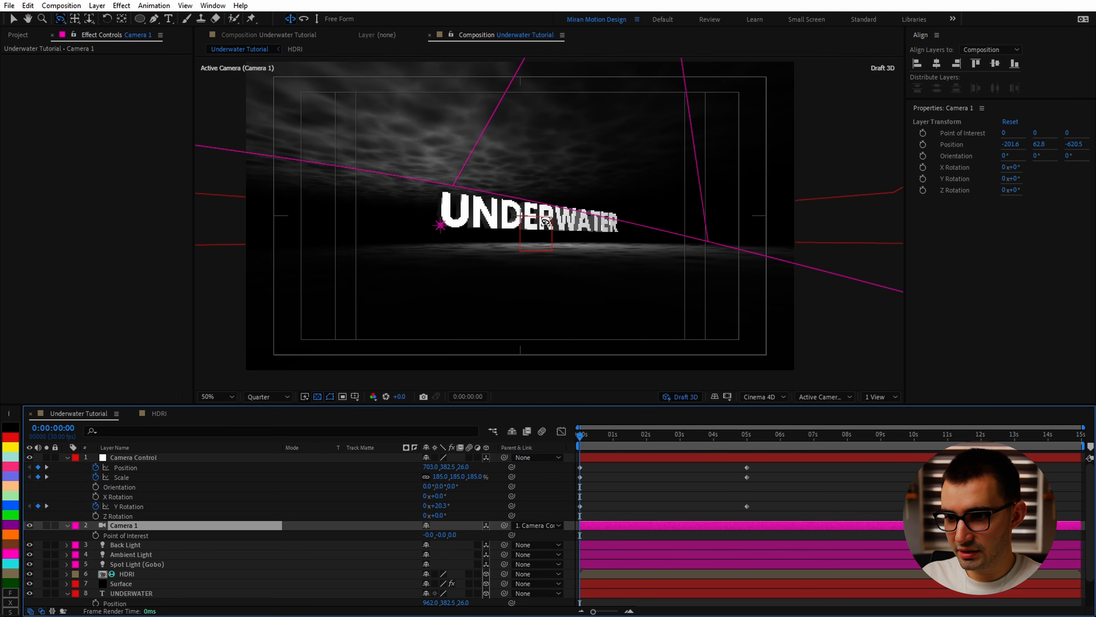
mouse_move(546, 222)
mouse_down()
mouse_move(561, 245)
mouse_move(553, 250)
mouse_move(555, 218)
mouse_up()
drag(576, 439, 747, 444)
key(c)
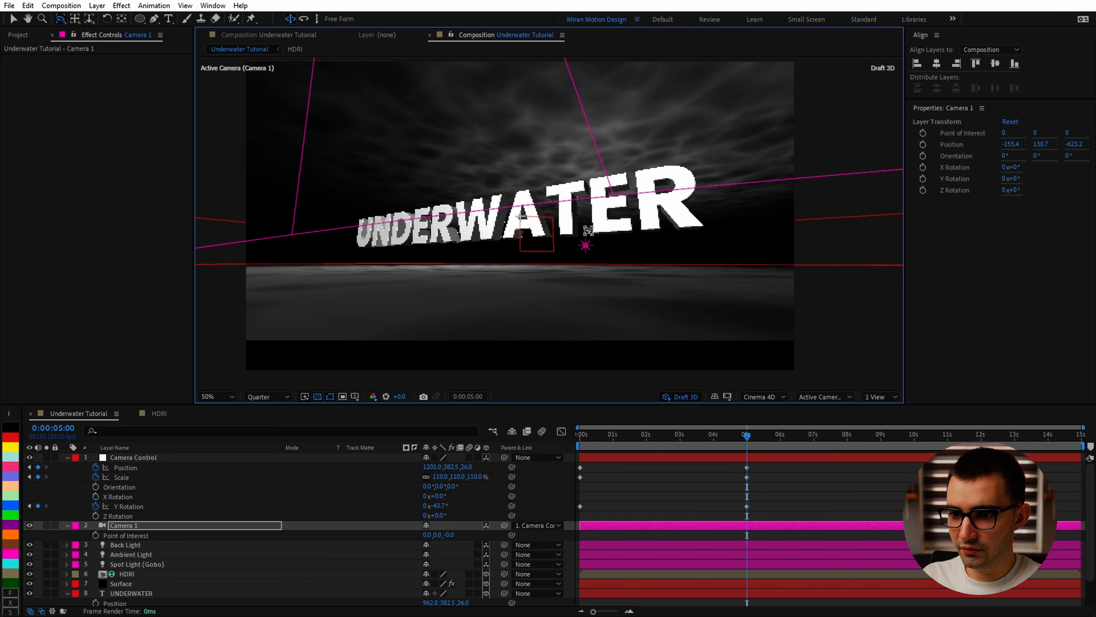
drag(588, 231, 703, 335)
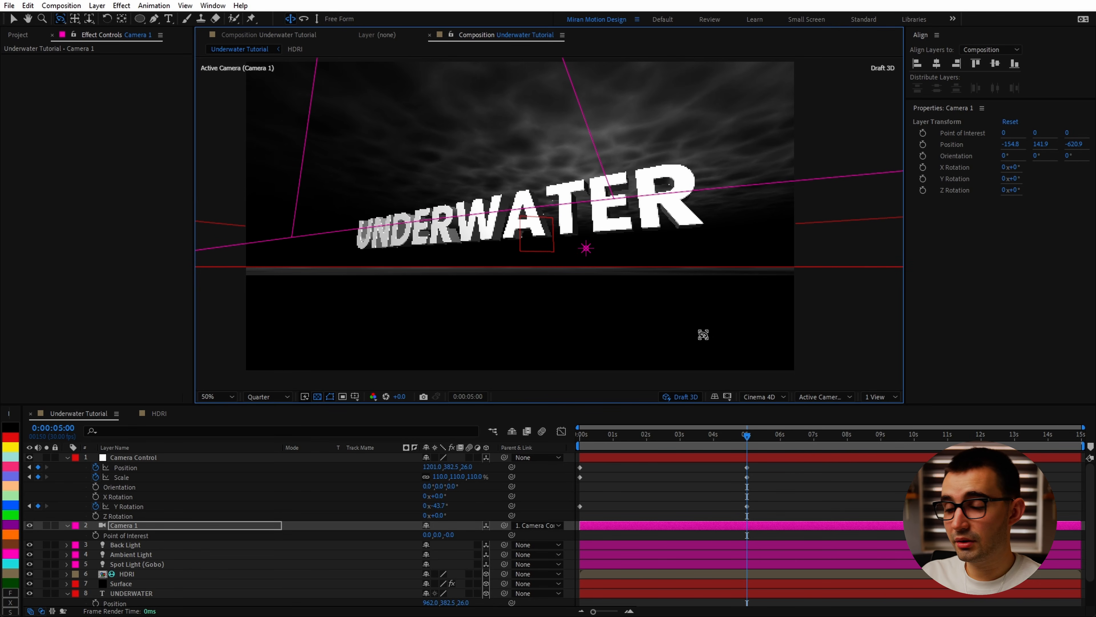
Select both Camera Control Position keyframes and set their Y Position to 348.5 to raise the camera above the ground.
click(137, 467)
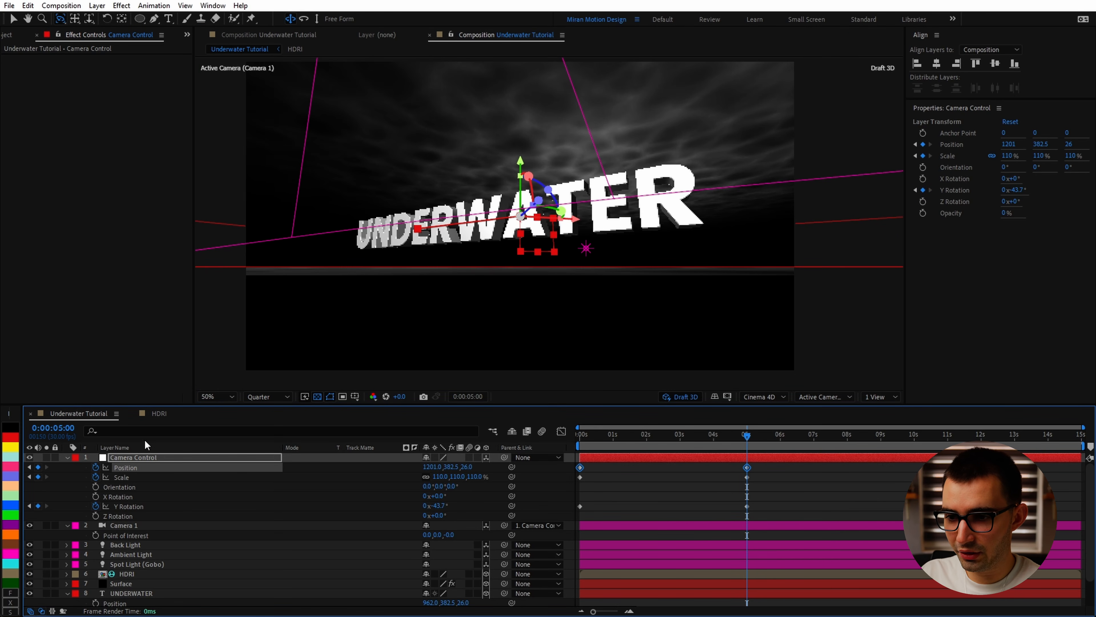
key(v)
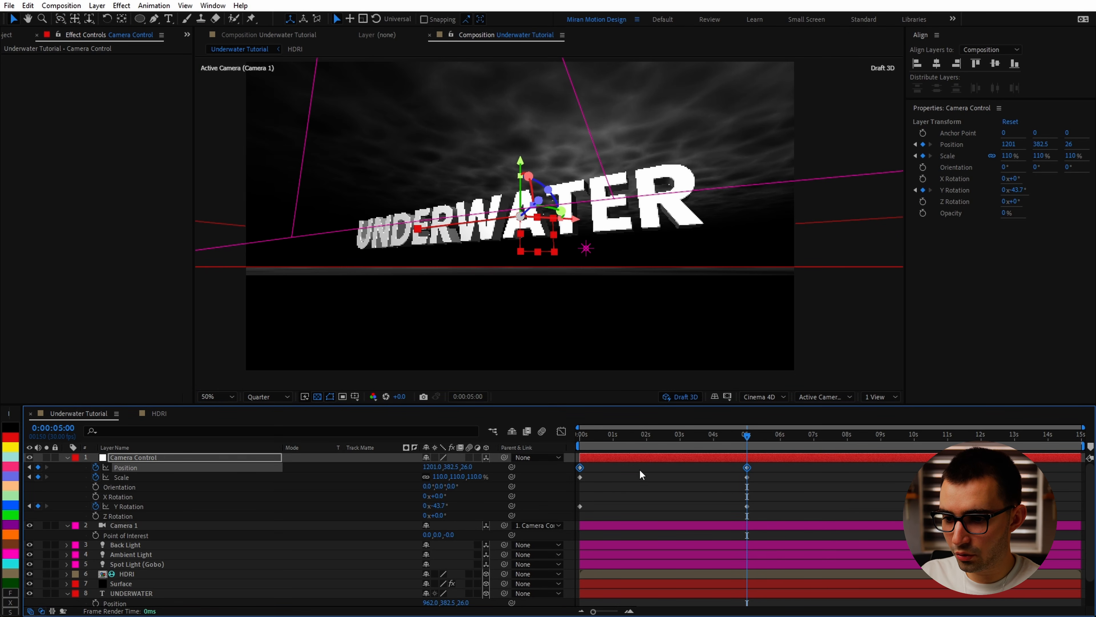
drag(455, 469, 406, 498)
click(784, 477)
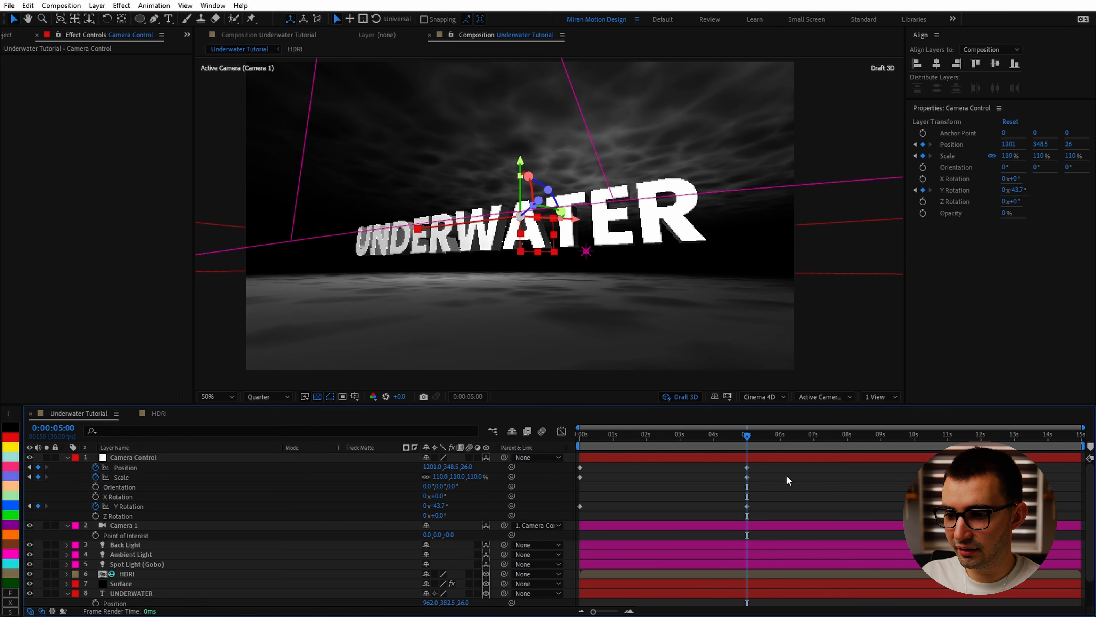
Disable Draft 3D and view the composition at 50% magnification and Full resolution, with the layer controls hidden.
drag(747, 436, 563, 462)
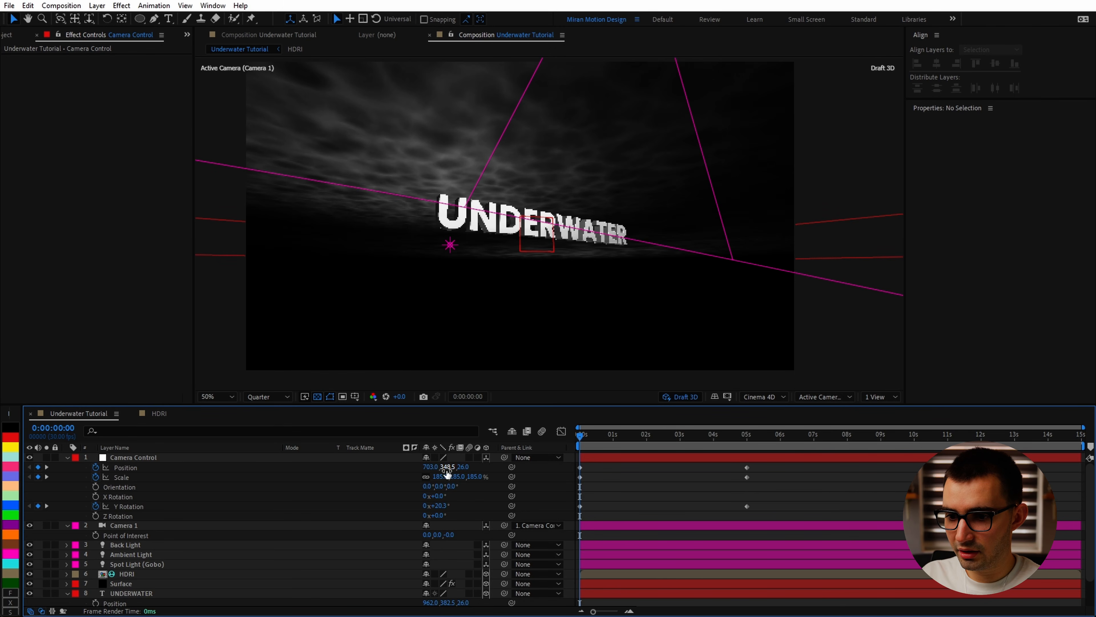
drag(448, 469, 249, 507)
click(686, 399)
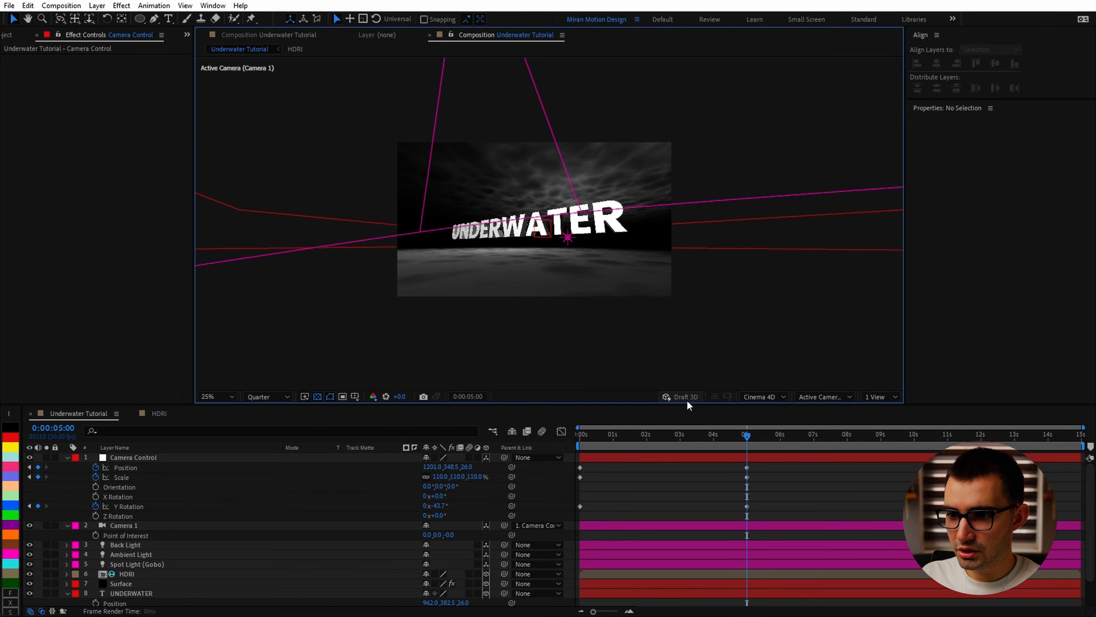
click(232, 398)
click(235, 411)
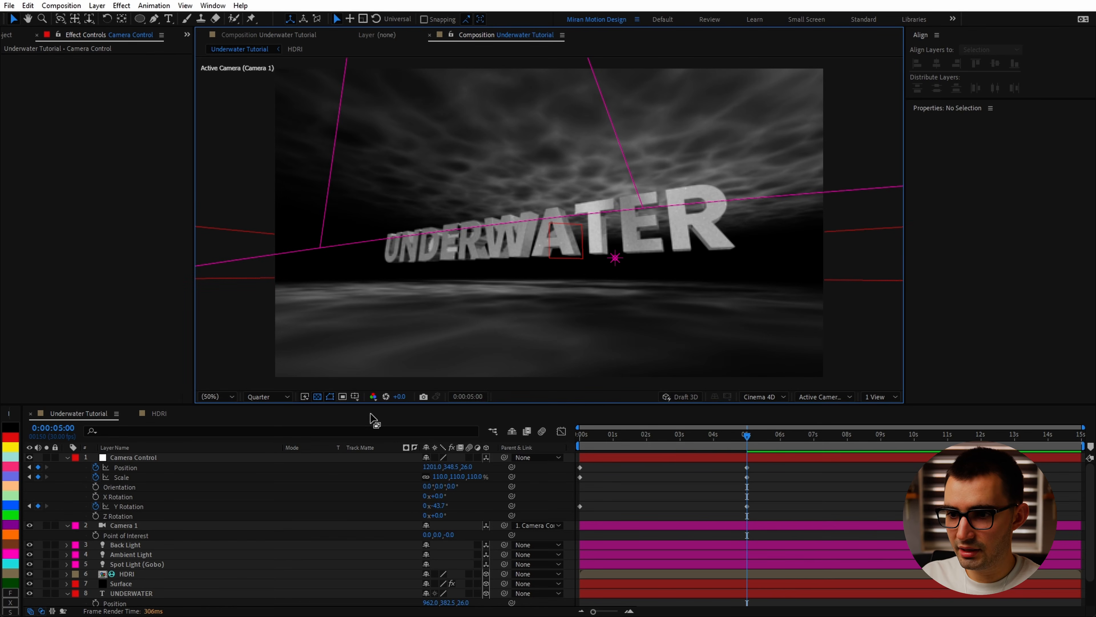
click(285, 398)
click(298, 423)
key(ctrl+shift+h)
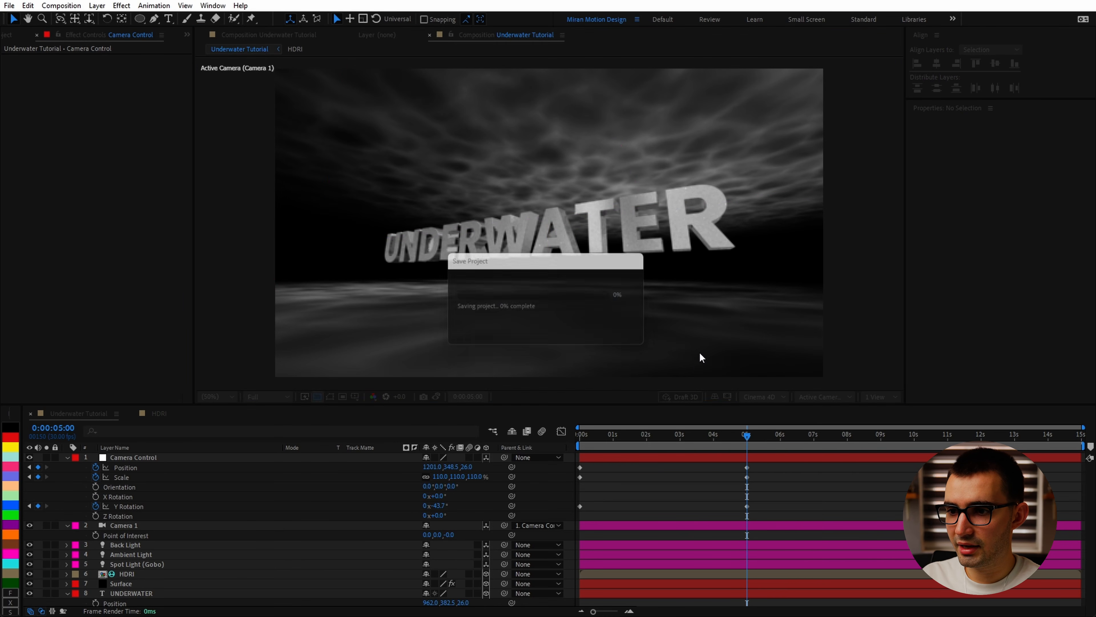
Inspect the 3D text and caustics at 100% magnification, and return the composition view to 50%.
key(slash)
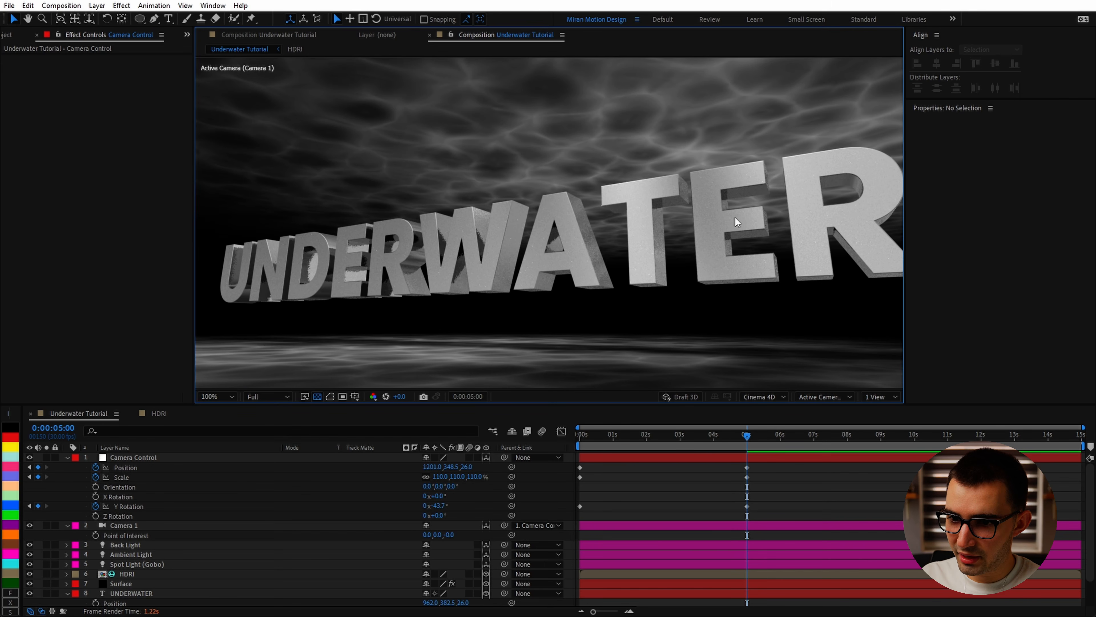
drag(745, 210, 568, 185)
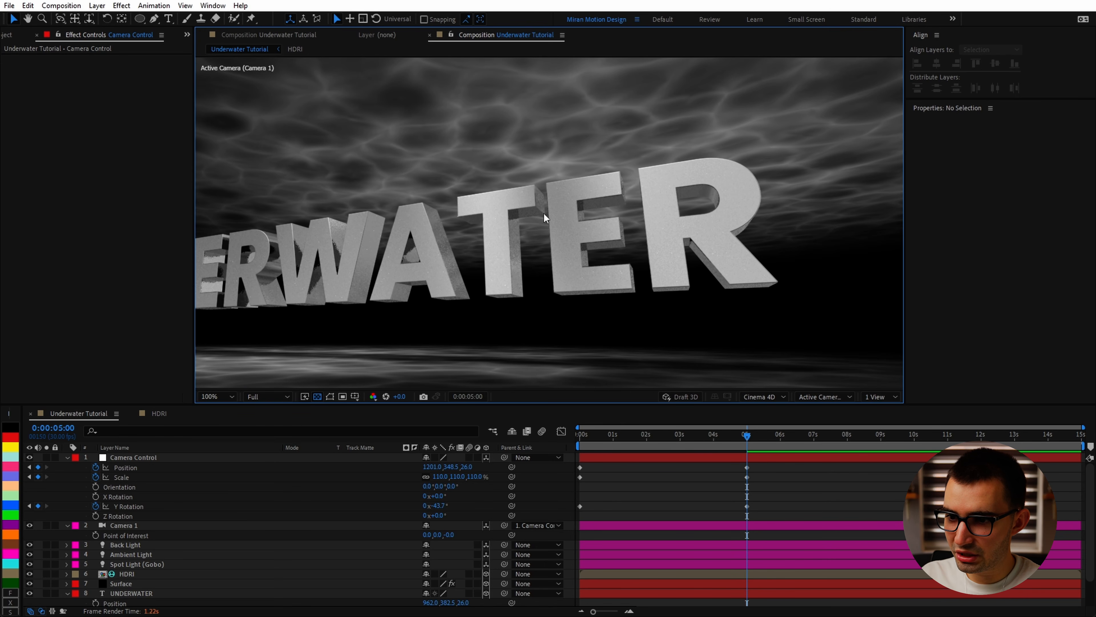
scroll(455, 272, down, 2)
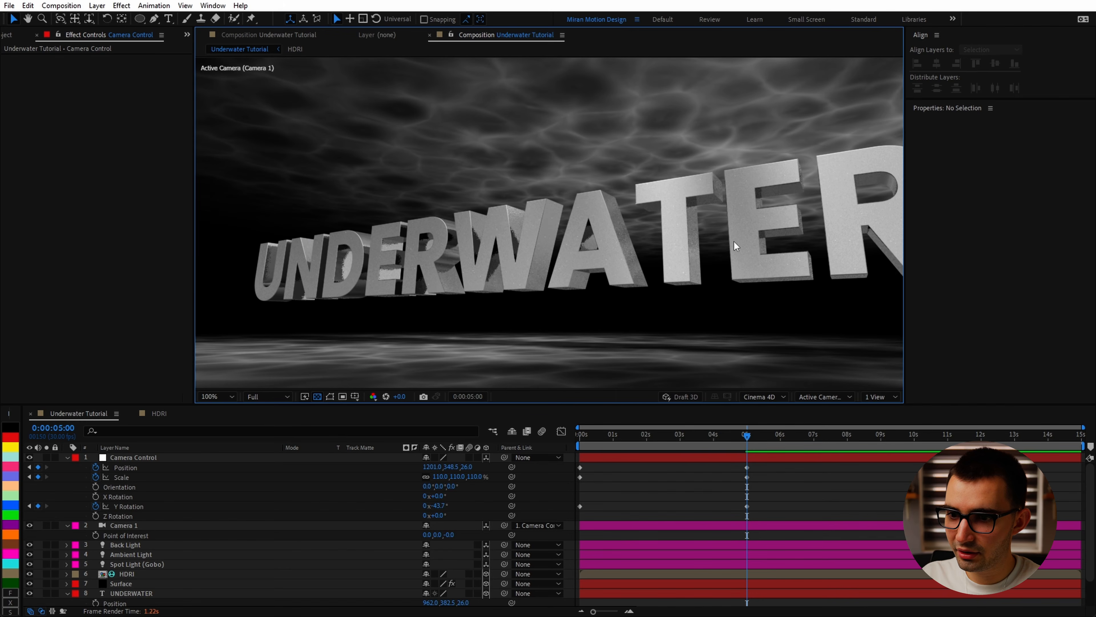
click(217, 396)
click(219, 409)
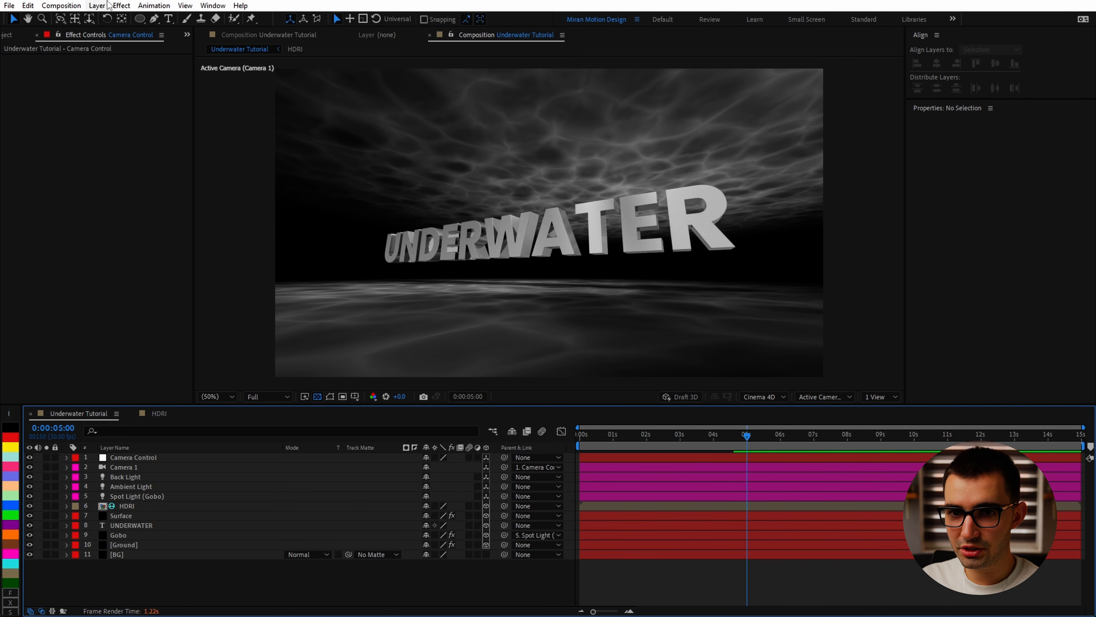
Create a 1920 x 1080 black solid layer named Particles.
click(98, 6)
mouse_move(117, 22)
click(298, 32)
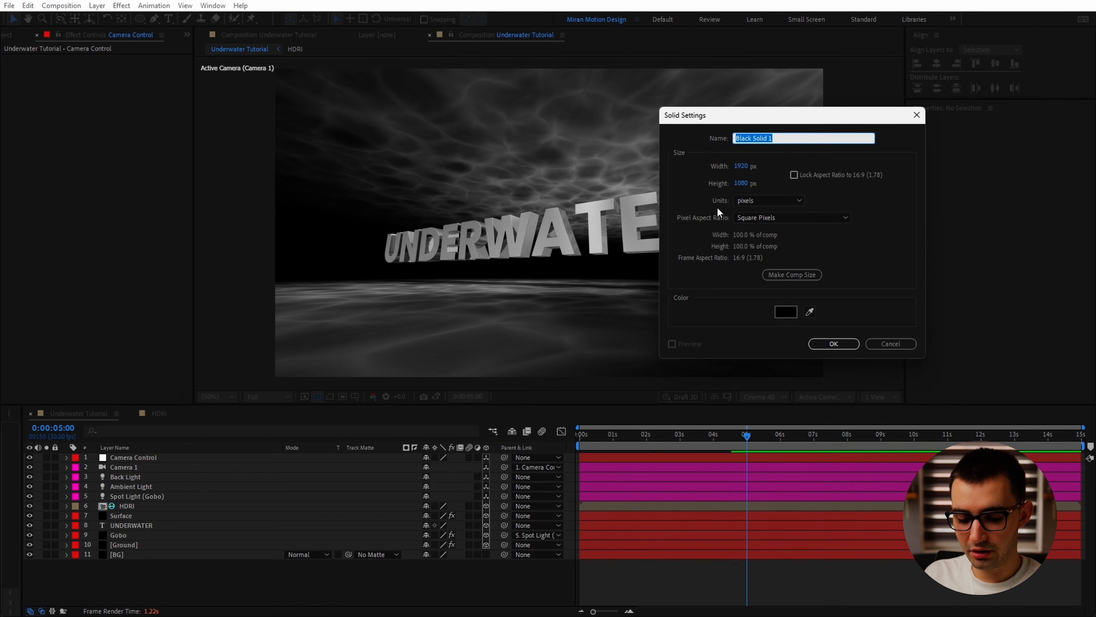
text(Particles)
key(Return)
Apply the CC Particle World effect to the Particles solid.
key(ctrl+space)
text(cc par)
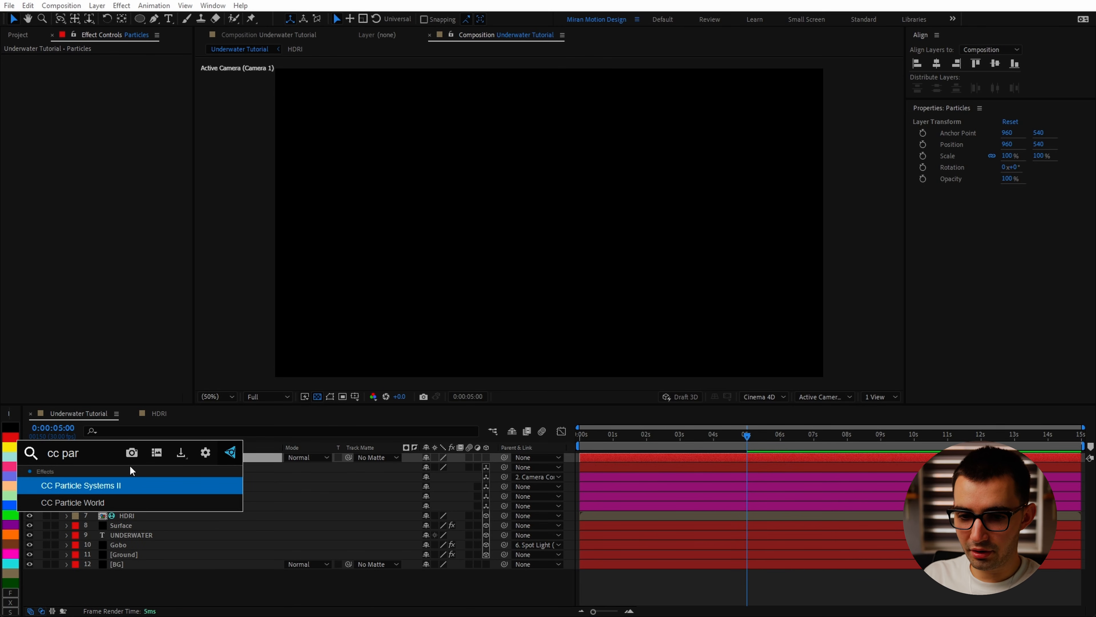
key(Down)
key(Return)
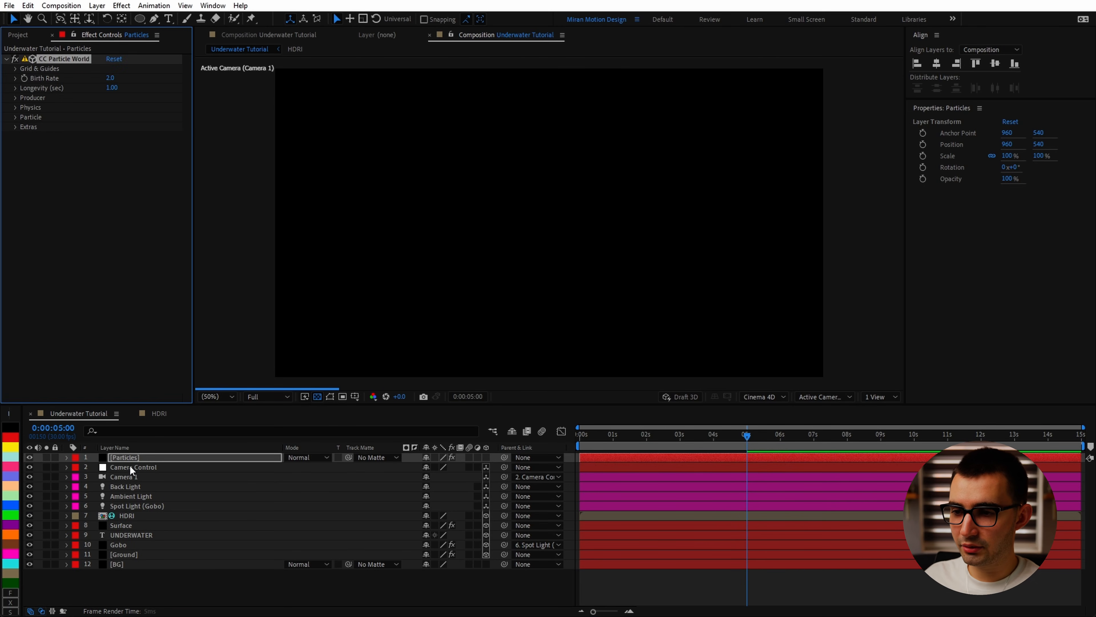
Turn off all of CC Particle World's guides: Position, Radius, Motion Path, Grid, Horizon and Axis Box.
click(16, 68)
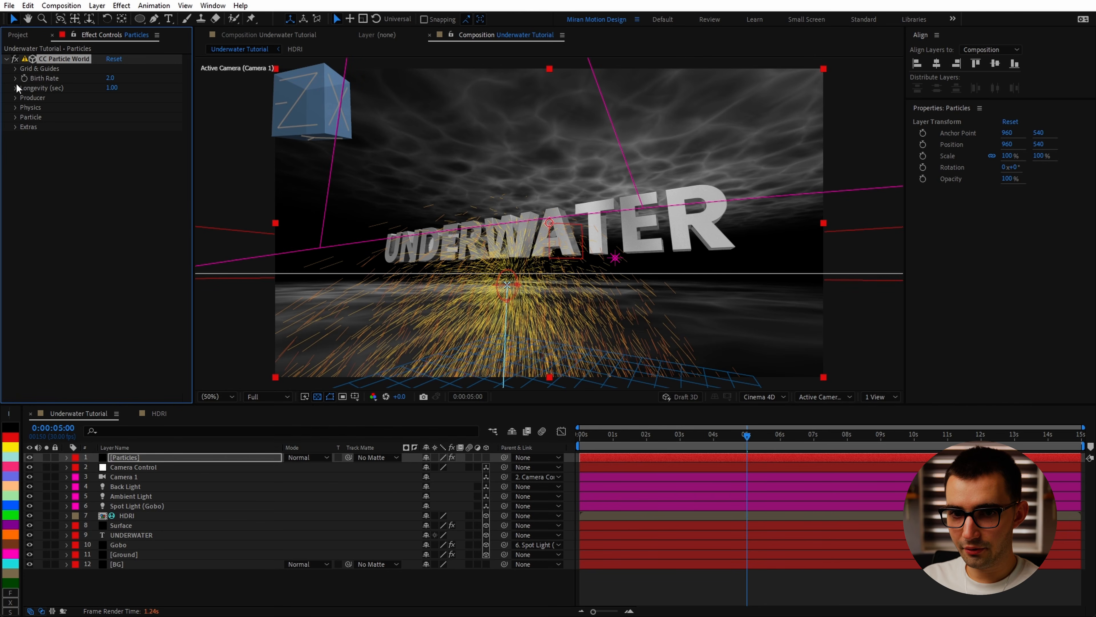
click(109, 78)
click(109, 88)
click(109, 98)
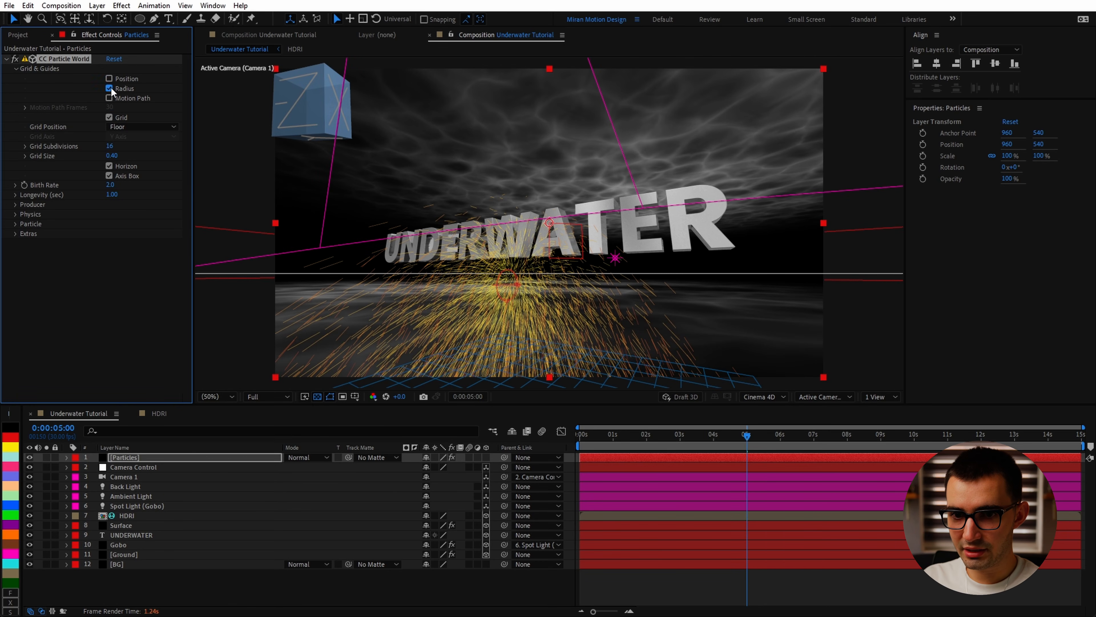
click(109, 117)
click(109, 165)
click(109, 176)
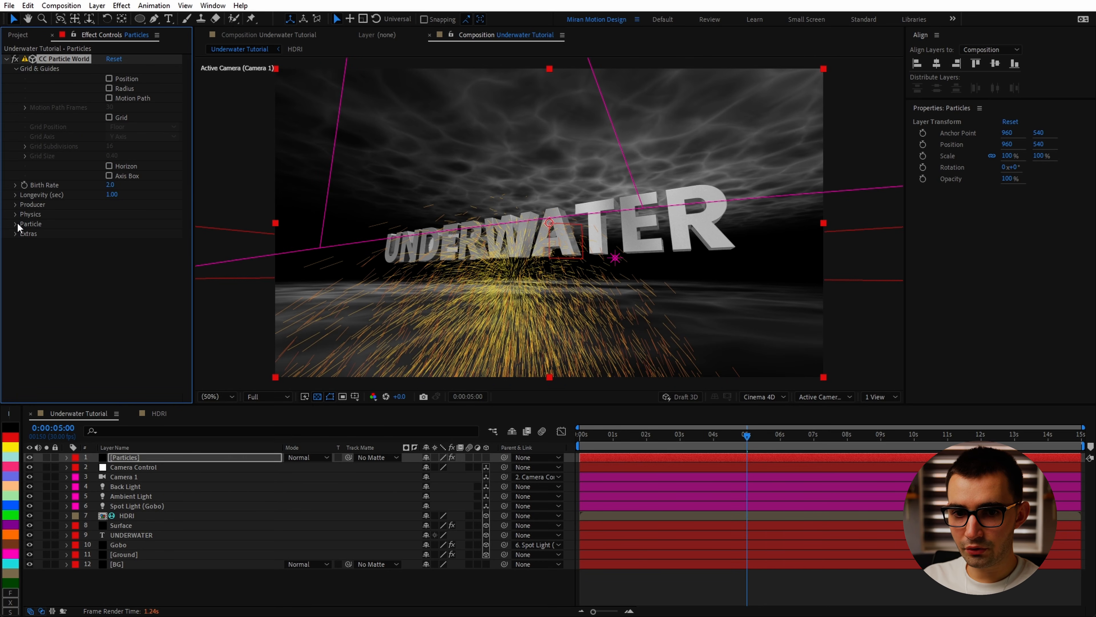
Compare the Bubble and Faded Sphere particle types and keep Faded Sphere.
click(15, 224)
click(122, 235)
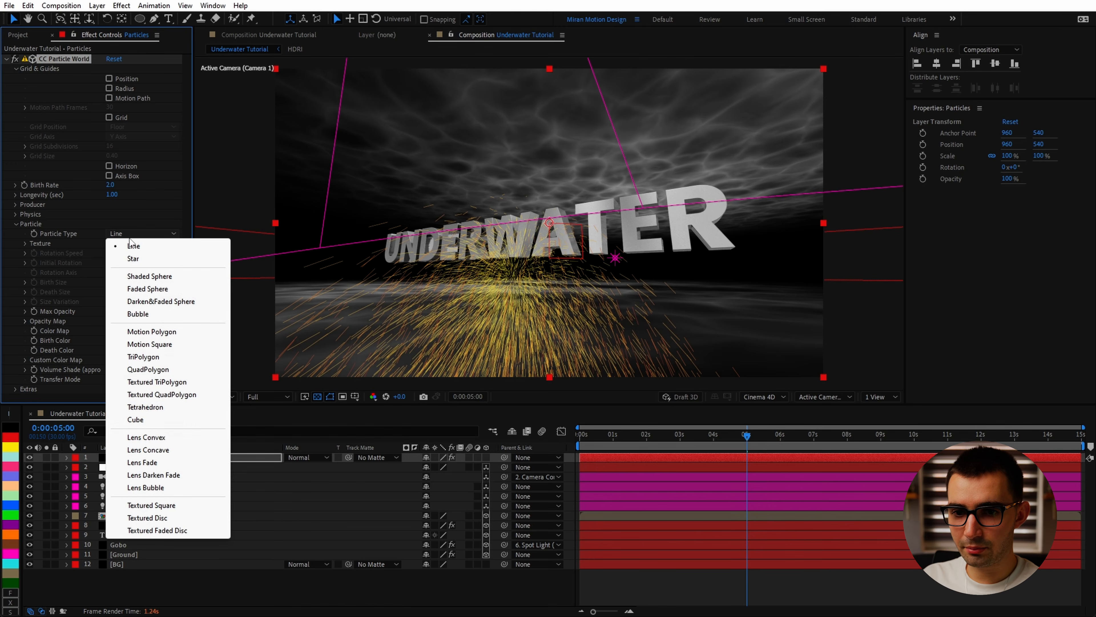
click(157, 290)
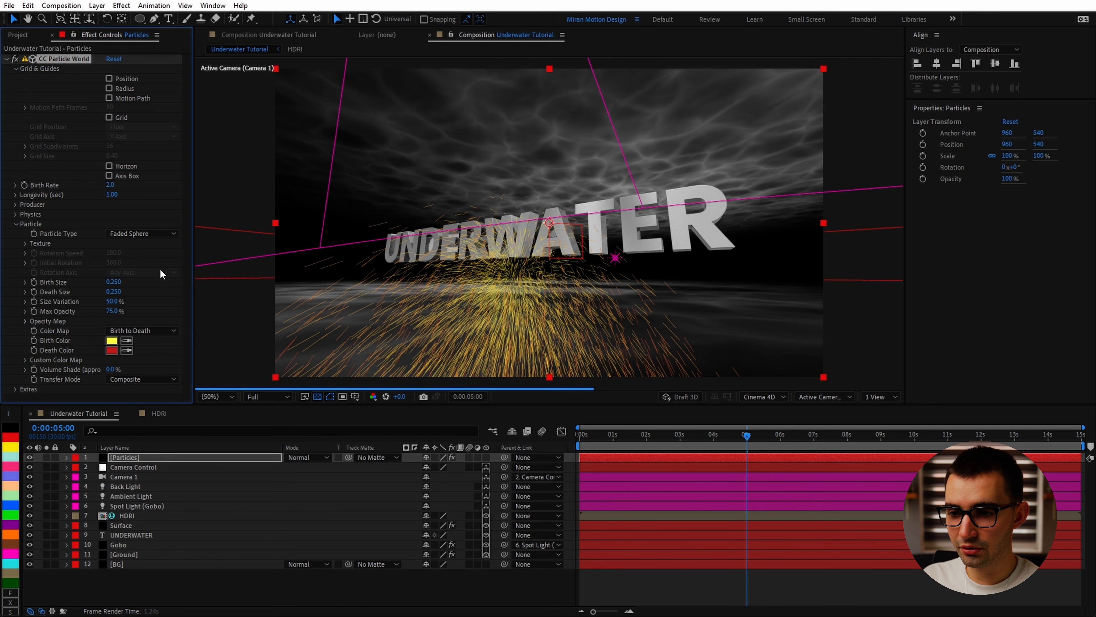
click(143, 234)
click(155, 315)
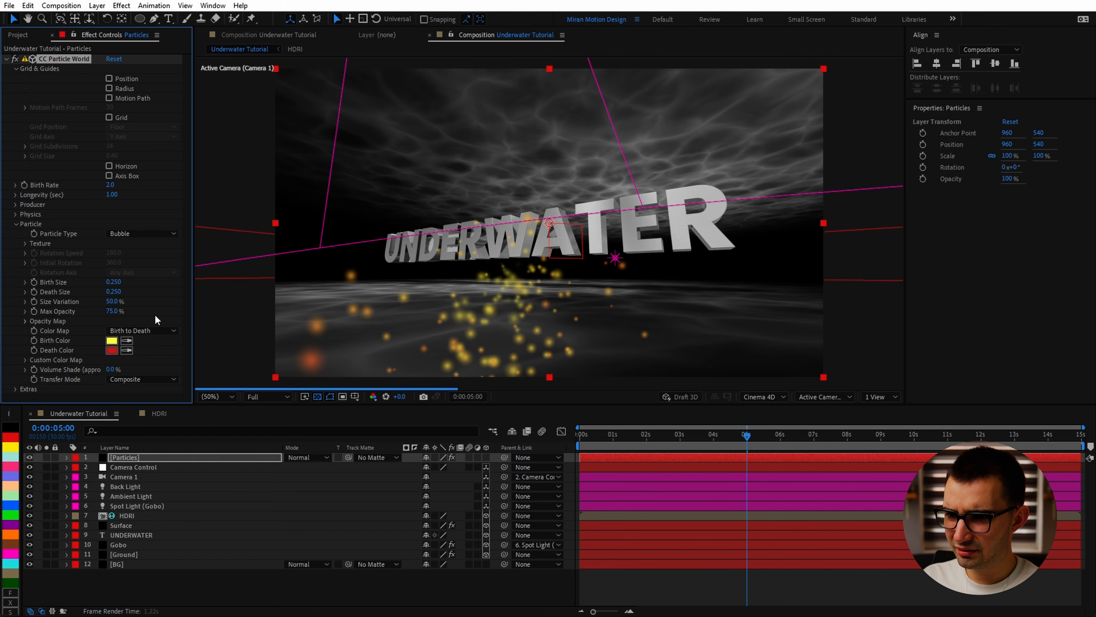
click(132, 235)
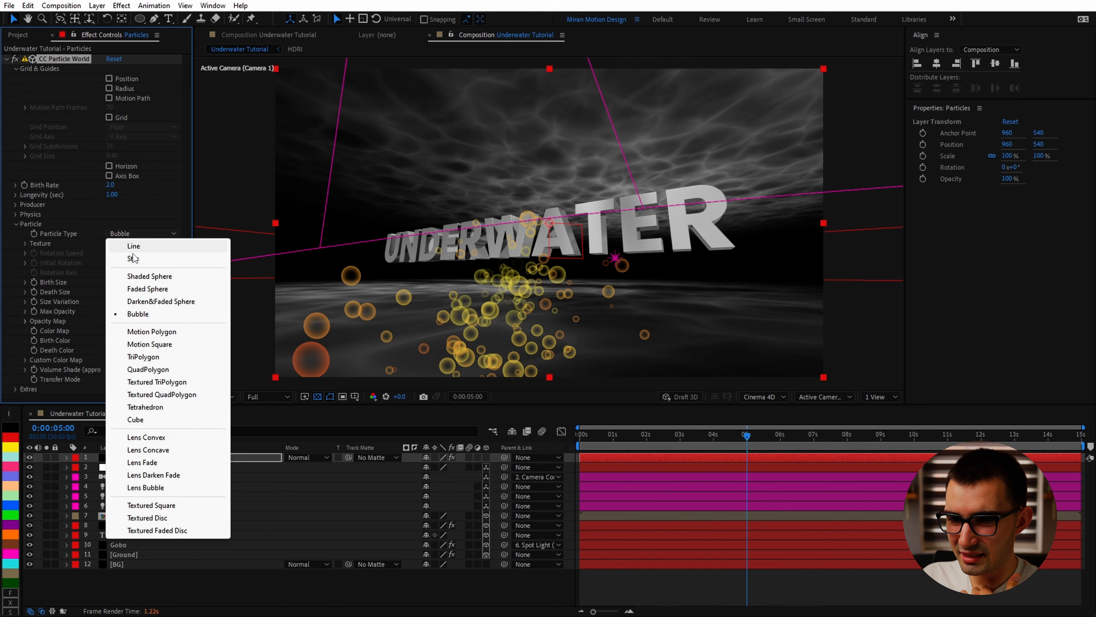
click(141, 290)
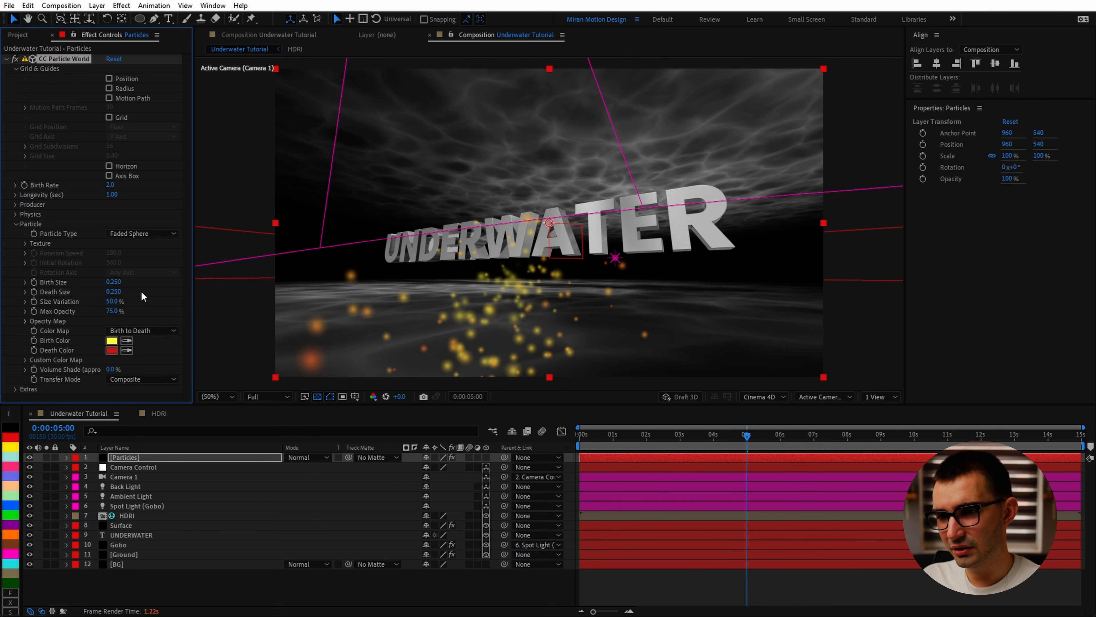
Set the particles' Birth Color and Death Color to white.
click(113, 341)
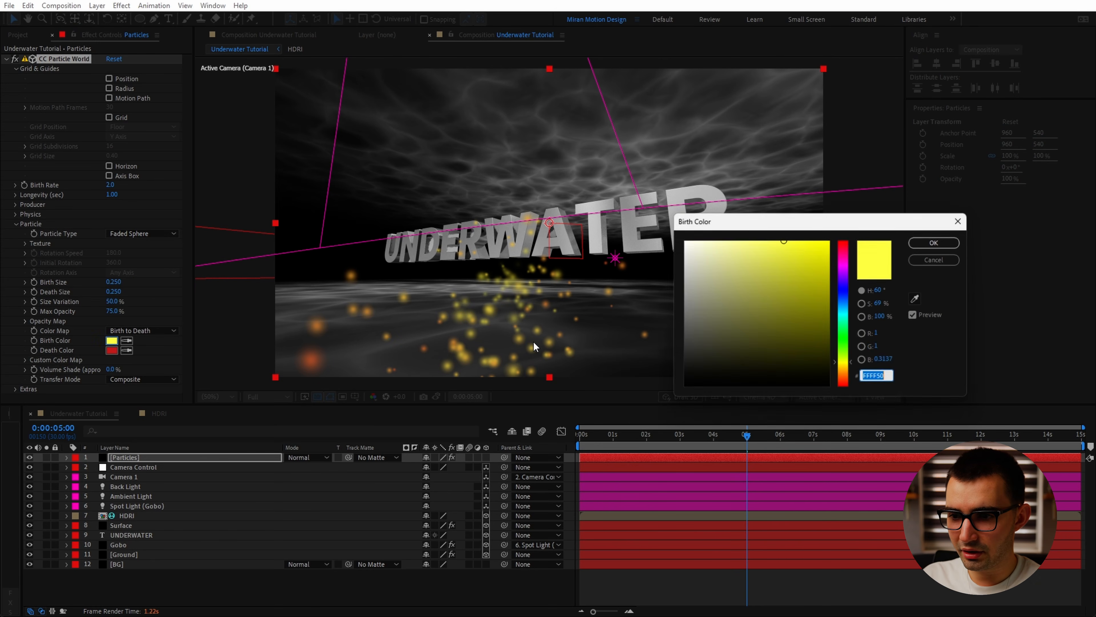
drag(696, 254, 678, 235)
key(Return)
Set the particles' Max Opacity to 50% and Size Variation to 100%.
click(111, 311)
text(5)
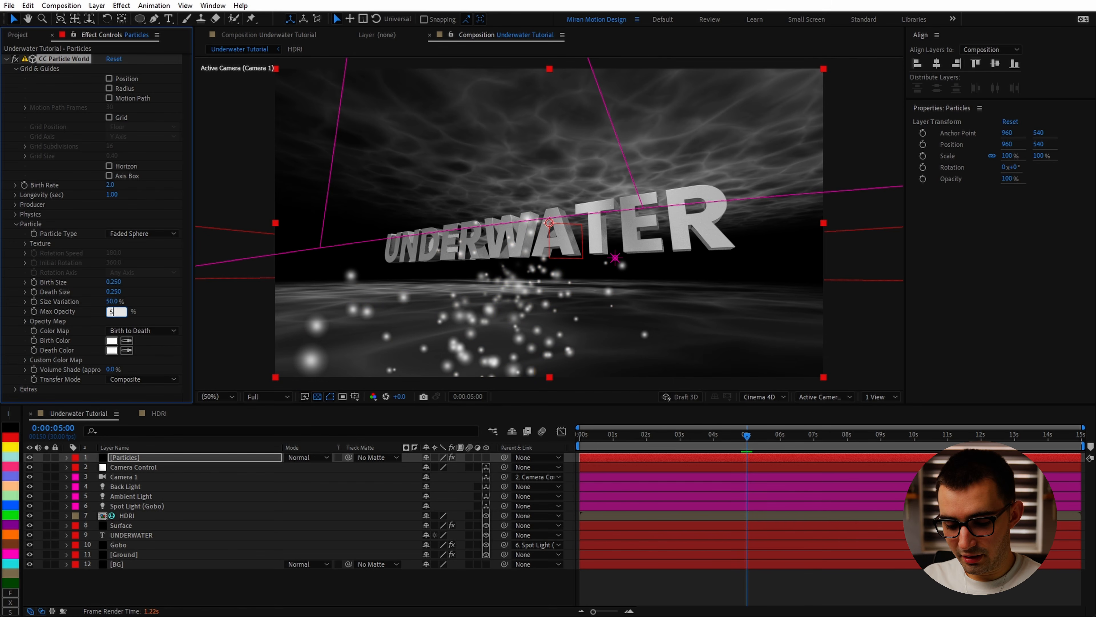
text(0)
key(Return)
drag(115, 302, 138, 302)
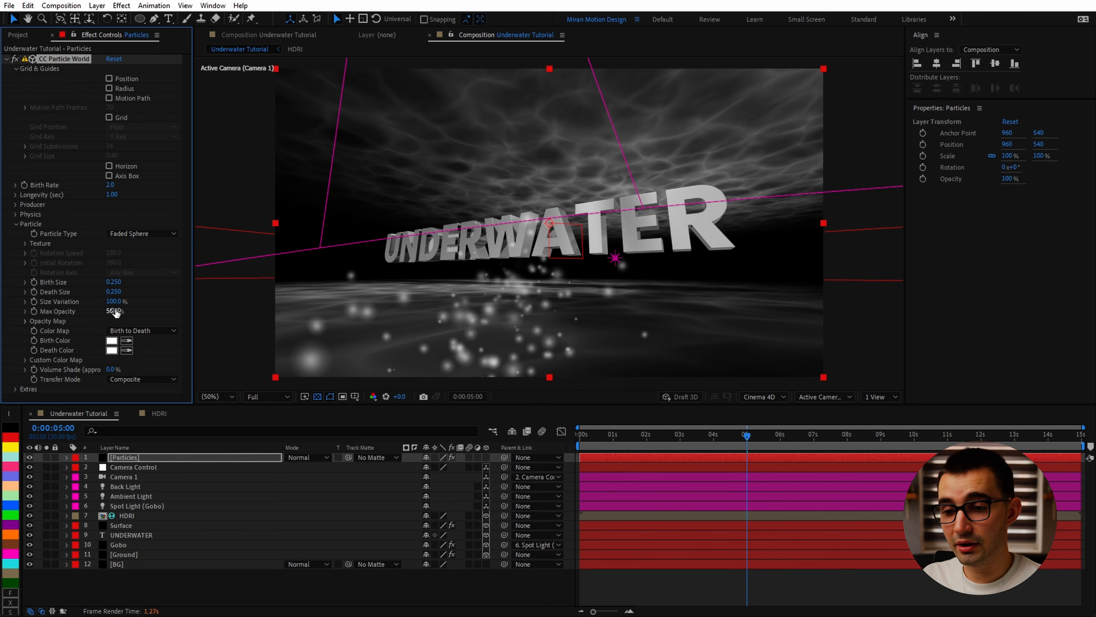
Link Death Size to Birth Size with an expression and set Birth Size to 0.050.
alt+click(35, 291)
drag(456, 601, 150, 585)
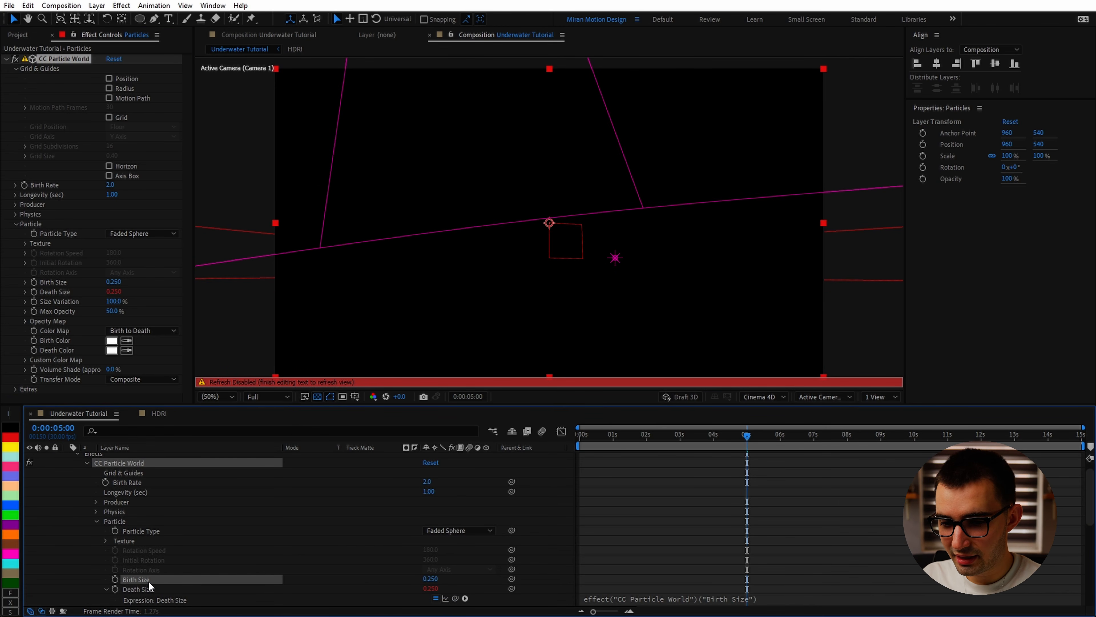
click(440, 578)
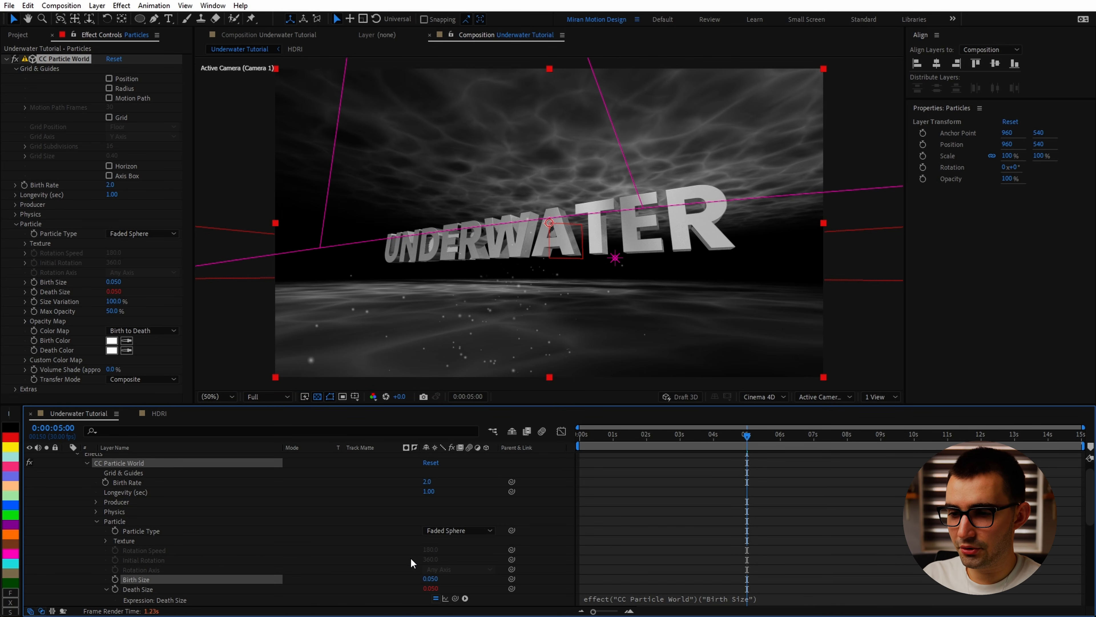
Set the particle Longevity to 50 seconds and fill the Opacity Map to full opacity over the whole lifetime.
click(76, 204)
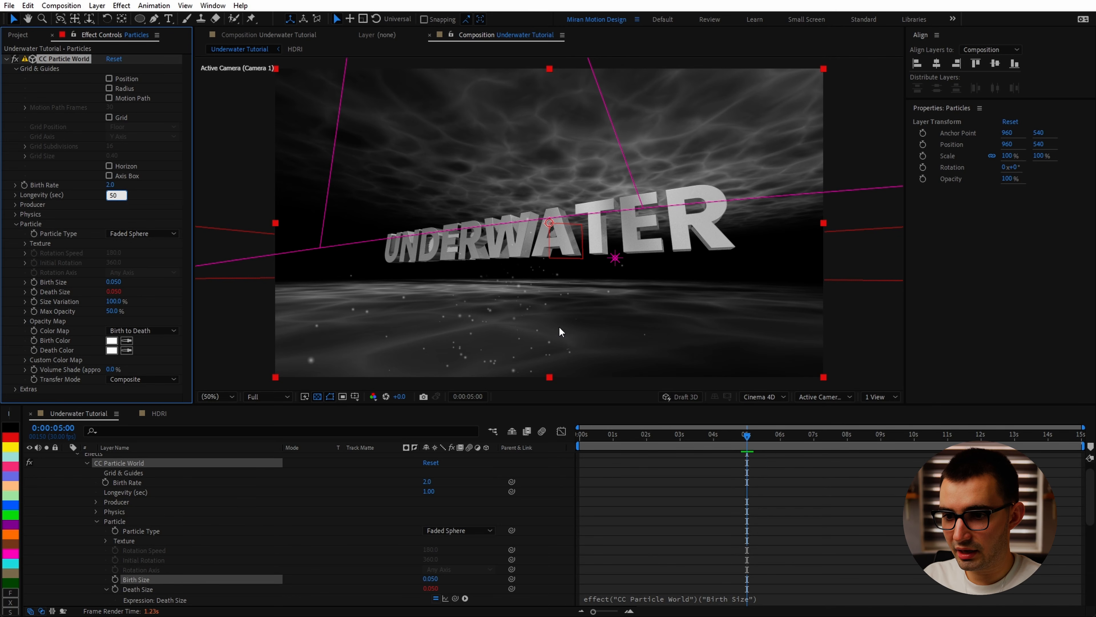
key(Return)
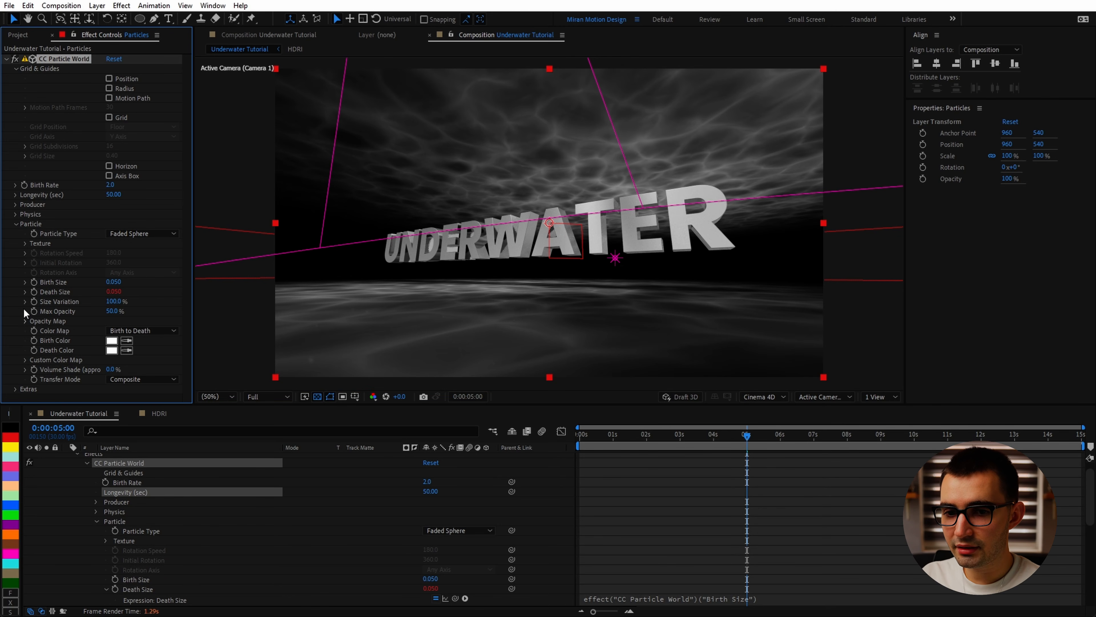
click(24, 321)
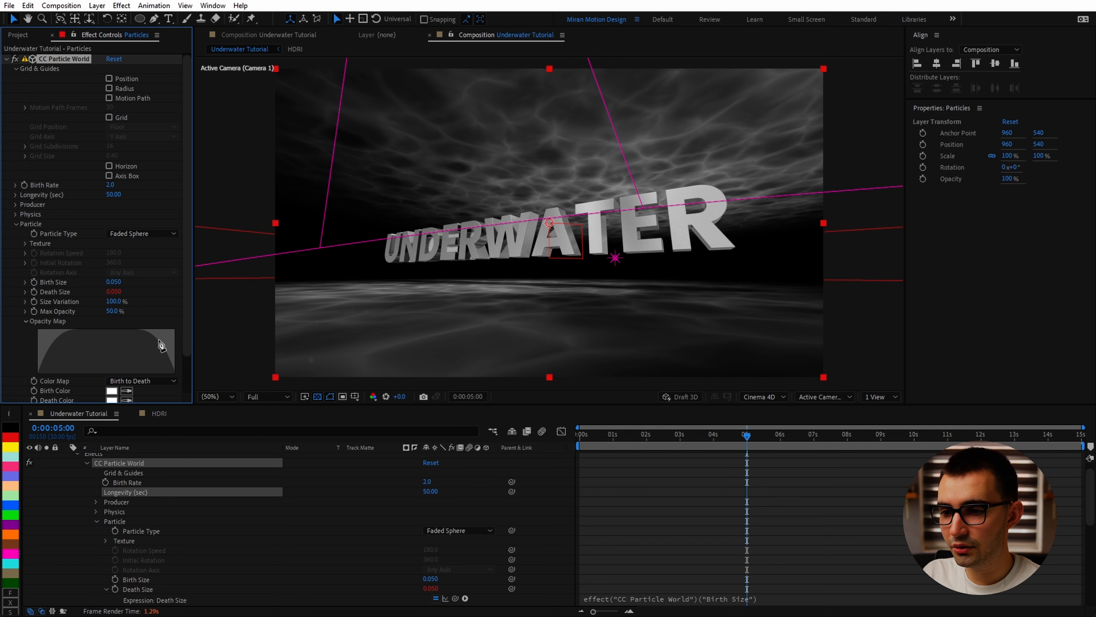
mouse_move(161, 346)
mouse_down()
mouse_move(41, 371)
mouse_move(174, 371)
mouse_up()
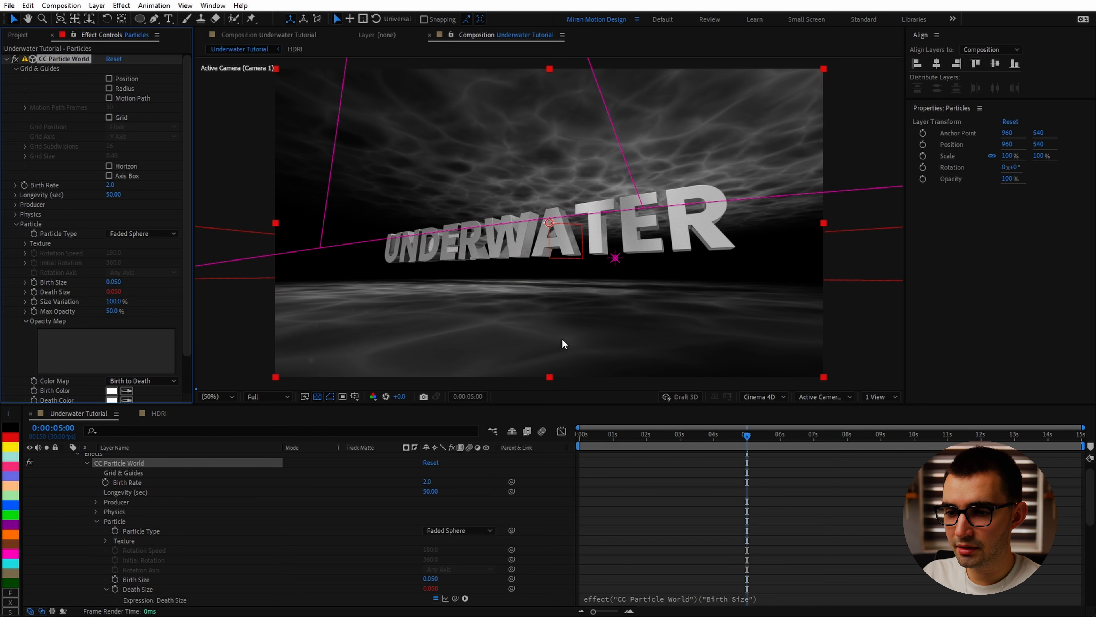
mouse_move(88, 345)
mouse_down()
mouse_move(163, 345)
mouse_move(12, 281)
mouse_up()
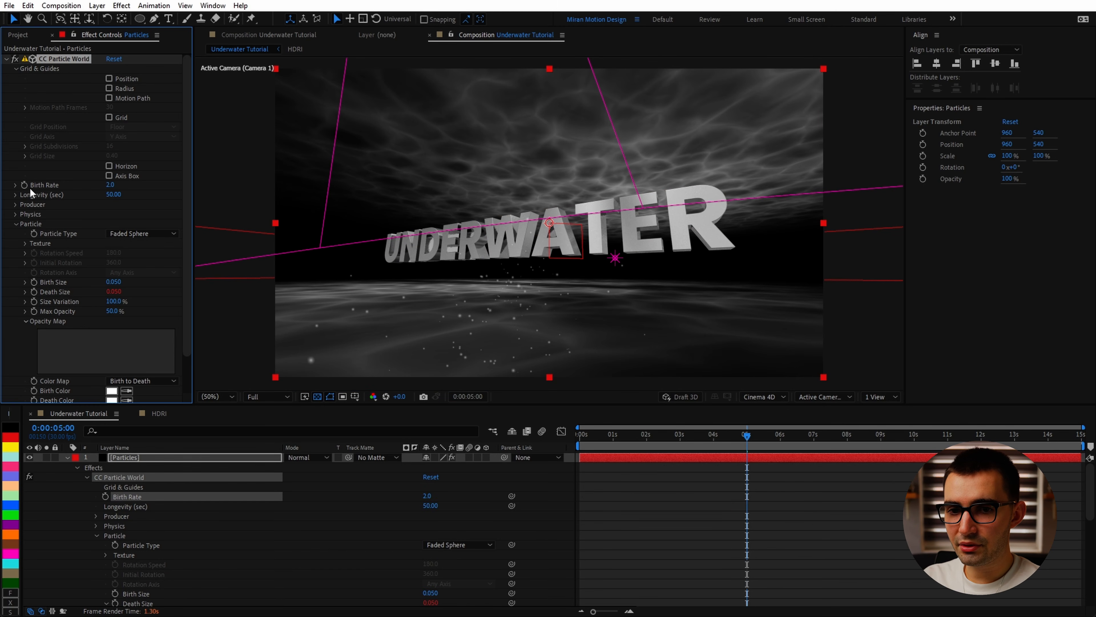
Keyframe the Birth Rate at the start of the timeline with a value of 50.
click(25, 185)
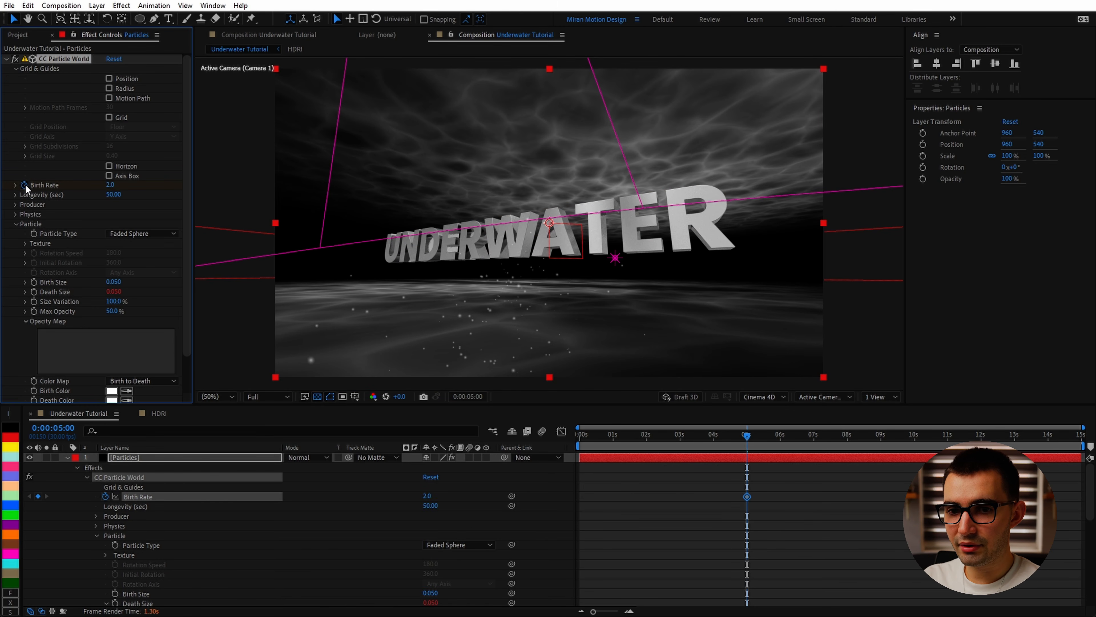
drag(747, 496, 579, 496)
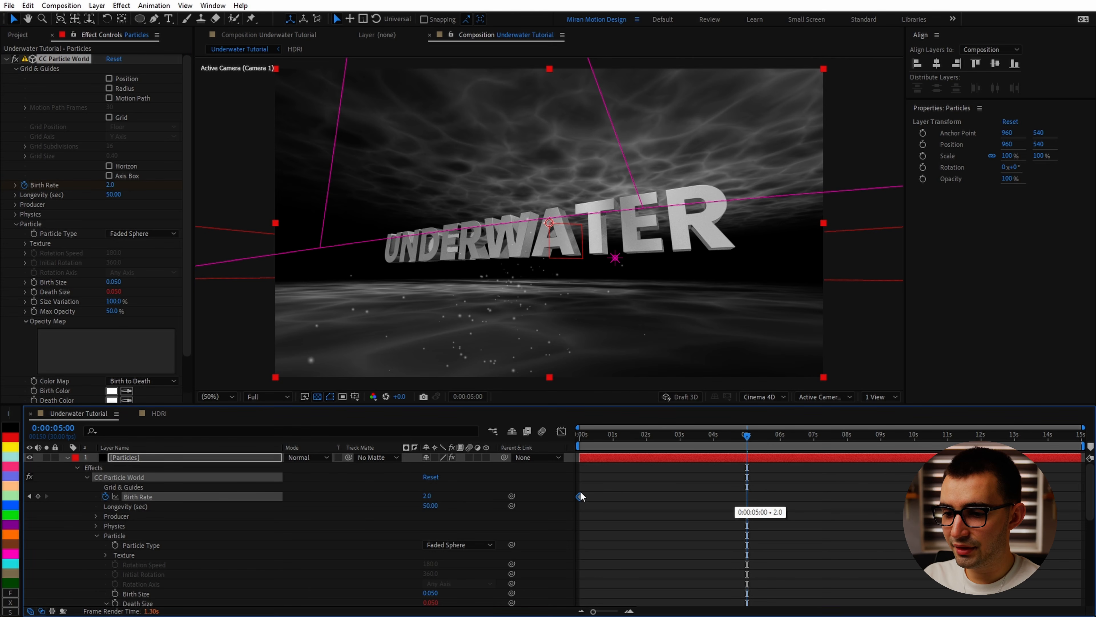
key(Home)
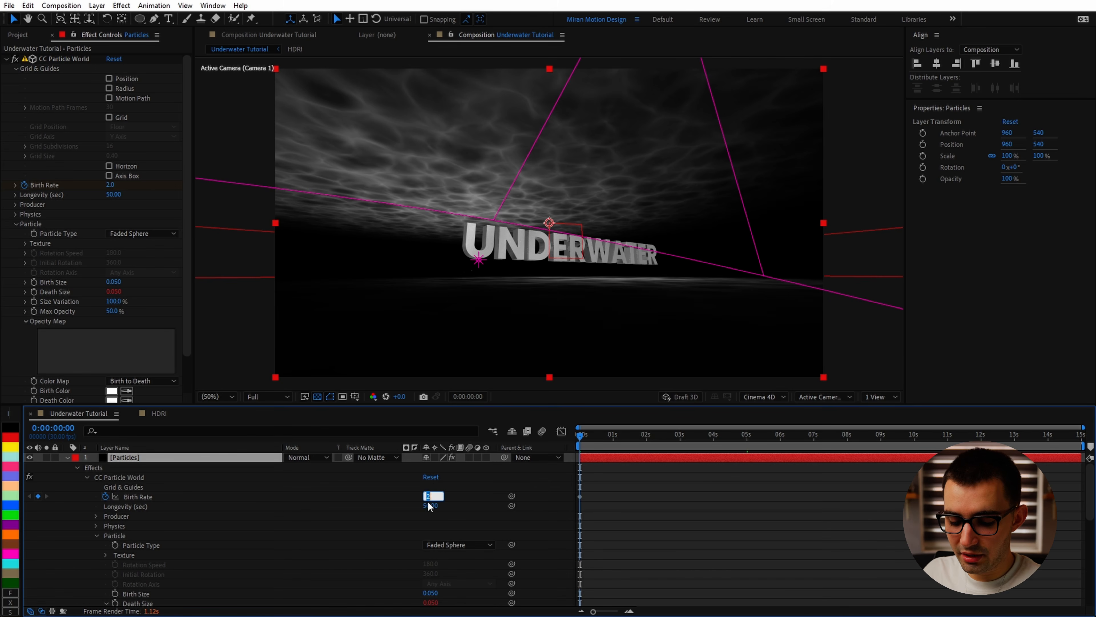
key(Return)
Add a Birth Rate keyframe of 0 at 0:00:01:00 and check the particles further along, around 5 seconds.
key(space)
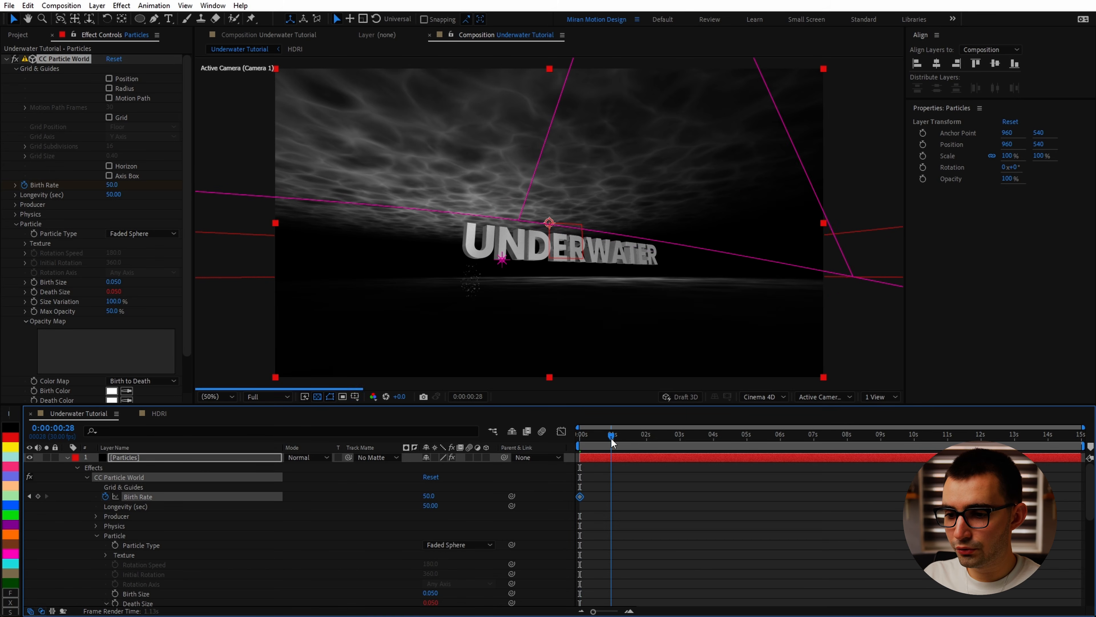
click(429, 496)
text(0)
click(635, 499)
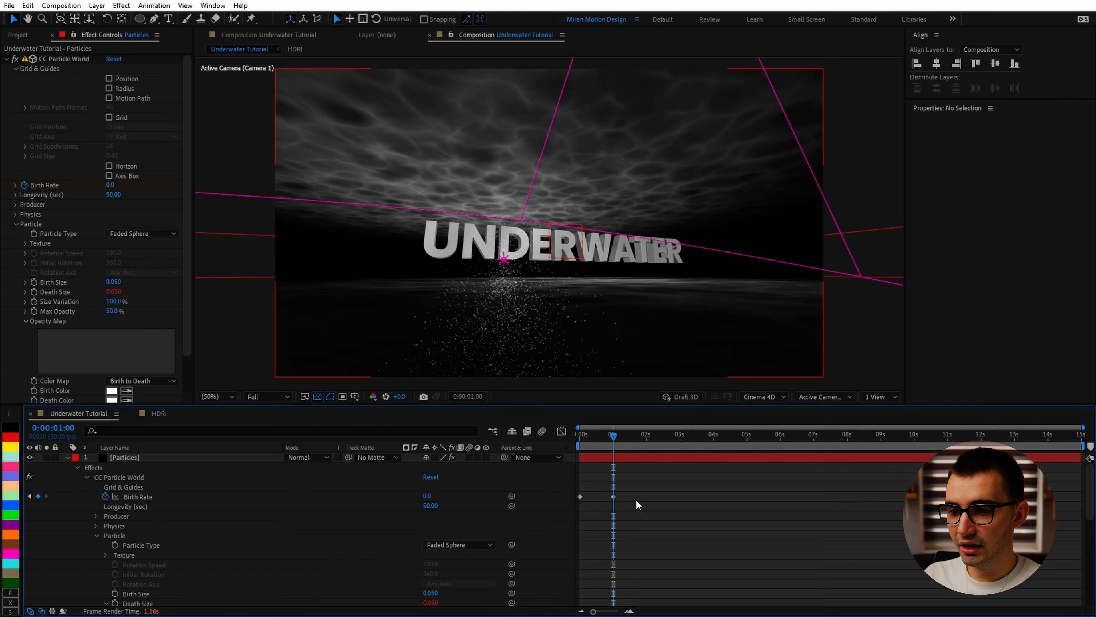
drag(618, 438, 752, 439)
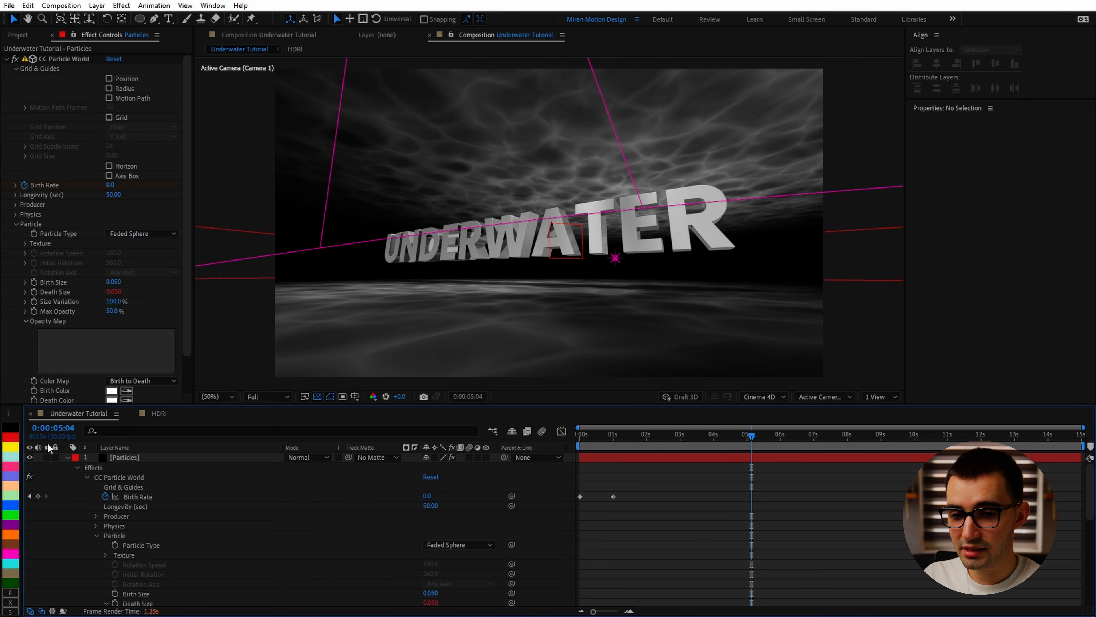
Solo the Particles layer, turn off the transparency grid and return to 0:00:01:00.
click(46, 457)
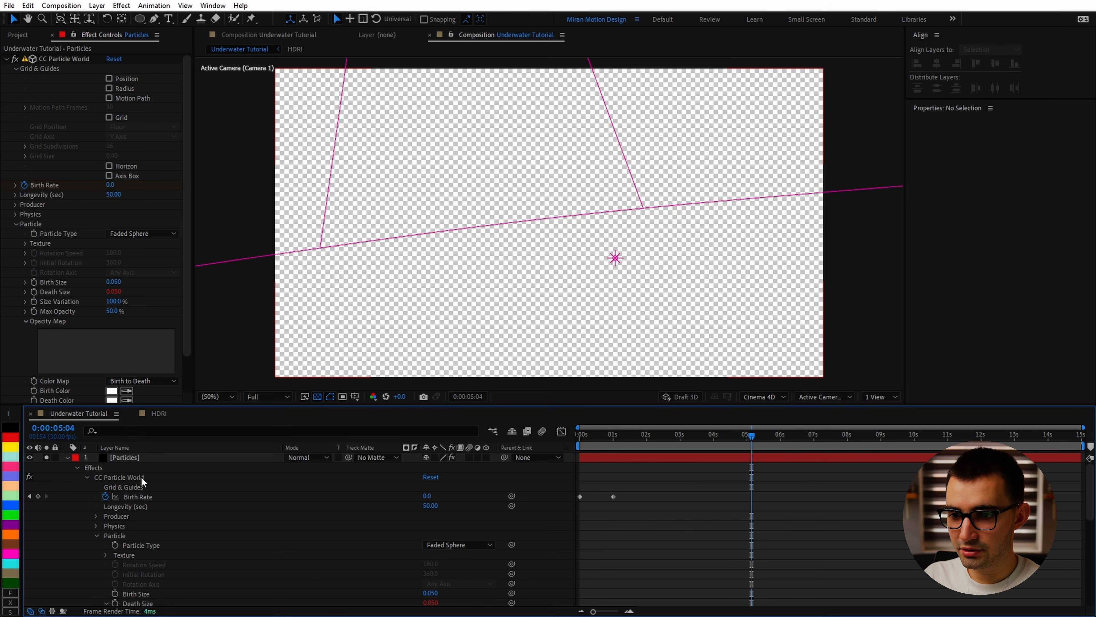
click(342, 397)
drag(753, 436, 632, 458)
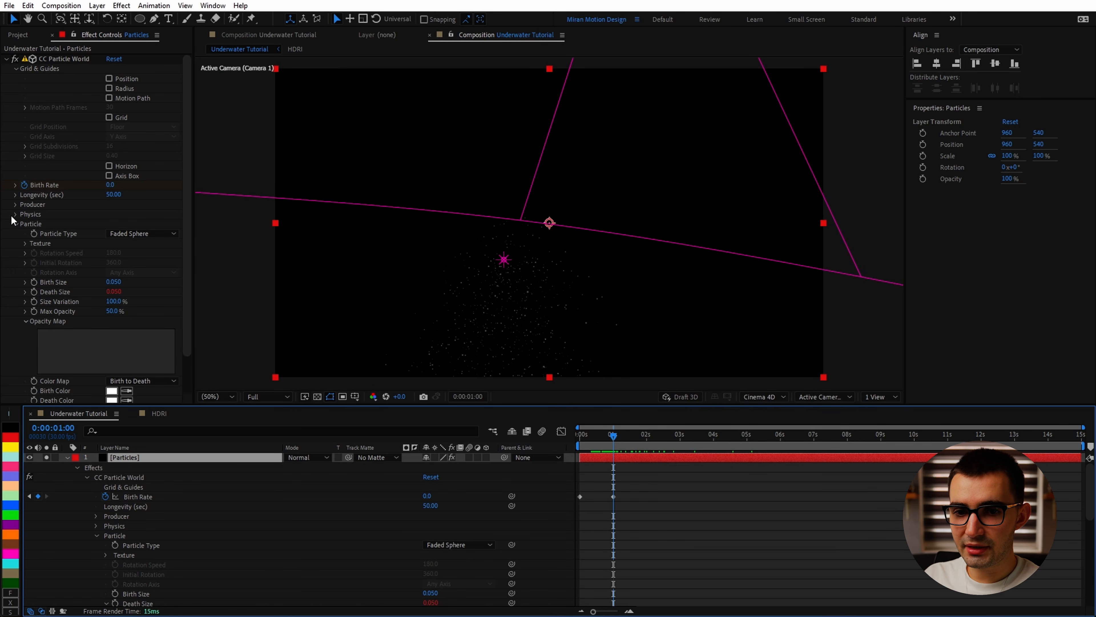
Set the particle Physics Gravity to 0 and check the spread shortly after one second.
click(15, 214)
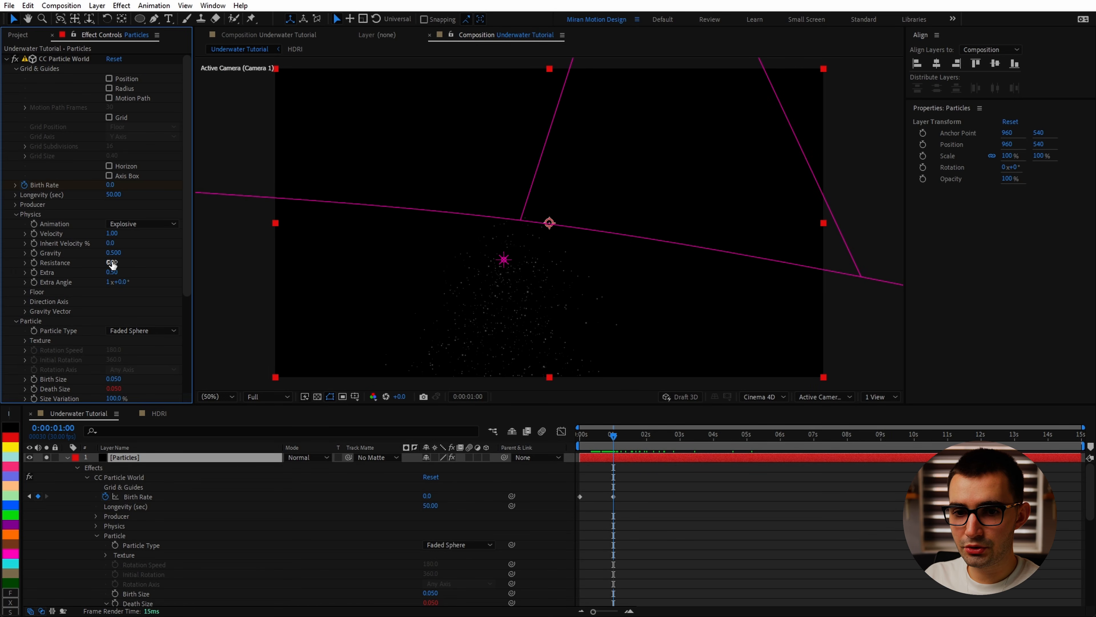
key(Return)
click(630, 436)
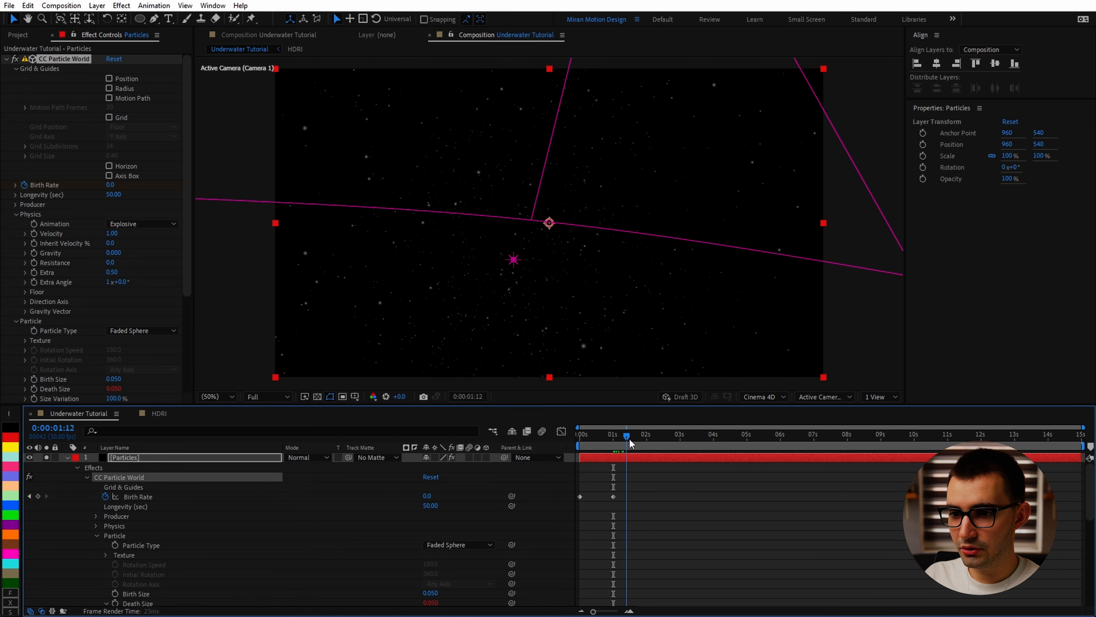
drag(627, 438, 621, 437)
Lower the particle Velocity to 0.1 and scrub ahead to about 0:00:02:23 to check the motion.
click(116, 234)
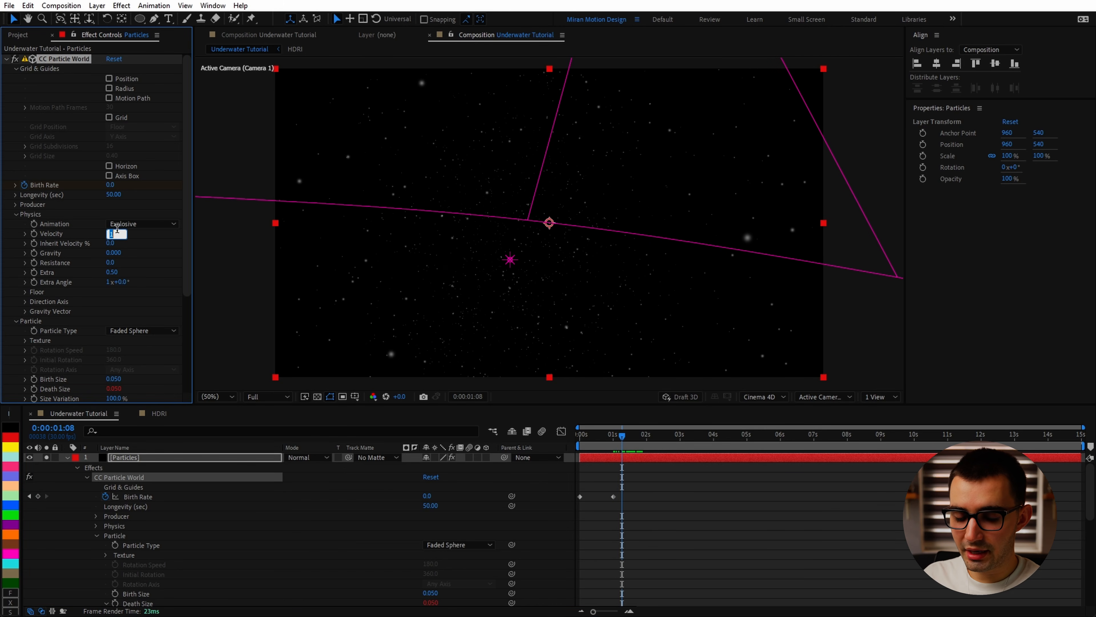
text(0.1)
key(Return)
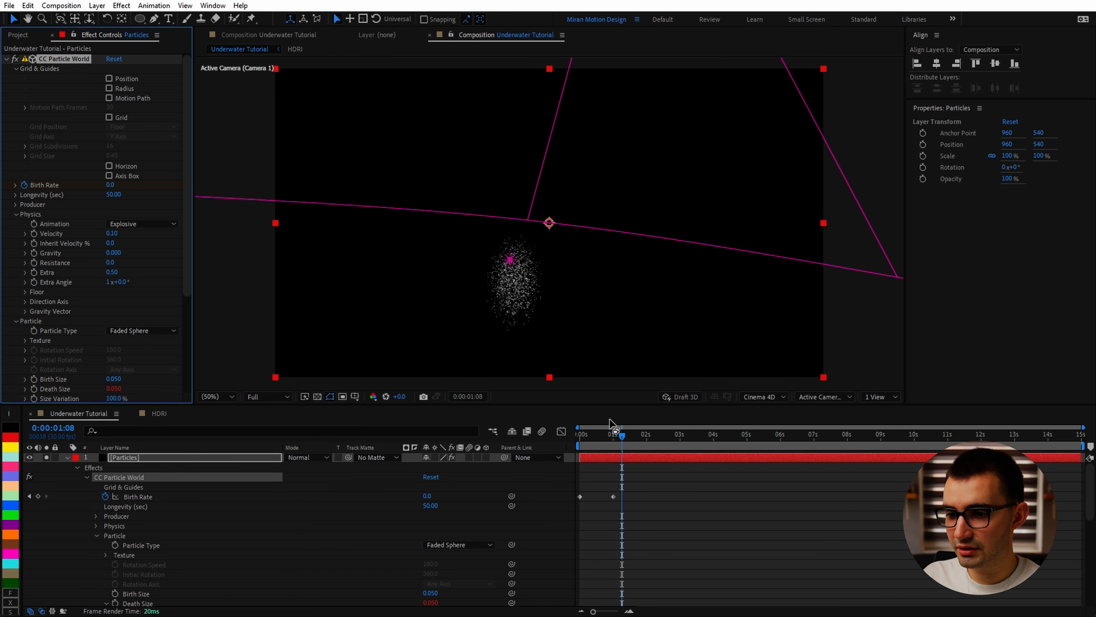
click(636, 435)
drag(636, 435, 672, 447)
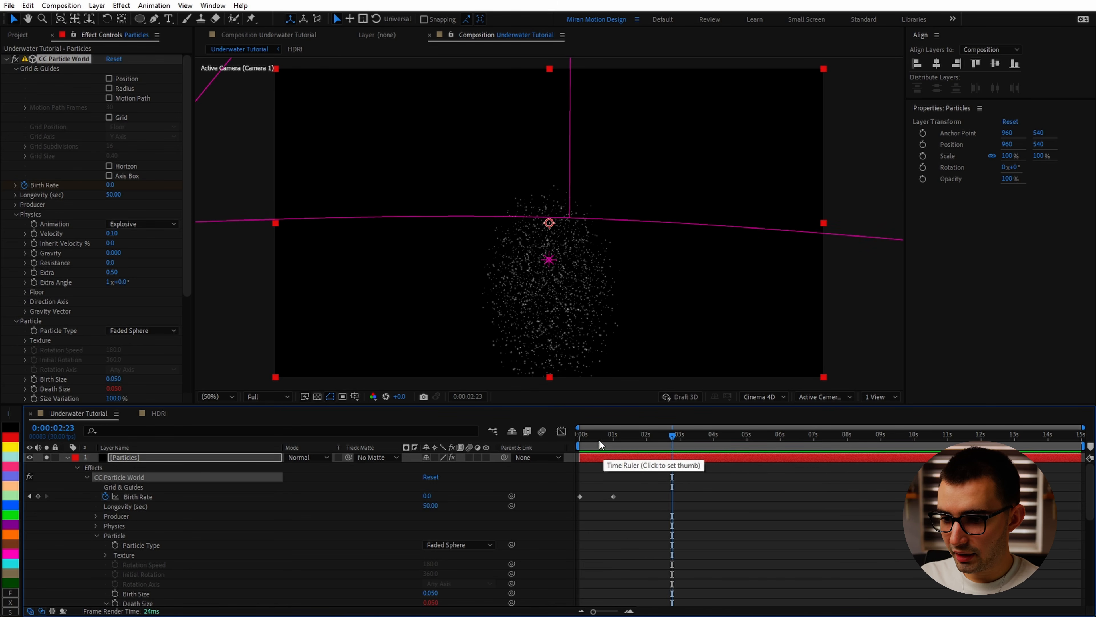
Trim the start of the Particles layer at 0:00:01:00 and move the trimmed layer to the beginning of the timeline.
click(614, 437)
click(578, 461)
key(alt+bracketleft)
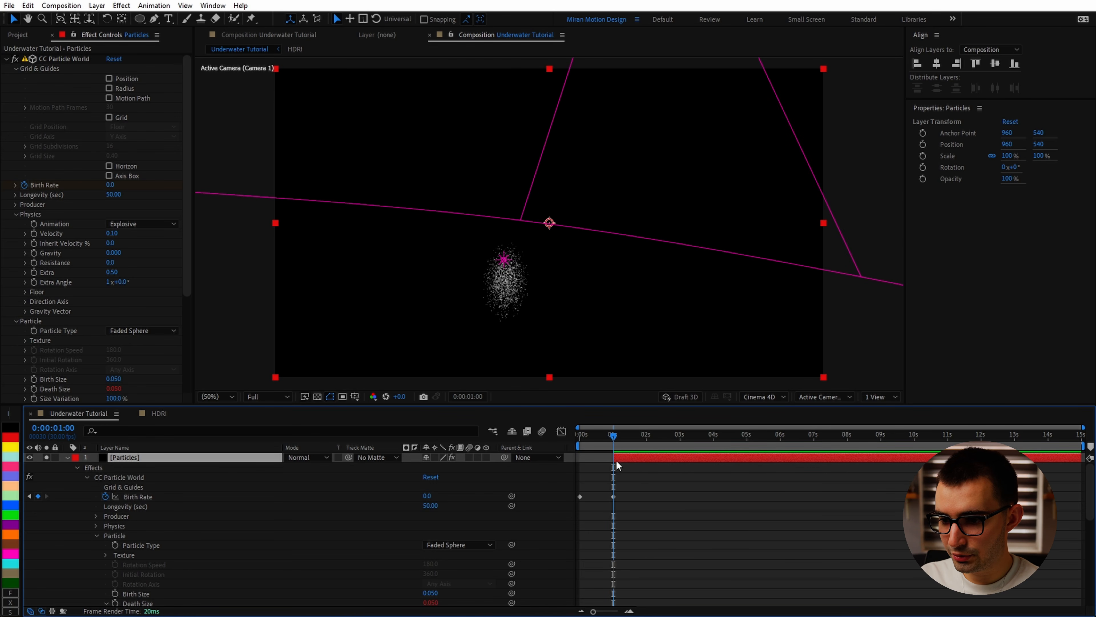
drag(622, 458, 706, 442)
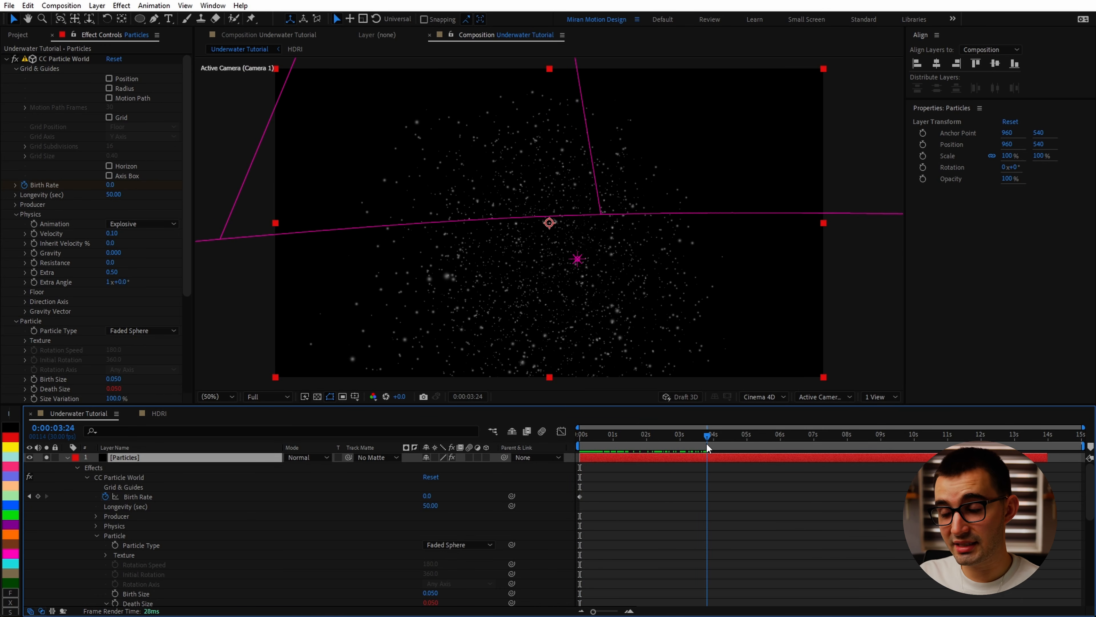
Unsolo the Particles layer and show the scene in Custom View 1 with Draft 3D and Quarter resolution, centred on the UNDERWATER text.
click(822, 396)
click(865, 533)
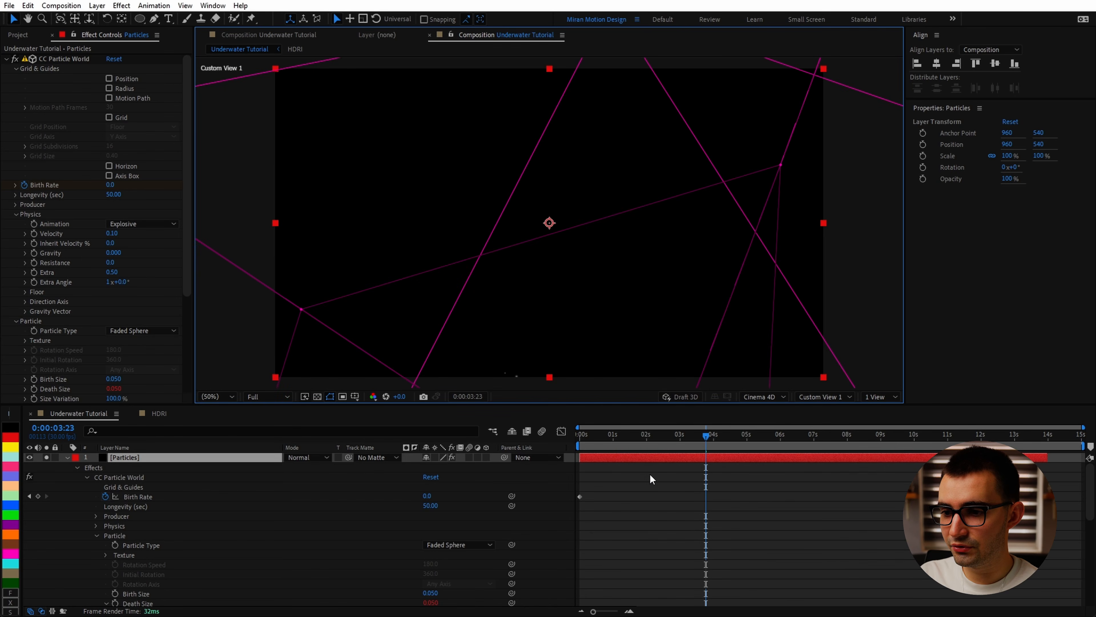
click(47, 457)
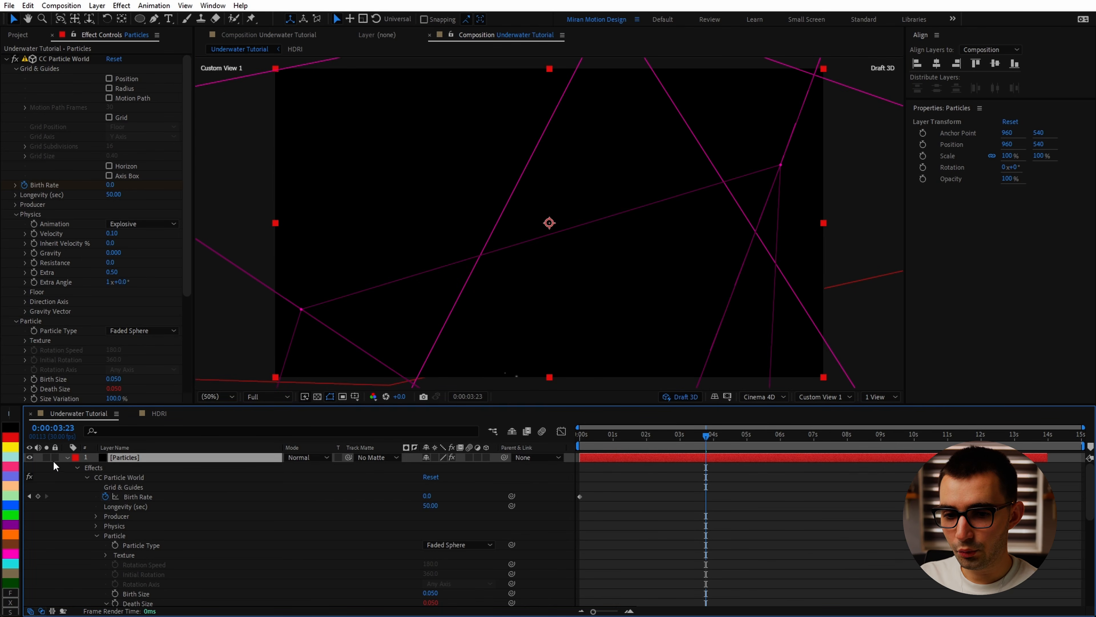
click(267, 397)
click(266, 461)
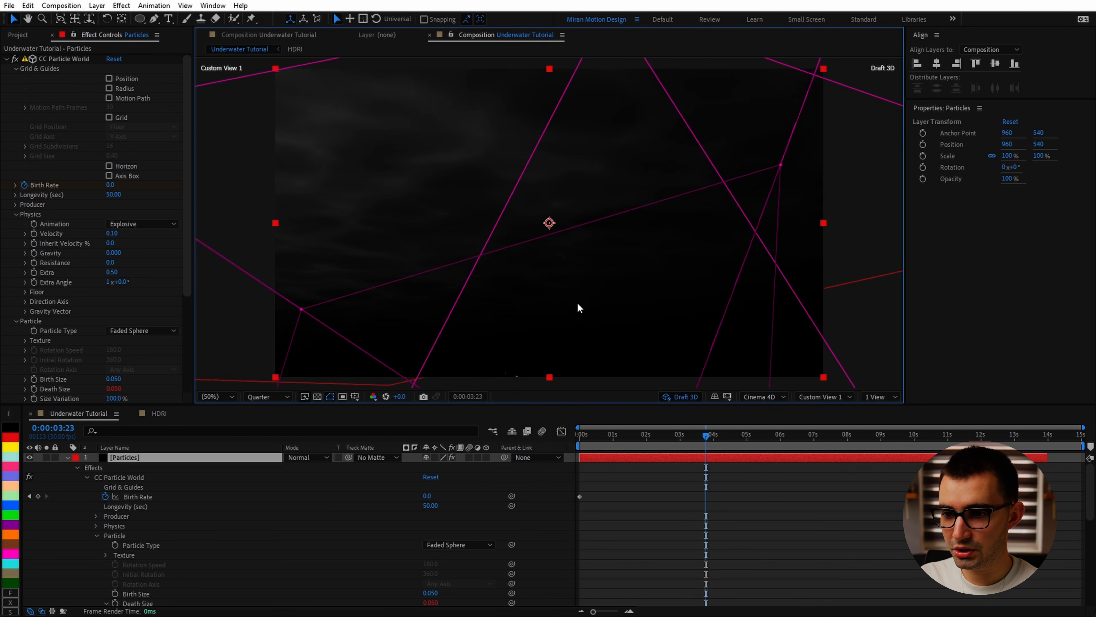
scroll(139, 537, down, 5)
click(134, 595)
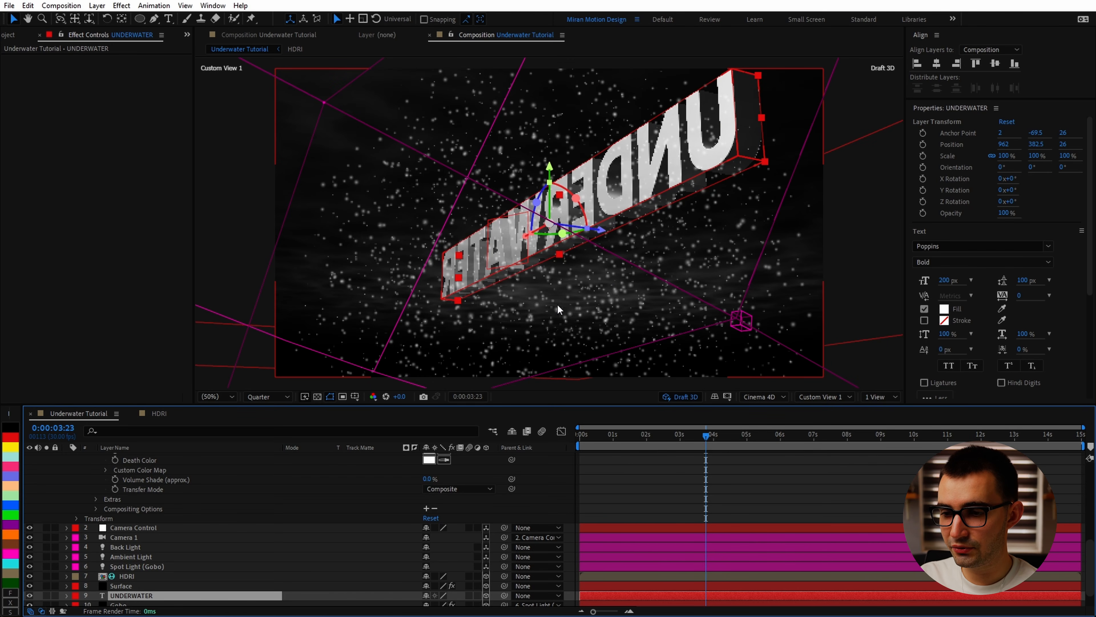
mouse_move(651, 295)
mouse_down()
mouse_move(649, 330)
mouse_move(630, 285)
mouse_move(642, 299)
mouse_move(656, 269)
mouse_move(676, 266)
mouse_move(639, 281)
mouse_up()
scroll(129, 487, up, 10)
Raise the particle producer above the text by setting its Position Y to -0.33.
click(128, 457)
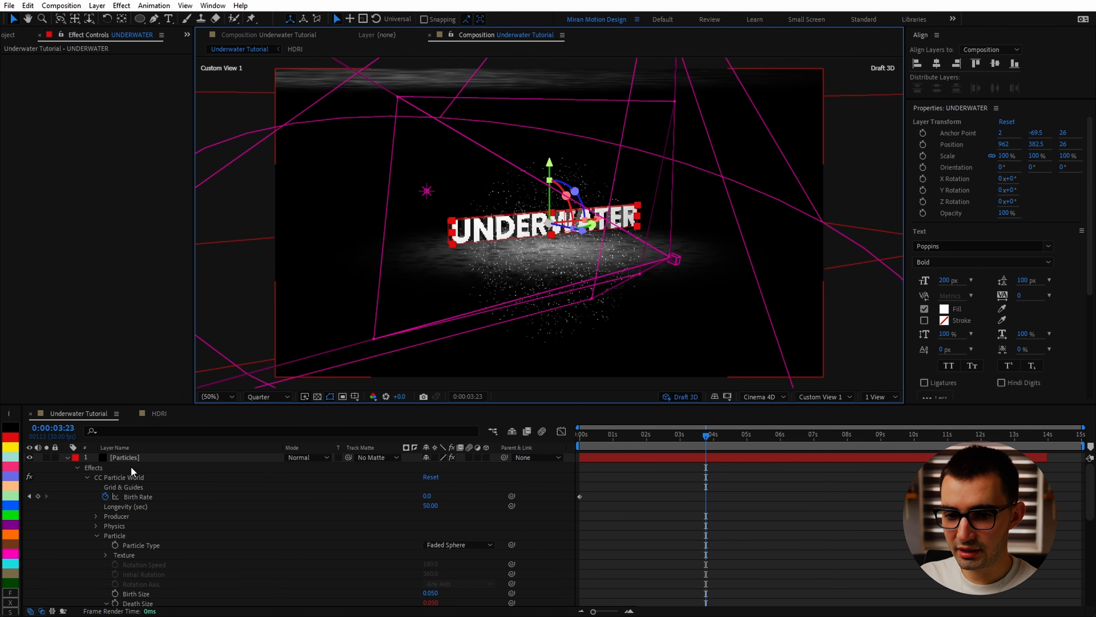
click(15, 204)
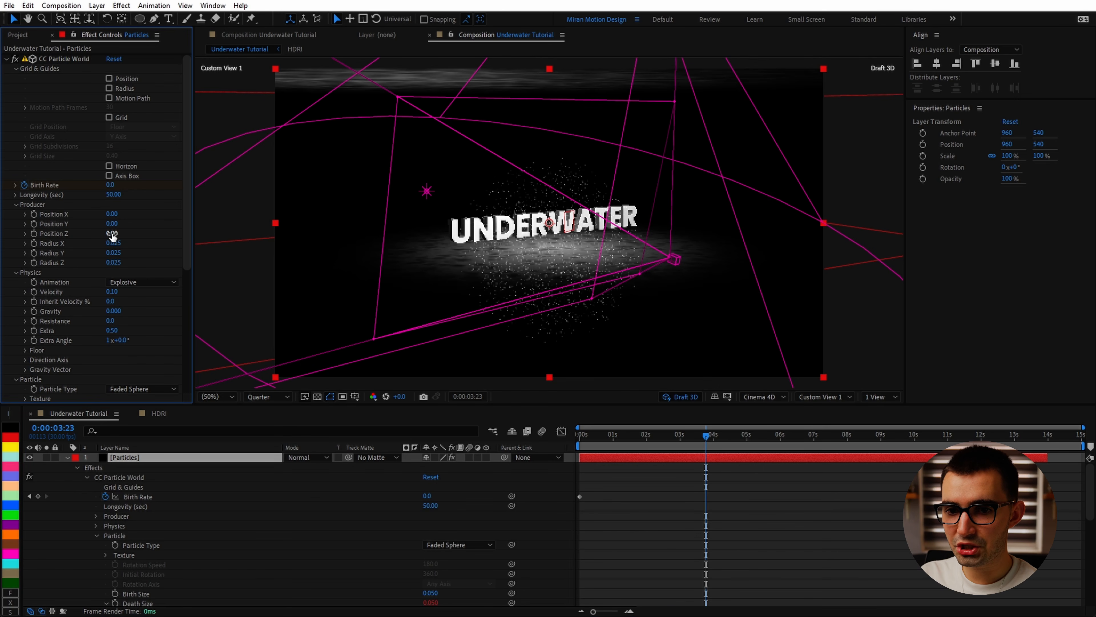
drag(113, 225, 101, 233)
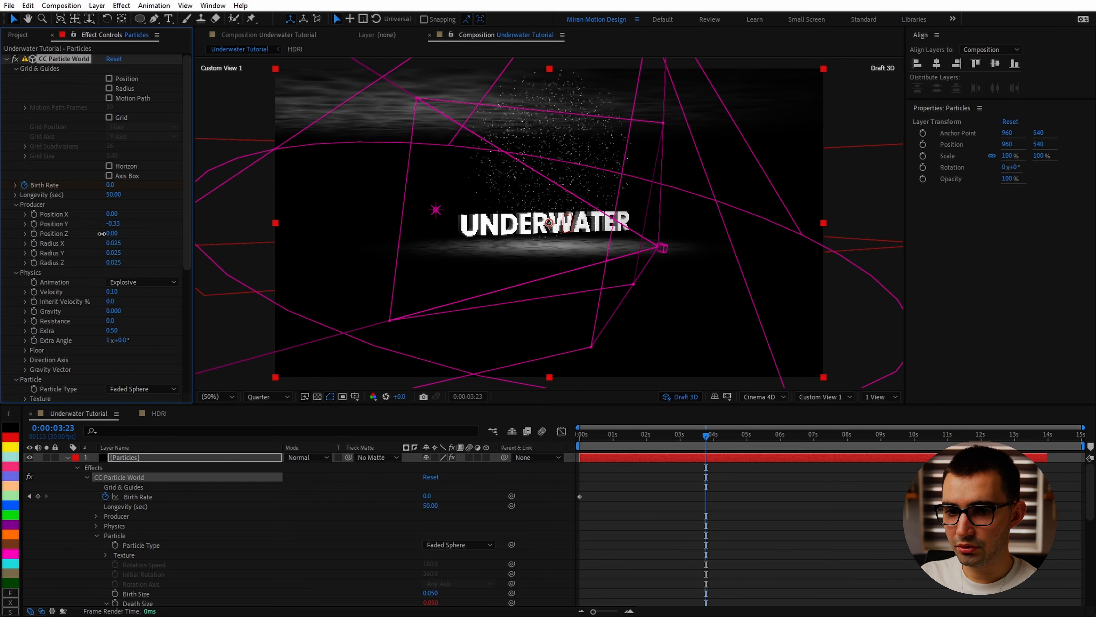
drag(679, 228, 600, 211)
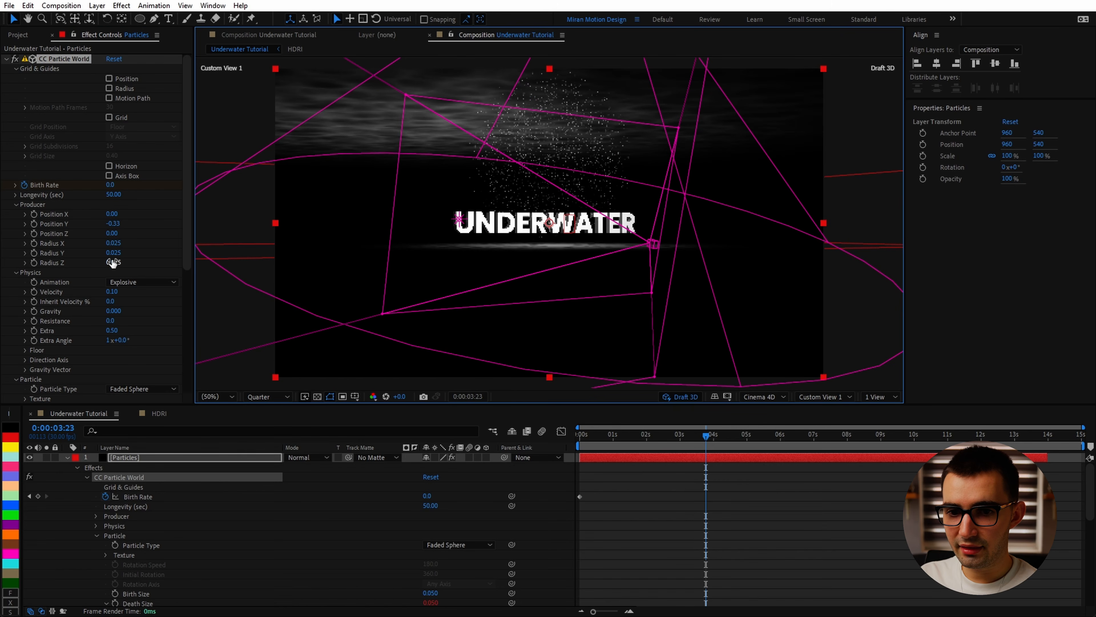
Spread the particle producer across the scene with Radius X 1.175 and Radius Z 0.885, and increase its Radius Y.
drag(114, 243, 174, 273)
mouse_move(623, 233)
mouse_down()
mouse_move(656, 229)
mouse_move(631, 228)
mouse_up()
drag(115, 255, 168, 249)
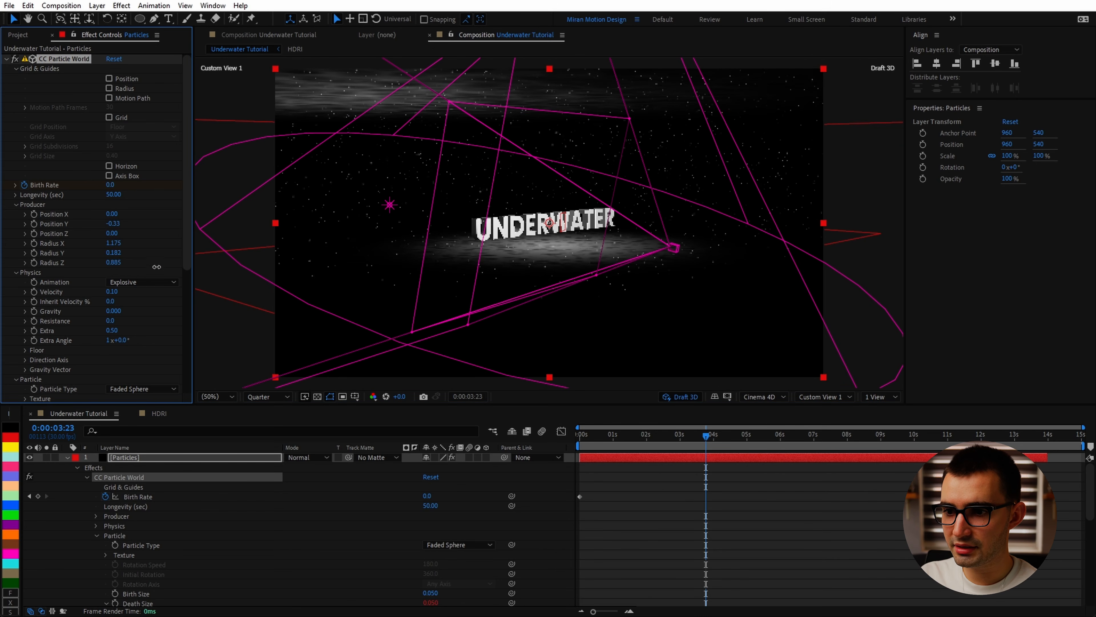
drag(461, 280, 565, 194)
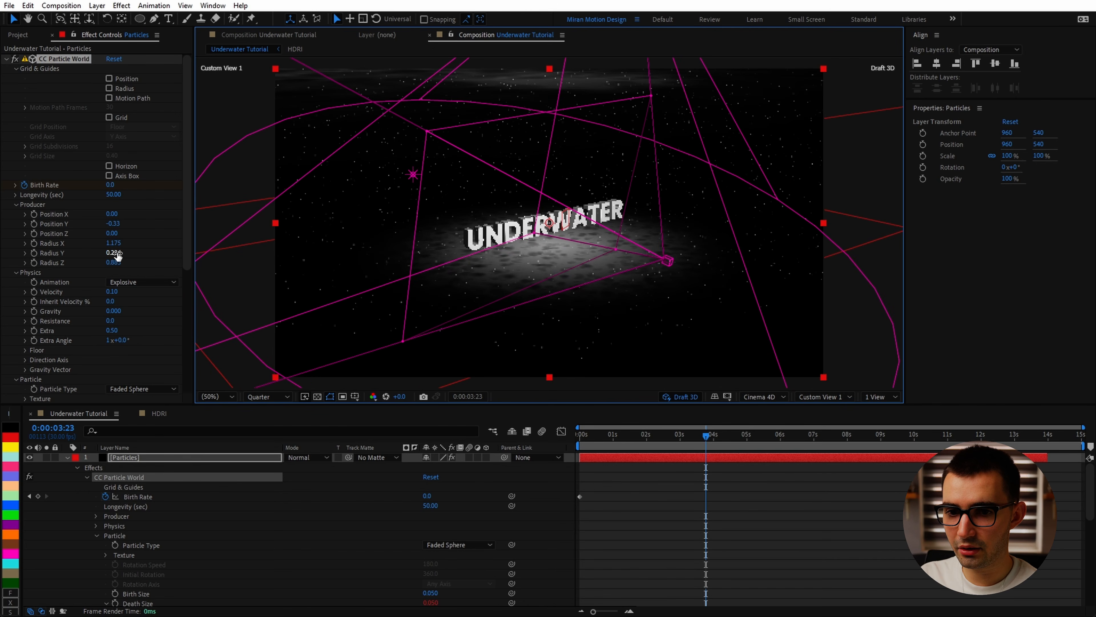
Reduce the particle Velocity to 0.05 and adjust the producer's Radius Y to 0.164.
drag(115, 255, 99, 254)
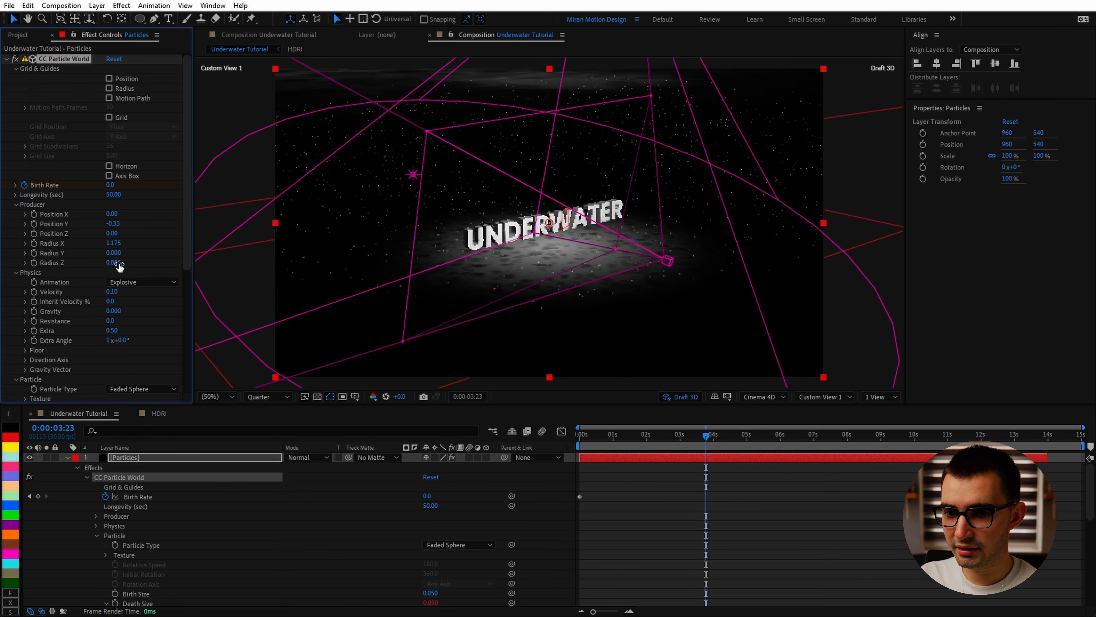
click(122, 291)
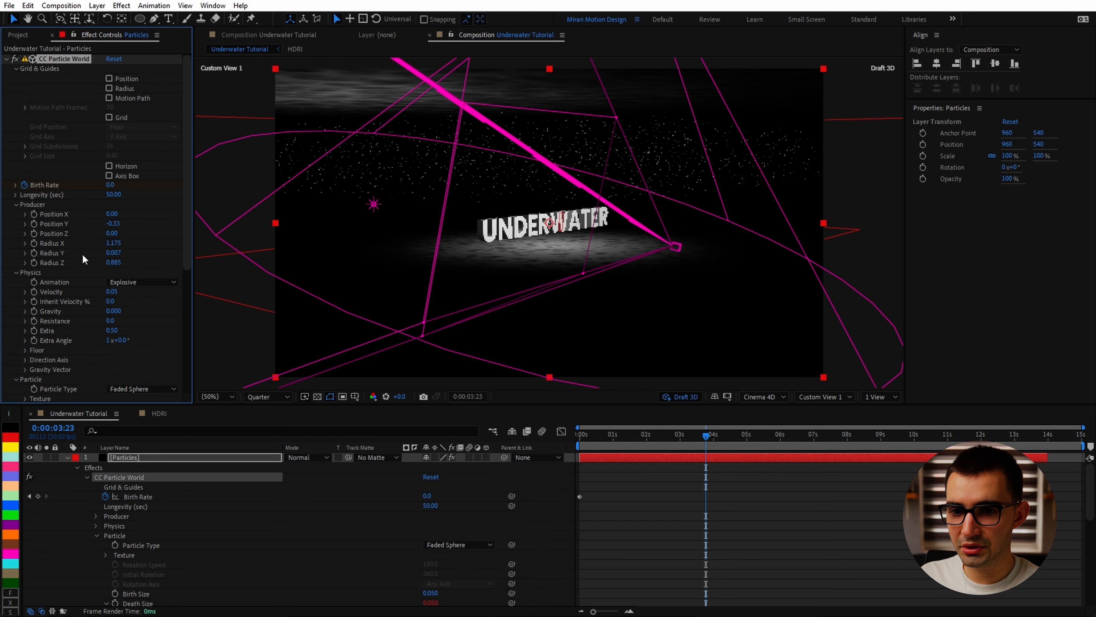
drag(120, 261, 170, 246)
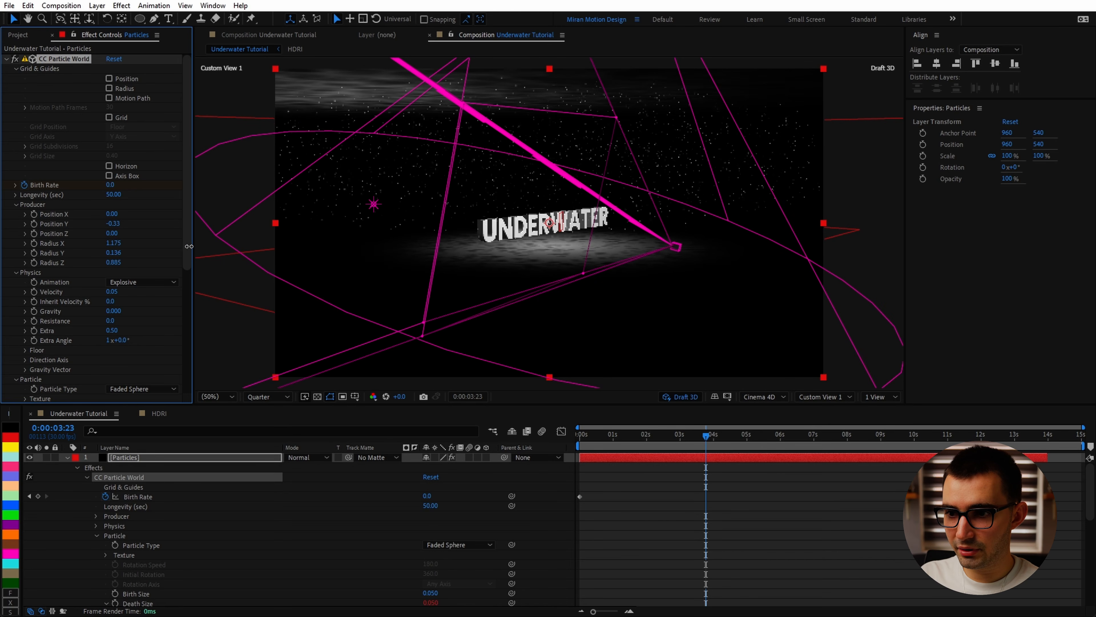
drag(582, 195, 646, 240)
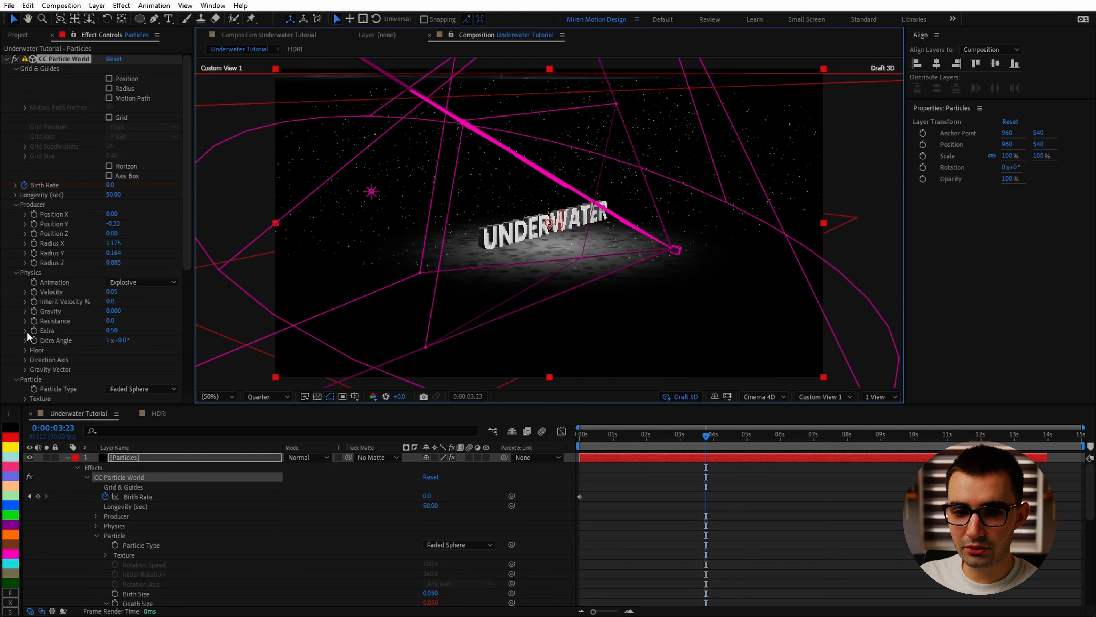
Show the particle floor grid and set the Floor Position to 0.00.
scroll(28, 365, down, 2)
click(26, 299)
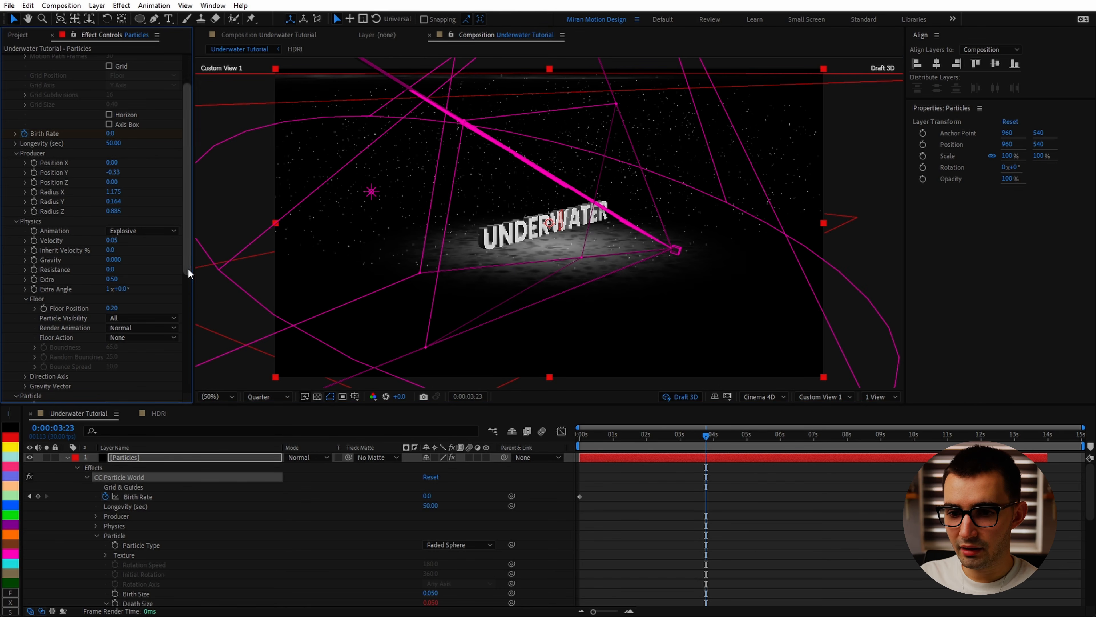
scroll(187, 228, up, 2)
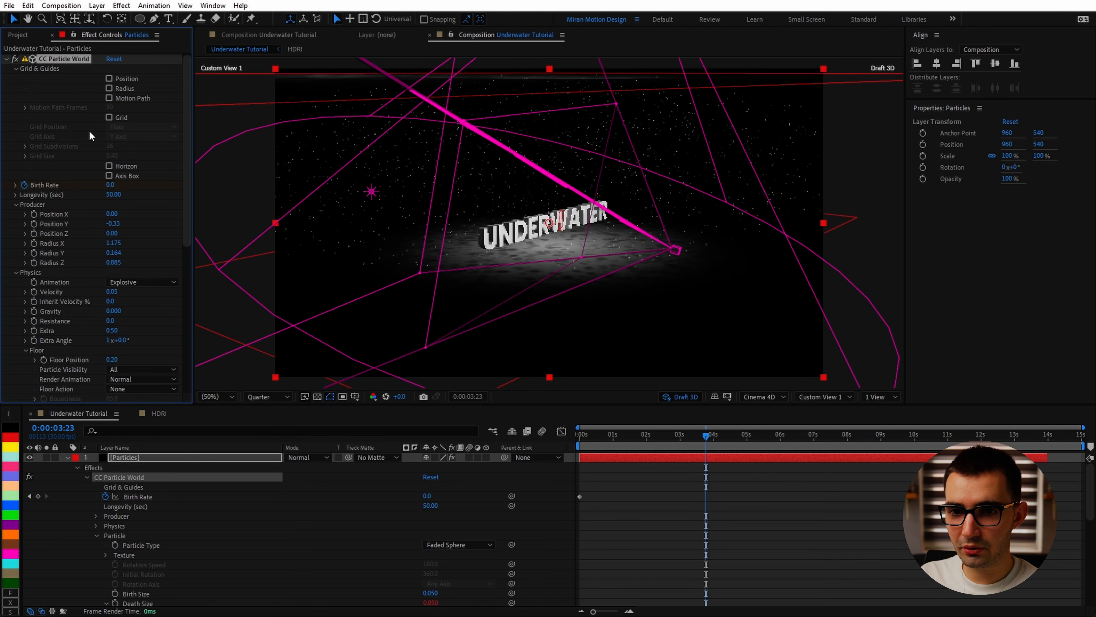
click(109, 117)
click(133, 156)
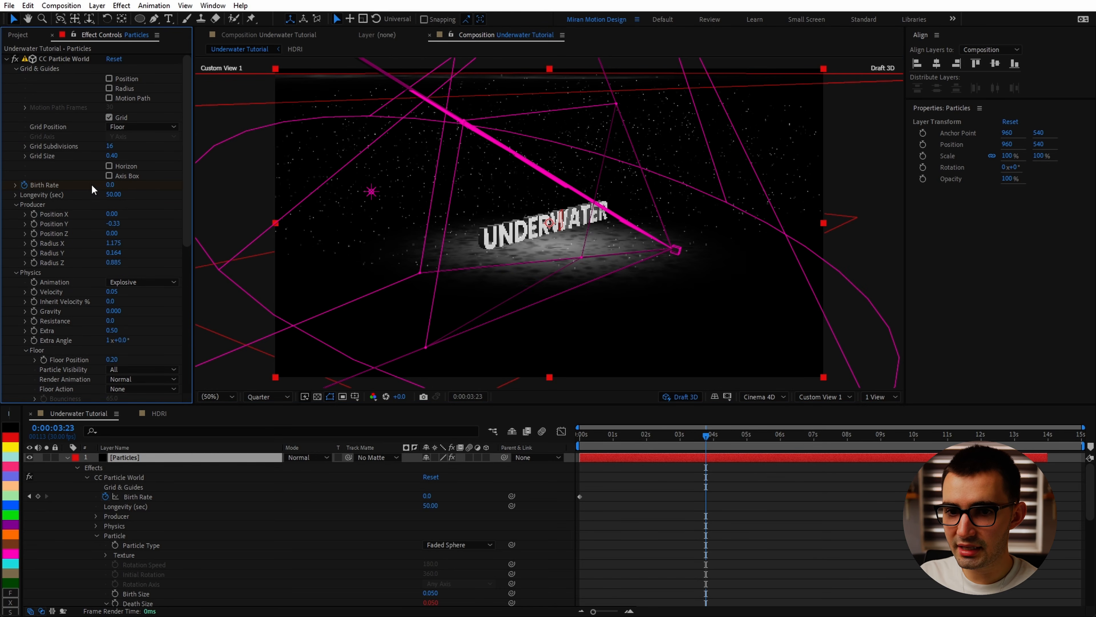
drag(112, 360, 109, 364)
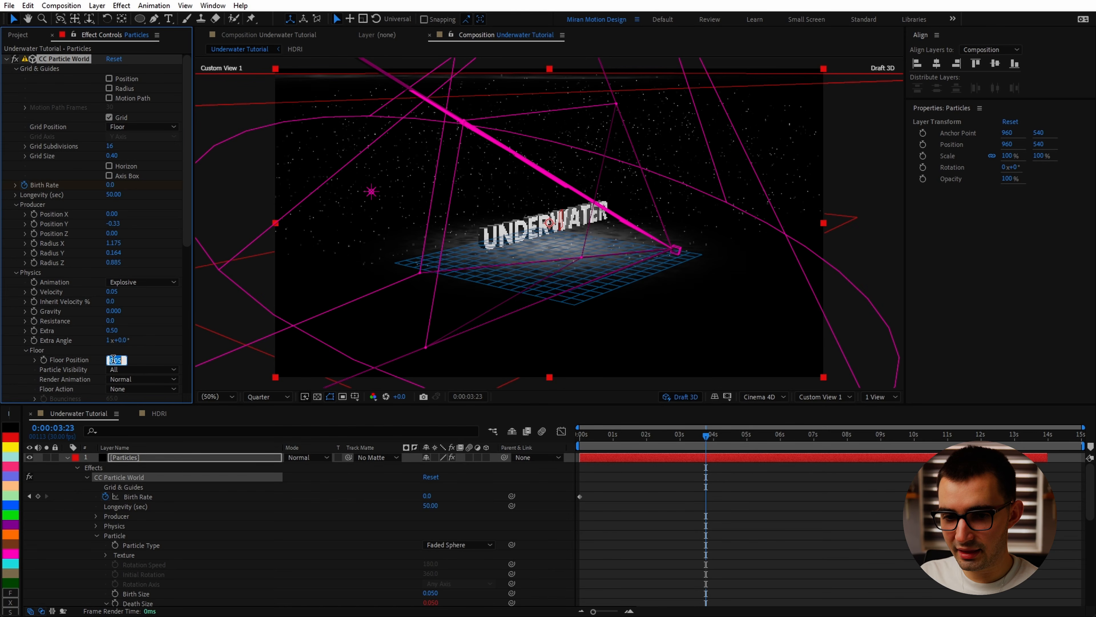
key(Return)
Set the particle Floor Action to Bounce.
mouse_move(602, 262)
mouse_down()
mouse_move(614, 255)
mouse_move(556, 250)
mouse_move(590, 253)
mouse_up()
scroll(116, 355, down, 1)
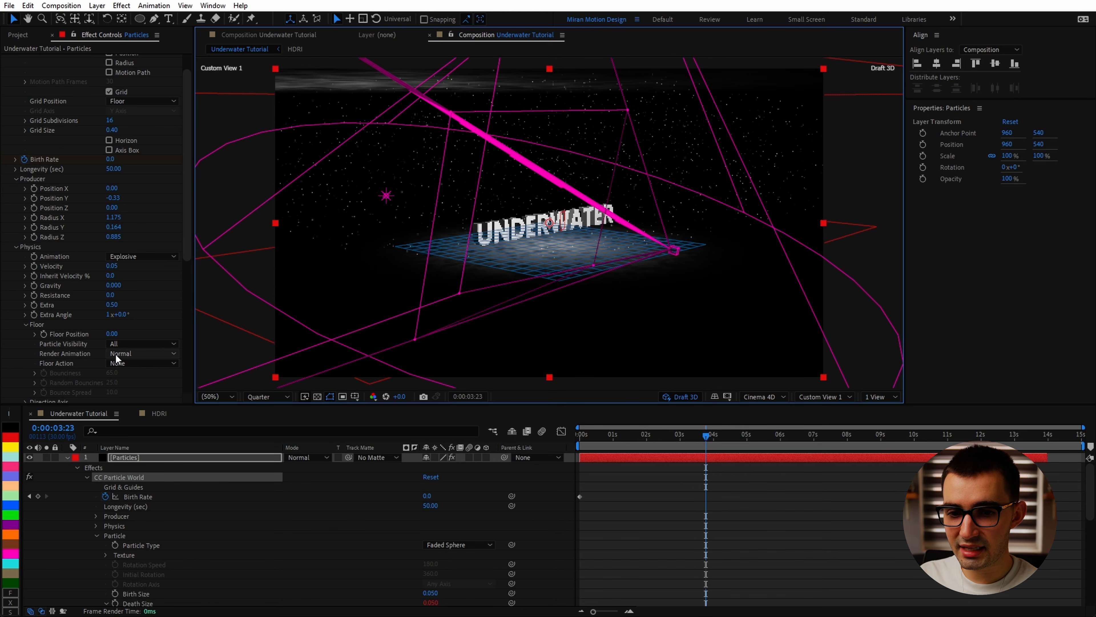
click(141, 364)
click(153, 413)
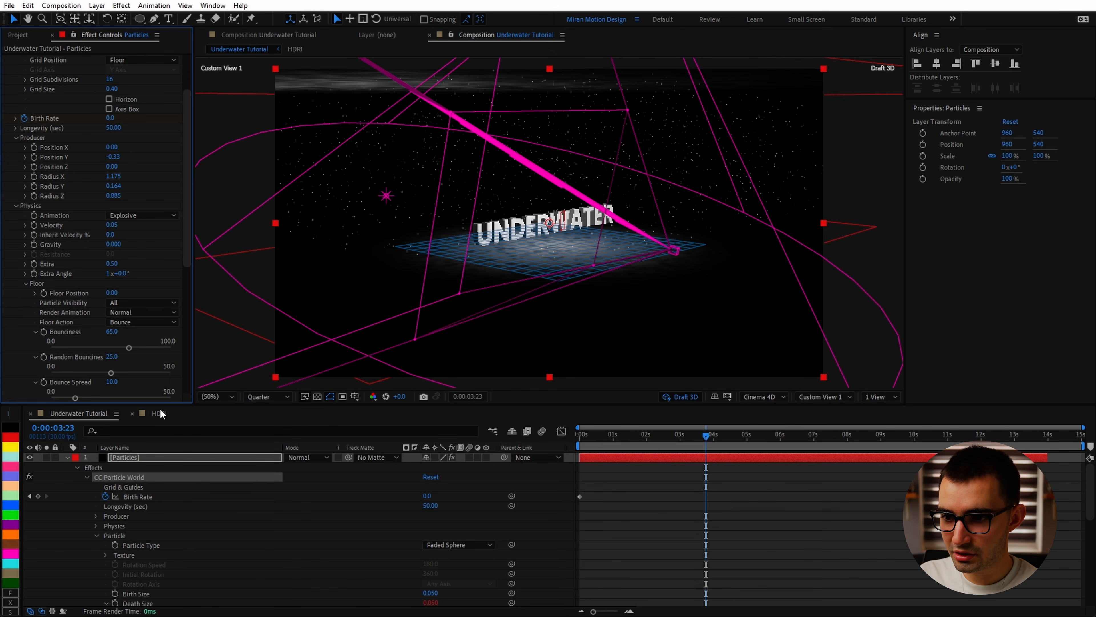
Set the preview resolution to Half and adjust the floor bounce to Bounciness 53, Random Bounciness 0 and Bounce Spread 50.
scroll(592, 298, up, 1)
drag(670, 436, 828, 453)
scroll(512, 314, up, 3)
scroll(431, 333, down, 2)
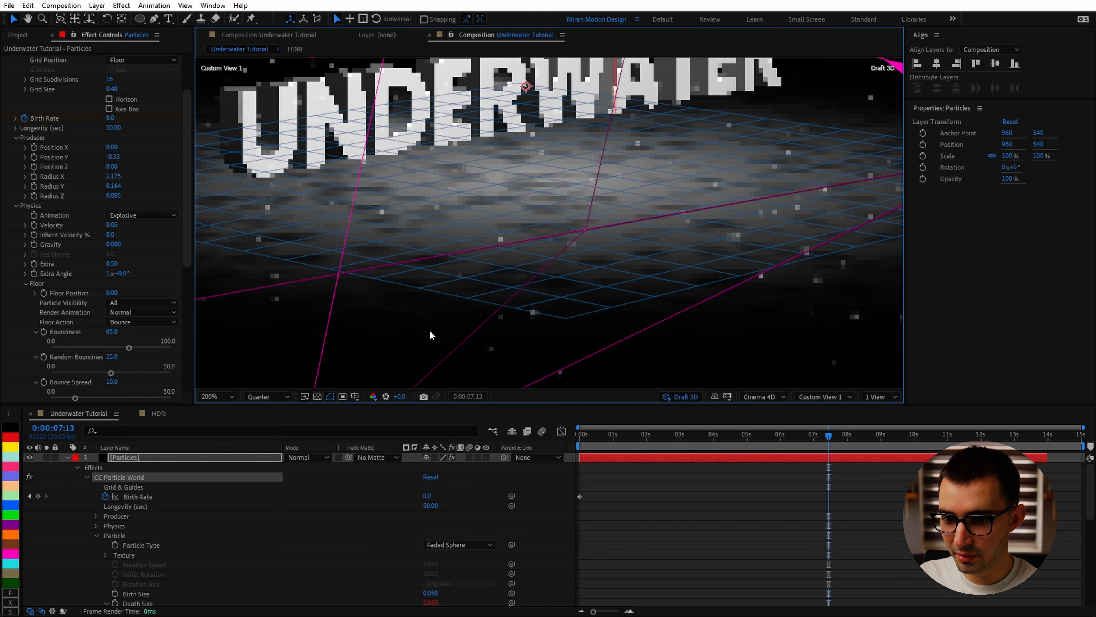
click(276, 397)
click(275, 432)
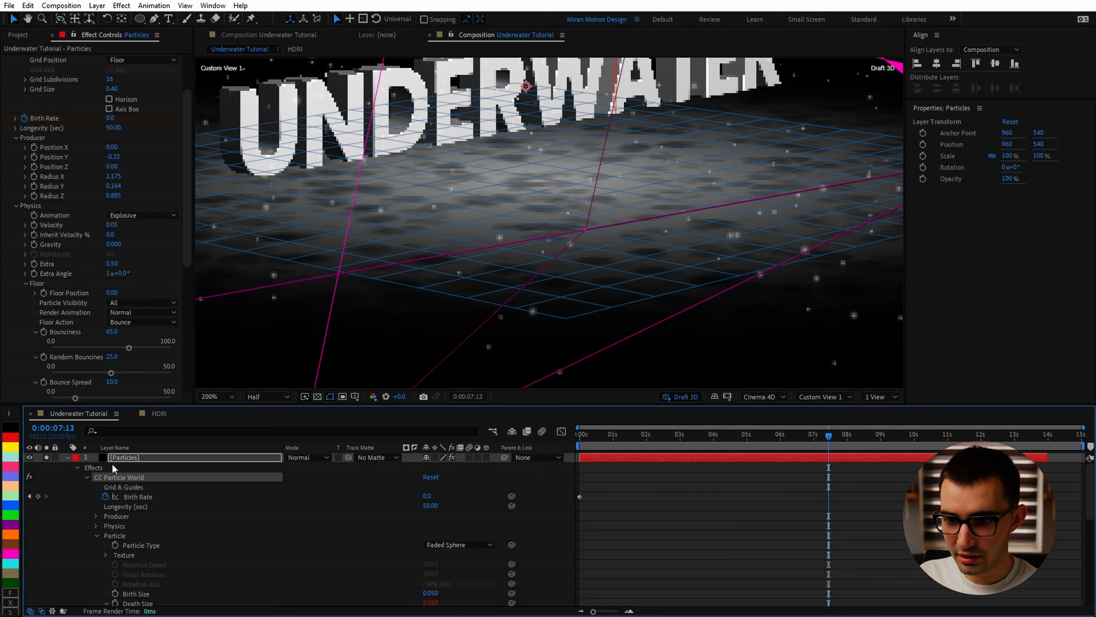
drag(827, 442, 894, 437)
drag(113, 335, 111, 338)
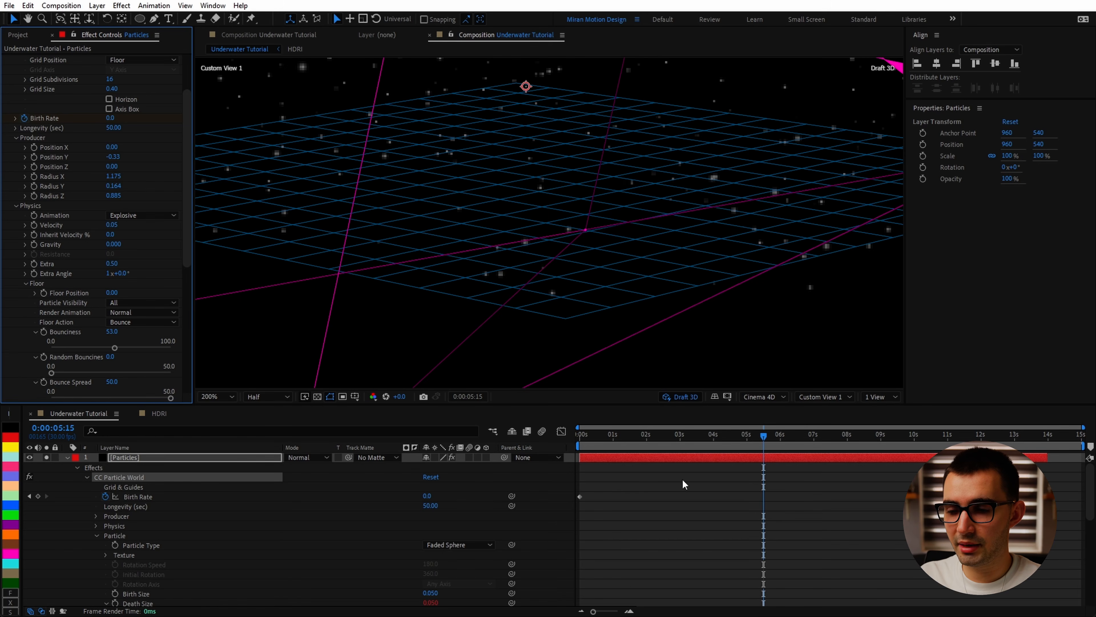
Shift the Particles layer earlier and extend it across the whole timeline, and preview the particle motion.
drag(762, 434, 627, 457)
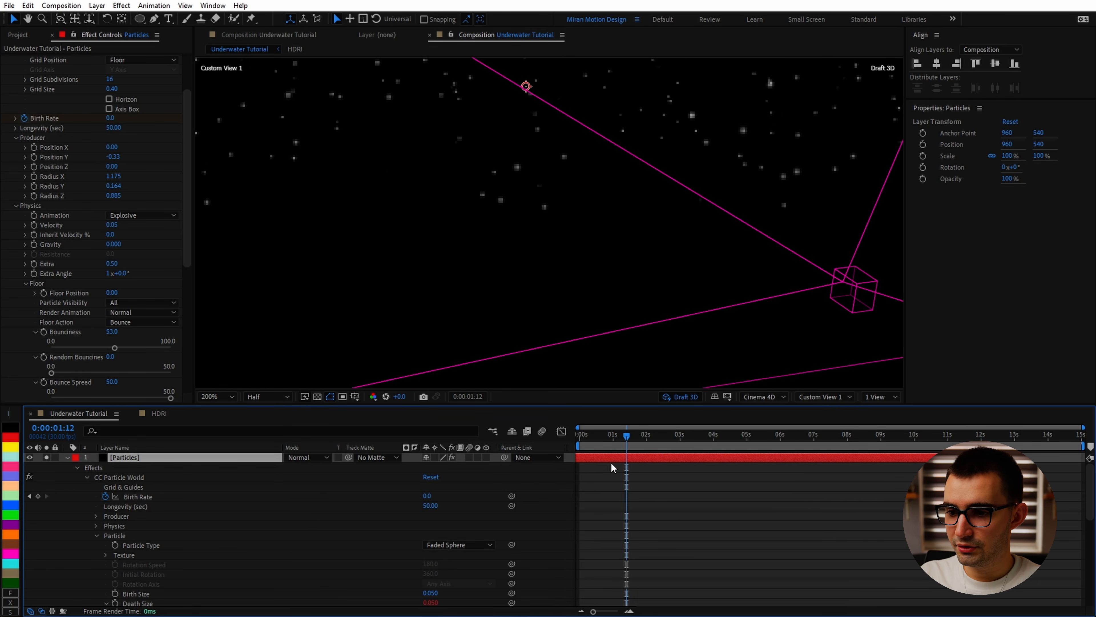
key(space)
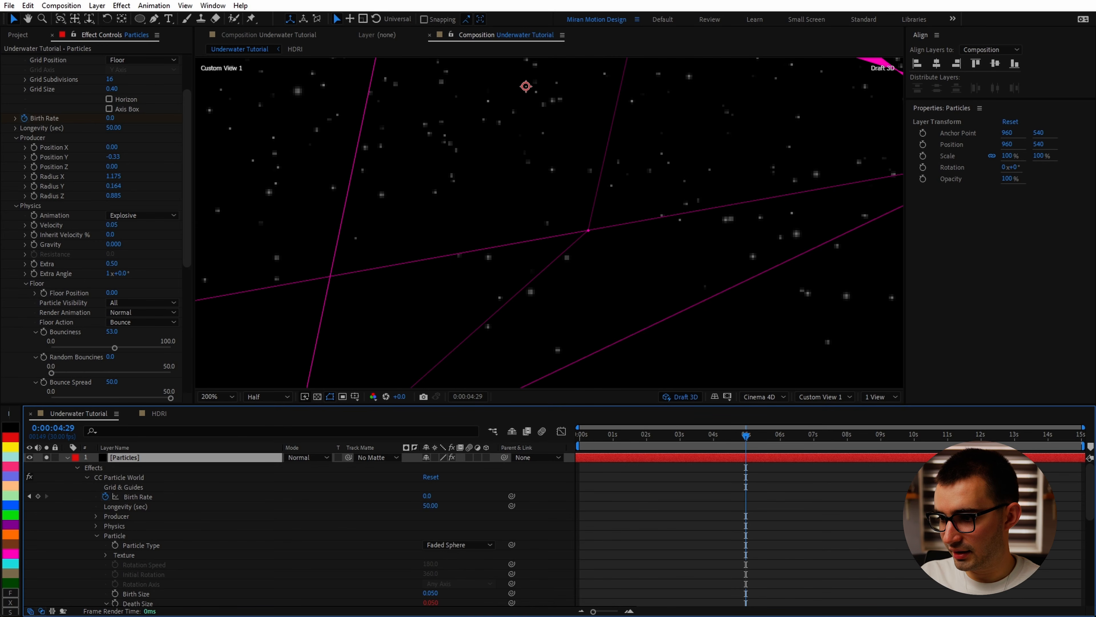
key(Home)
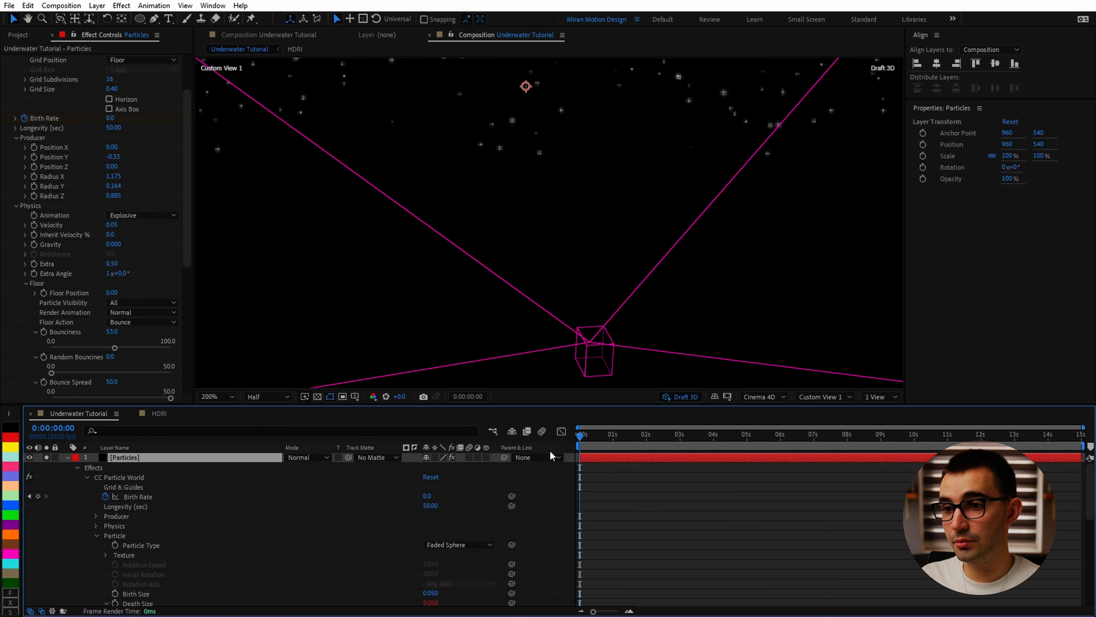
Preview the Particles layer together with the full scene at 0:00:01:22 and examine its placement around the text from an orbited custom view.
key(alt+slash)
key(space)
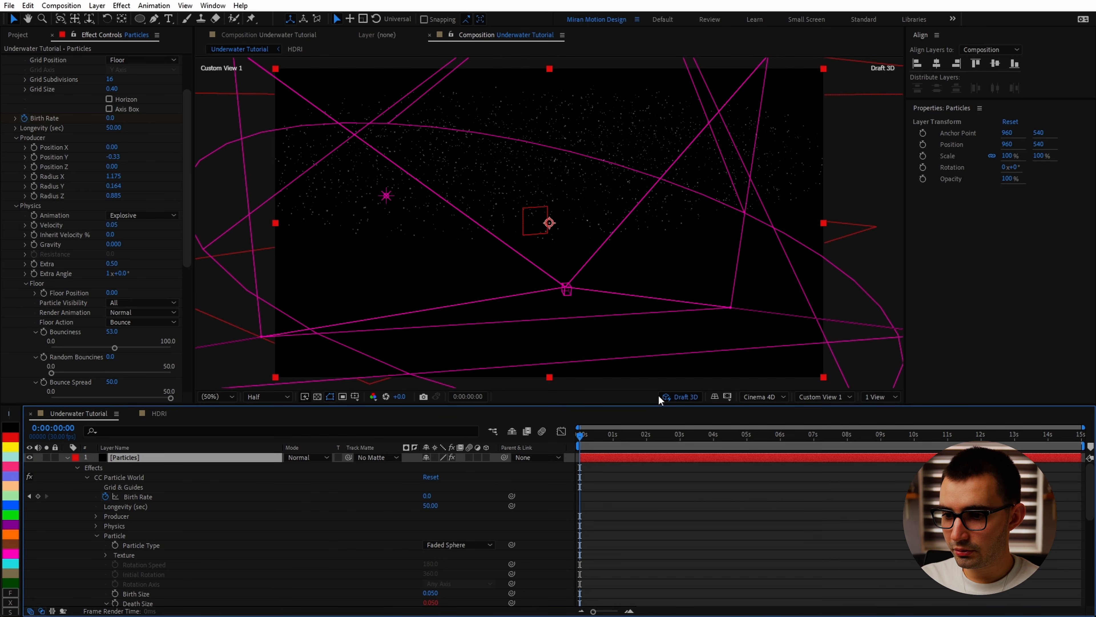
drag(657, 443, 638, 415)
key(1)
drag(563, 225, 600, 254)
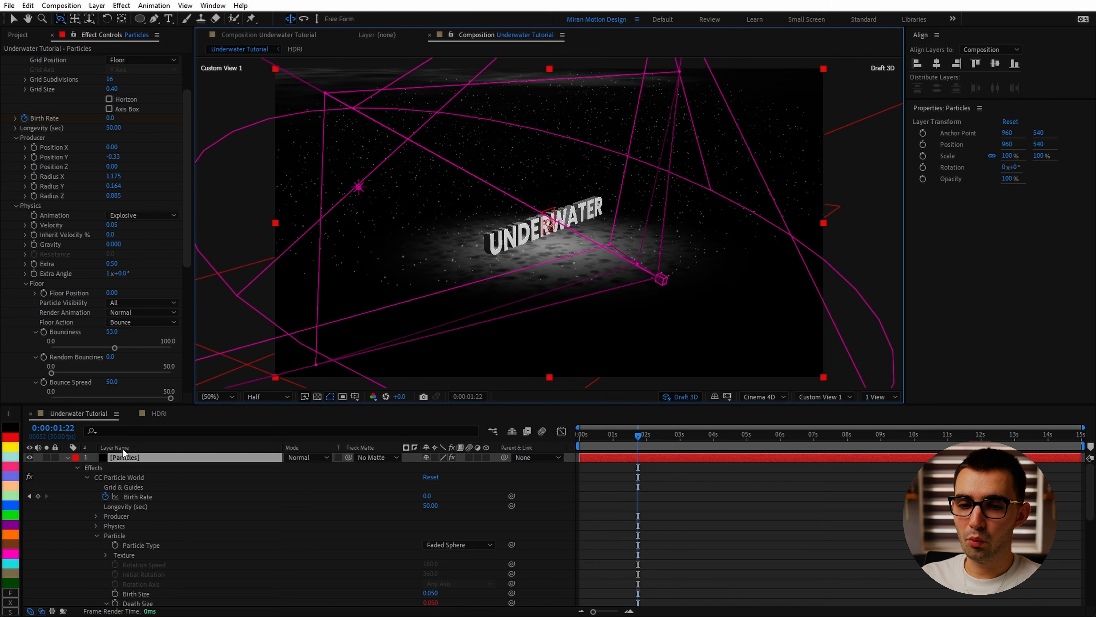
Set the particle Producer's Position Z to 0.85 and hide the floor grid.
drag(117, 172, 124, 136)
scroll(88, 143, up, 3)
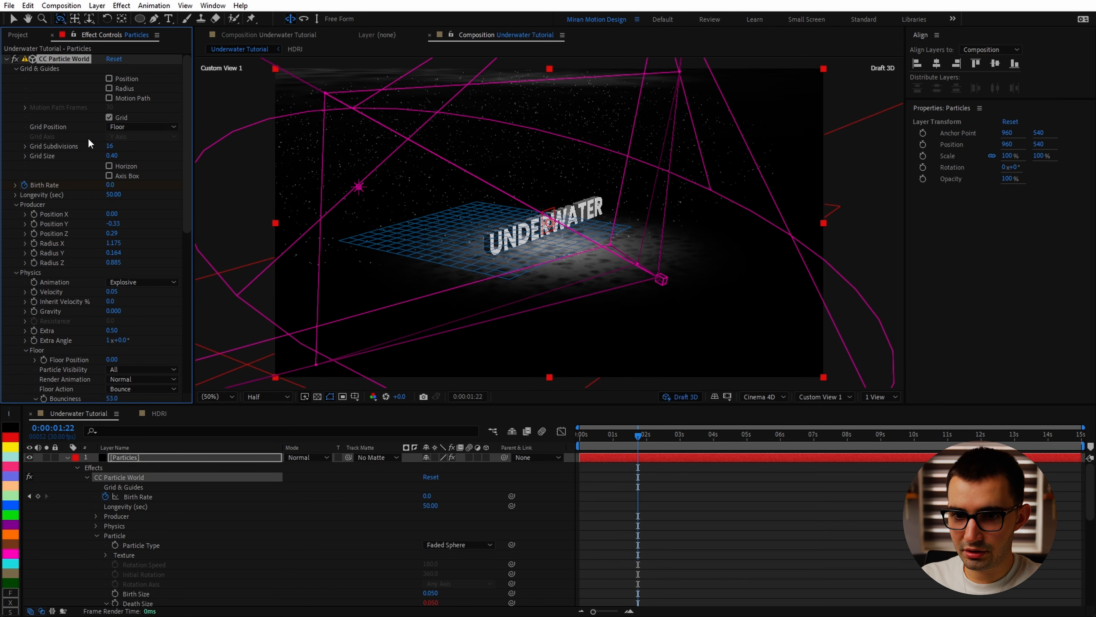
click(110, 117)
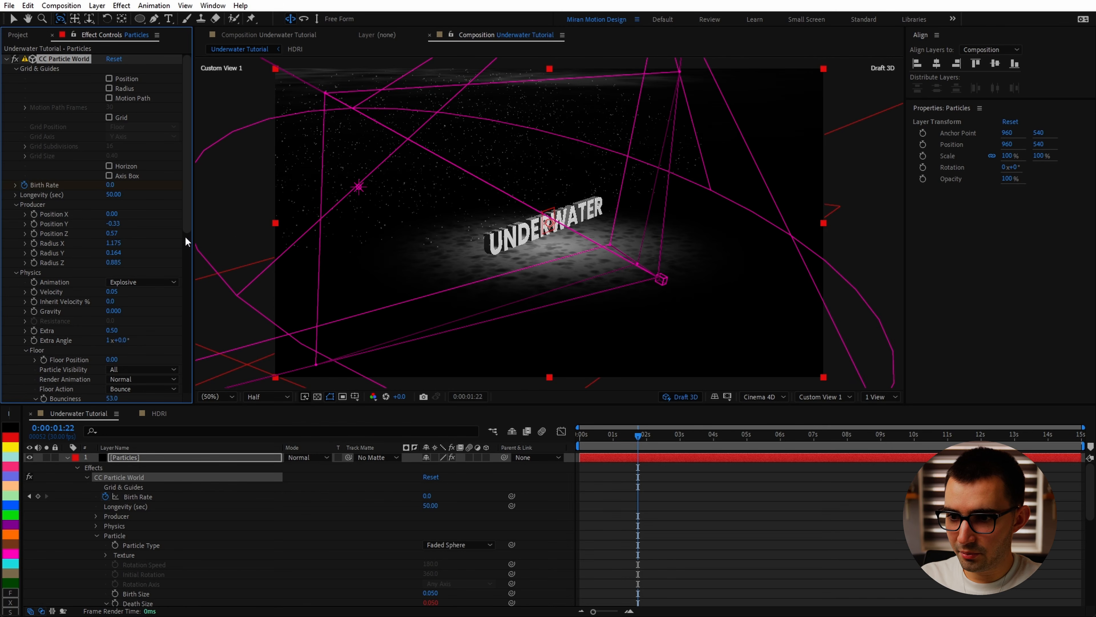
drag(578, 246, 609, 248)
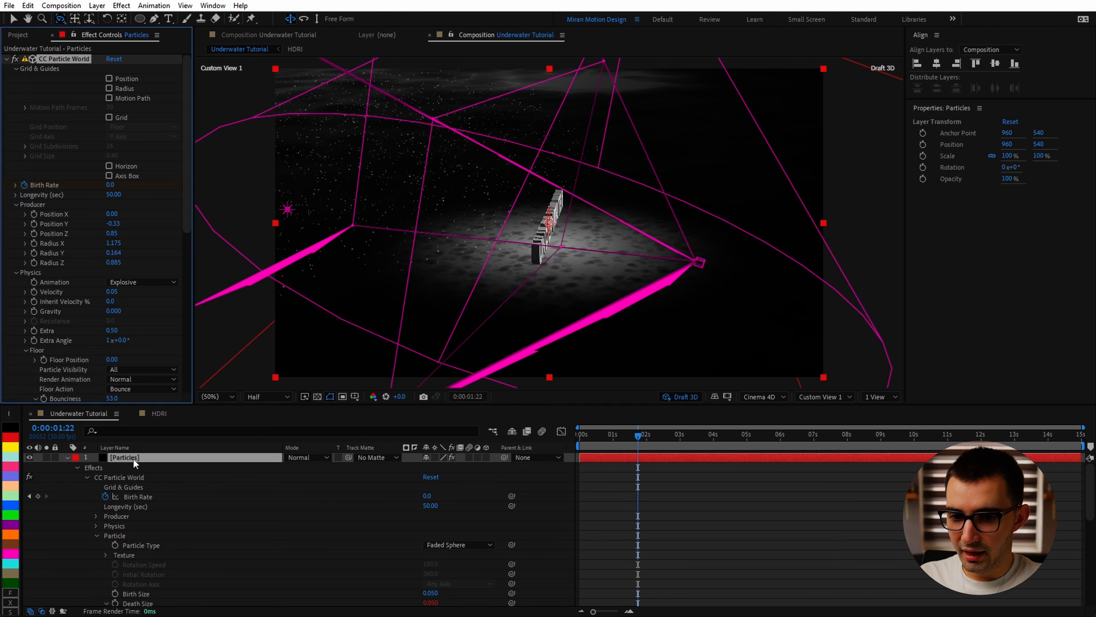
Rename the Particles layer as Particles BG.
click(133, 457)
key(Return)
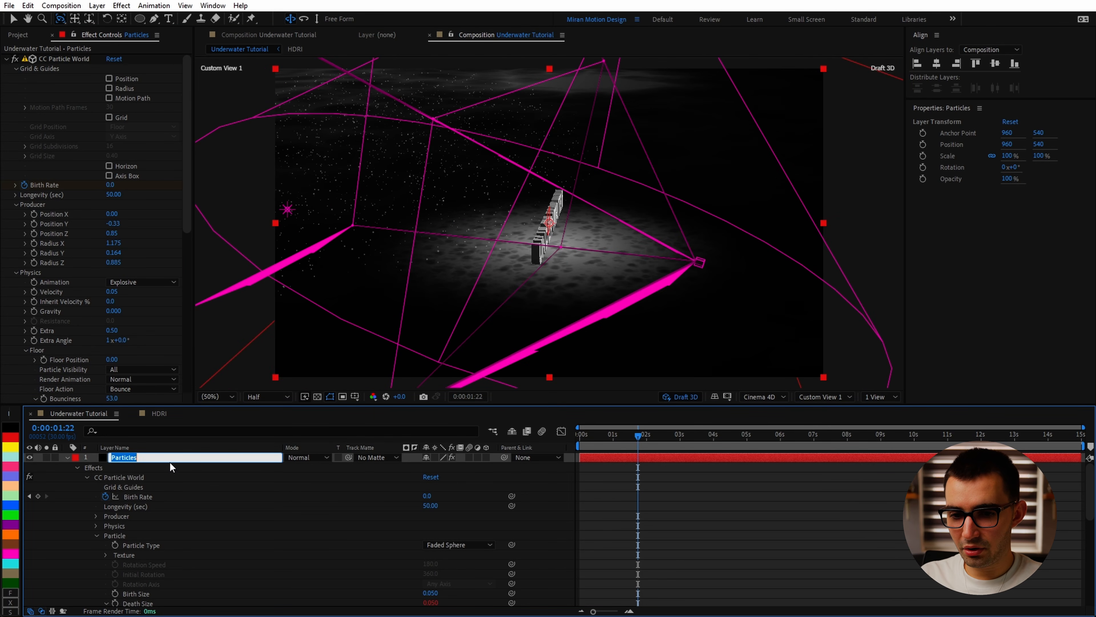
click(170, 459)
text(BG)
key(Return)
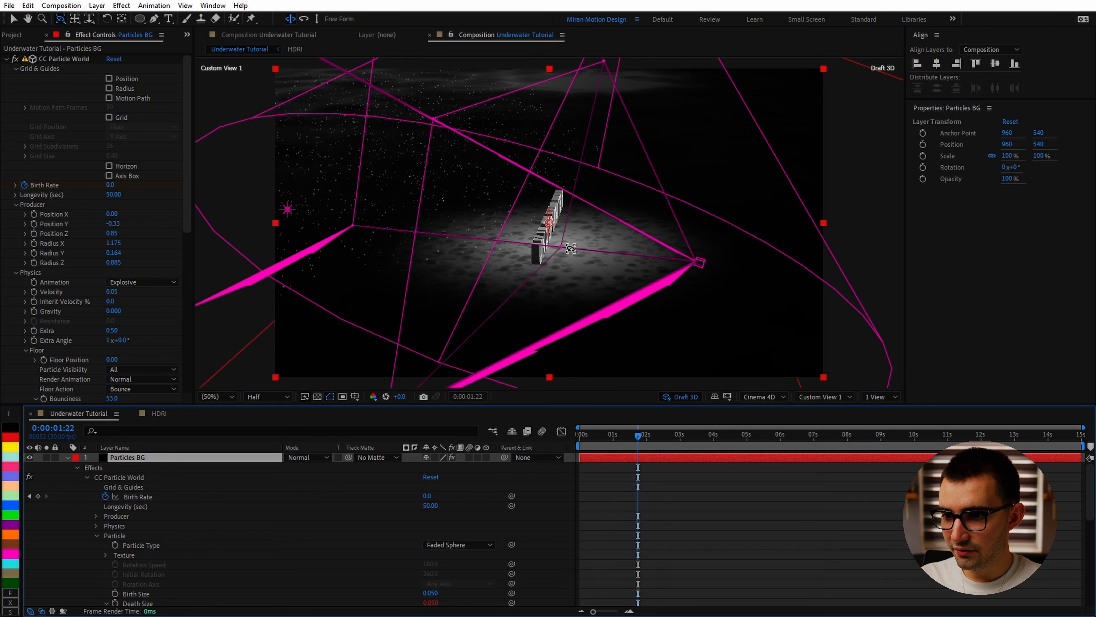
Bring the UNDERWATER text into a close frontal view and set the preview resolution to Full.
drag(566, 251, 532, 242)
scroll(533, 241, up, 4)
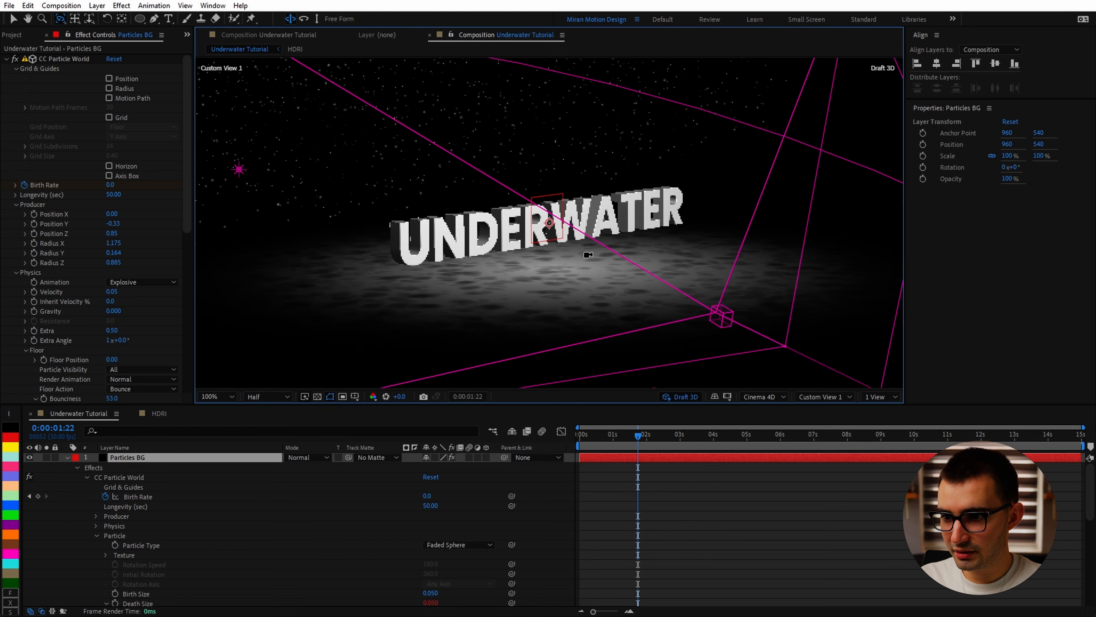
key(v)
click(268, 397)
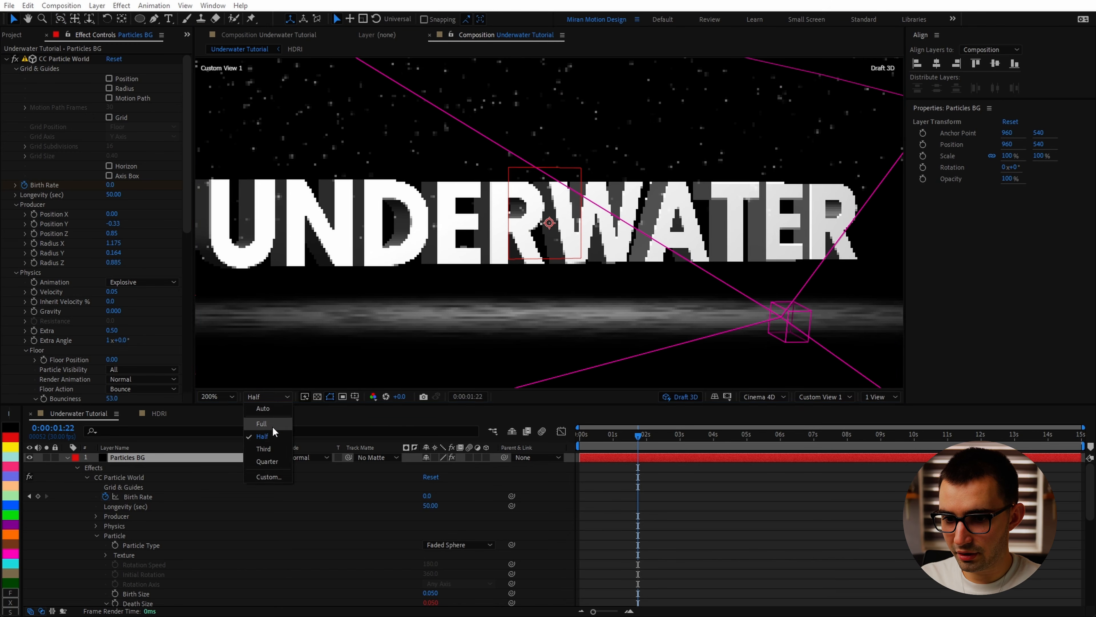
click(271, 429)
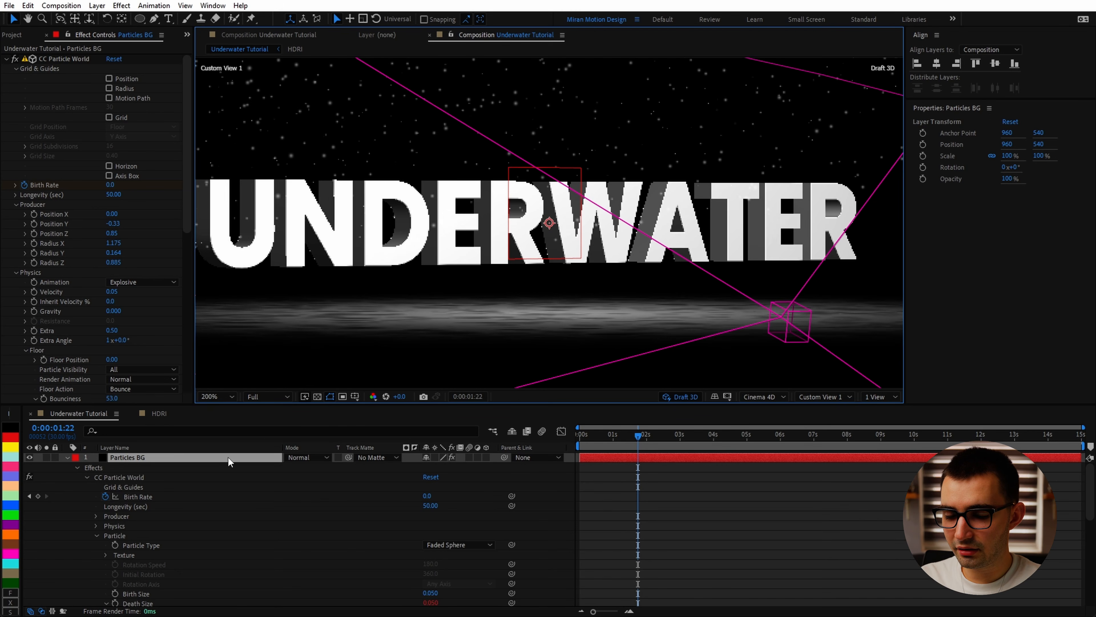
Try placing the Particles BG layer between UNDERWATER and Gobo, and return it to the top of the layer stack.
click(67, 457)
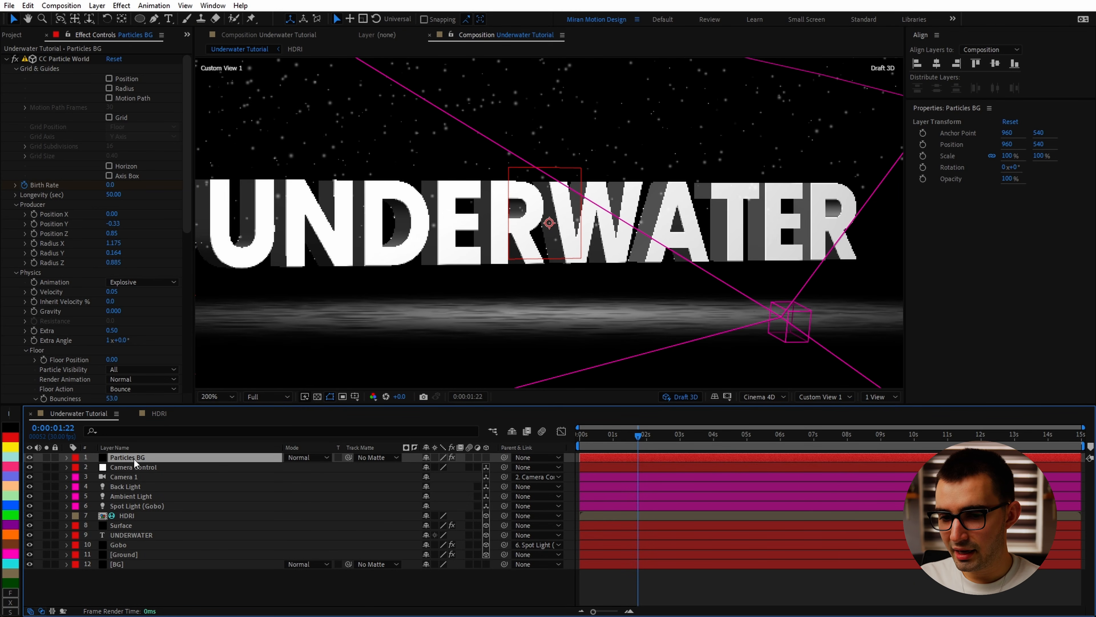
drag(134, 459, 142, 539)
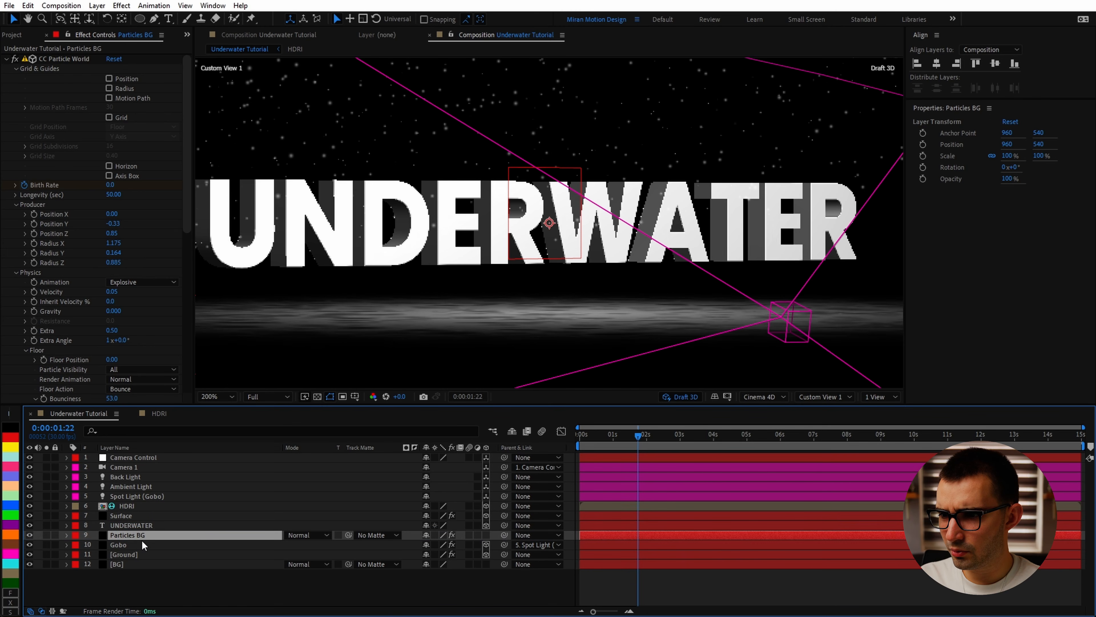
key(c)
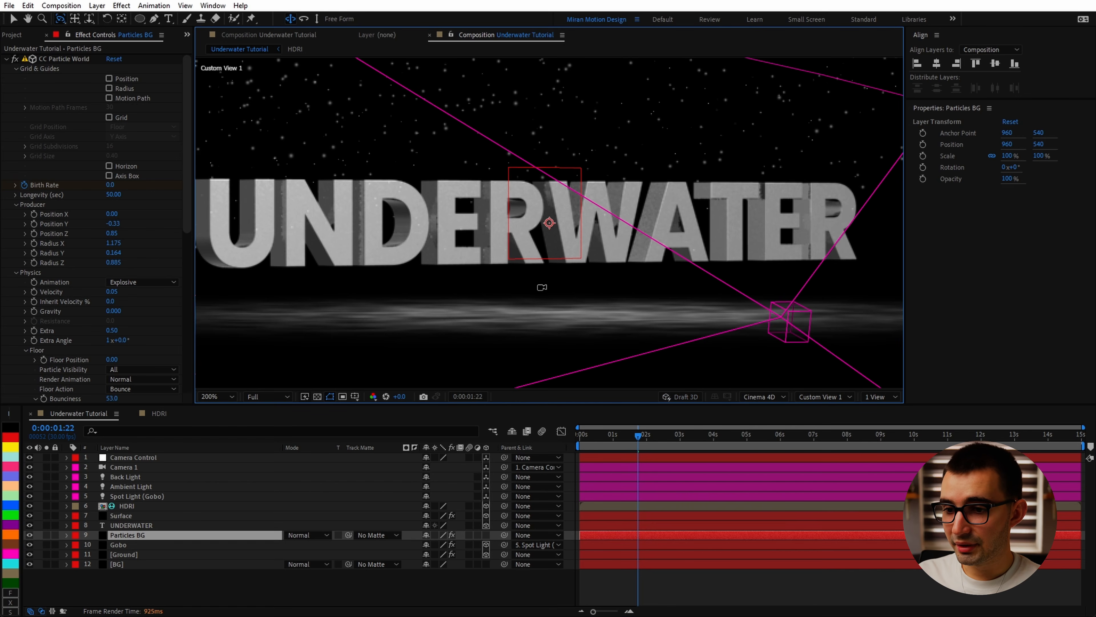
drag(542, 287, 519, 311)
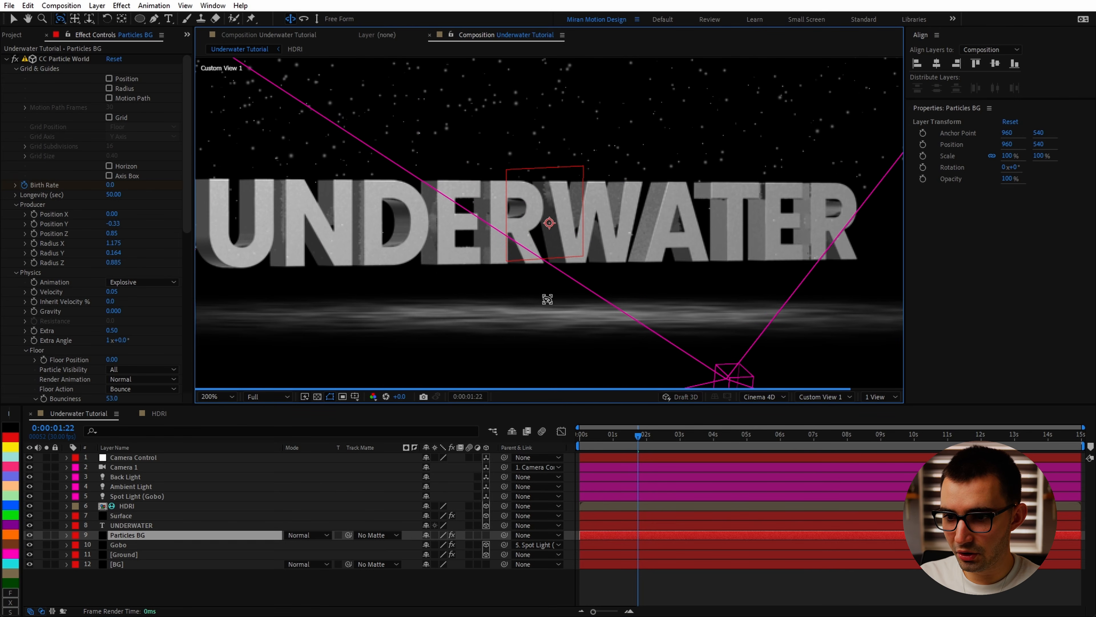
click(207, 545)
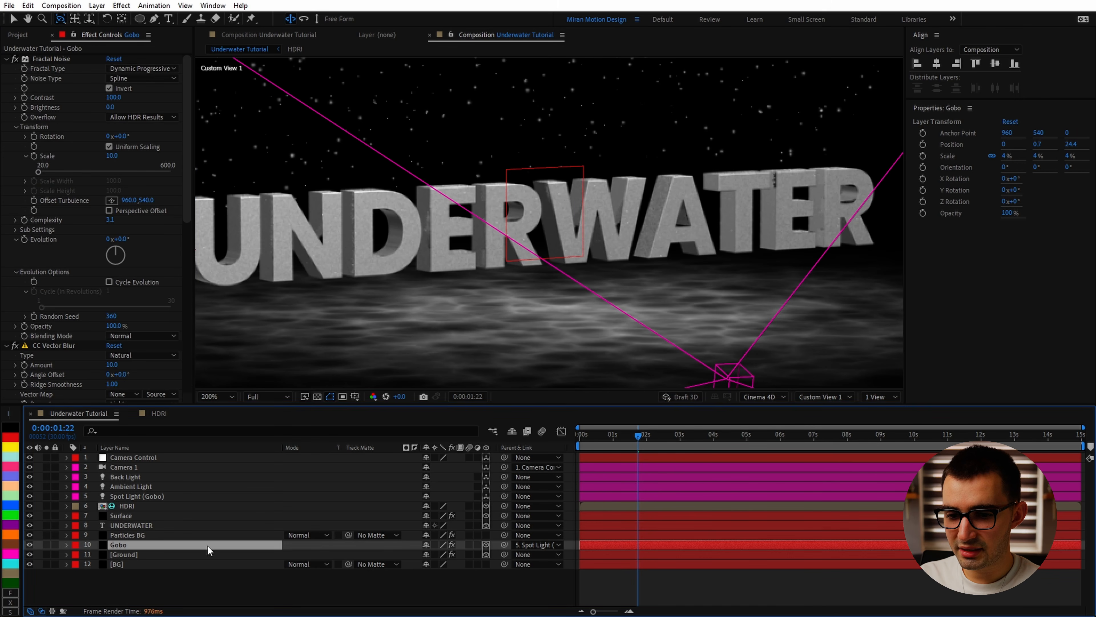
click(486, 545)
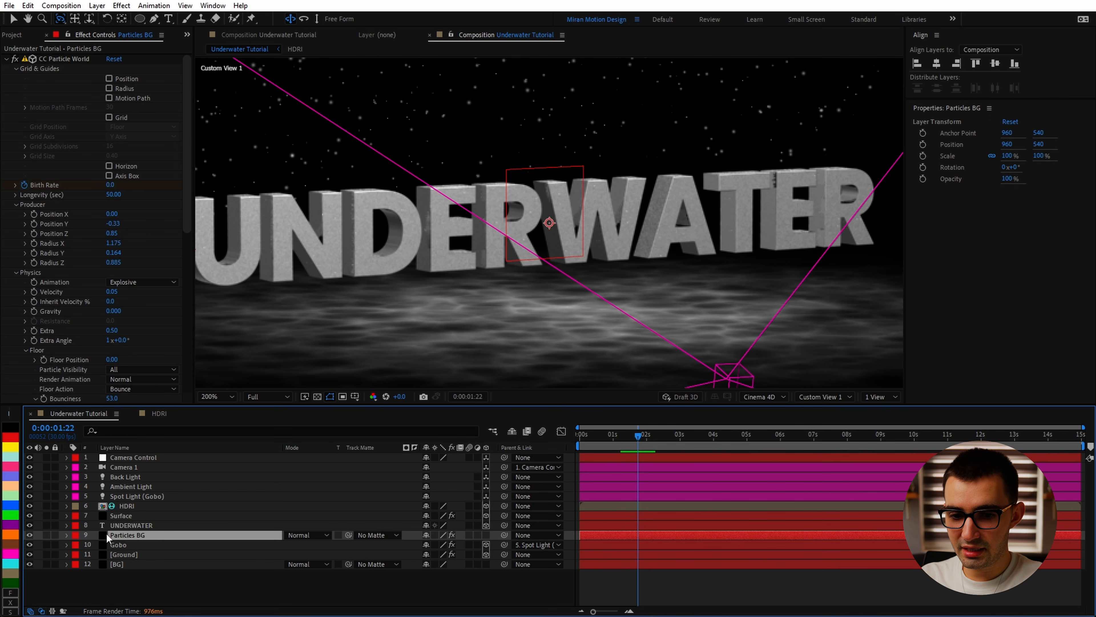
drag(124, 535, 121, 453)
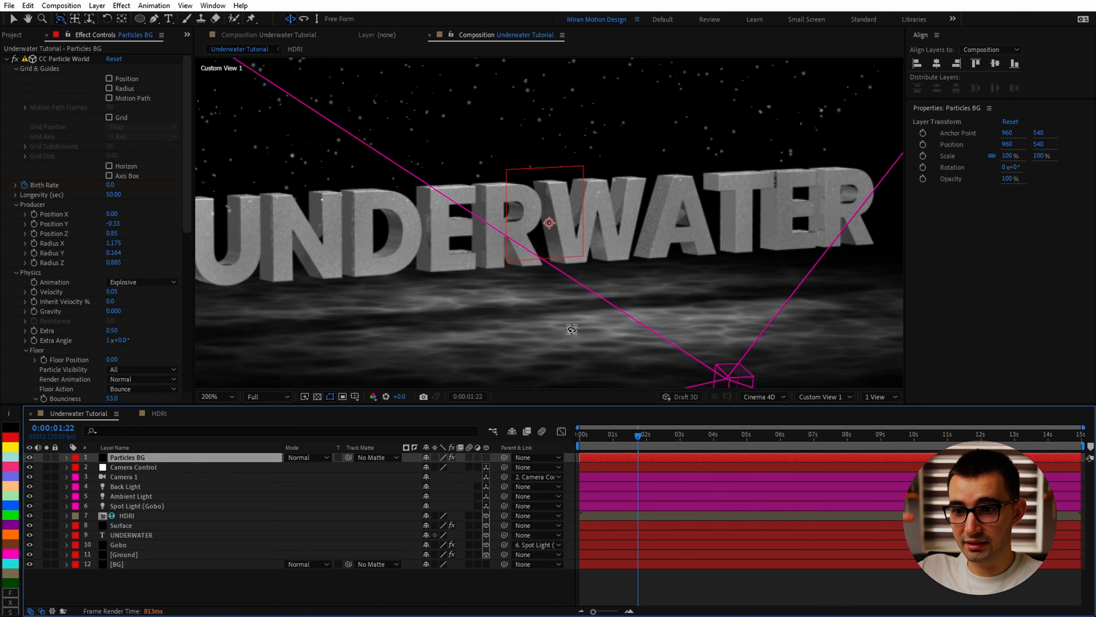
mouse_move(149, 458)
mouse_down()
mouse_move(153, 546)
mouse_move(134, 506)
mouse_move(134, 540)
mouse_move(129, 456)
mouse_up()
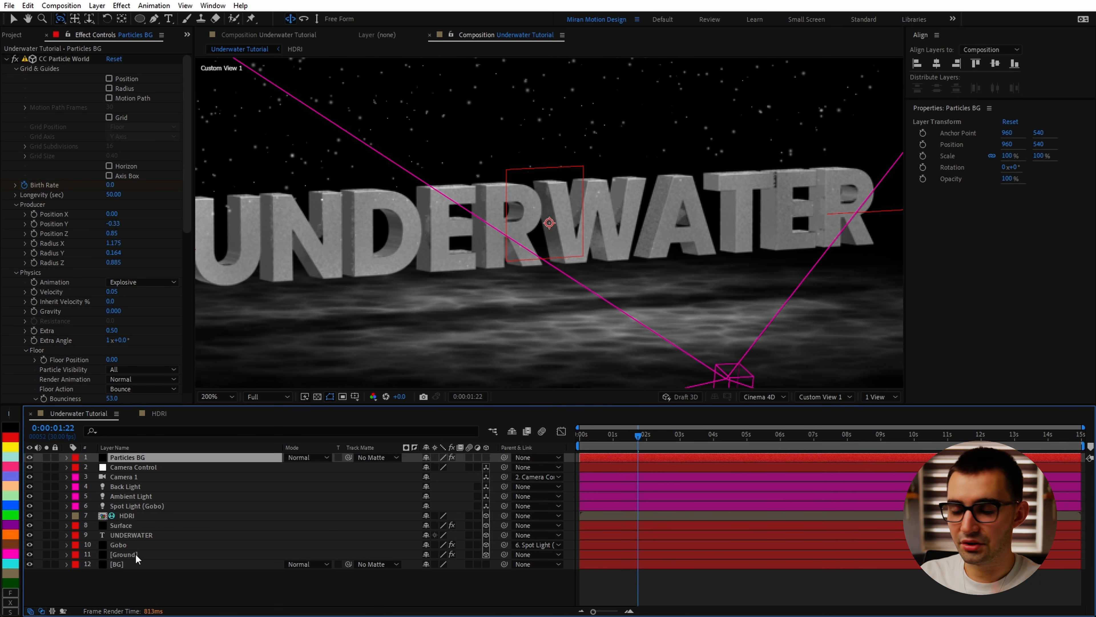
Apply the Set Matte effect to Particles BG, taking the matte from the UNDERWATER layer with Invert Matte enabled.
key(ctrl+space)
text(set)
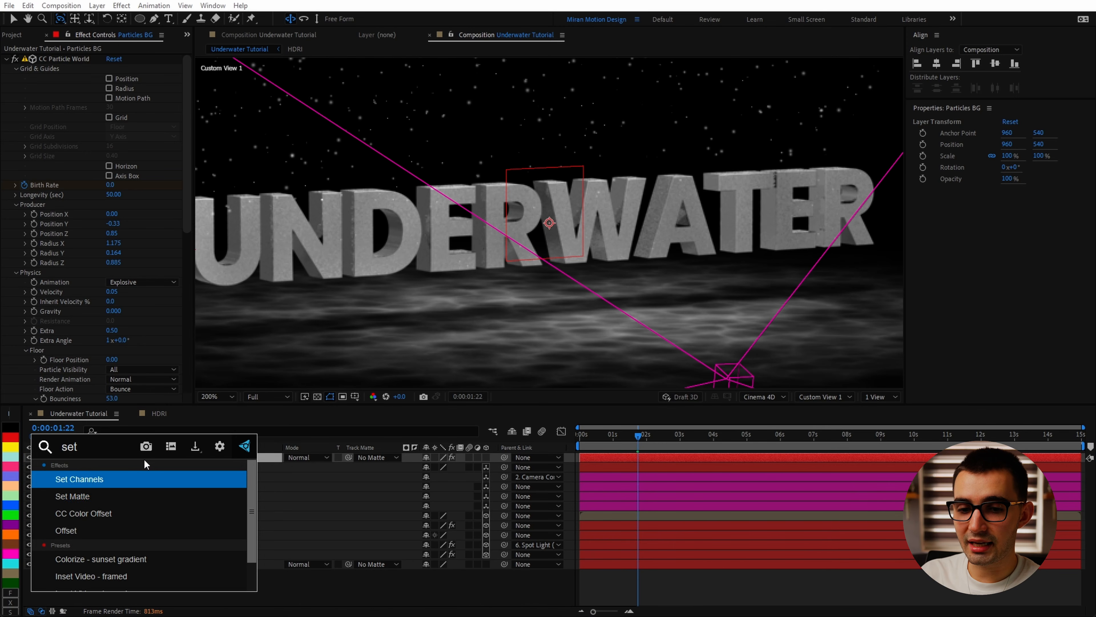
key(Return)
click(123, 349)
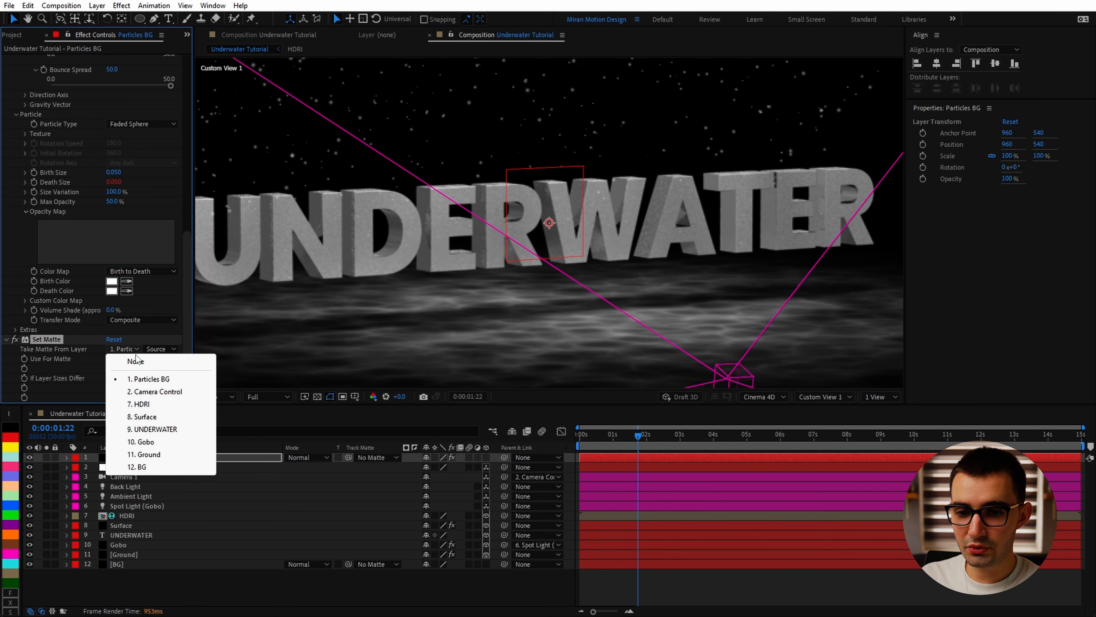
click(142, 427)
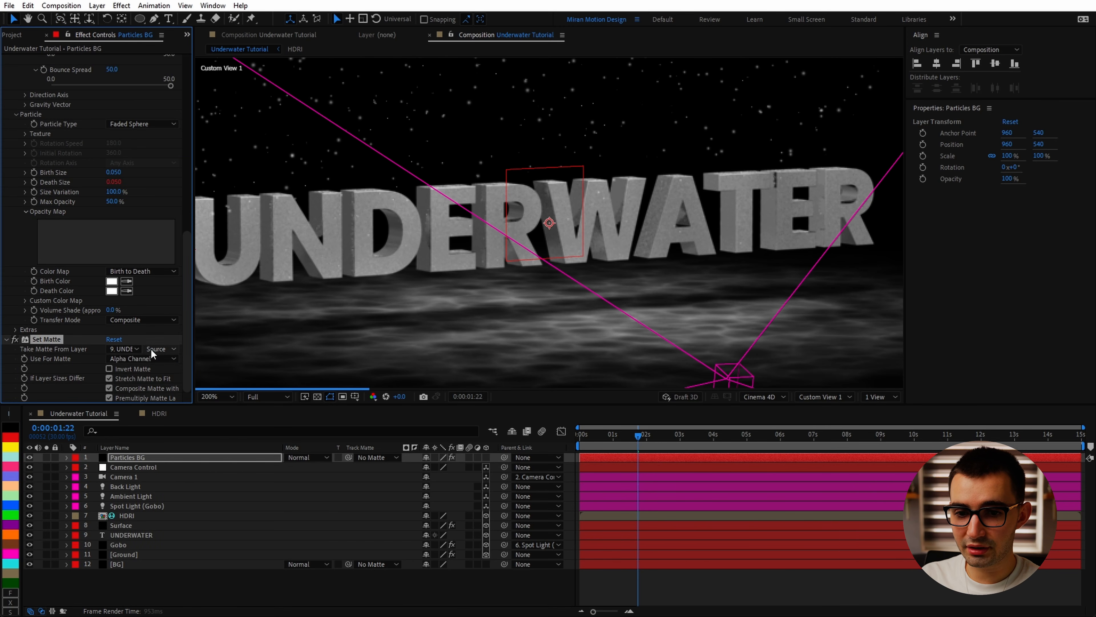
click(124, 370)
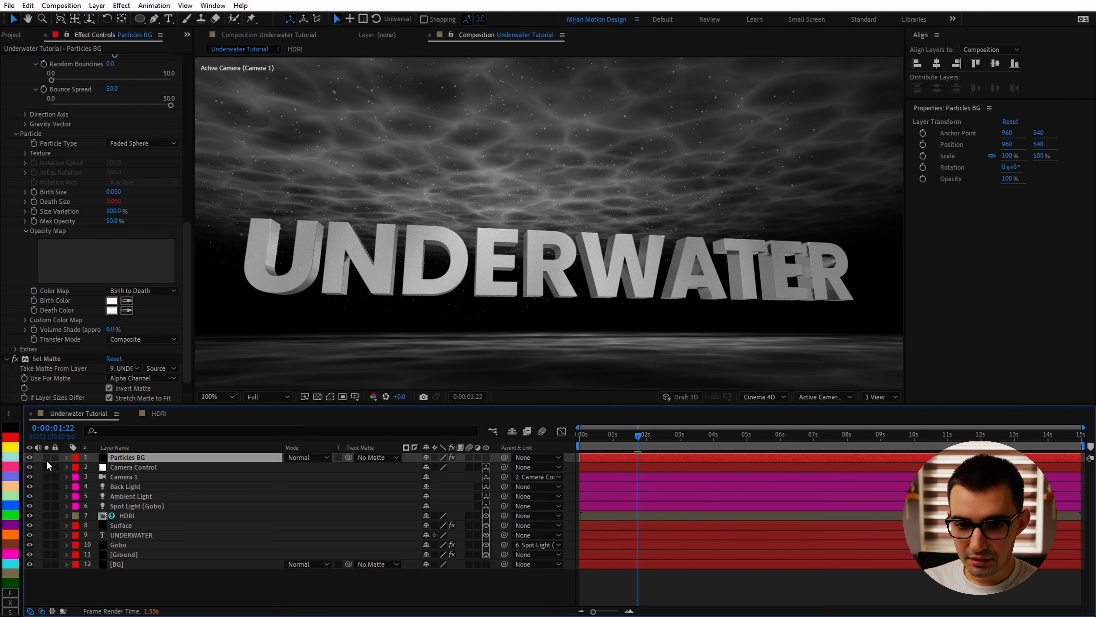
Solo the Particles BG and UNDERWATER layers and compare the particles around the letters with Set Matte off and on.
click(46, 457)
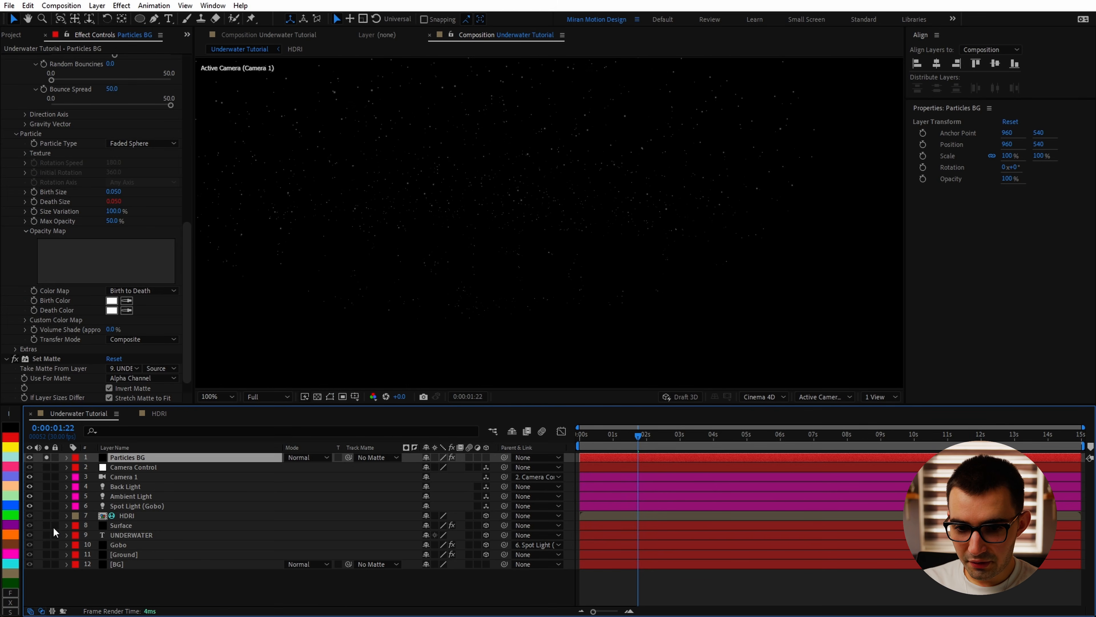
click(46, 535)
scroll(551, 288, up, 1)
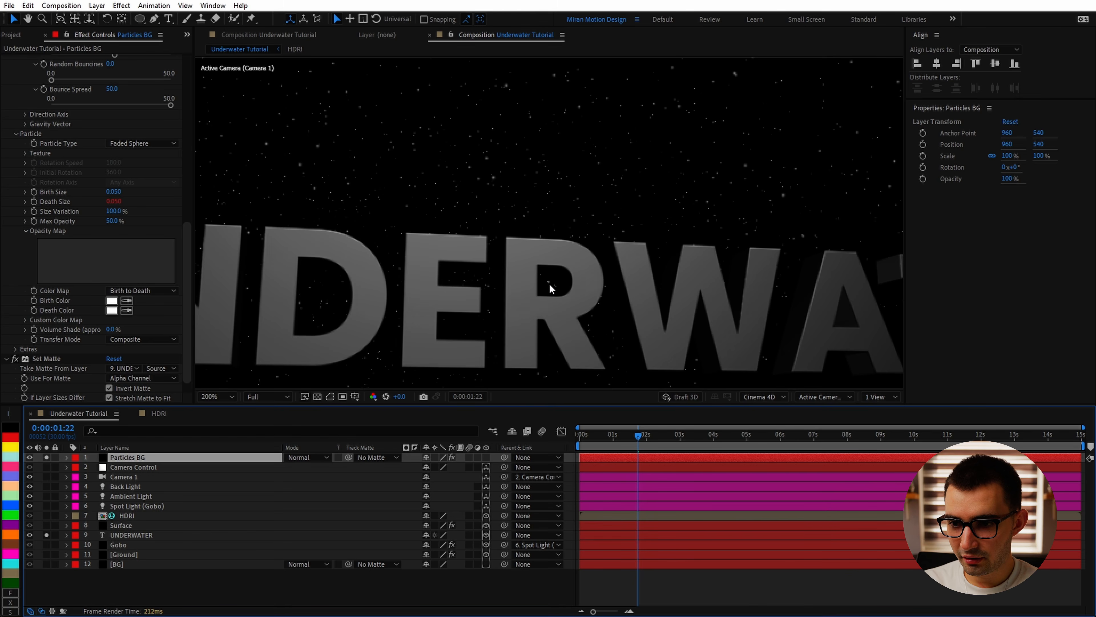
click(15, 358)
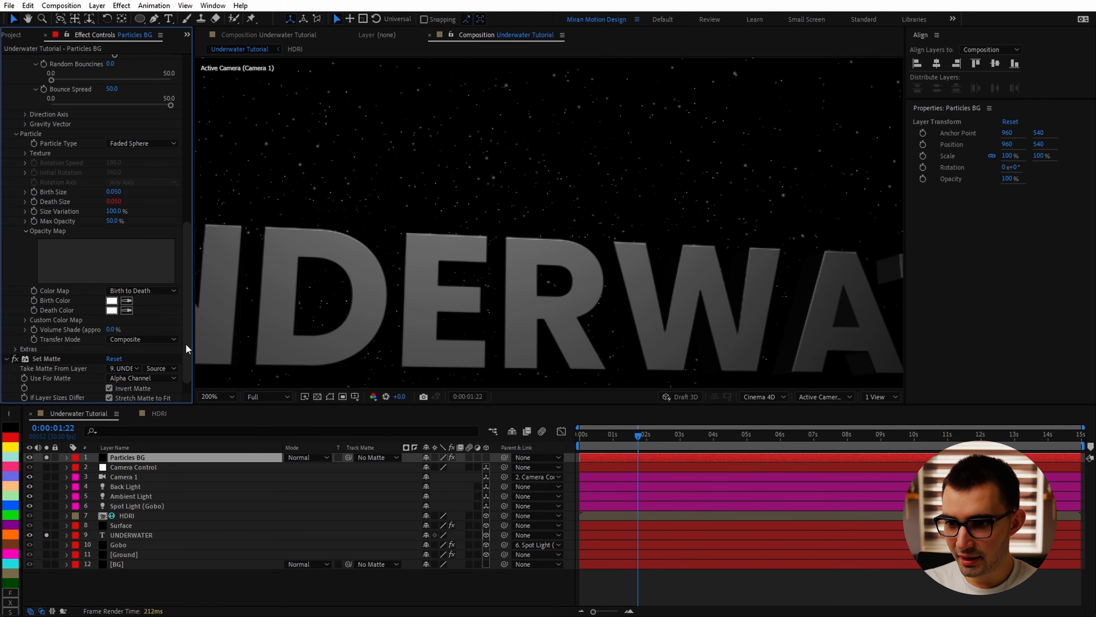
scroll(558, 261, down, 1)
Duplicate the Particles BG layer and rename the copy as Particles FG.
click(173, 457)
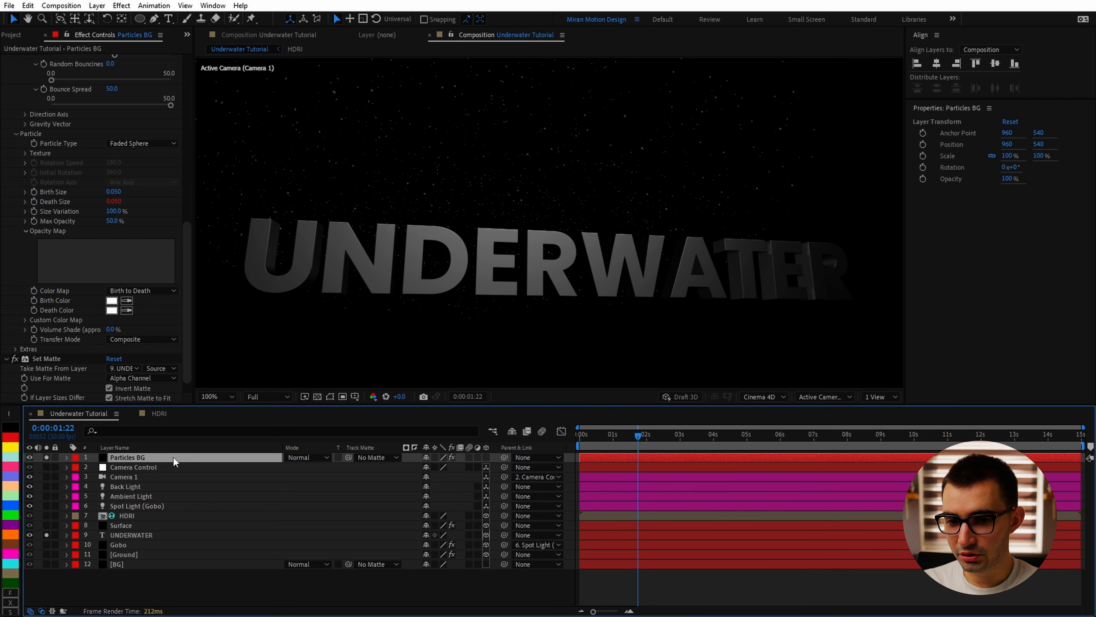
key(ctrl+d)
key(Return)
drag(176, 458, 138, 461)
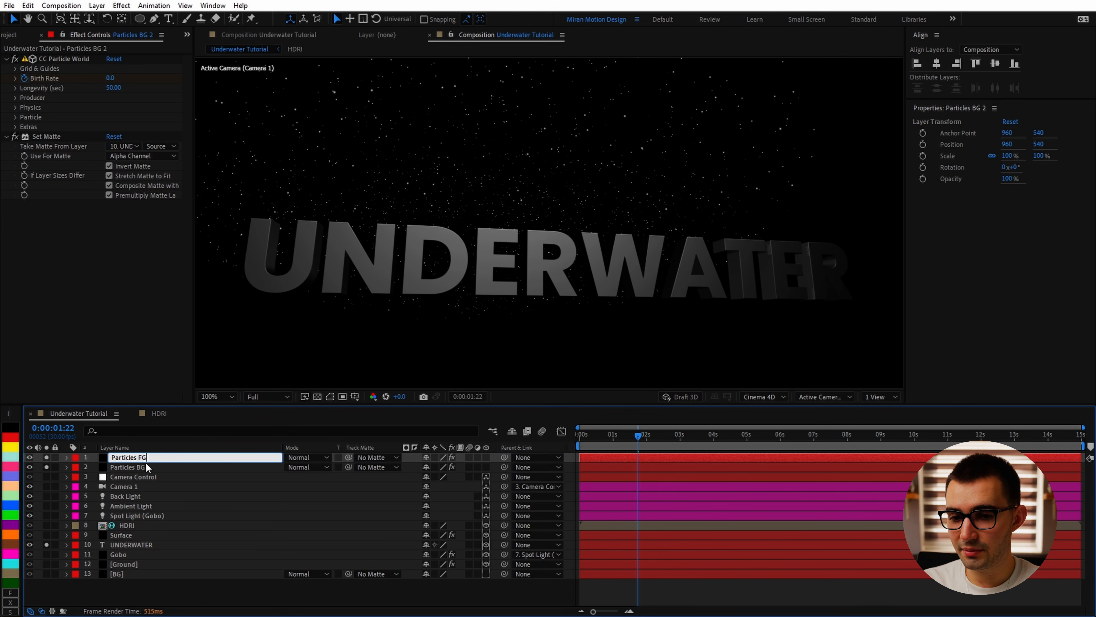
key(Return)
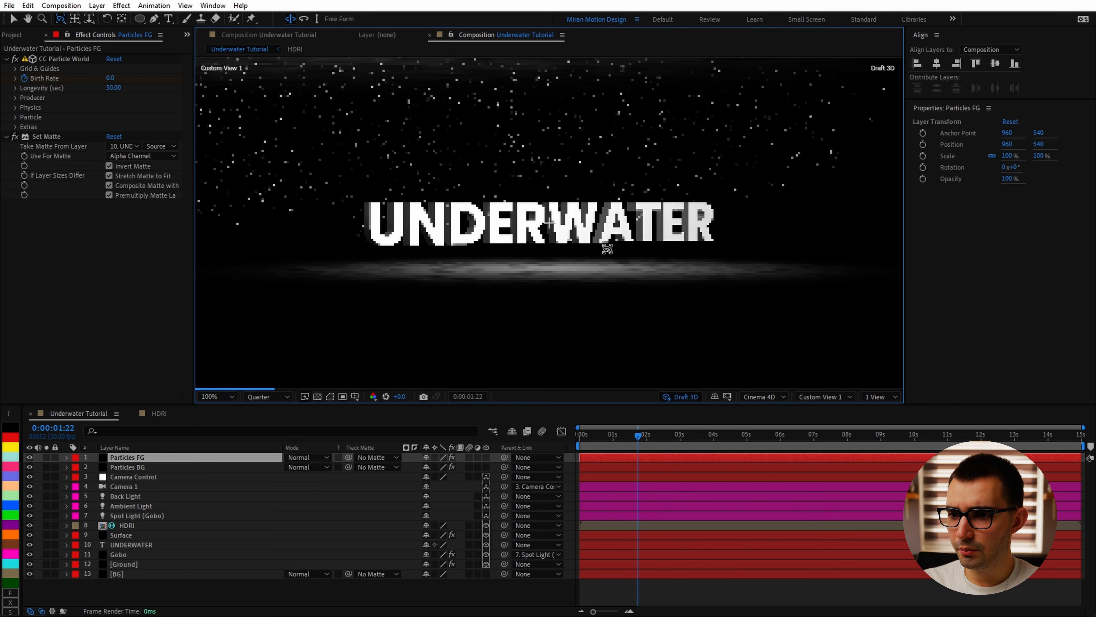
Place the Particles FG particles in front of the text with Producer Position Z -0.49 and Radius Z 0.175.
drag(607, 248, 610, 251)
scroll(600, 272, down, 5)
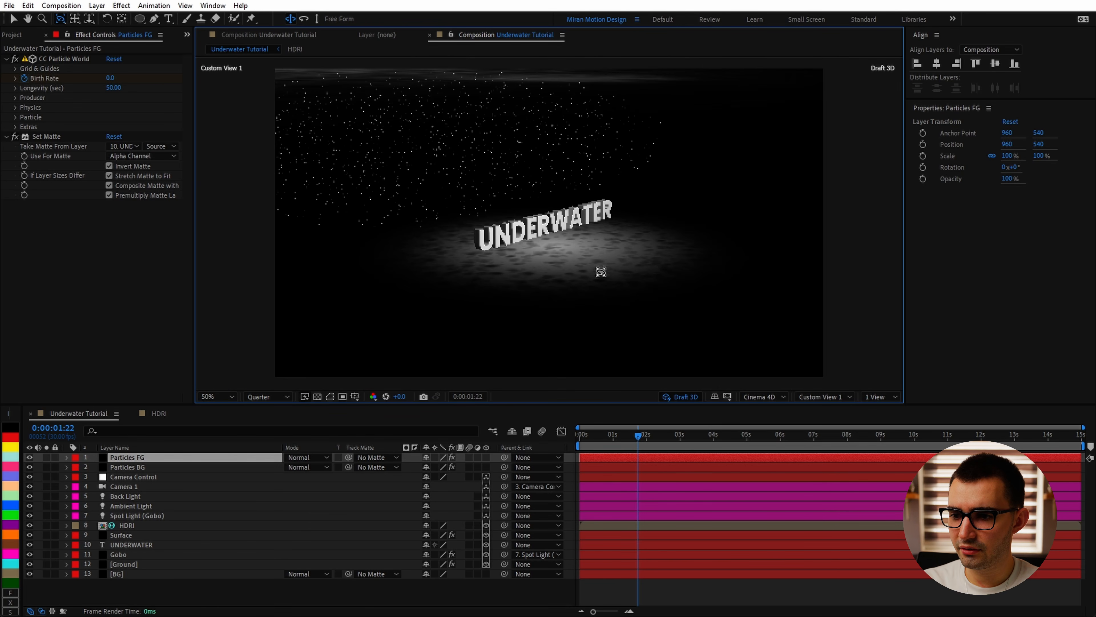
key(v)
click(15, 99)
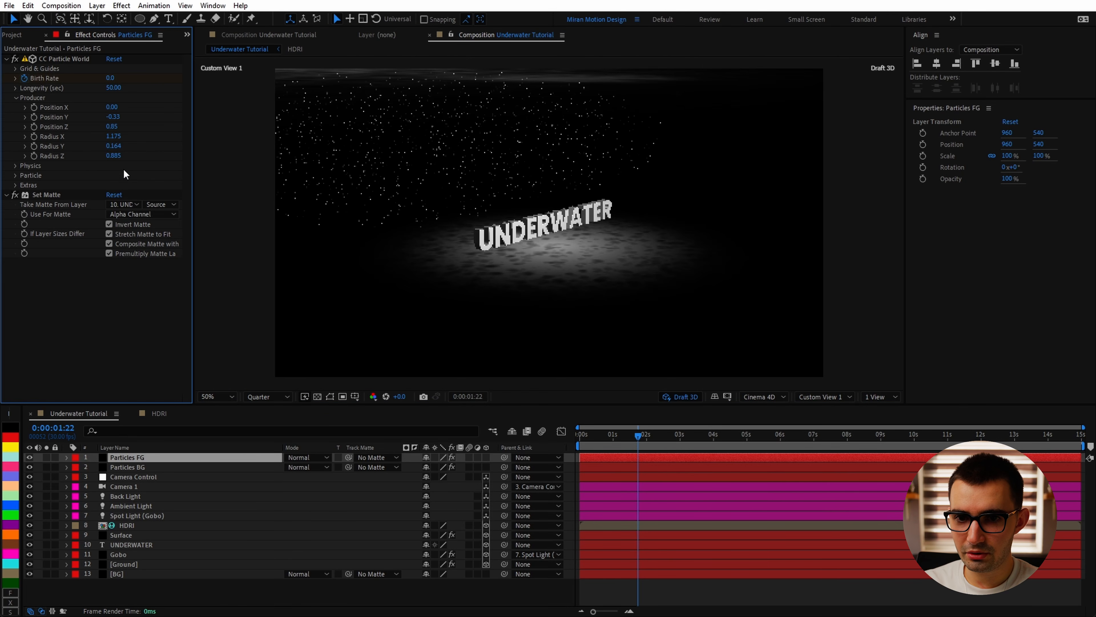
drag(113, 127, 15, 152)
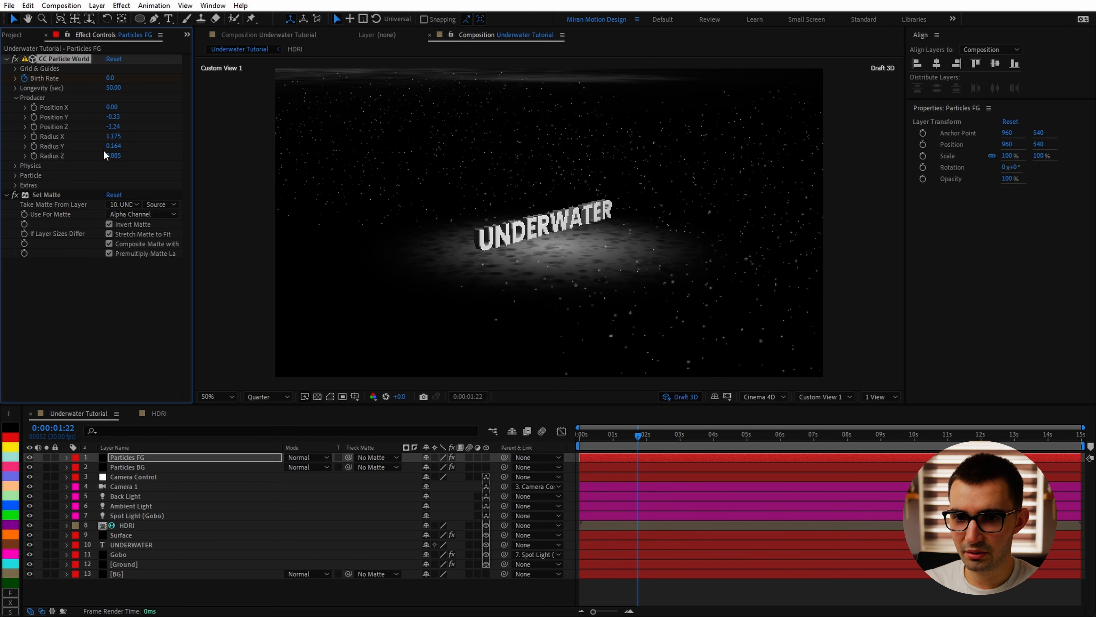
drag(104, 155, 83, 162)
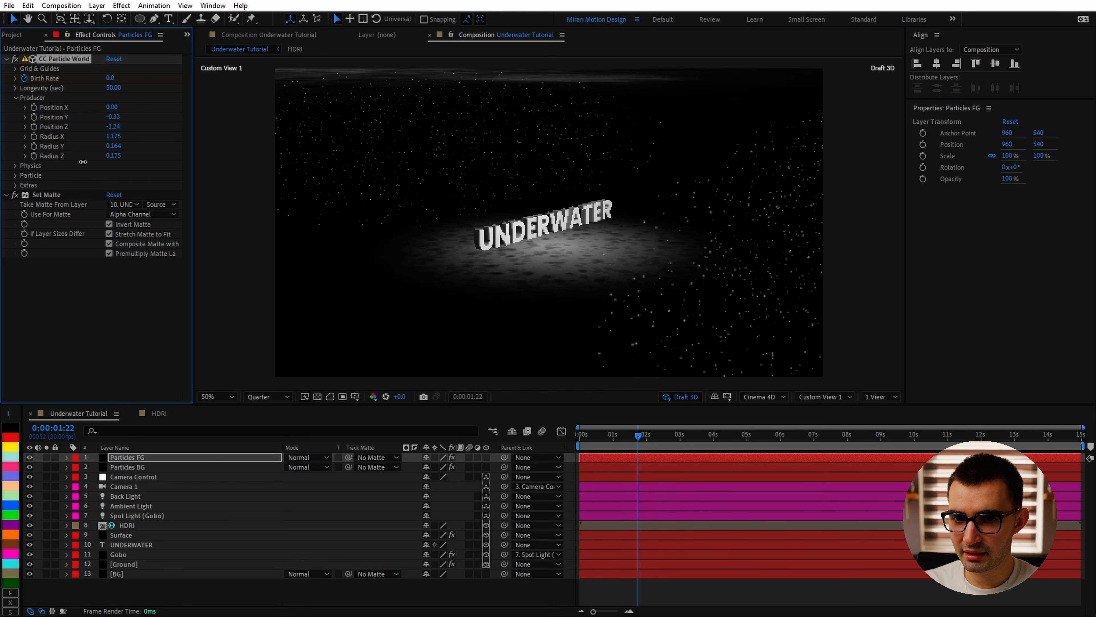
drag(114, 127, 151, 133)
drag(607, 245, 669, 267)
Set the Birth Rate at the first keyframe of the Particles FG layer to 10.
click(131, 458)
key(u)
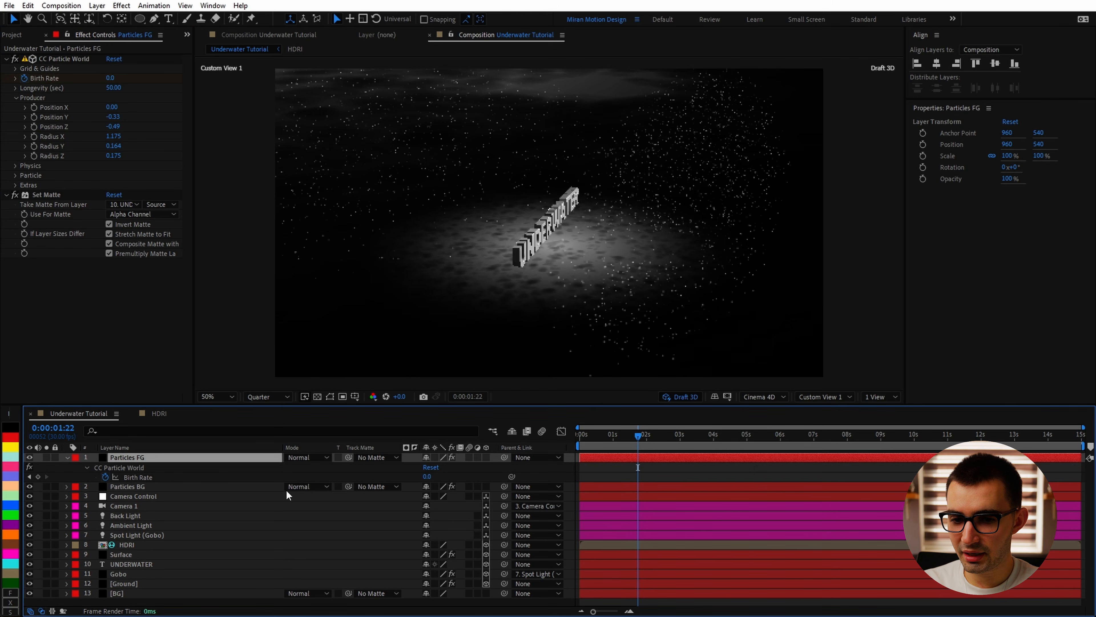
click(30, 477)
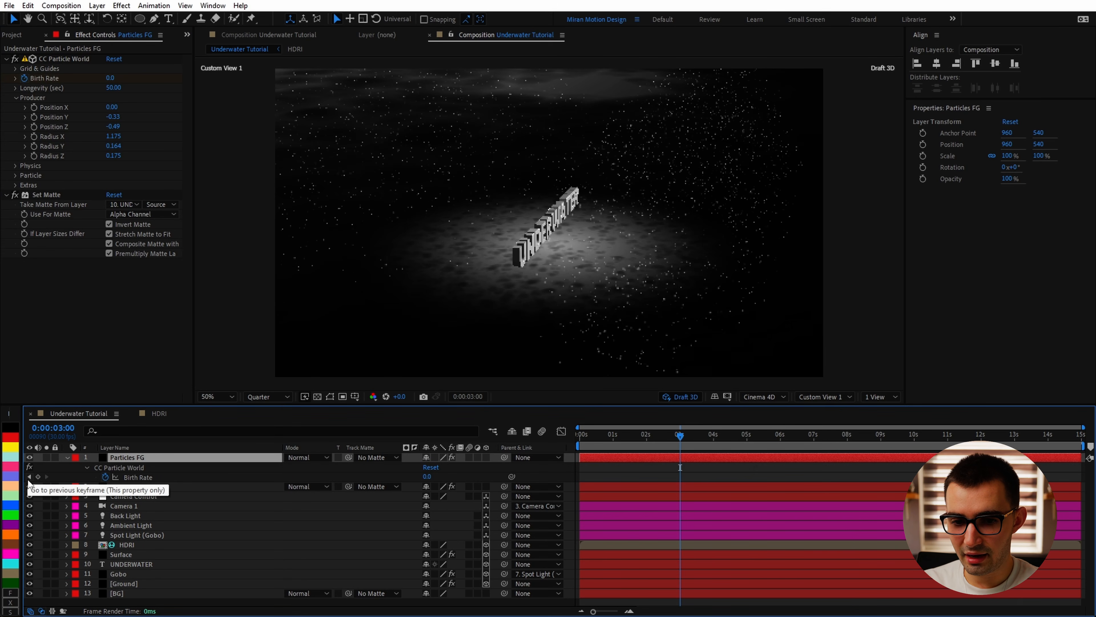
click(31, 479)
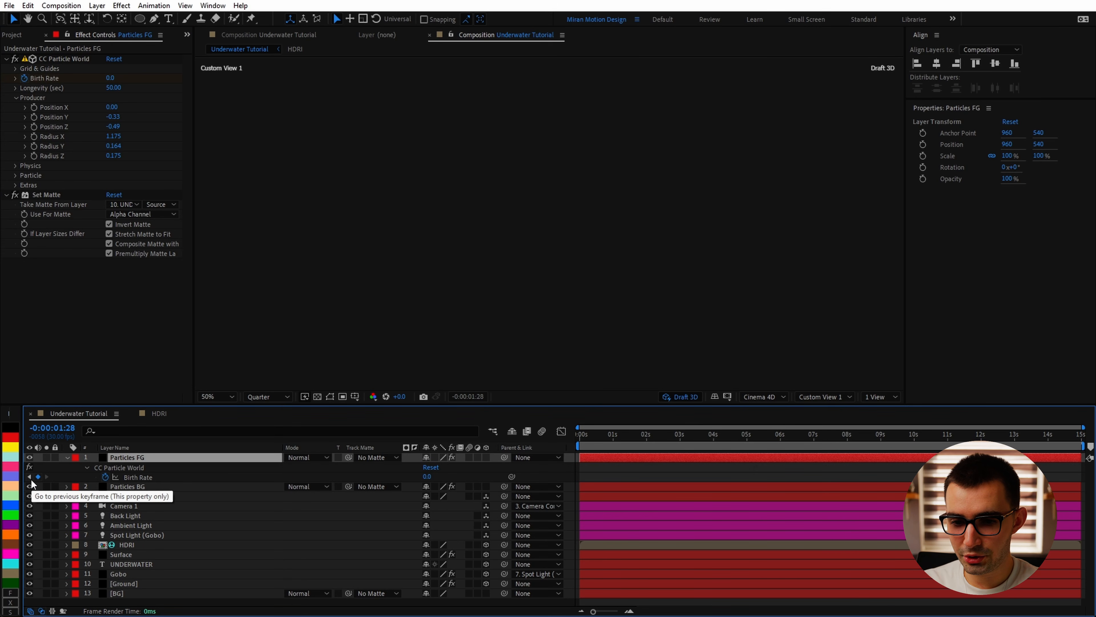
click(429, 478)
text(10)
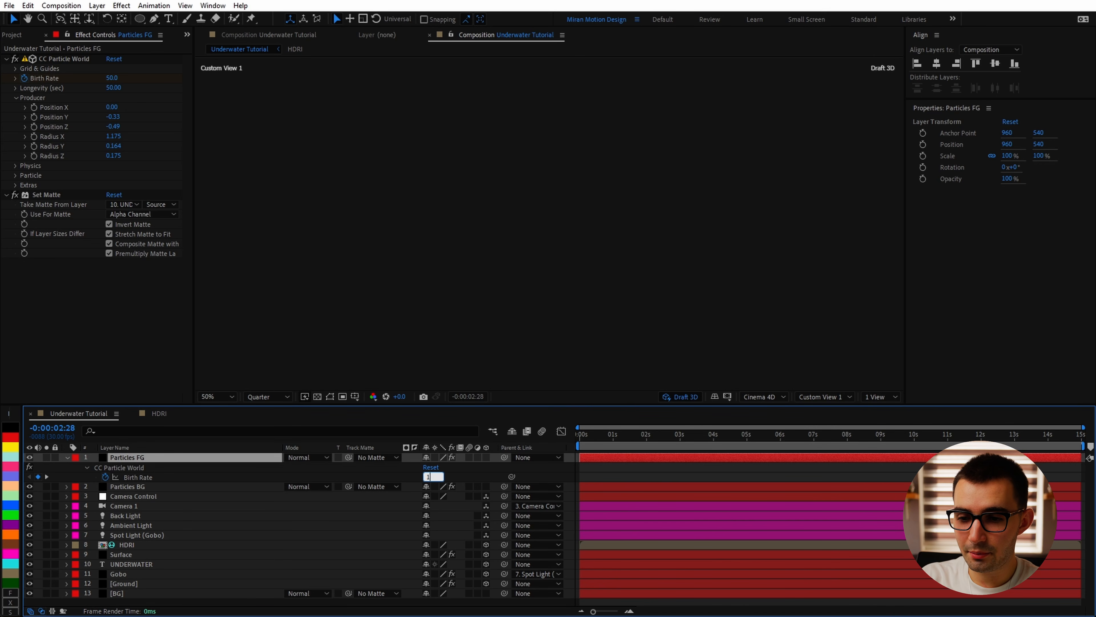
key(Return)
Scrub and play the opening seconds of the composition to examine the density of the foreground particles.
drag(686, 435, 699, 433)
key(space)
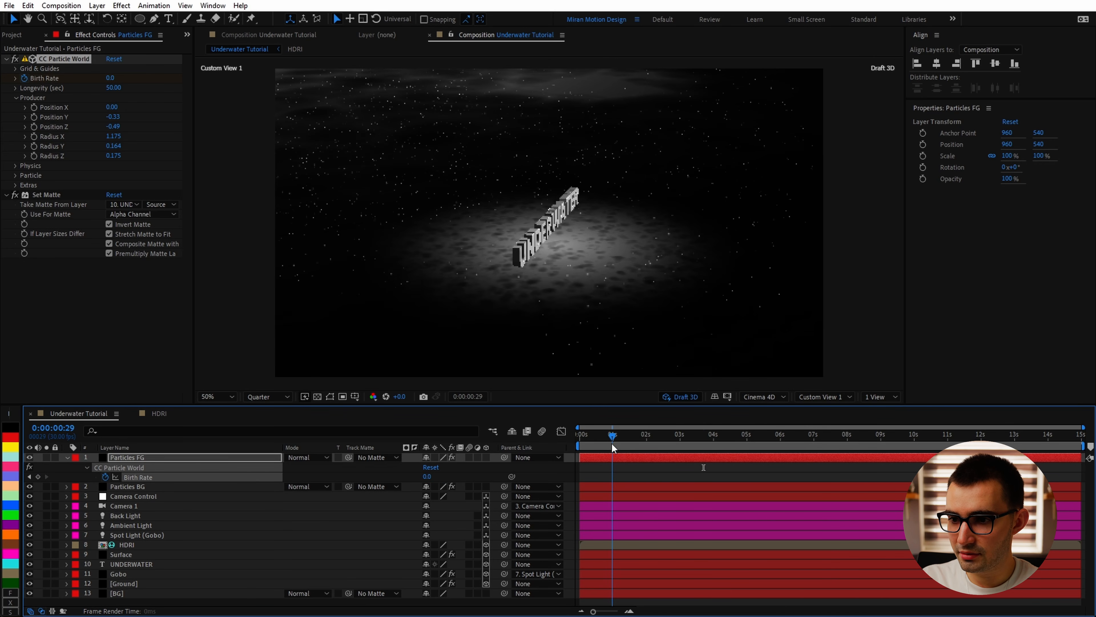
drag(719, 440, 646, 437)
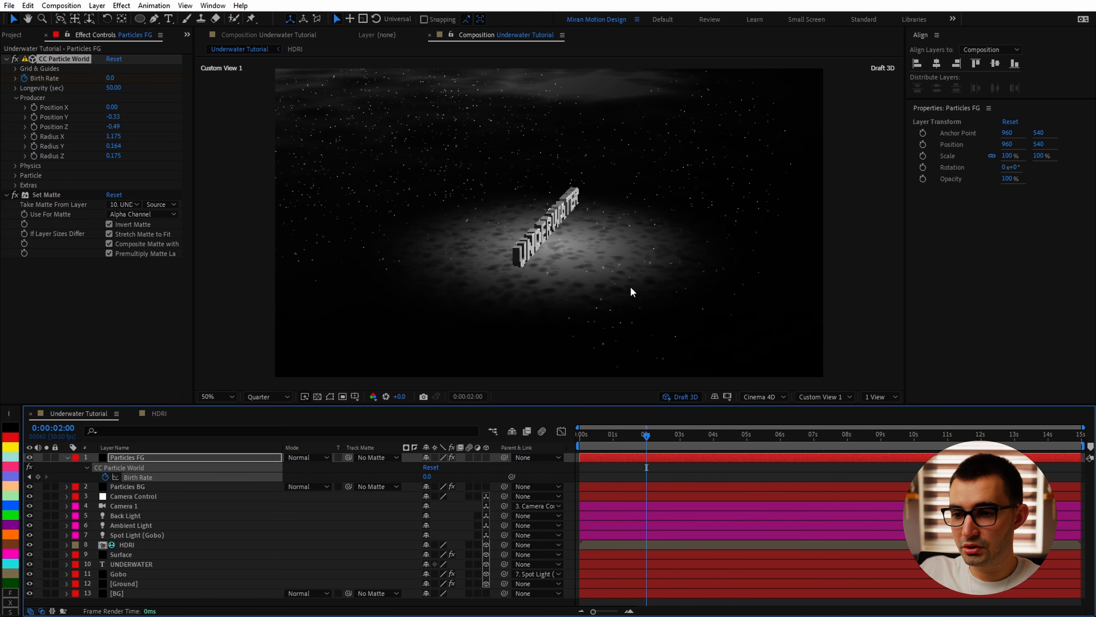
click(30, 7)
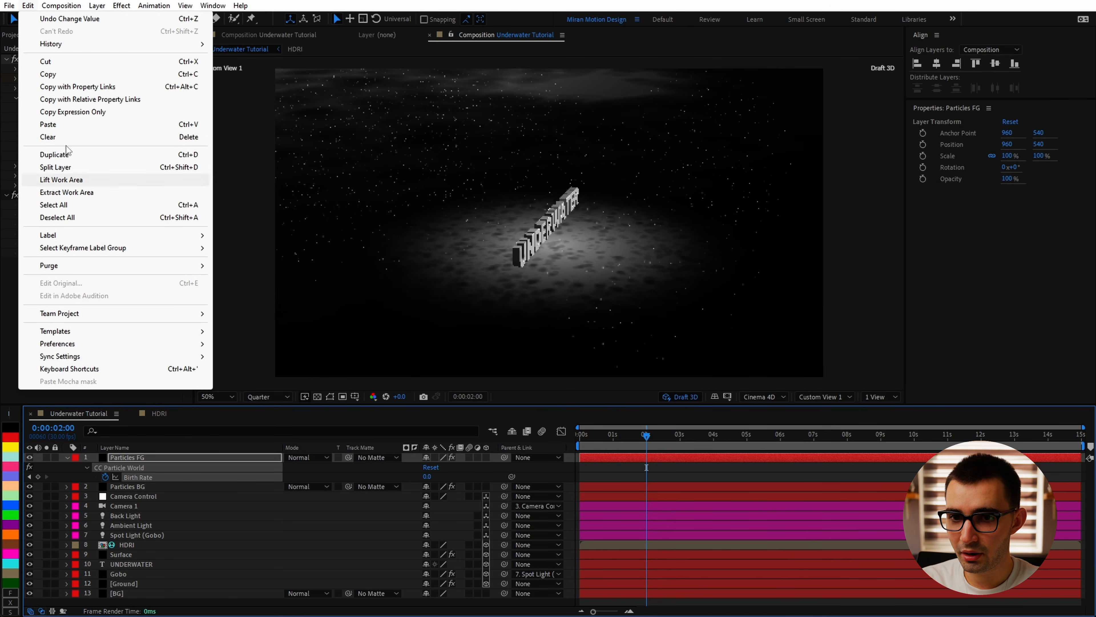
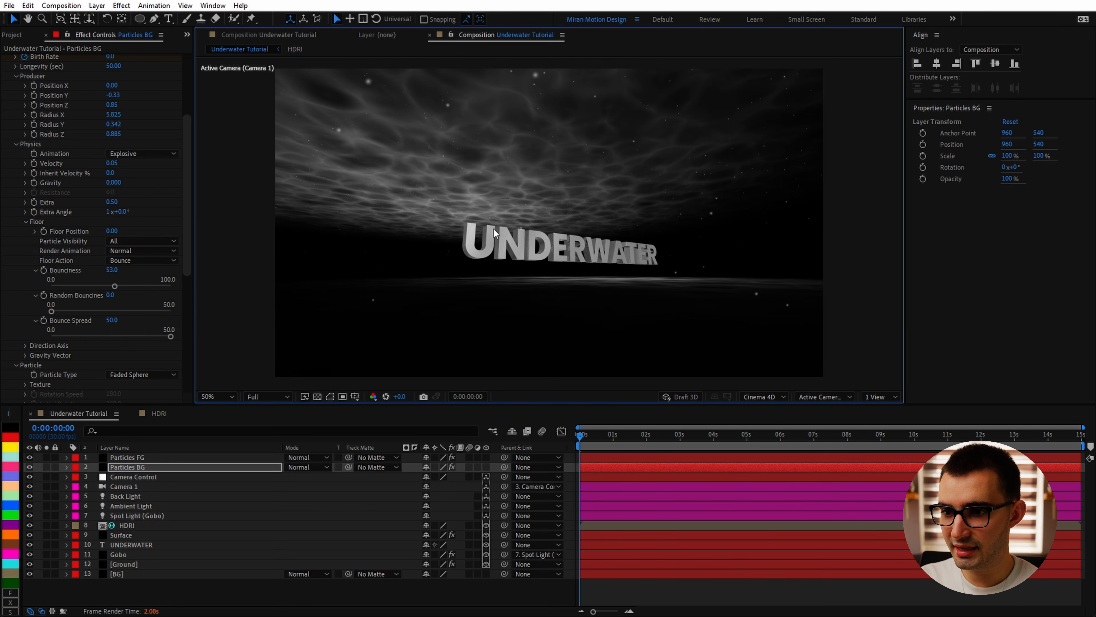
Set the CC Particle World Birth Size of the Particles BG layer to 0.1.
key(period)
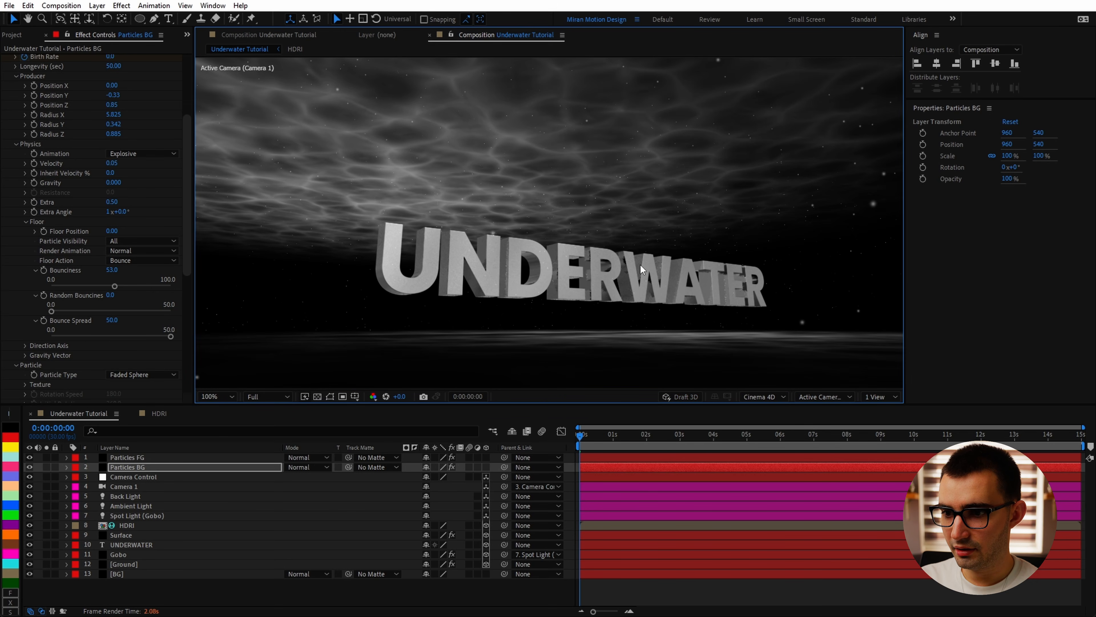
scroll(43, 200, down, 5)
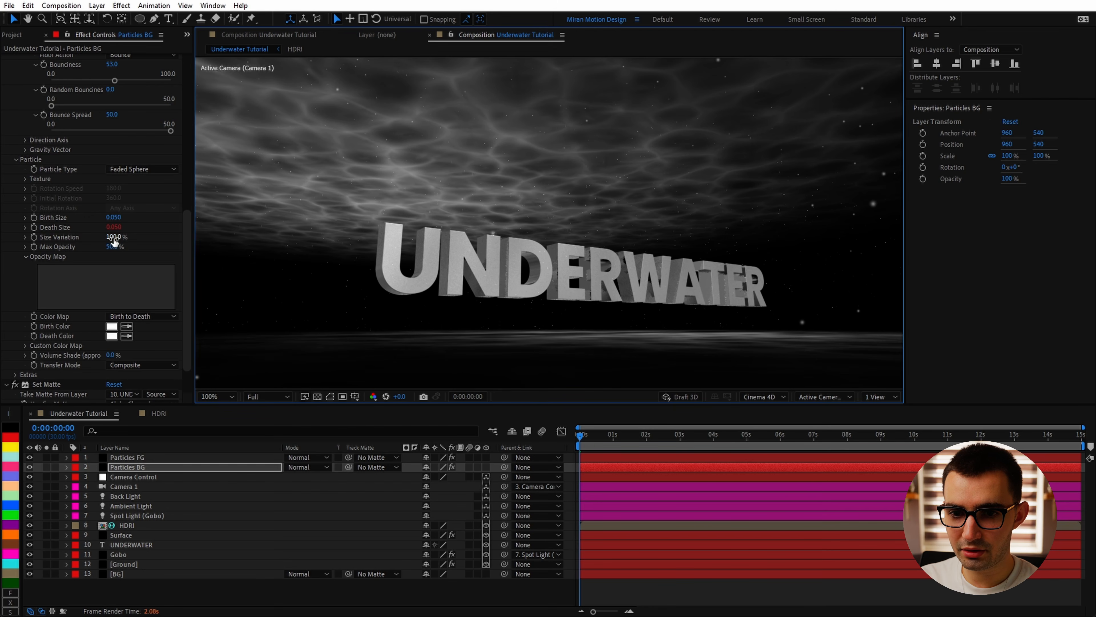
click(117, 219)
text(1)
key(Return)
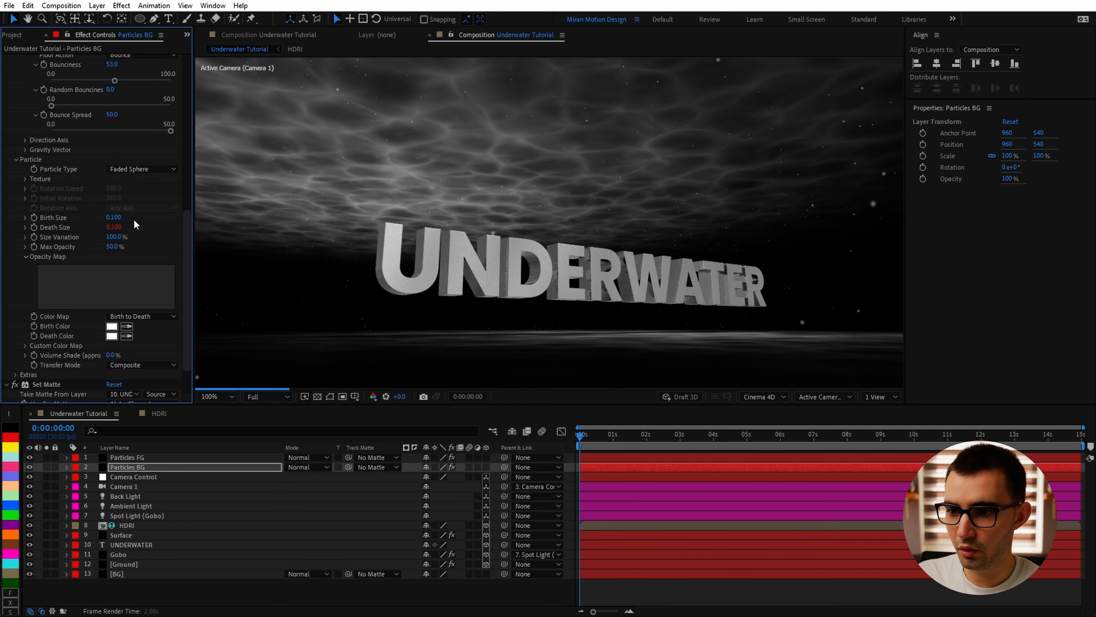
key(comma)
Set the first Scale keyframe of the Camera Control layer to 160% and go to its keyframe at five seconds.
click(586, 478)
key(s)
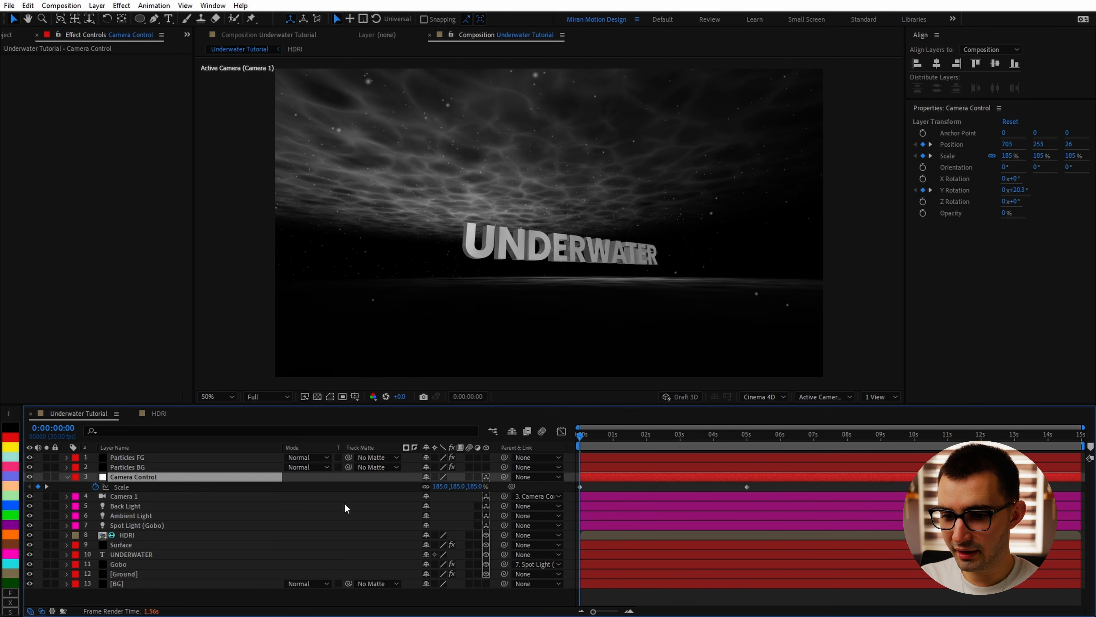
click(457, 487)
text(160)
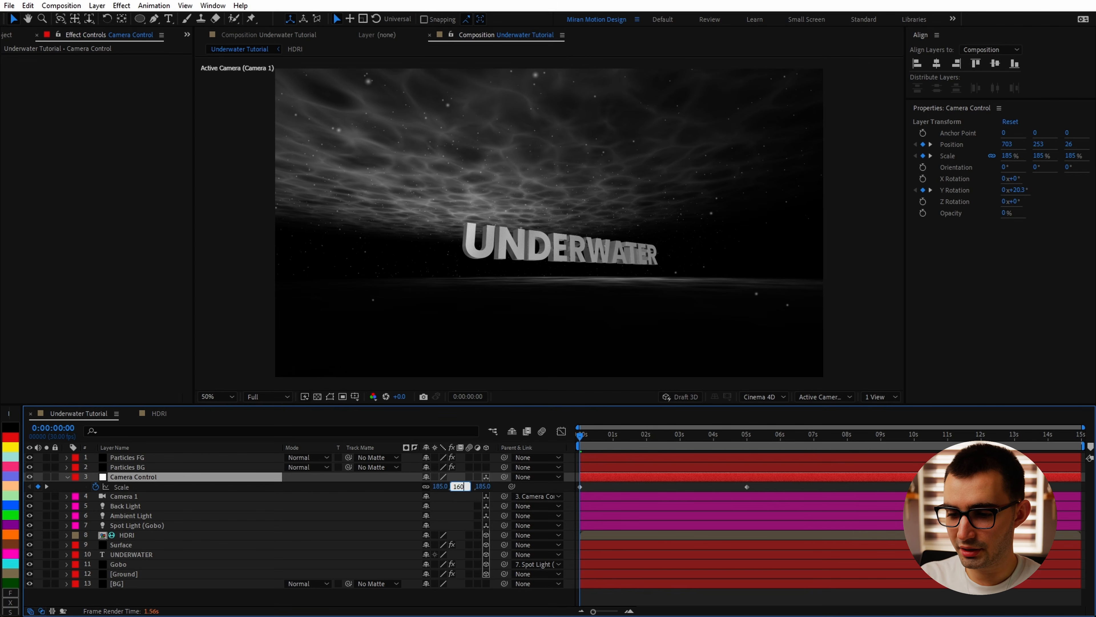
key(Return)
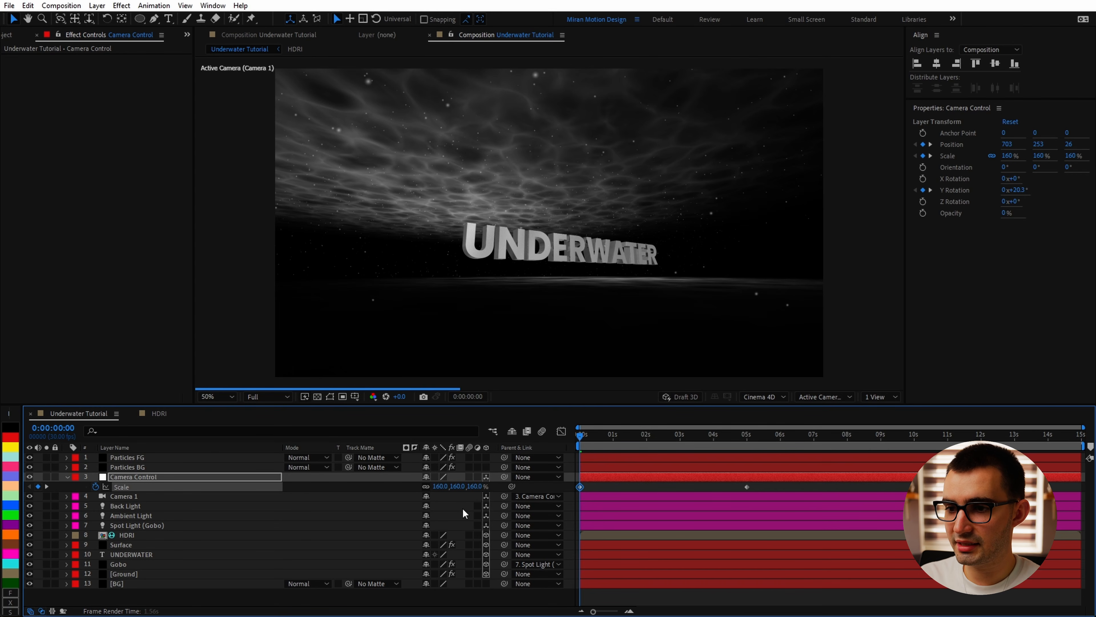
key(k)
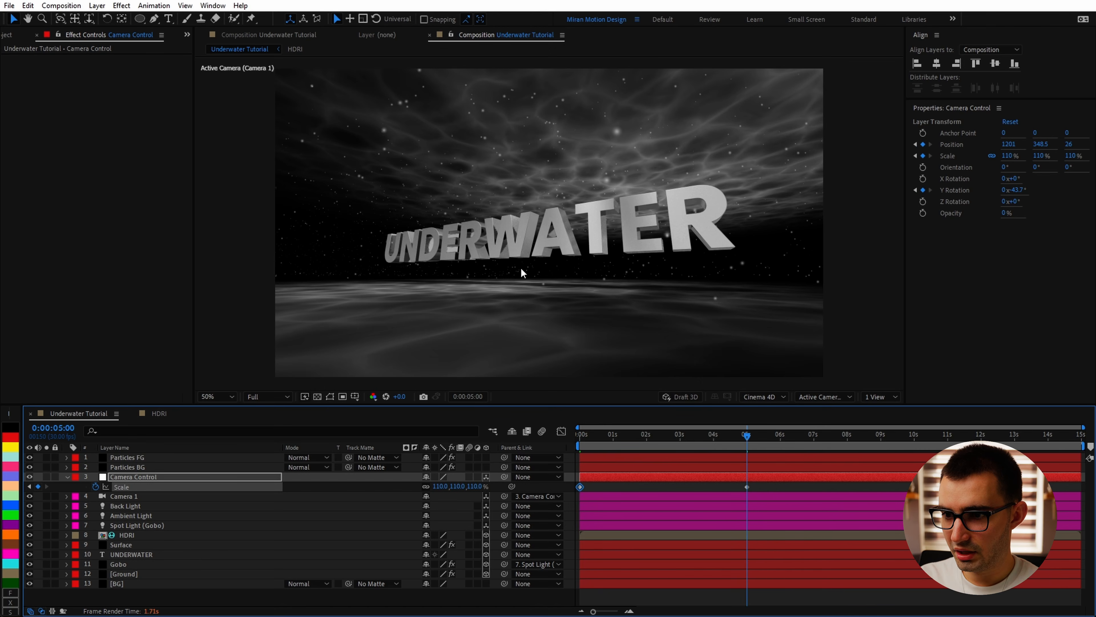
Set the Birth Rate at the first keyframe of the Particles BG layer to 25 and check the frame at 0:00:05:12.
click(125, 466)
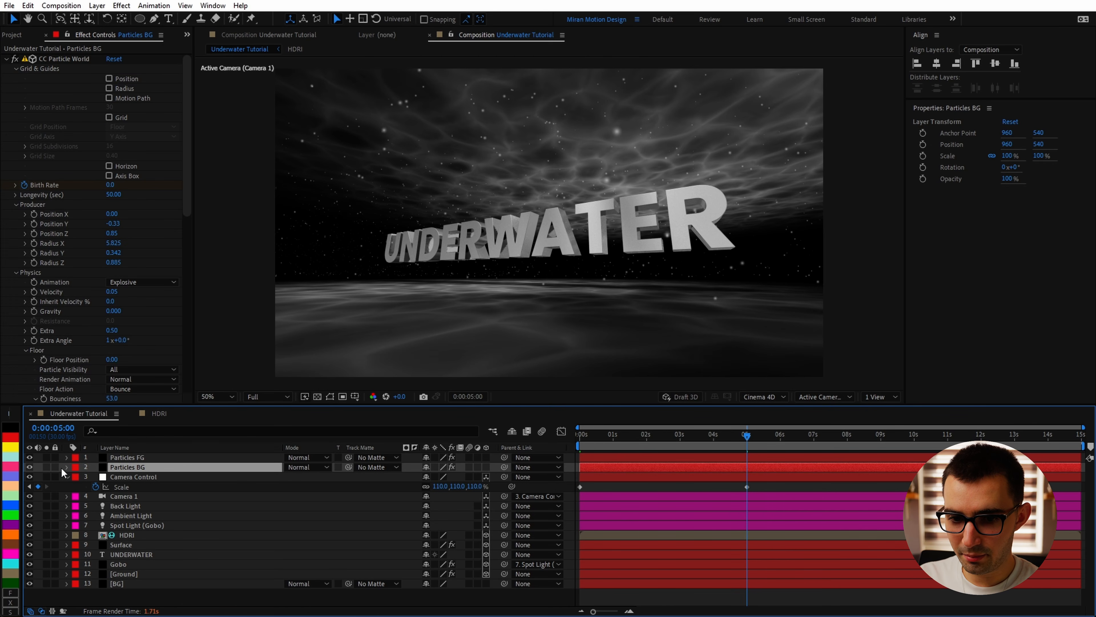
key(u)
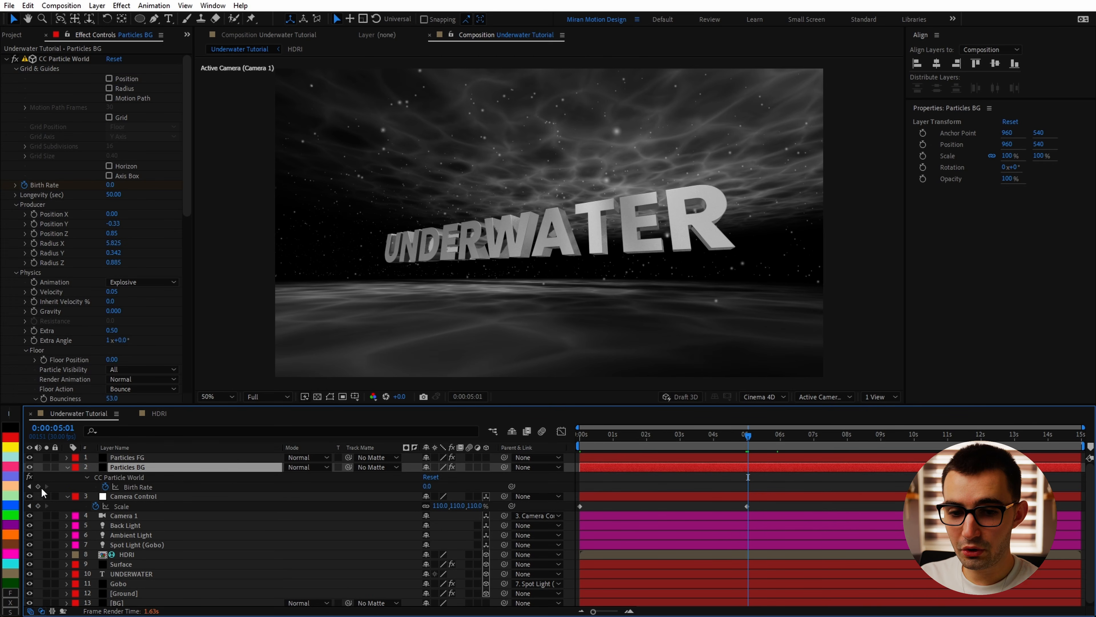
click(30, 487)
click(29, 487)
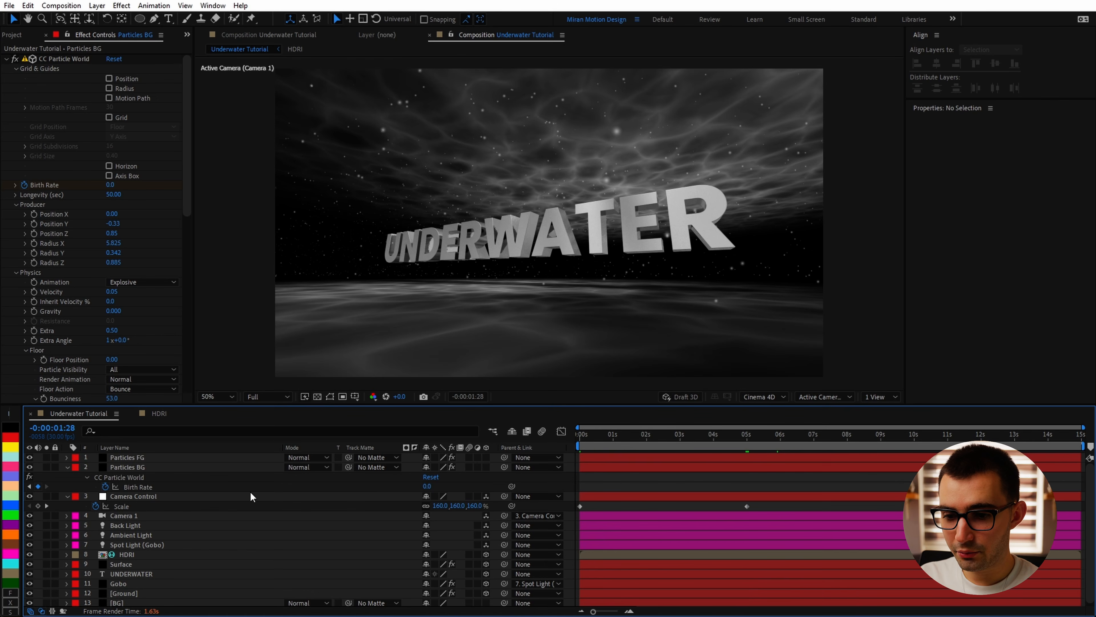
click(30, 487)
click(428, 486)
text(25)
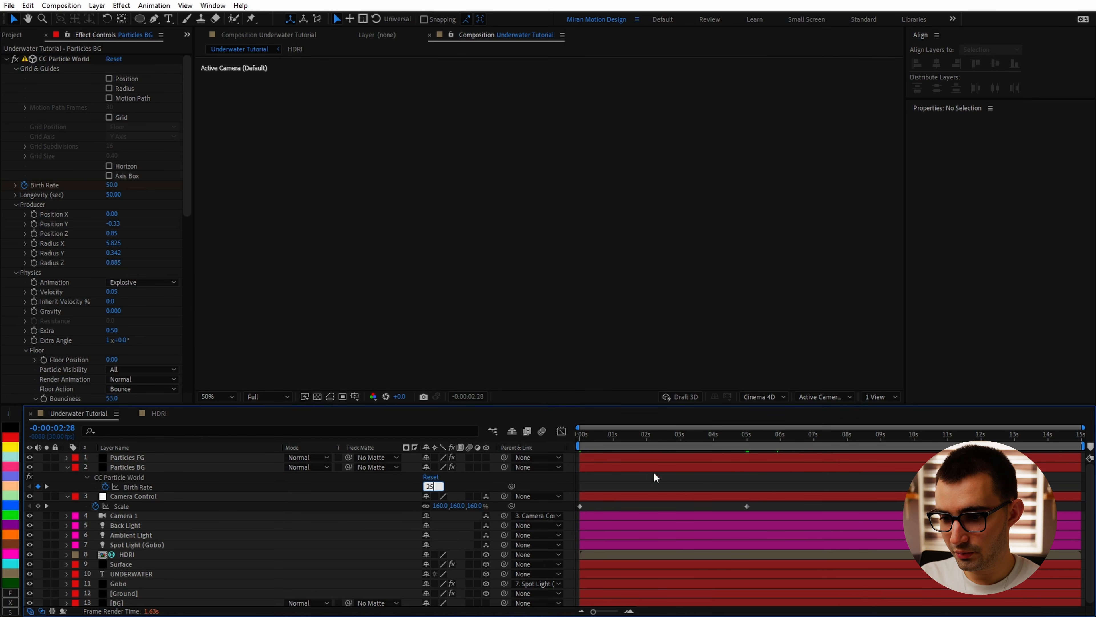
key(Return)
click(760, 437)
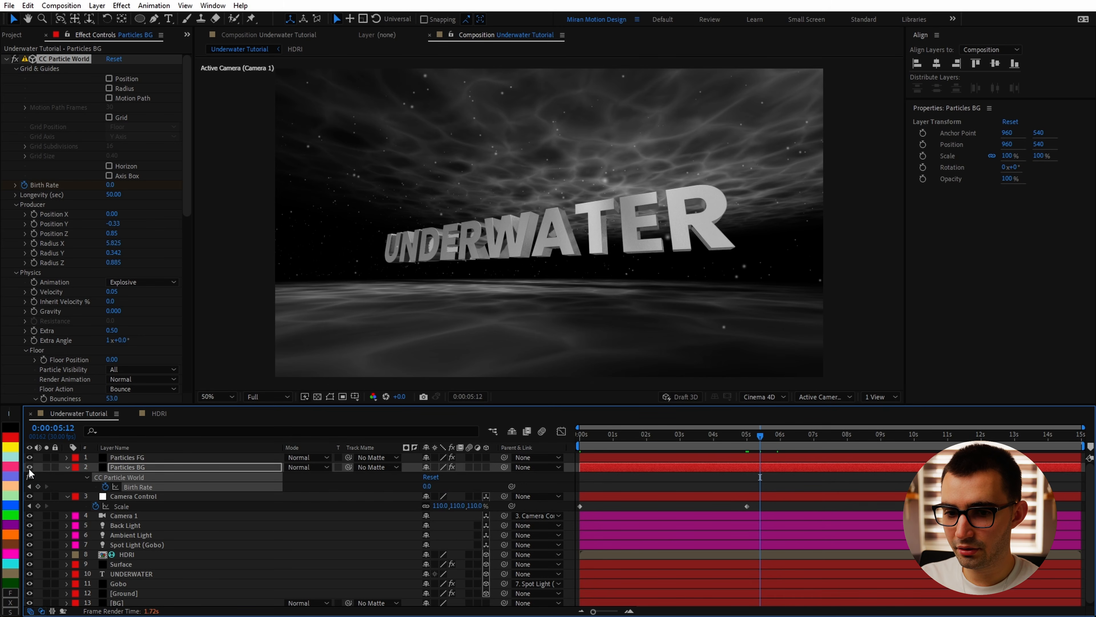
Readjust the CC Particle World Birth Size of the Particles BG layer.
scroll(89, 296, down, 6)
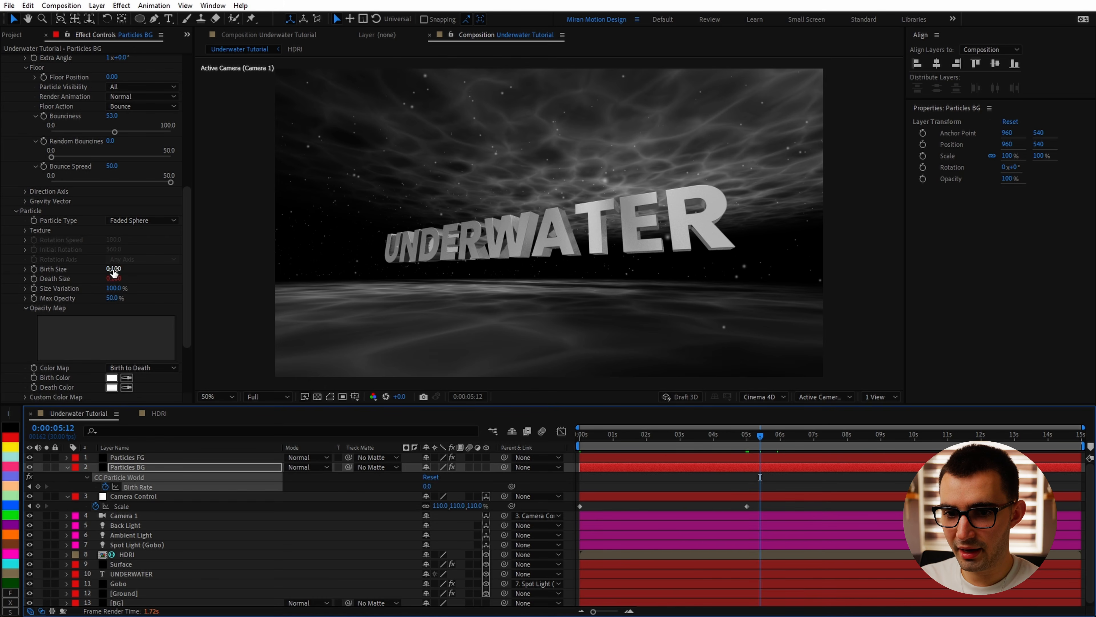
click(114, 270)
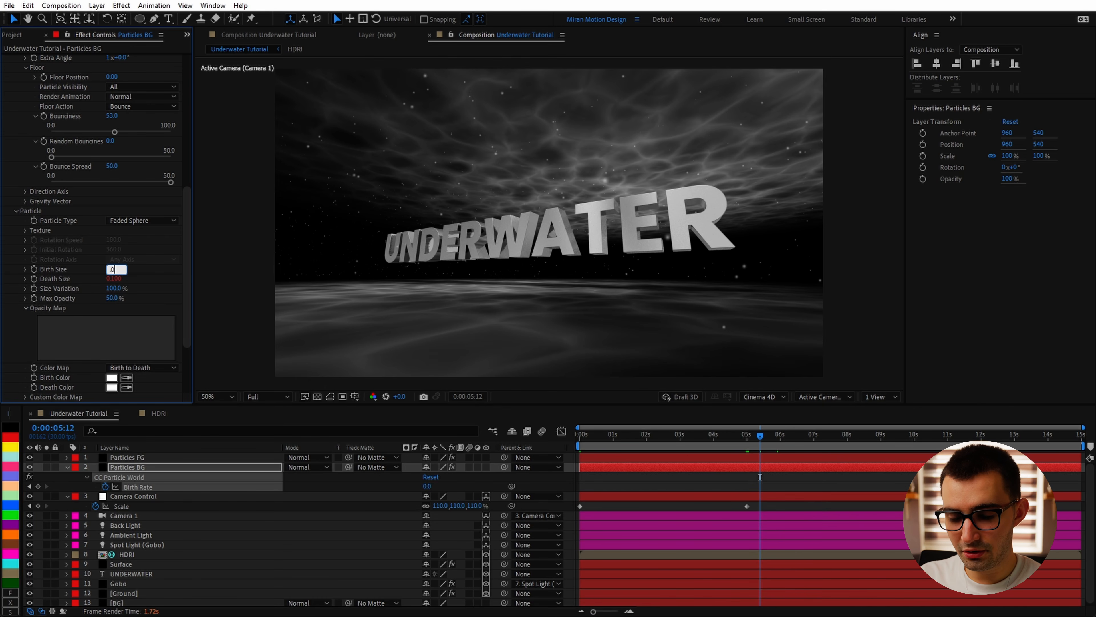
key(Return)
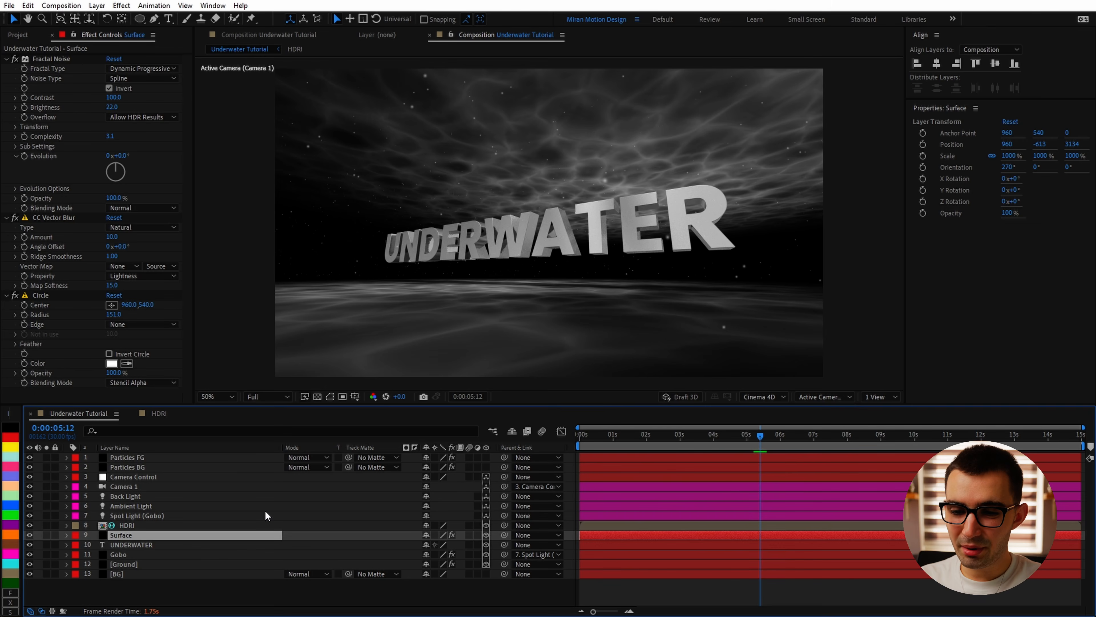
Try CC Radial Fast Blur on the Surface layer, with its Center at about 1054.4, 794.5 and Amount 86, showing the layer controls.
key(ctrl+space)
text(cc rad)
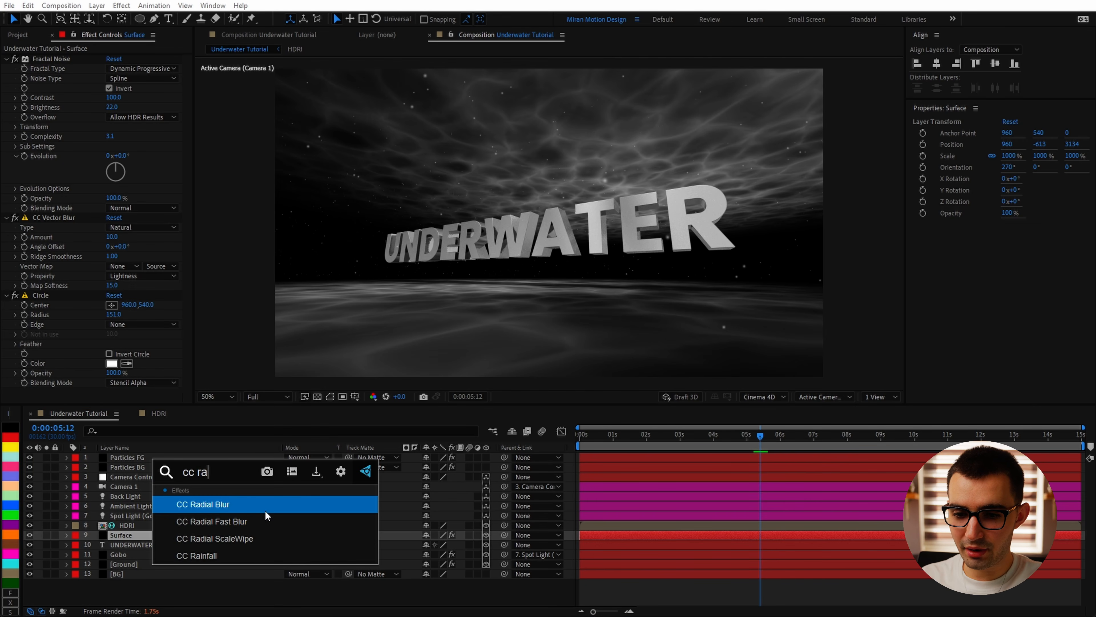
key(Down)
key(Return)
key(ctrl+shift+h)
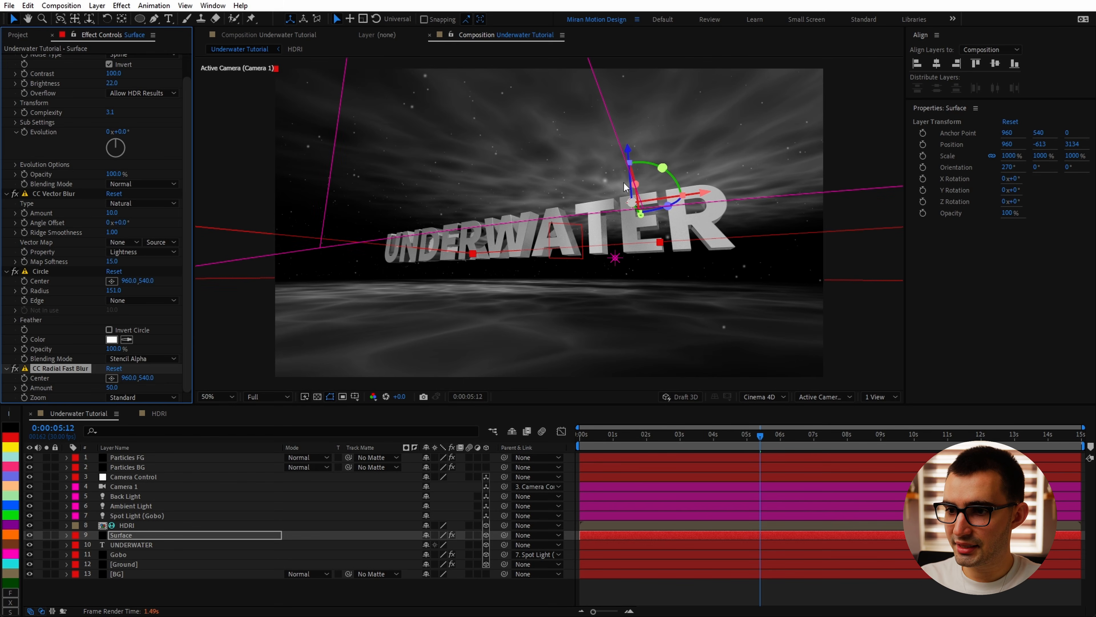
scroll(646, 205, down, 2)
drag(591, 212, 645, 126)
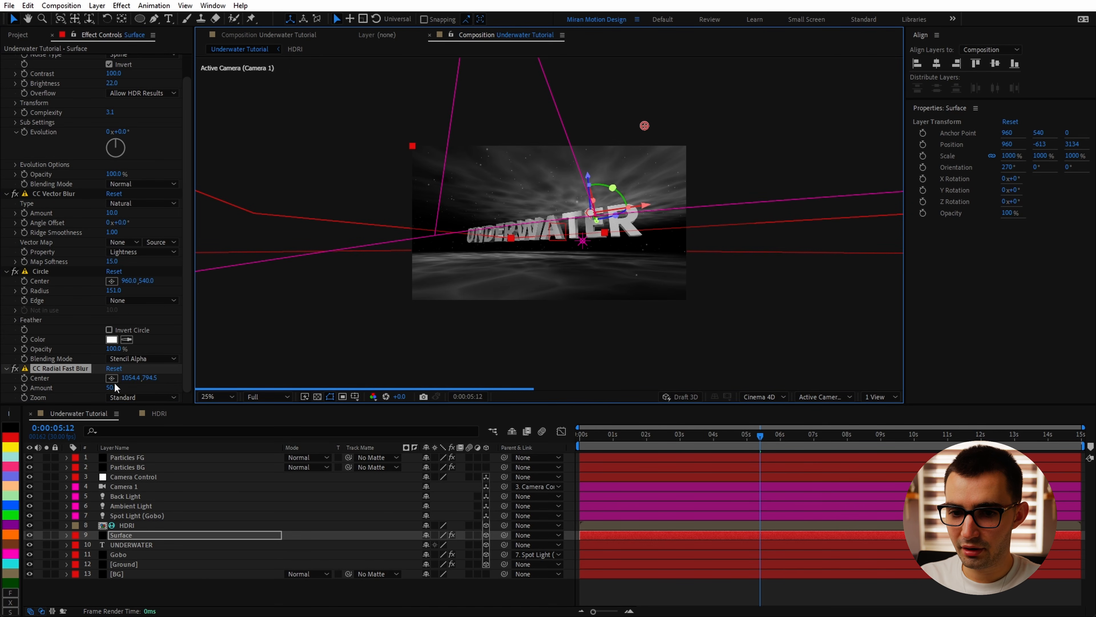
drag(112, 387, 140, 392)
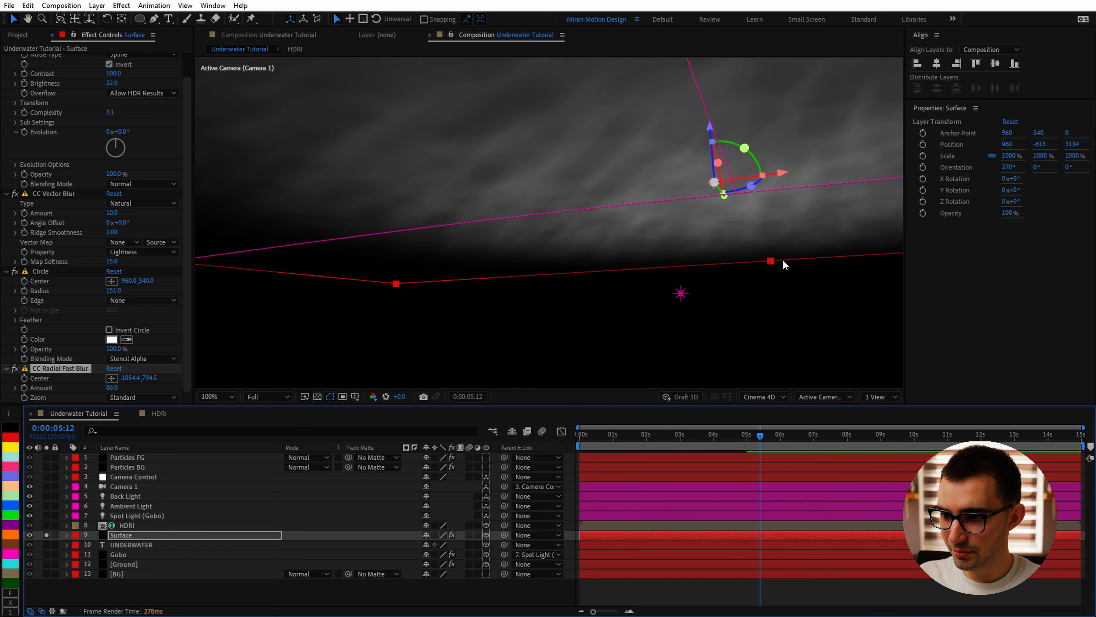
Delete the CC Radial Fast Blur effect from the Surface layer.
key(comma)
key(comma)
click(52, 369)
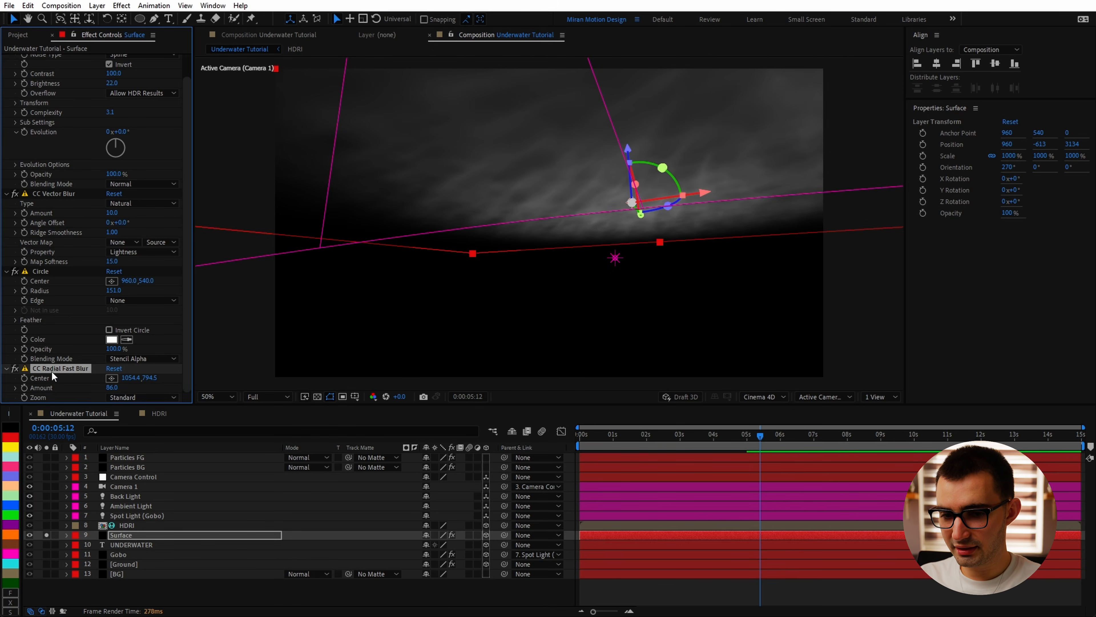
key(Delete)
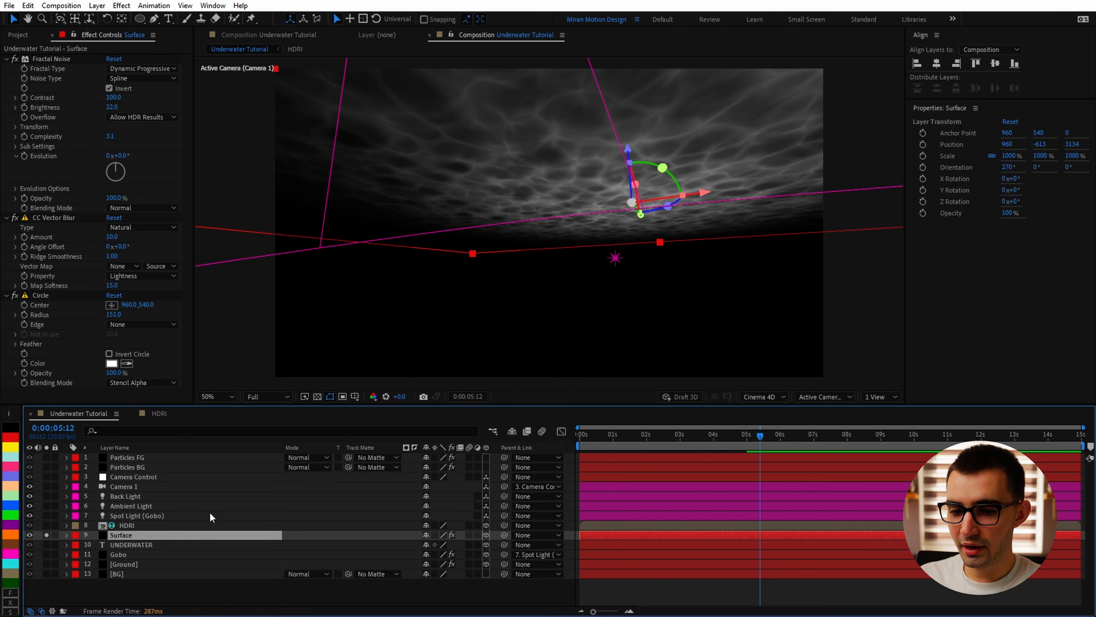
Pre-compose the Surface layer under the name Surface, moving all attributes into the new composition.
key(ctrl+shift+c)
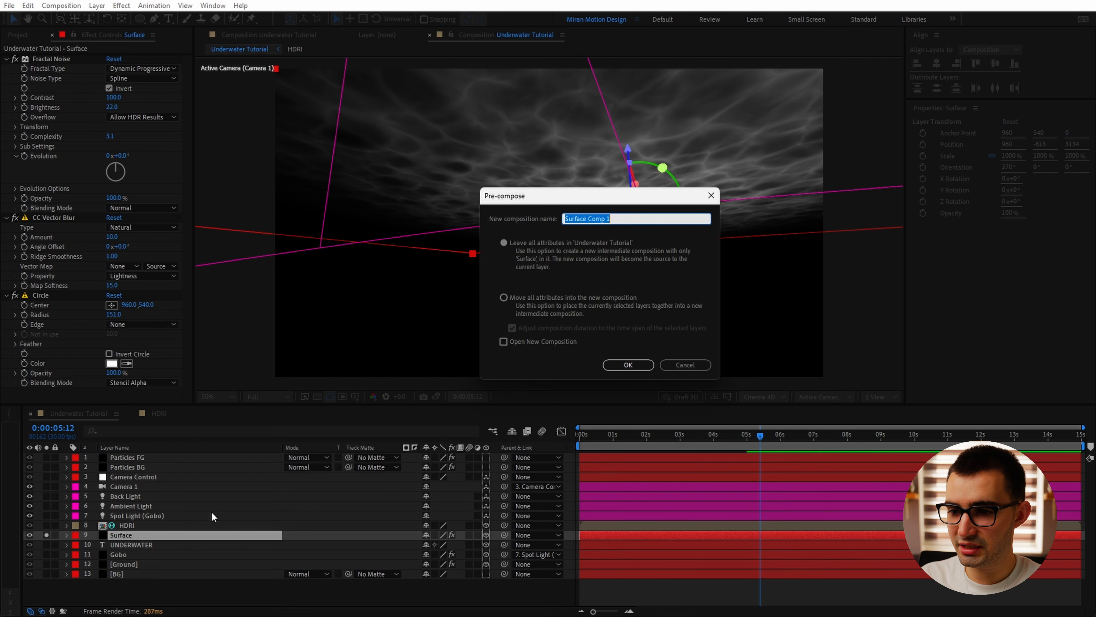
click(532, 301)
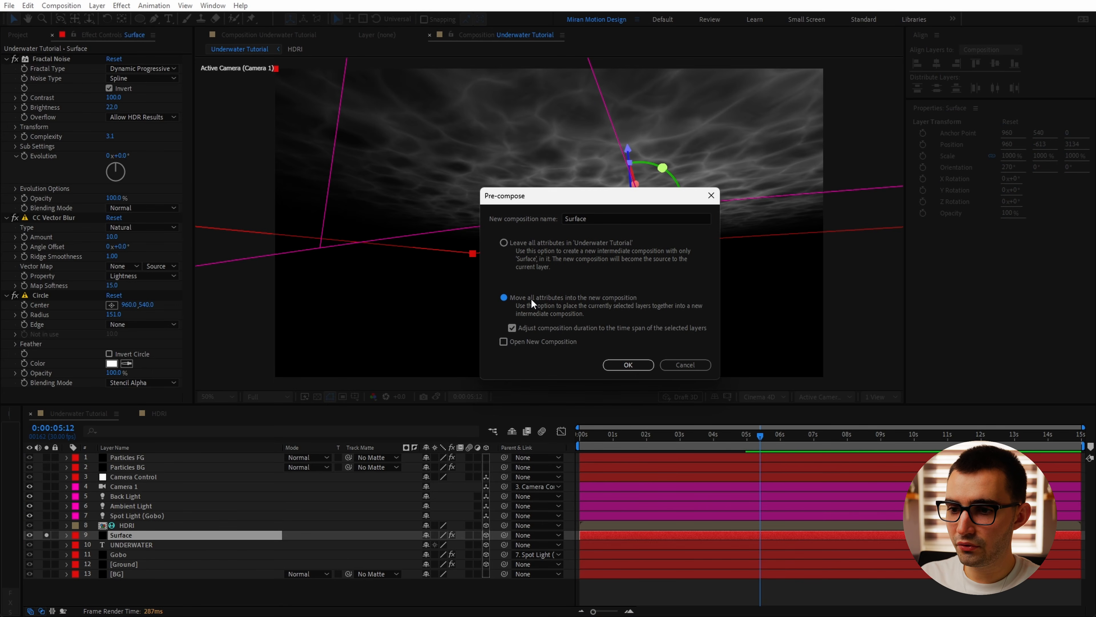
click(624, 366)
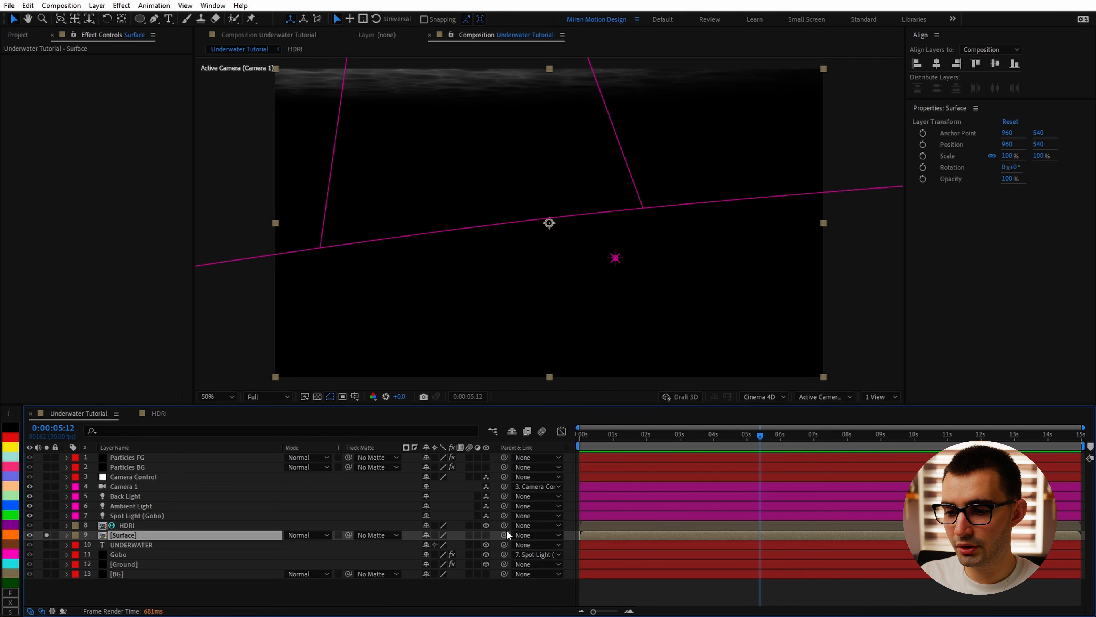
Check the contents of the Surface precomp and enable Collapse Transformations on its layer in the Underwater Tutorial composition.
double_click(212, 536)
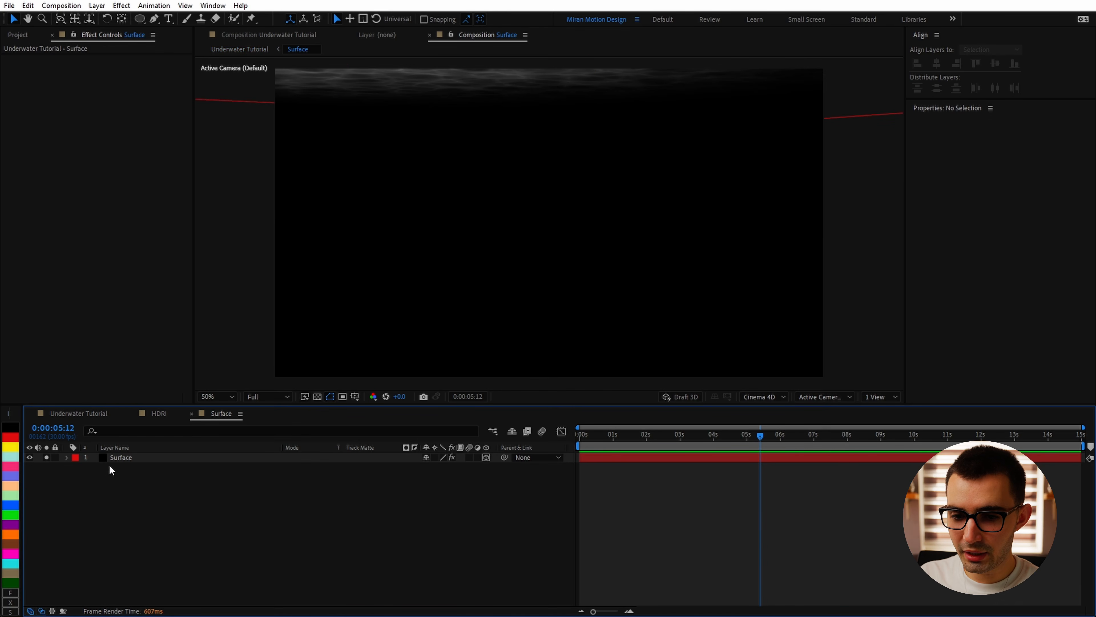
click(80, 414)
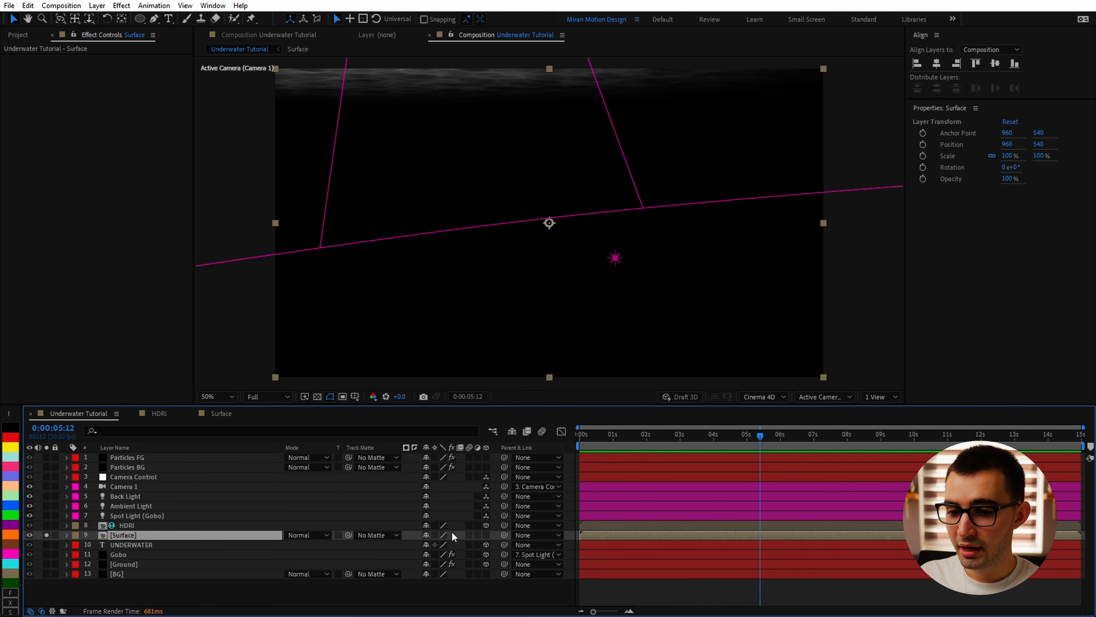
click(436, 534)
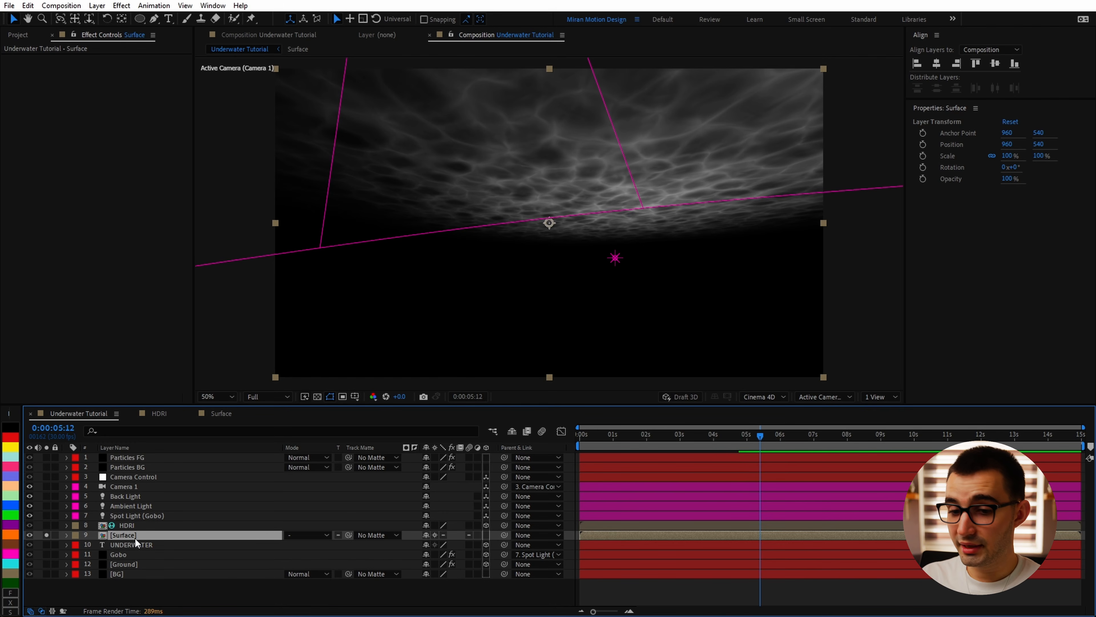
Apply CC Radial Fast Blur to the Surface layer with Amount 90 and its Center moved to about 1486, -60.
key(ctrl+space)
text(cc)
key(Down)
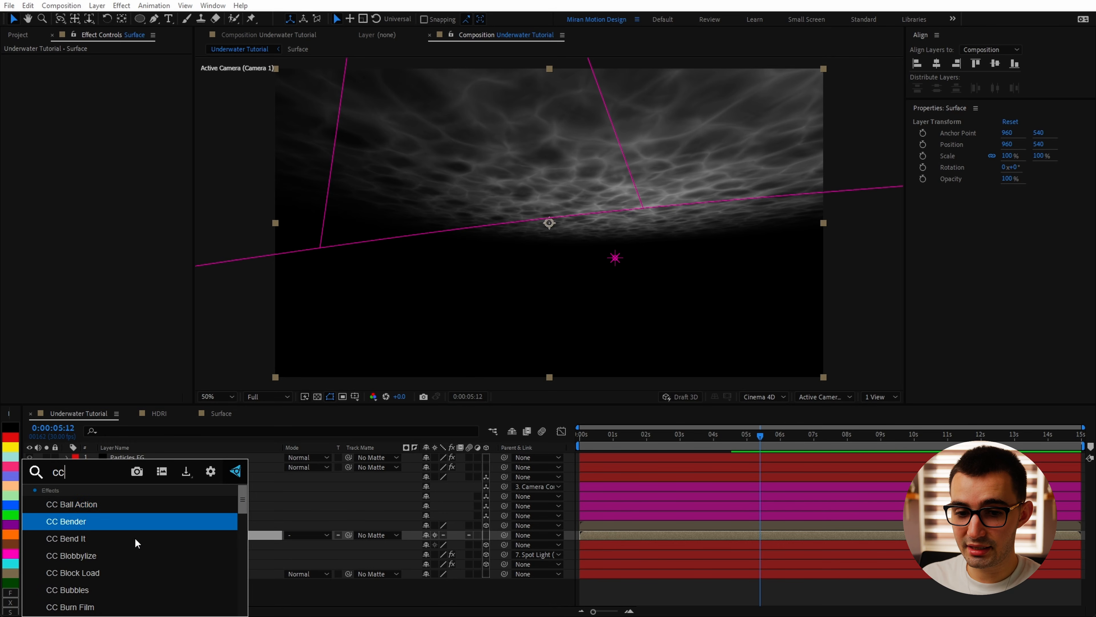
text(rad)
key(Up)
key(Return)
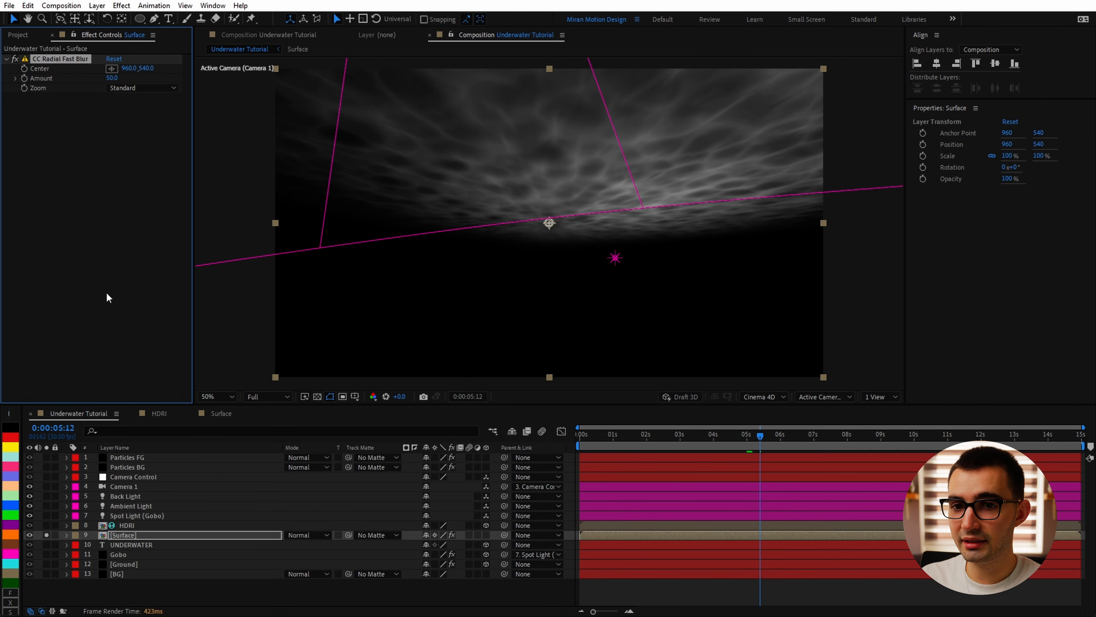
click(134, 88)
click(112, 78)
text(90)
key(Return)
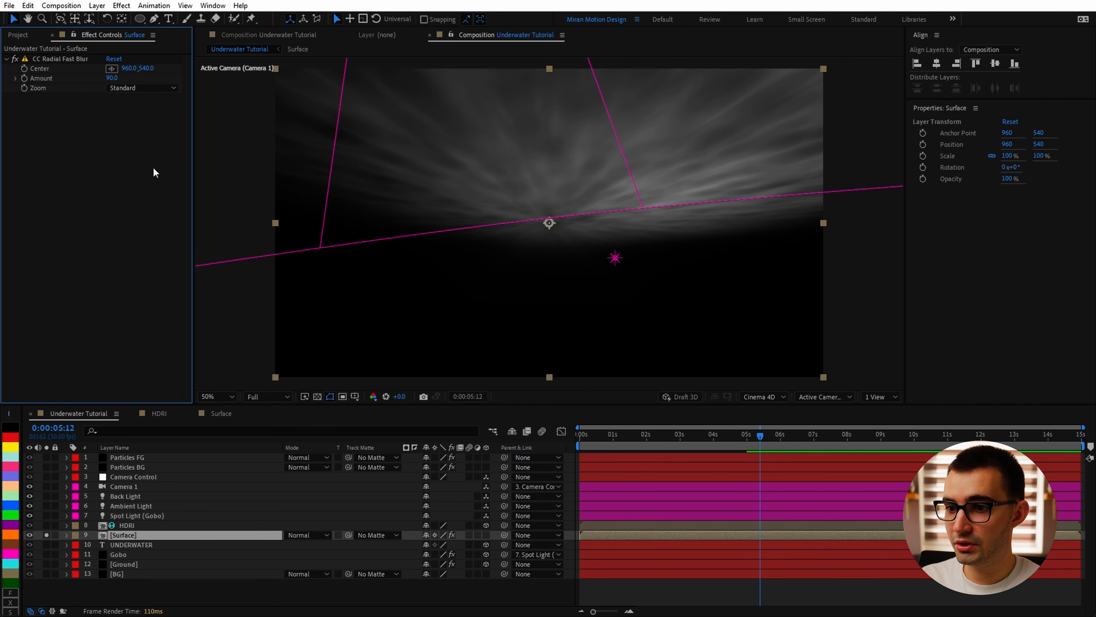
click(60, 59)
drag(551, 224, 705, 53)
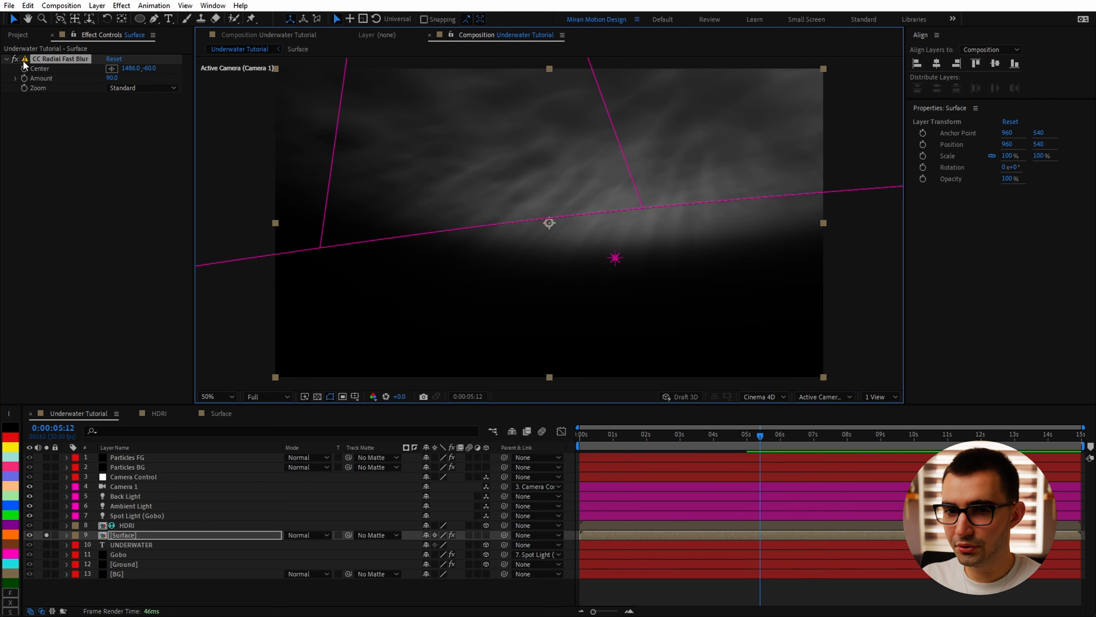
Disable the radial blur, add Curves to the Surface layer with a steep high-contrast RGB curve, and place Curves above the blur.
click(14, 58)
key(ctrl+space)
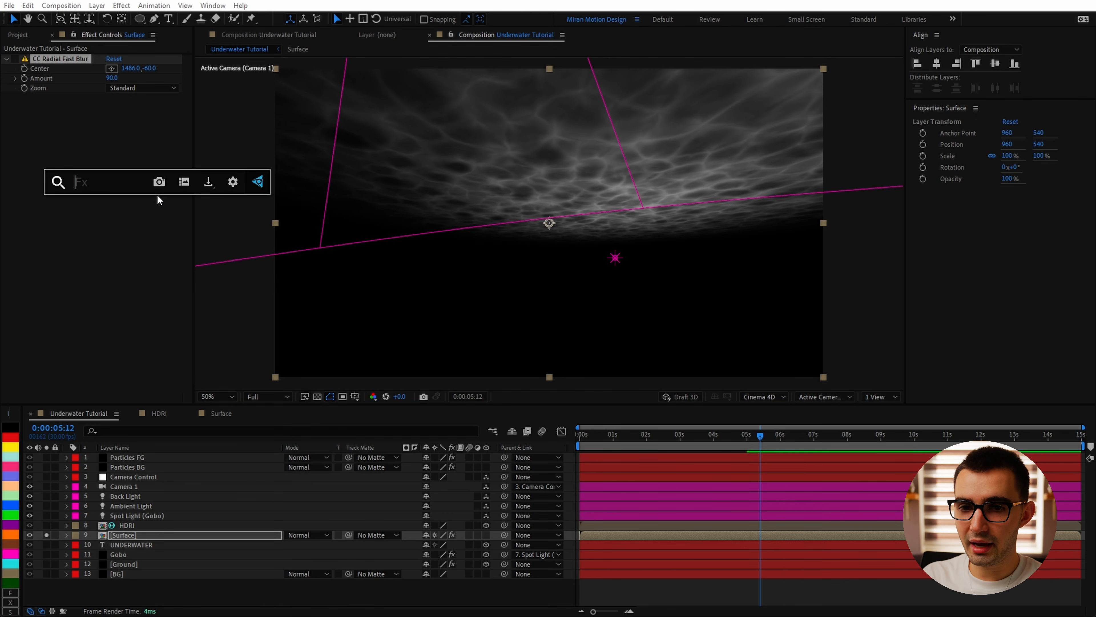
text(cu)
key(Return)
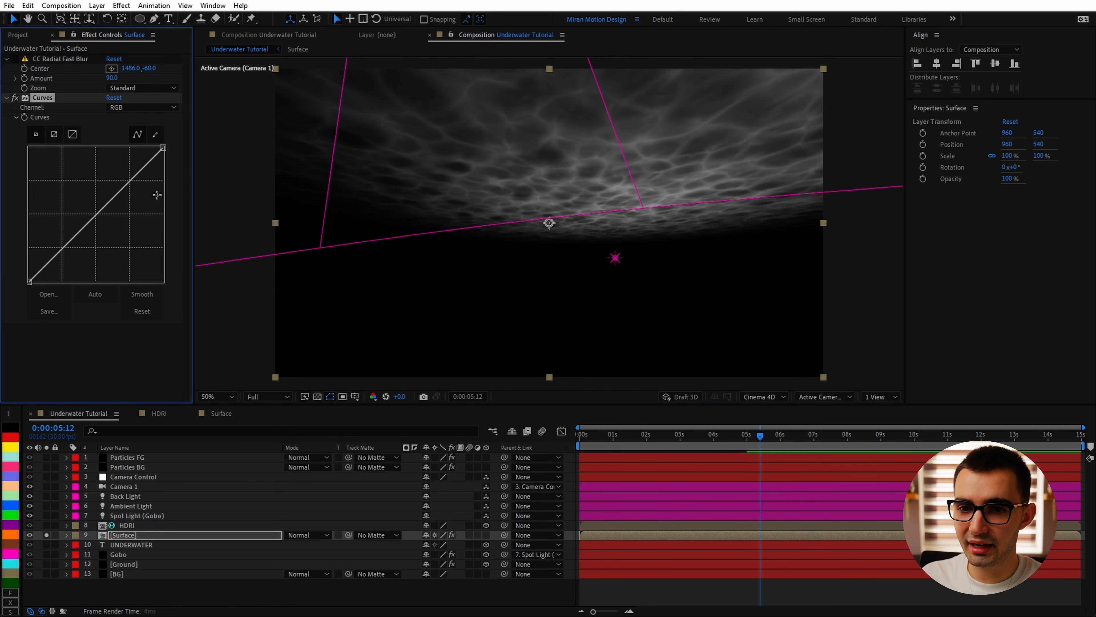
drag(30, 279, 95, 281)
drag(163, 147, 134, 148)
drag(71, 210, 25, 299)
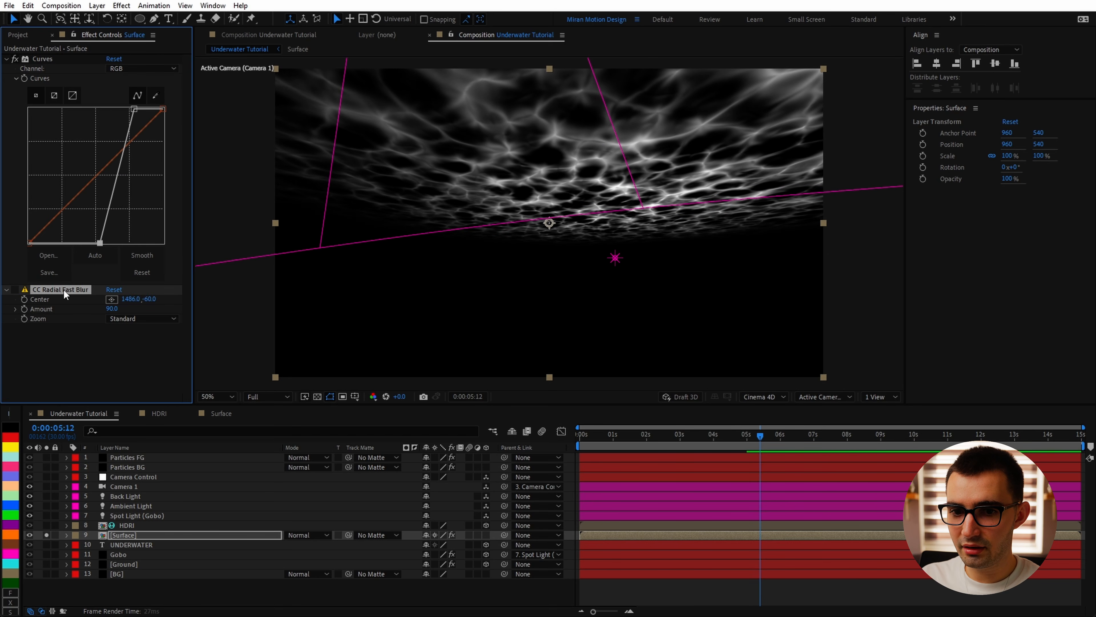
Re-enable CC Radial Fast Blur with Zoom set to Brightest, and duplicate it with the copy's Zoom set to Standard.
click(15, 289)
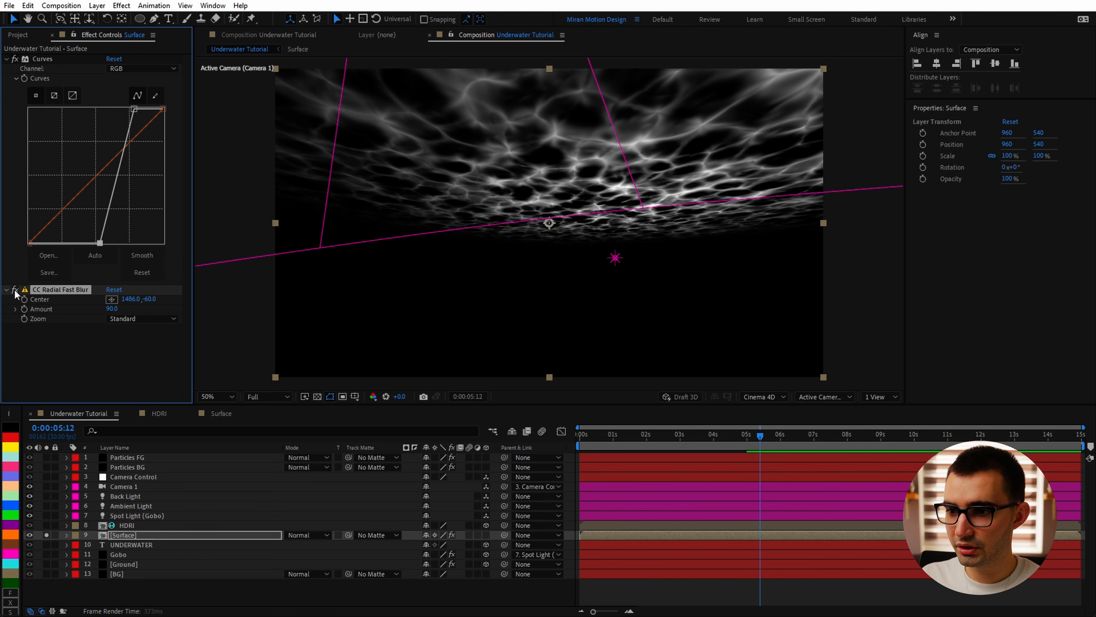
click(141, 319)
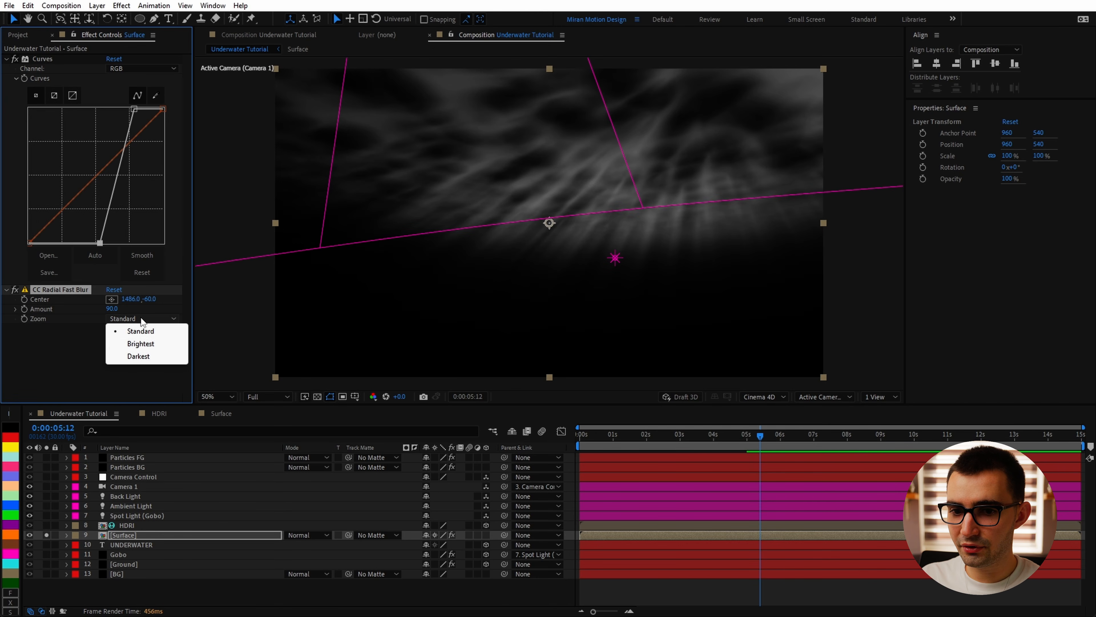
click(154, 344)
key(ctrl+d)
click(141, 357)
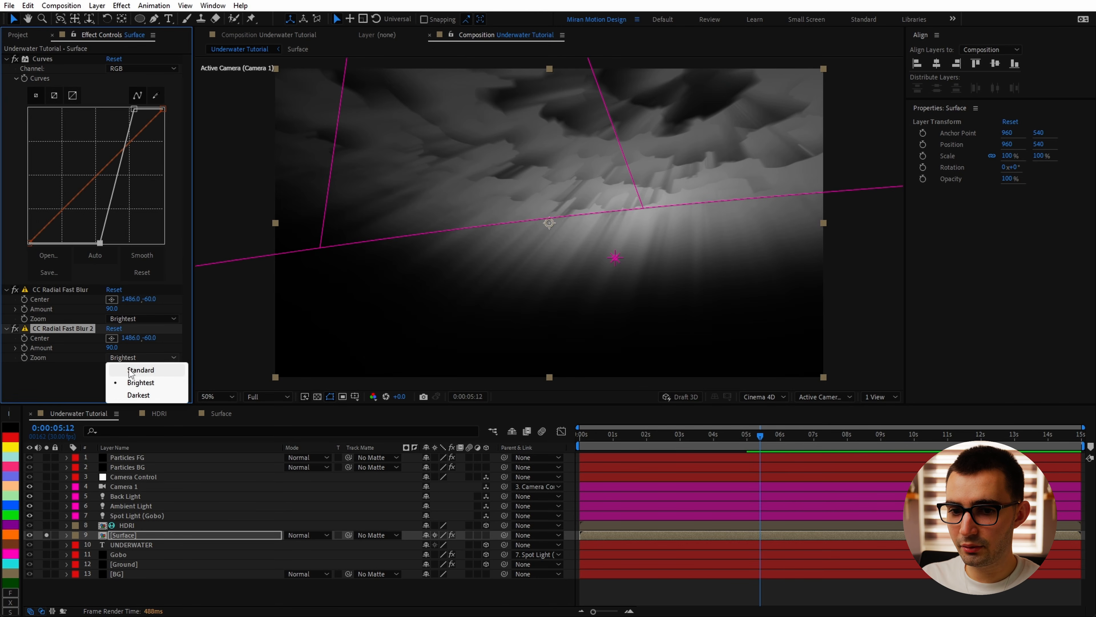
click(134, 371)
Add a Gaussian Blur with Blurriness 25 to the Surface layer, placed between Curves and the first CC Radial Fast Blur.
key(ctrl+space)
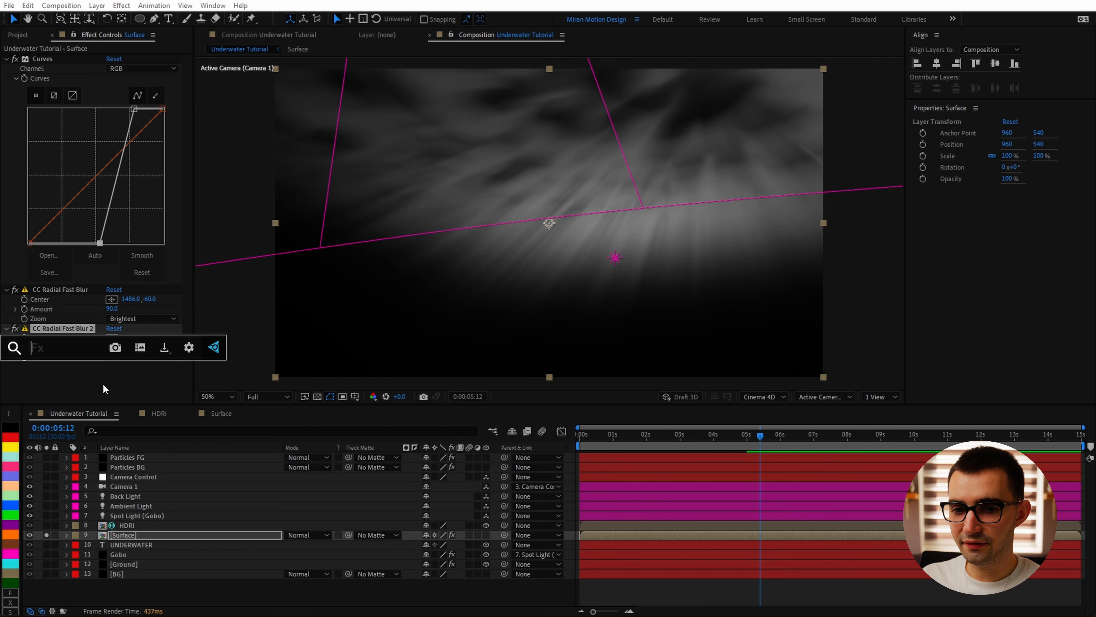
text(gaus)
click(114, 391)
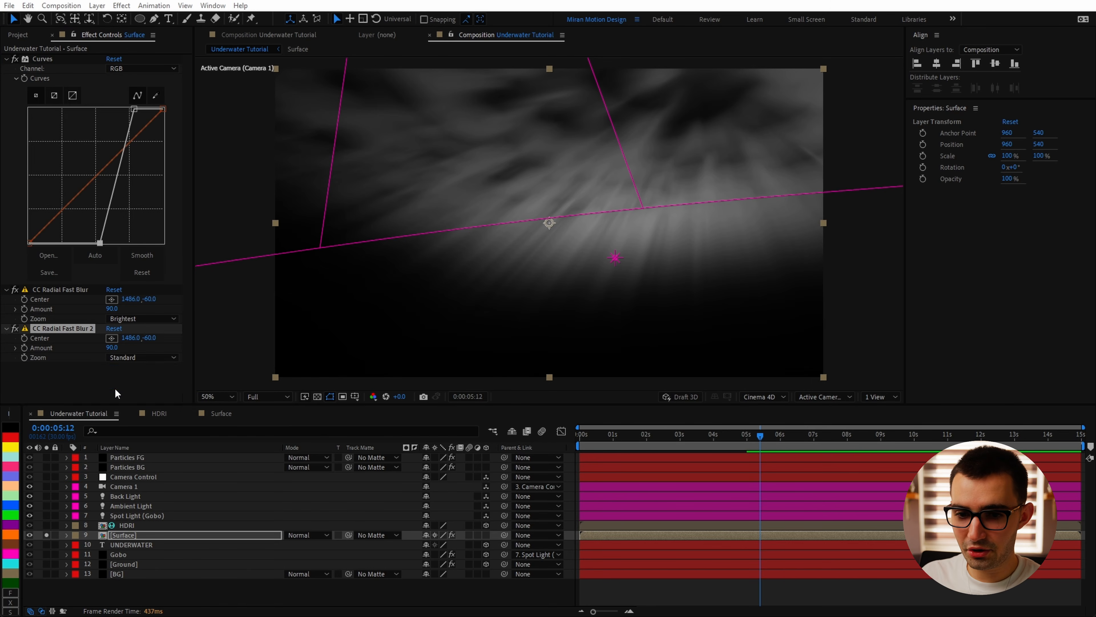
drag(67, 369, 43, 160)
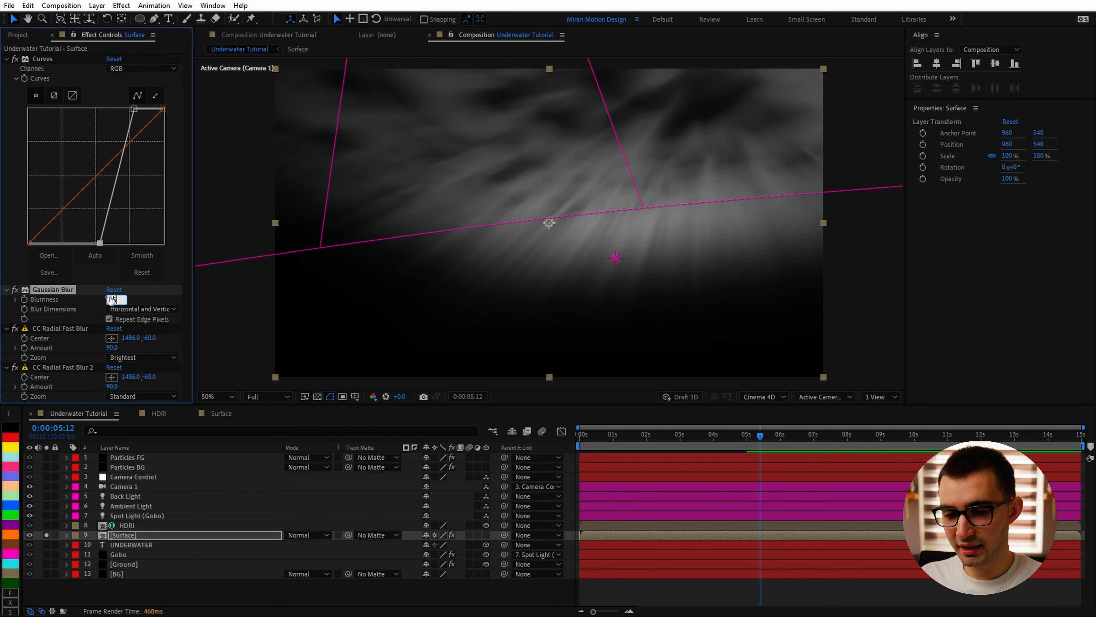
key(Return)
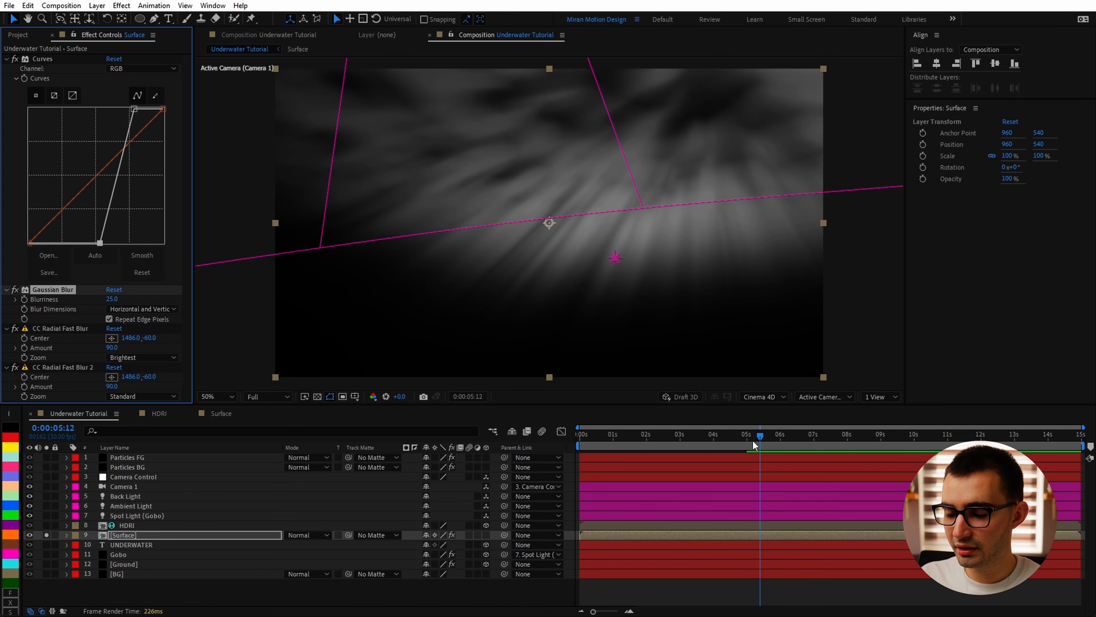
Unsolo the Surface layer, move it above Particles FG in the layer stack, and set its blending mode to Add.
click(45, 535)
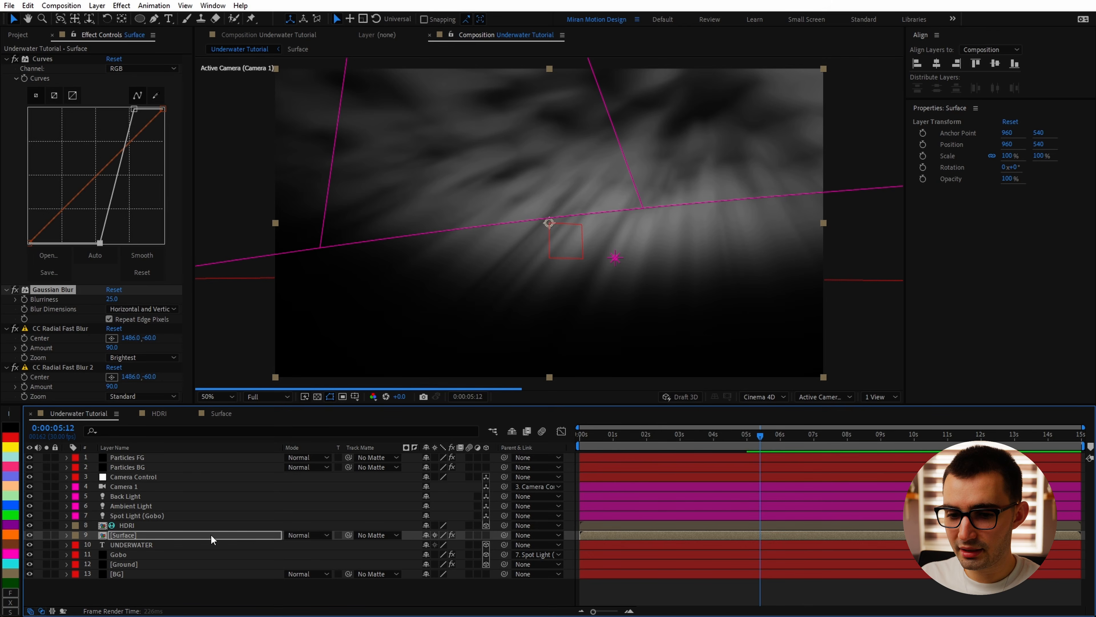
drag(212, 540, 121, 457)
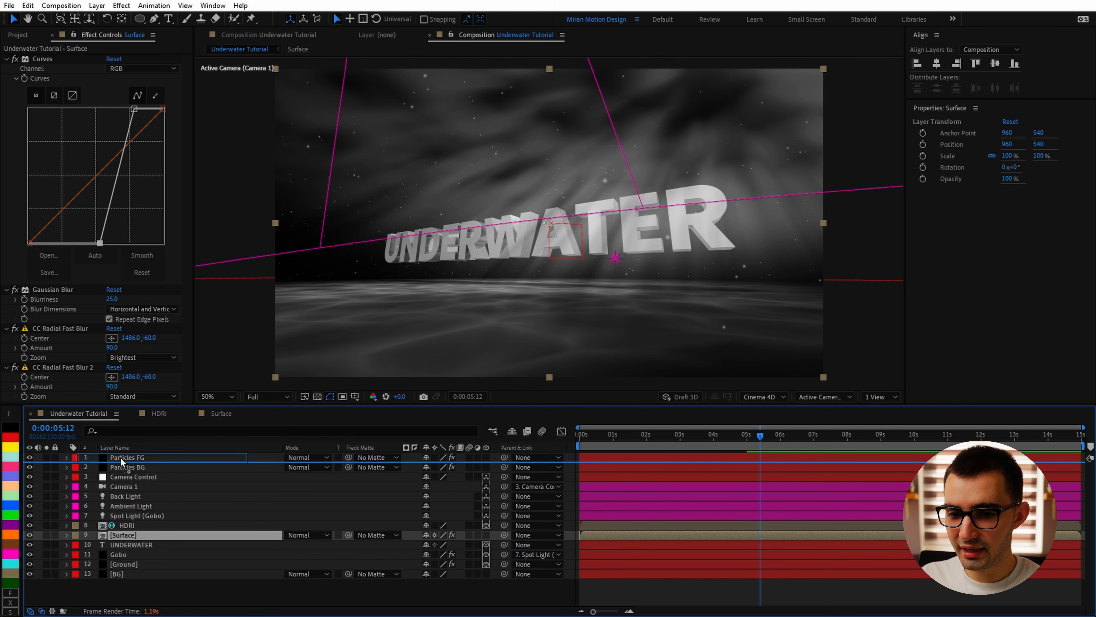
click(316, 457)
click(358, 230)
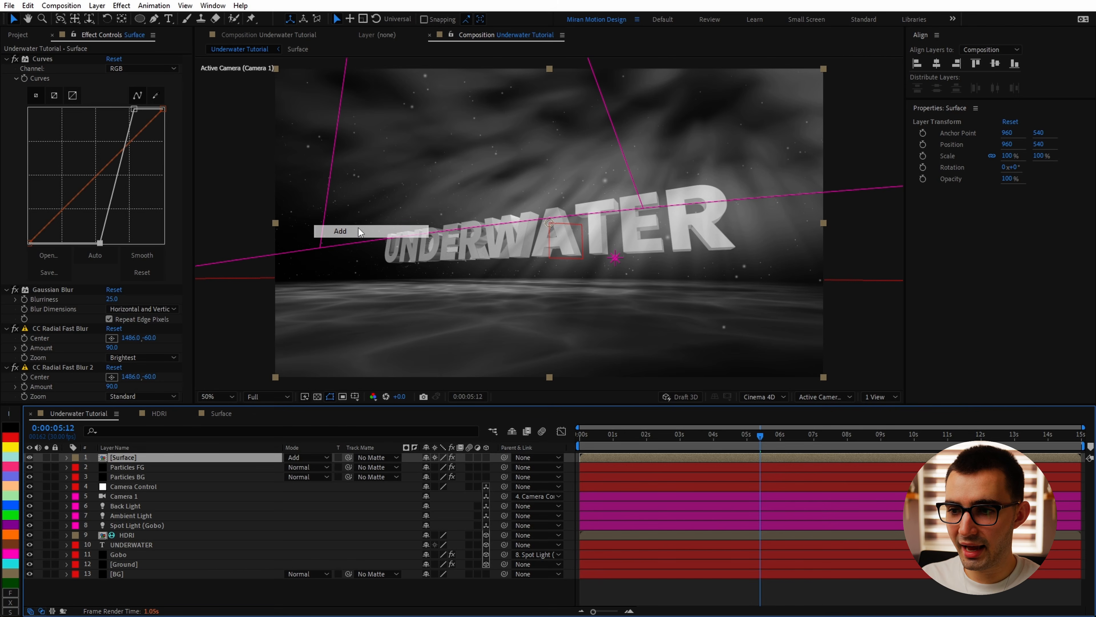
Set the Gaussian Blur's Blurriness to 10 and steepen the Curves further by bringing its lower and upper points closer together.
click(113, 299)
text(10)
key(Return)
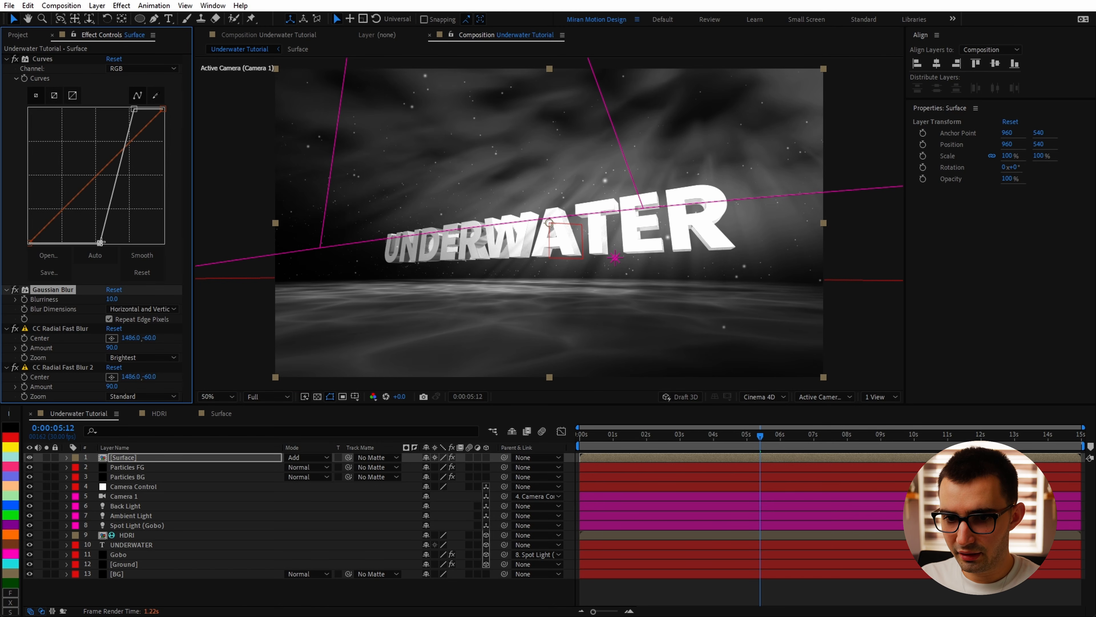
drag(99, 243, 115, 243)
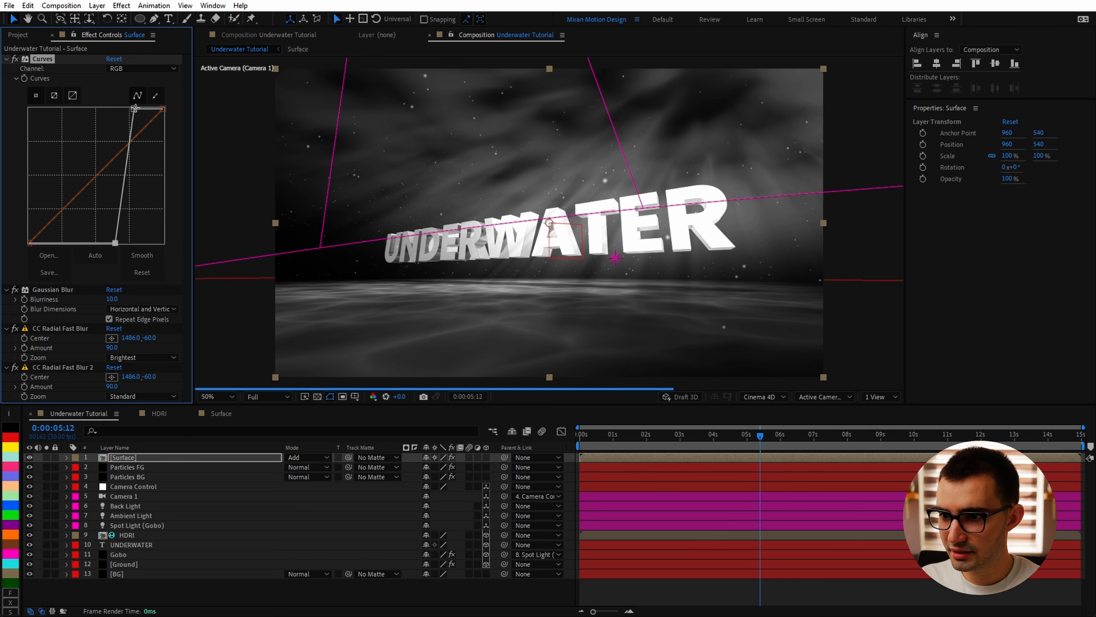
drag(135, 108, 130, 108)
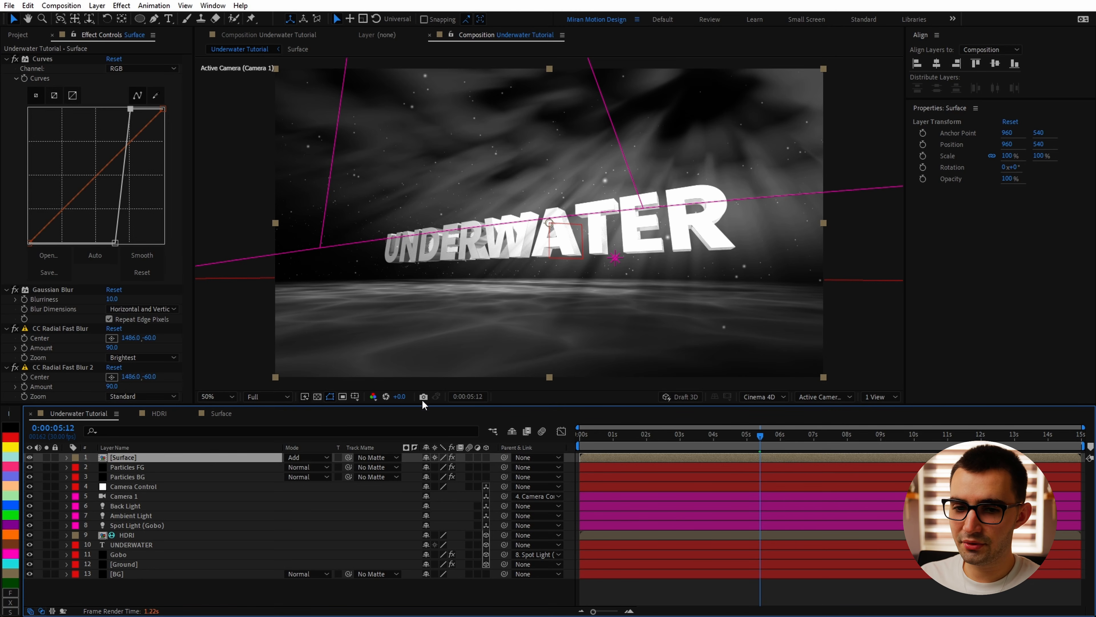
Add Set Matte to the Surface layer, taking the matte from the UNDERWATER text layer with Invert Matte enabled.
key(ctrl+space)
text(set)
key(Return)
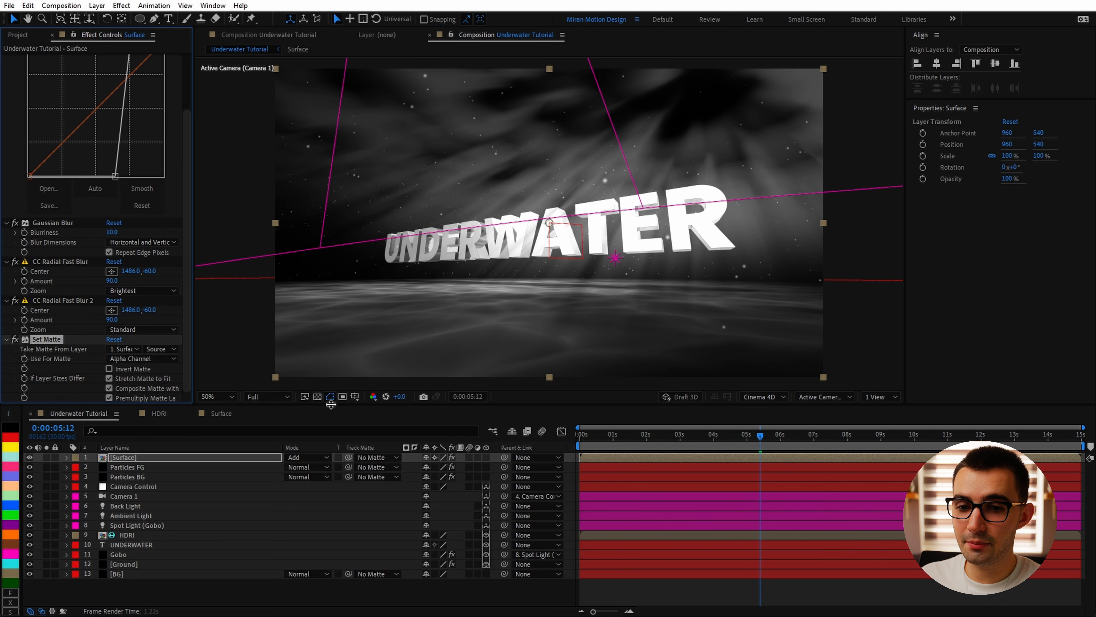
click(124, 349)
click(130, 442)
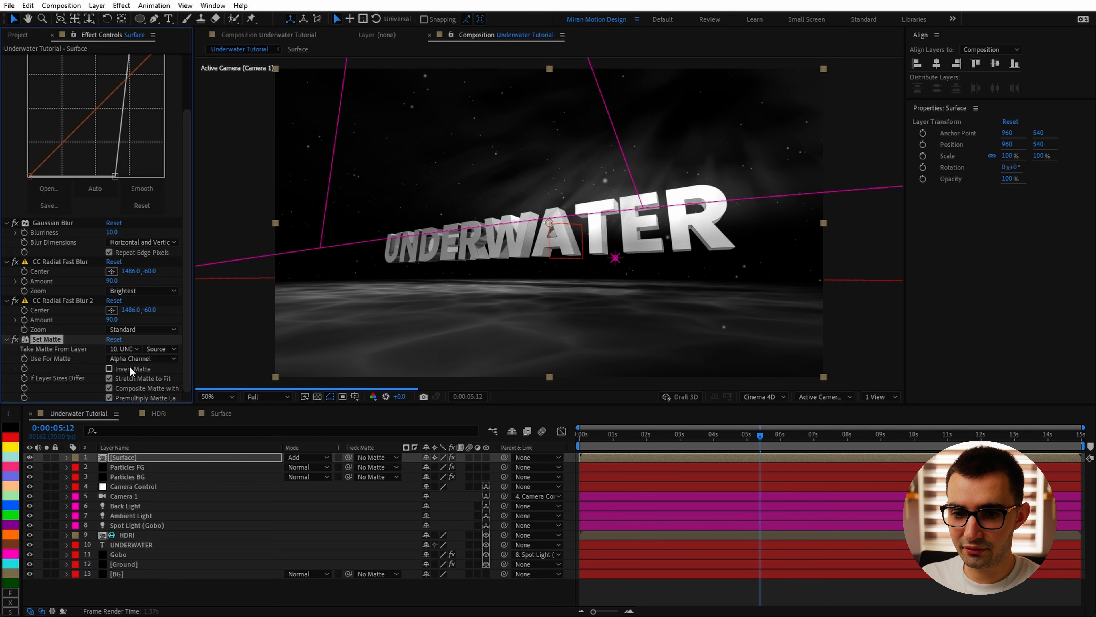
click(129, 368)
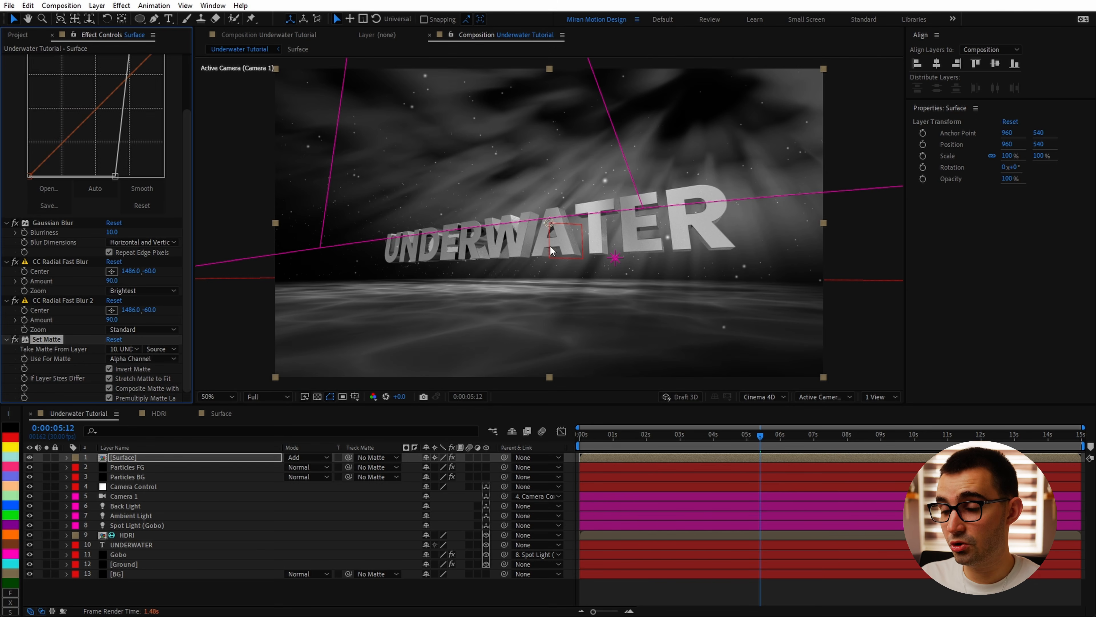
Set the preview resolution to Quarter, solo the Surface layer, and scrub the opening seconds to check the light rays.
click(267, 396)
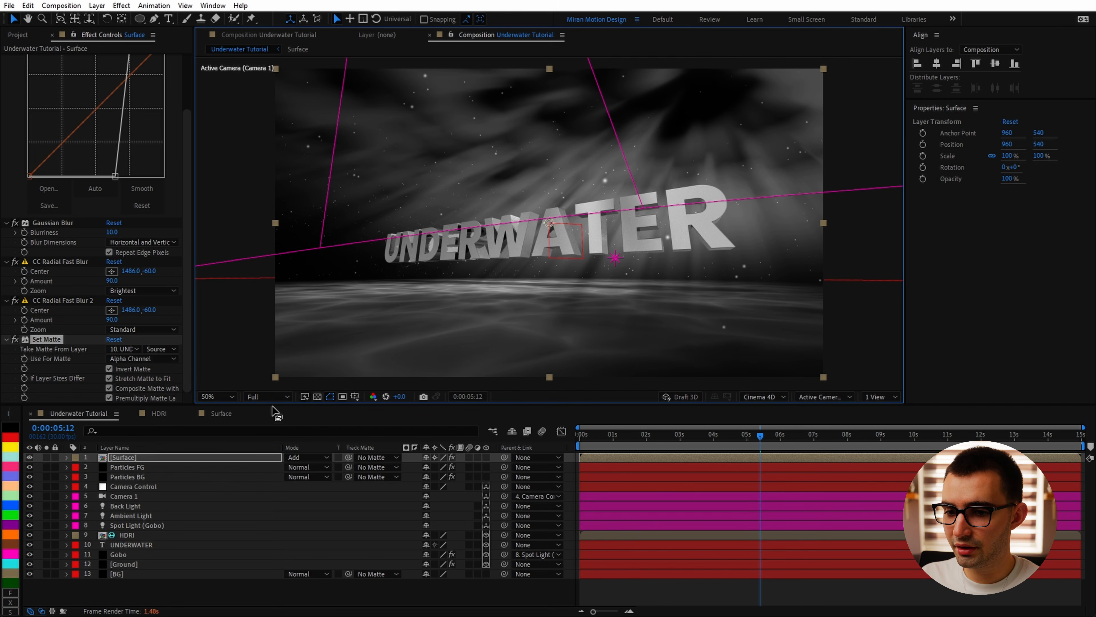
click(272, 461)
click(46, 457)
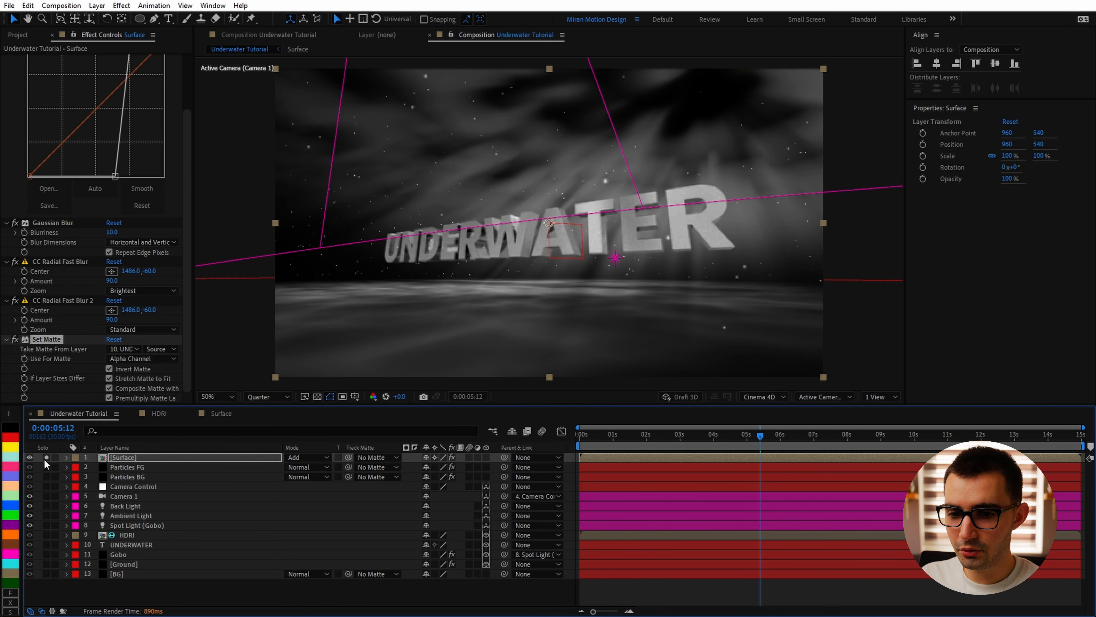
drag(756, 434, 603, 435)
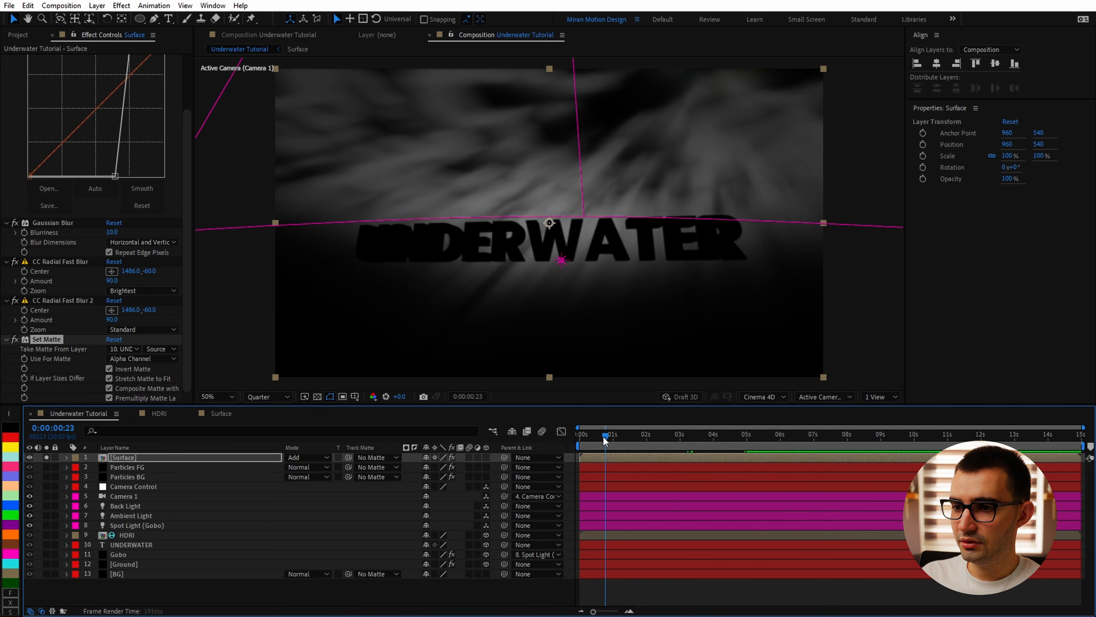
key(Home)
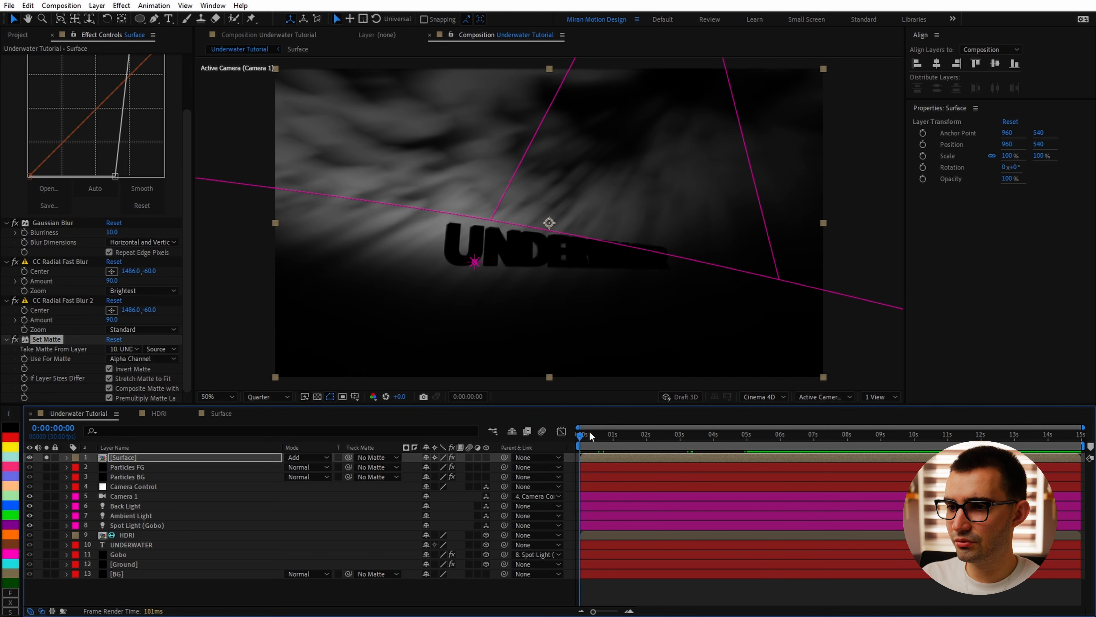
drag(616, 433, 656, 442)
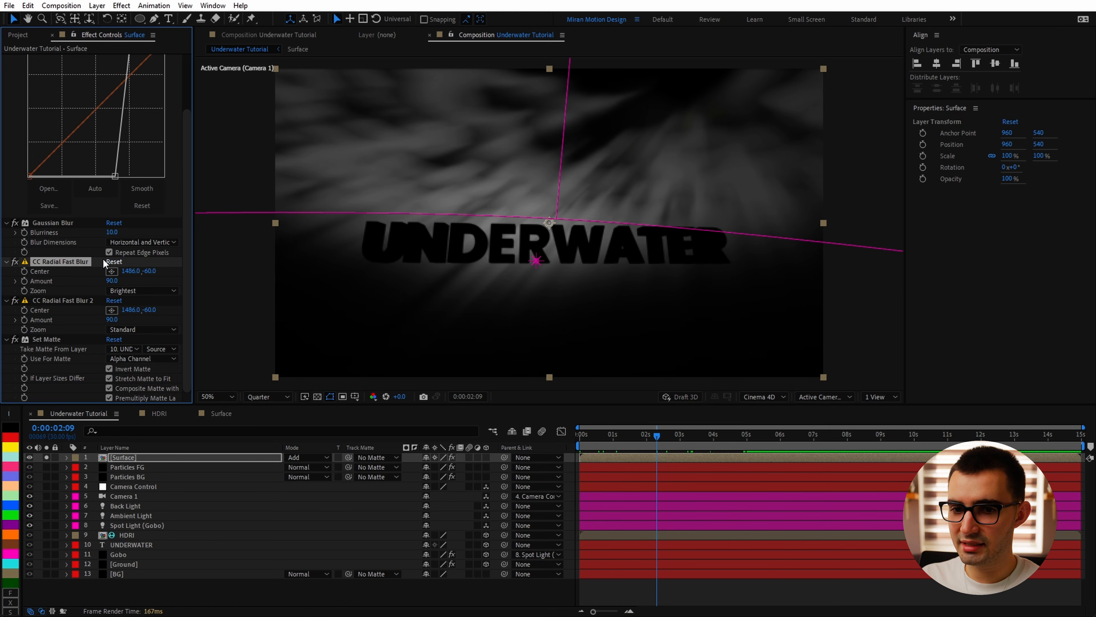
At 0:00:02:09, move the first radial blur's Center to about 406, -80 and the second's to about 350, -80.
key(comma)
drag(622, 141, 468, 139)
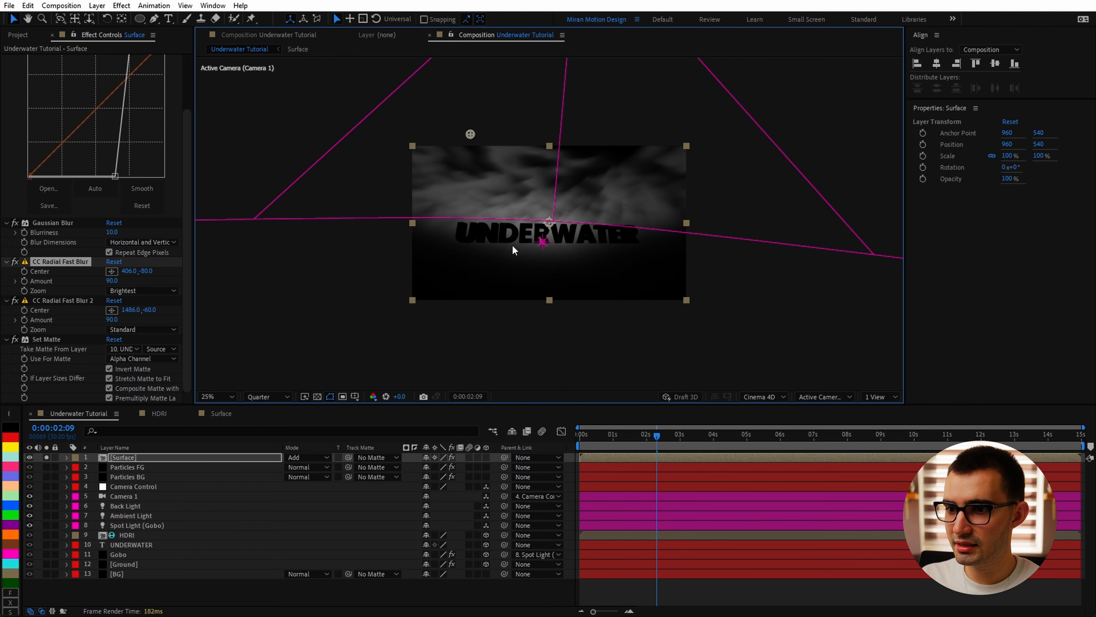
click(71, 302)
drag(623, 140, 462, 134)
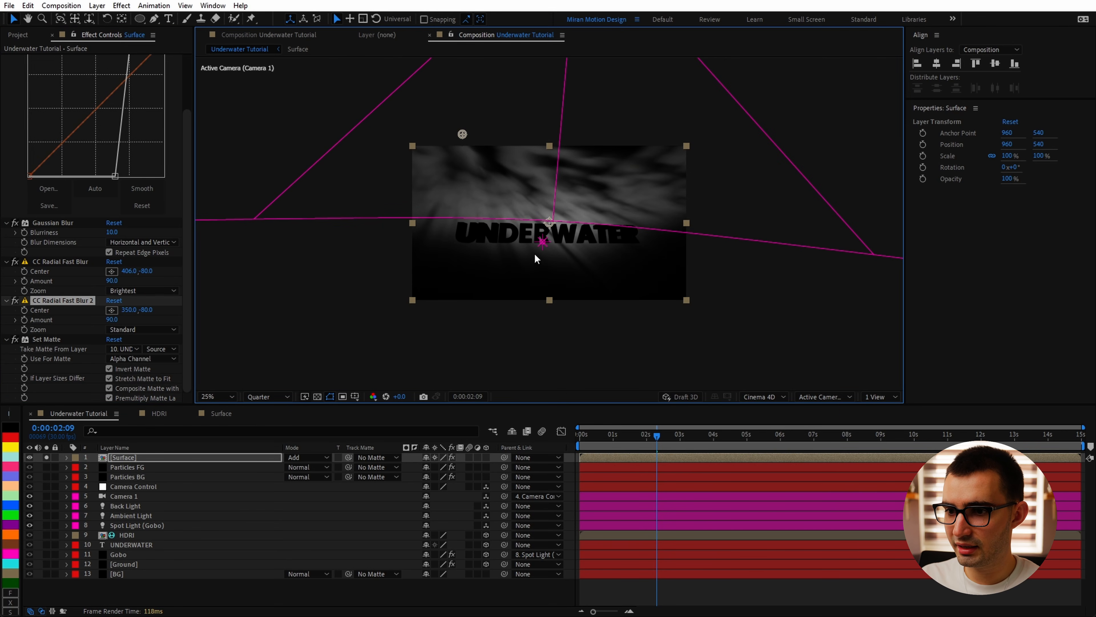
Try repositioning both radial blur Centers at 0:00:05:02, with CC Radial Fast Blur 2 at about 1890, -132.
drag(638, 440, 748, 436)
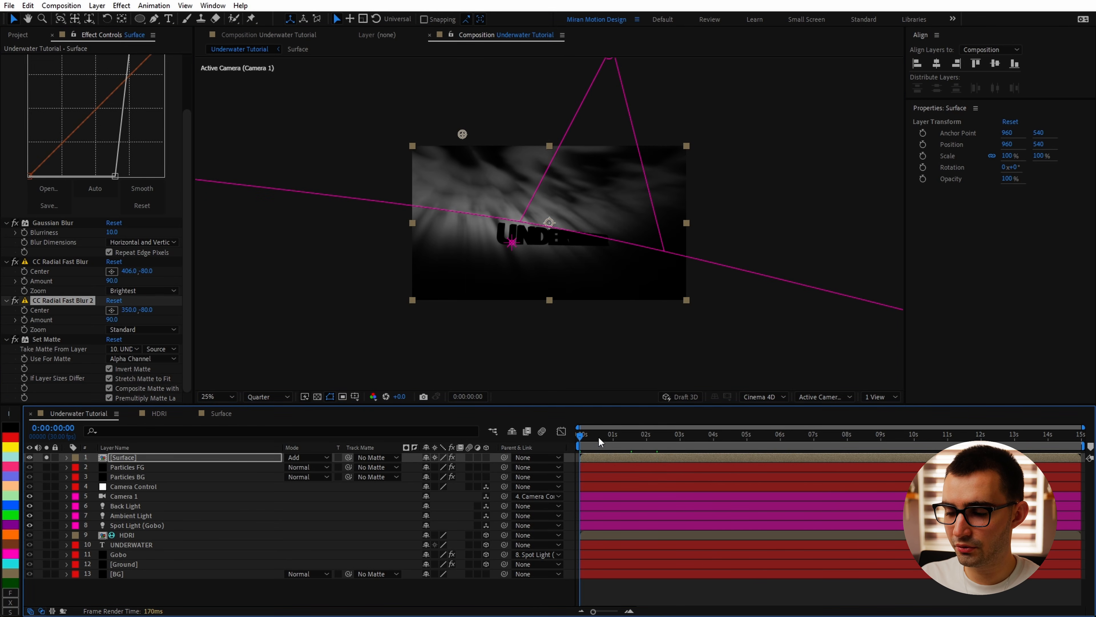
drag(462, 134, 682, 126)
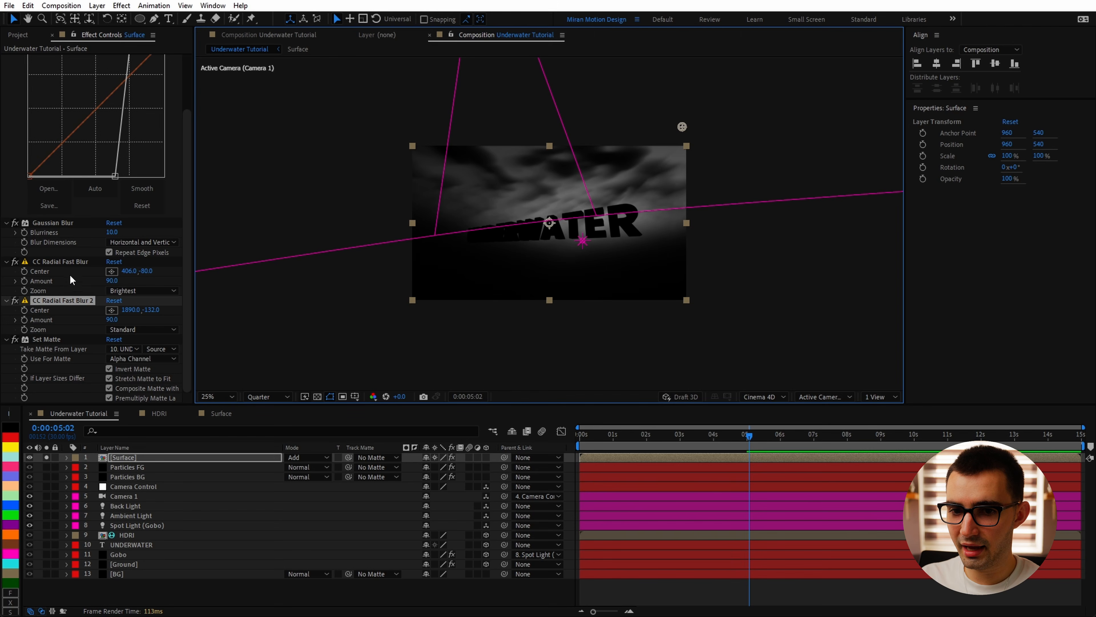
click(72, 262)
drag(466, 134, 709, 114)
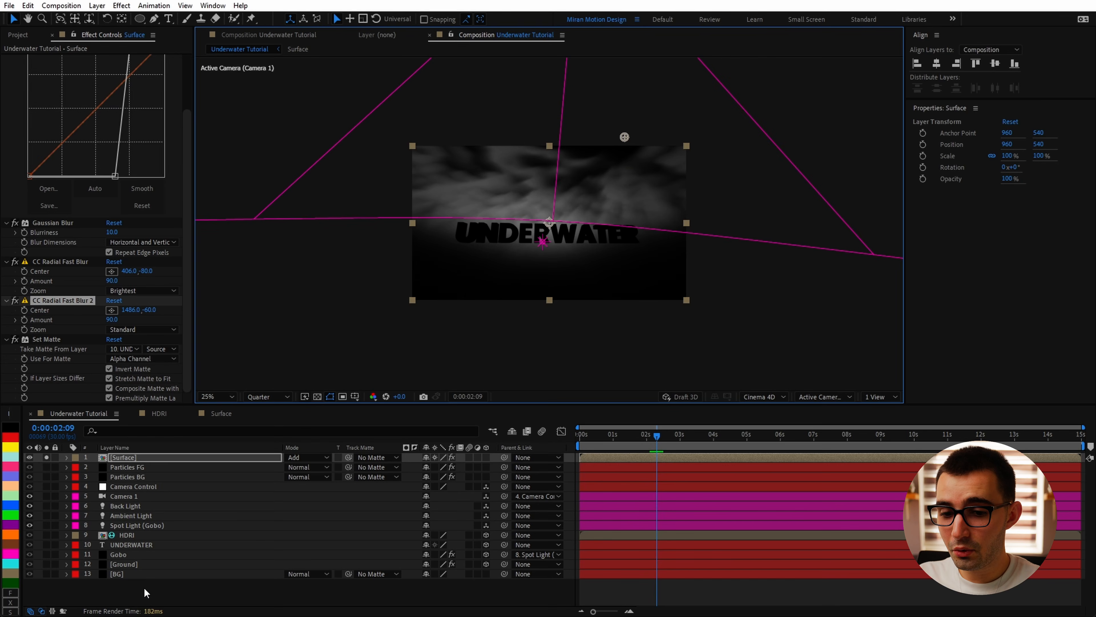
Create a new null object in the Underwater Tutorial composition and make it a 3D layer.
click(97, 5)
mouse_move(125, 19)
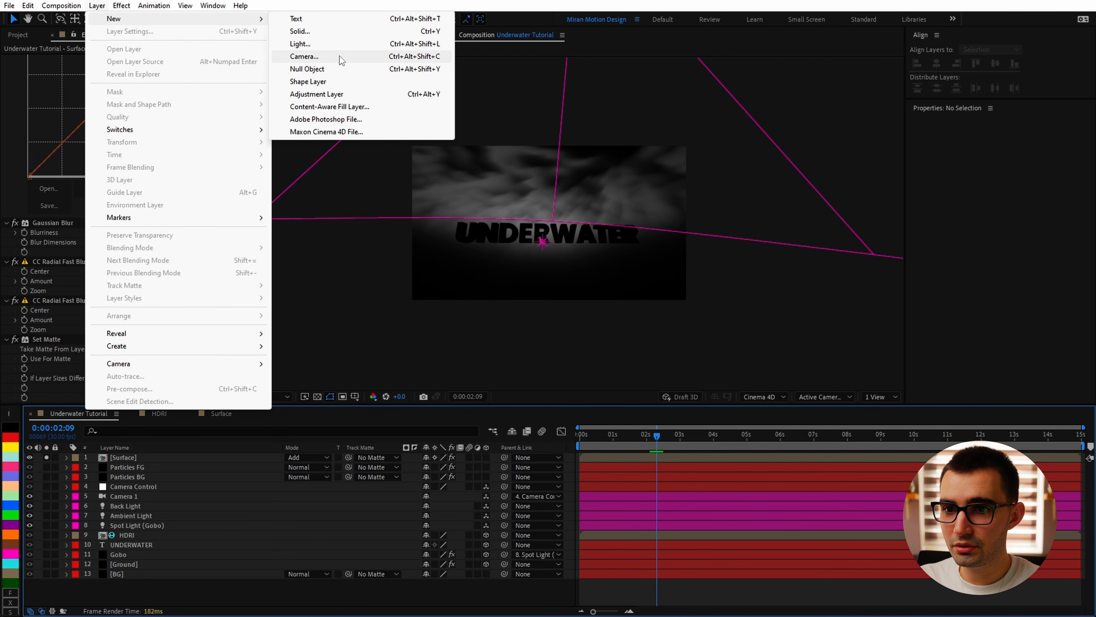
click(336, 69)
click(488, 457)
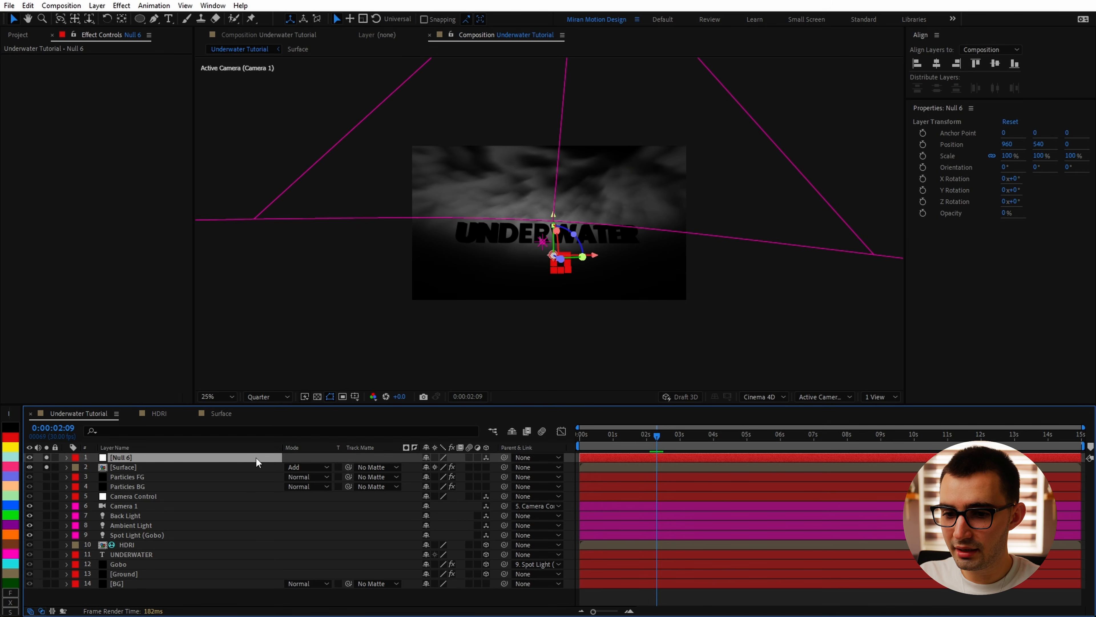
Rename the new null layer as Rays Control.
key(Return)
text(Rays Co)
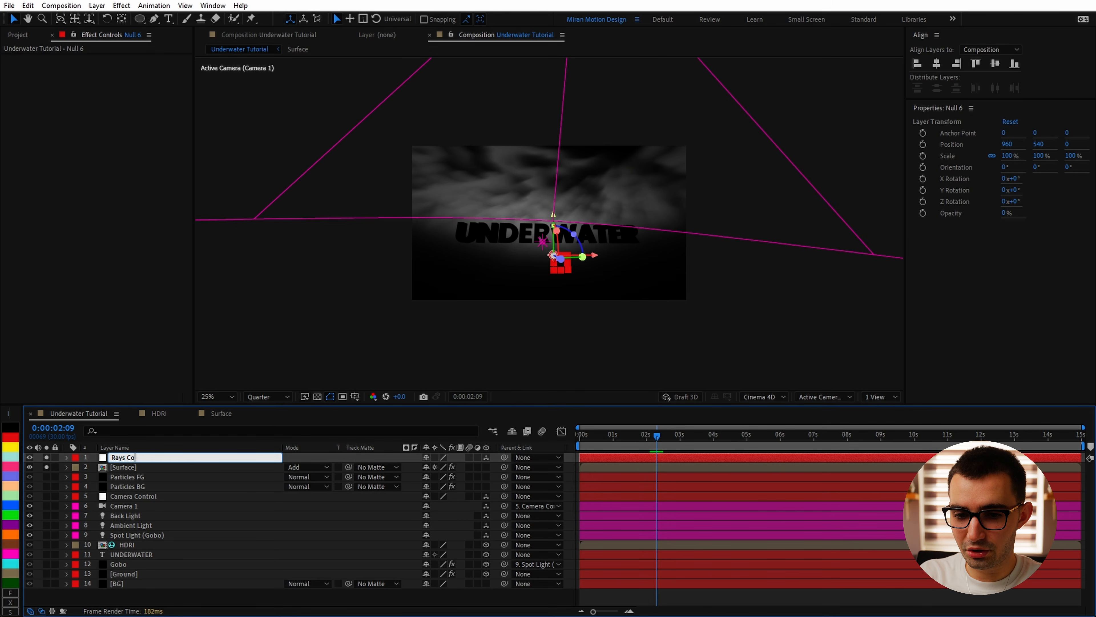
text(ntrol)
key(Return)
Give the Surface layer's CC Radial Fast Blur Center the expression thisComp.layer("Rays Control").toComp([0,0,0]).
click(142, 470)
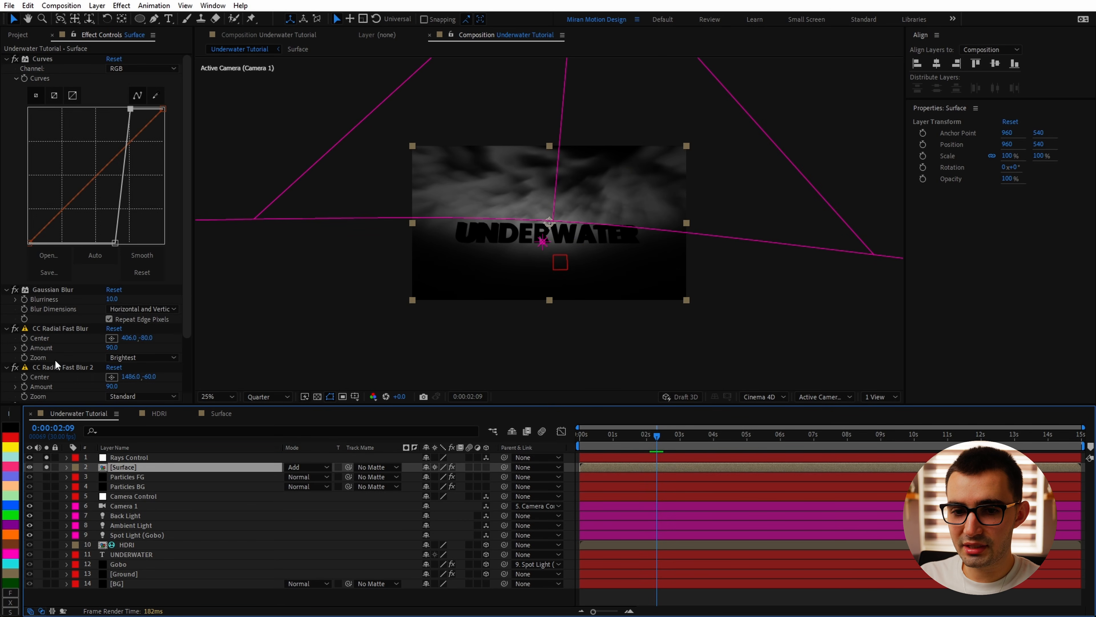
alt+click(24, 338)
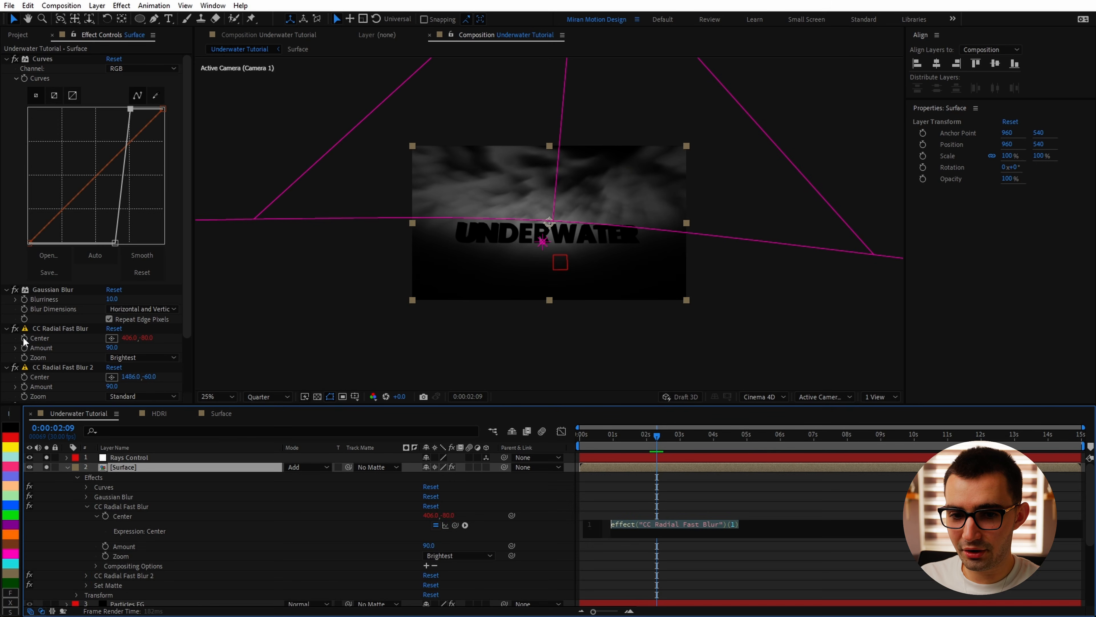
drag(456, 525, 158, 458)
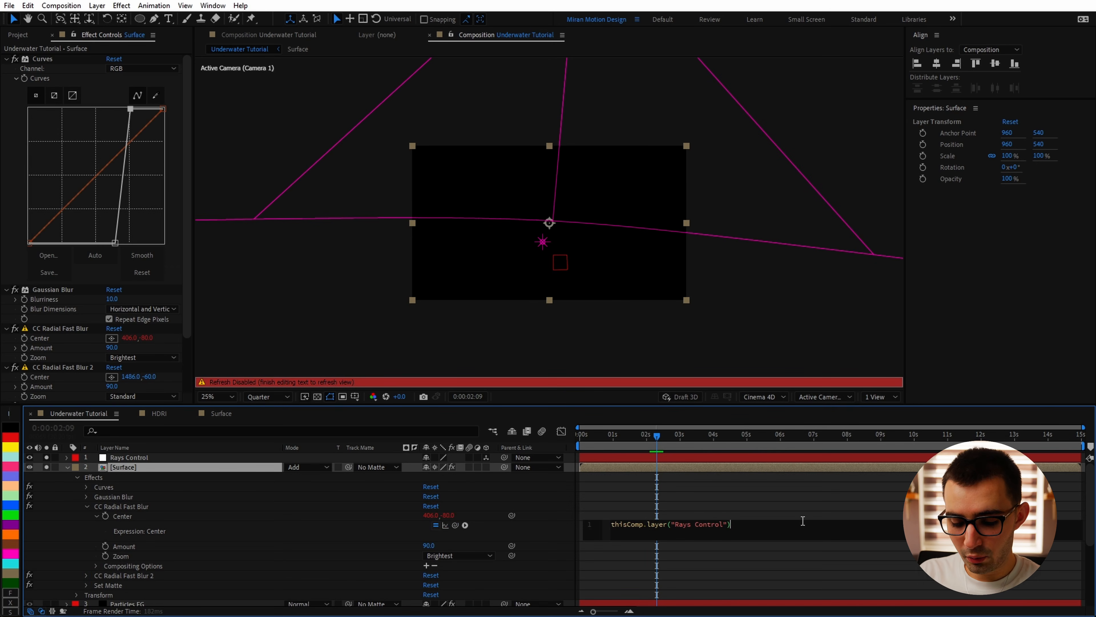
text(.toComp([0,0,0)
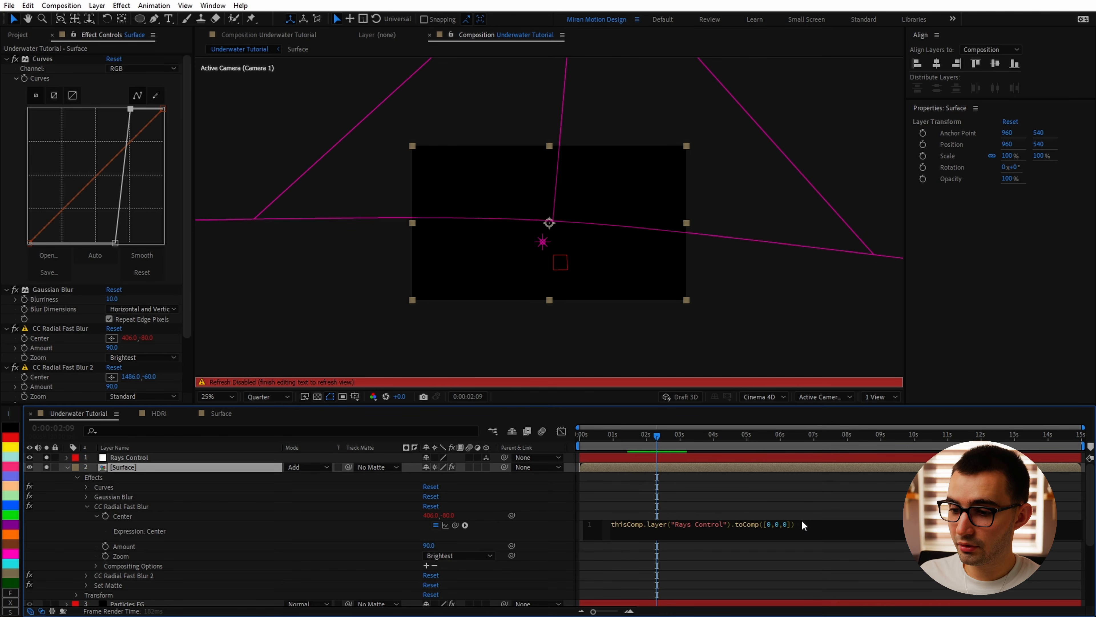
click(269, 479)
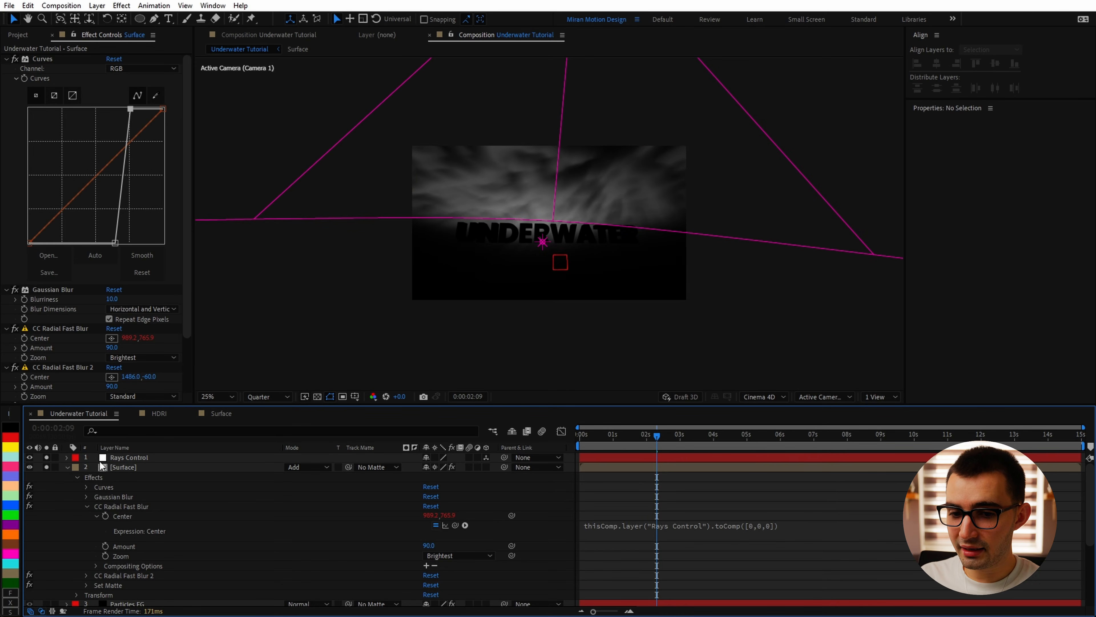
Copy the Center expression from CC Radial Fast Blur to the Center of CC Radial Fast Blur 2.
click(147, 468)
click(764, 523)
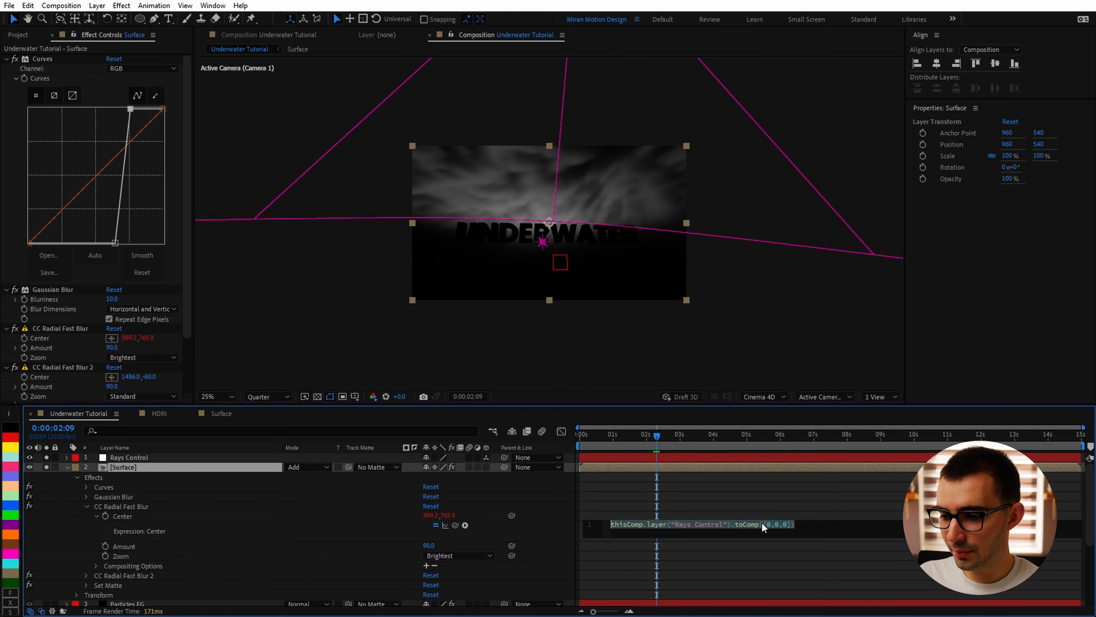
key(ctrl+c)
alt+click(25, 376)
key(ctrl+v)
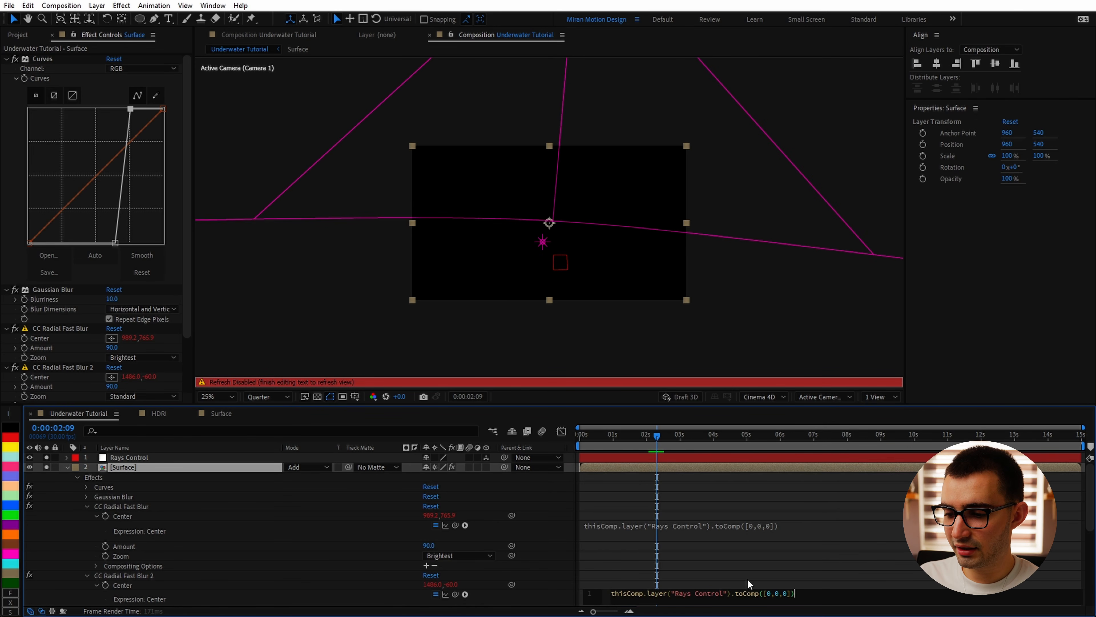
click(742, 477)
Try moving the Rays Control null around the frame, ending at about 2349, -661, 0, to test the ray direction.
click(124, 458)
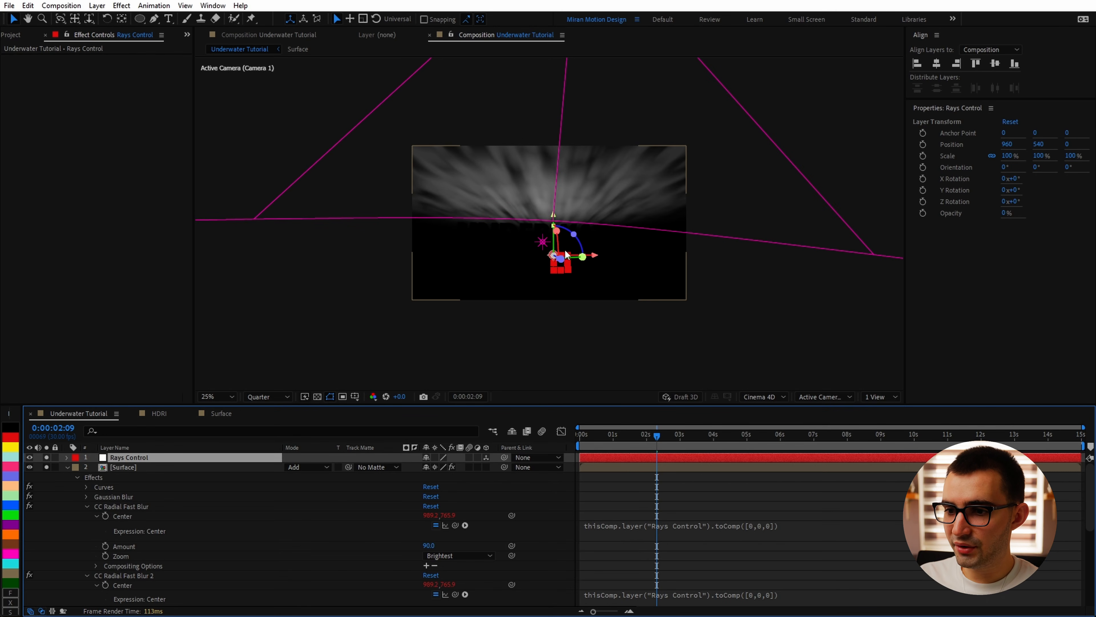
drag(621, 265, 650, 272)
drag(599, 214, 586, 87)
drag(633, 137, 717, 146)
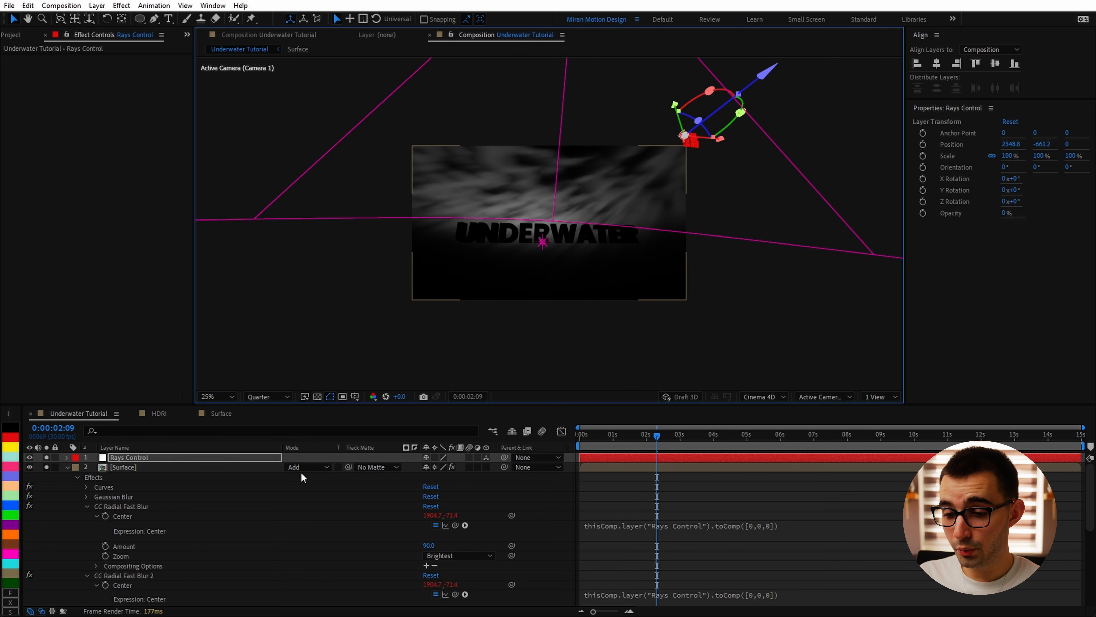
Place the Rays Control null at about 948.5, -15102.5, 9343.6, far behind and above the text, and check the rays up to 0:00:06:02.
key(p)
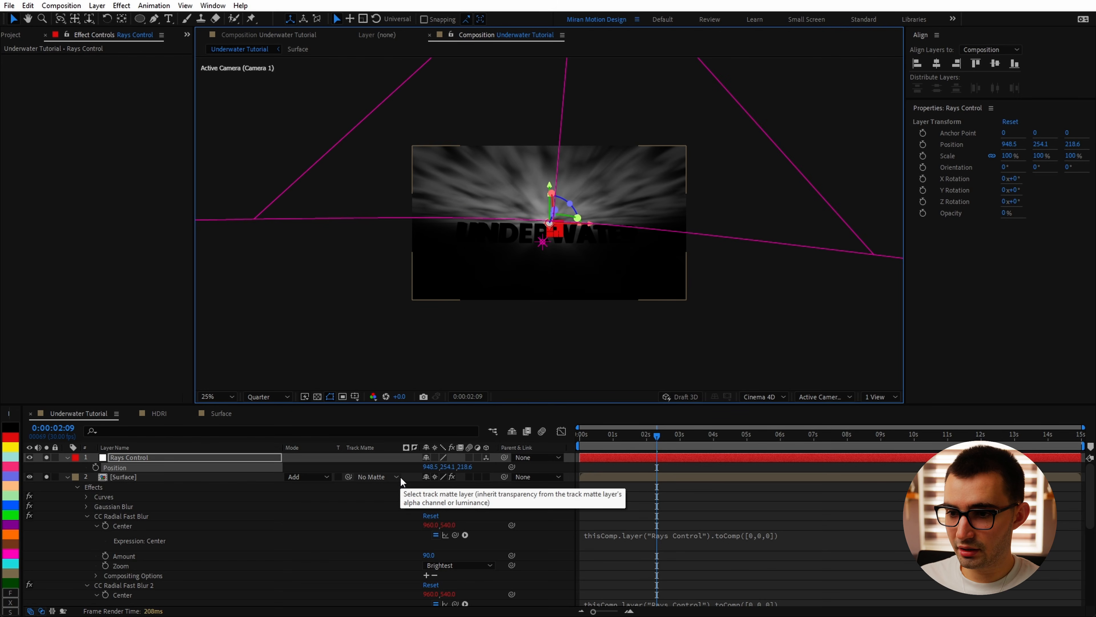
drag(465, 467, 748, 485)
key(ctrl+z)
key(ctrl+z)
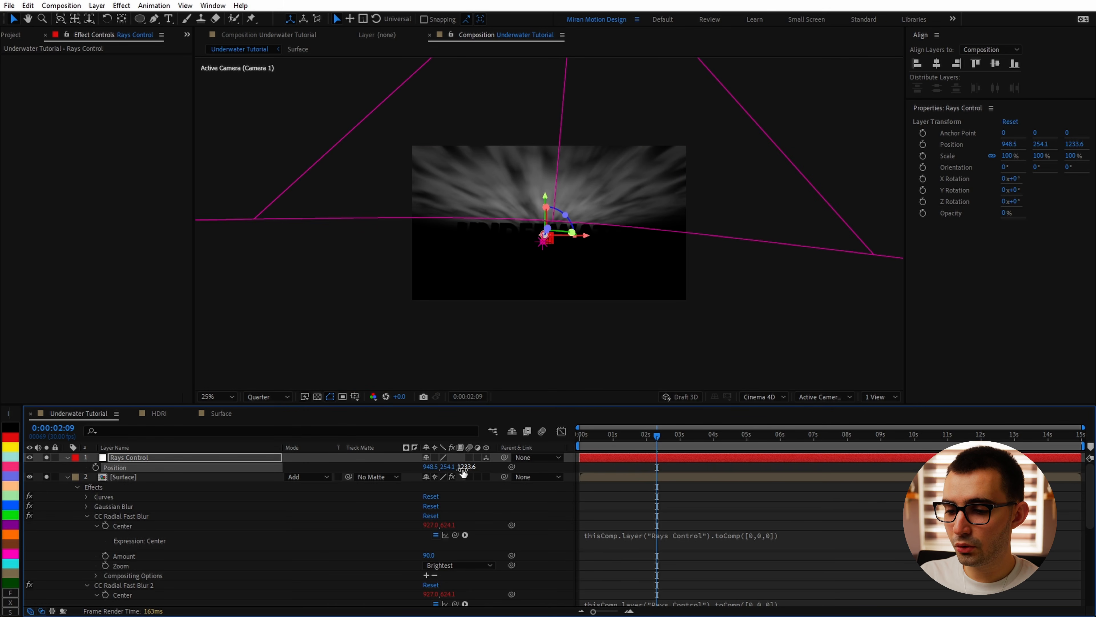
drag(465, 467, 755, 496)
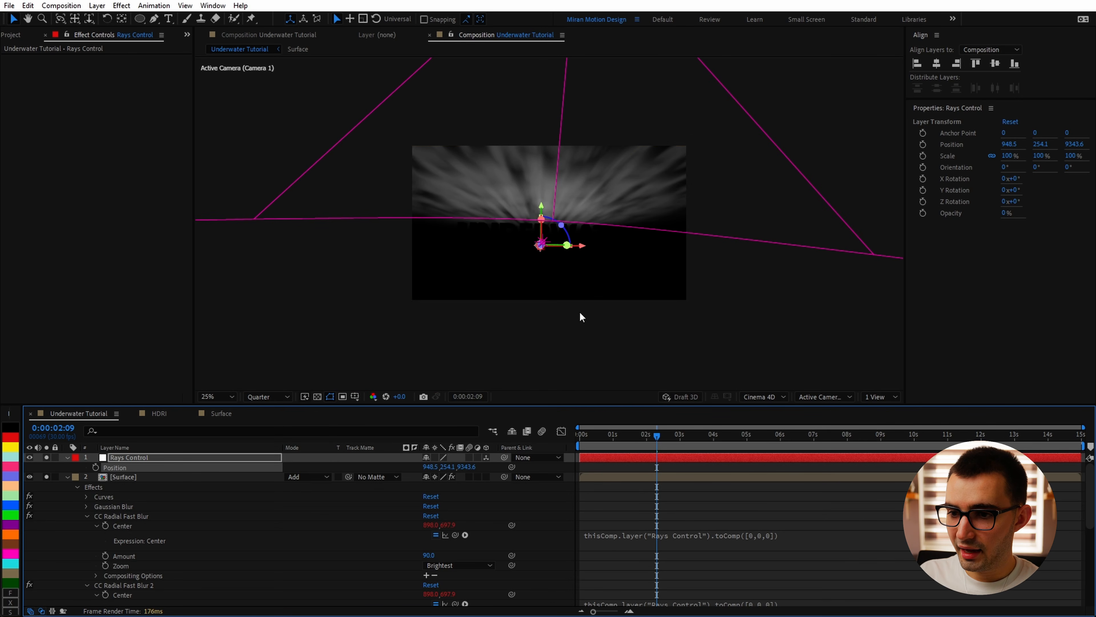
drag(543, 203, 543, 40)
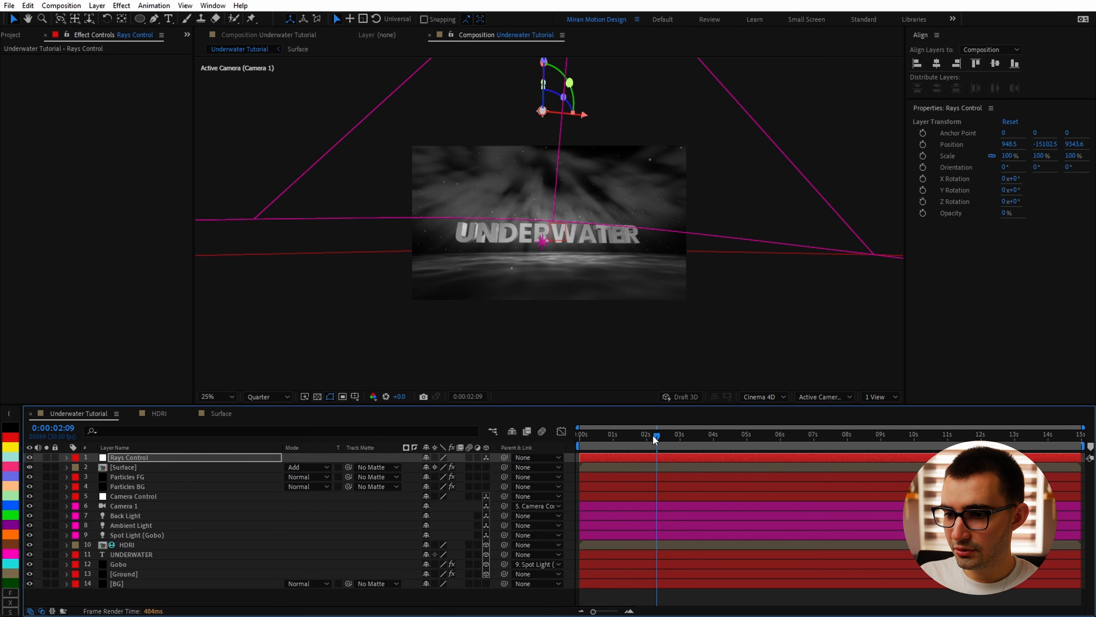
drag(657, 435, 784, 439)
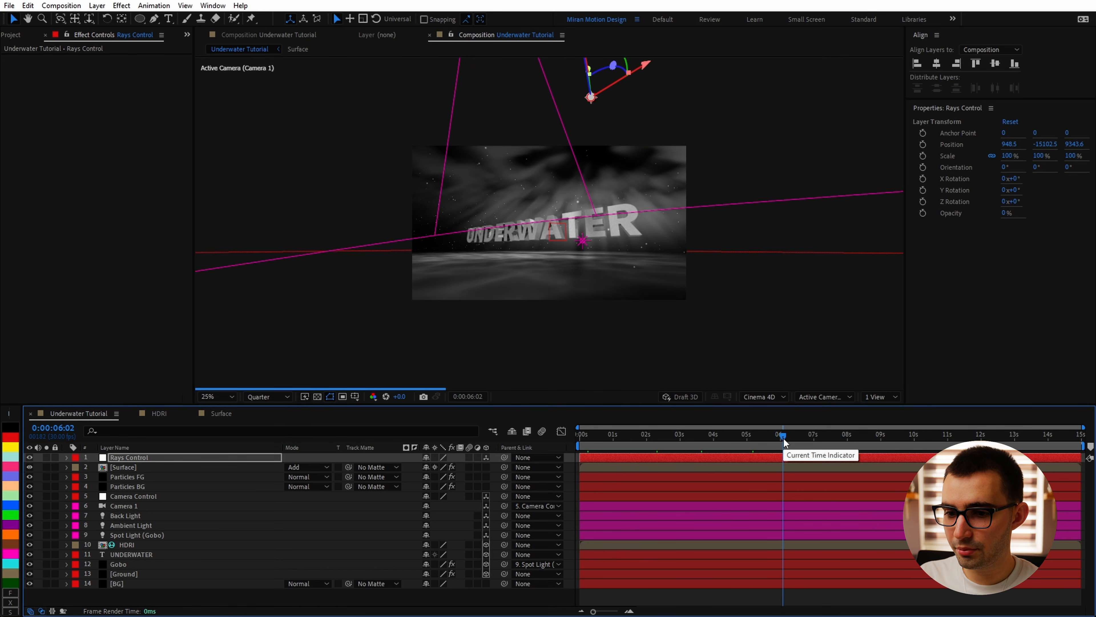
Duplicate the Surface layer, remove all effects from the copy, and place it between the Ground and BG layers.
click(125, 468)
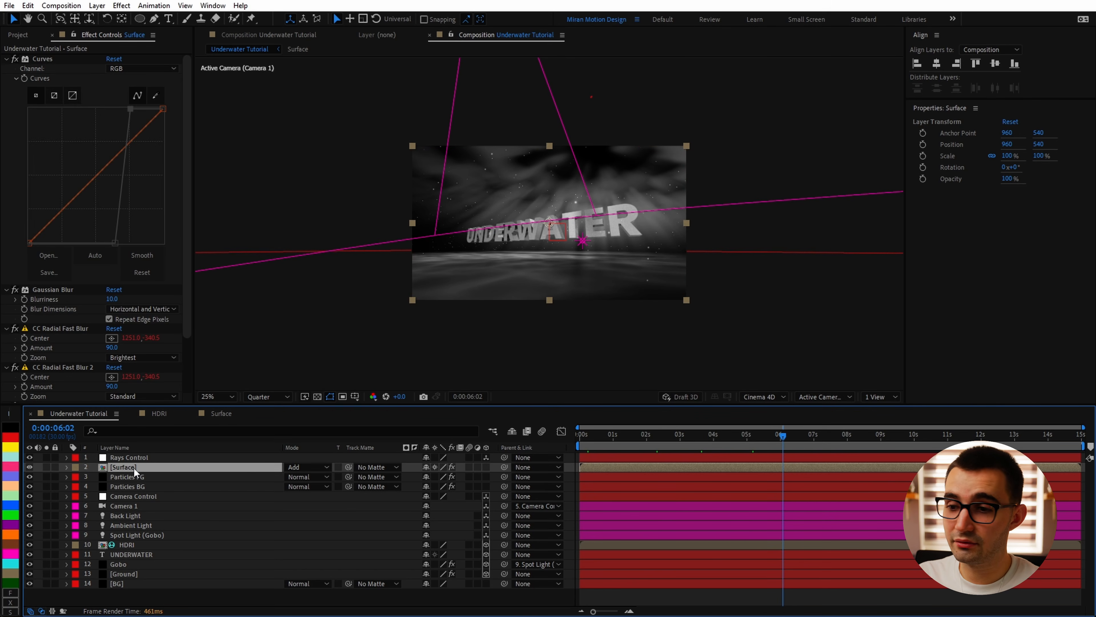
key(ctrl+d)
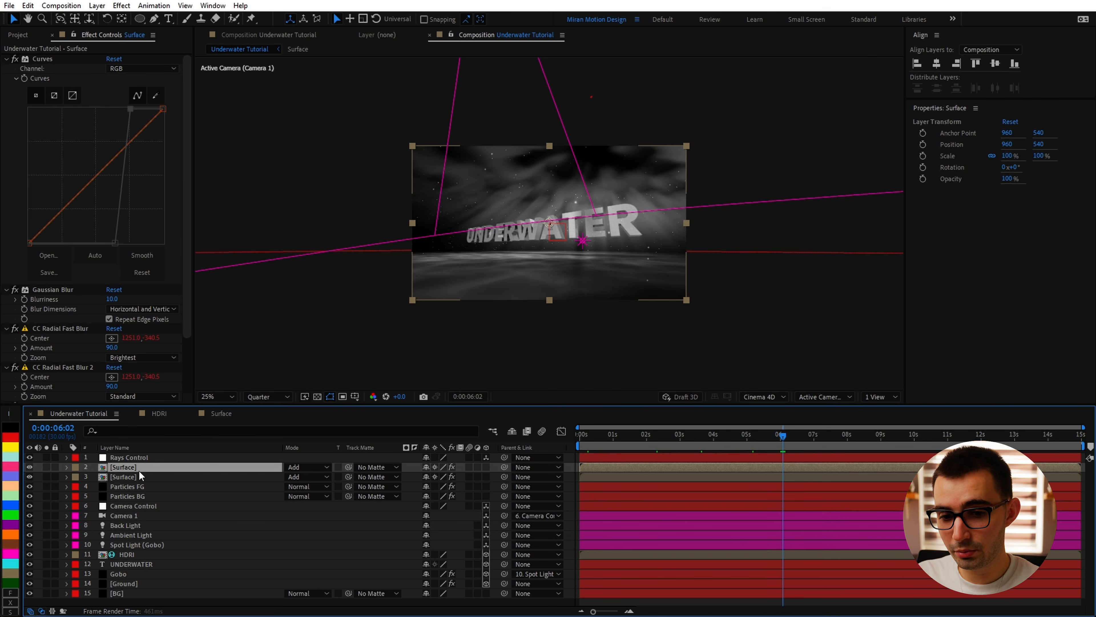
key(ctrl+shift+e)
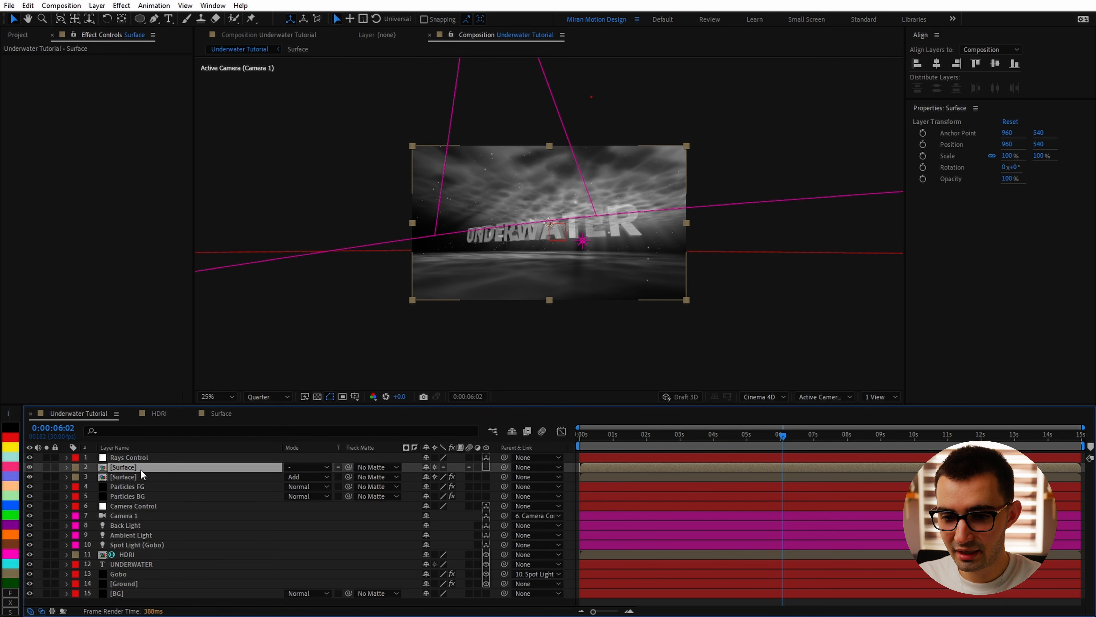
drag(140, 469, 150, 587)
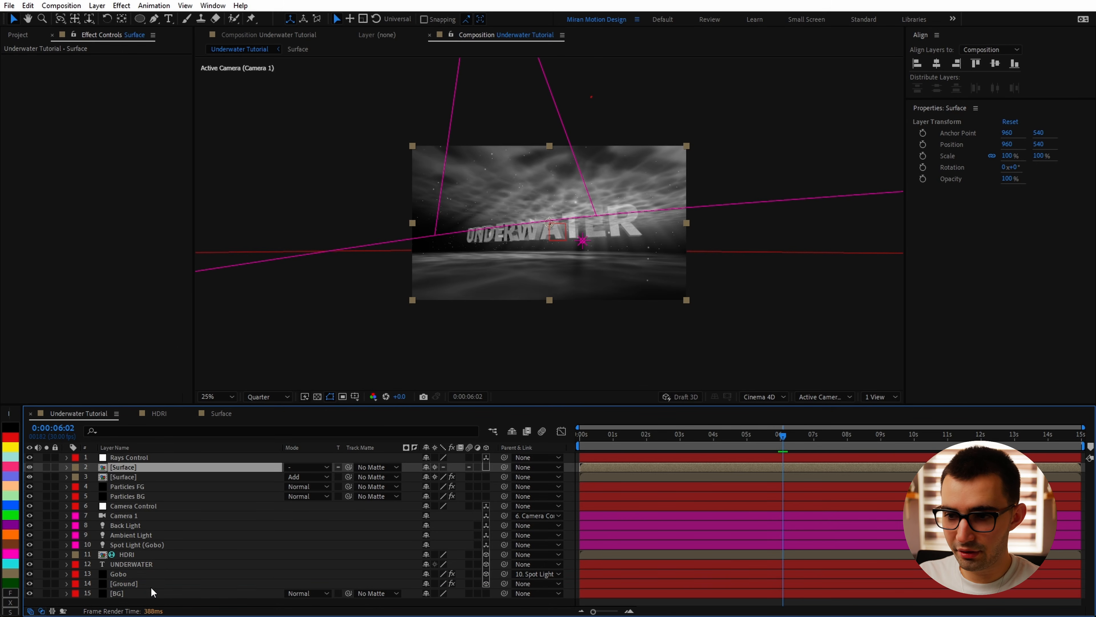
click(222, 398)
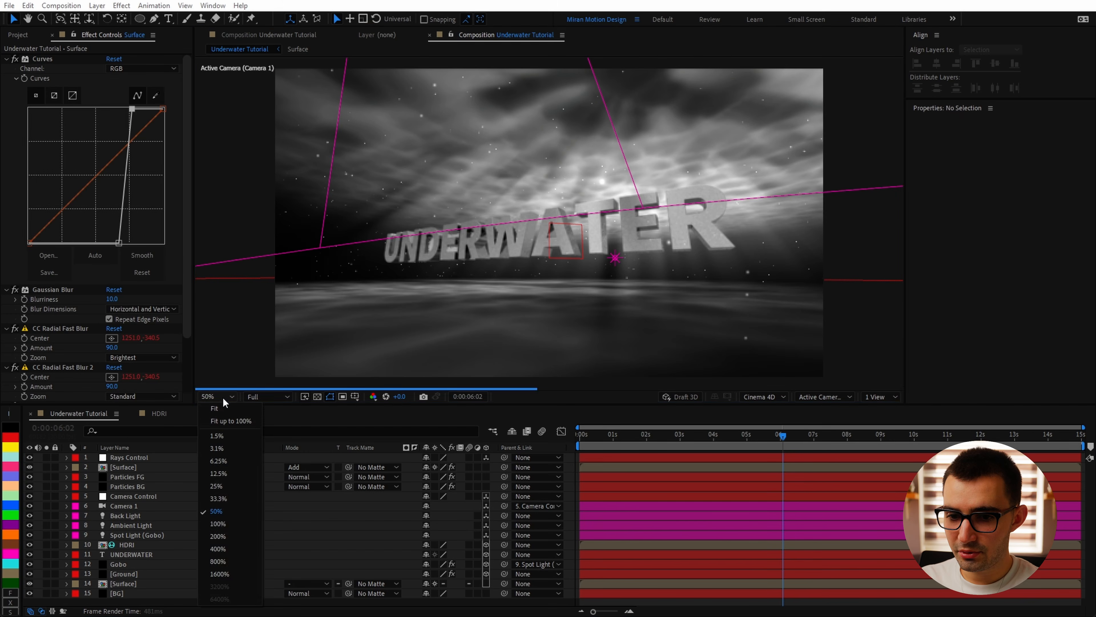
click(232, 421)
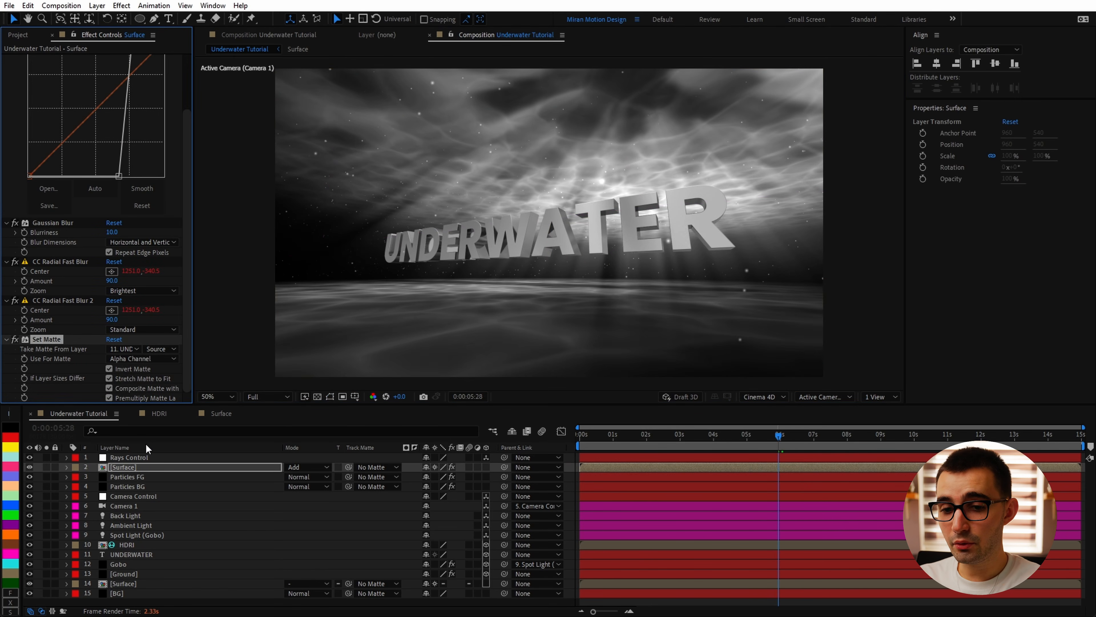
Rename the Surface layer that carries the radial blurs as Surface Light Rays.
key(Return)
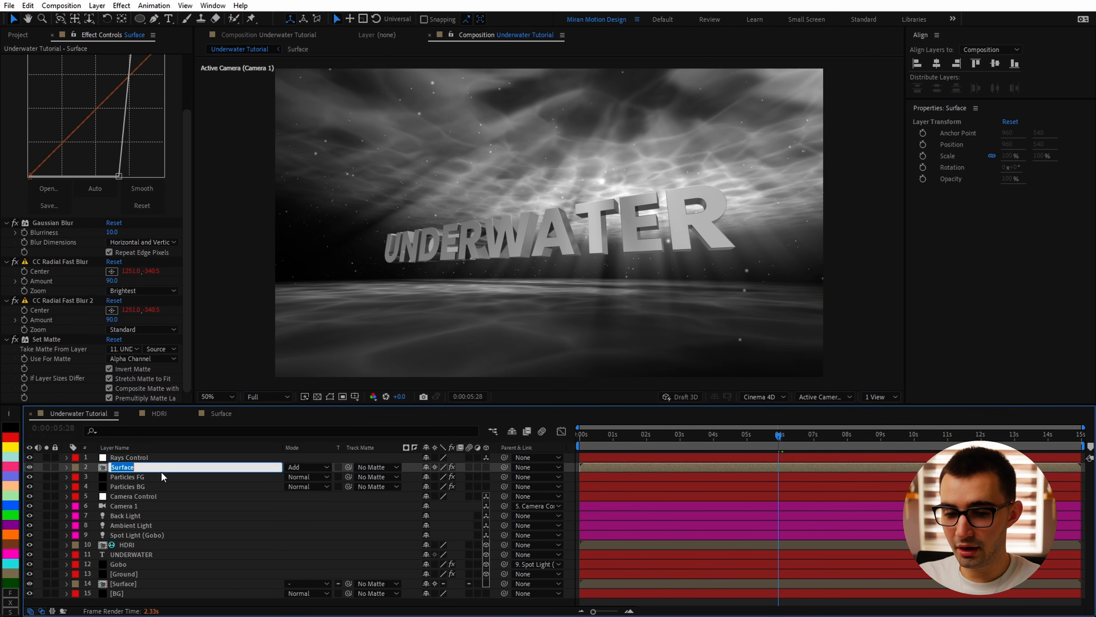
text(Surface Light Raysw)
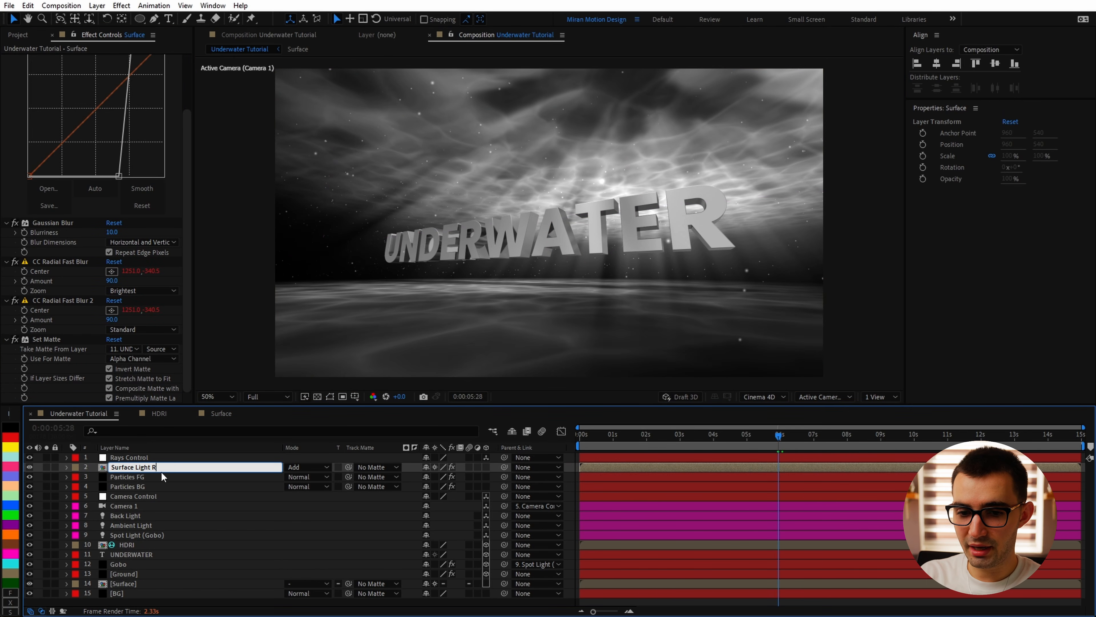
key(Return)
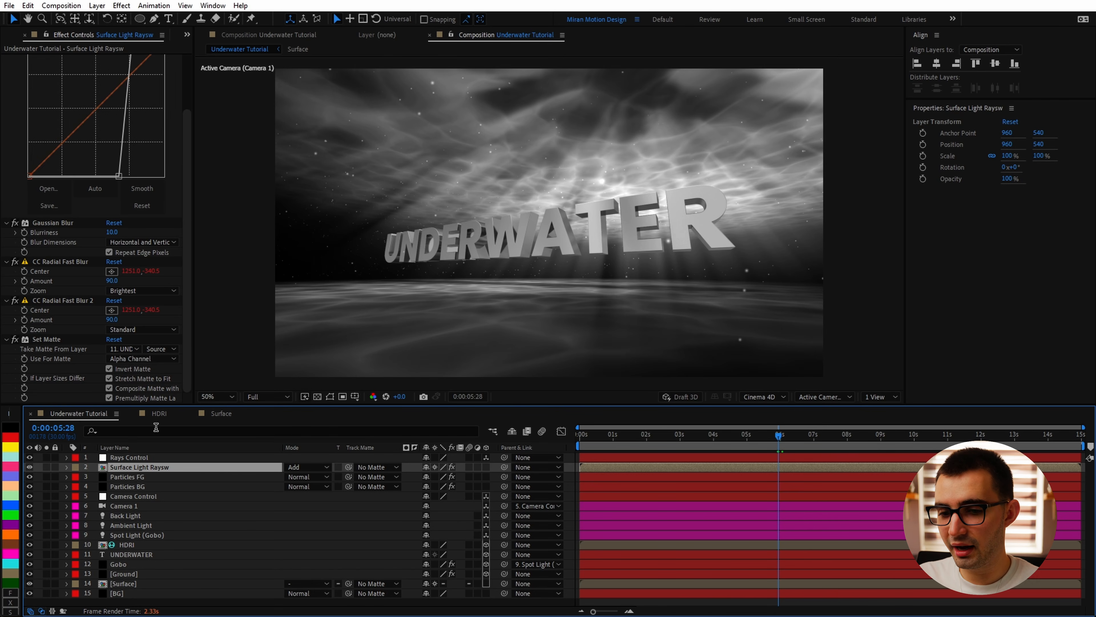
key(Return)
key(Right)
key(BackSpace)
key(Return)
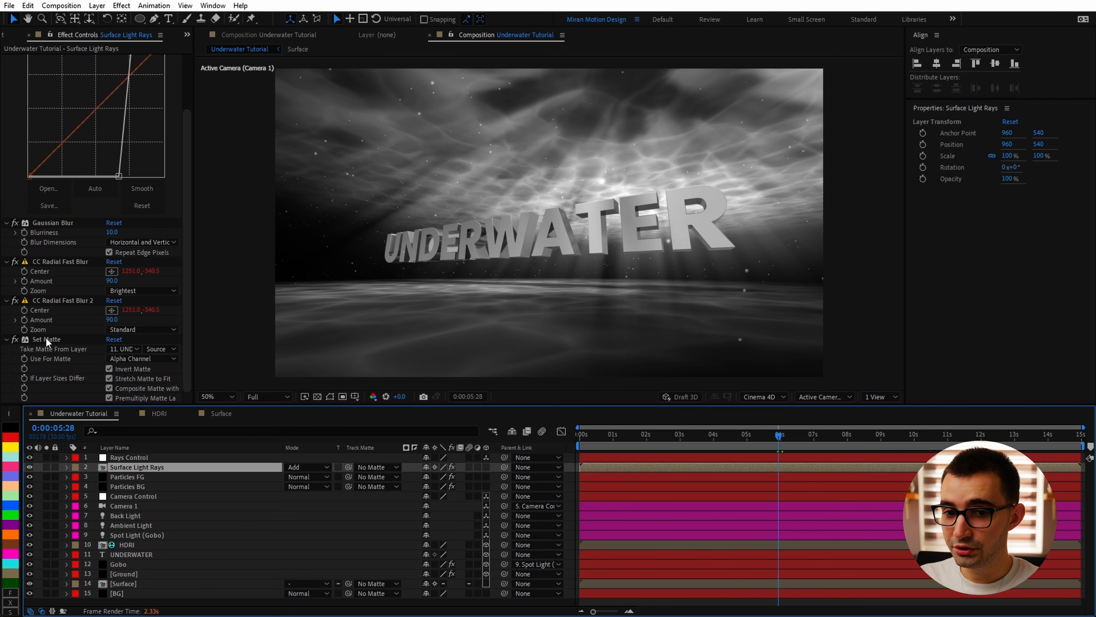
Move the Set Matte effect above Curves on Surface Light Rays, and solo the layer to inspect its effect stack.
scroll(67, 58, up, 5)
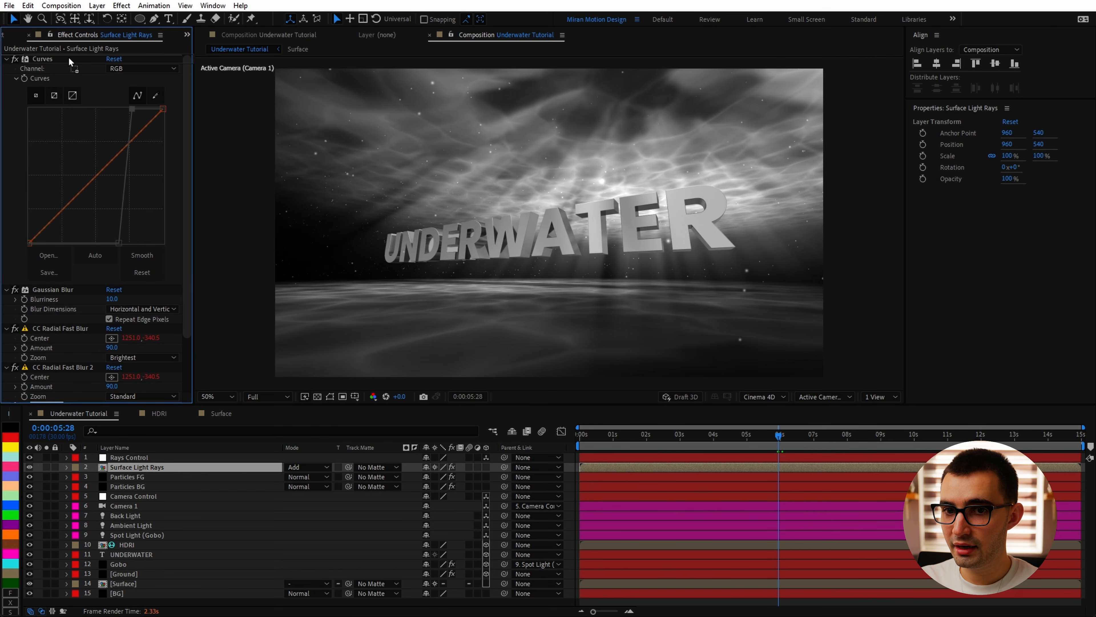
drag(68, 57, 68, 57)
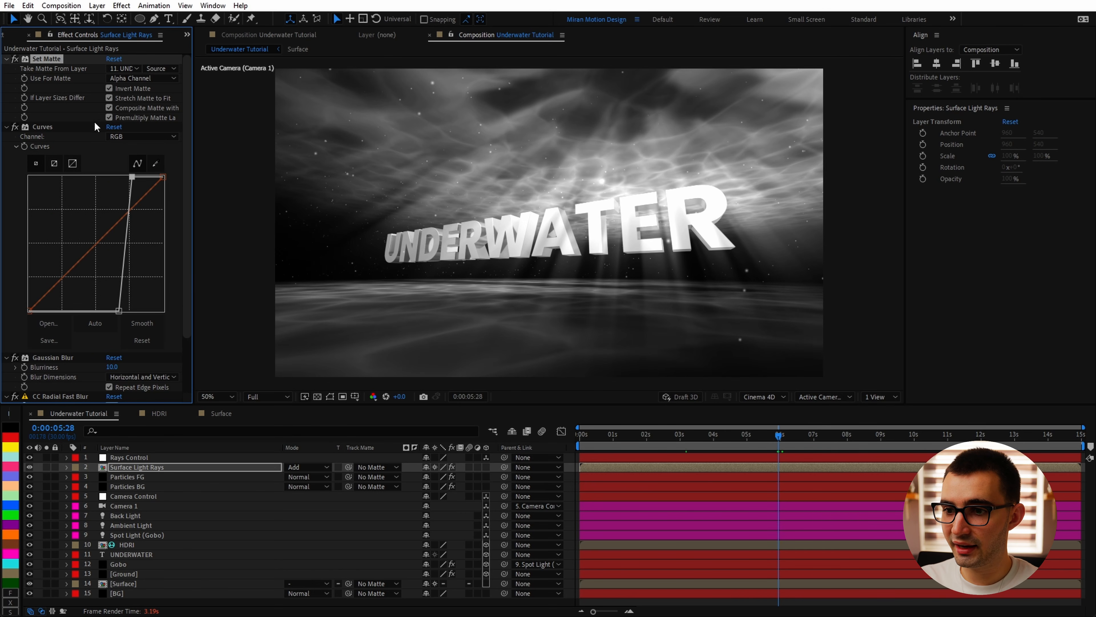
click(47, 466)
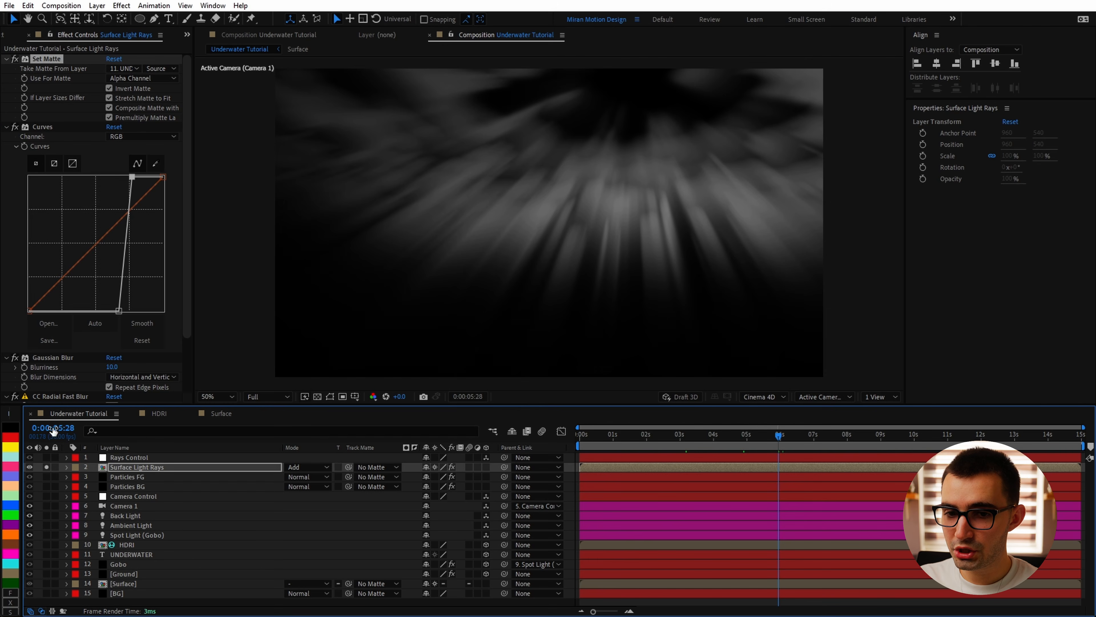
scroll(12, 133, down, 3)
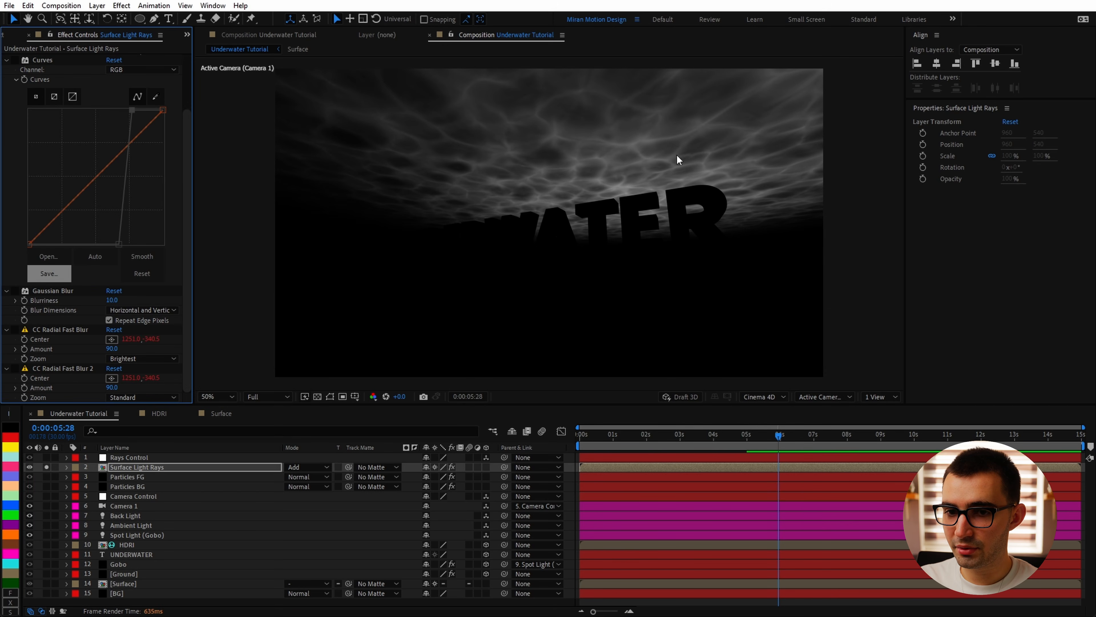
scroll(35, 110, up, 3)
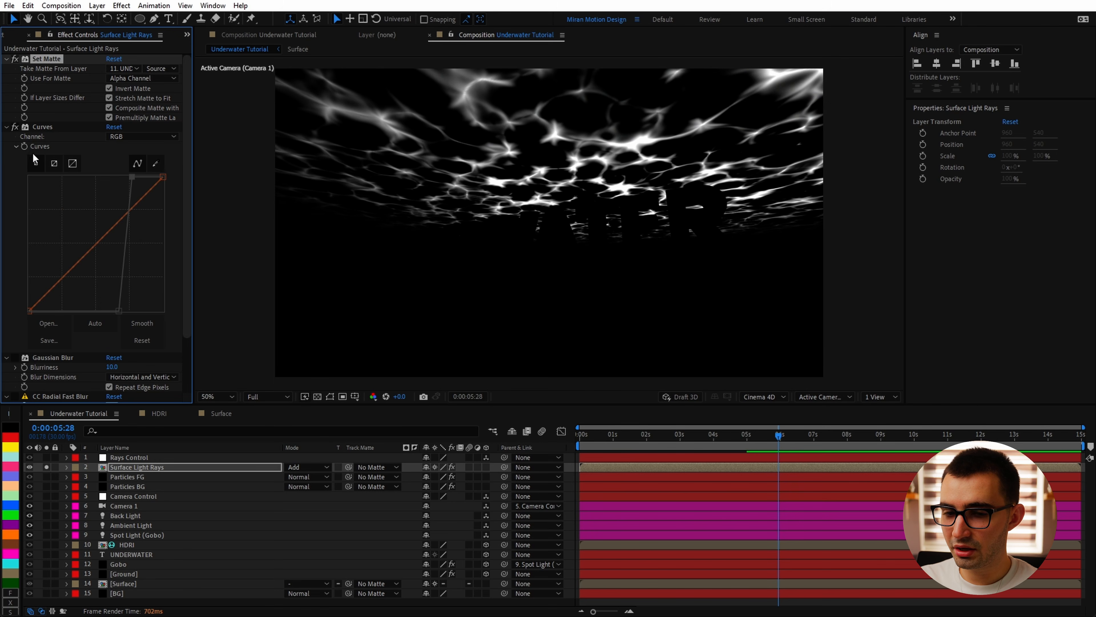
scroll(31, 225, down, 3)
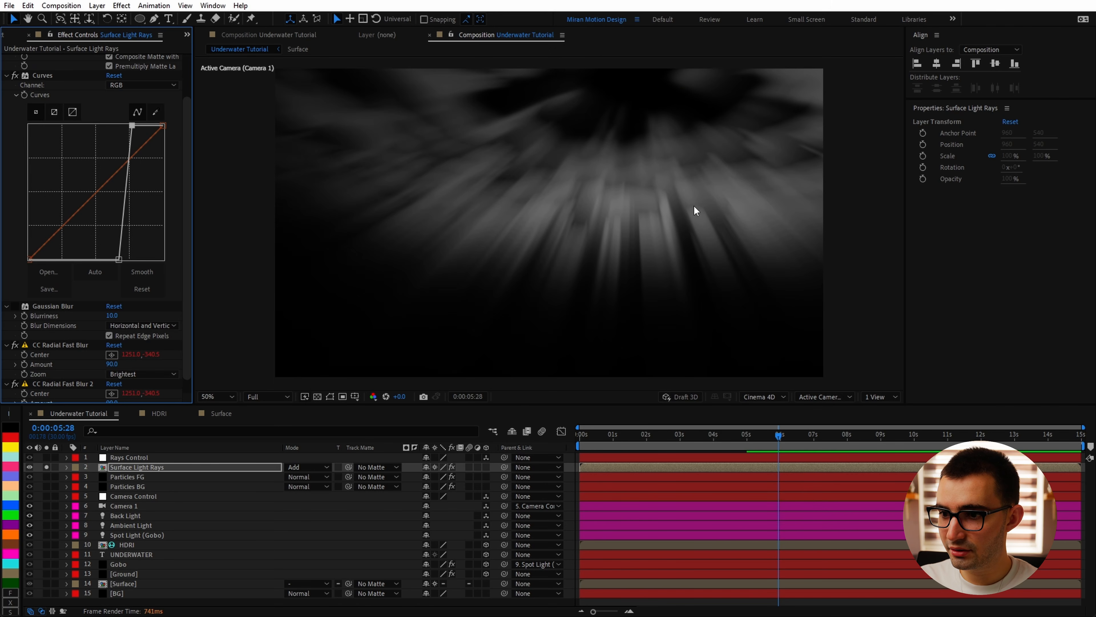
Enable Gaussian Blur on the Surface Light Rays layer and set the UNDERWATER text fill to light grey D5D5D5.
click(15, 305)
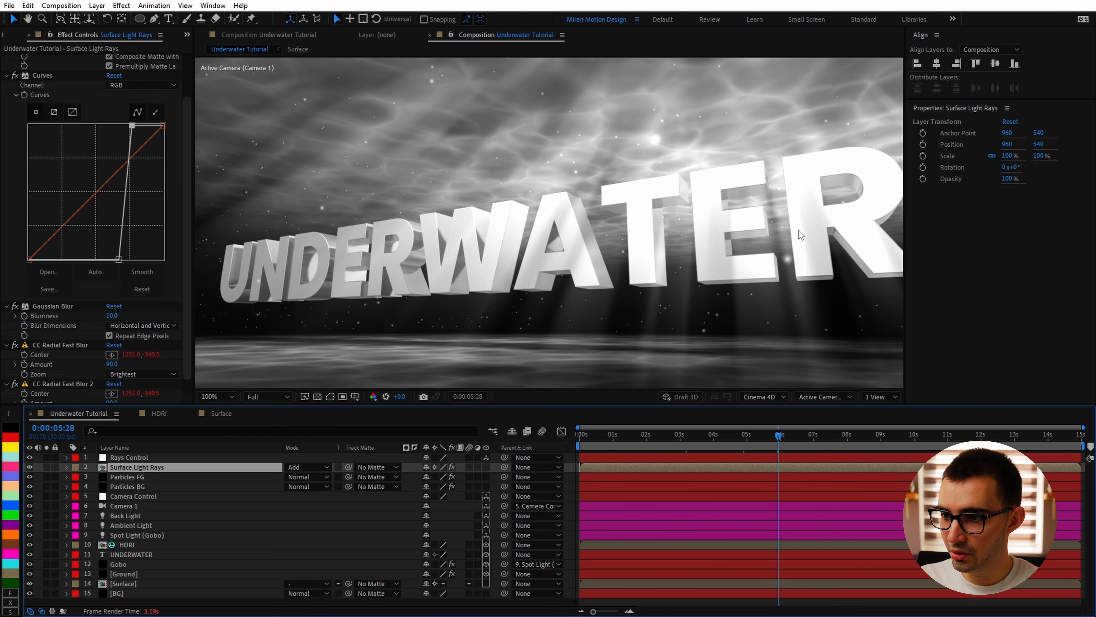
click(137, 554)
click(949, 309)
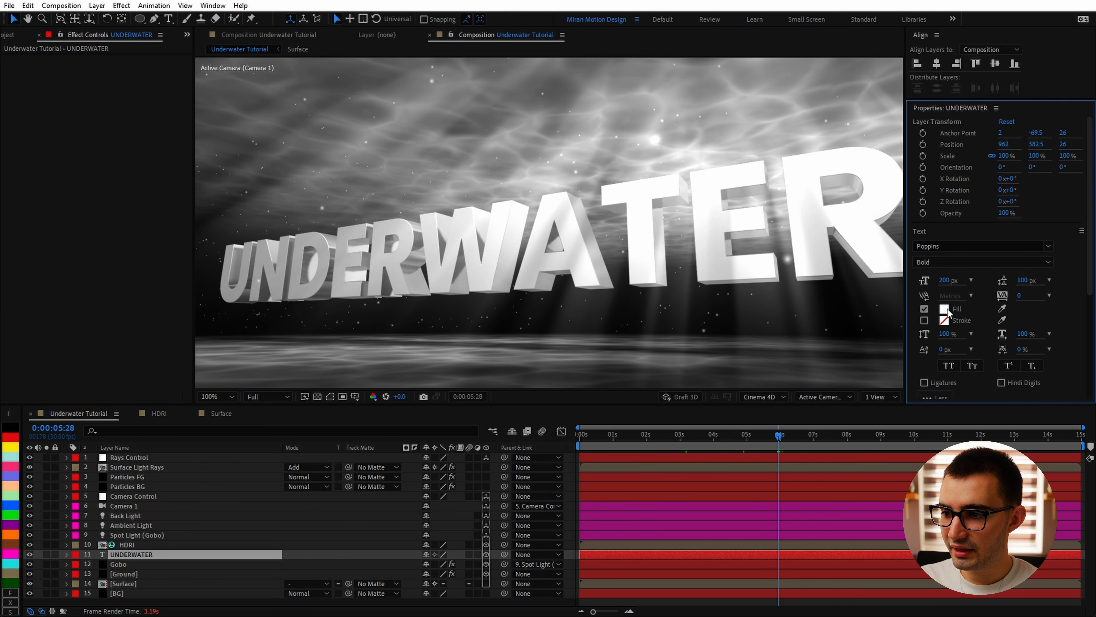
drag(686, 251, 676, 264)
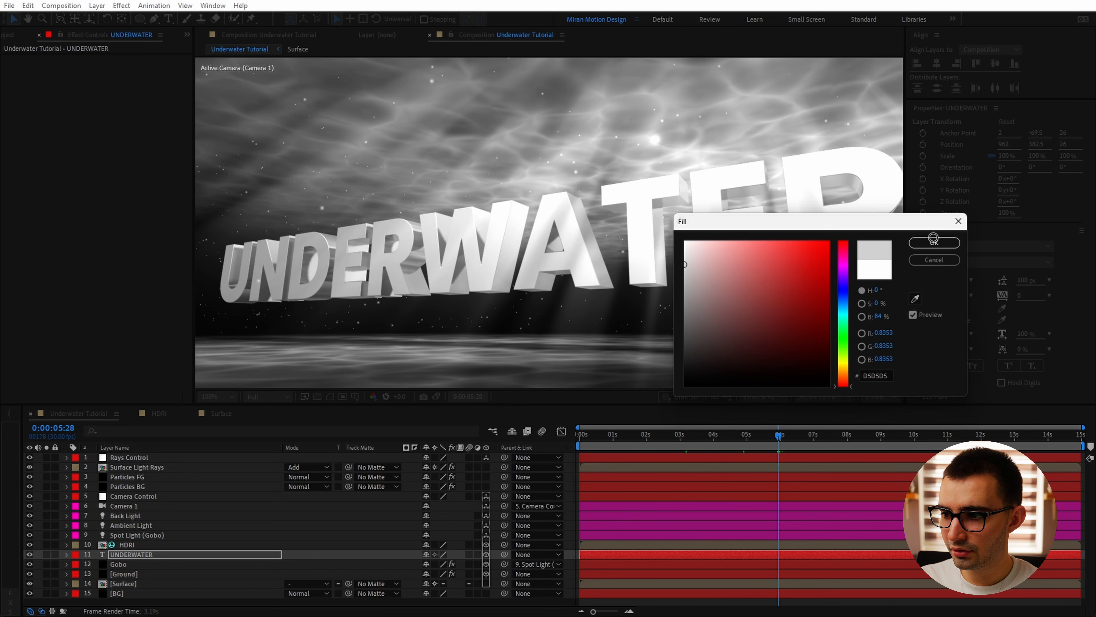
click(933, 242)
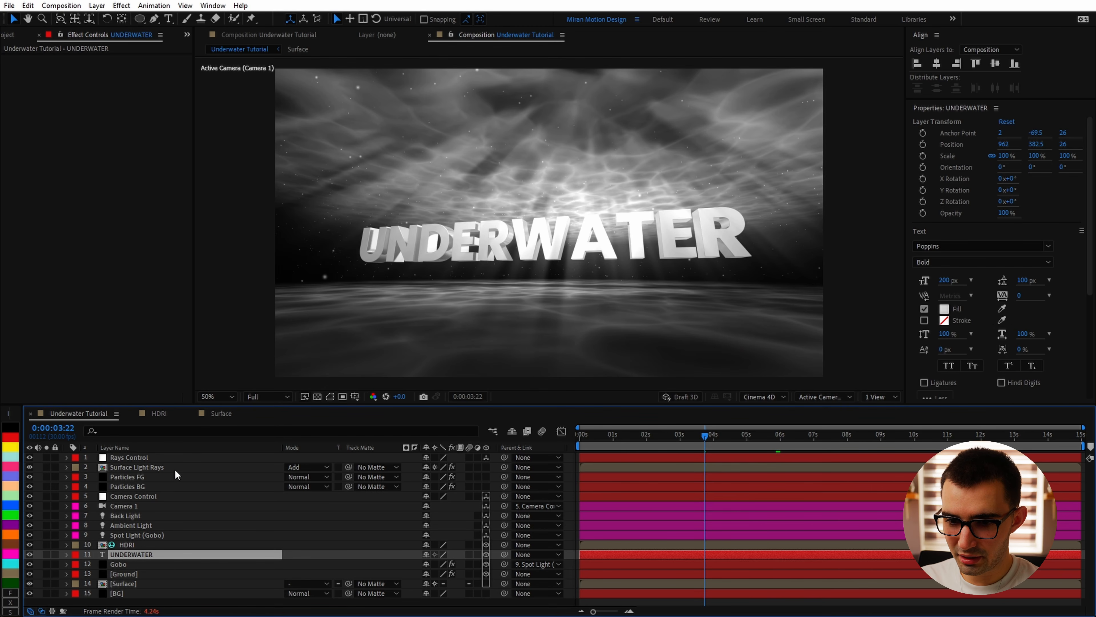
Set the Surface Light Rays layer's opacity to 75%.
click(176, 469)
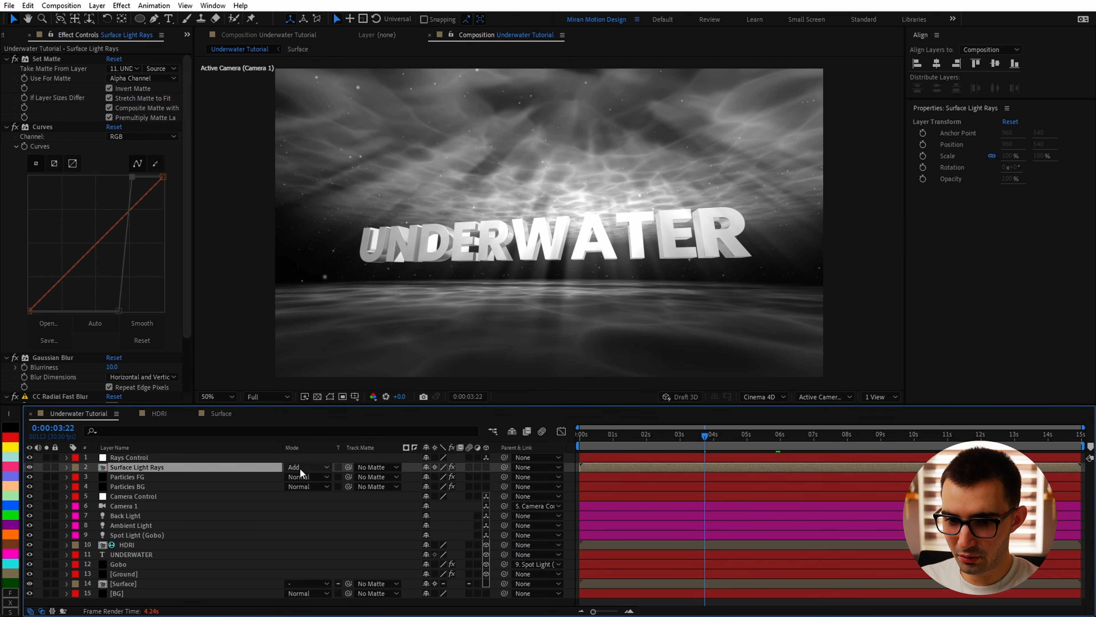
key(t)
click(427, 477)
text(75)
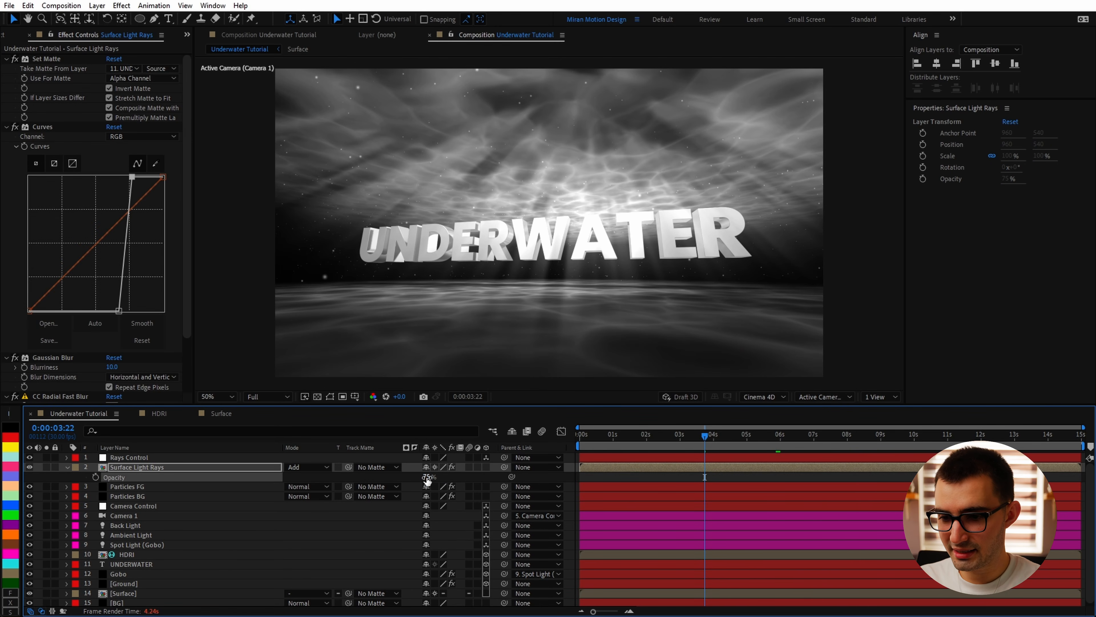
key(Return)
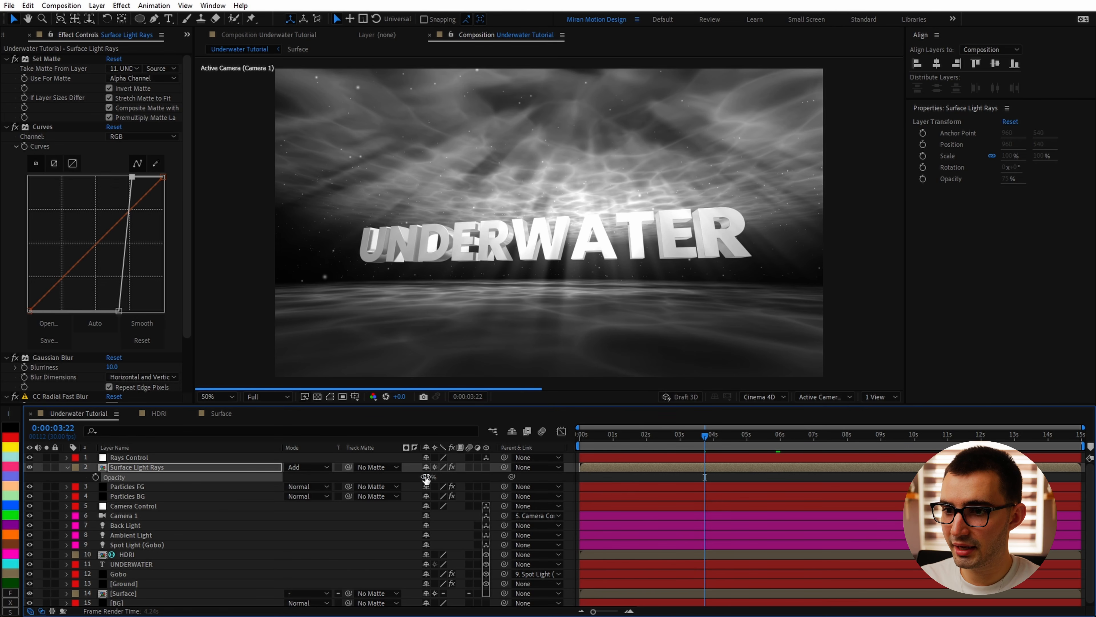
key(t)
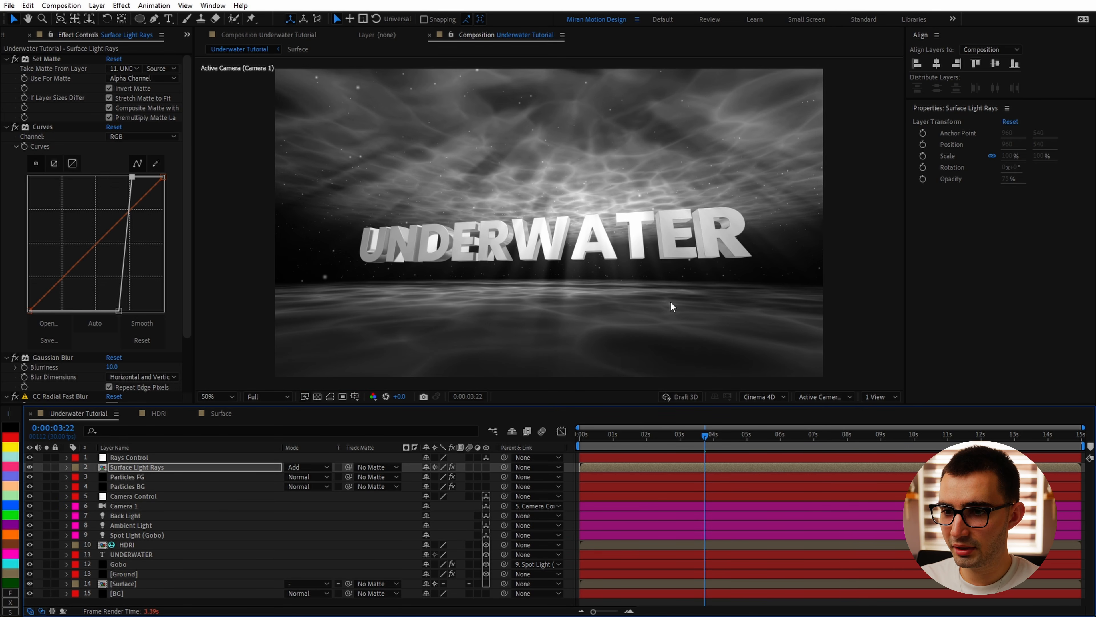
scroll(573, 284, up, 2)
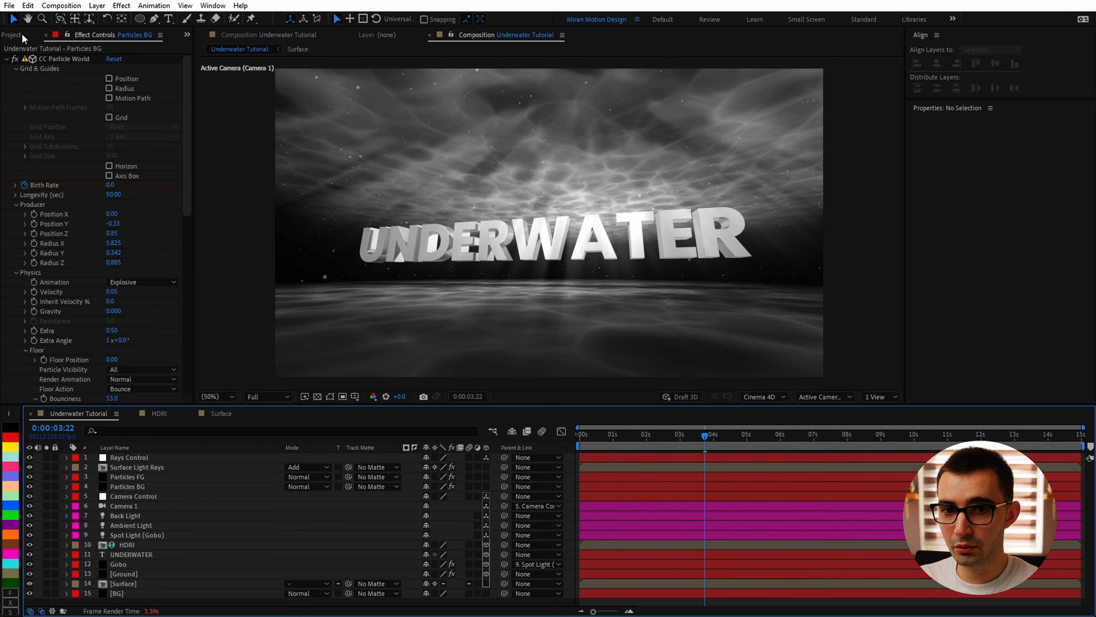
Create a new composition from the Underwater Tutorial comp and rename it Underwater Tutorial Composite.
drag(36, 247, 35, 398)
click(111, 300)
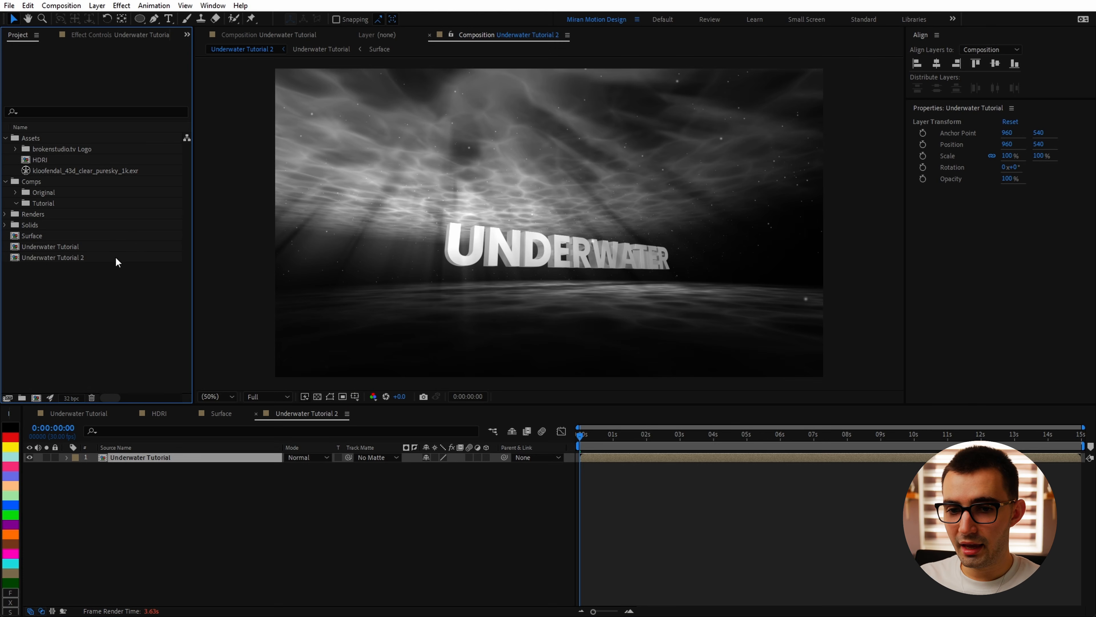
click(115, 257)
key(Return)
click(123, 255)
key(BackSpace)
text(Composite)
key(Return)
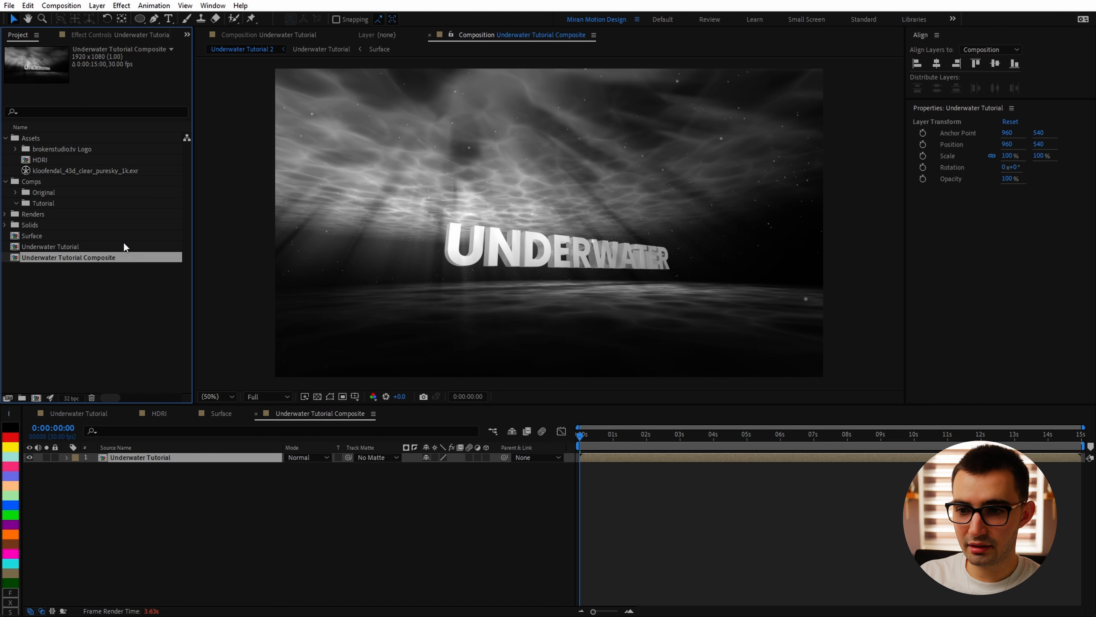
Add an adjustment layer named Fisheye above the nested Underwater Tutorial layer.
click(97, 5)
mouse_move(114, 19)
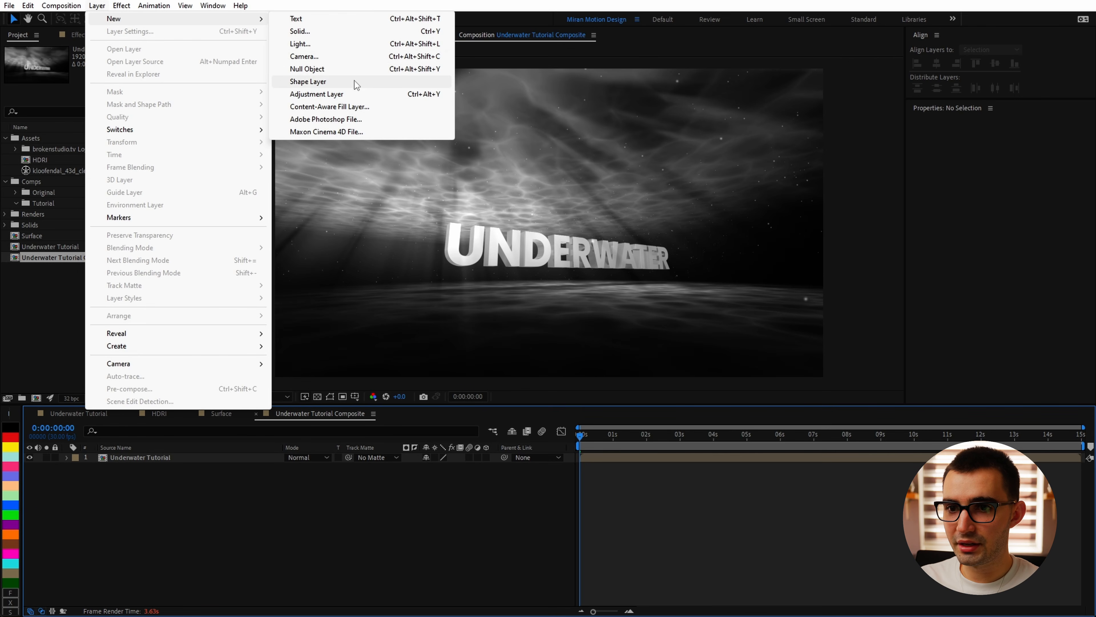
click(328, 96)
key(Return)
text(Fisheyer)
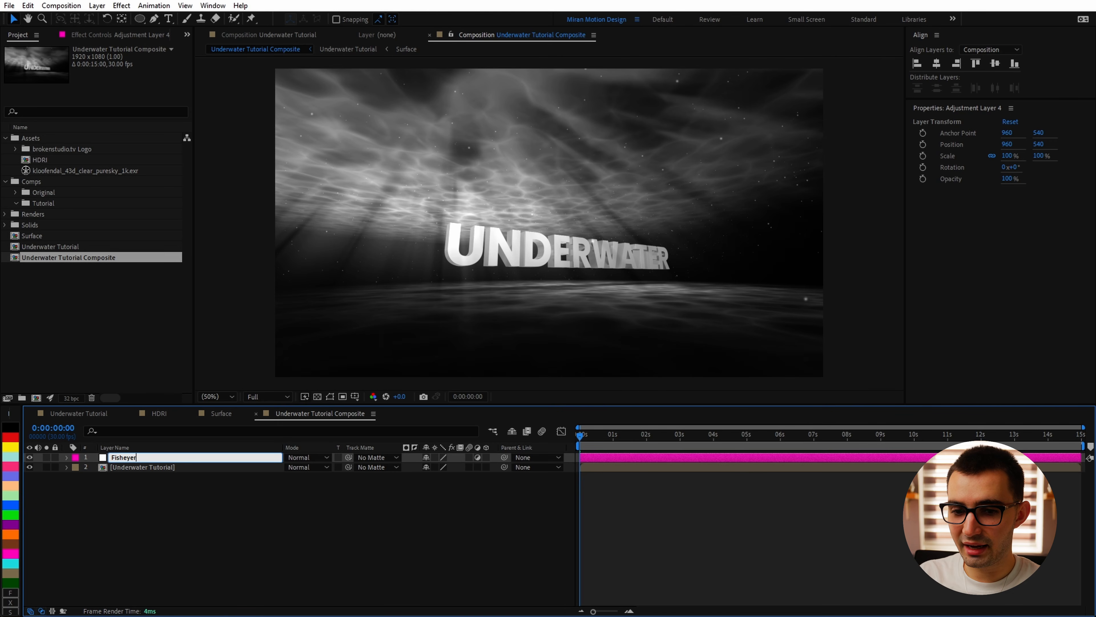
key(Return)
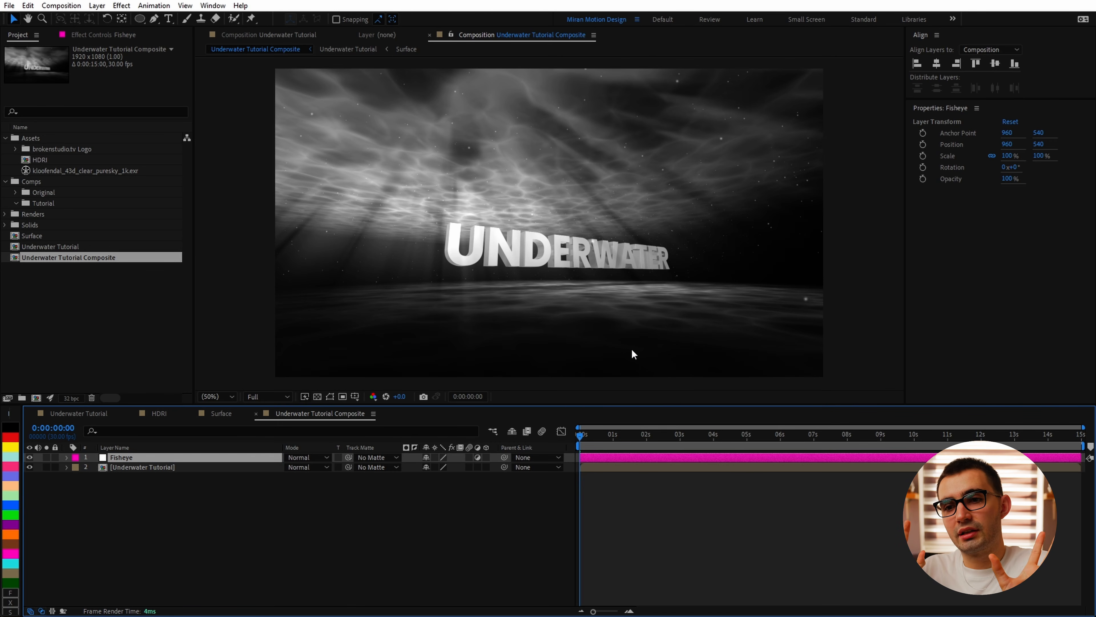
Review the Camera 1 layer and the shot at 0:00:00:27 in the Underwater Tutorial comp, and return to the composite.
click(79, 413)
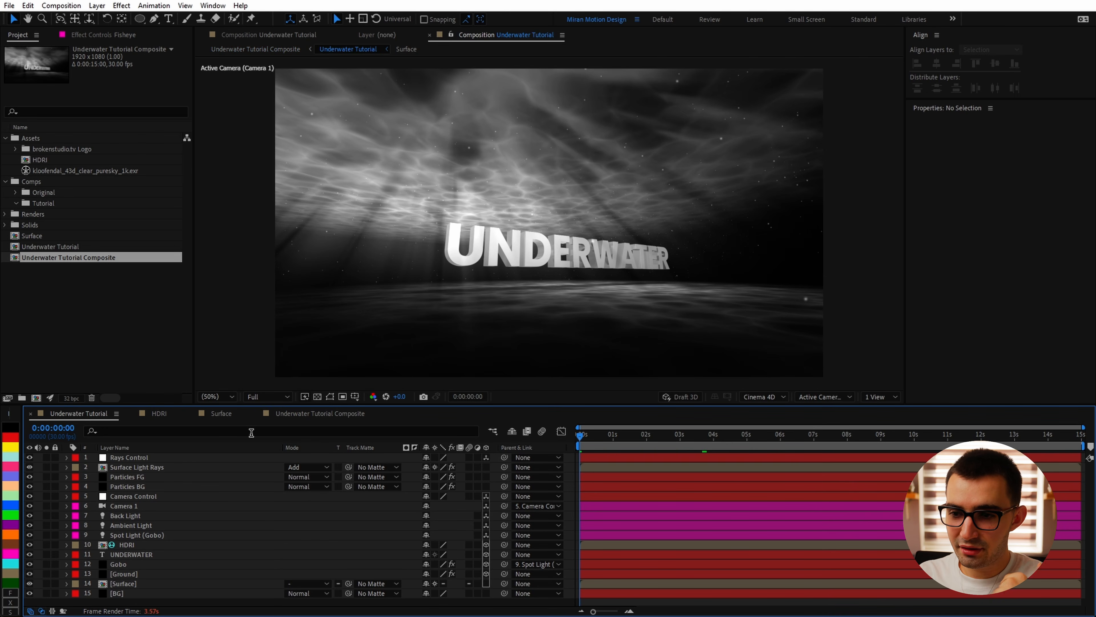
click(169, 468)
click(215, 504)
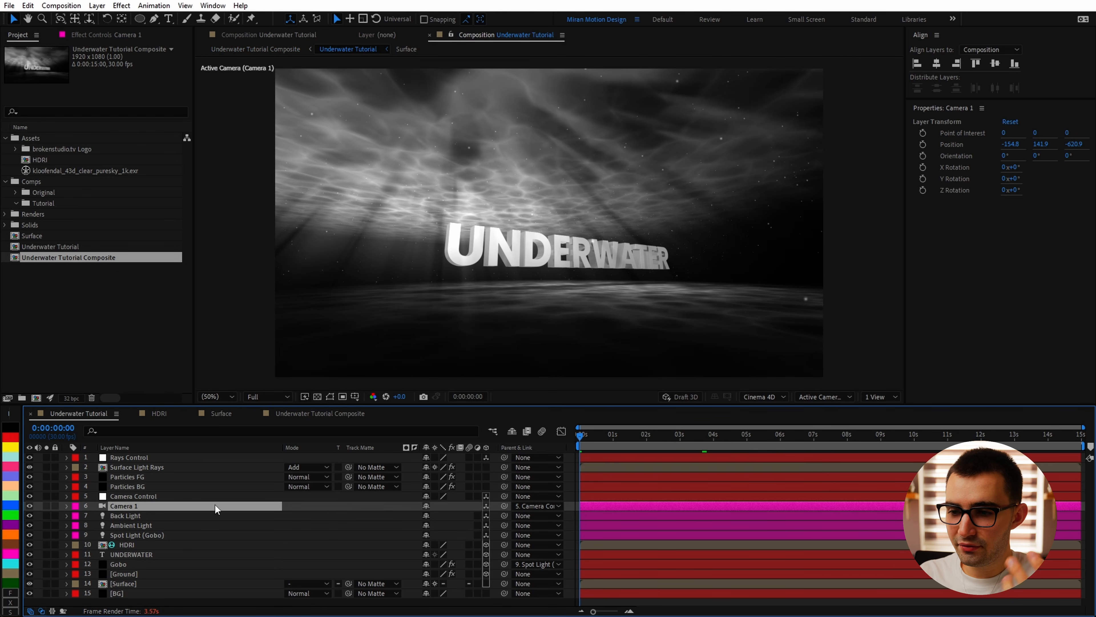
click(611, 435)
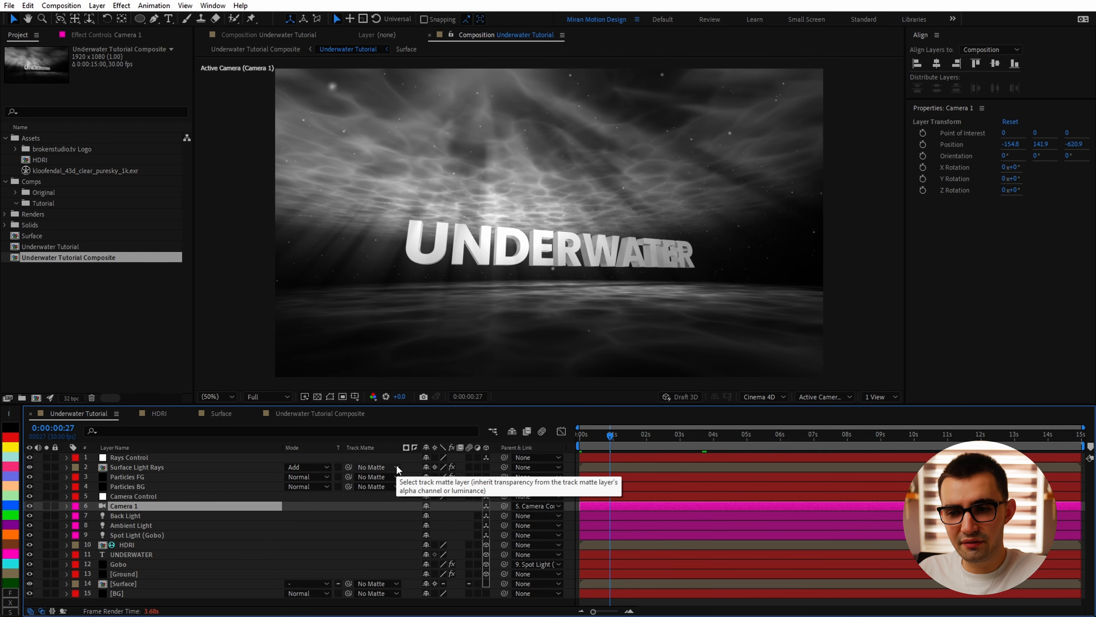
click(312, 414)
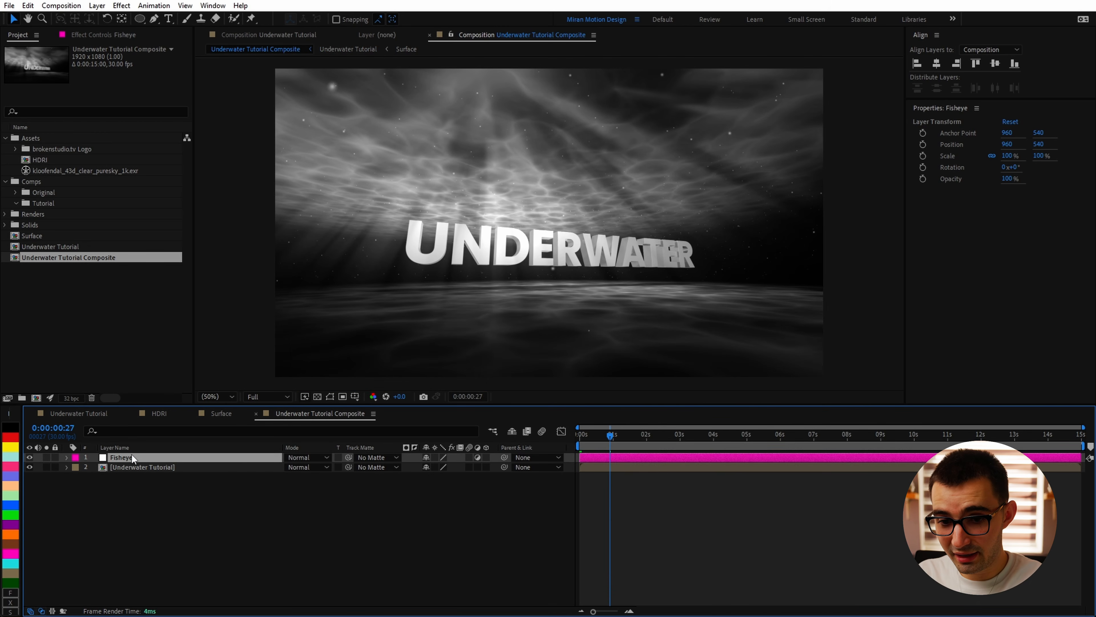
Apply the Bezier Warp effect to the Fisheye layer and show the layer controls in the preview.
key(ctrl+space)
text(bezi)
key(Return)
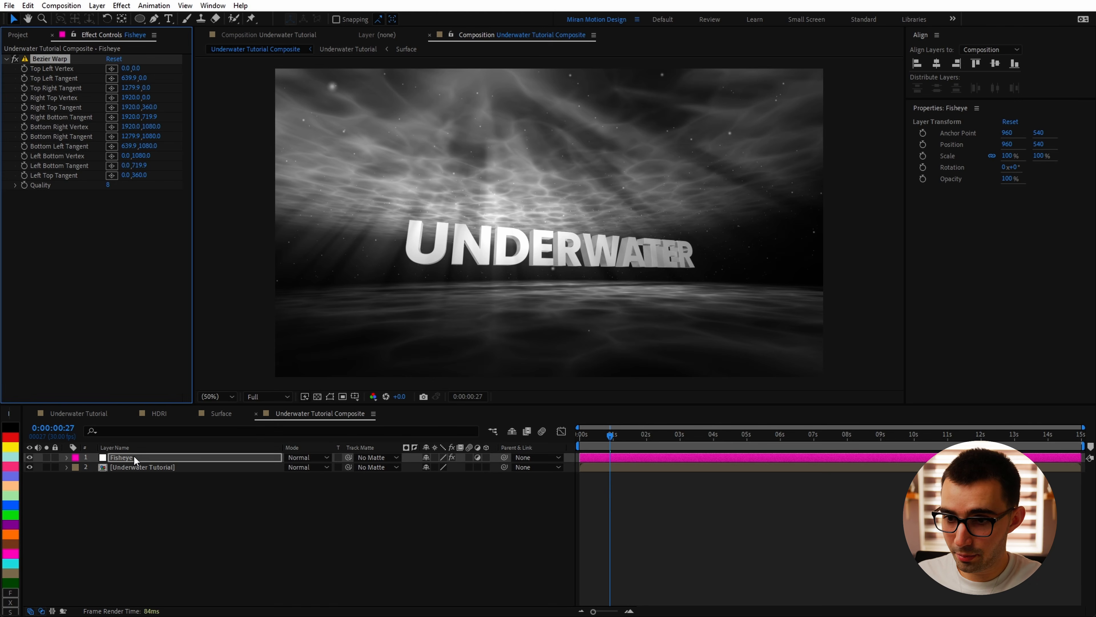
key(ctrl+shift+h)
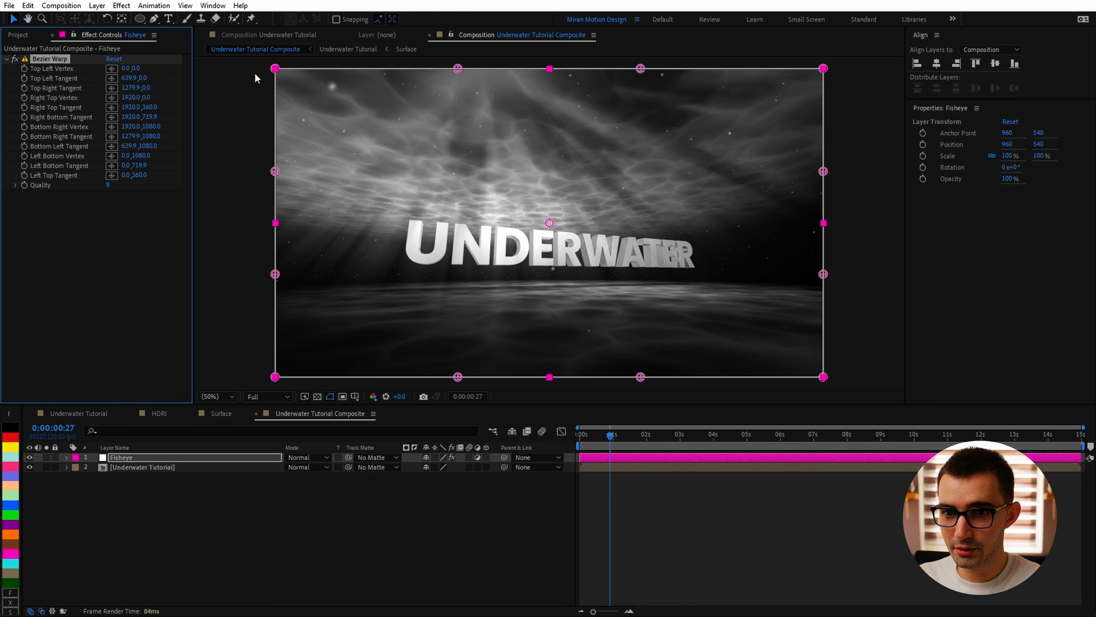
Set the Y value of Bezier Warp's Top Left Vertex and Right Top Vertex to 60.
click(137, 68)
text(6)
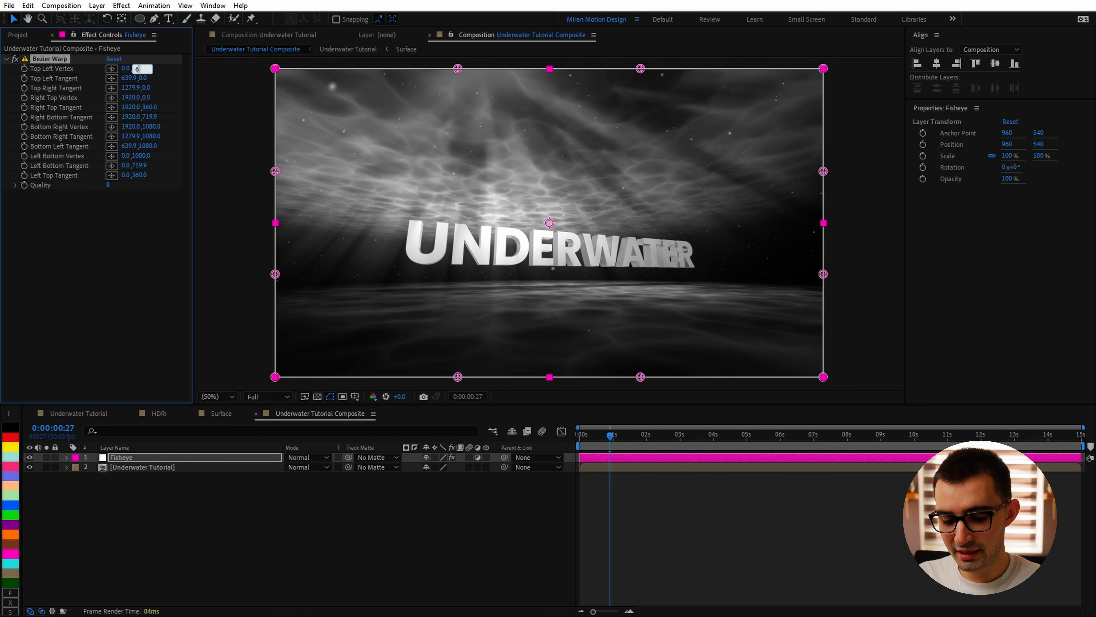
text(0)
click(153, 230)
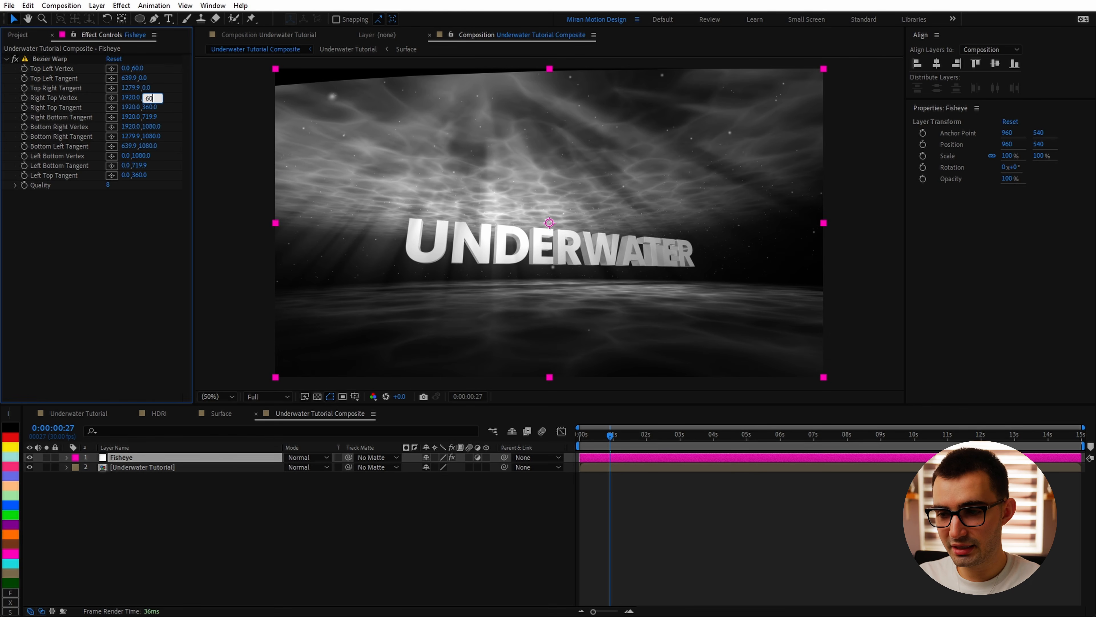
text(60)
key(Return)
Set the Y value of Bezier Warp's Bottom Right Vertex and Left Bottom Vertex to 1020, and its Quality to 10.
click(152, 127)
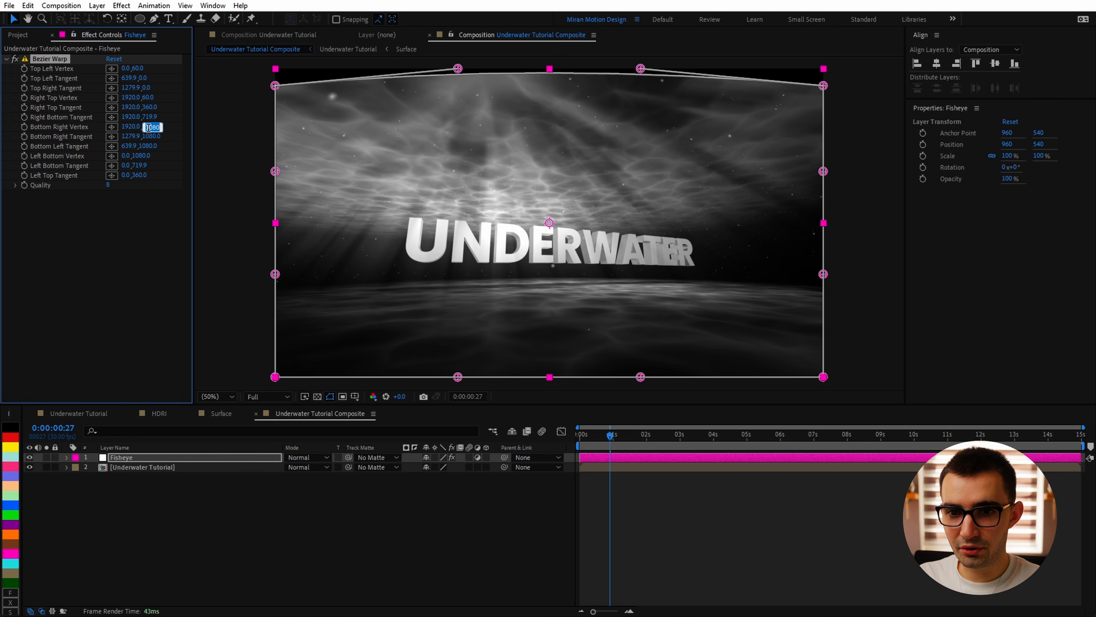
click(160, 126)
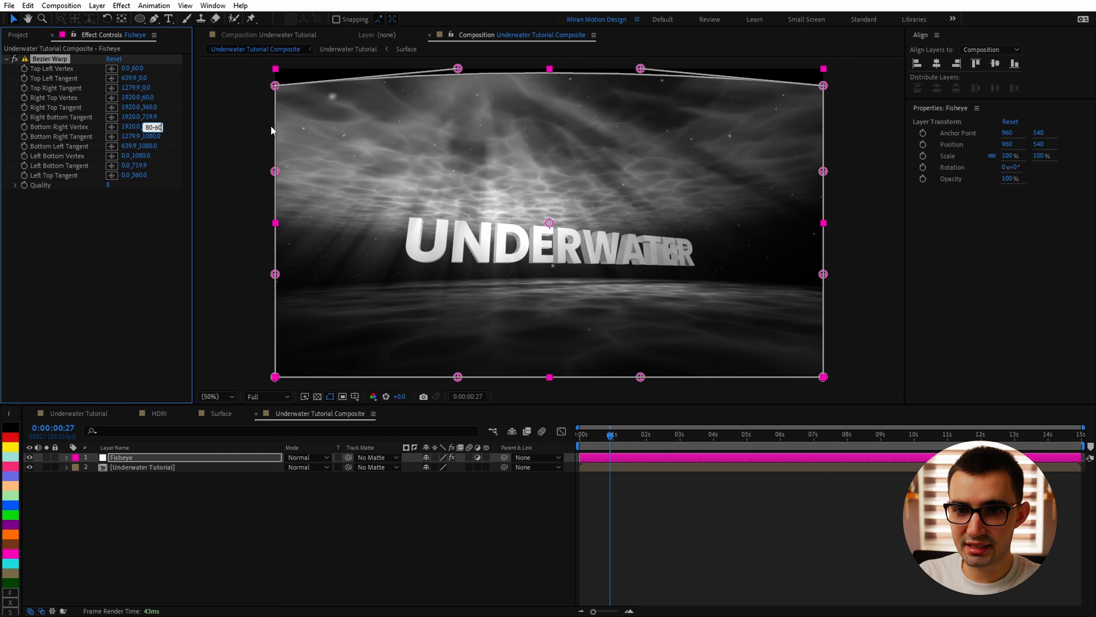
text(-60)
key(Return)
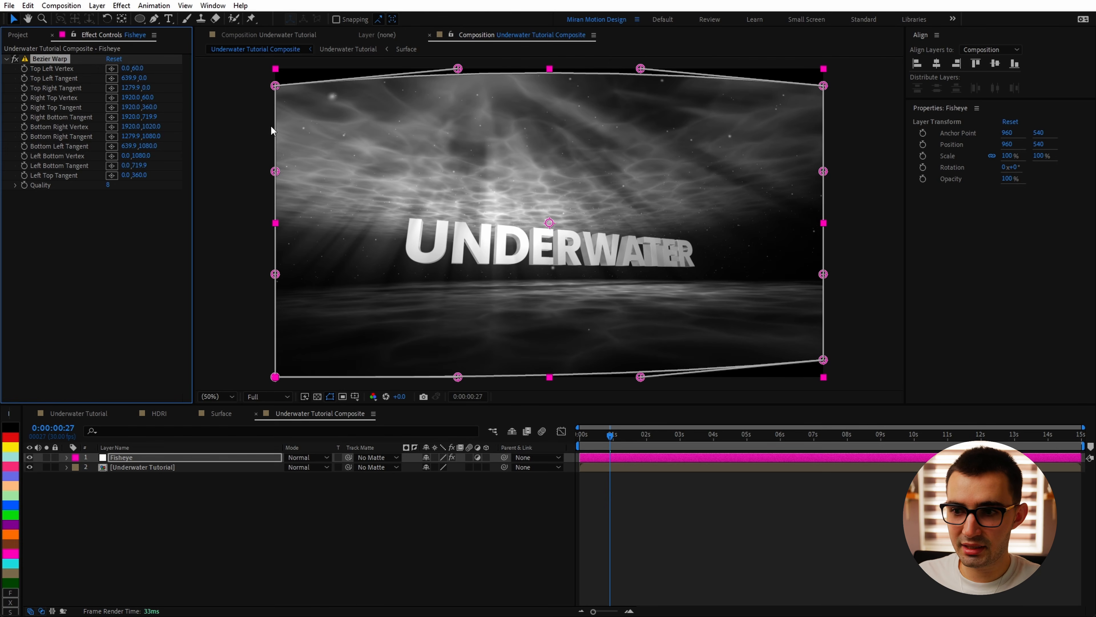
click(141, 156)
text(-60)
key(Return)
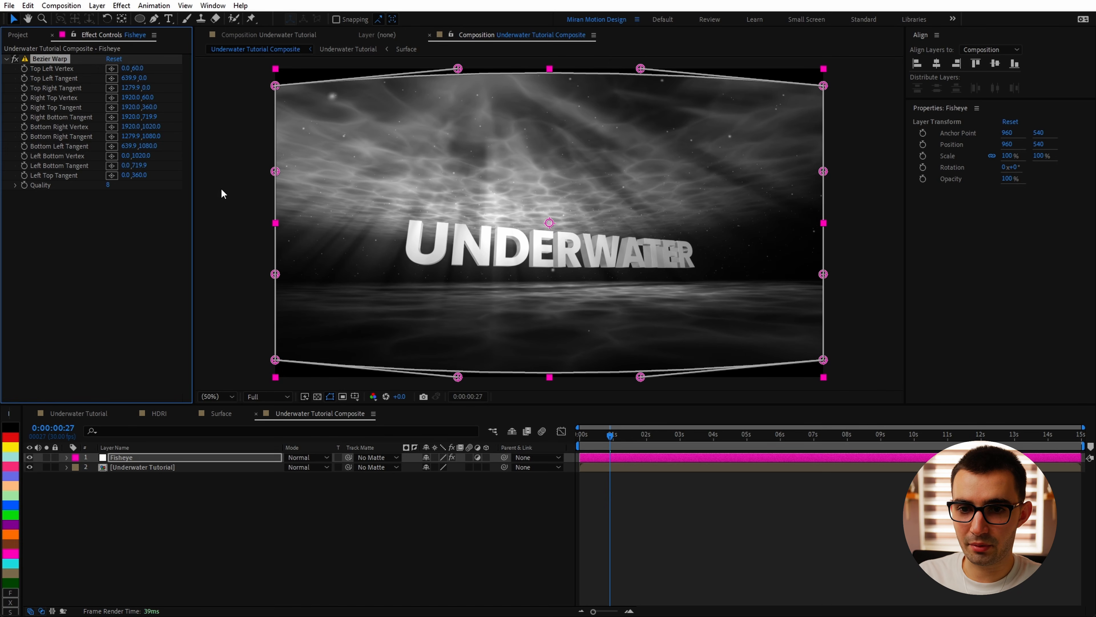
click(153, 252)
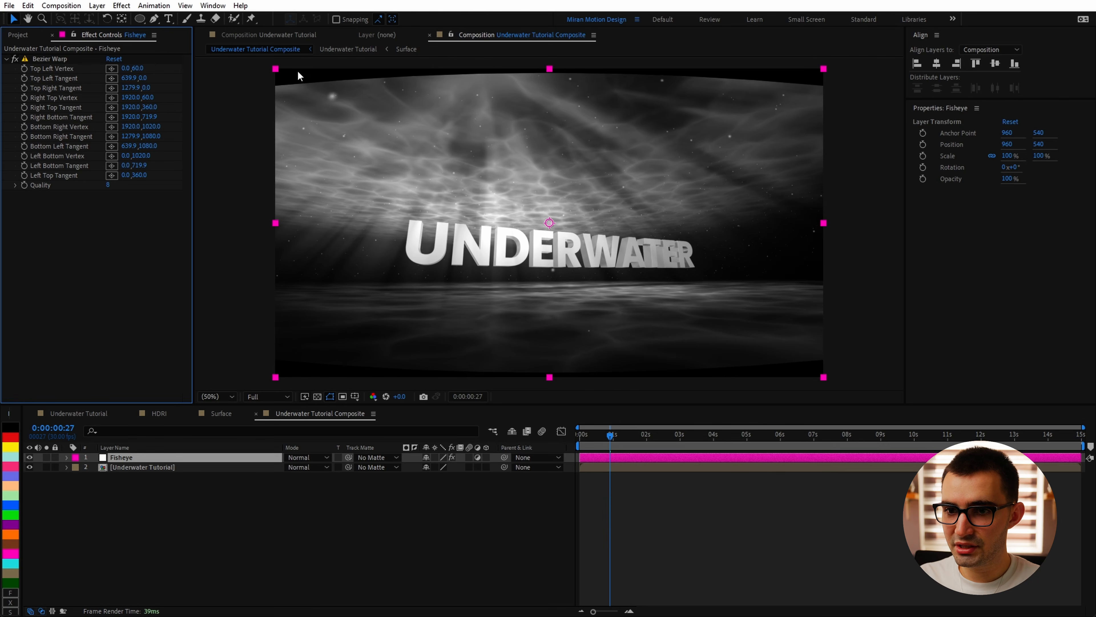
drag(108, 185, 207, 190)
click(175, 216)
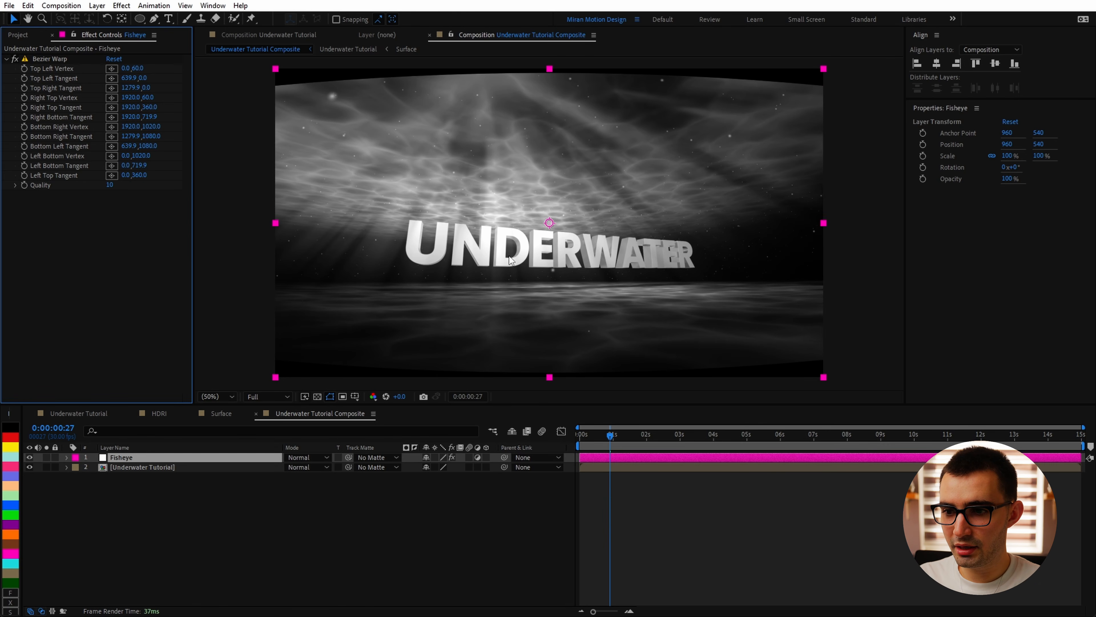
Apply CC Lens to the Fisheye layer with Size 100 and Convergence -50.
key(ctrl+space)
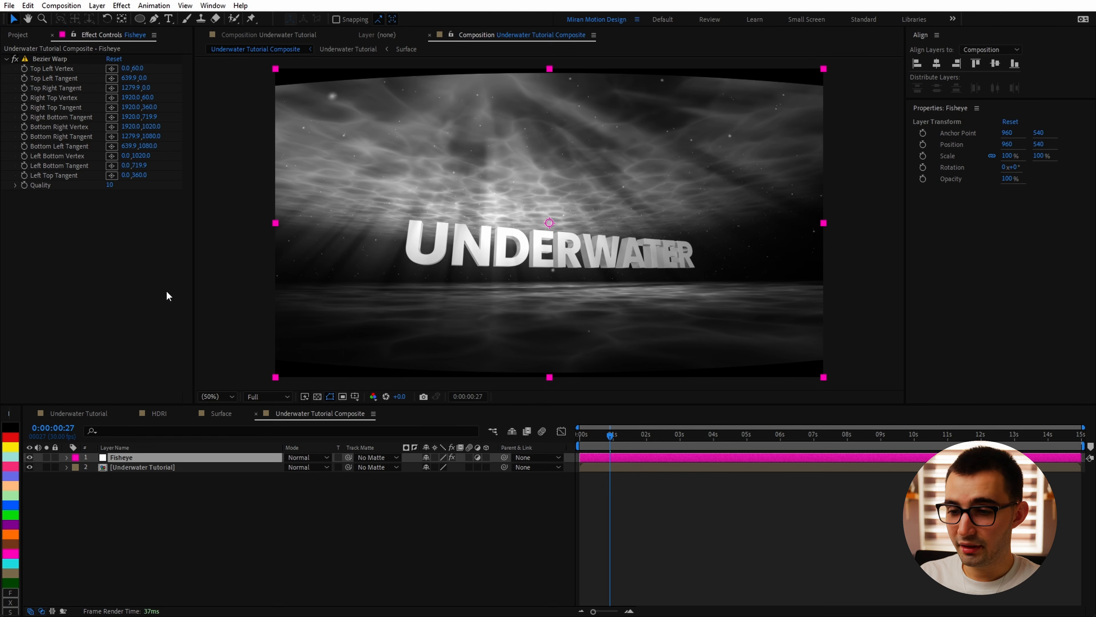
text(cc lens)
key(Return)
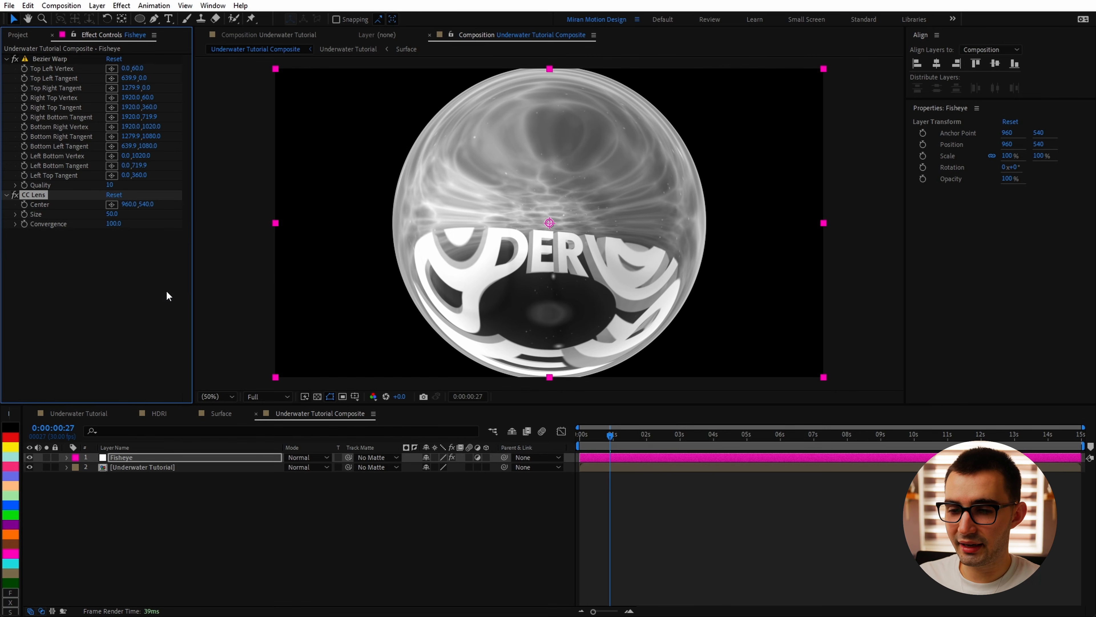
drag(111, 214, 49, 241)
click(115, 212)
text(100)
click(116, 254)
click(114, 224)
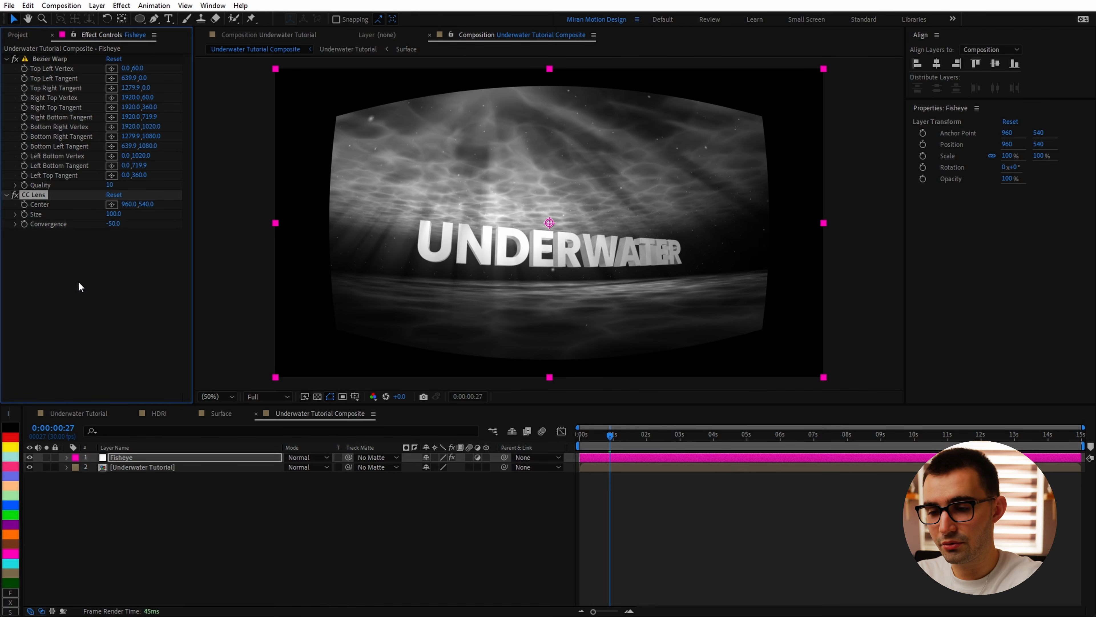
Apply the Transform effect to the Fisheye layer and set its Scale to 140.
key(ctrl+space)
text(tr)
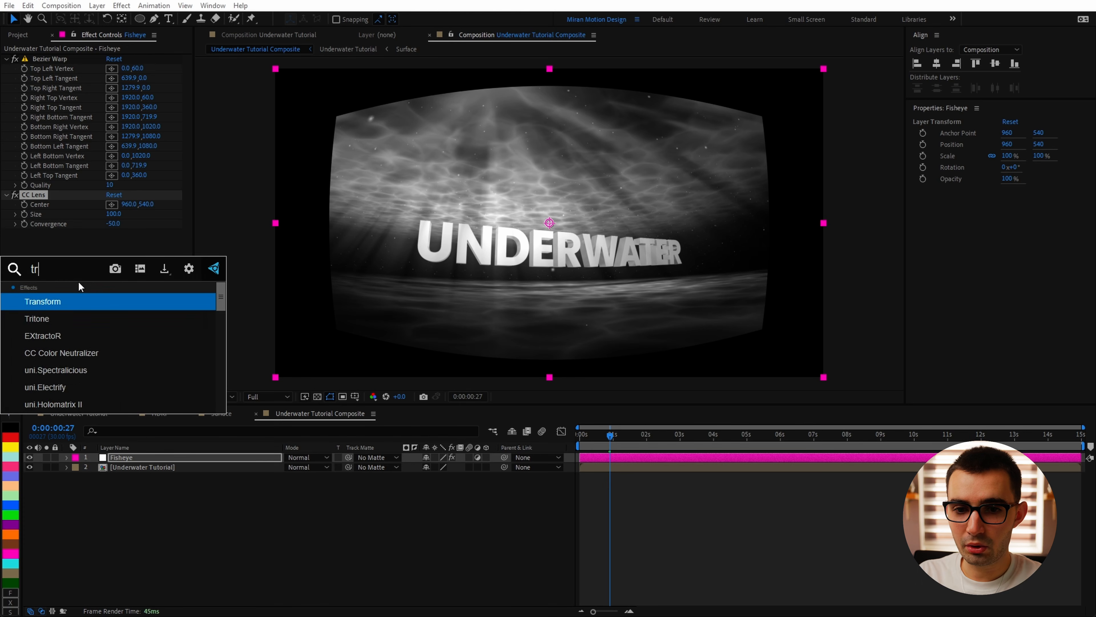
key(Return)
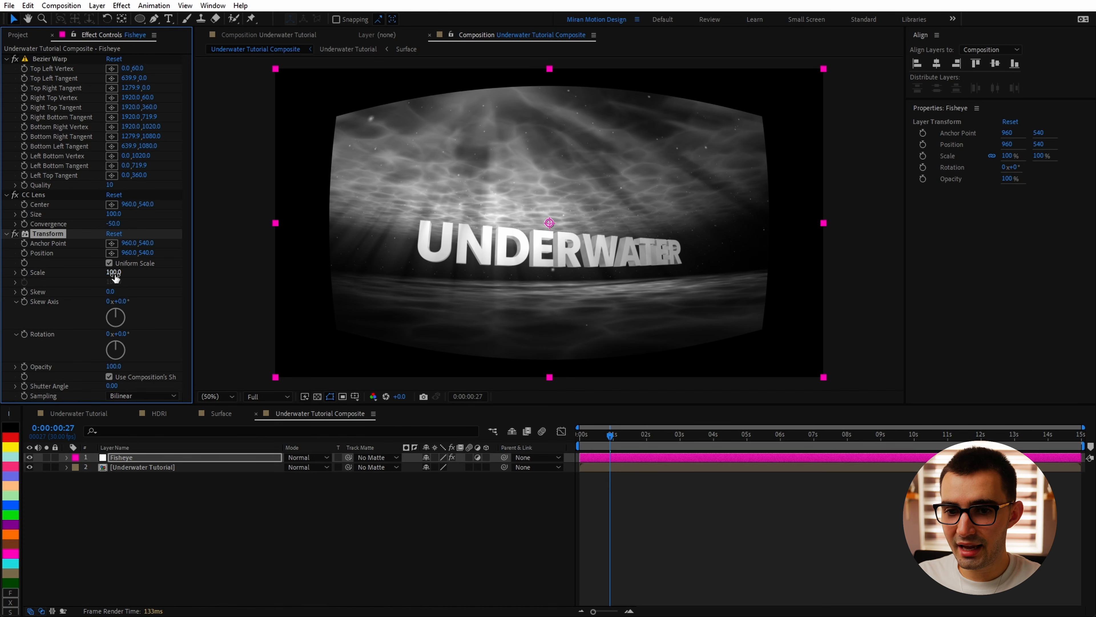
drag(115, 278, 141, 278)
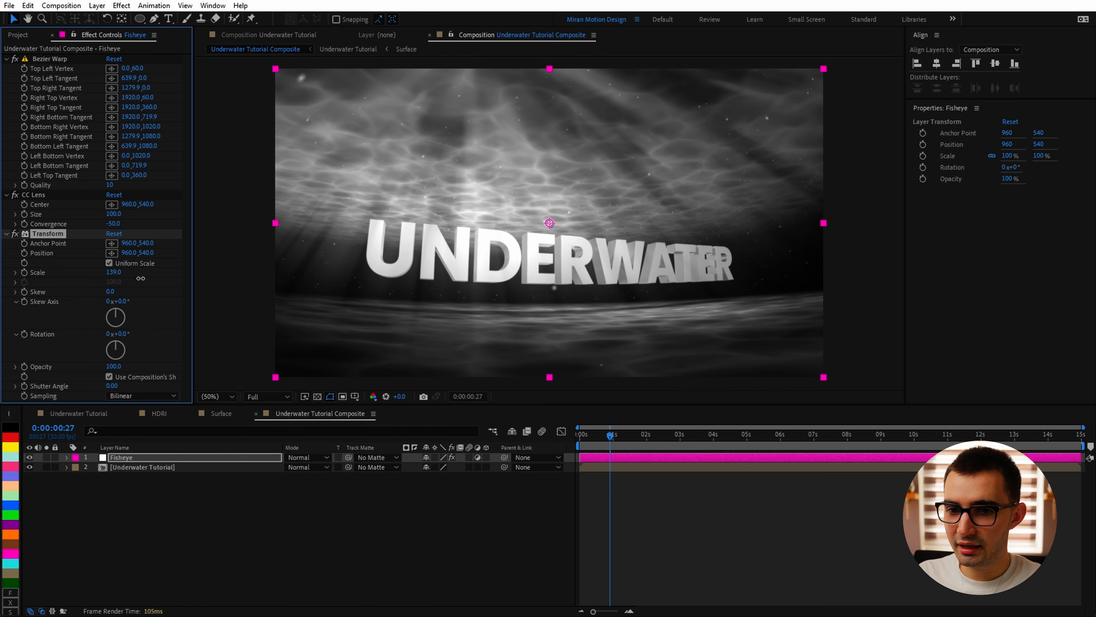
click(115, 272)
text(140)
click(139, 278)
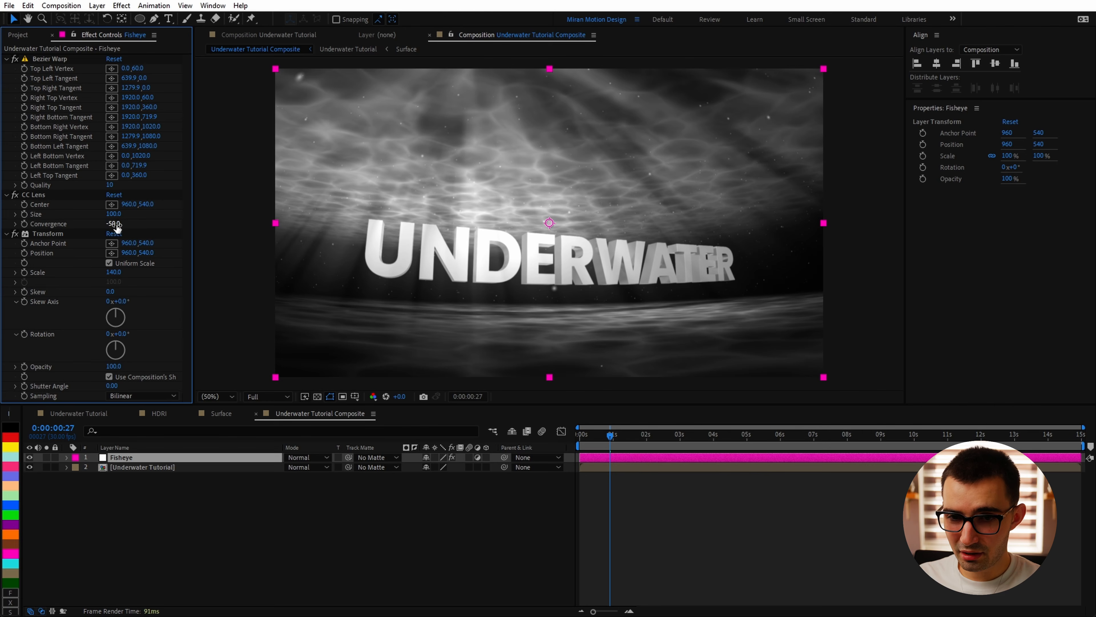
Try a weaker CC Lens Convergence and a different Transform Scale on the Fisheye layer, and undo the changes.
drag(117, 225, 138, 225)
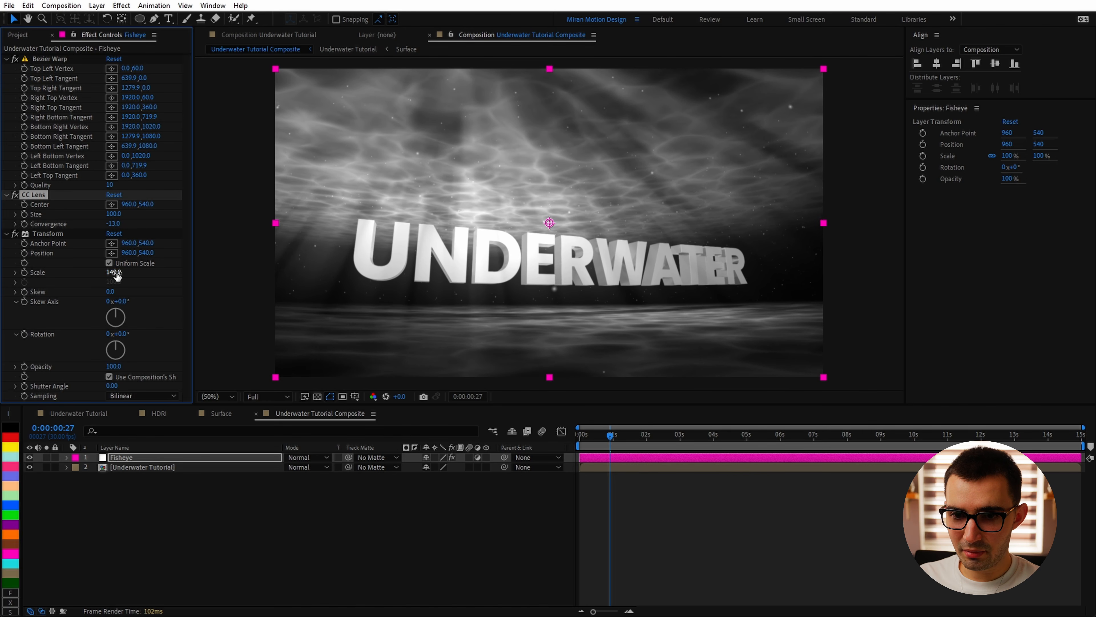
drag(113, 273, 17, 312)
key(ctrl+z)
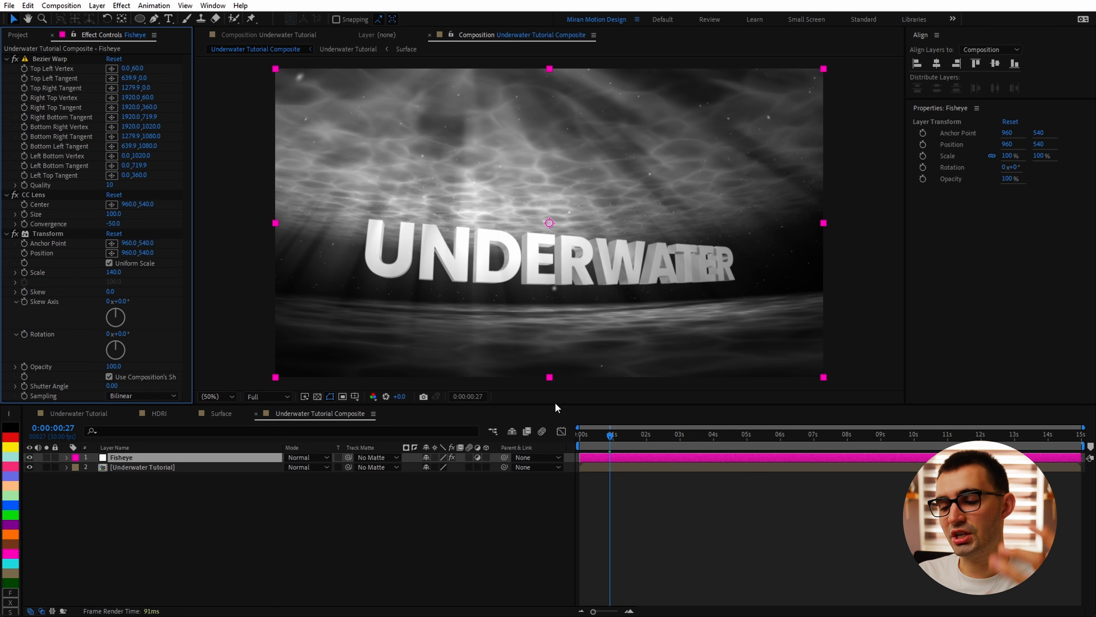
Move to 0:00:03:06 and copy the Fisheye layer from the composite into the Underwater Tutorial composition.
click(643, 568)
drag(651, 436, 687, 436)
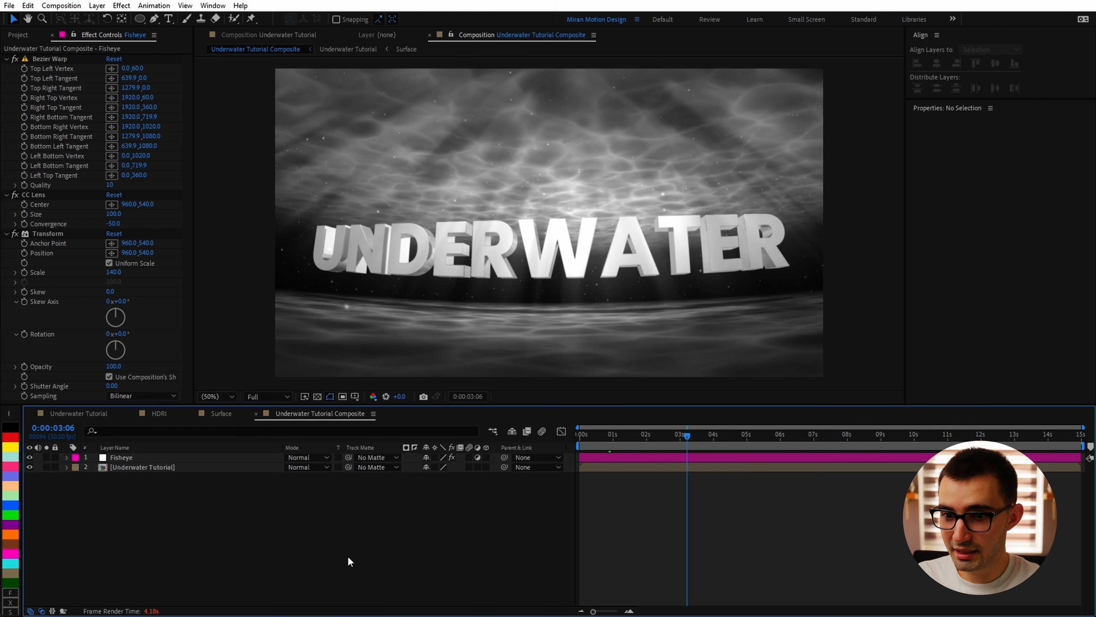
click(130, 458)
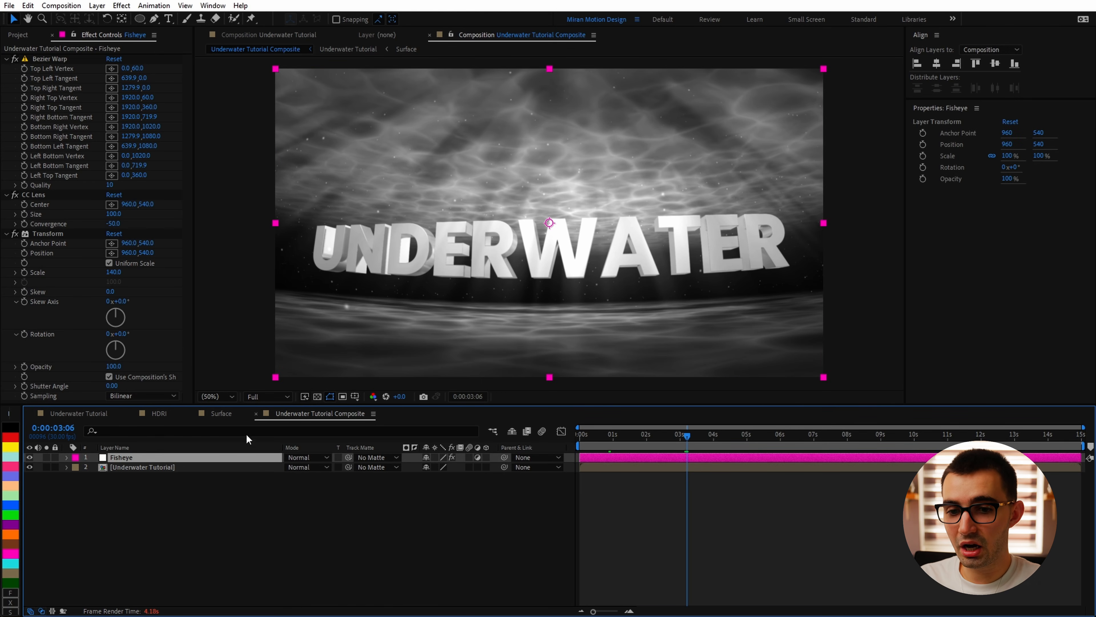
click(80, 412)
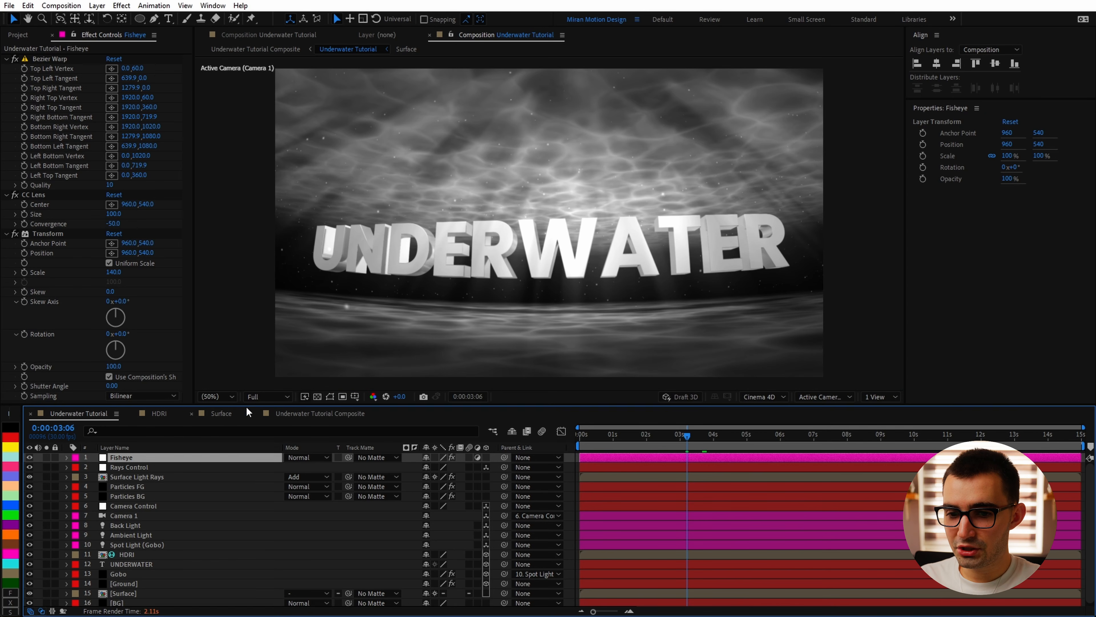
Lower the preview resolution to Quarter, reveal Camera 1's Position and hide the Fisheye layer.
click(265, 396)
click(271, 460)
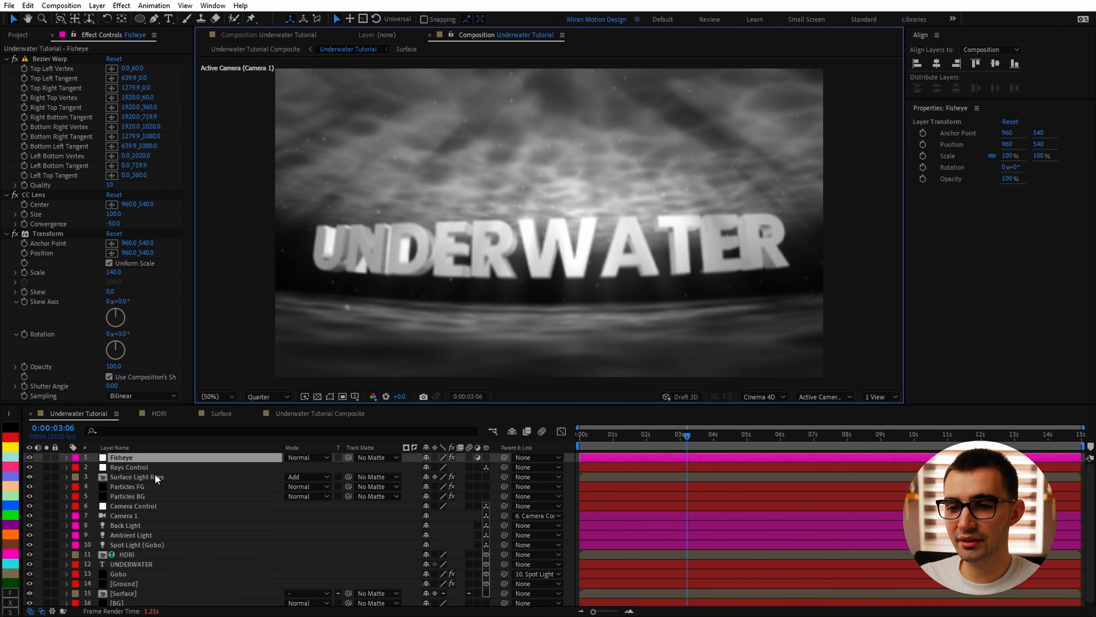
click(125, 515)
key(p)
click(29, 457)
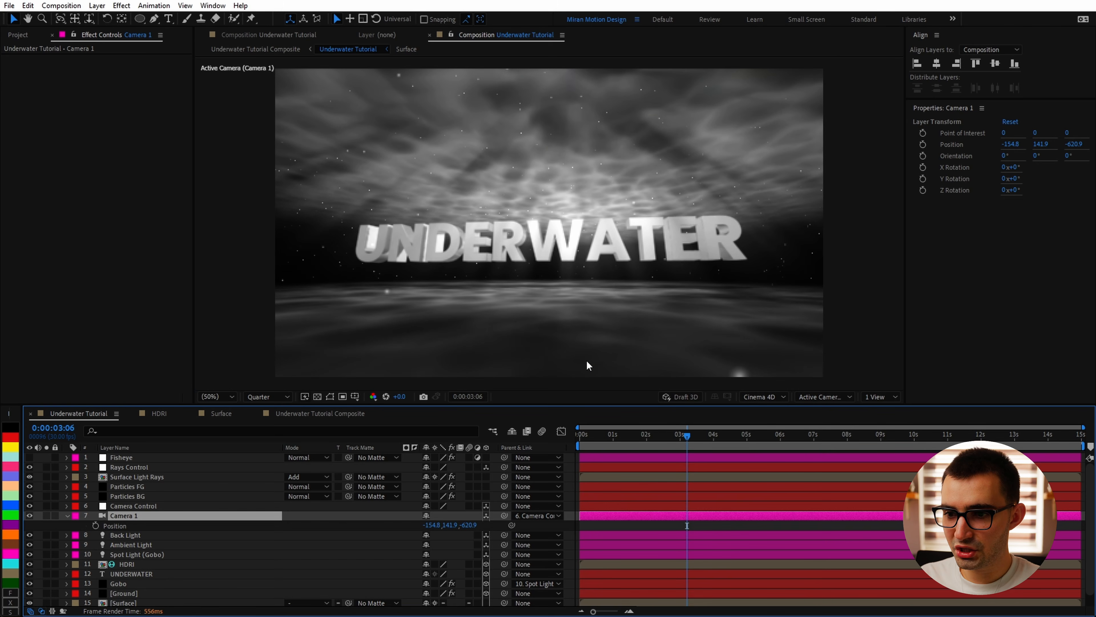
Try moving Camera 1 closer to the text, check the framing with Fisheye shown again, and undo the changes.
drag(593, 262, 625, 237)
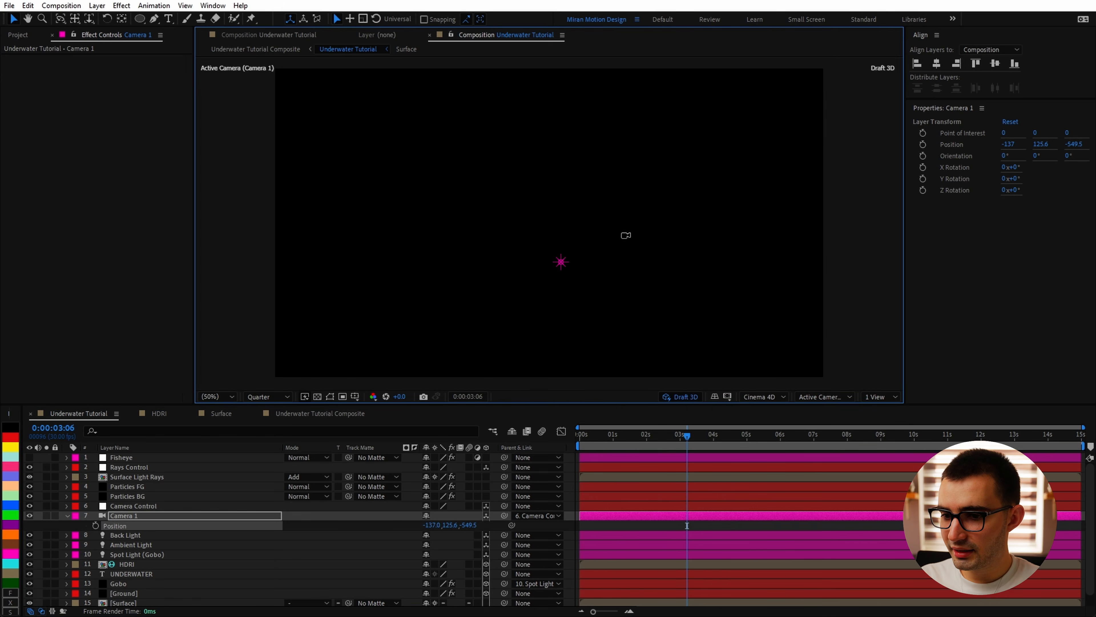
scroll(619, 255, up, 1)
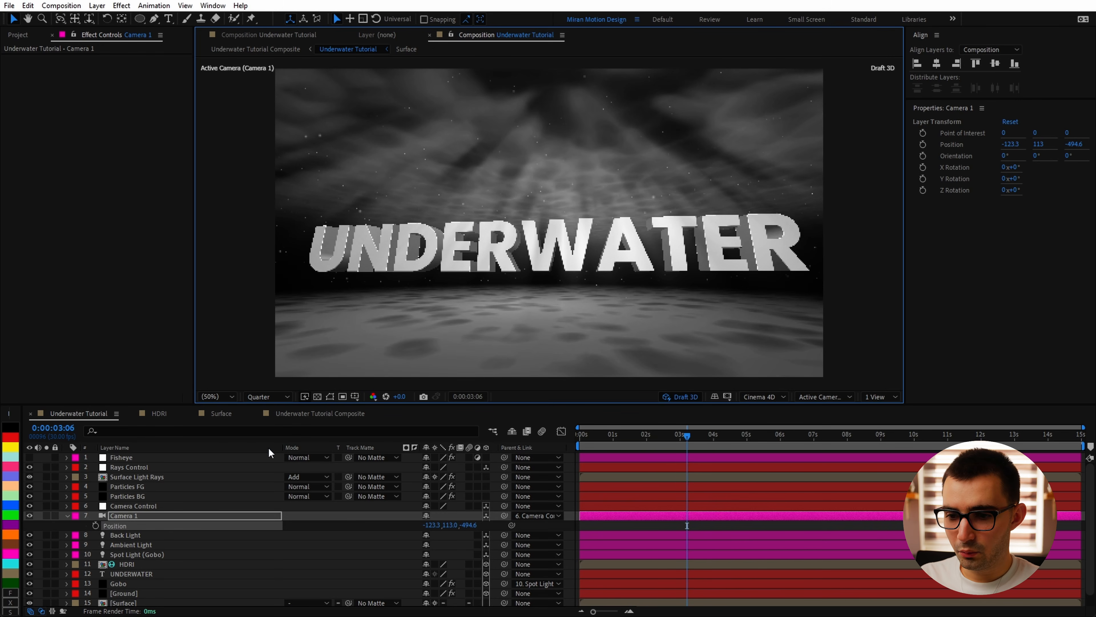
click(674, 398)
click(28, 458)
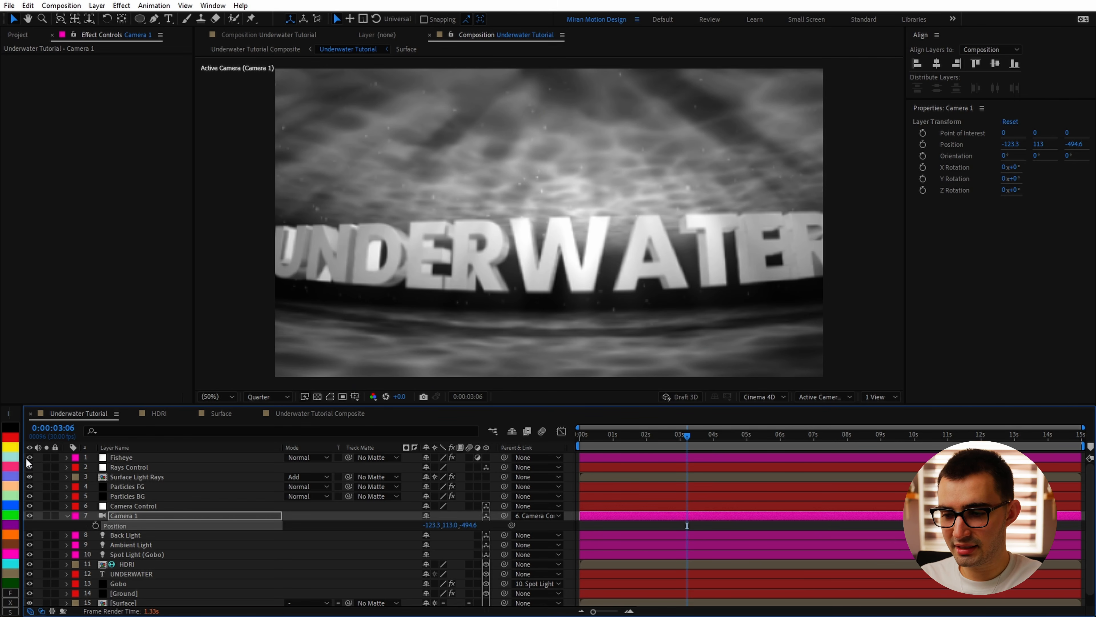
key(ctrl+z)
key(ctrl+z)
key(ctrl+z)
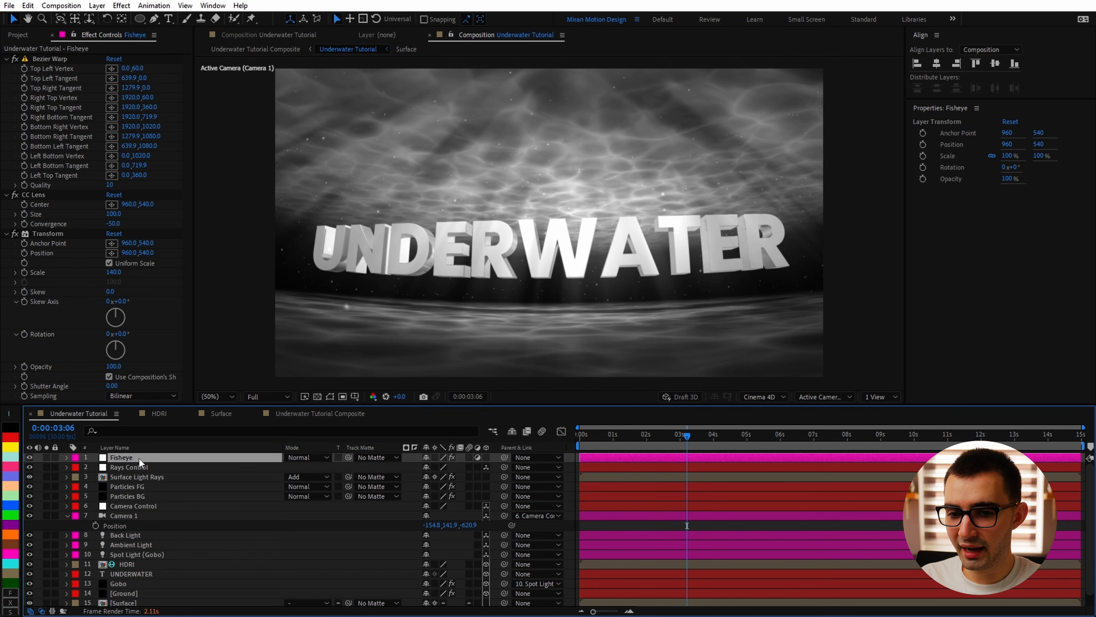
Make the Fisheye layer in Underwater Tutorial a guide layer and return to the Underwater Tutorial Composite composition.
right_click(131, 457)
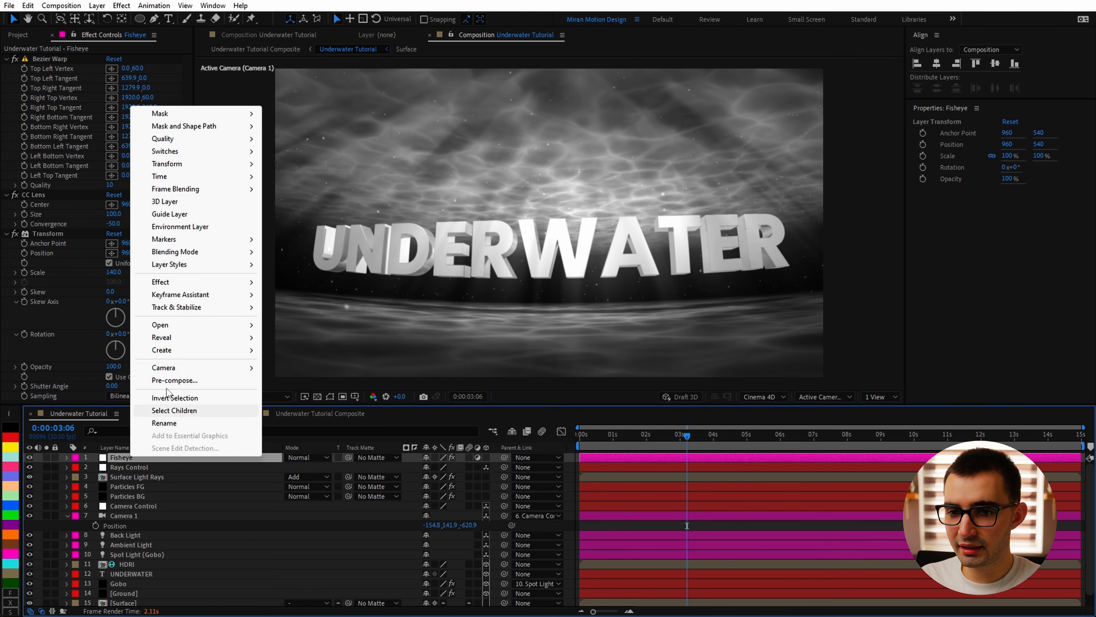
click(187, 214)
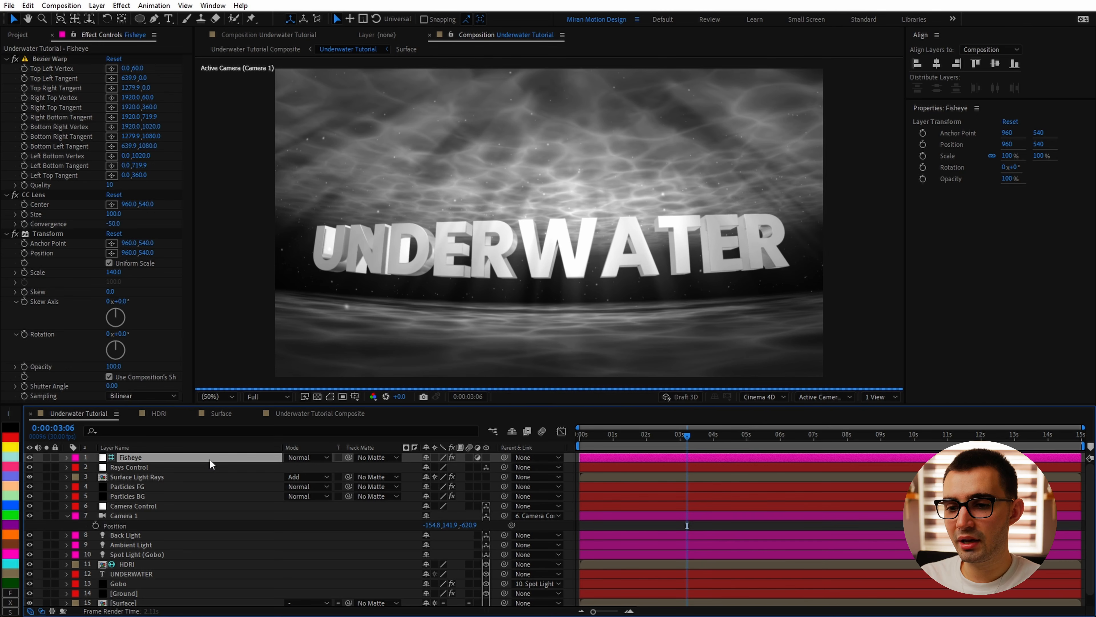
click(302, 414)
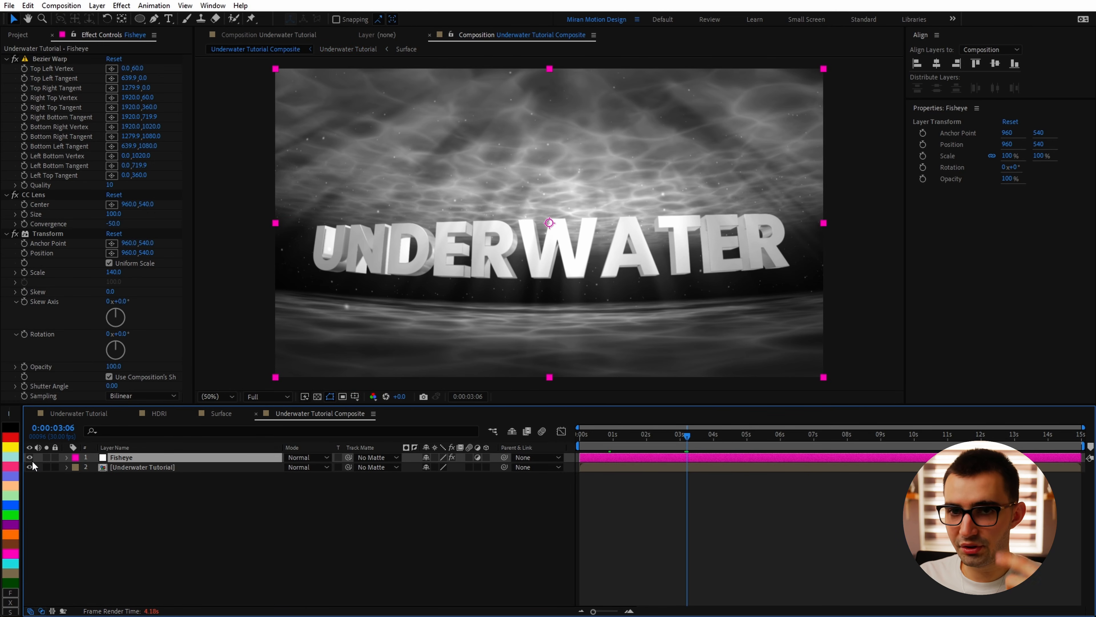
Duplicate the Fisheye layer, remove all effects from the copy and rename it Turbulence.
key(ctrl+d)
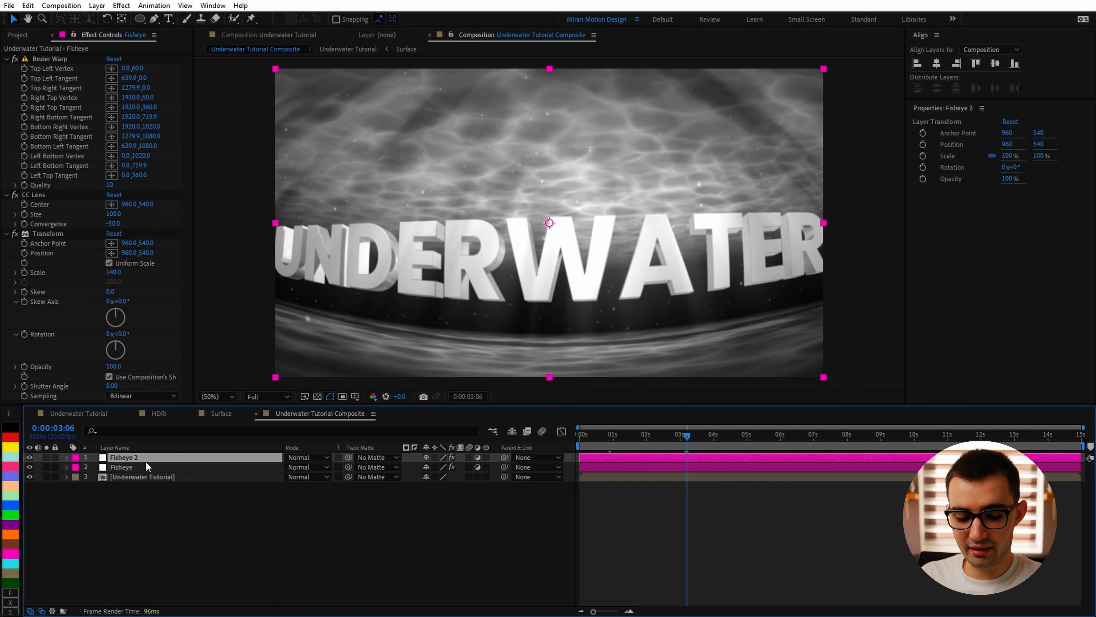
key(ctrl+shift+e)
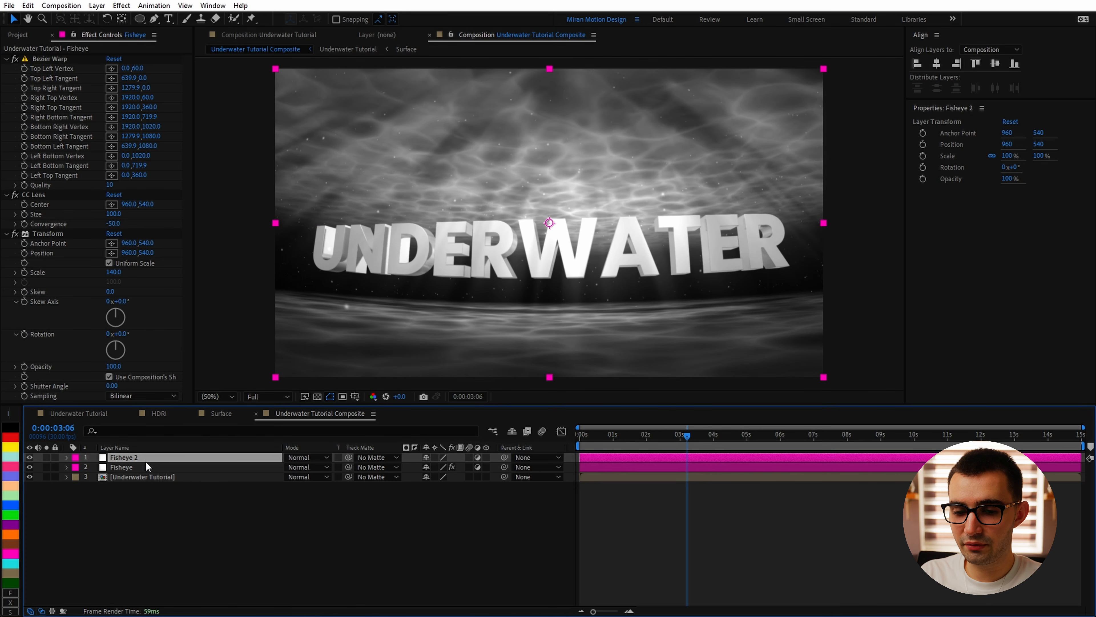
click(145, 460)
key(Return)
text(Turbulence)
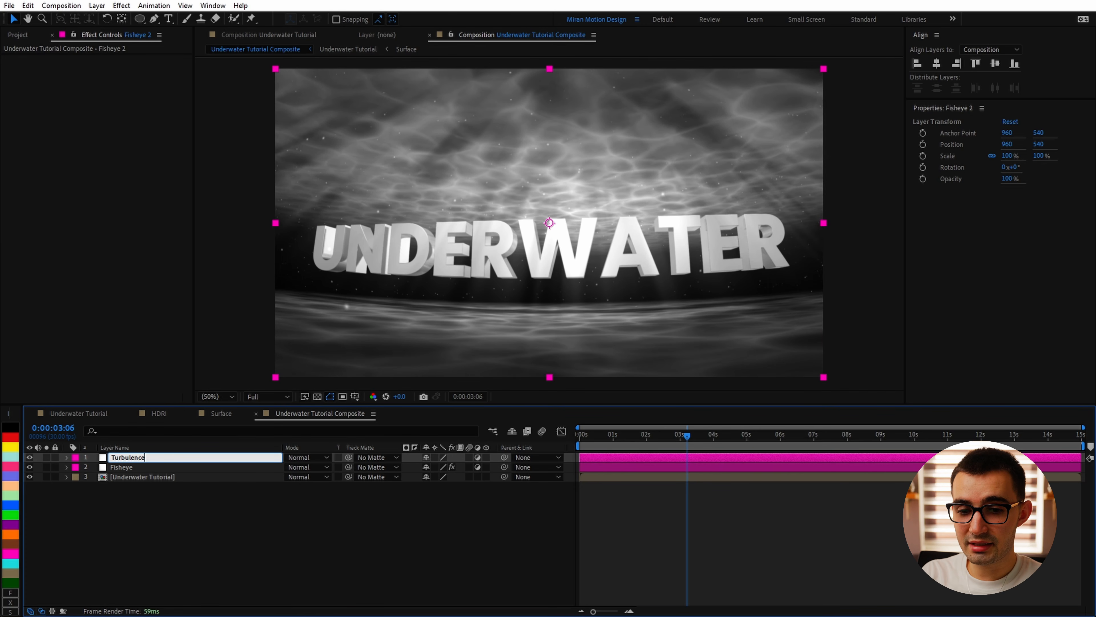
key(Return)
Apply Turbulent Displace to the Turbulence layer and set its Displacement to Turbulent Smoother.
key(ctrl+space)
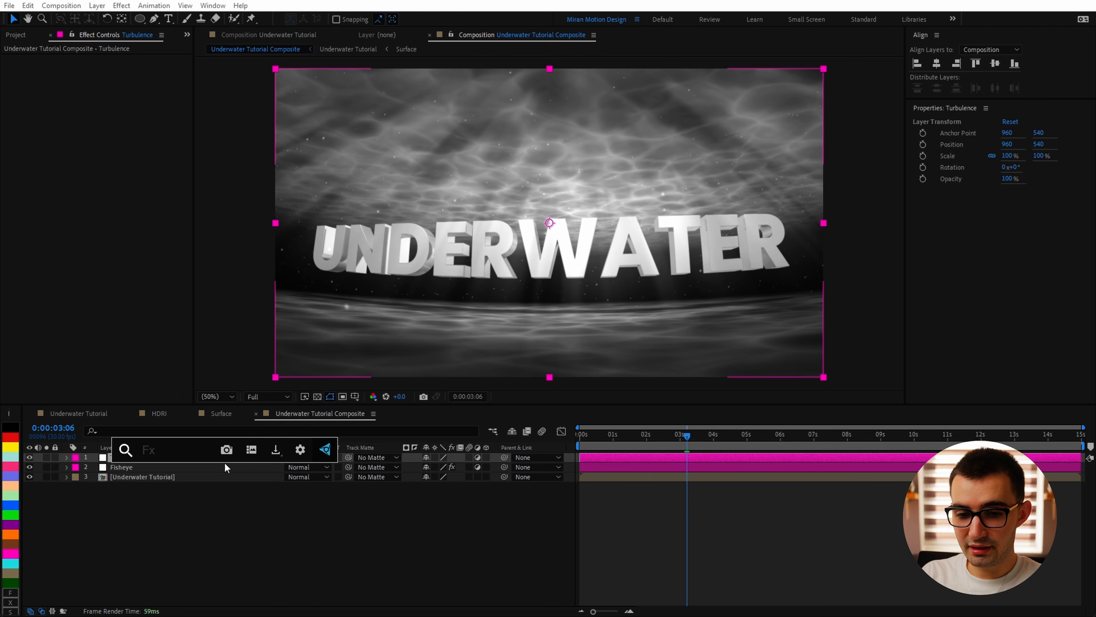
text(tur)
key(Return)
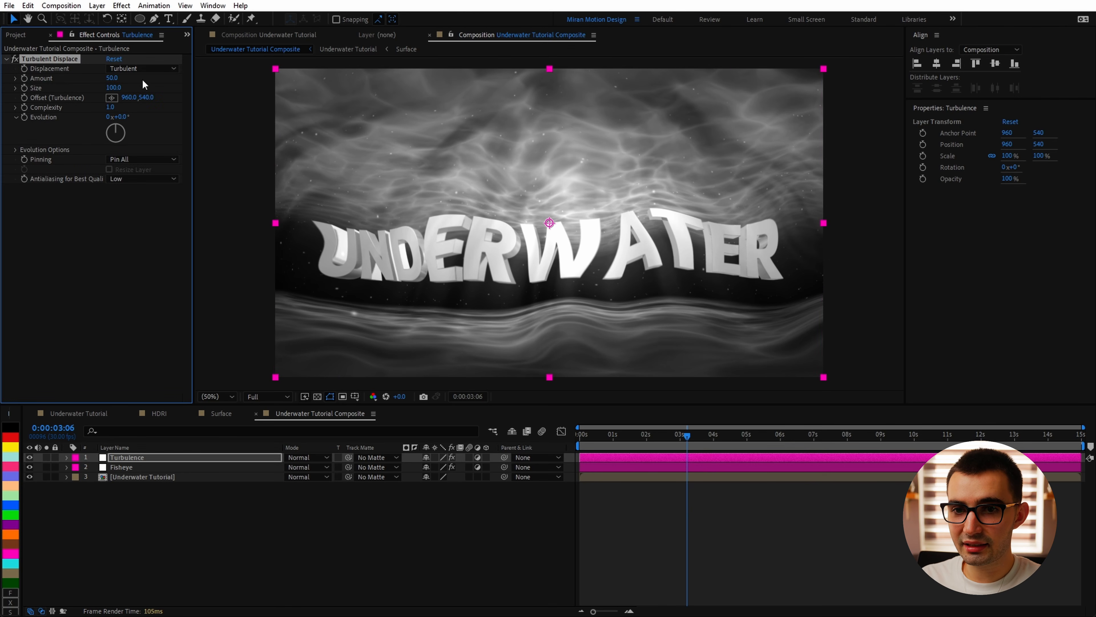
click(142, 69)
click(159, 123)
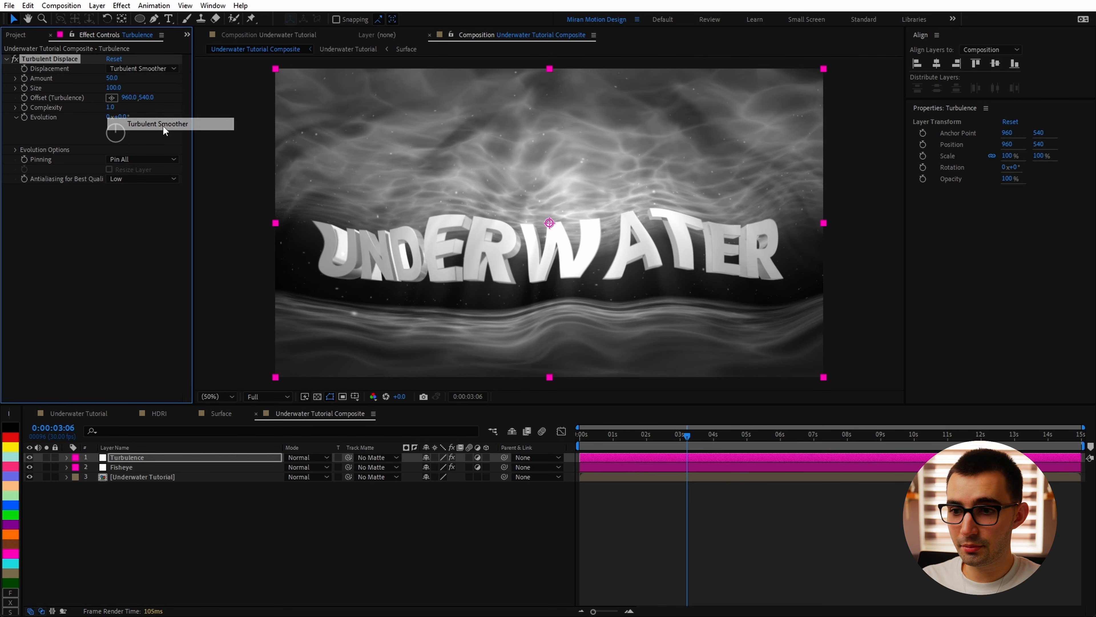
Set Turbulent Displace's Size to 20 and its Amount to 10.
click(113, 88)
text(2)
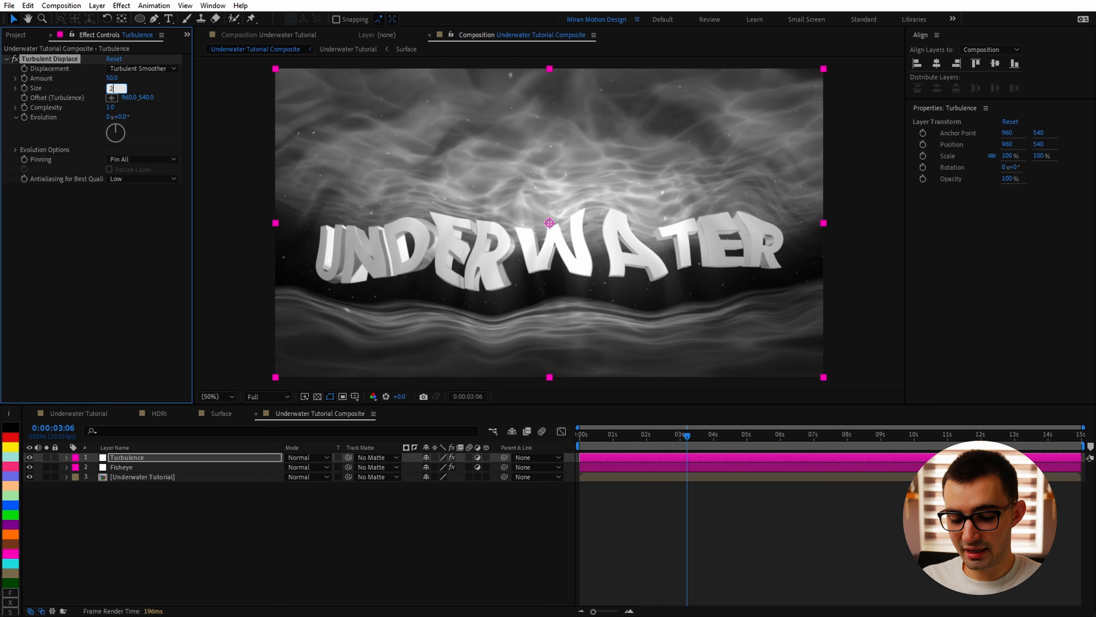
text(0)
click(113, 78)
text(1)
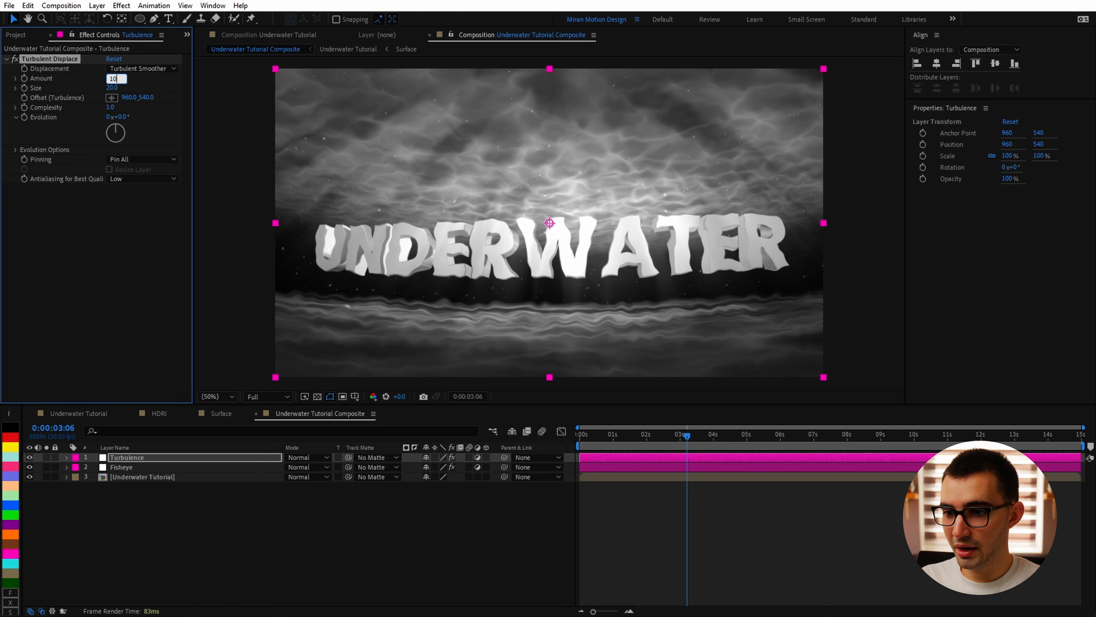
key(Return)
Check the distortion at other frames and add the expression time*250 to Turbulent Displace's Evolution.
drag(744, 436, 755, 439)
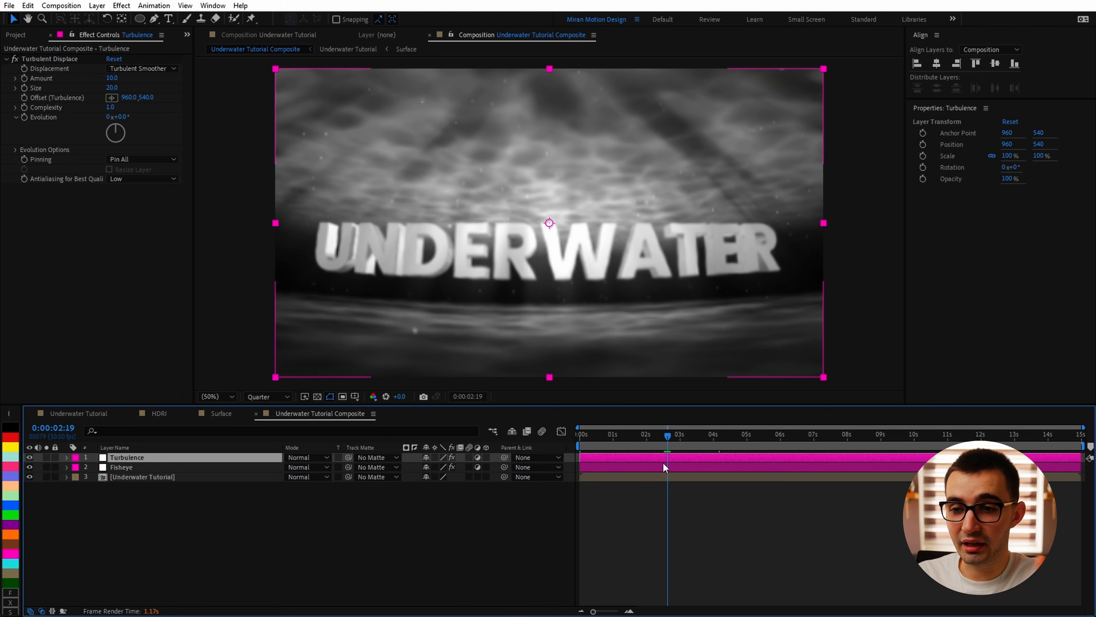
click(698, 441)
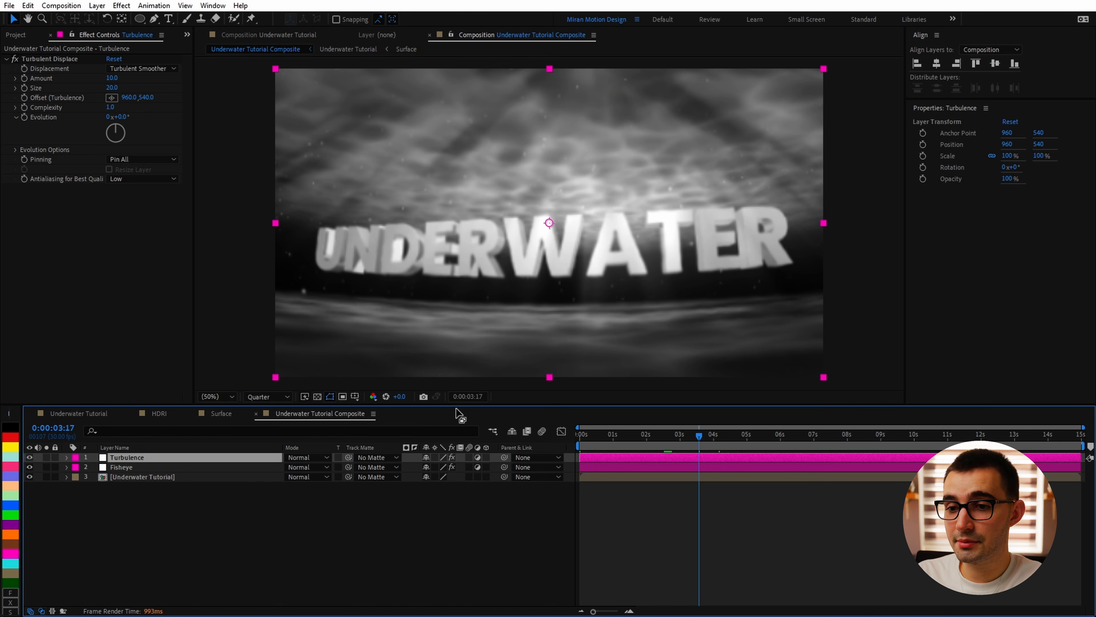
alt+click(25, 116)
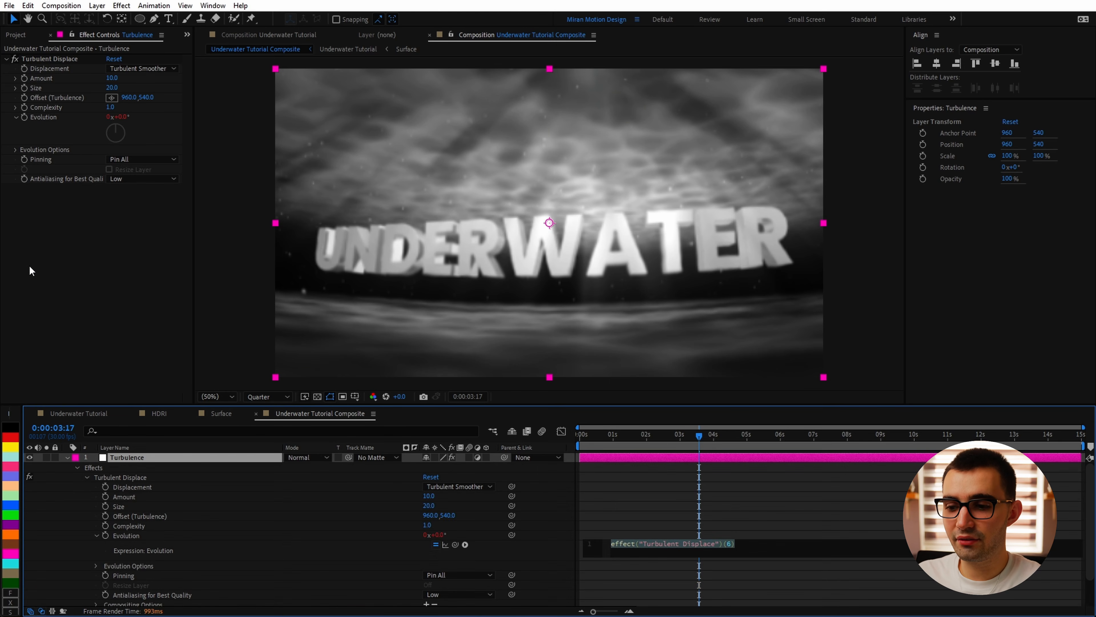
text(time*250)
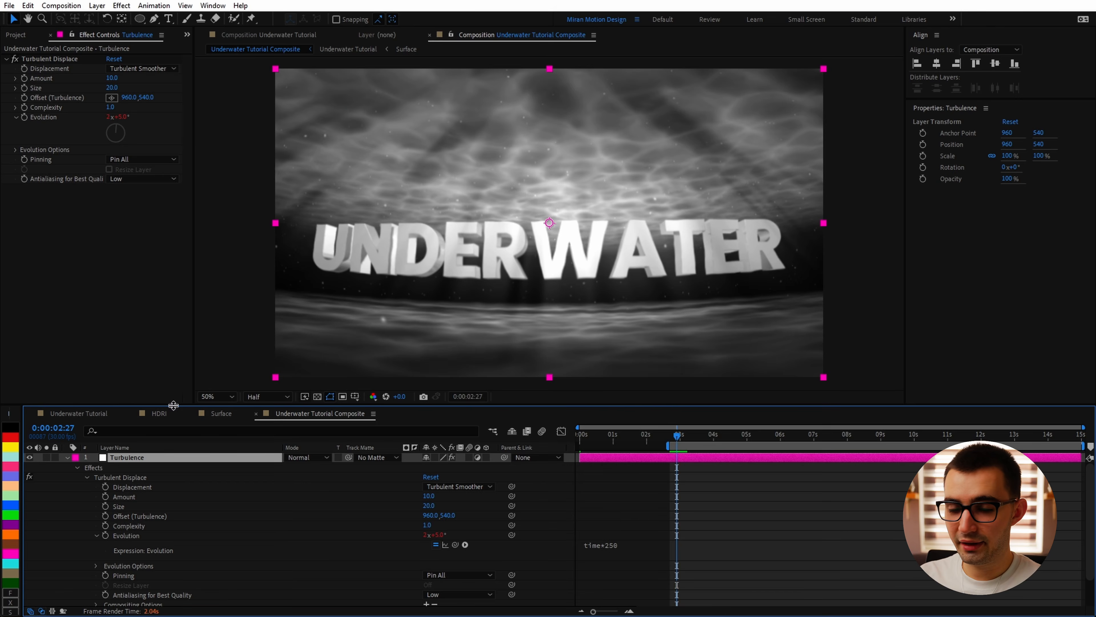
In the Underwater Tutorial composition, add the expression time*100 to the Ground layer's Fractal Noise Evolution and copy the expression.
click(79, 412)
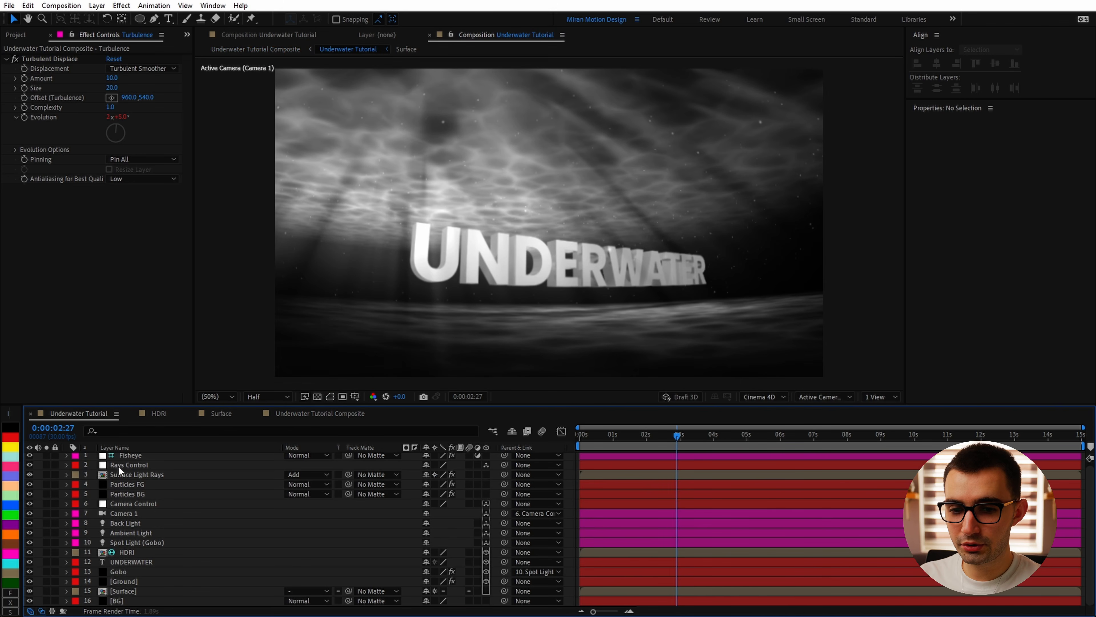
click(127, 581)
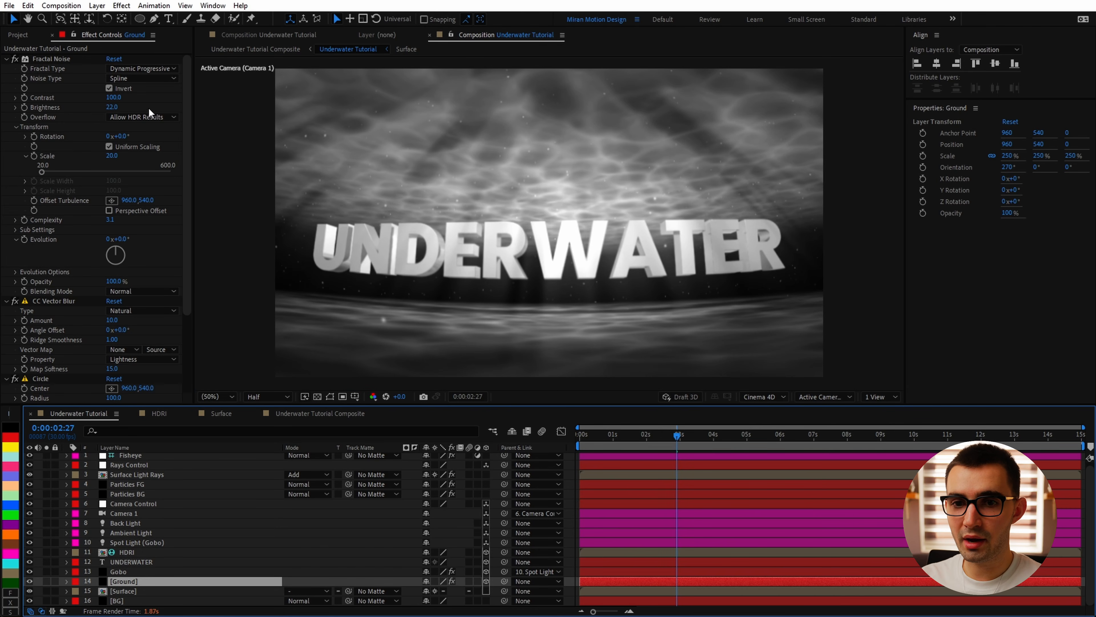
alt+click(25, 239)
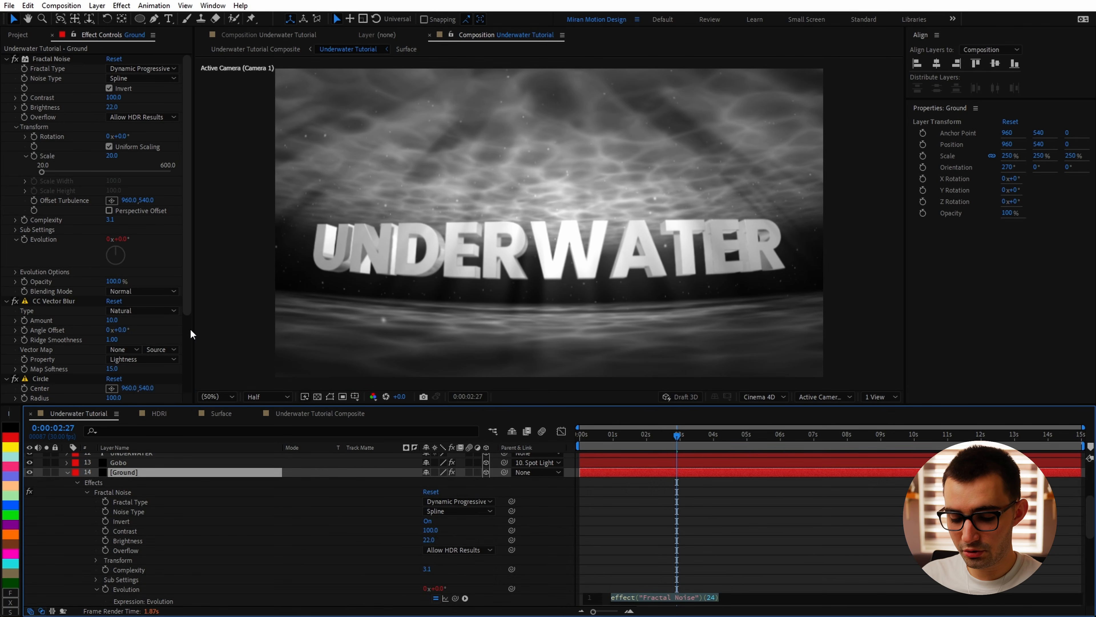
text(time*100)
key(ctrl+a)
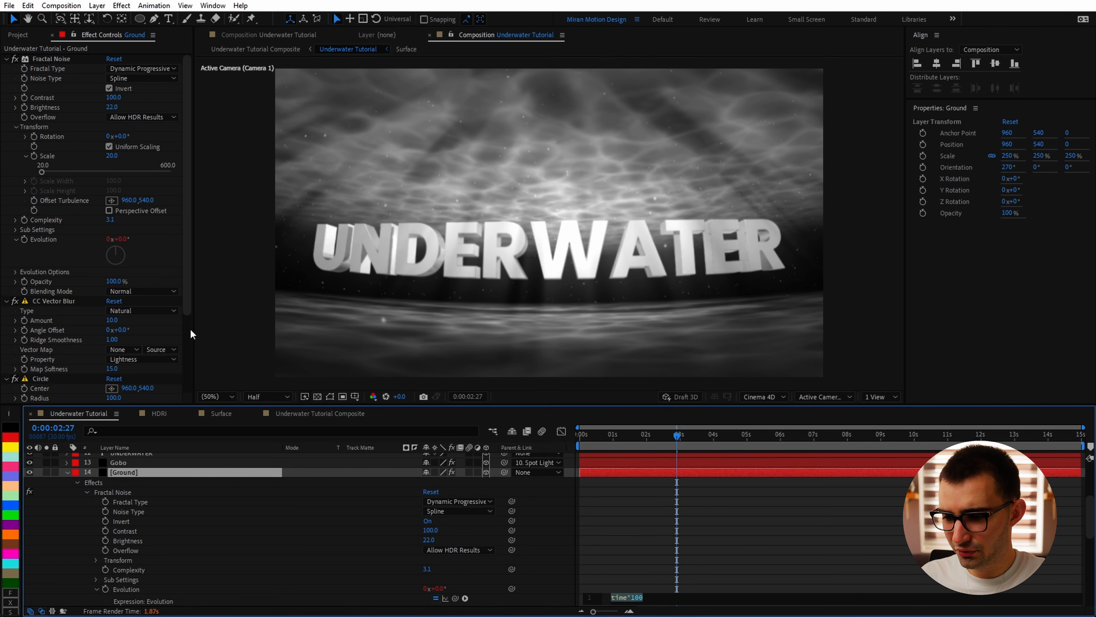
scroll(689, 526, down, 3)
drag(689, 526, 562, 521)
key(ctrl+c)
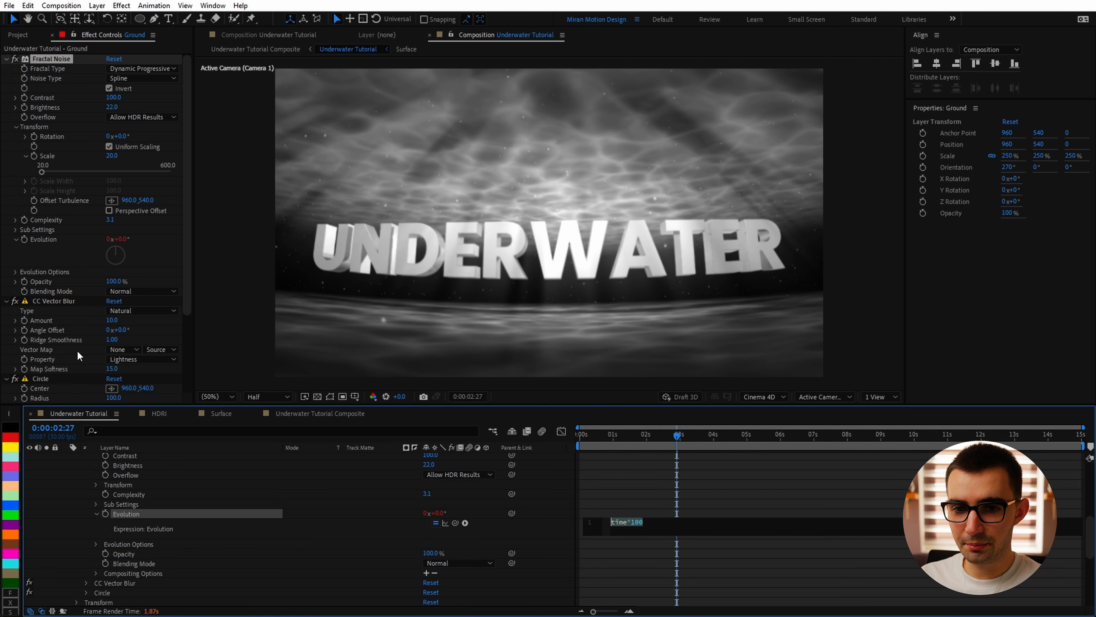
Paste the copied time*100 expression onto the Gobo layer's Fractal Noise Evolution.
scroll(173, 531, up, 5)
click(118, 573)
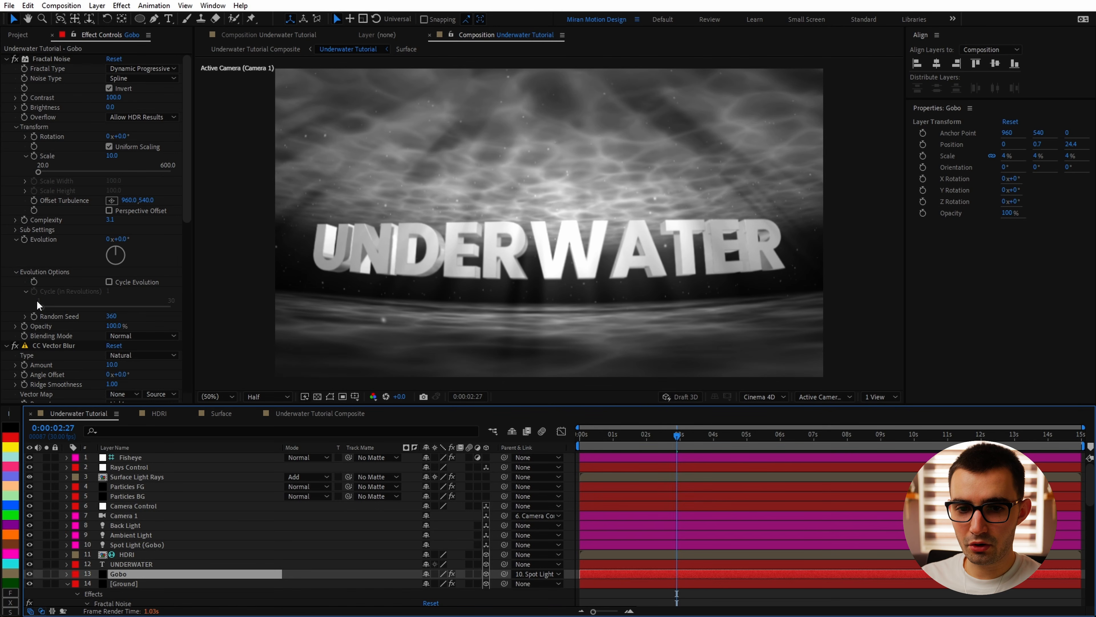
alt+click(26, 237)
key(ctrl+v)
click(656, 472)
scroll(129, 484, up, 4)
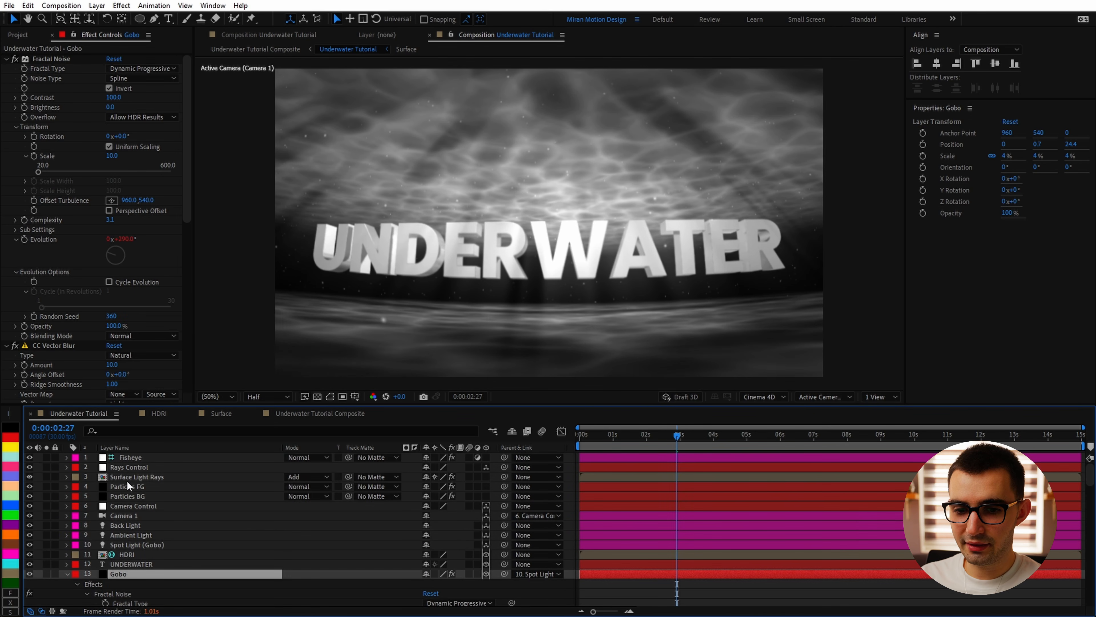
In the Surface composition, paste the time*100 expression onto the Surface layer's Fractal Noise Evolution.
click(209, 411)
click(139, 456)
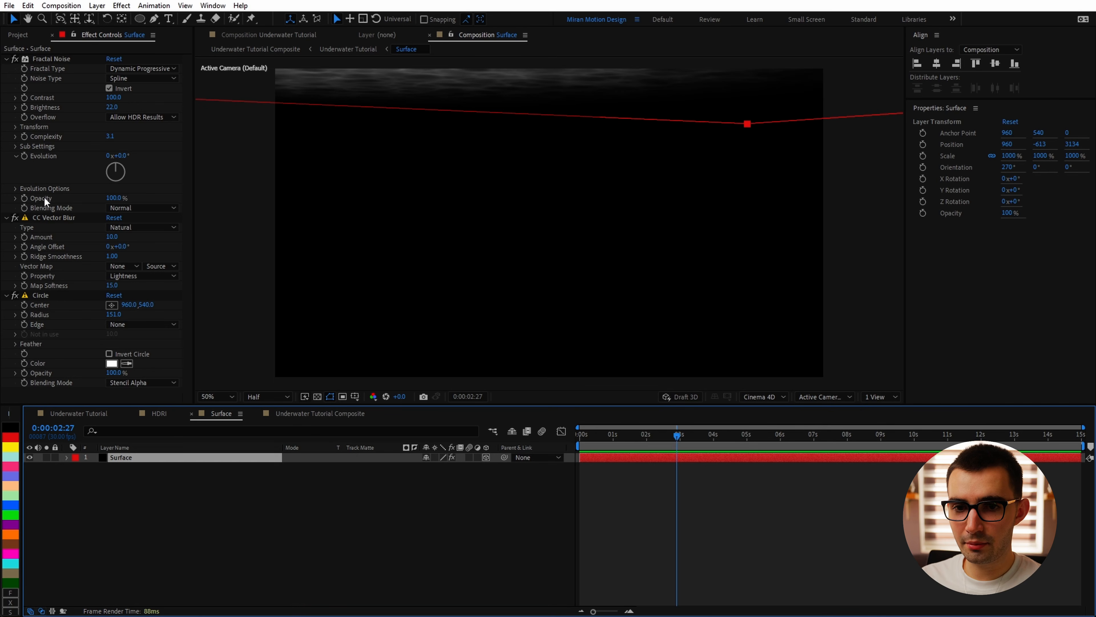
alt+click(24, 155)
key(ctrl+v)
click(725, 467)
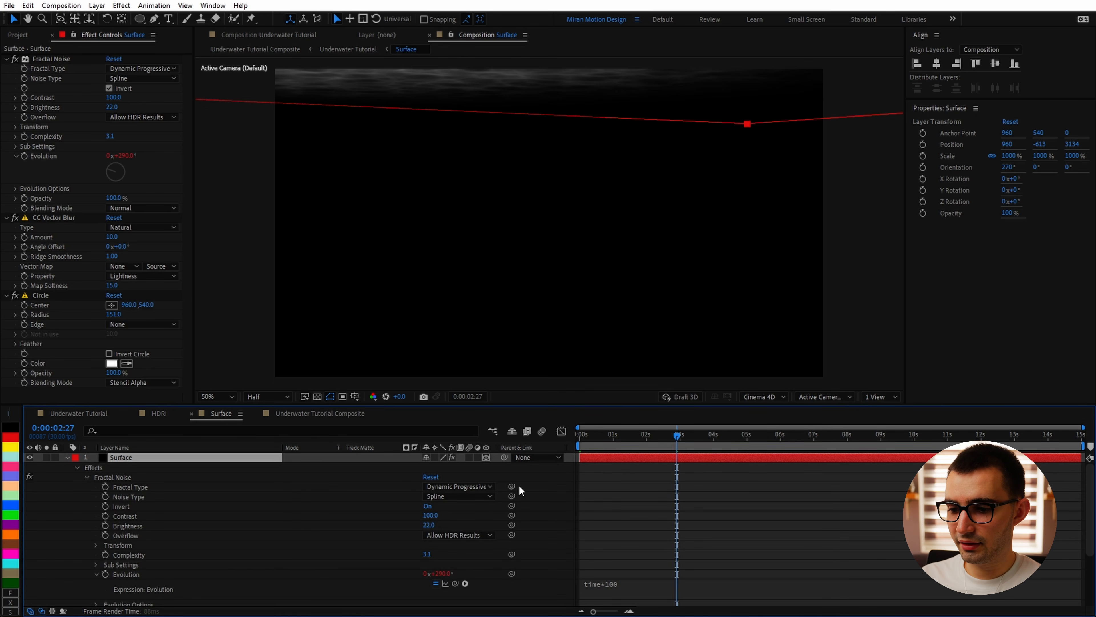
In the Underwater Tutorial Composite, duplicate the Turbulence adjustment layer, remove its effects and rename it Colorization.
click(67, 456)
click(320, 413)
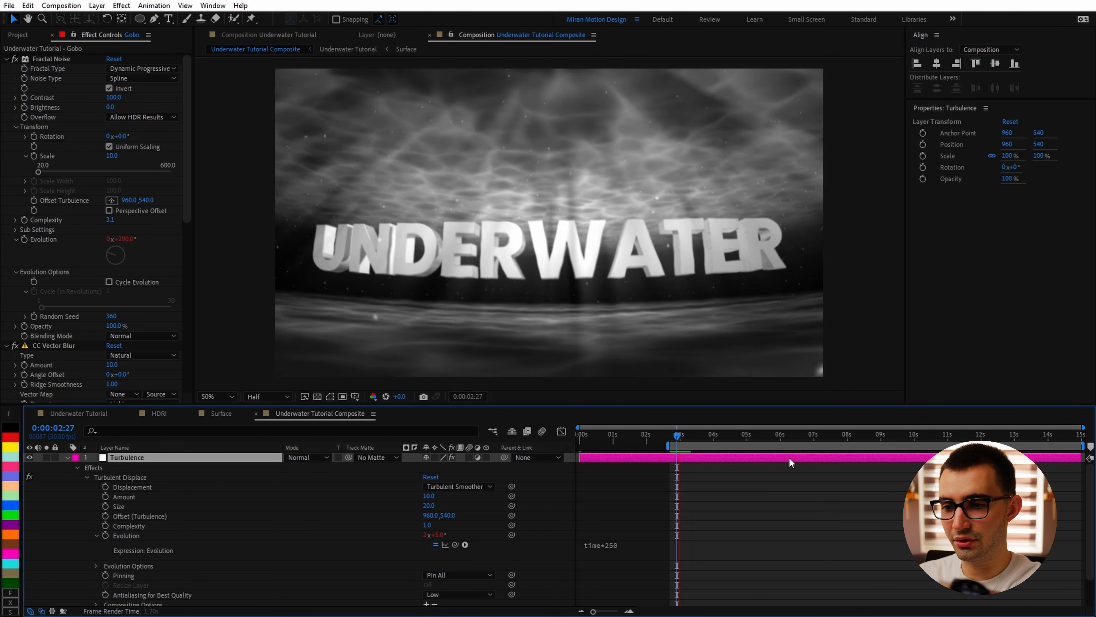
key(ctrl+d)
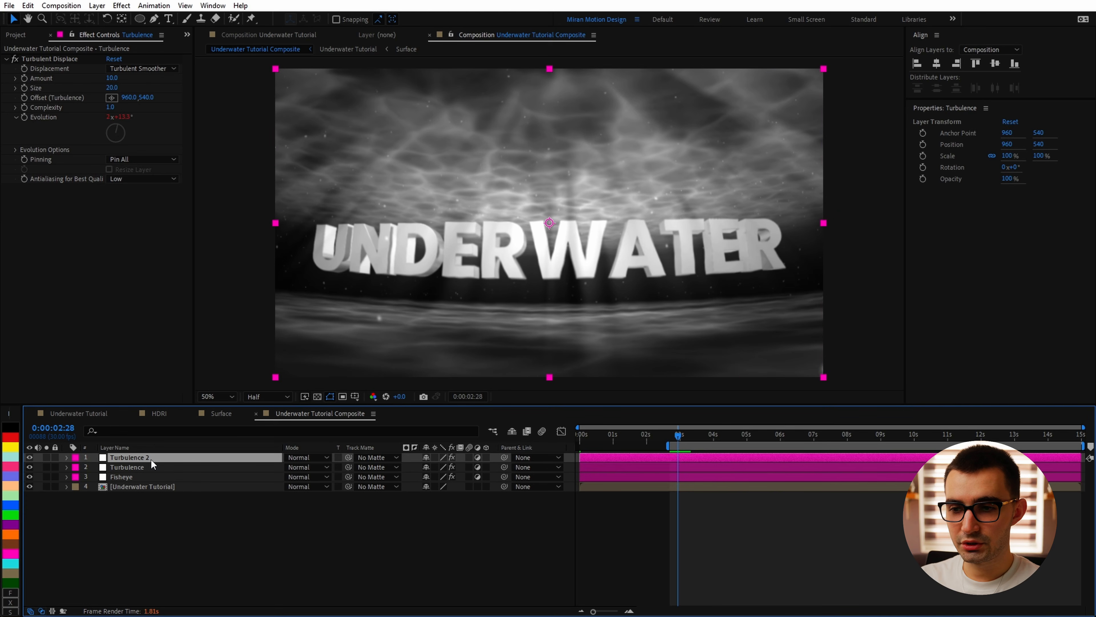
key(ctrl+shift+e)
key(Return)
text(Co)
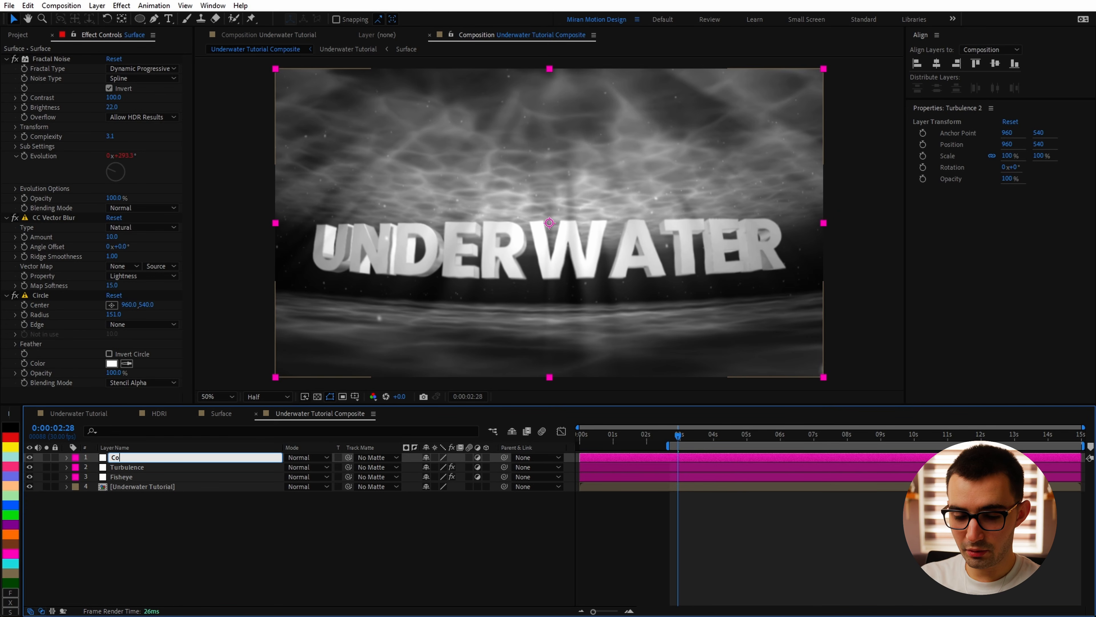
text(lorization)
key(Return)
Apply VC Color Vibrance to the Colorization layer with color 40C7FF, Vibrance 0.52 and Gamma 0.75.
key(ctrl+space)
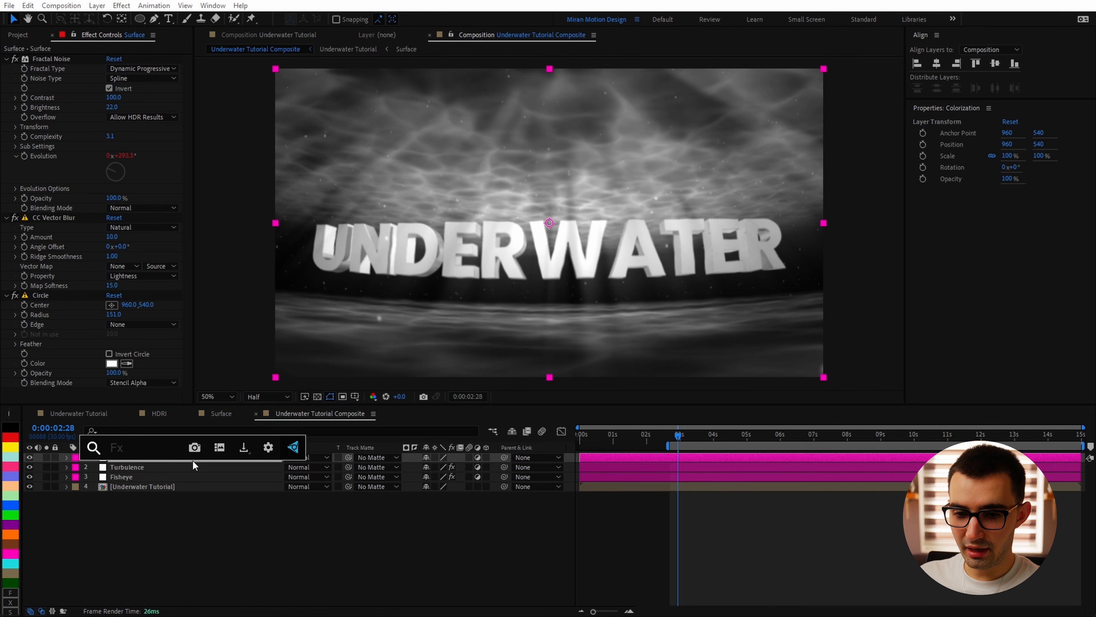
text(vc v)
key(Return)
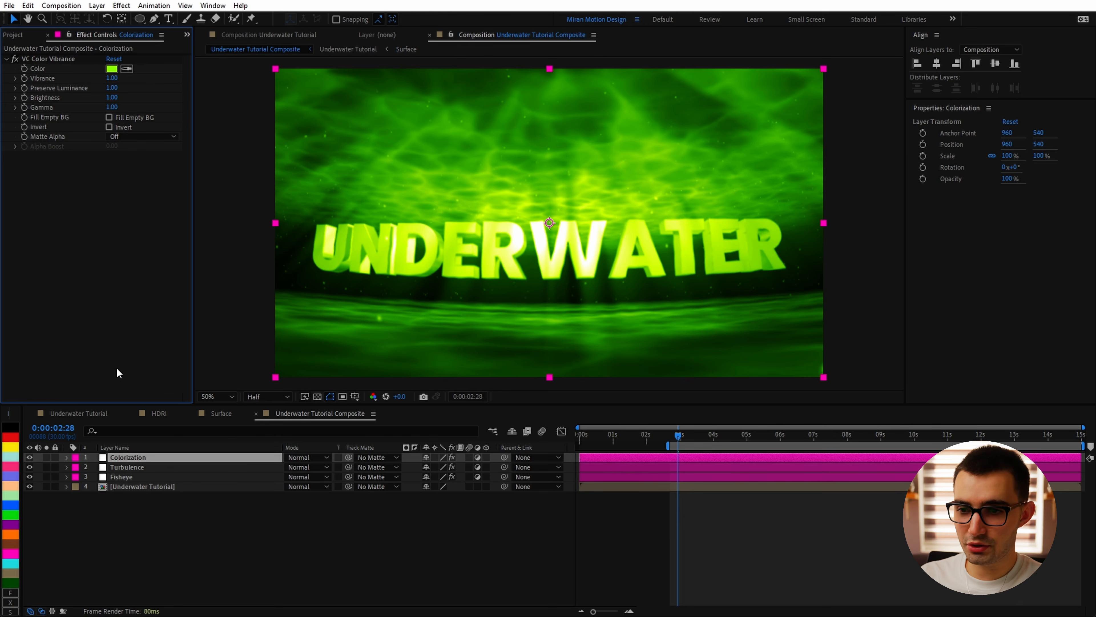
click(111, 69)
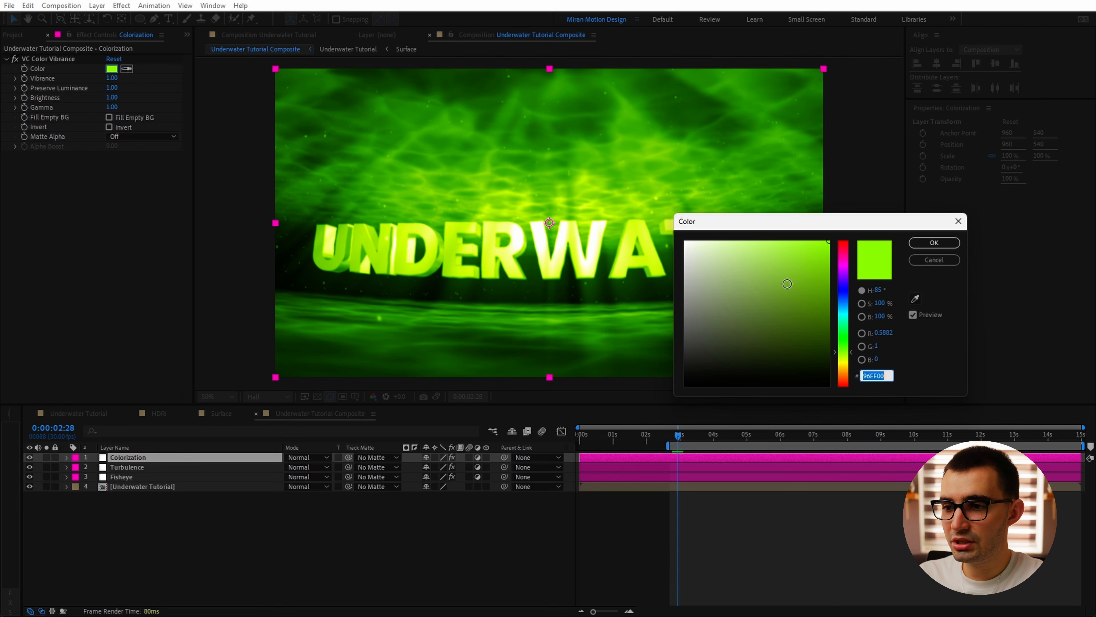
click(846, 306)
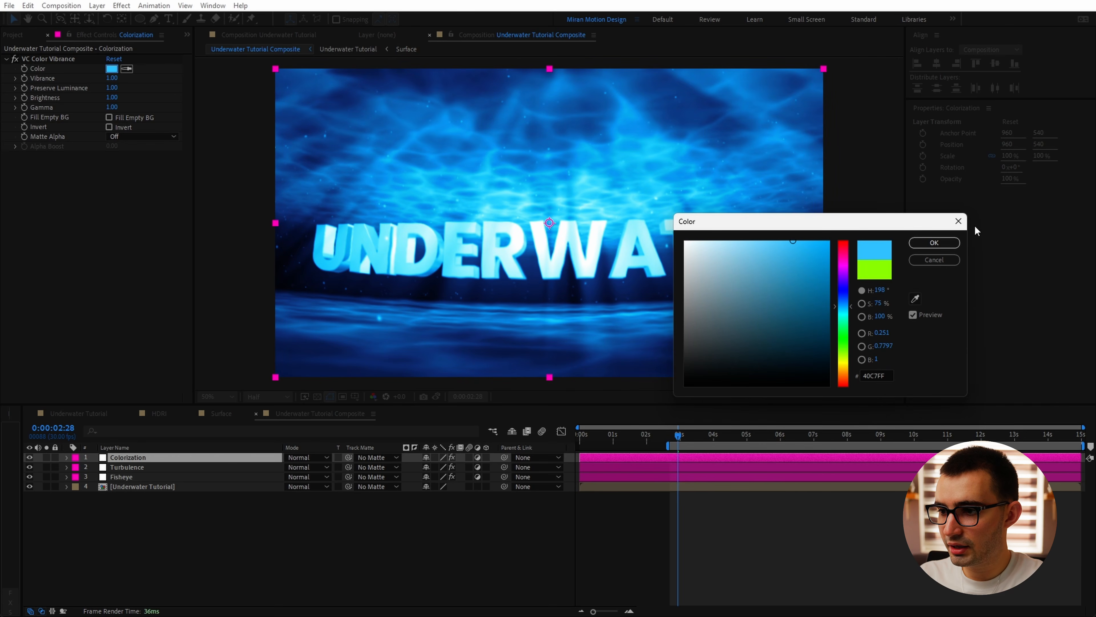
click(934, 243)
drag(105, 75, 91, 81)
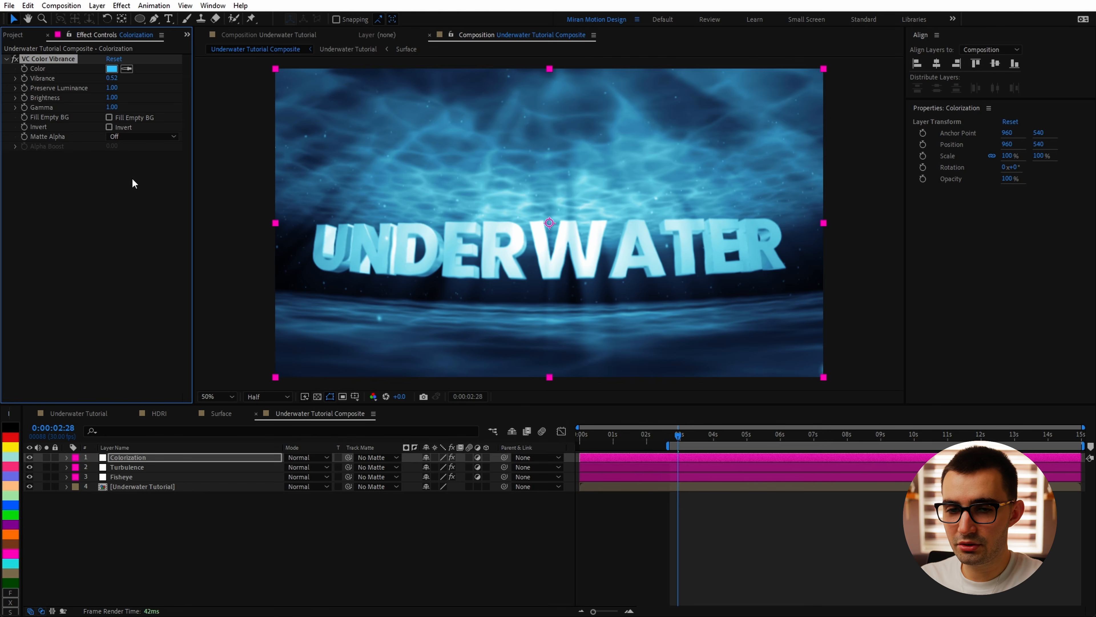
drag(110, 107, 99, 117)
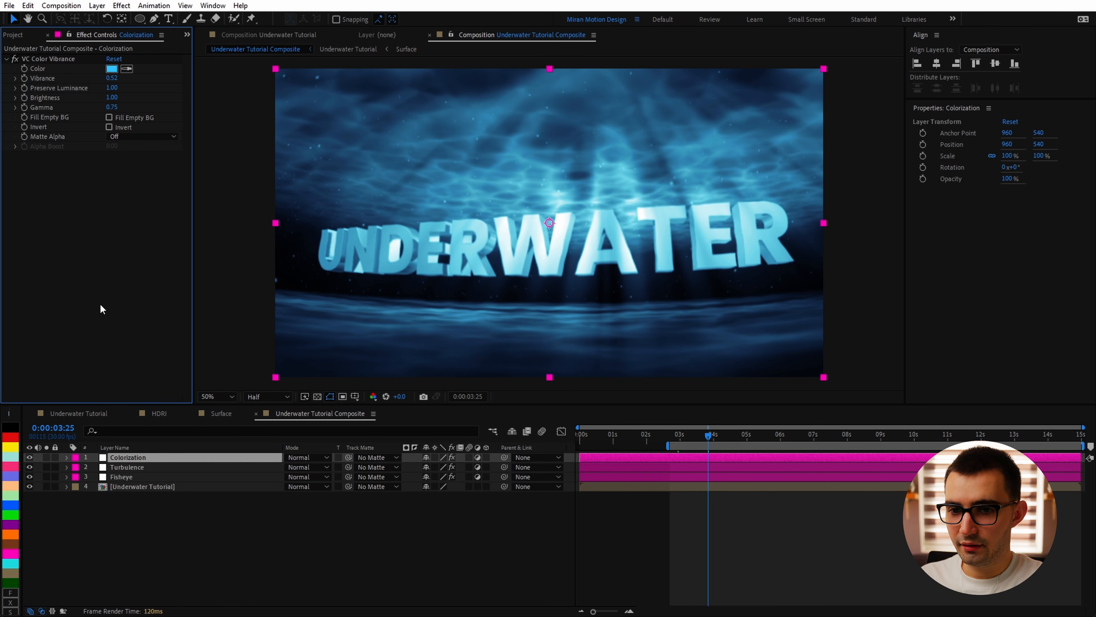
Add a Tint effect above VC Color Vibrance and map black to the dark grey 202020.
key(ctrl+space)
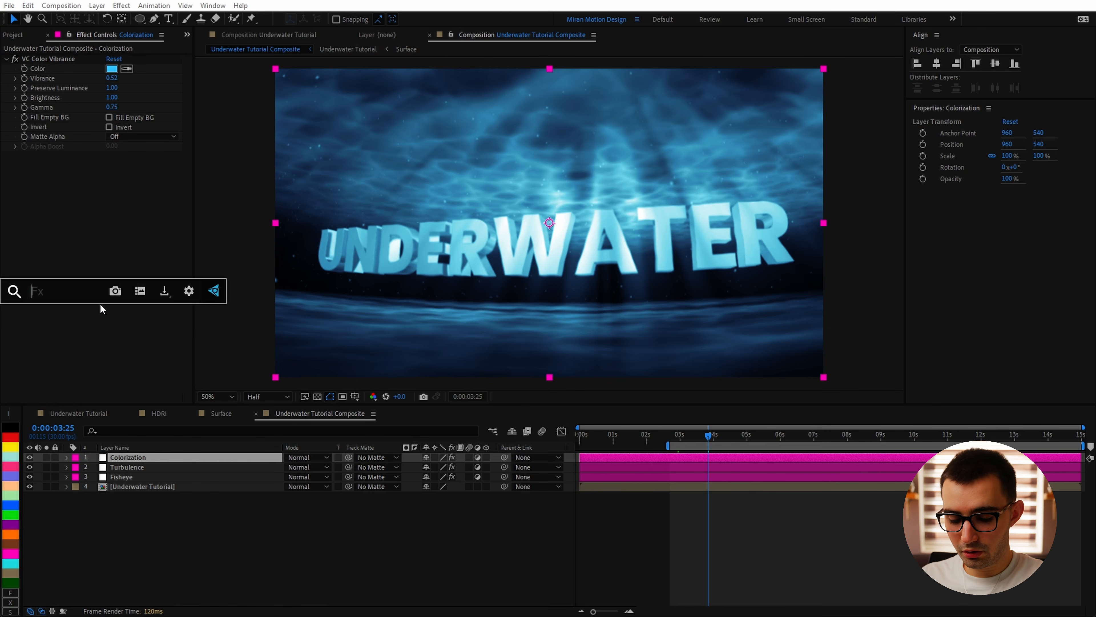
text(tint)
key(Return)
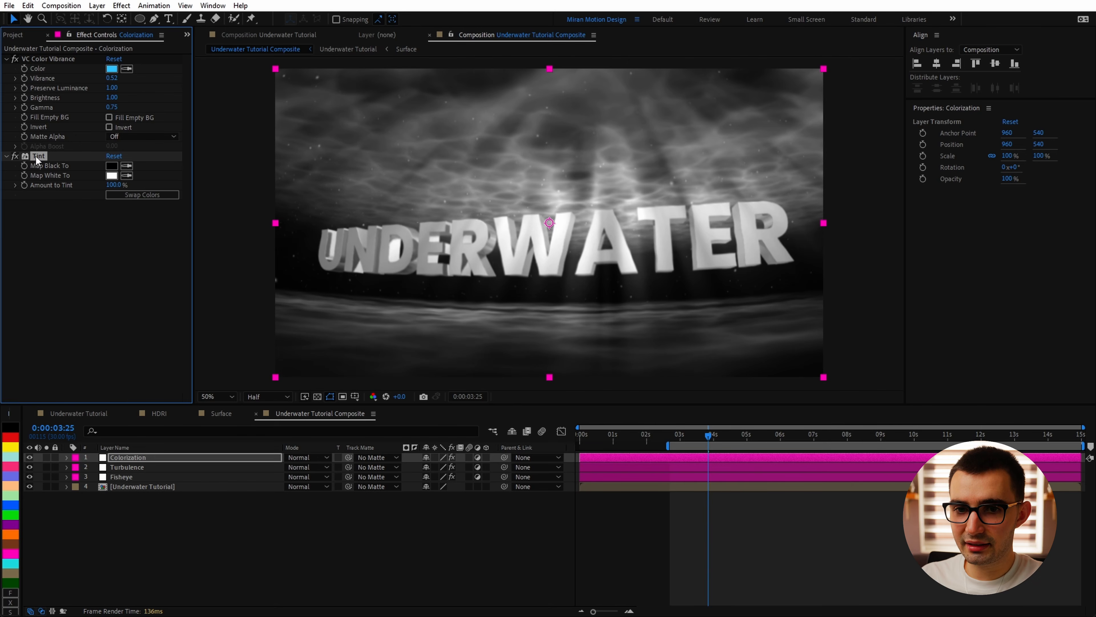
drag(41, 156, 37, 56)
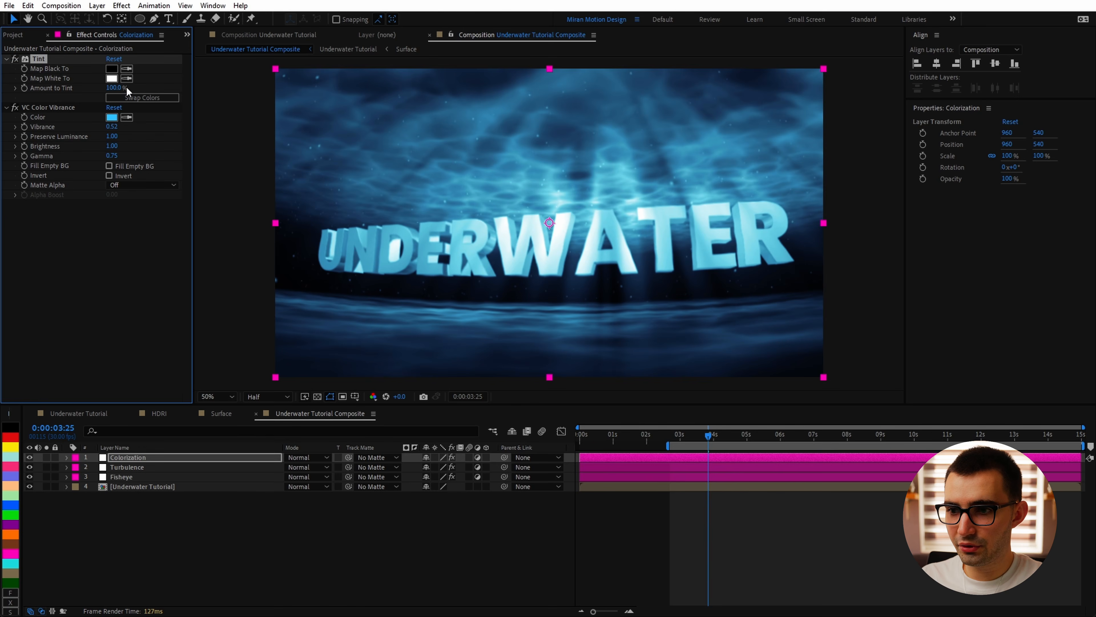
click(112, 69)
mouse_move(686, 378)
mouse_down()
mouse_move(662, 363)
mouse_move(609, 367)
mouse_up()
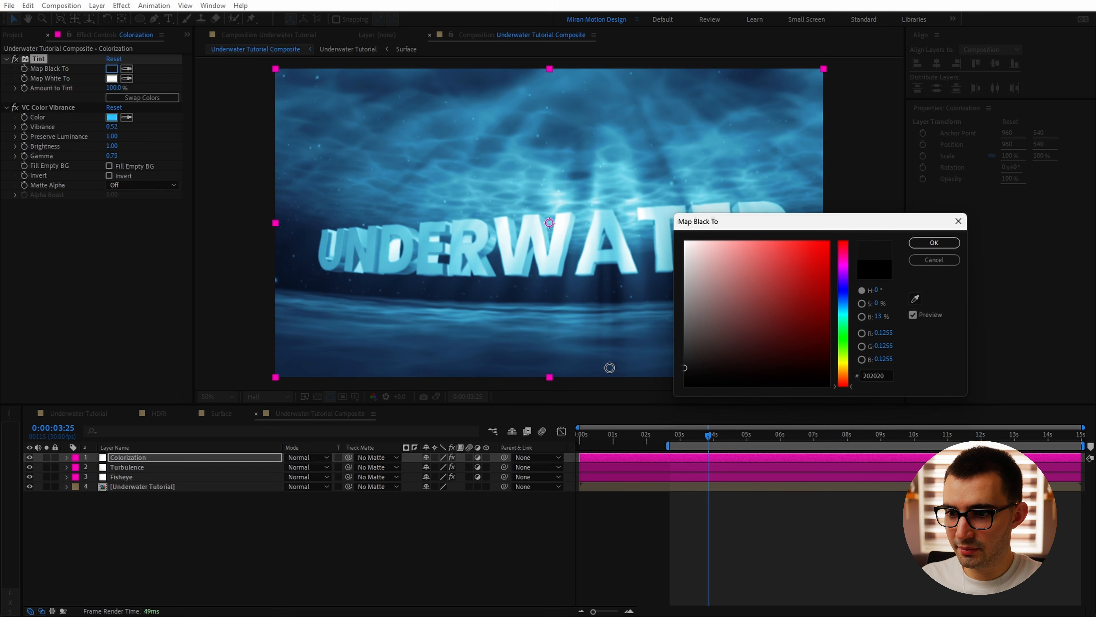
click(928, 244)
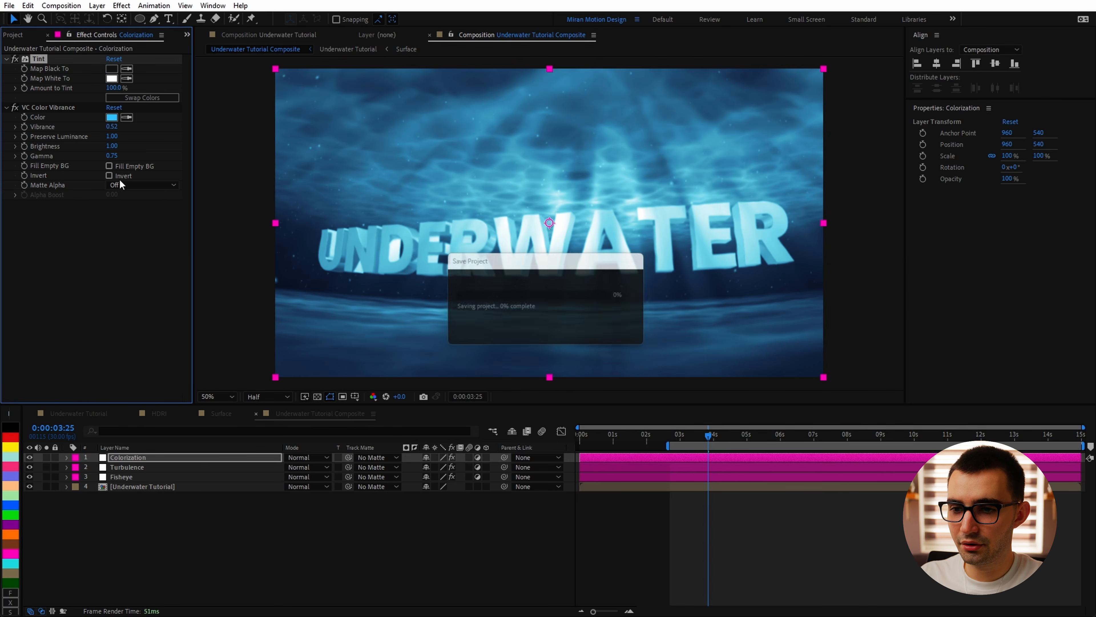
Set VC Color Vibrance's Brightness to 0.92 and Gamma to 0.70, and add a Curves effect with a slight S-shaped RGB curve.
drag(112, 146, 100, 173)
click(95, 274)
key(ctrl+space)
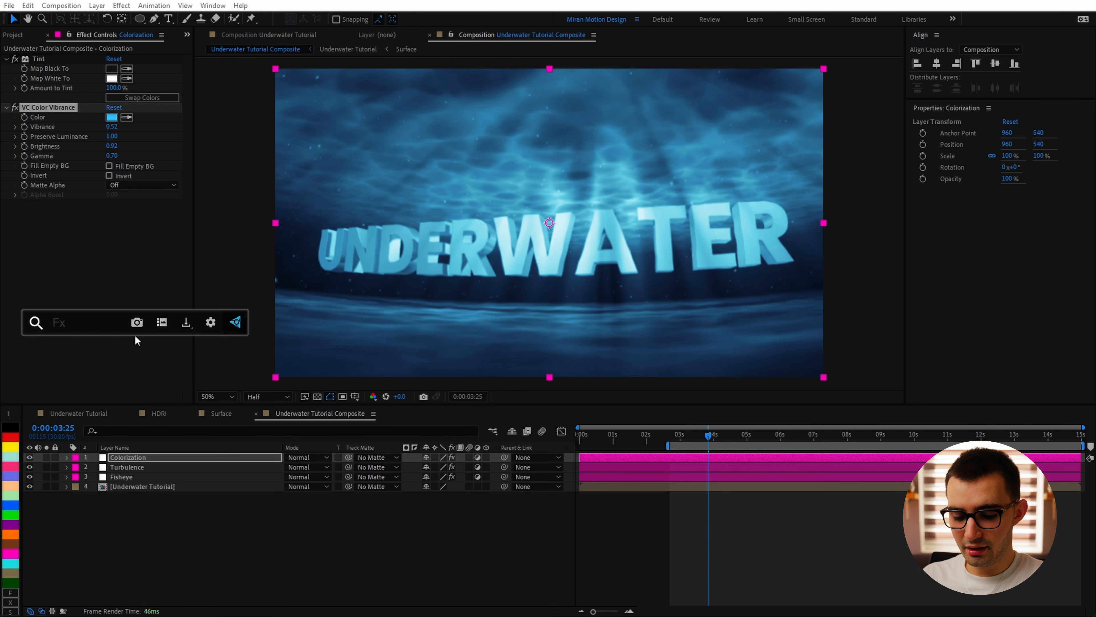
text(cu)
key(Return)
drag(70, 318, 74, 322)
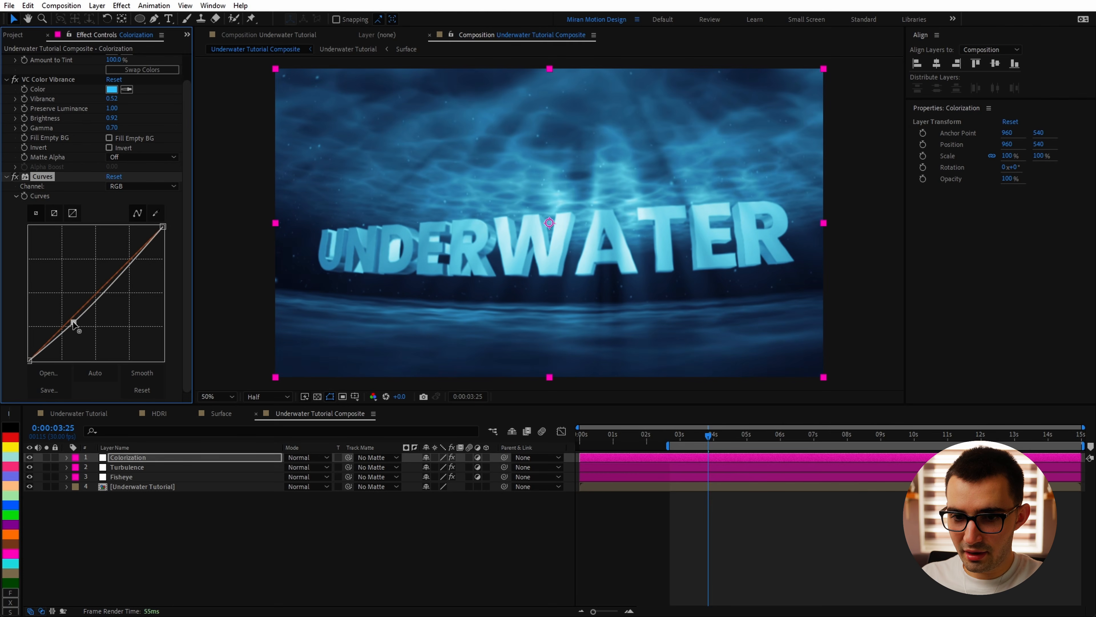
drag(132, 265, 127, 257)
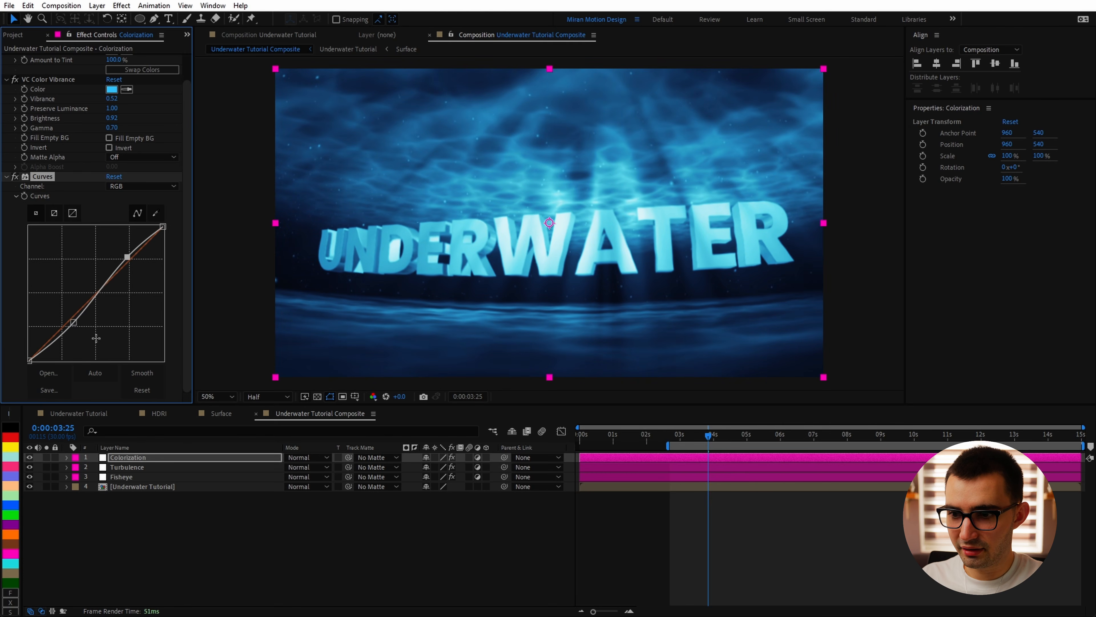
Add CC Vignette to the Colorization layer with Amount about 66, Angle of View 28.8 and Pin Highlights 100.
key(ctrl+space)
text(vignet)
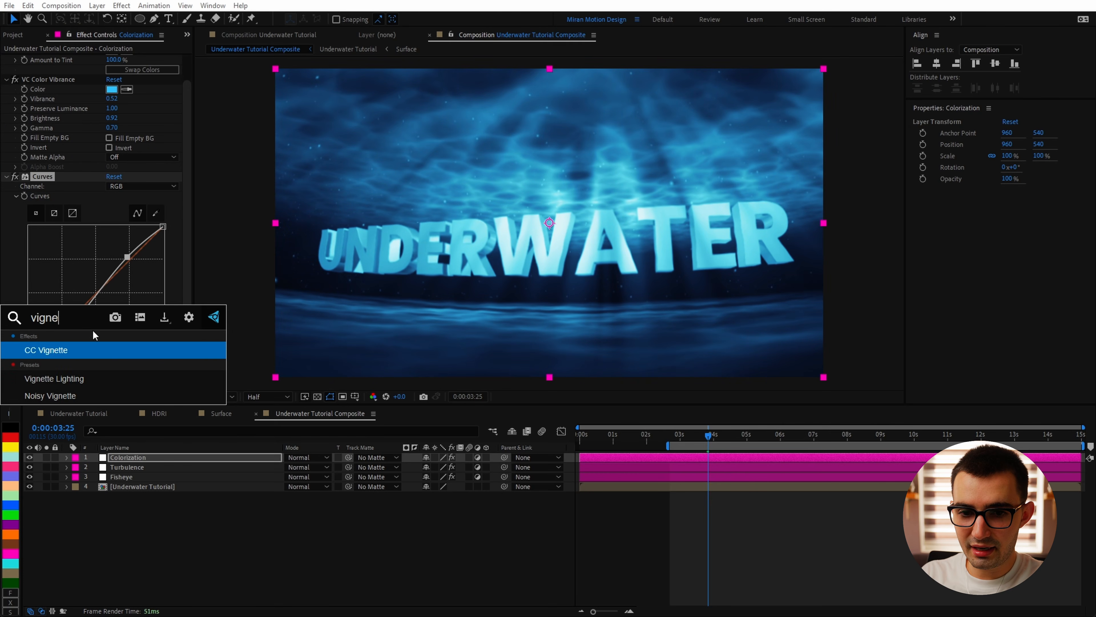
key(Return)
drag(111, 397, 159, 395)
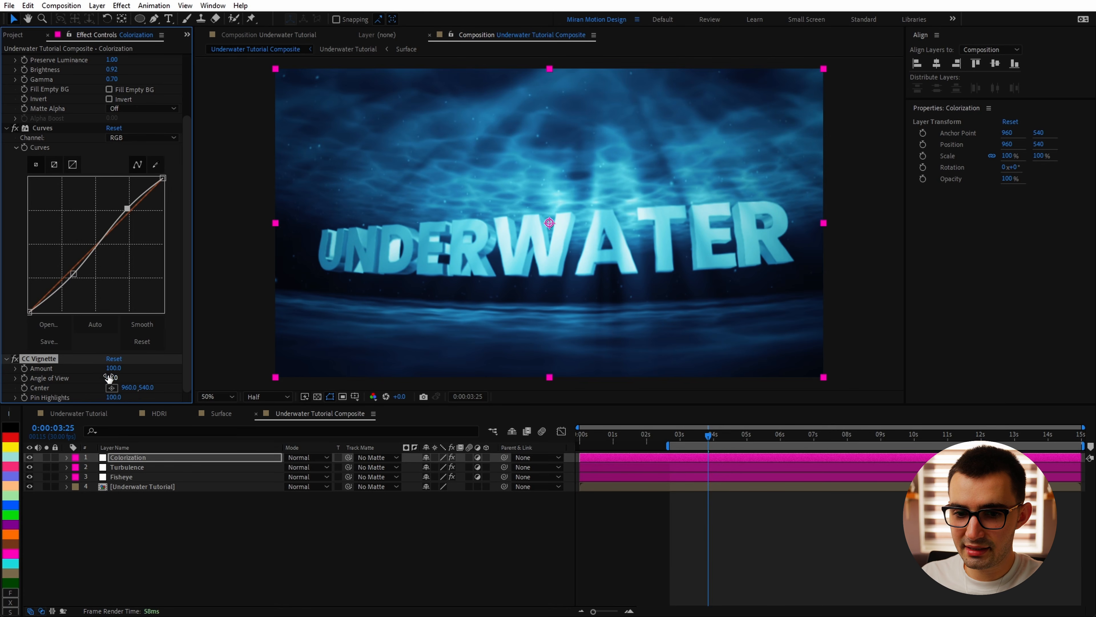
drag(111, 368, 41, 406)
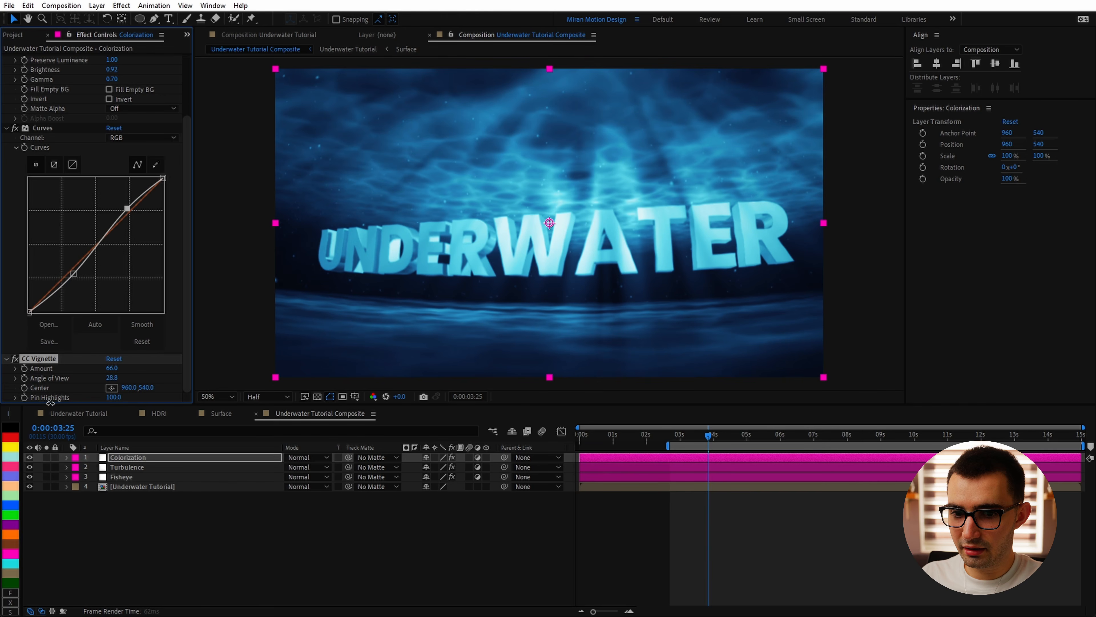
Duplicate the Colorization layer, remove all effects from the copy and rename it Glow.
click(136, 459)
key(ctrl+d)
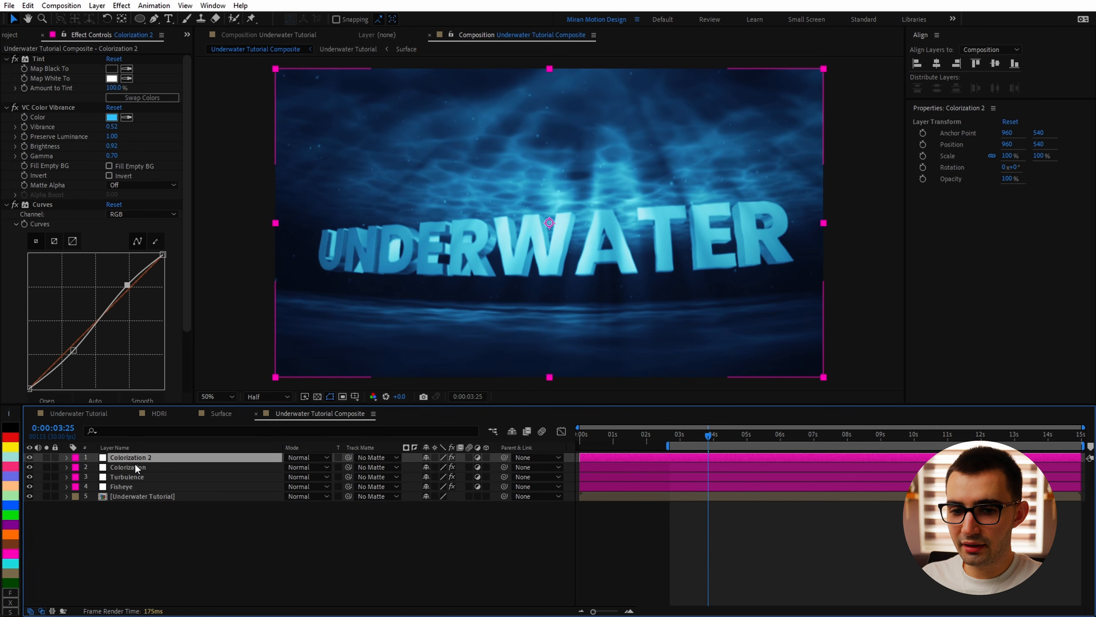
key(ctrl+shift+e)
key(Return)
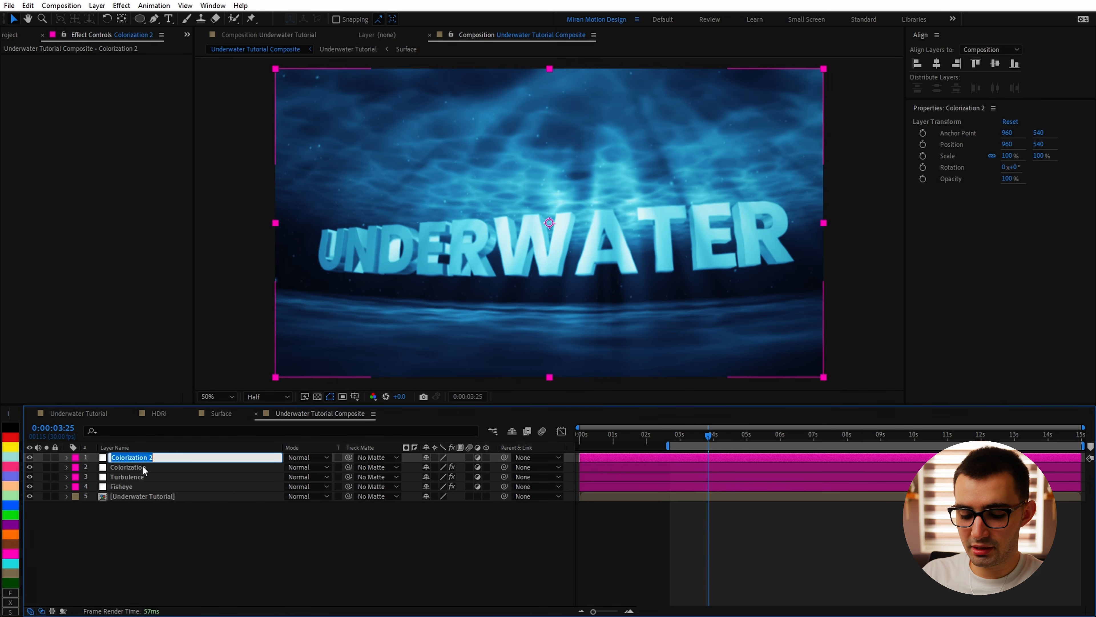
text(Glow)
key(Return)
Apply the Glow effect to the Glow adjustment layer.
key(ctrl+space)
text(low)
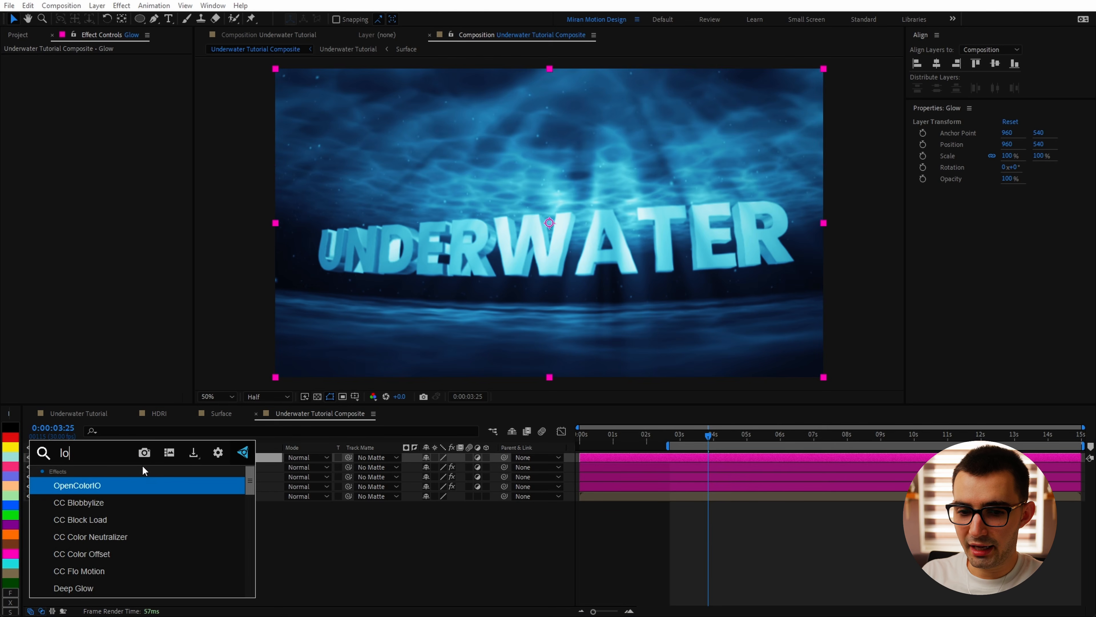
key(ctrl+a)
text(glow)
key(Return)
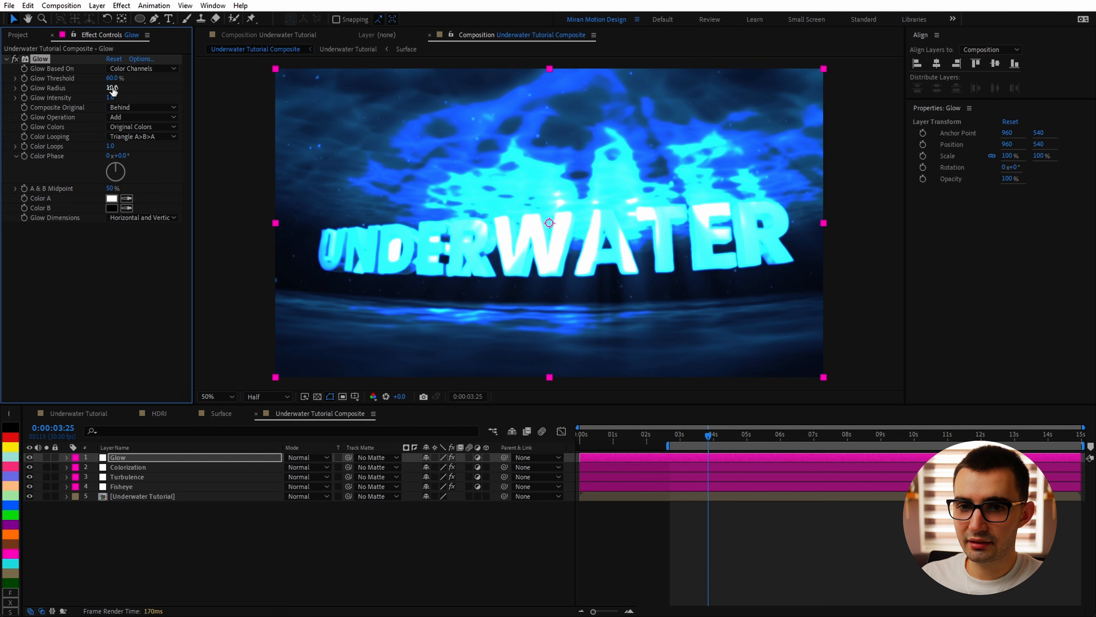
Set the effect's Glow Threshold to 68.6%, Glow Intensity to 0.1 and Glow Radius to 99.
drag(111, 78, 127, 81)
click(111, 98)
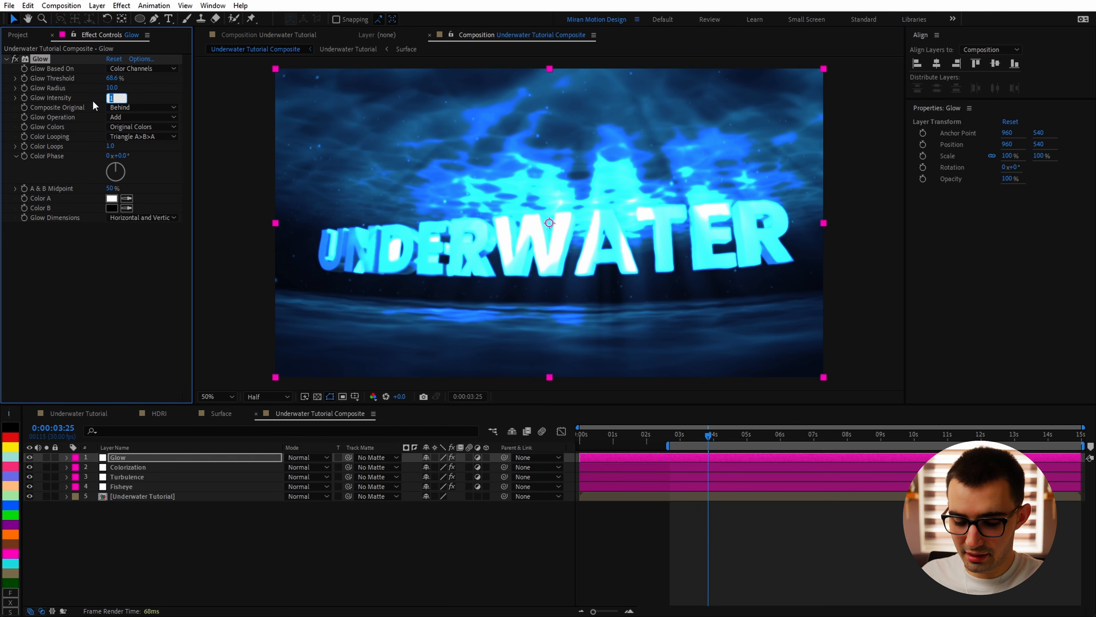
text(0.1)
key(Return)
drag(111, 88, 167, 89)
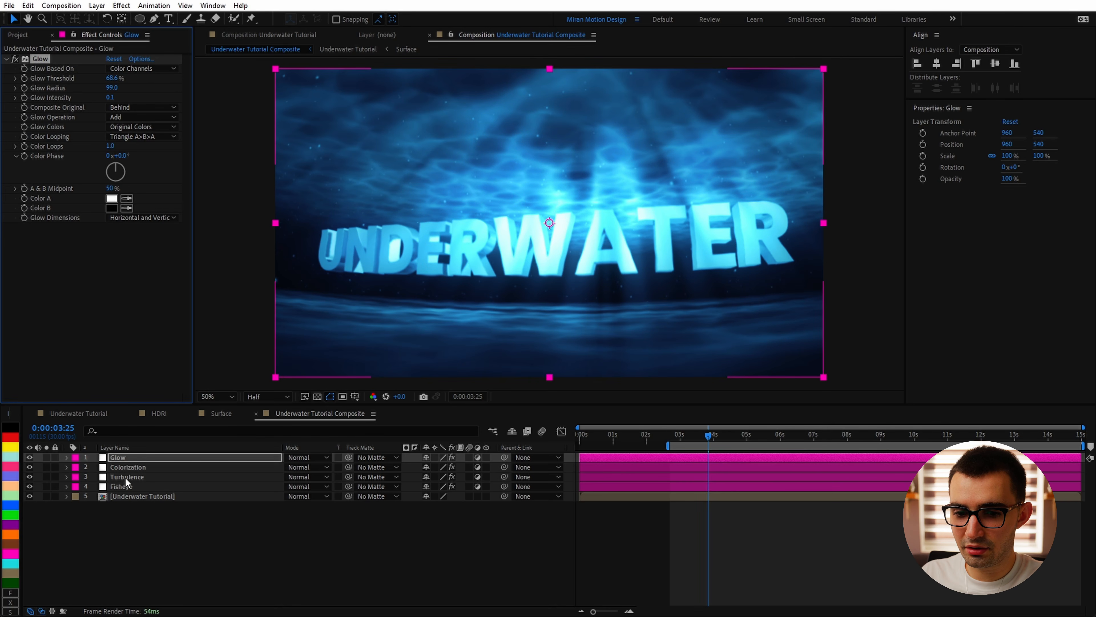
Lower VC Color Vibrance's Brightness on the Colorization layer to about 0.84.
click(139, 469)
drag(112, 149, 76, 165)
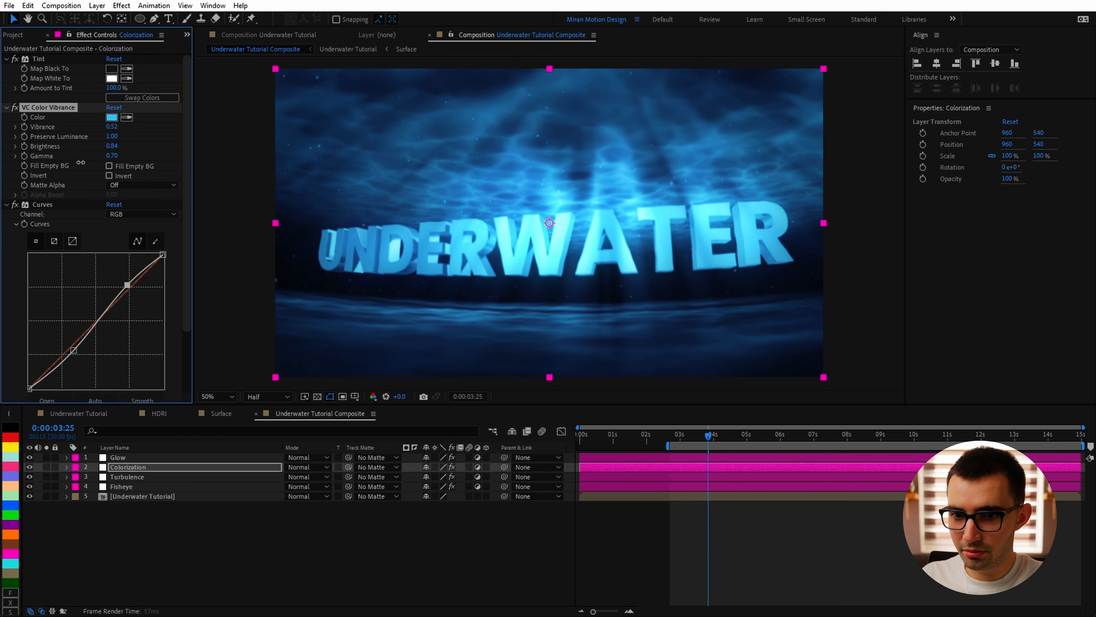
Duplicate the Glow effect on the Glow layer and set the copy's Glow Radius to 1000 and Glow Threshold to about 81.8%.
key(ctrl+Up)
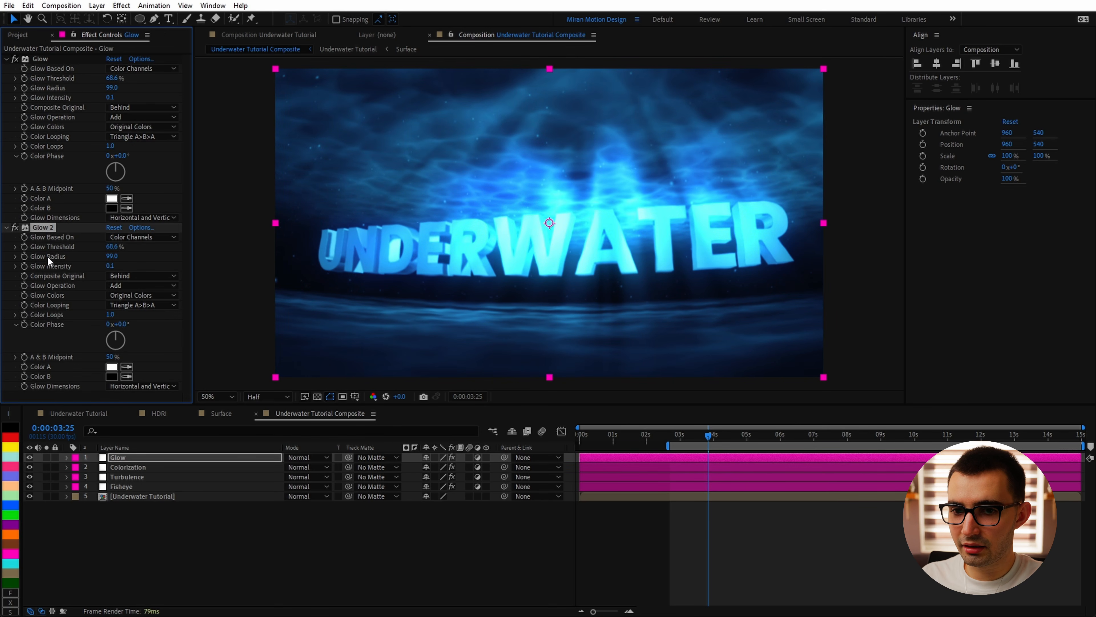
drag(101, 247, 442, 251)
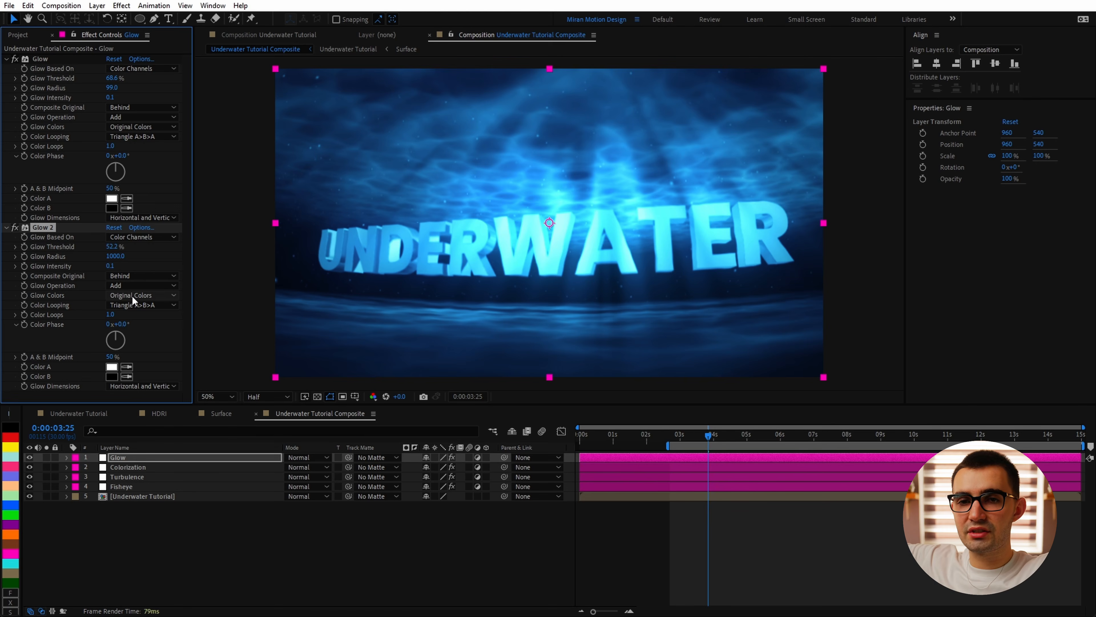
drag(112, 247, 299, 244)
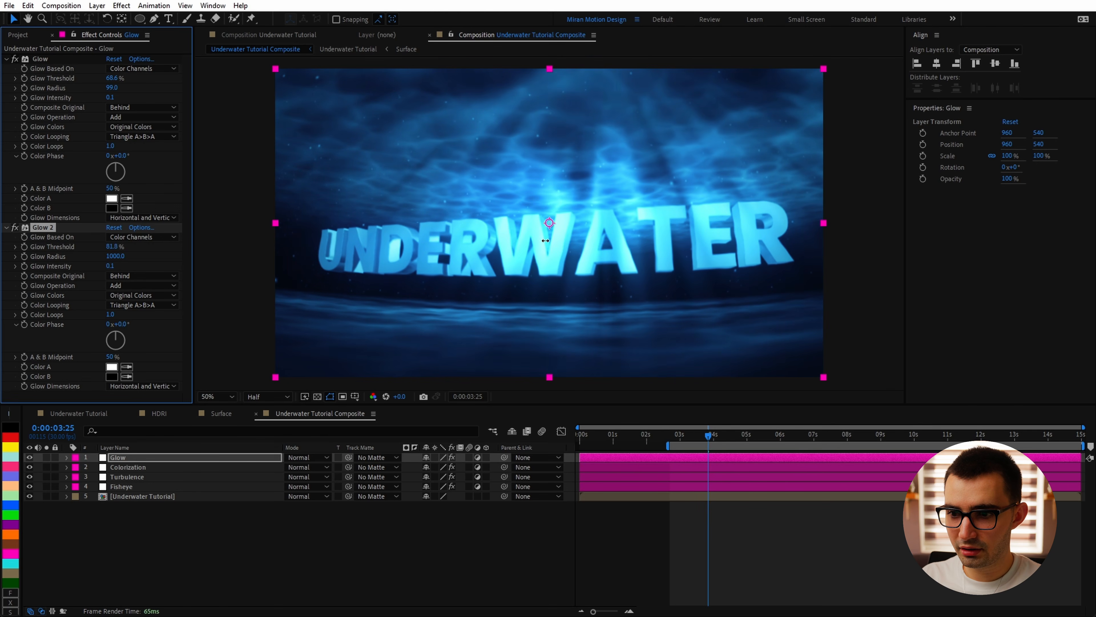
Try a VC Color Vibrance Brightness of 0.9 on the Colorization layer, and settle on 0.8.
drag(317, 288, 266, 288)
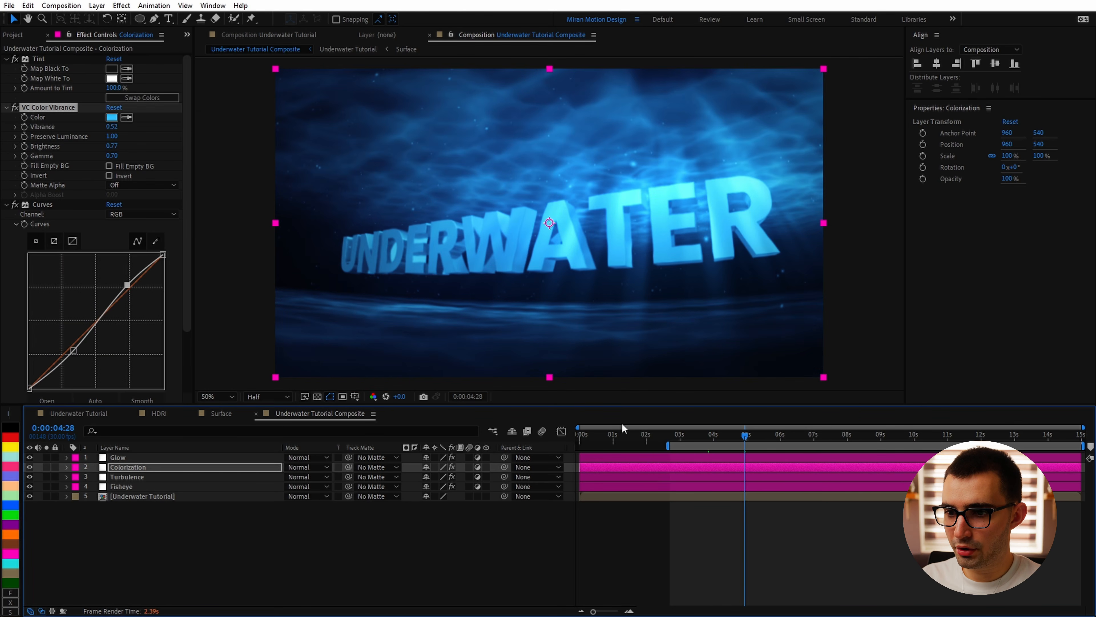
click(604, 437)
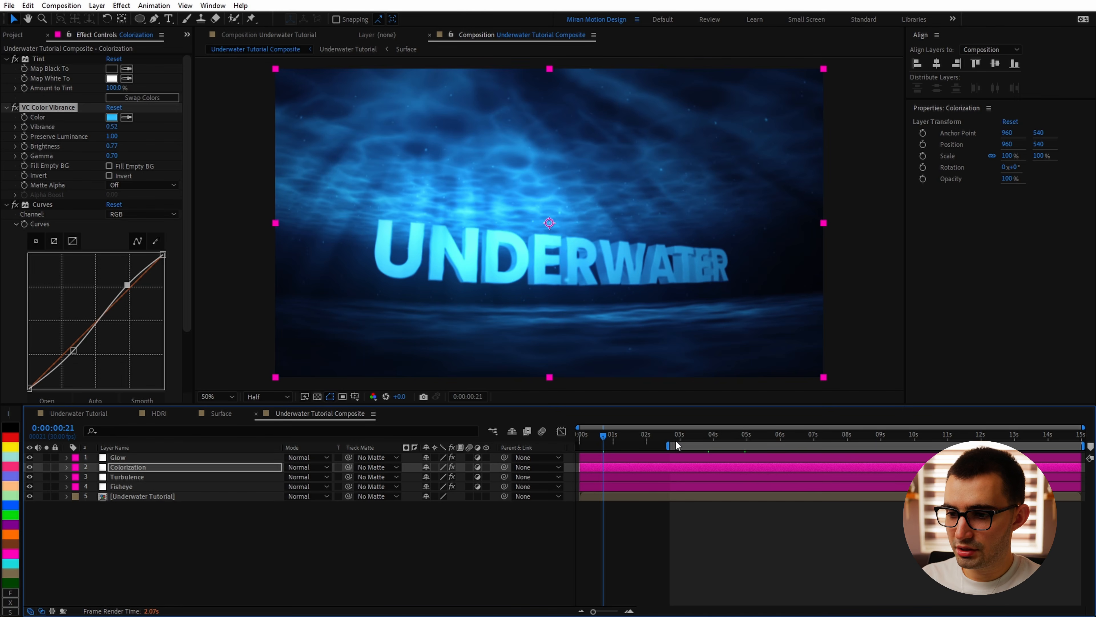
click(723, 438)
click(112, 146)
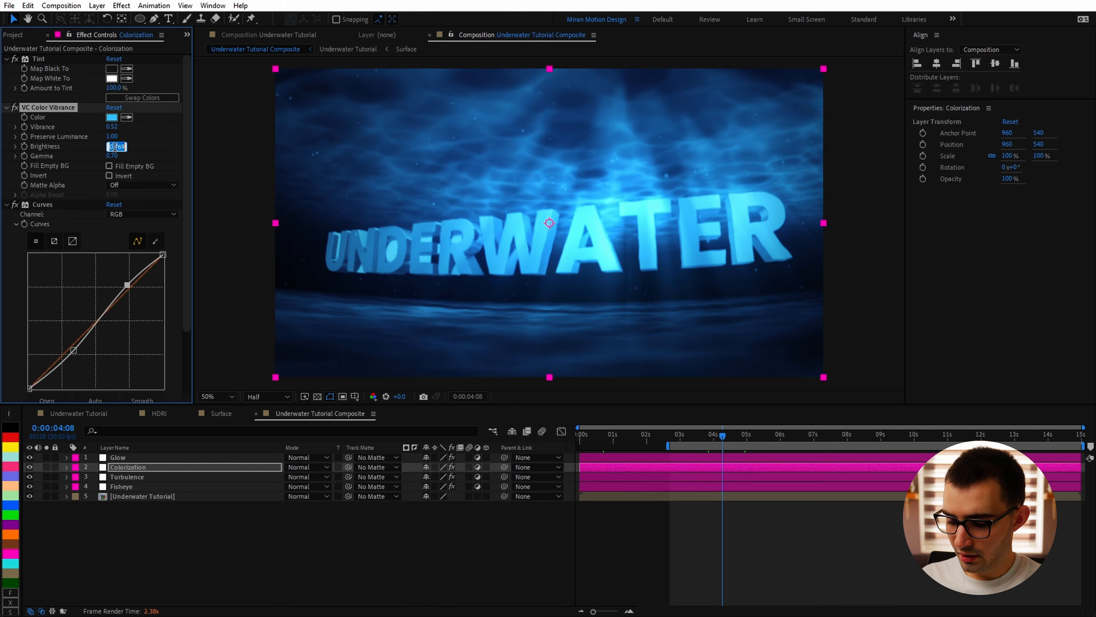
text(0.9)
key(Return)
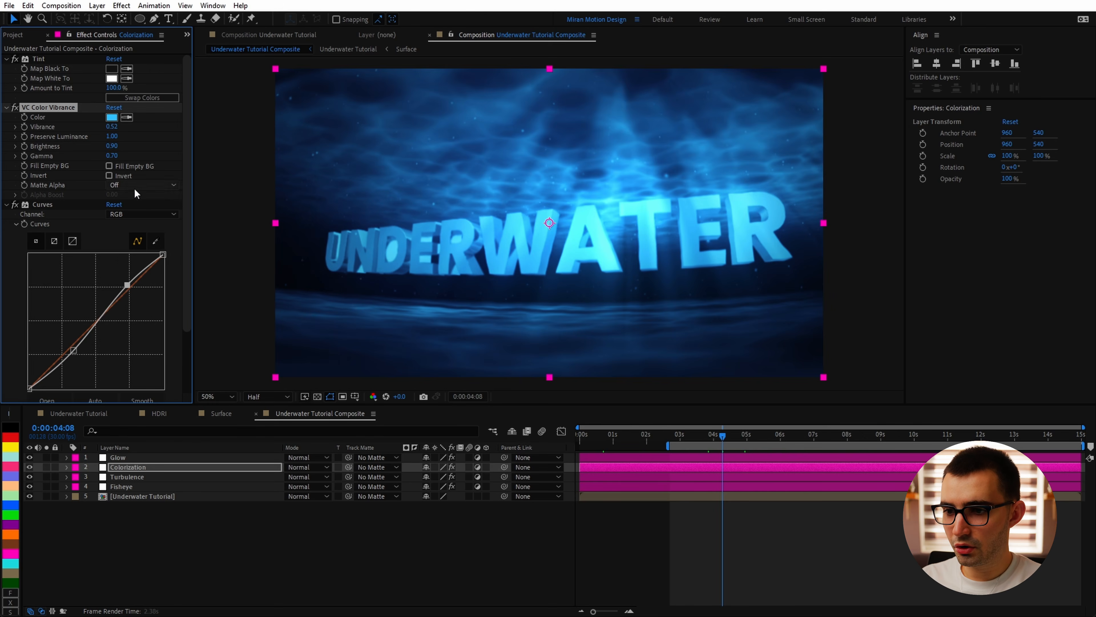
click(112, 146)
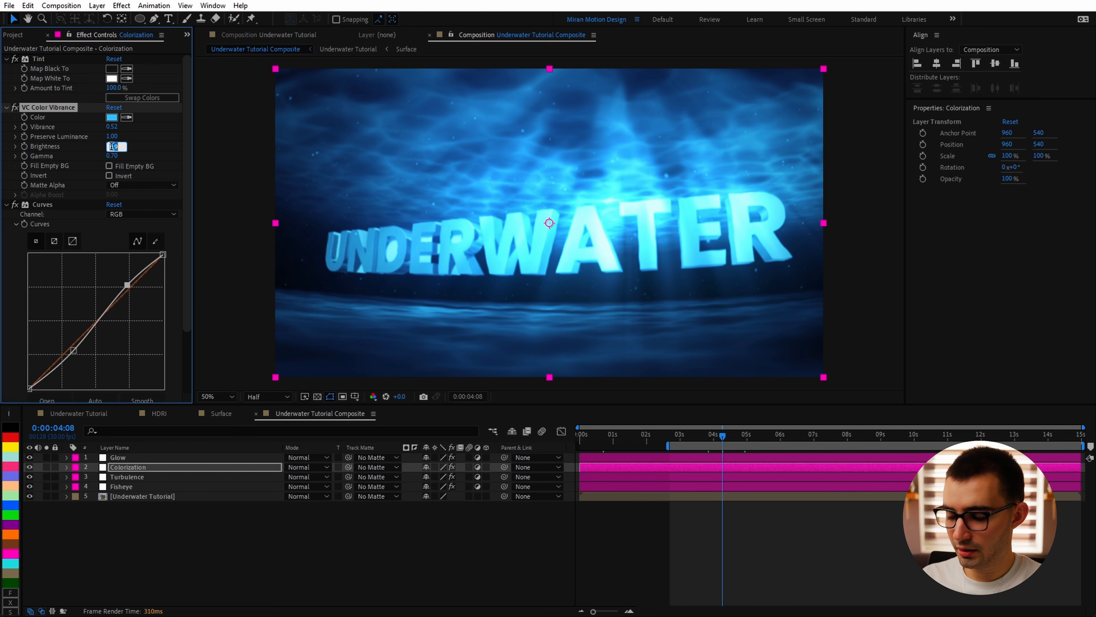
text(.8)
key(Return)
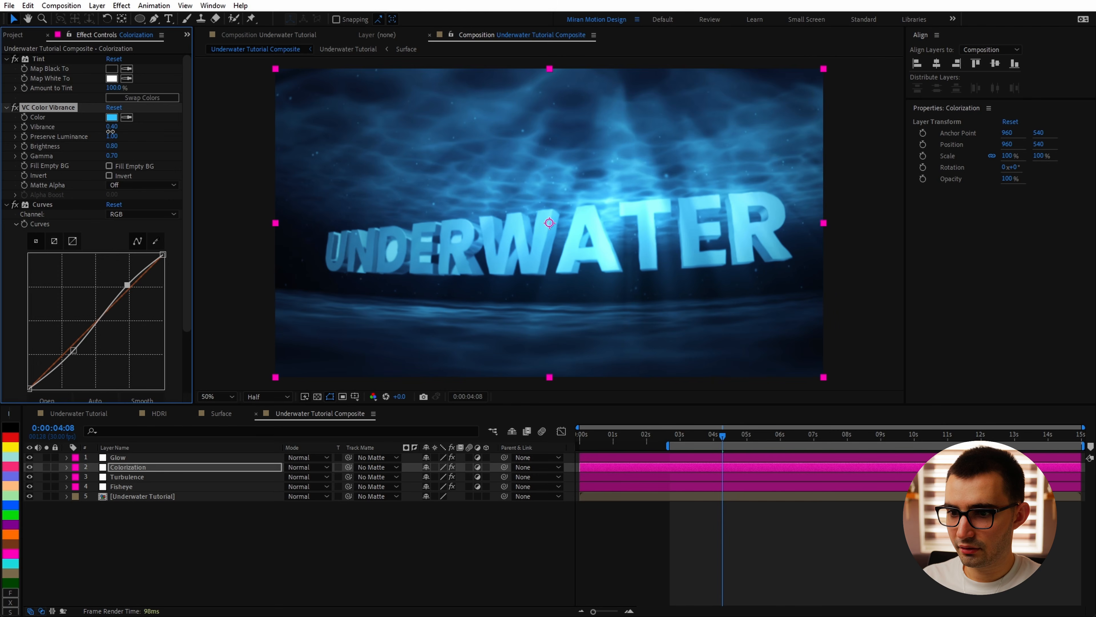
Duplicate the Glow adjustment layer, remove all effects from the copy and rename it Chromatic Aberration.
click(182, 457)
key(ctrl+d)
key(ctrl+shift+e)
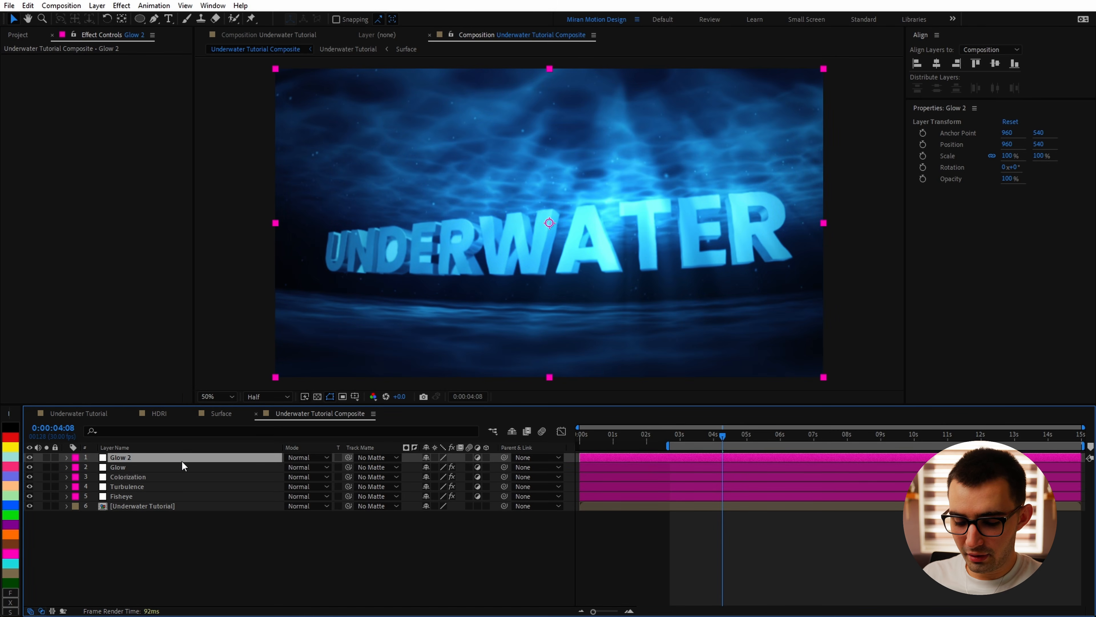
key(Return)
text(Chromatic Aberration)
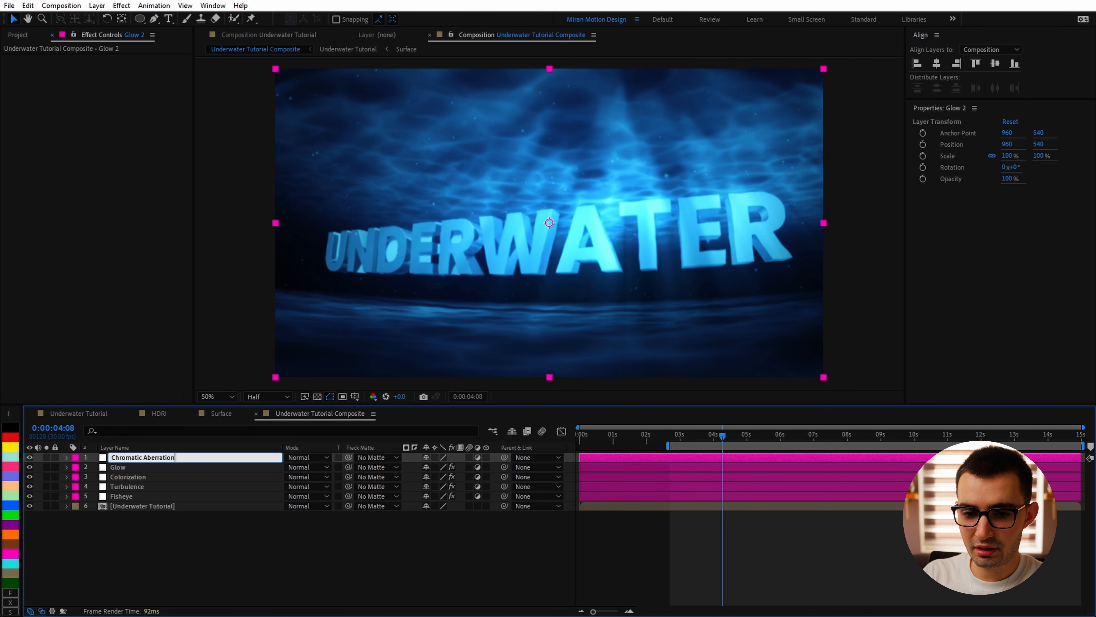
key(Return)
Apply the Quick Chromatic Aberration 3 effect to the Chromatic Aberration layer and set its Position to 2.
key(ctrl+space)
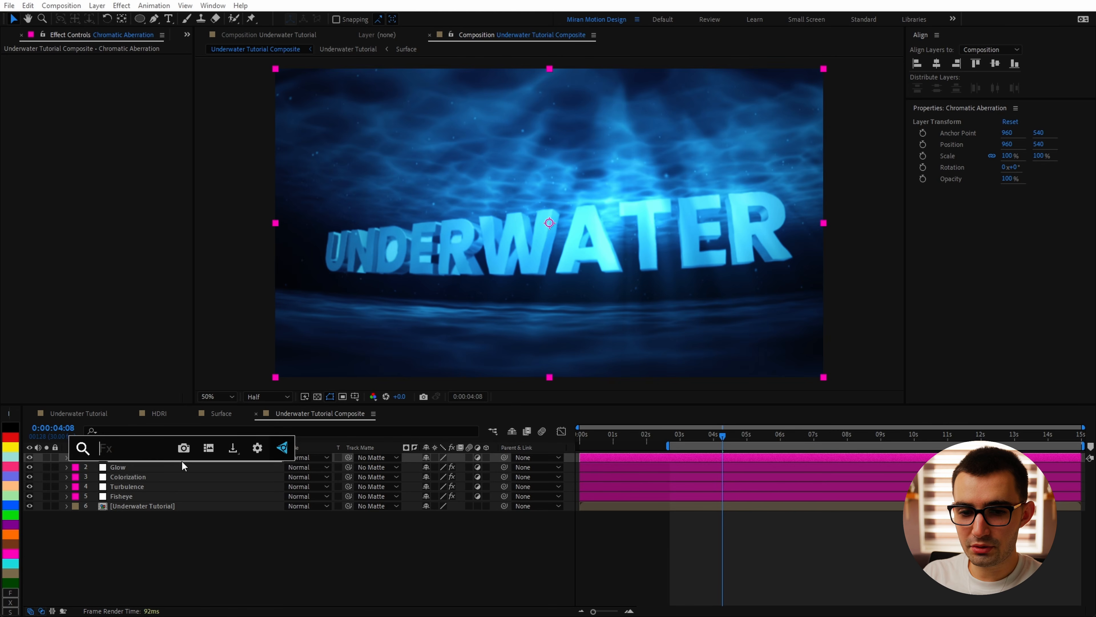
text(qc)
key(Return)
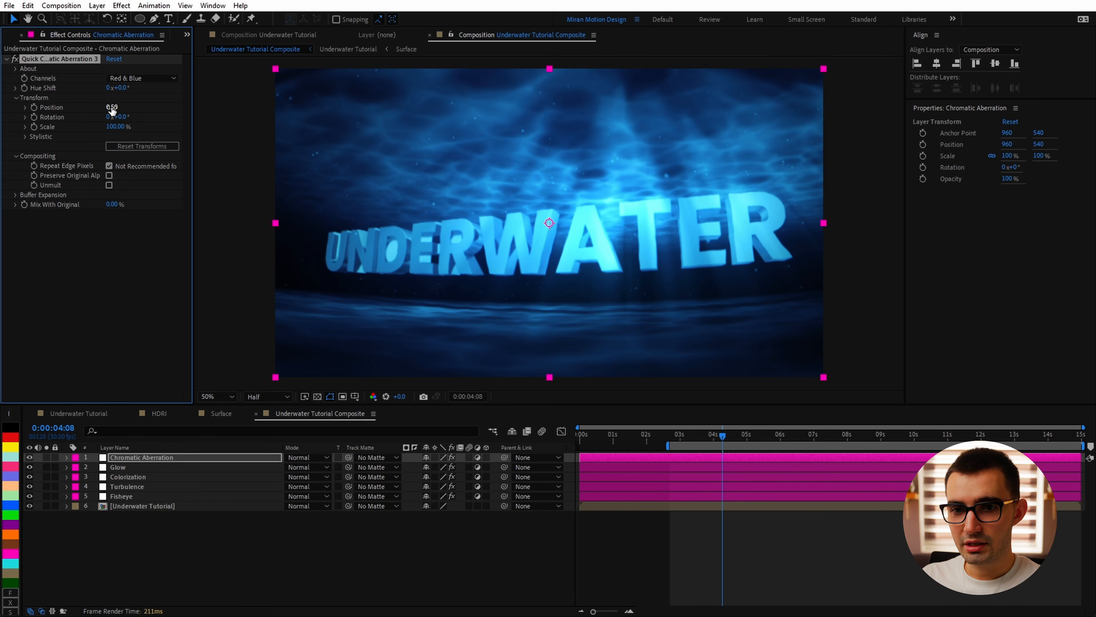
text(2)
key(Return)
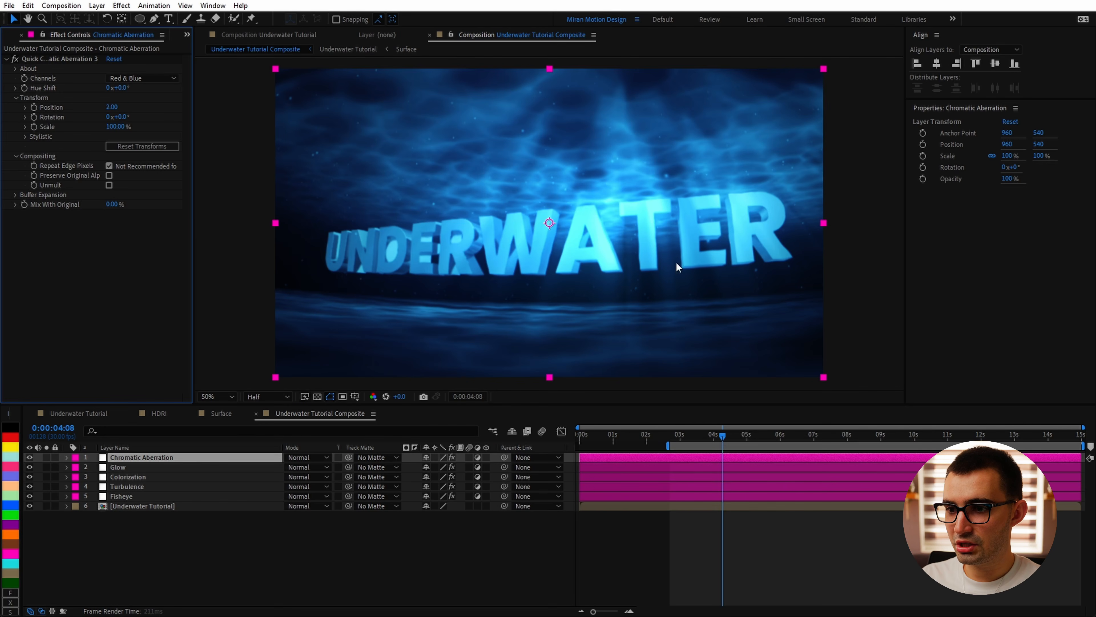
Set the preview resolution to Full and the chromatic aberration effect's stylistic Blur to 20.
key(/)
click(268, 396)
click(262, 423)
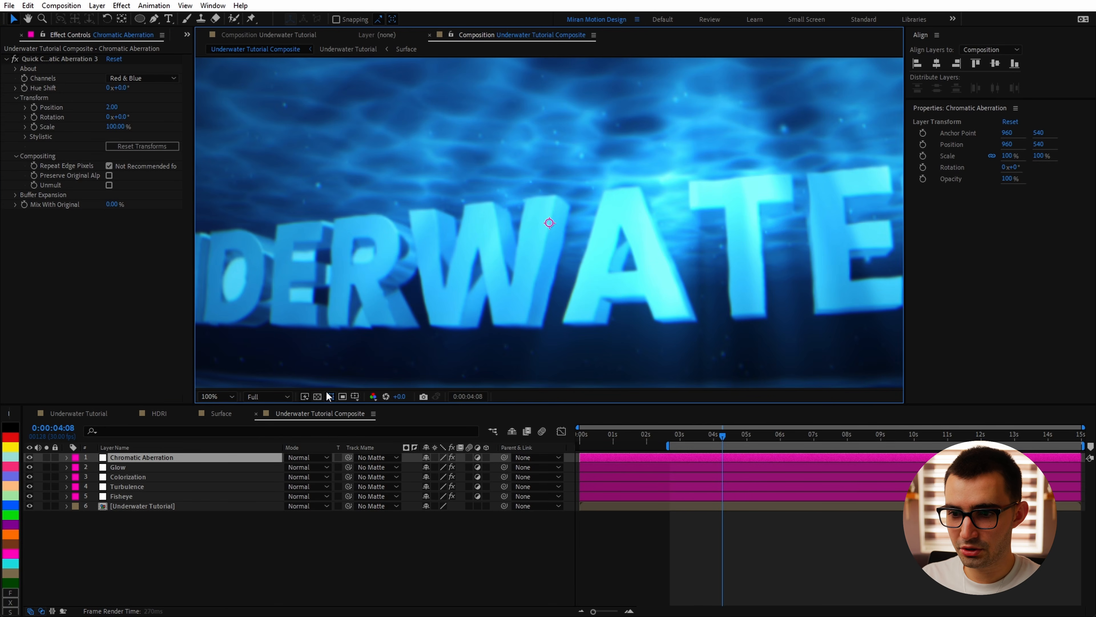
key(period)
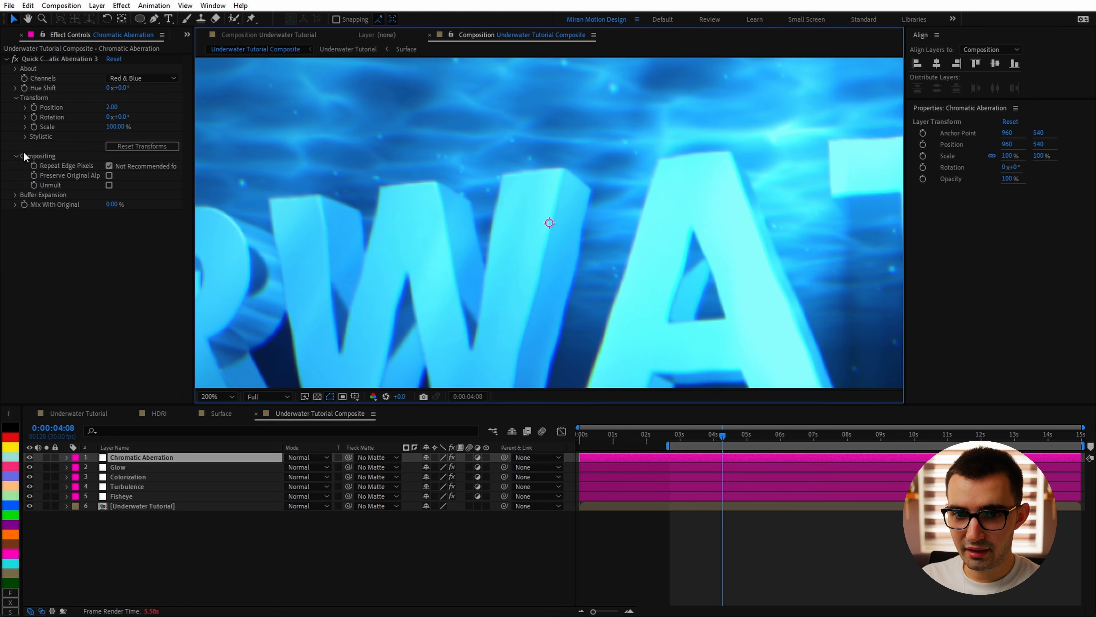
click(25, 137)
click(113, 185)
text(1)
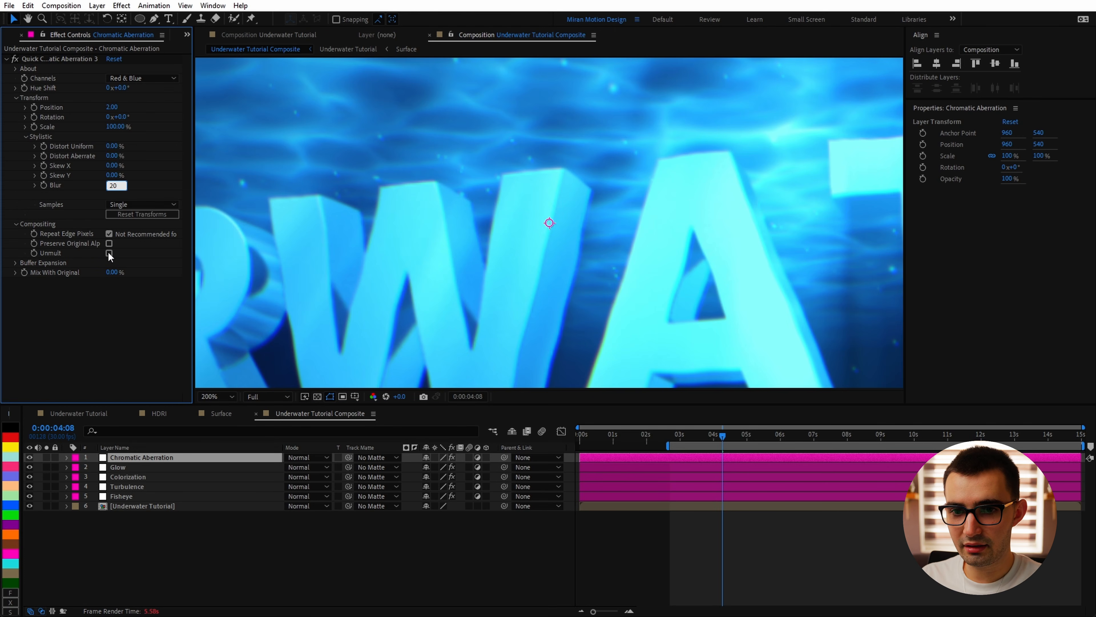
key(Return)
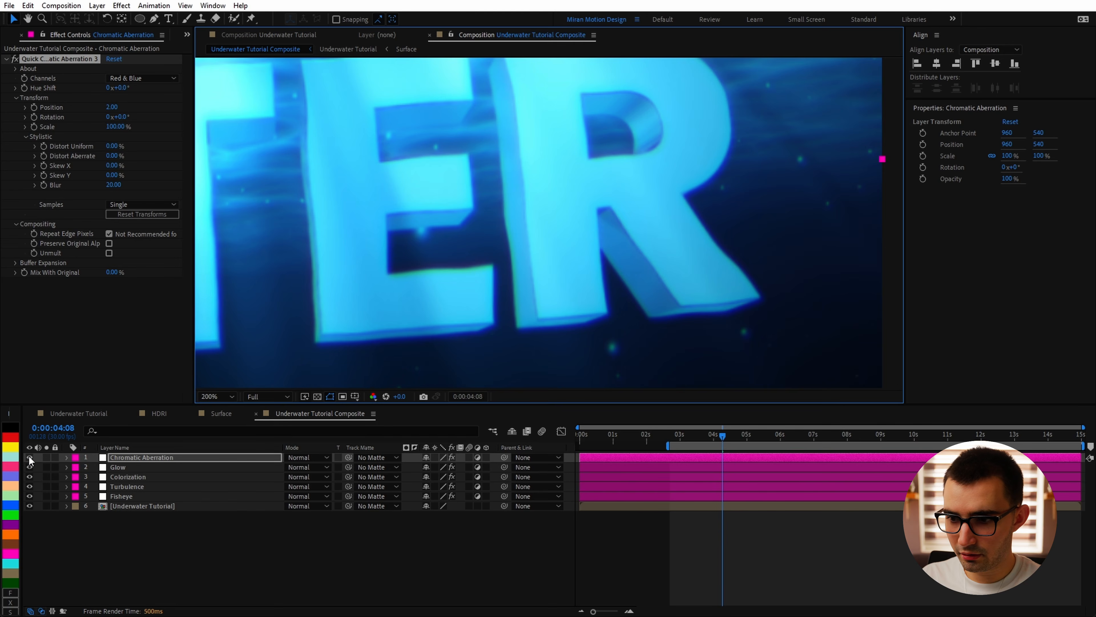
Compare the letter edges with the Chromatic Aberration layer hidden and shown.
click(30, 457)
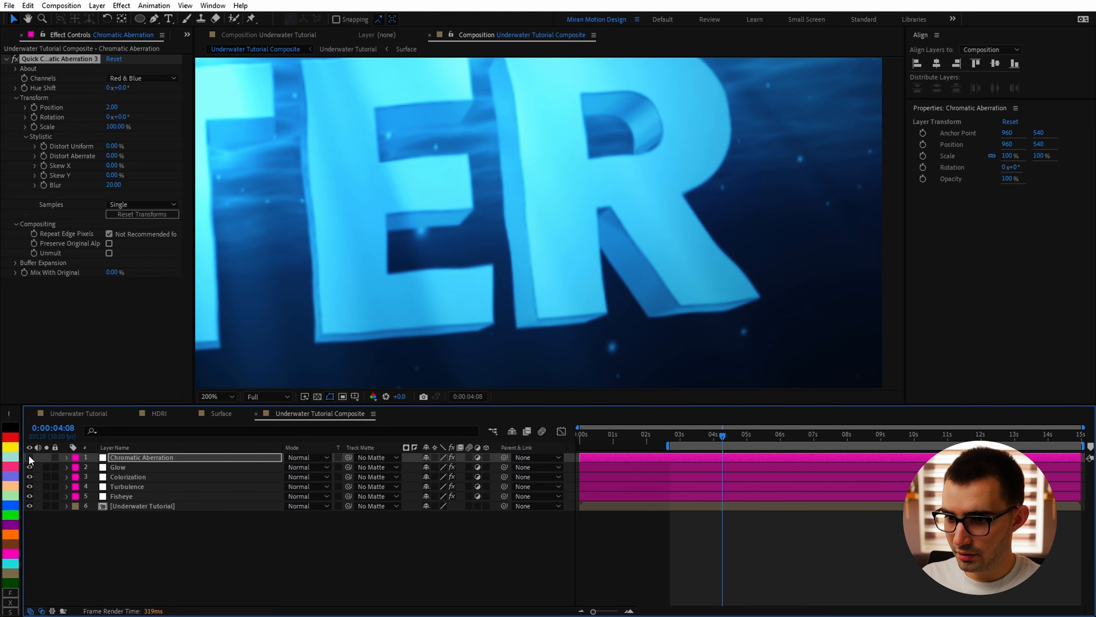
click(29, 457)
click(29, 457)
click(30, 457)
click(29, 457)
click(29, 458)
scroll(697, 294, down, 1)
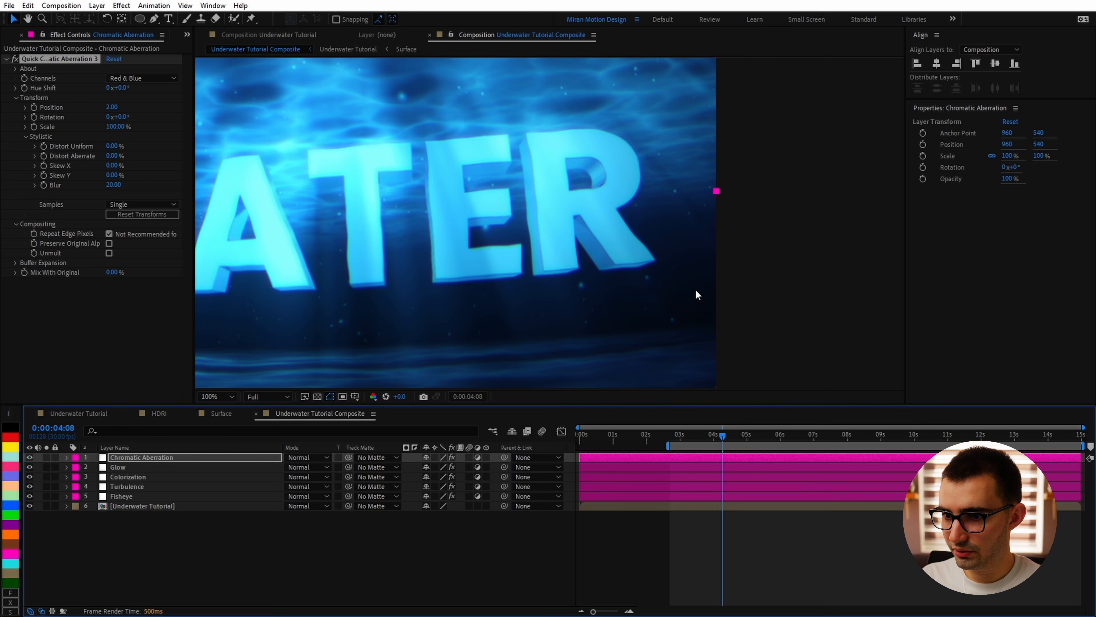
drag(443, 303, 741, 294)
key(shift+slash)
Duplicate the Chromatic Aberration layer, remove all effects from the copy and rename it Noise.
click(154, 459)
key(ctrl+d)
key(ctrl+shift+e)
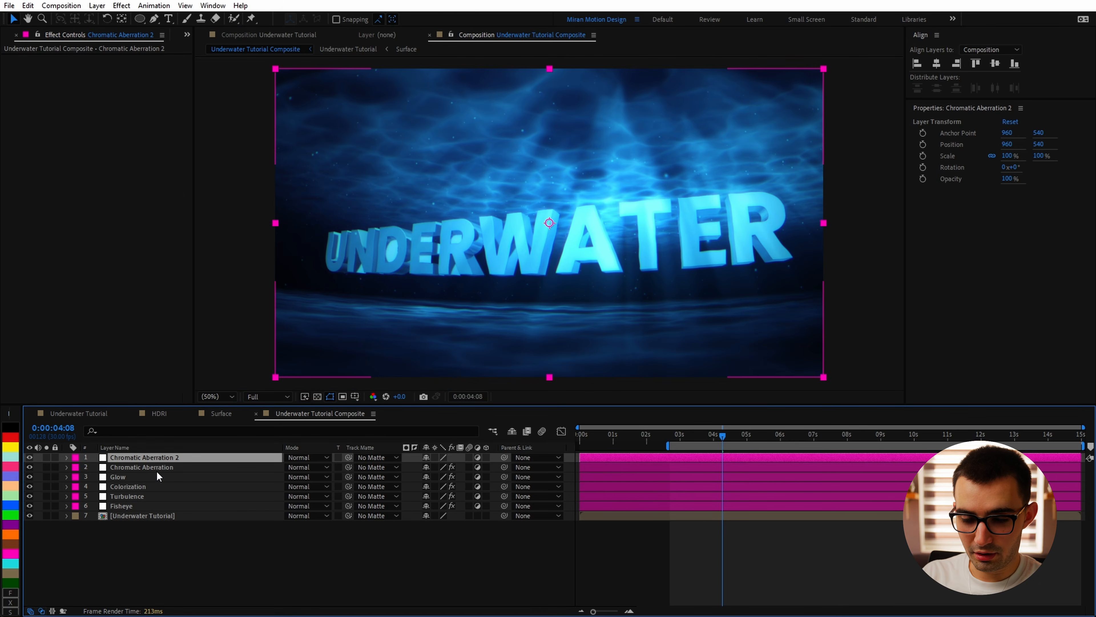
key(Return)
text(Noise)
key(Return)
Apply the Noise HLS Auto effect to the Noise layer and set its noise type to Grain.
key(ctrl+space)
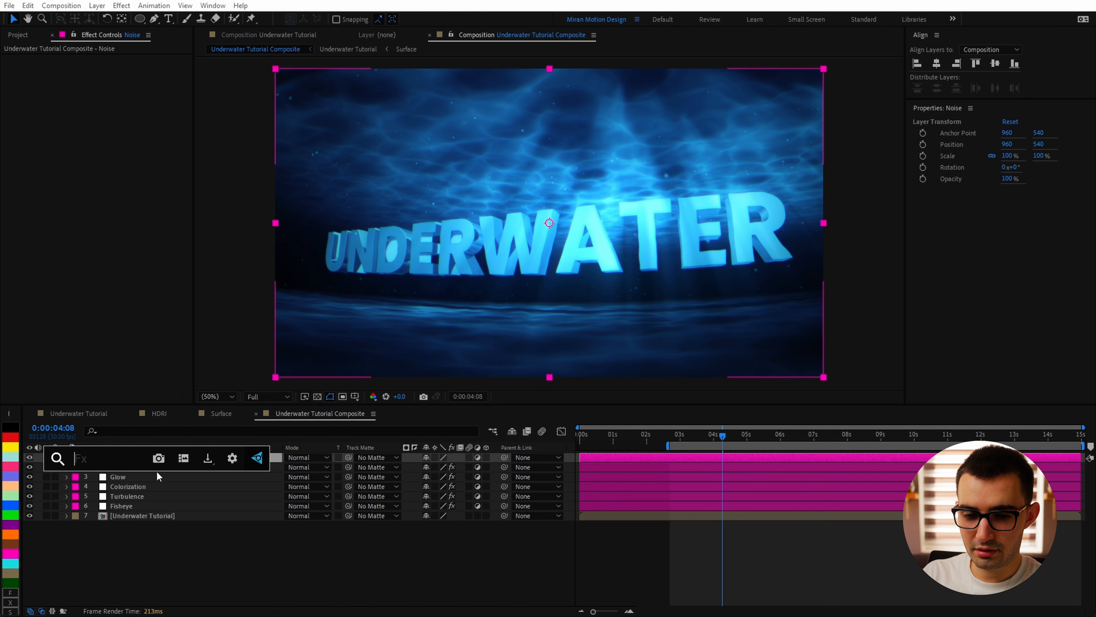
text(noise)
key(Down)
key(Down)
key(Down)
key(Return)
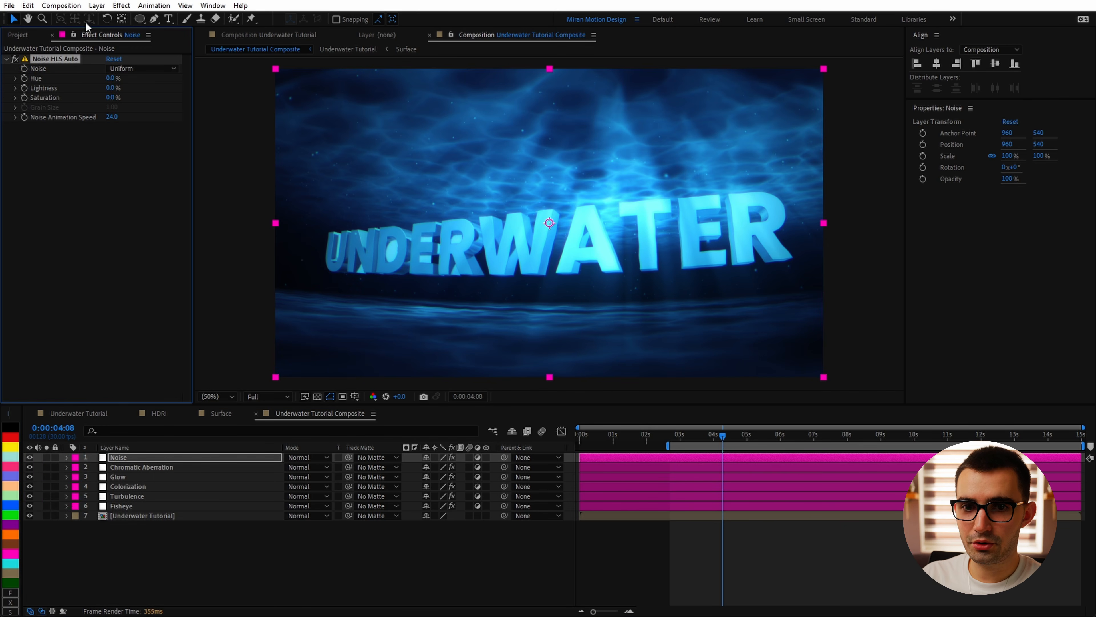
click(125, 68)
click(130, 105)
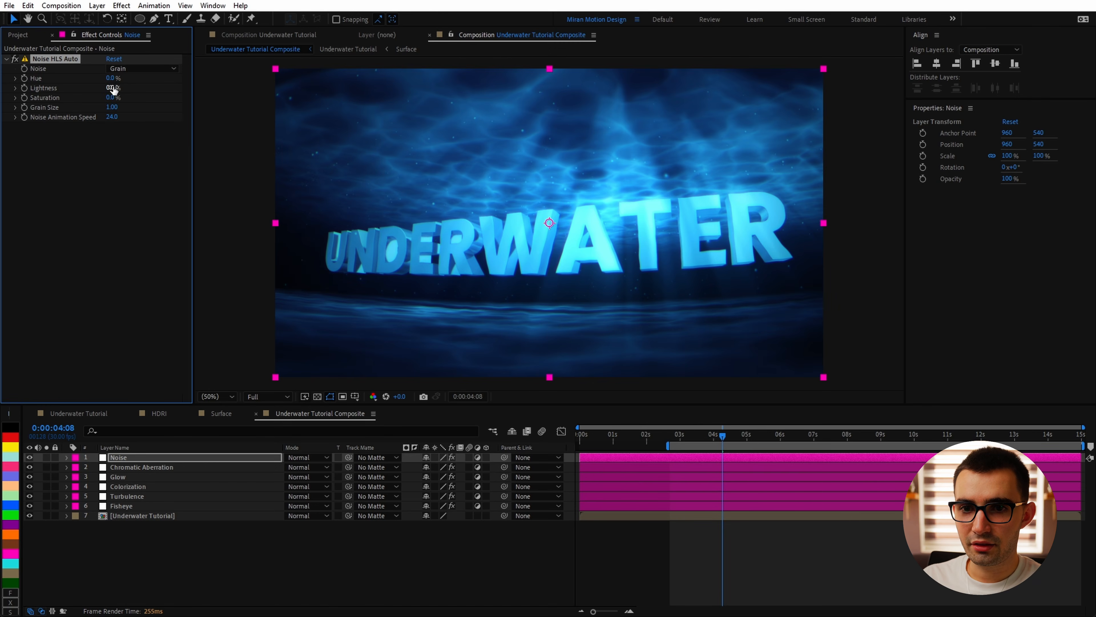
Set the noise effect's Lightness to 3%, Grain Size to 0.5 and Noise Animation Speed to 30.
click(112, 87)
text(3)
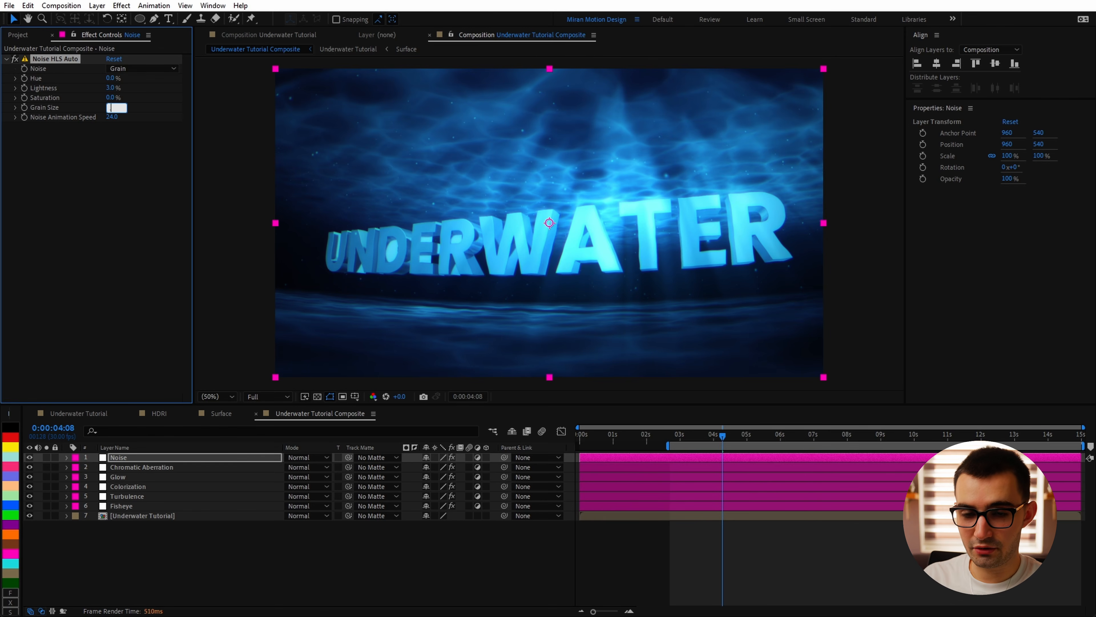
text(0.5)
key(Tab)
text(30)
key(Return)
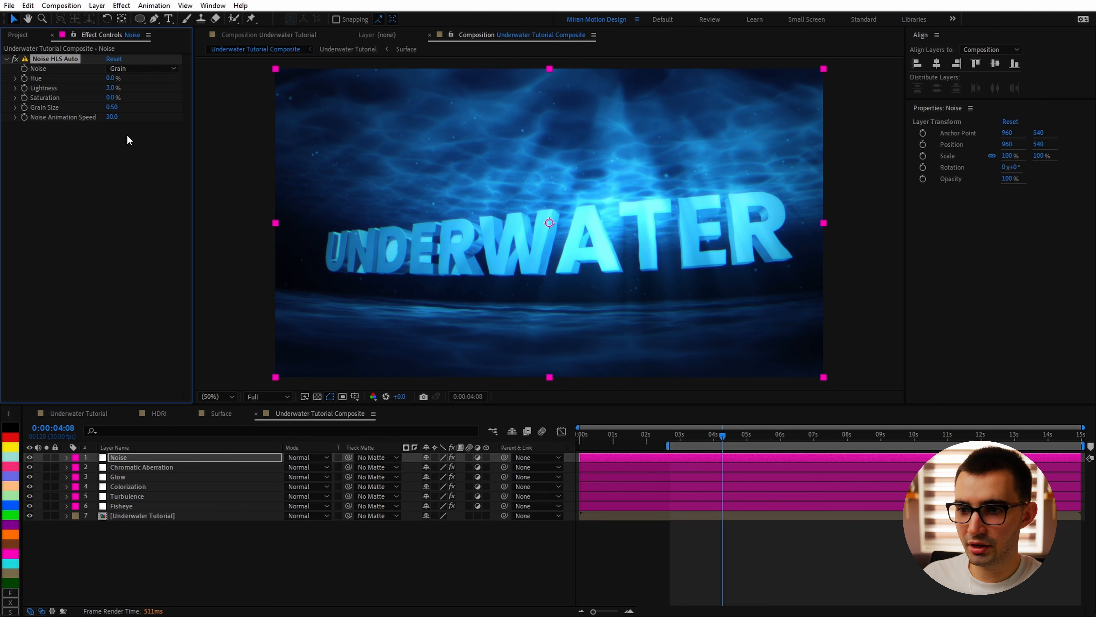
key(slash)
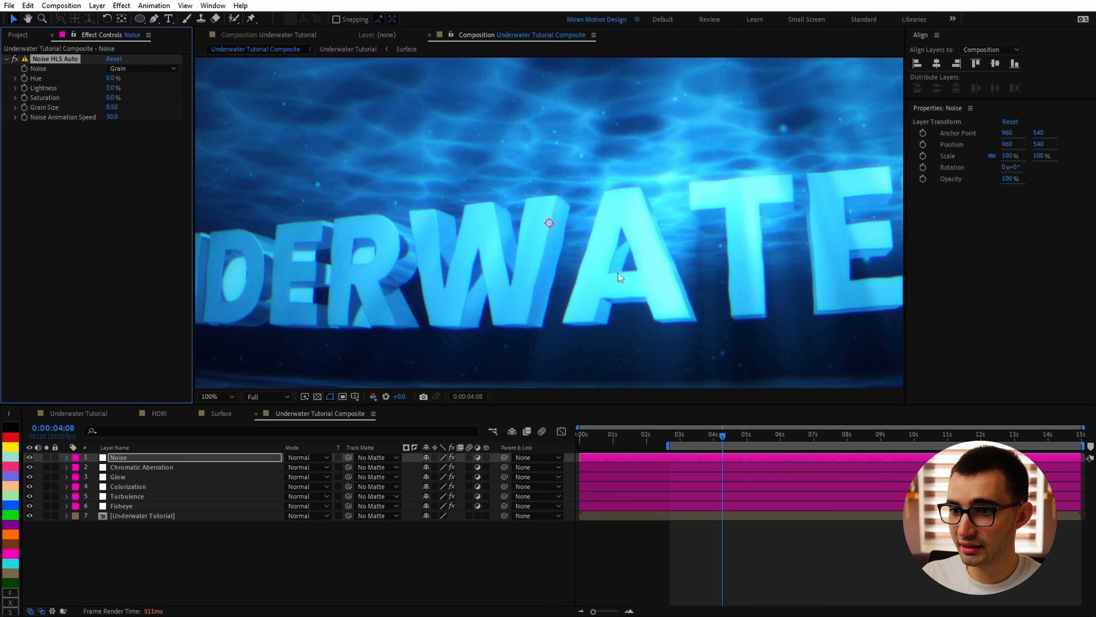
drag(710, 265, 473, 211)
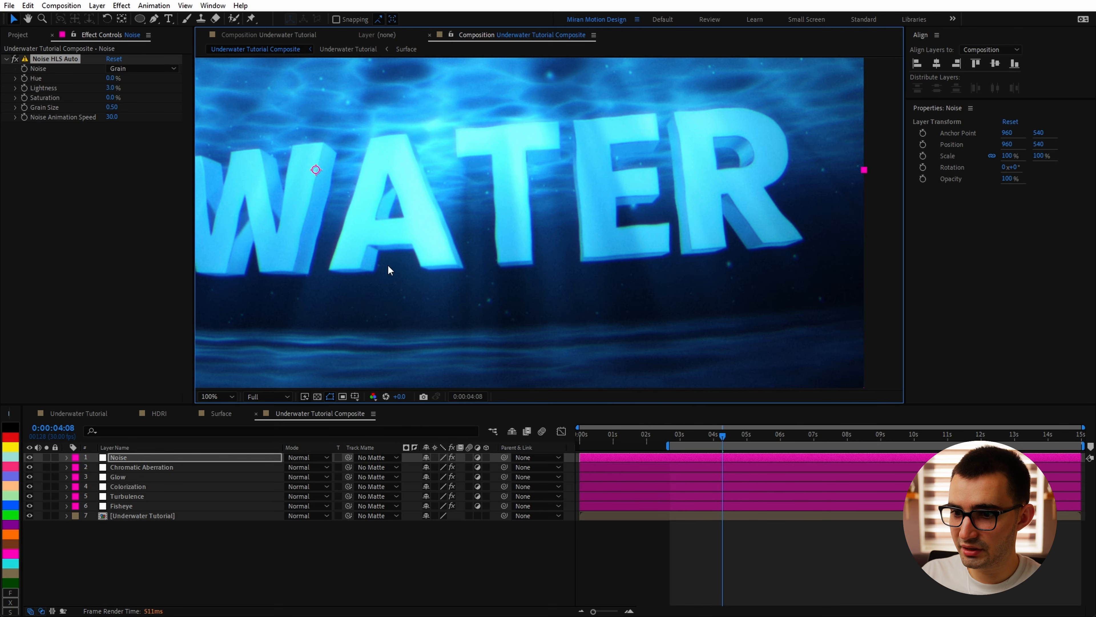
drag(281, 305, 558, 297)
key(shift+slash)
Lighten the Tint effect's Map Black To color on the Colorization layer to a dark grey.
click(130, 486)
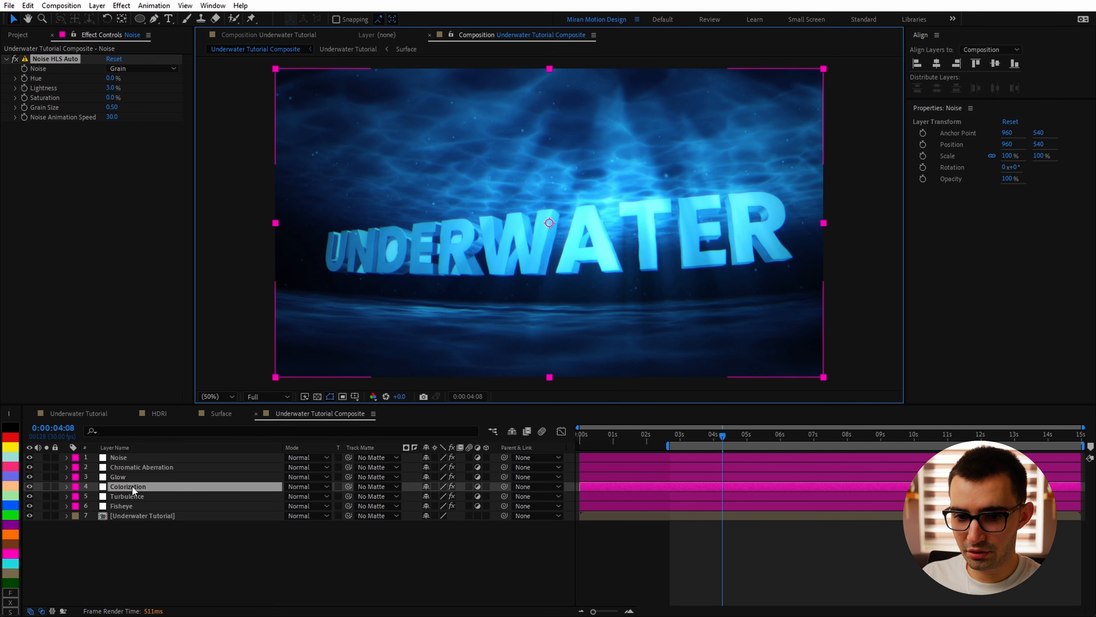
click(111, 69)
click(676, 362)
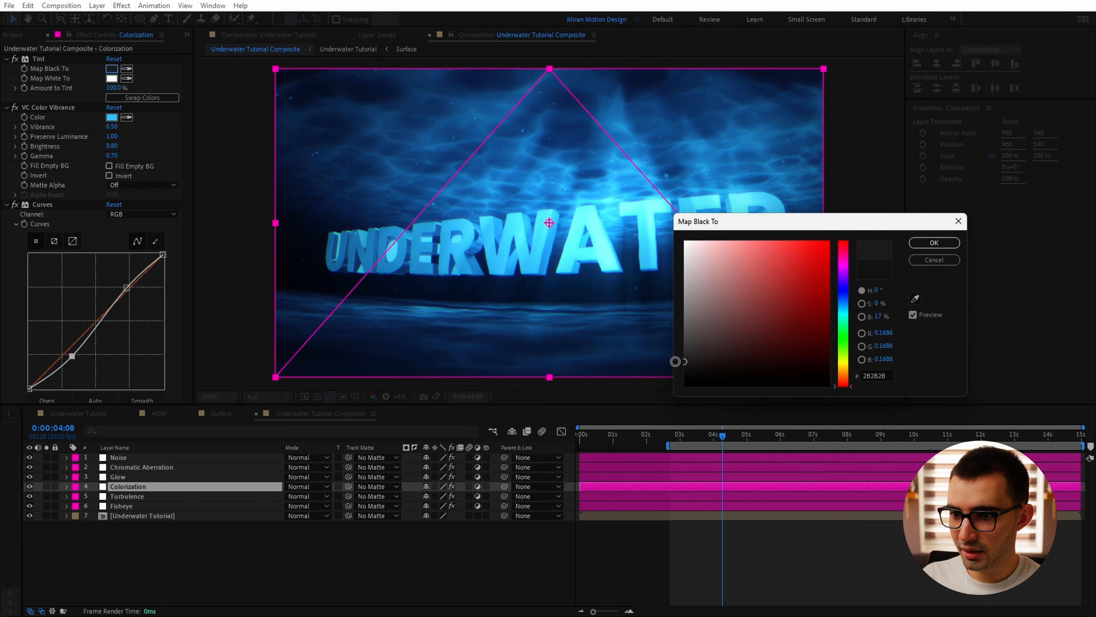
drag(687, 359, 682, 353)
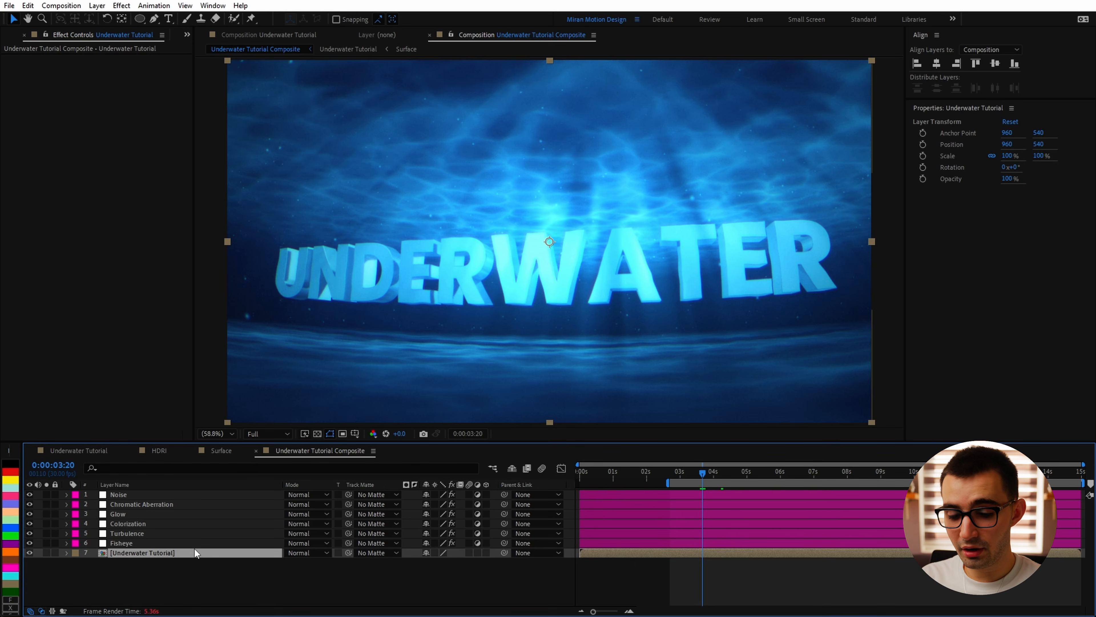
Try the RSMB effect with a Blur Amount of 1 on the Underwater Tutorial layer, and delete it.
key(ctrl+space)
text(rsm)
key(Down)
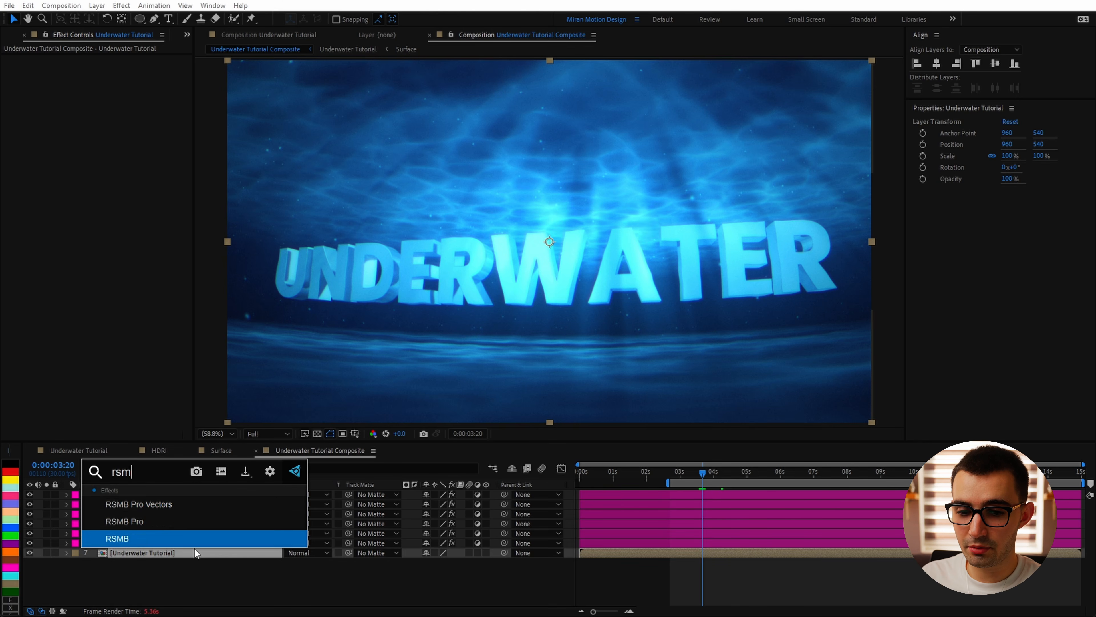
key(Return)
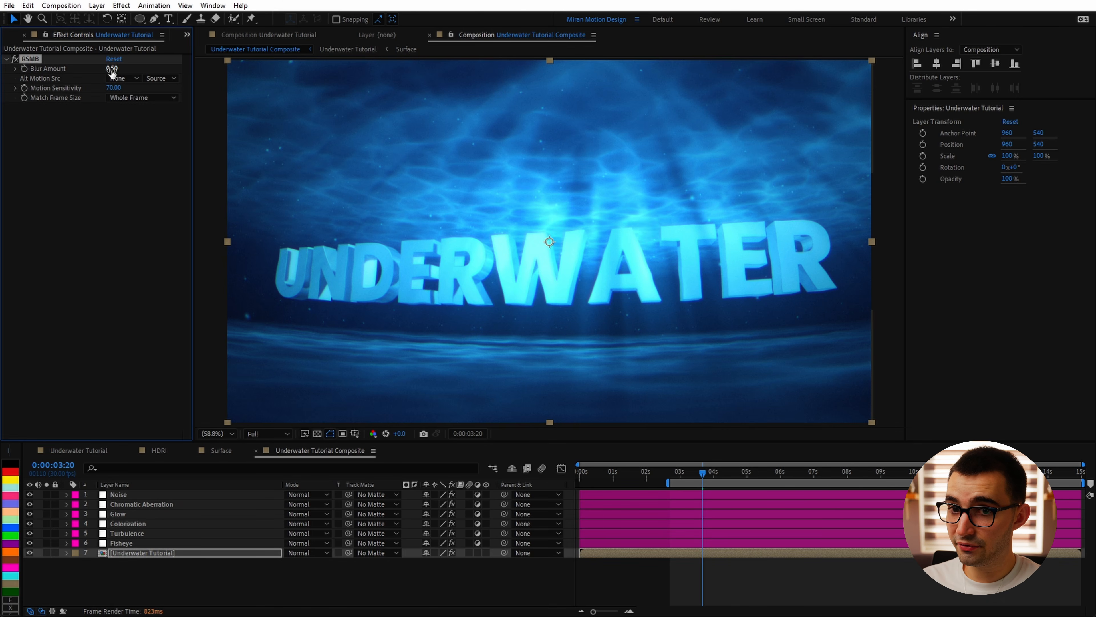
click(112, 69)
text(1)
key(Return)
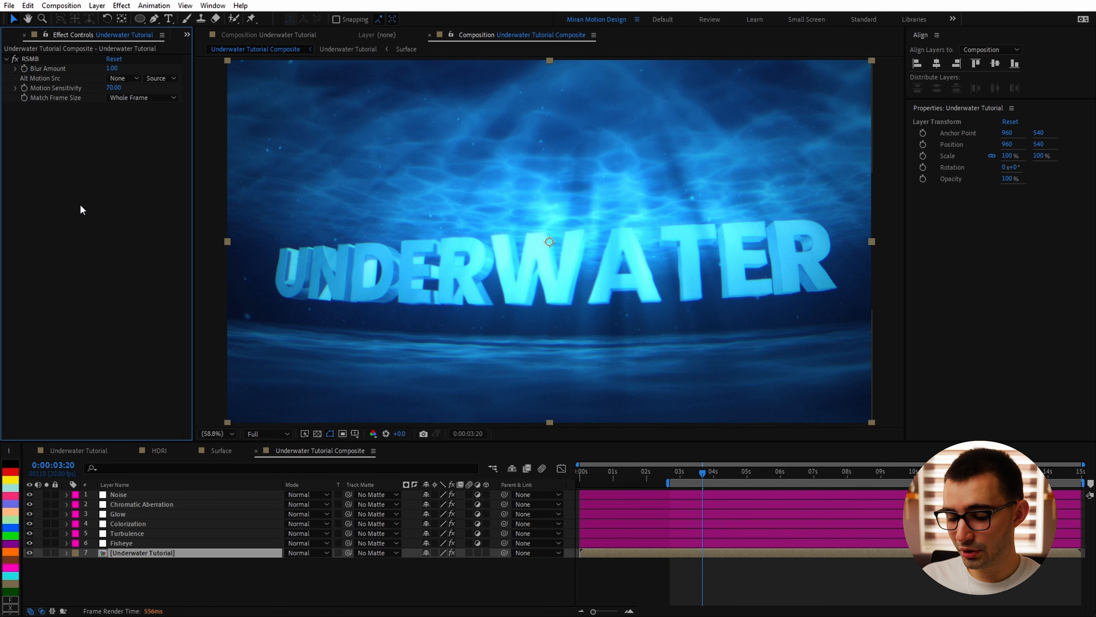
click(33, 59)
key(Delete)
Try the CC Force Motion Blur effect on the Underwater Tutorial layer, and delete it.
key(ctrl+space)
text(cc f)
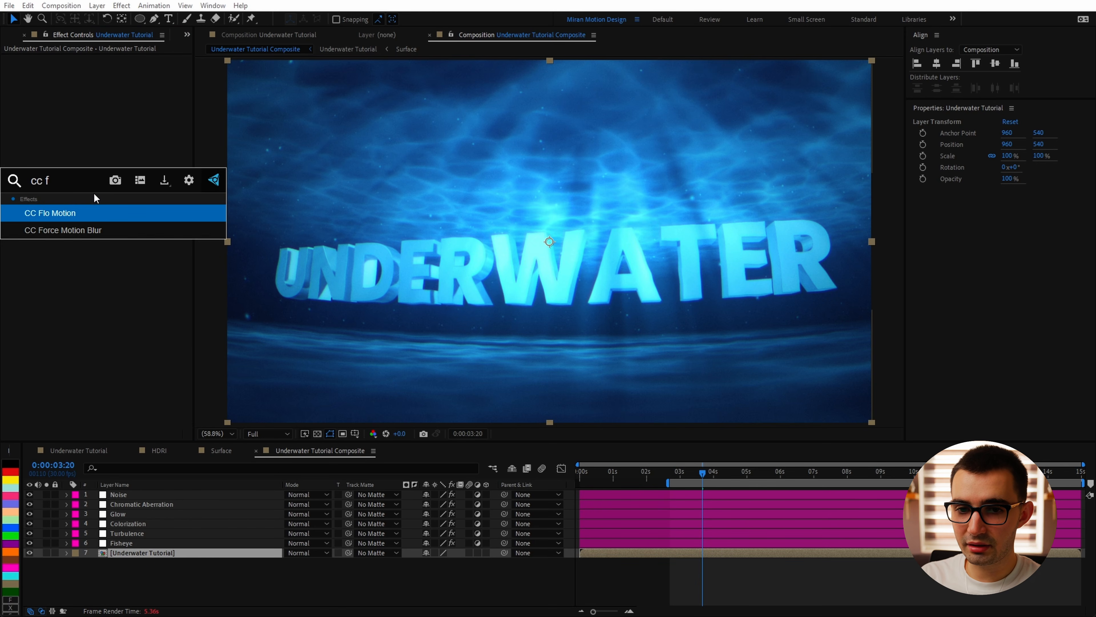
text(o)
key(Return)
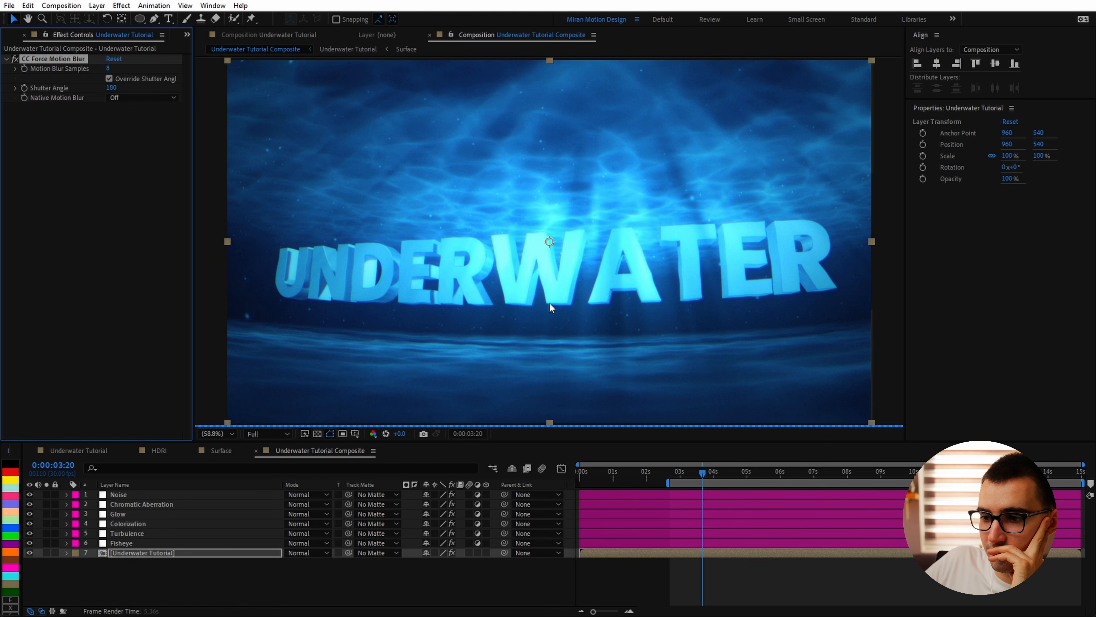
key(Delete)
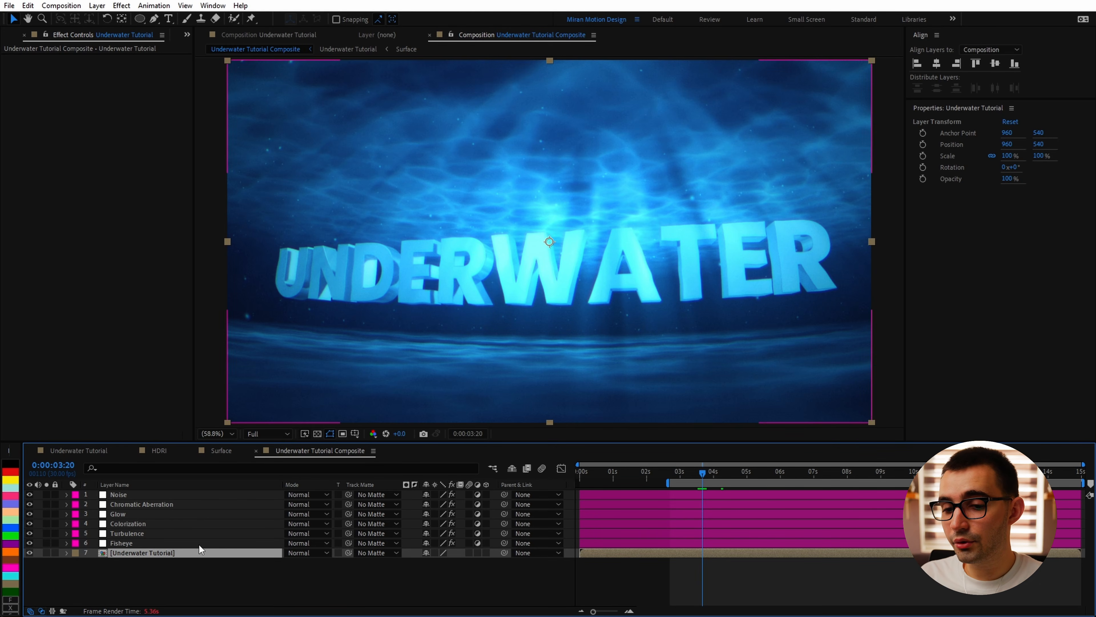
Duplicate the Underwater Tutorial layer and rename the copy Depth Map.
key(ctrl+d)
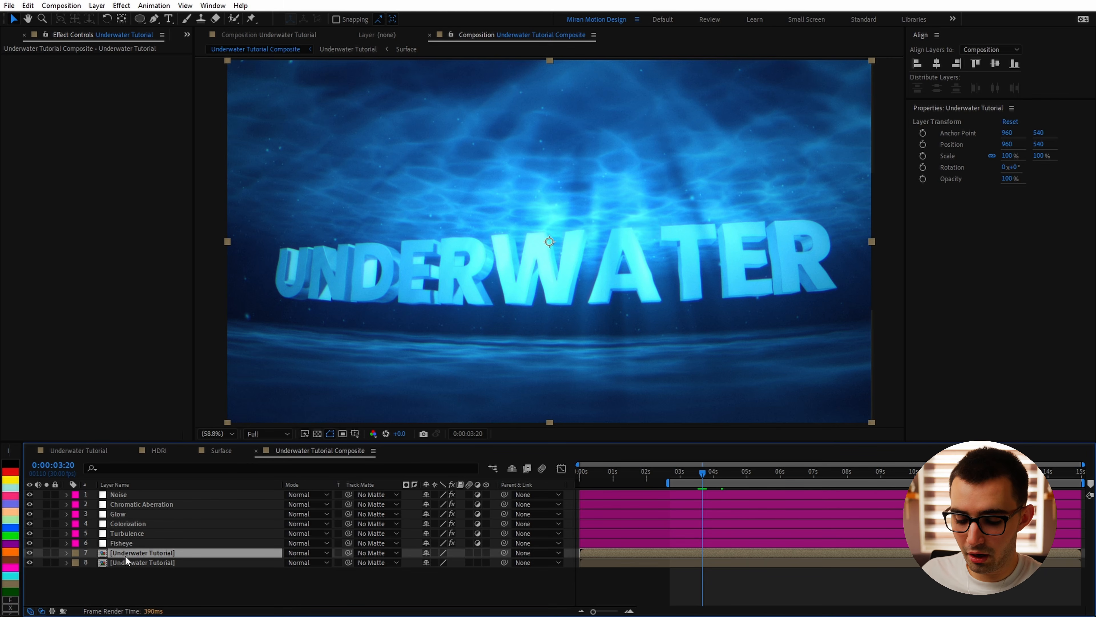
key(Return)
text(Depth Map)
key(Return)
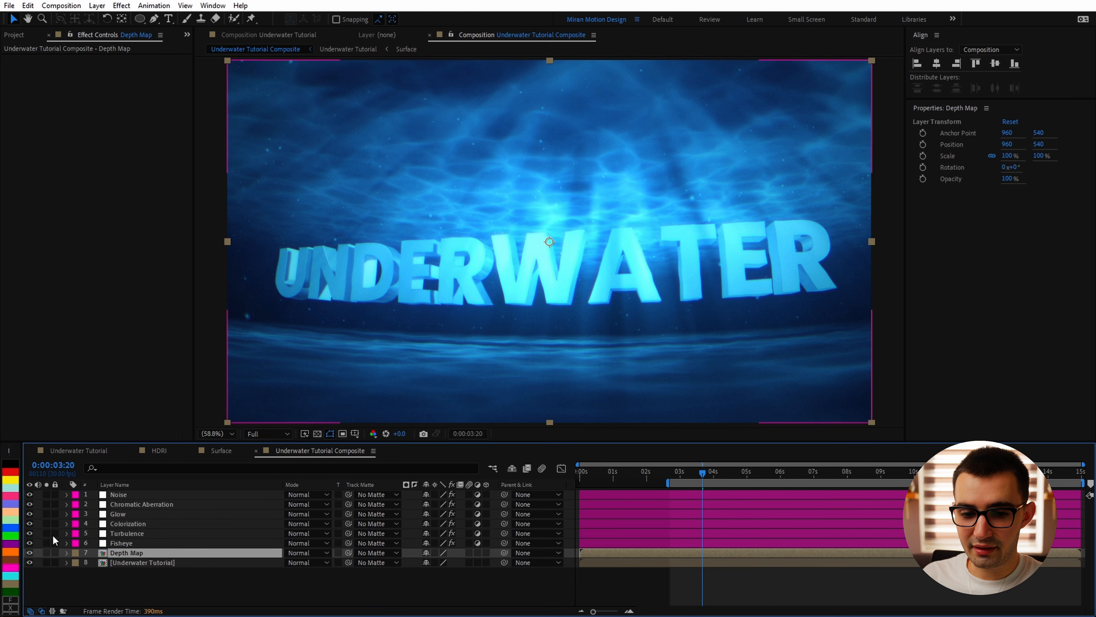
Solo the Depth Map layer and apply the 3D Channel Extract effect to it.
click(46, 553)
key(ctrl+space)
text(3d cha)
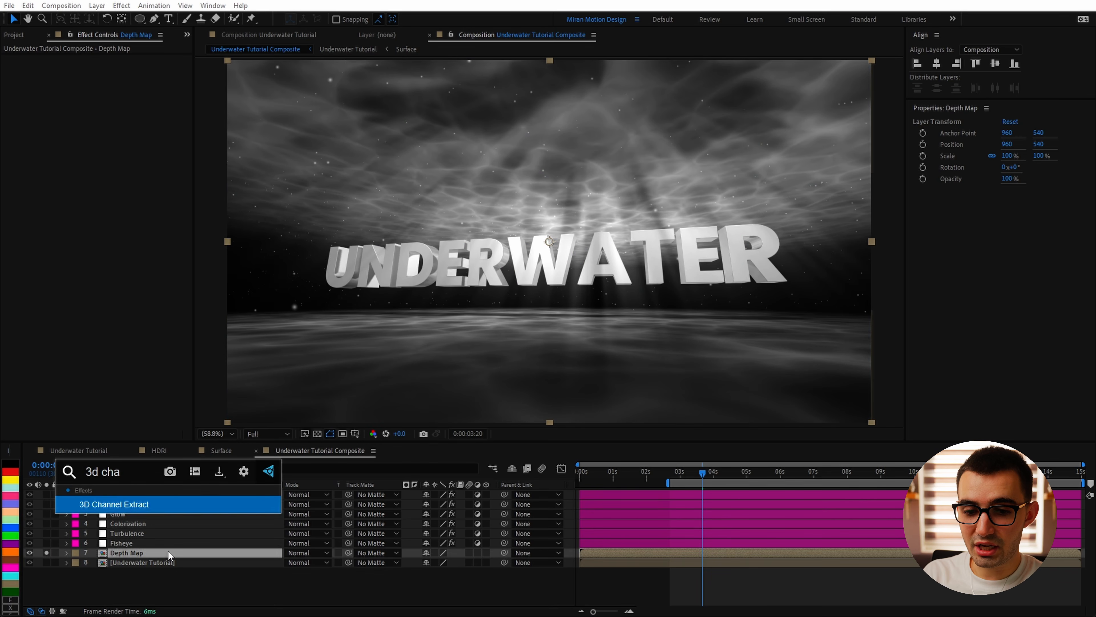
key(Return)
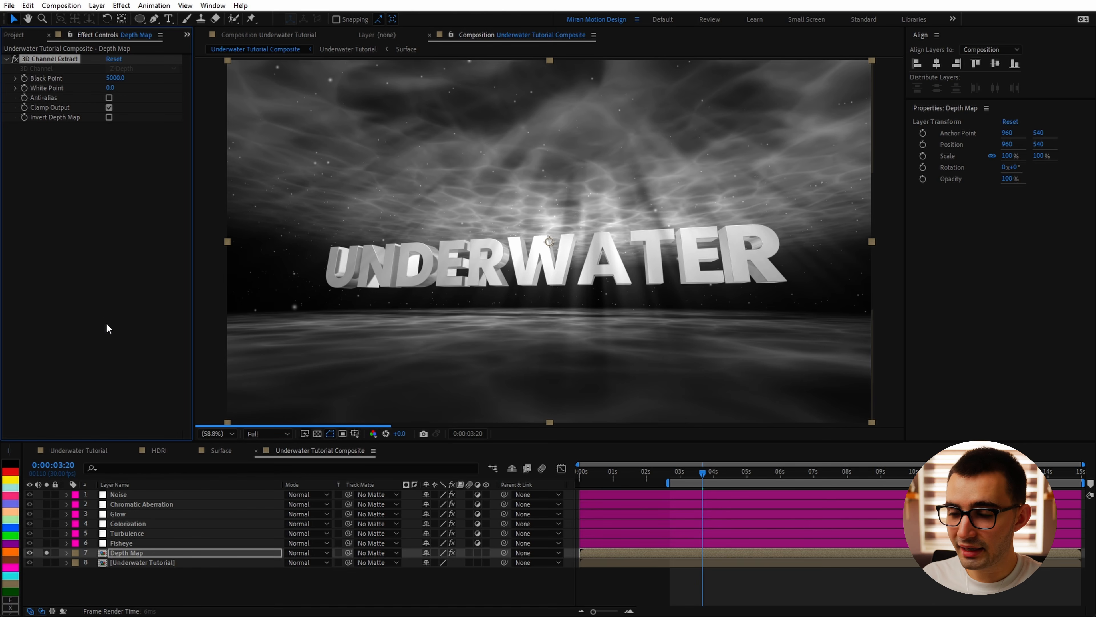
Try the preview at Quarter resolution, restore Full, and lower the 3D Channel Extract effect's Black Point to 920.
click(267, 434)
click(266, 501)
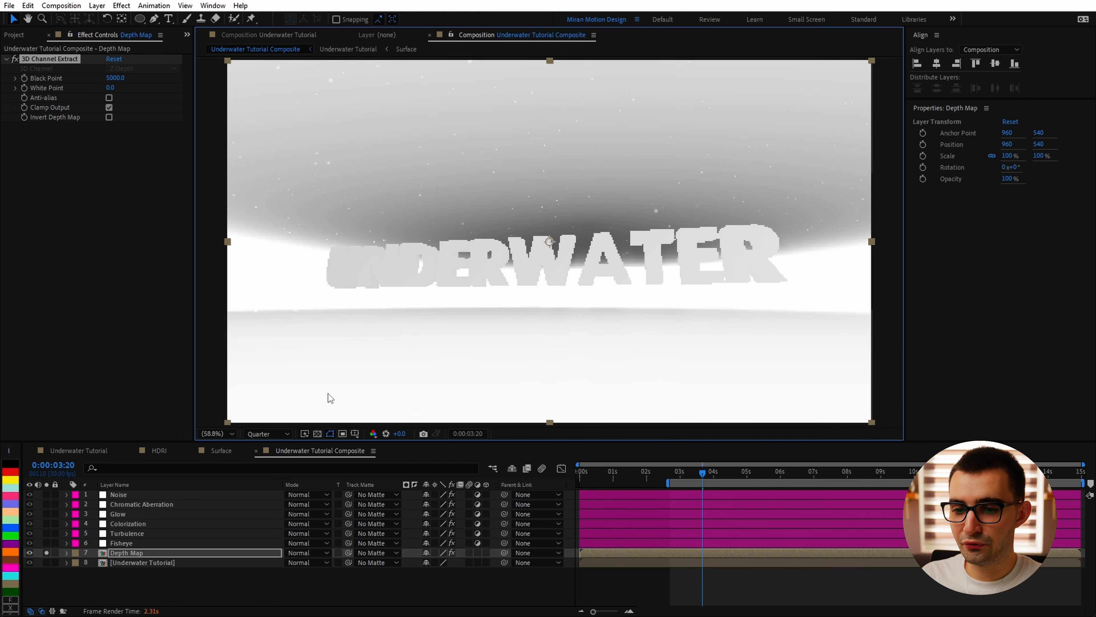
click(267, 433)
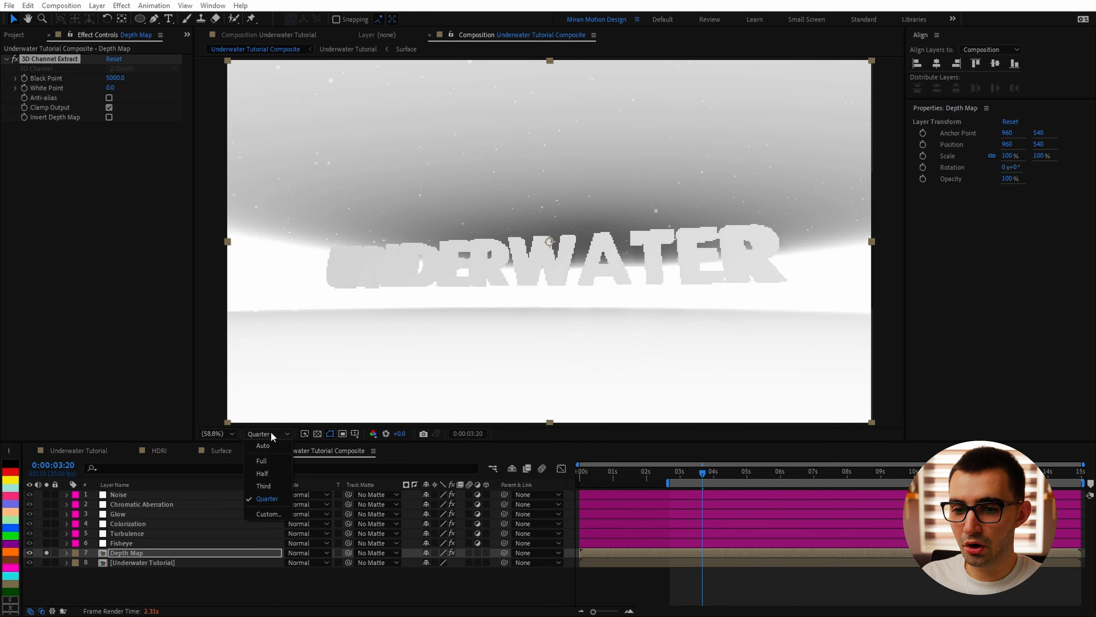
click(264, 466)
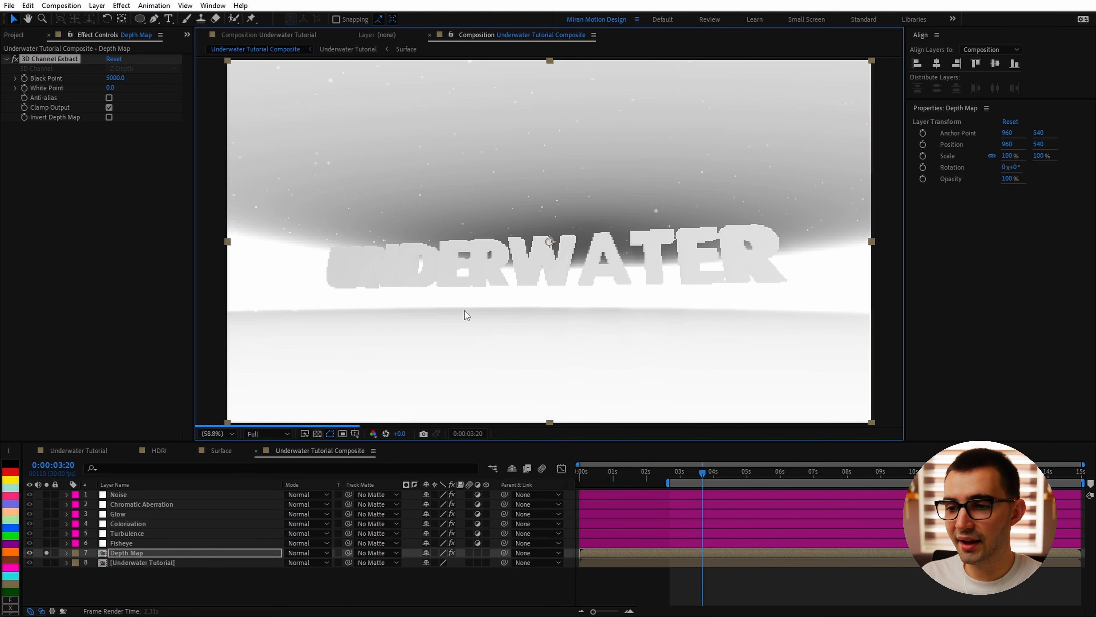
mouse_move(113, 79)
mouse_down()
mouse_move(95, 84)
mouse_move(115, 79)
mouse_up()
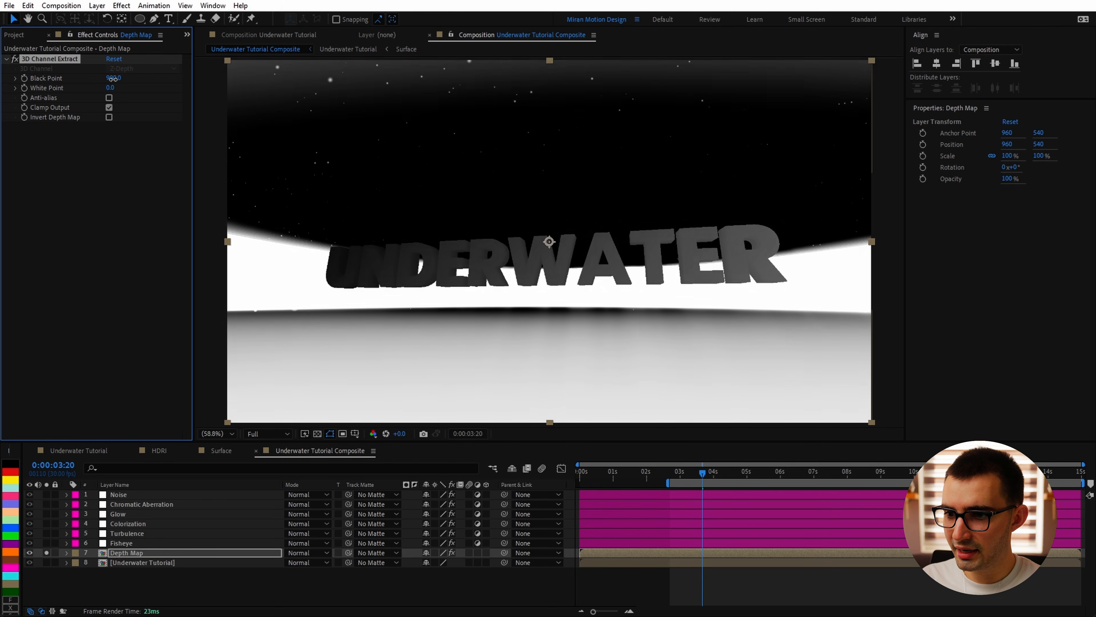
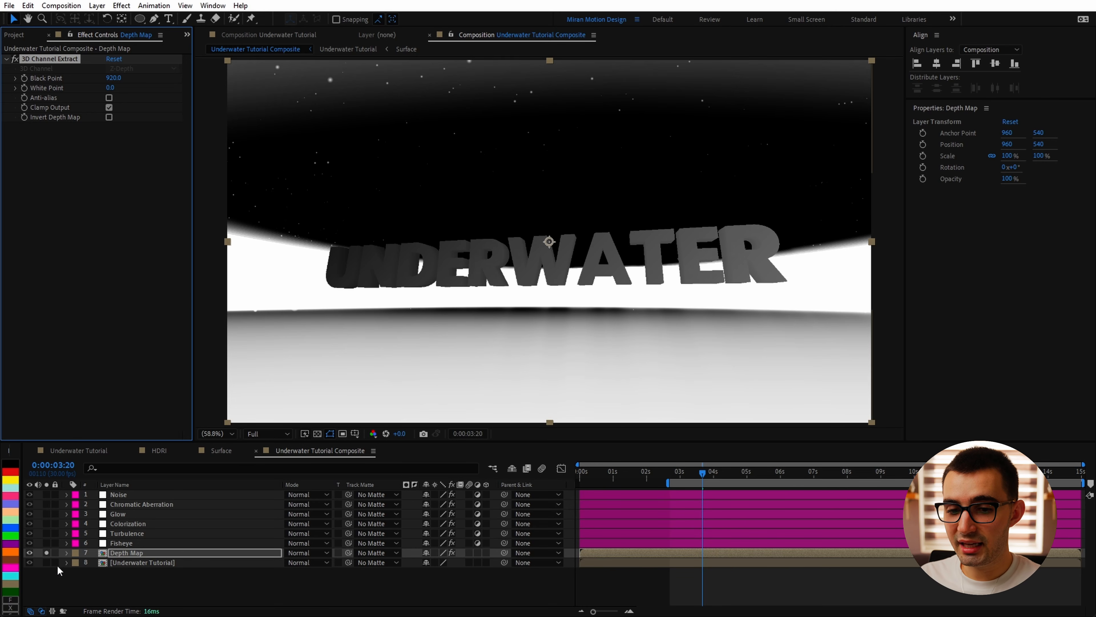
Inspect the Underwater Tutorial composition's background by toggling the transparency grid, and return to the Depth Map layer in the composite.
click(76, 449)
scroll(107, 589, down, 5)
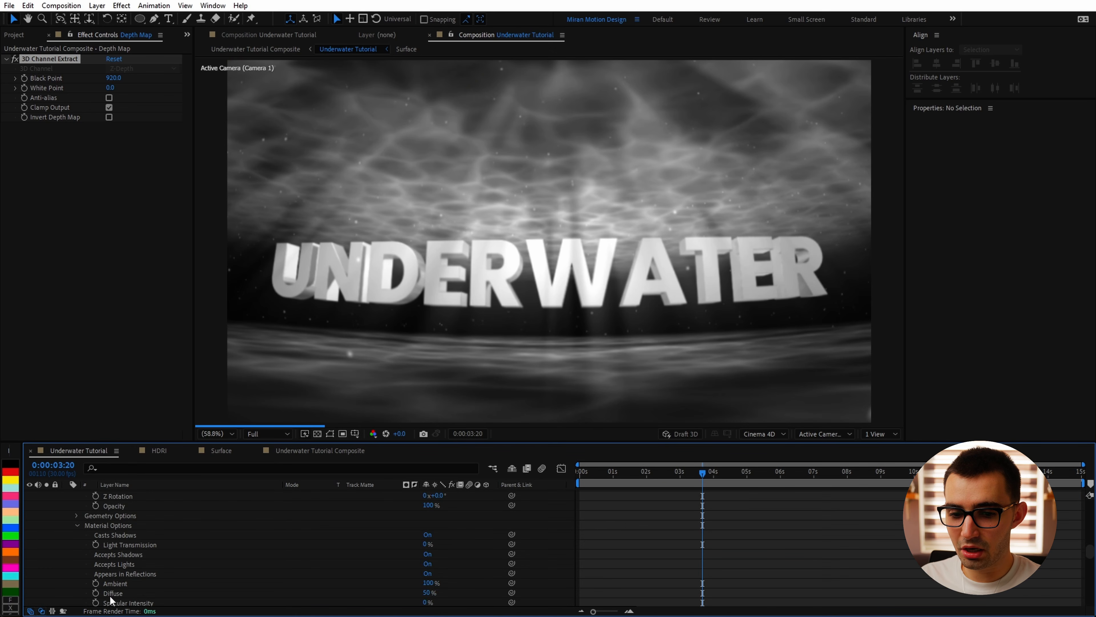
scroll(66, 524, up, 10)
click(67, 524)
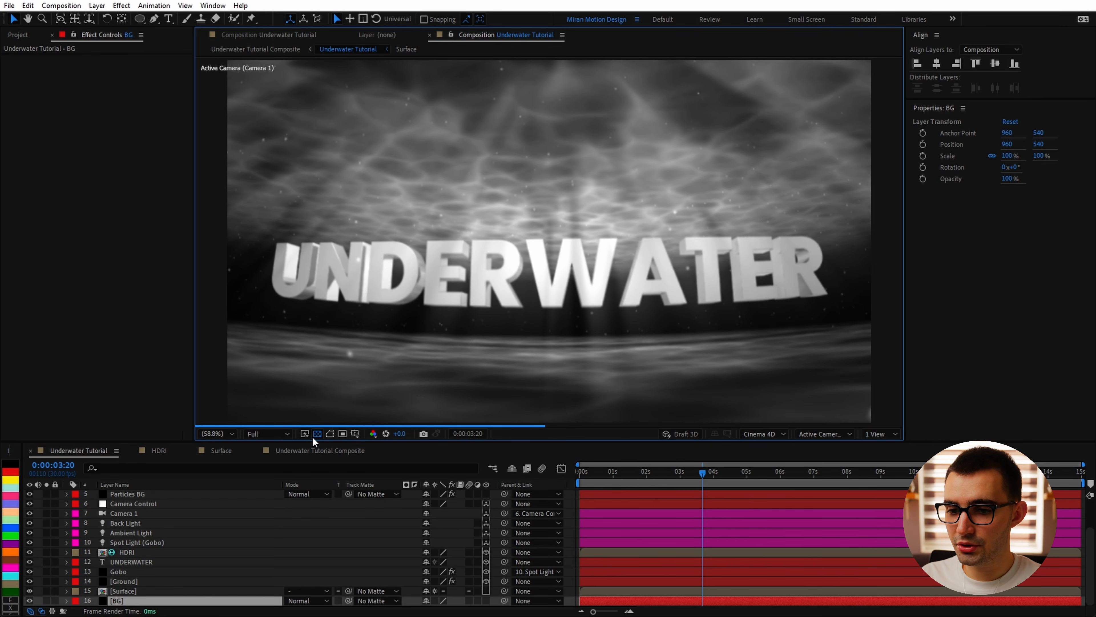
click(314, 436)
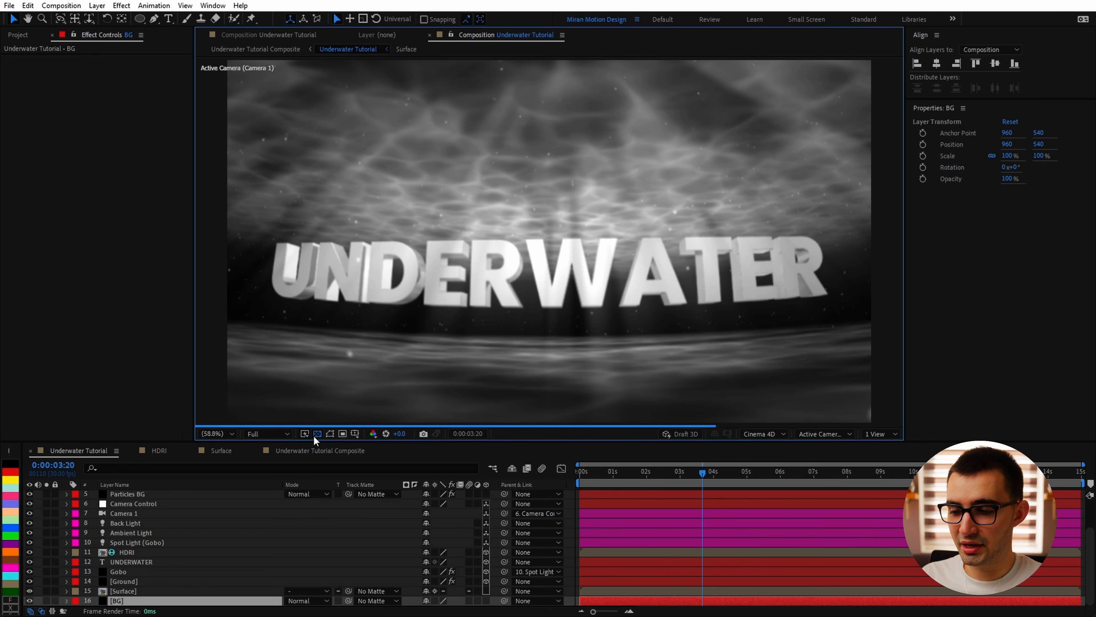
click(317, 433)
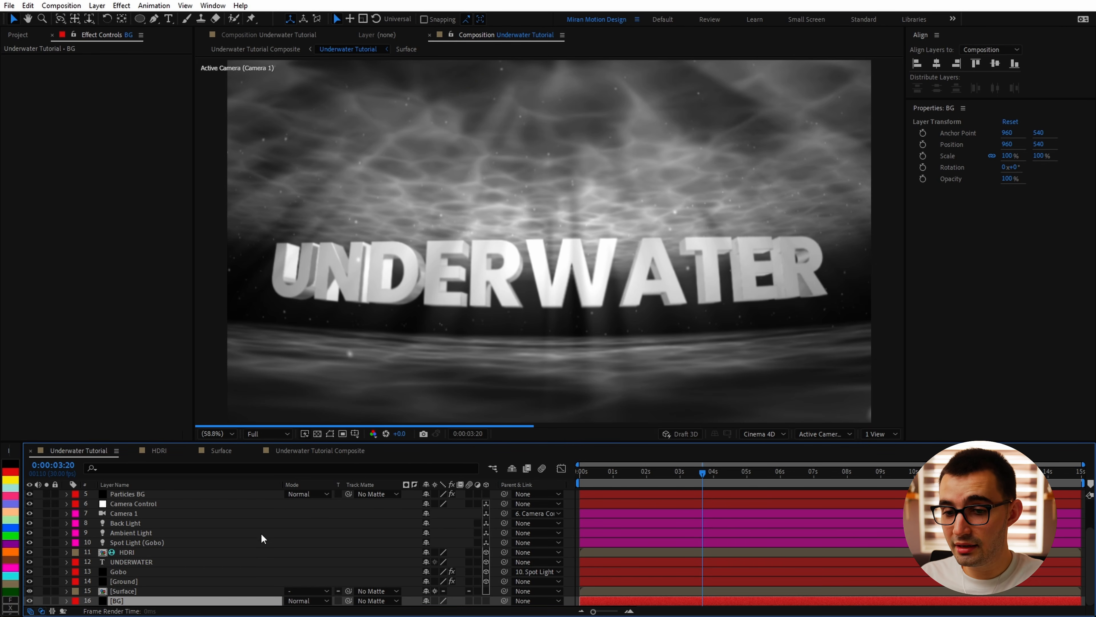
click(320, 450)
click(142, 552)
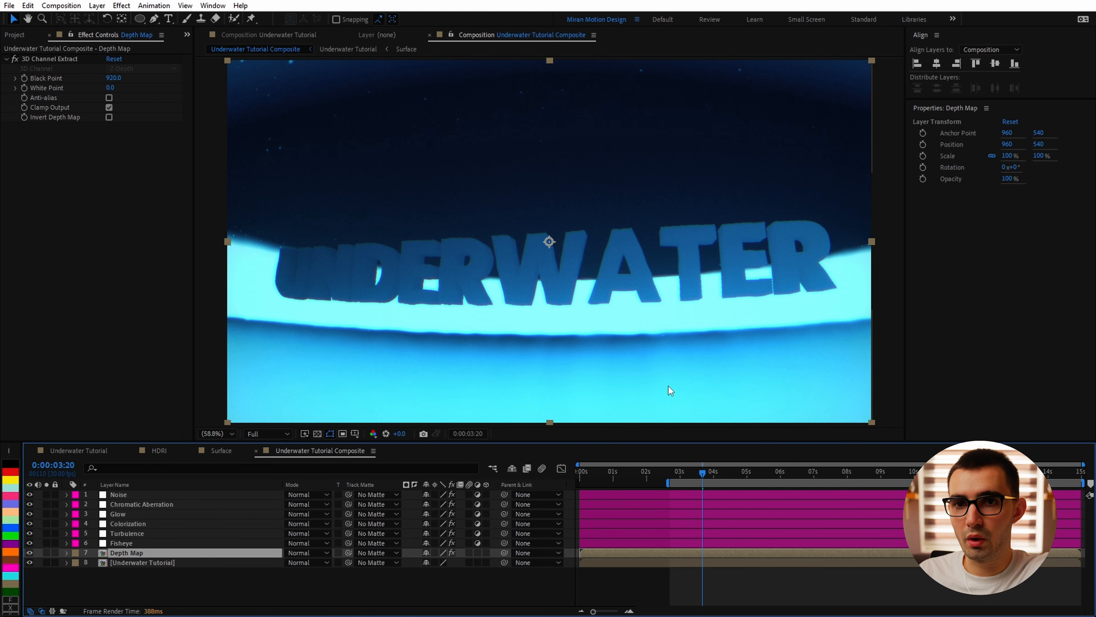
Duplicate the BG layer in the Underwater Tutorial composition, hide the original, and make the copy a 3D layer.
click(86, 451)
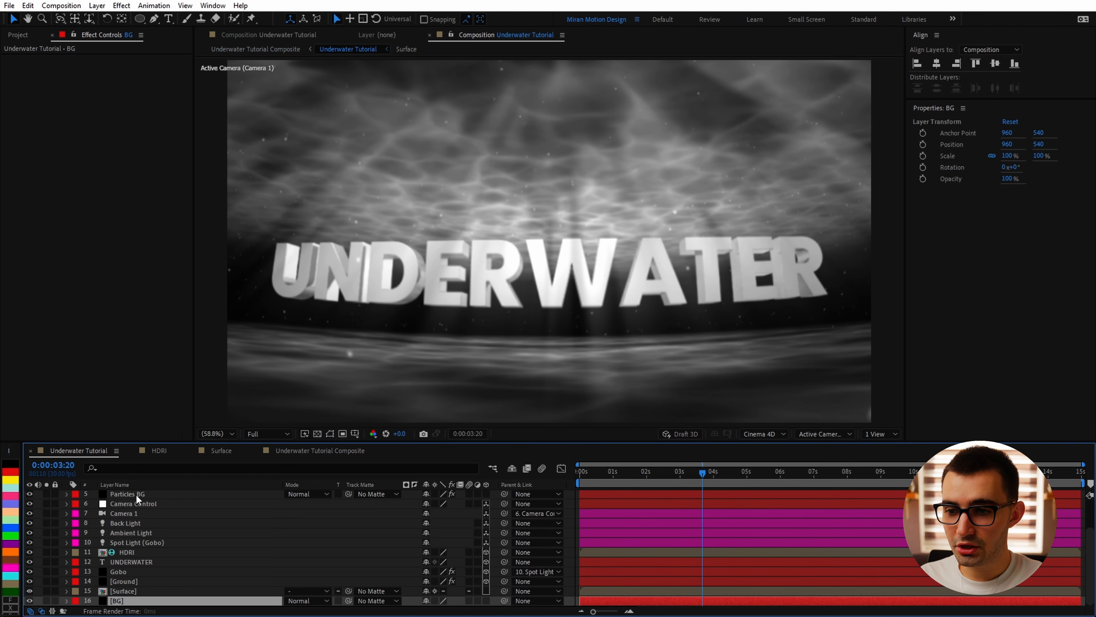
key(ctrl+d)
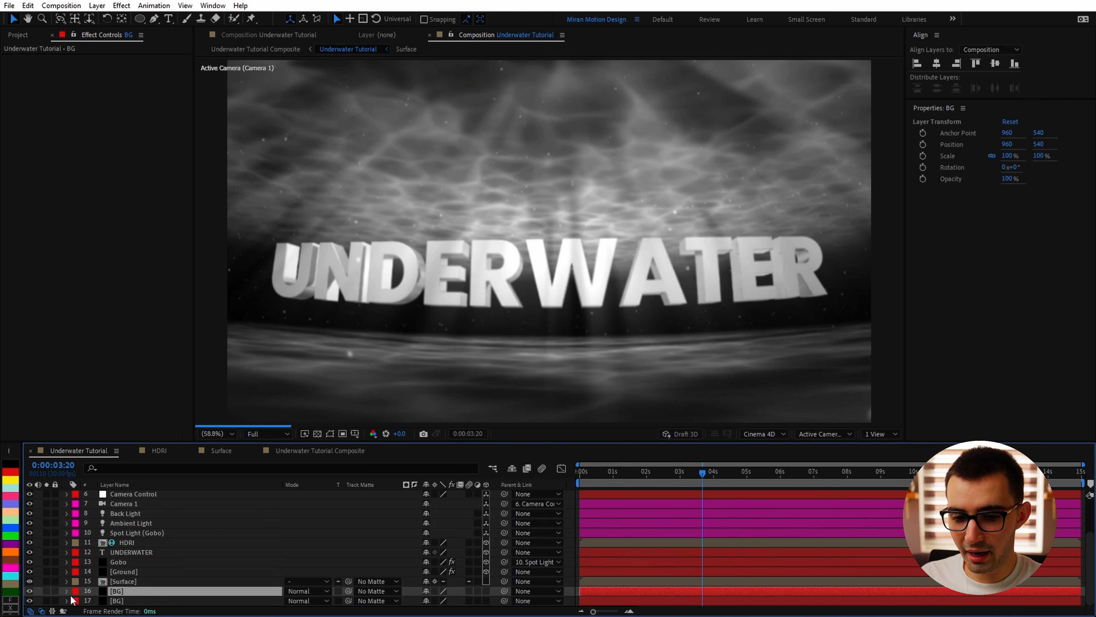
click(485, 591)
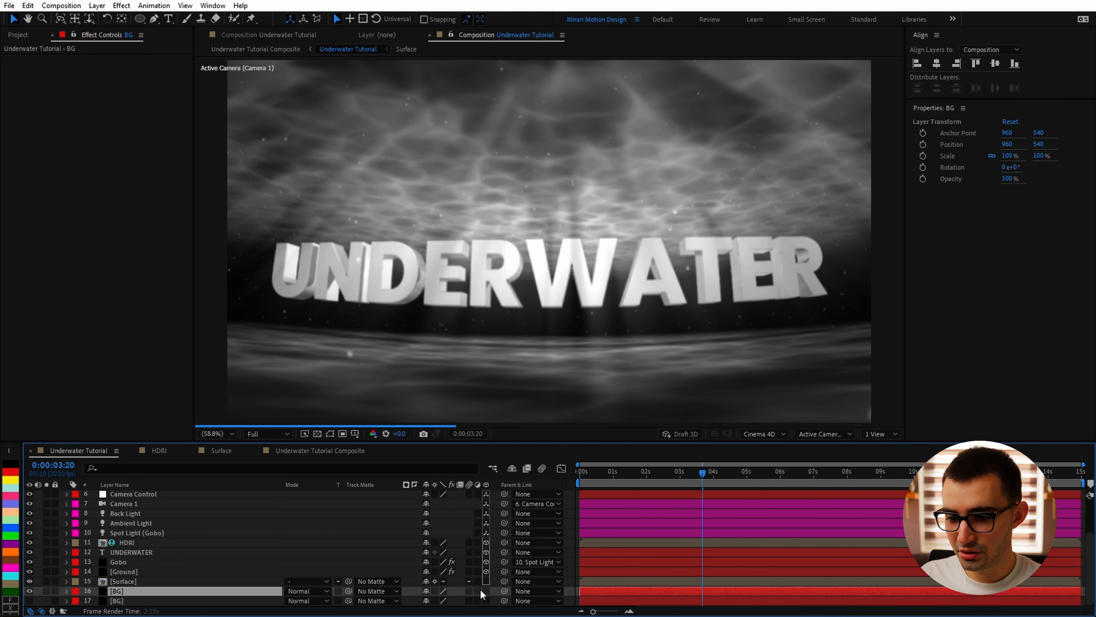
click(486, 592)
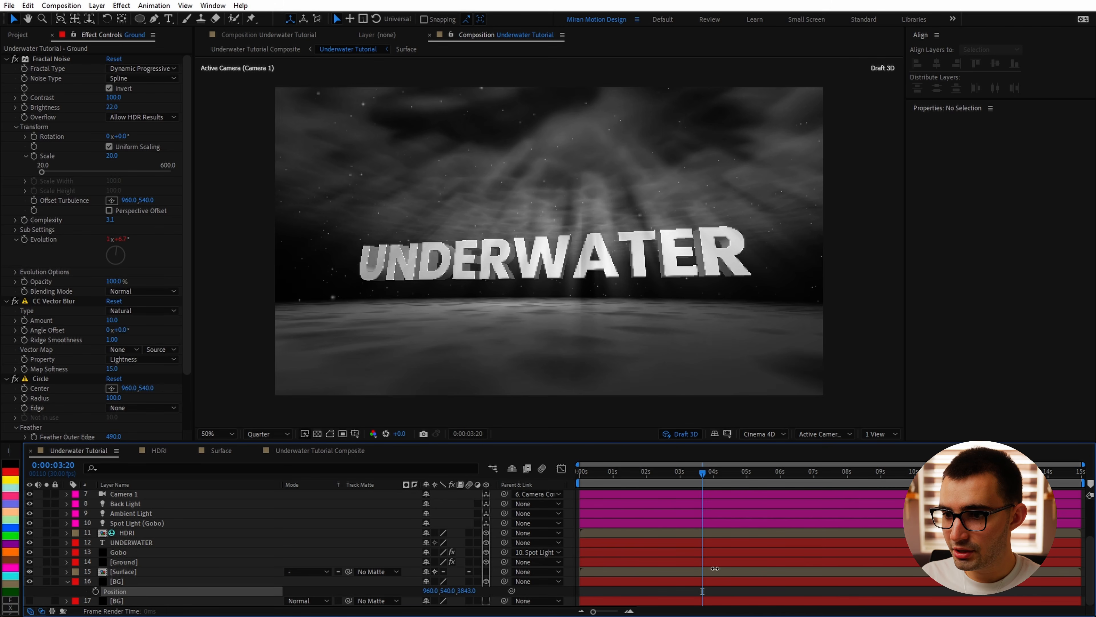
Move the 3D BG layer back to a Z position of 13065 and scale it to 1690%.
drag(156, 615, 157, 615)
scroll(642, 296, up, 1)
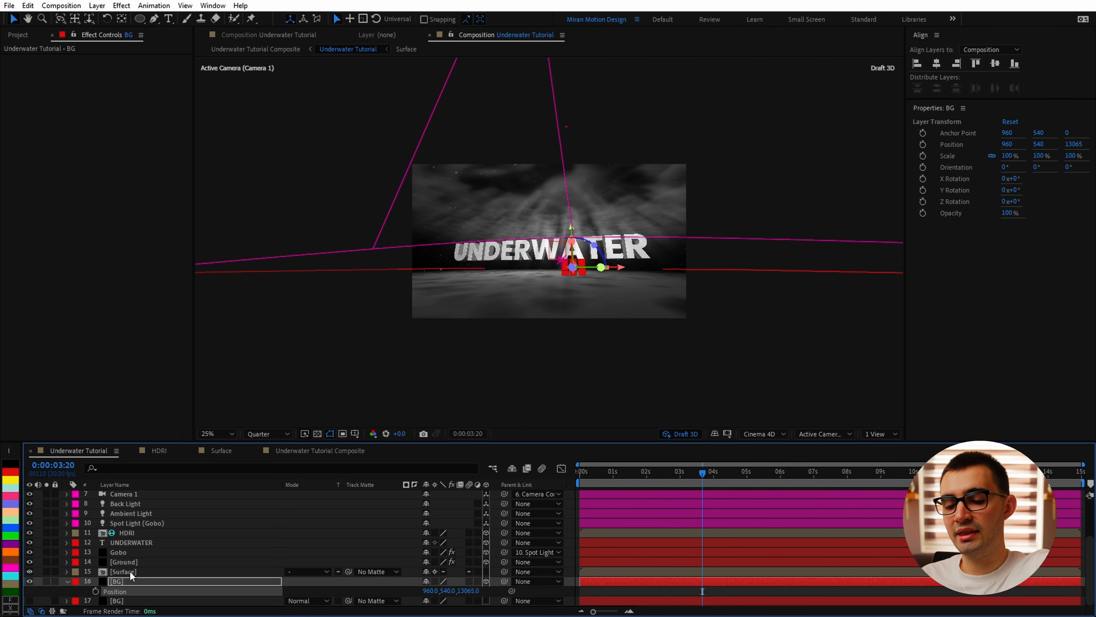
key(s)
drag(473, 594, 536, 591)
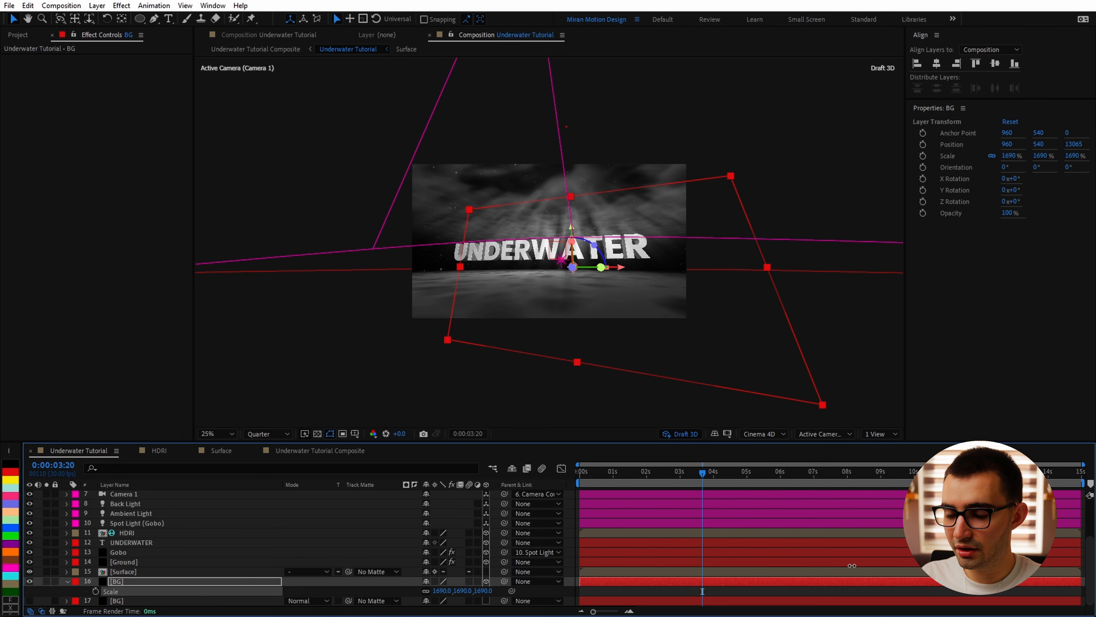
Rotate the BG layer to X 12.5°, Y -10.8° and Z 2.9°, and shift it to about -2361, -2161, 11817 over the camera frame.
key(r)
drag(438, 572, 443, 599)
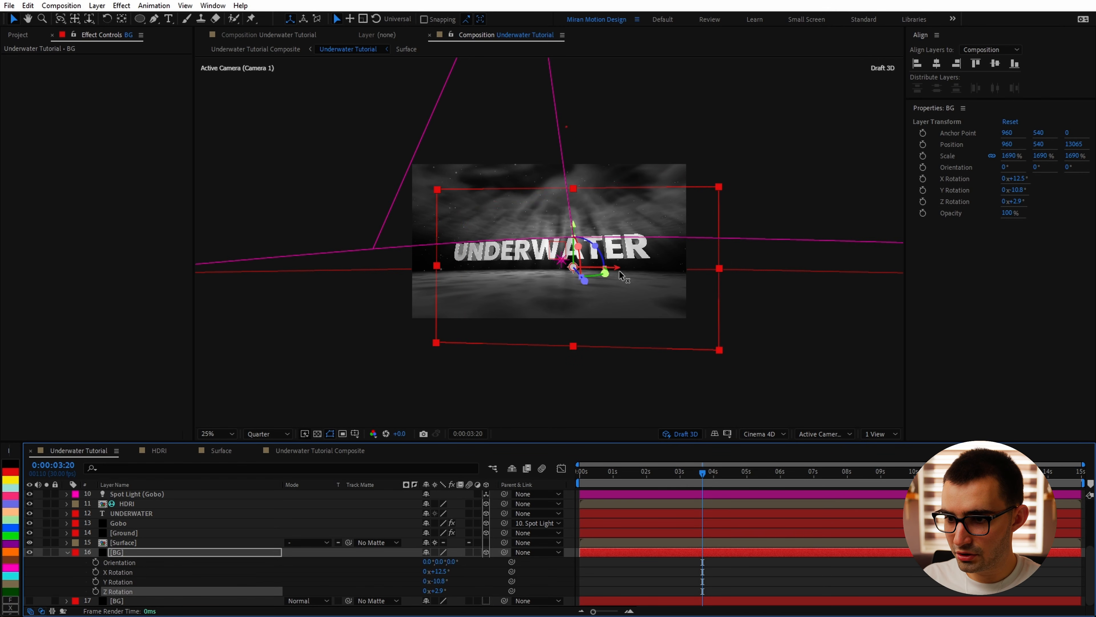
drag(620, 275, 588, 306)
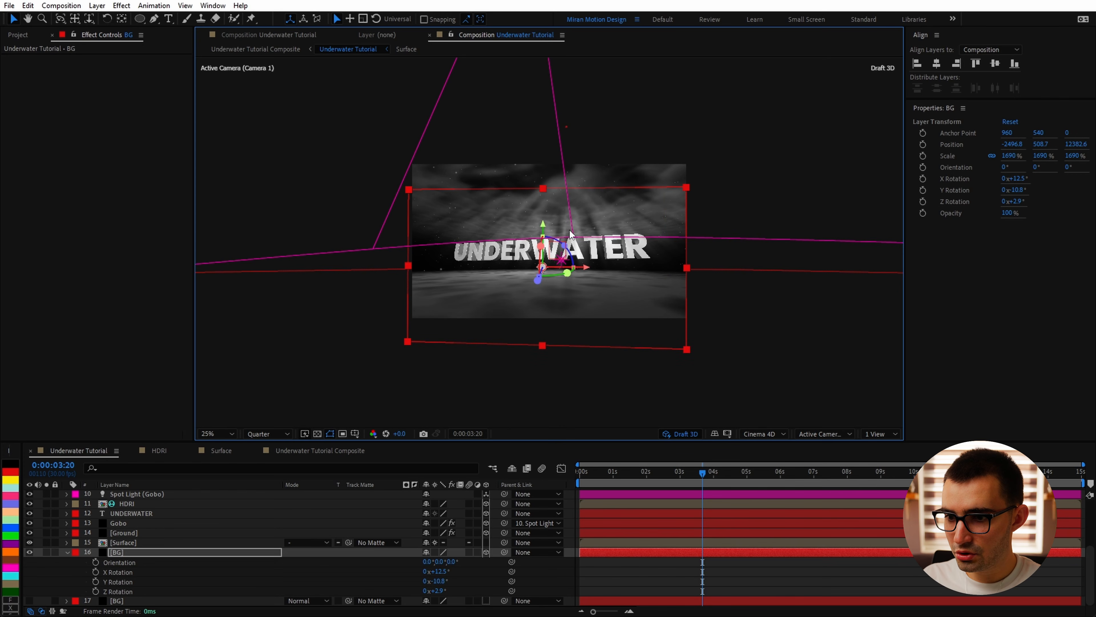
drag(546, 227, 545, 197)
Enlarge the BG layer slightly and parent it to Camera 1, checking its frame coverage at other points in the timeline.
key(s)
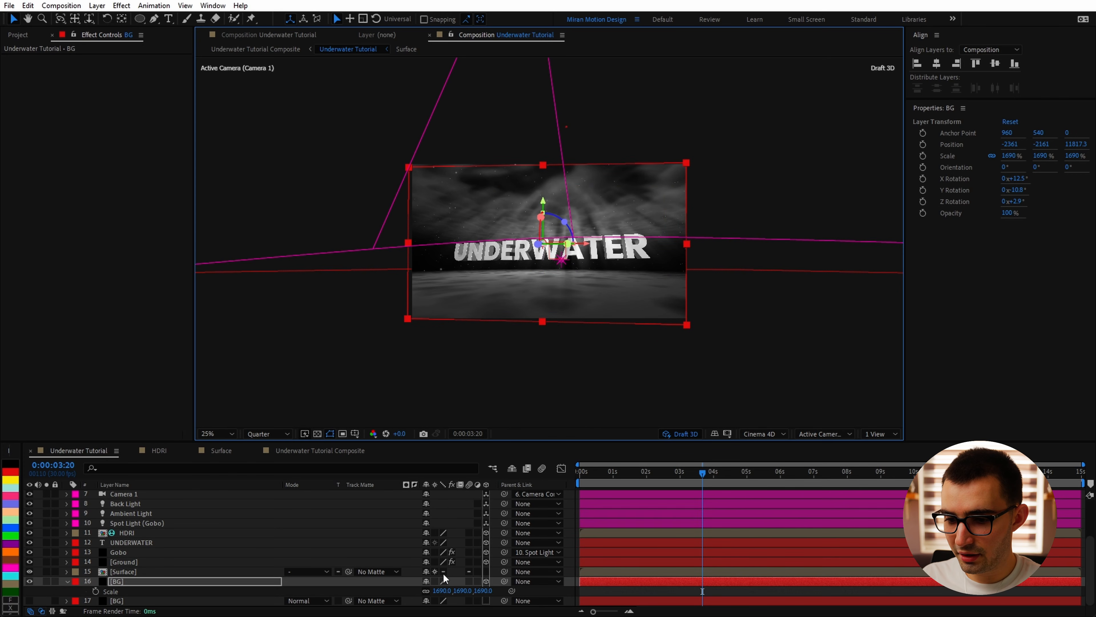
drag(465, 595, 140, 552)
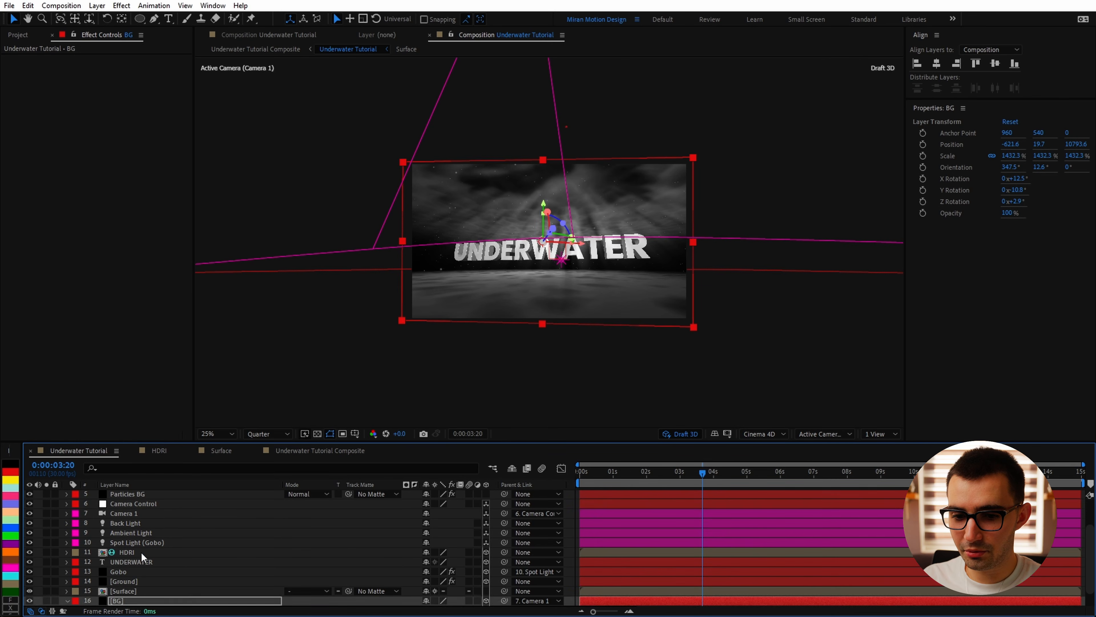
click(143, 504)
drag(680, 482, 589, 482)
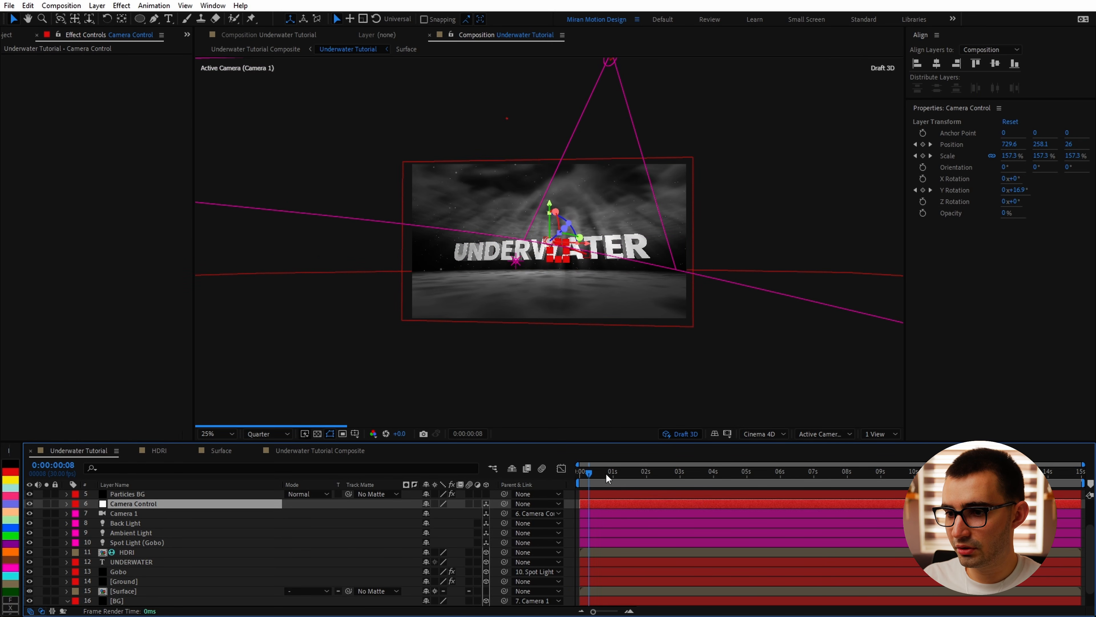
scroll(116, 581, down, 2)
click(124, 583)
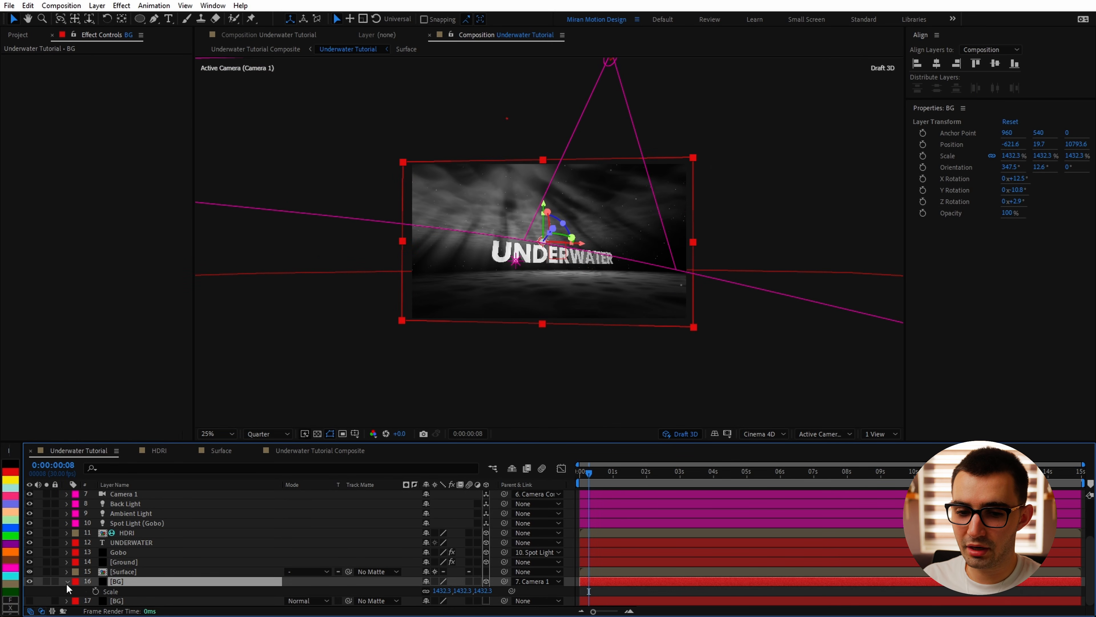
click(66, 582)
click(696, 472)
key(period)
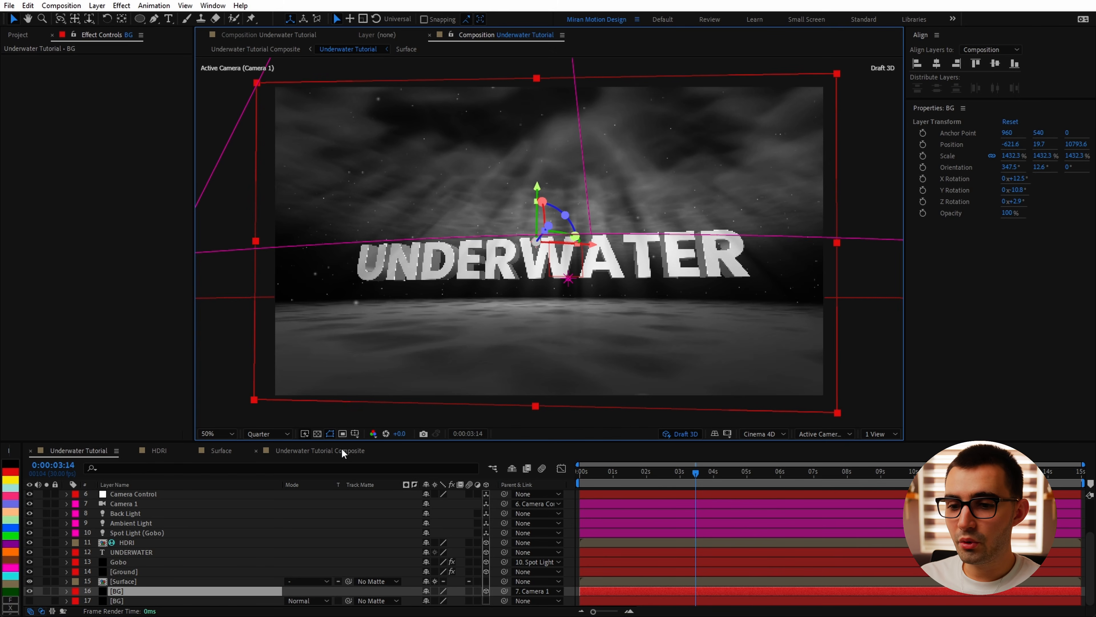
In the composite, set the Depth Map layer's 3D Channel Extract Black Point to 1440 and White Point to 350.
click(345, 451)
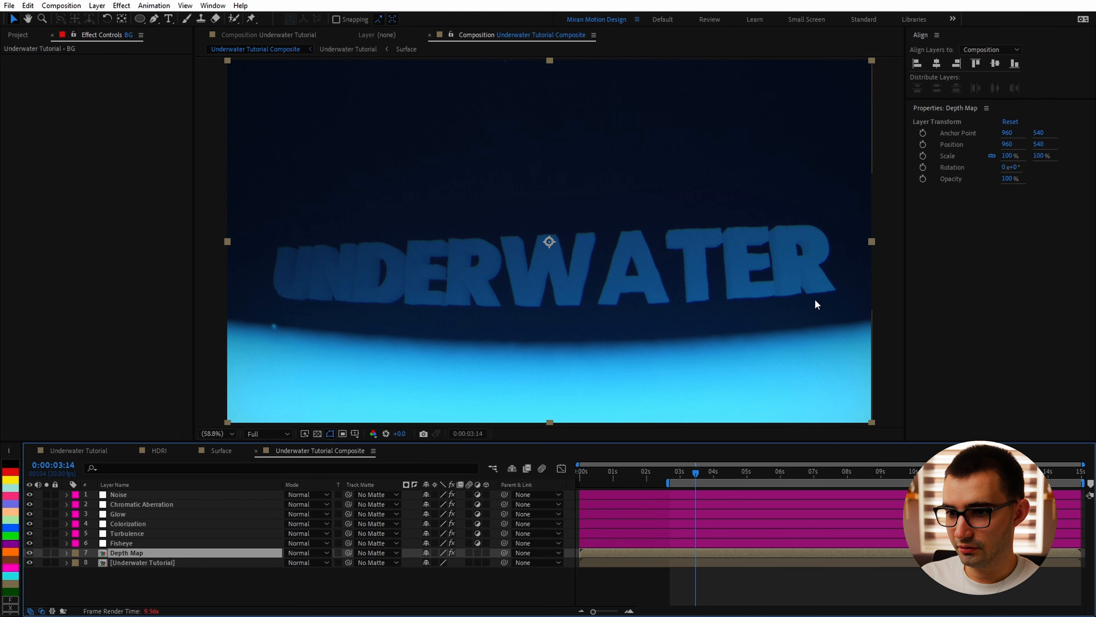
scroll(528, 300, down, 1)
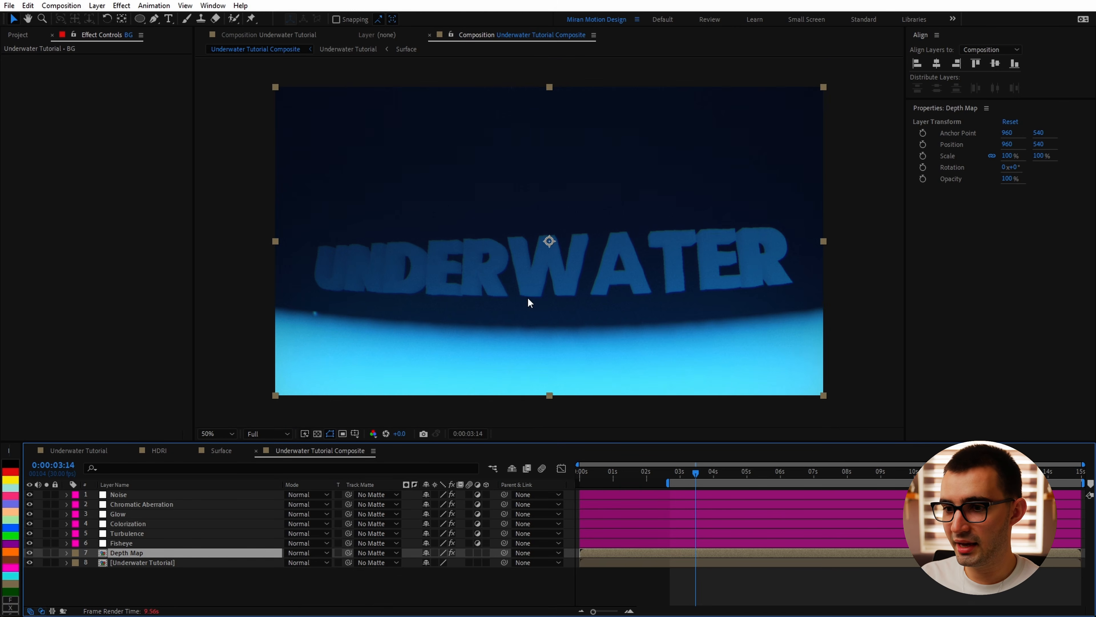
click(30, 562)
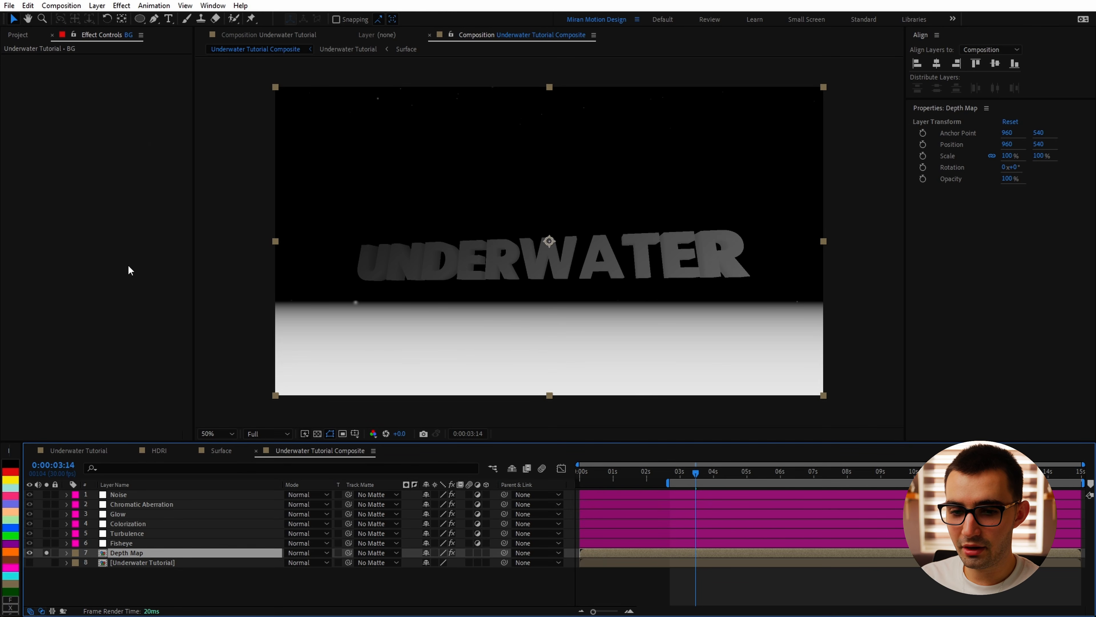
drag(118, 79, 97, 88)
Hide the Depth Map layer and show the Underwater Tutorial layer beneath the adjustment layers.
click(29, 553)
click(30, 562)
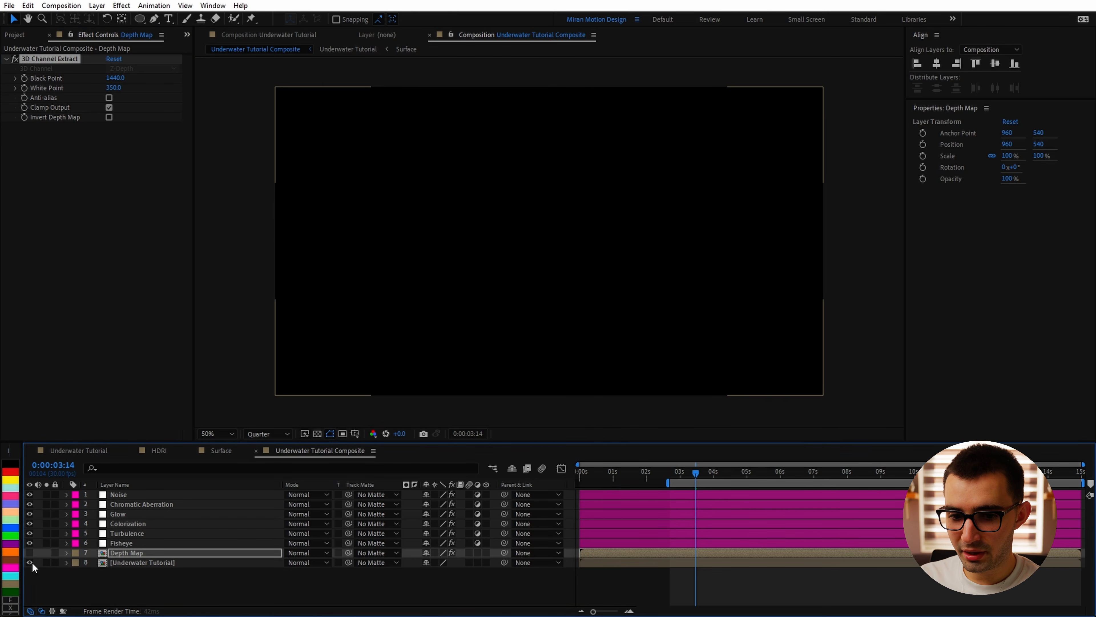
click(170, 562)
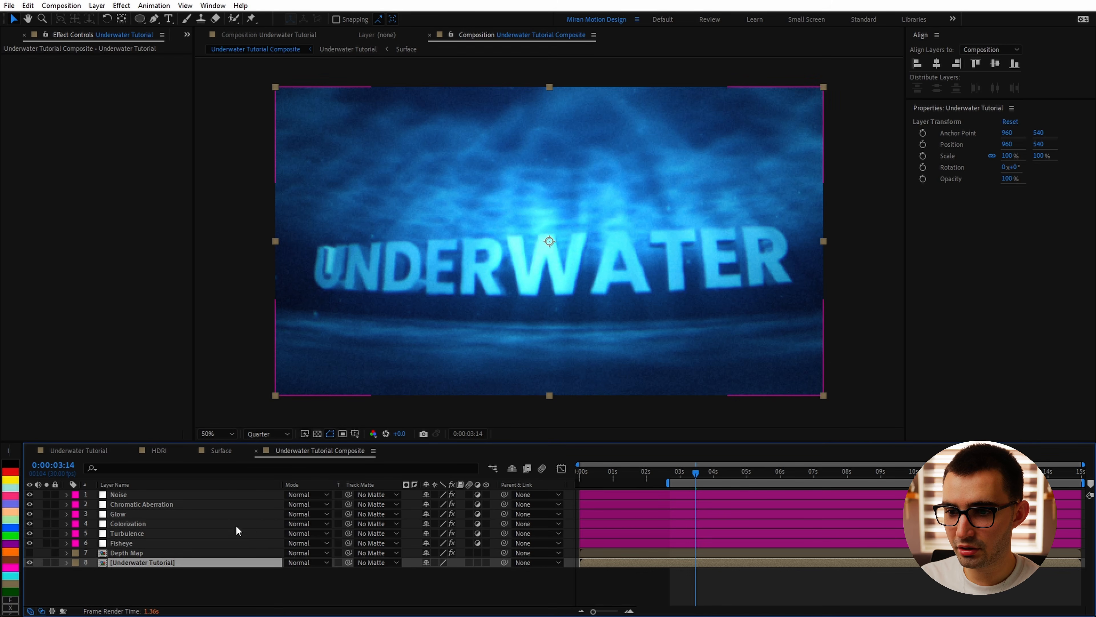
click(120, 552)
Duplicate the Fisheye adjustment layer, remove the copy's effects, place it between Fisheye and Depth Map, and rename it DOF.
click(127, 543)
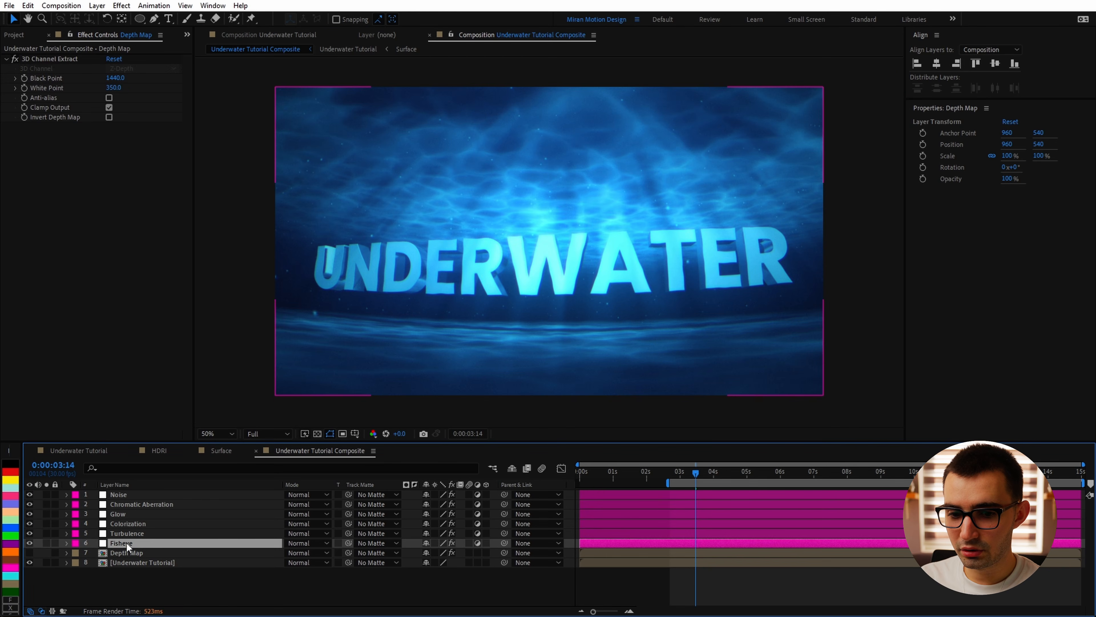
key(ctrl+d)
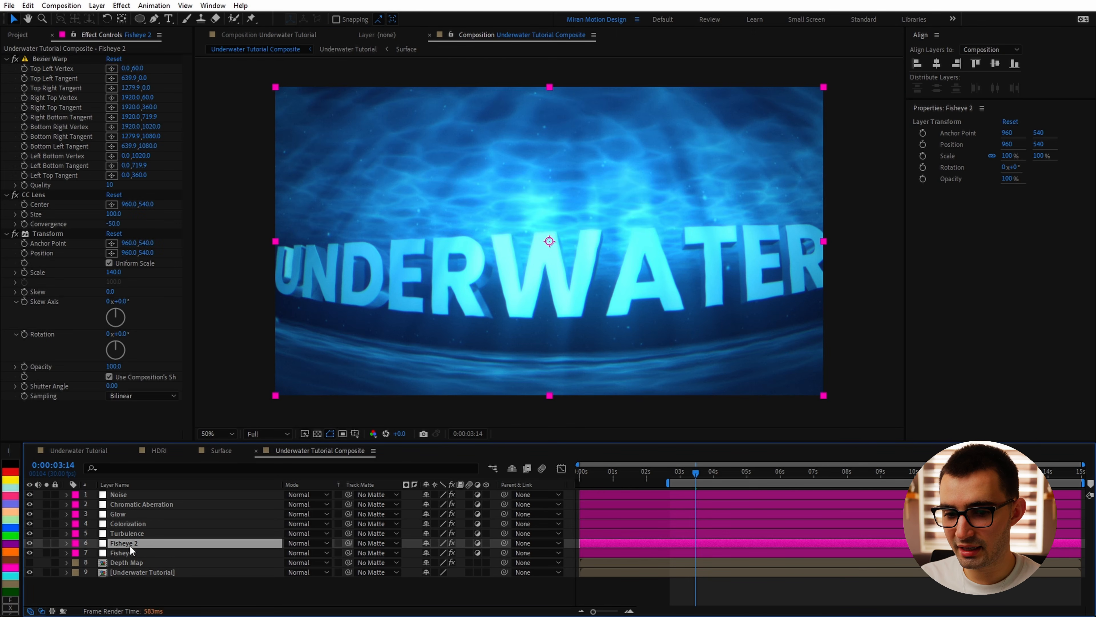
key(ctrl+shift+e)
drag(135, 556, 135, 554)
key(Return)
text(D)
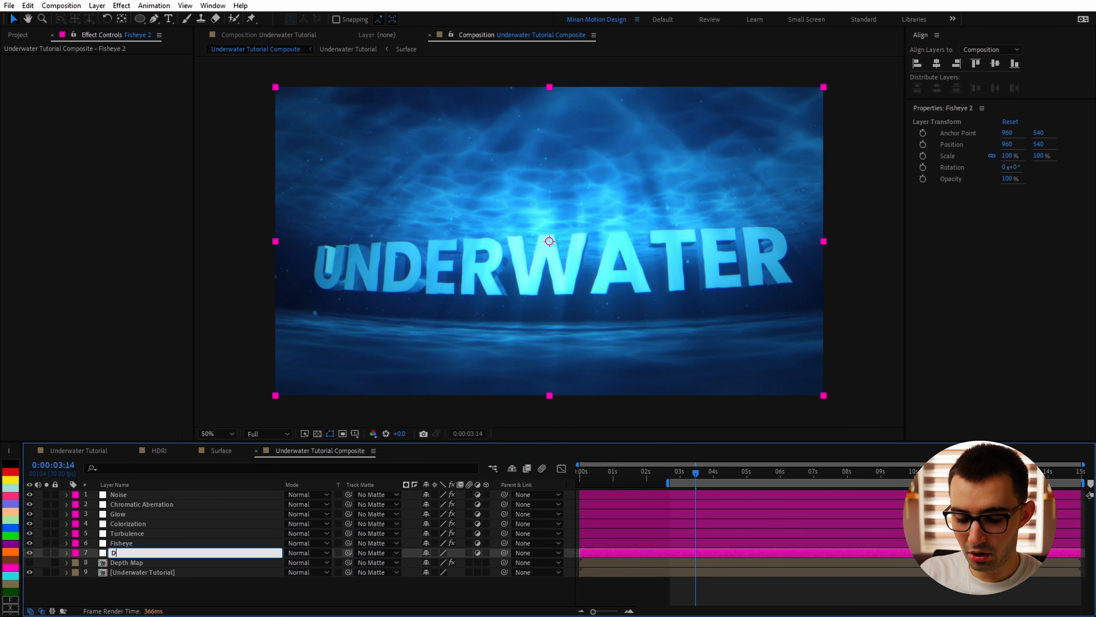
text(OF)
key(Return)
Apply Camera Lens Blur to the DOF layer, using the Depth Map layer with Effects & Masks as its blur map.
key(ctrl+space)
text(camera)
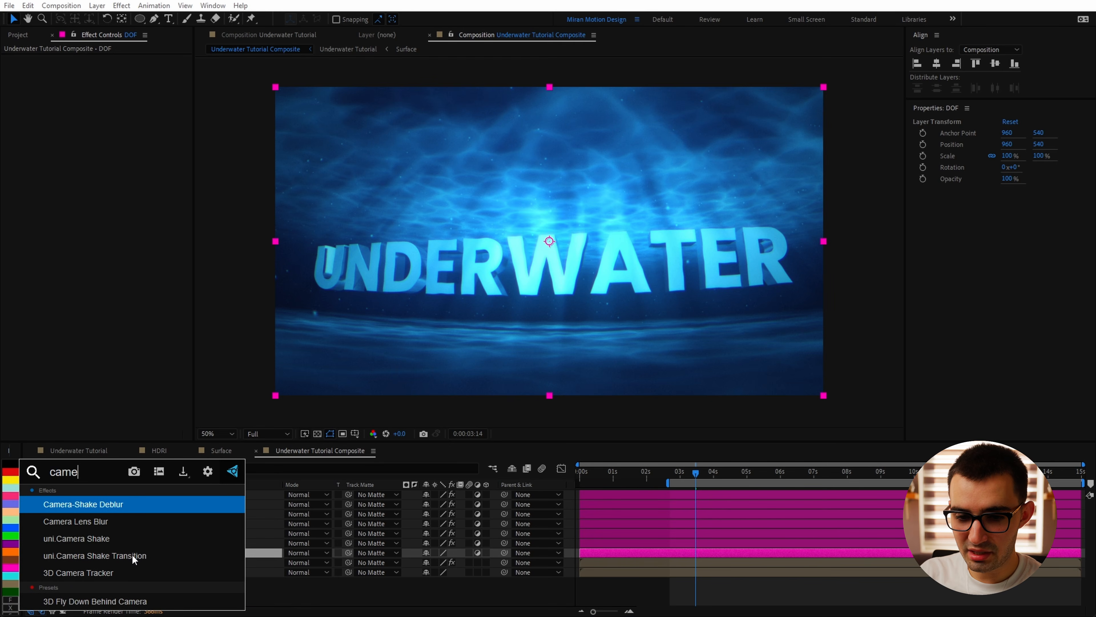
key(Down)
key(Return)
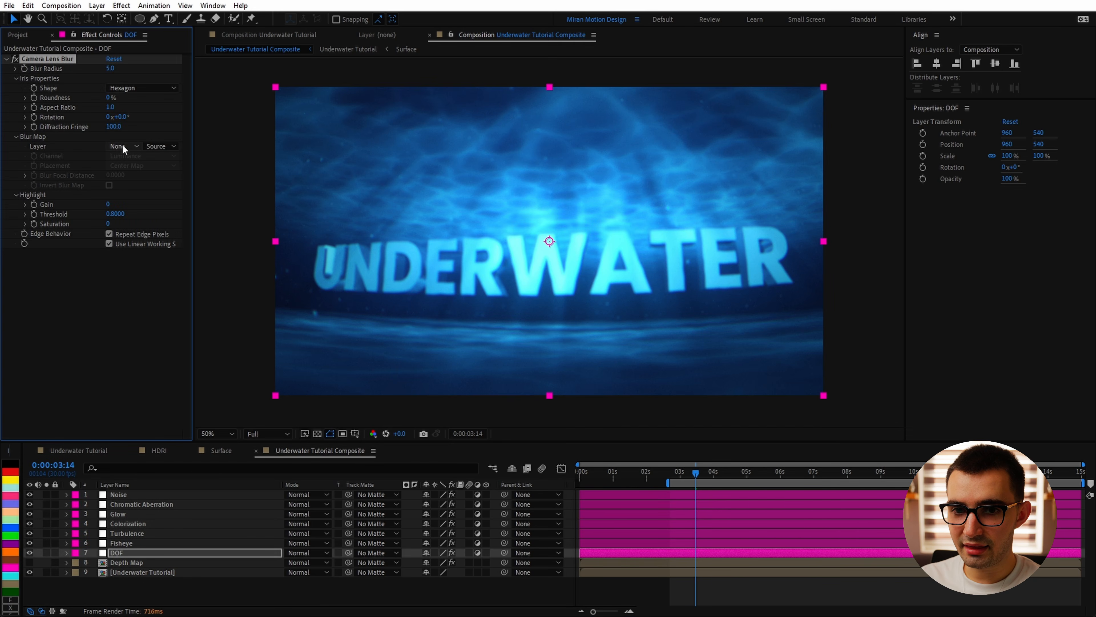
click(123, 146)
click(149, 264)
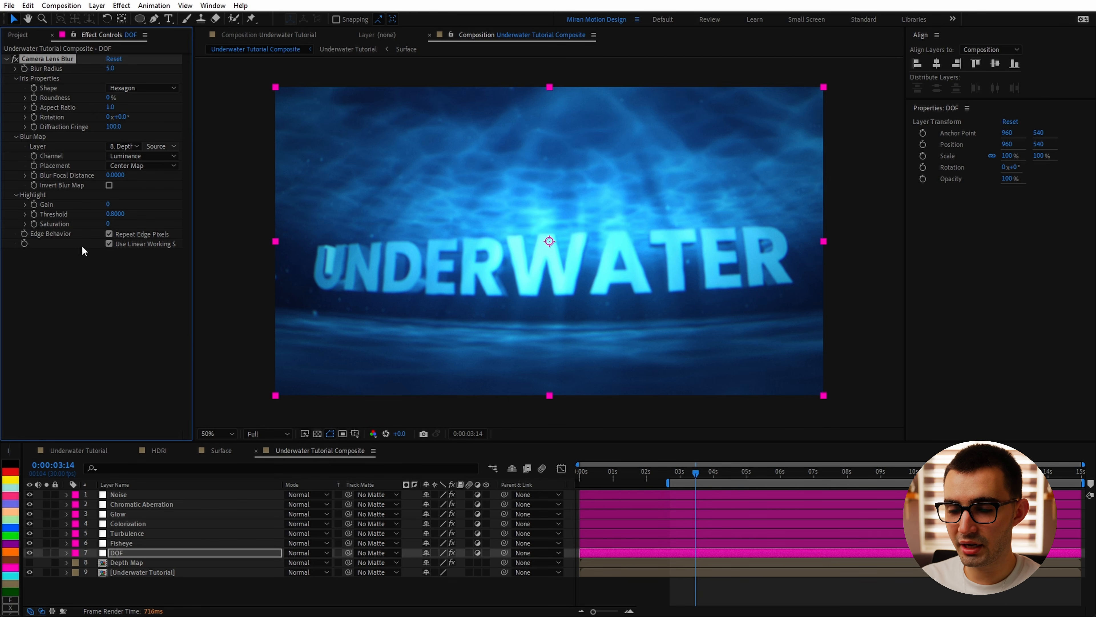
click(118, 555)
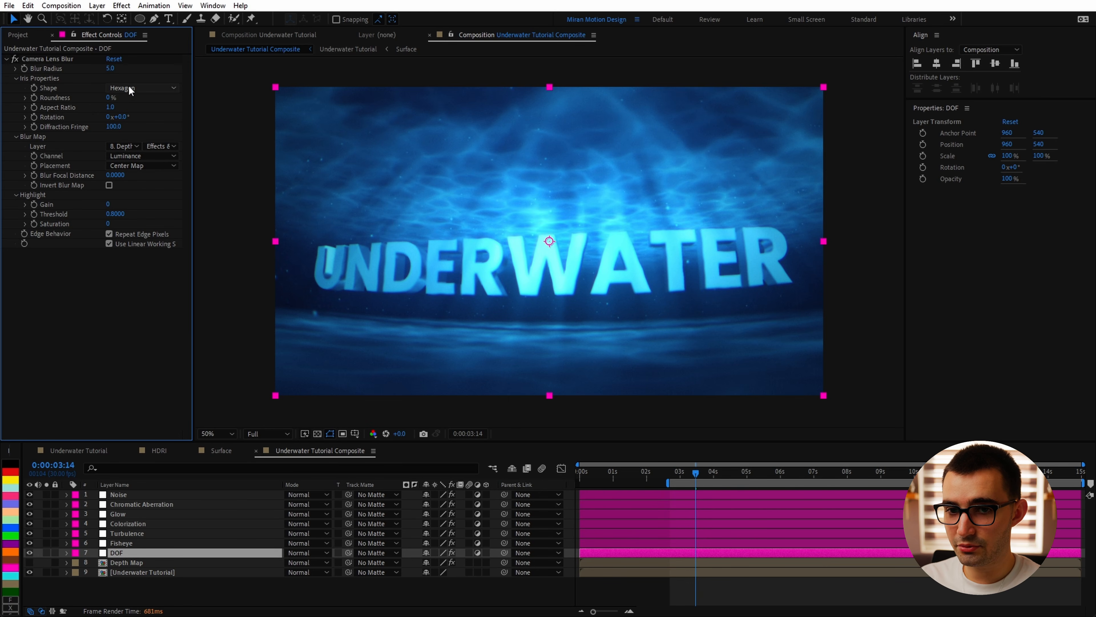
Set the Camera Lens Blur iris Shape to Square and its Roundness to 100%.
click(151, 90)
click(120, 109)
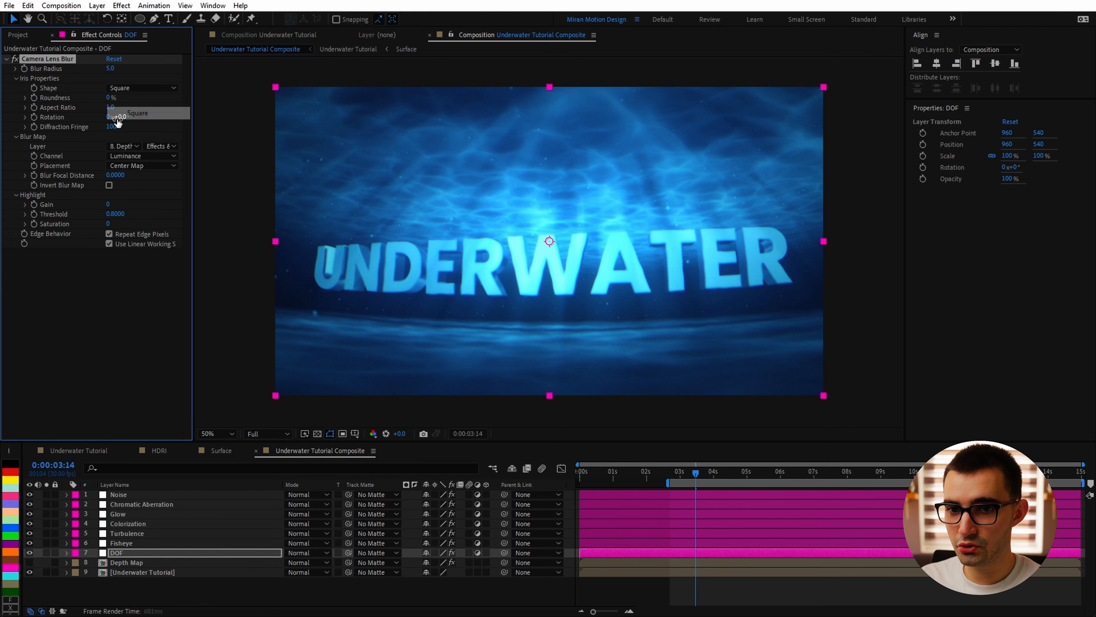
drag(110, 98, 313, 103)
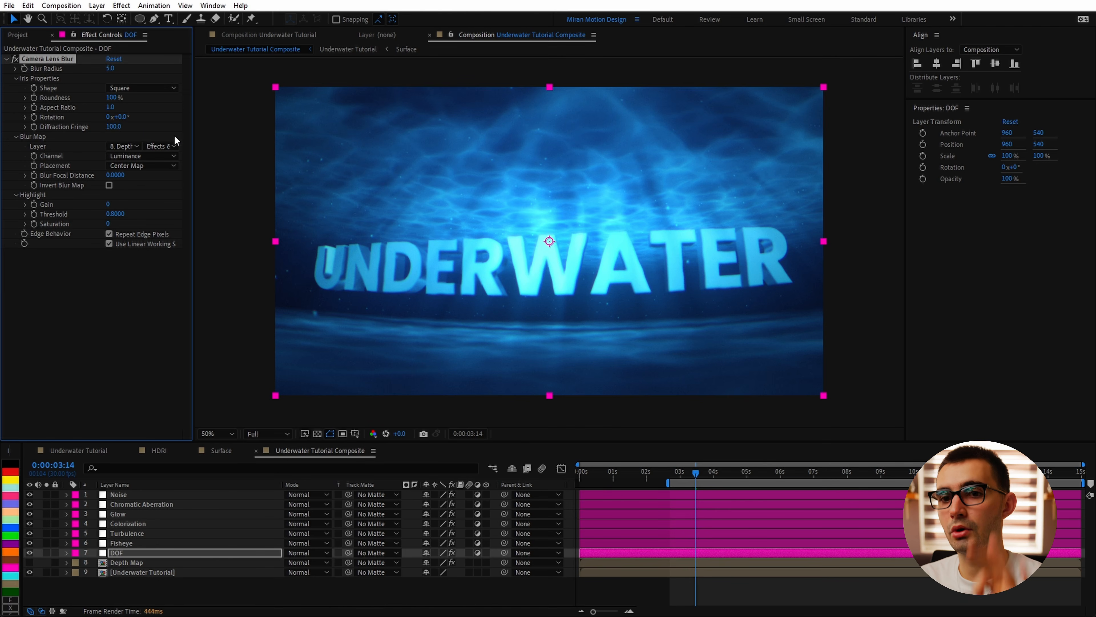
Set the Camera Lens Blur's Blur Radius to 10 and its Blur Focal Distance to 0.7310.
click(109, 68)
text(1)
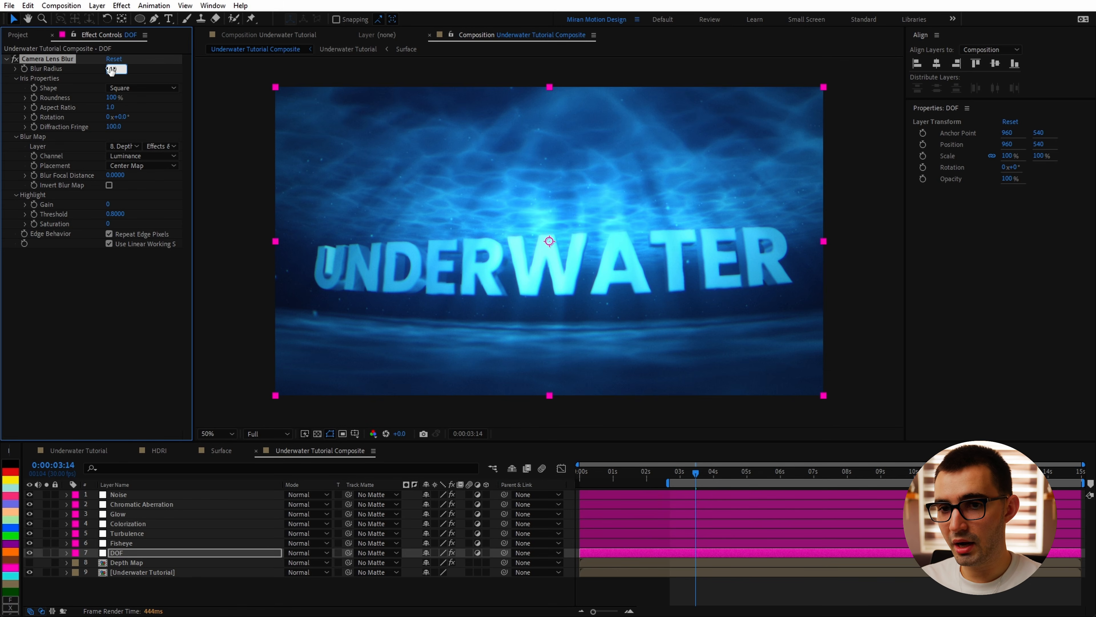
text(0)
key(Return)
scroll(592, 250, up, 2)
drag(109, 182, 319, 182)
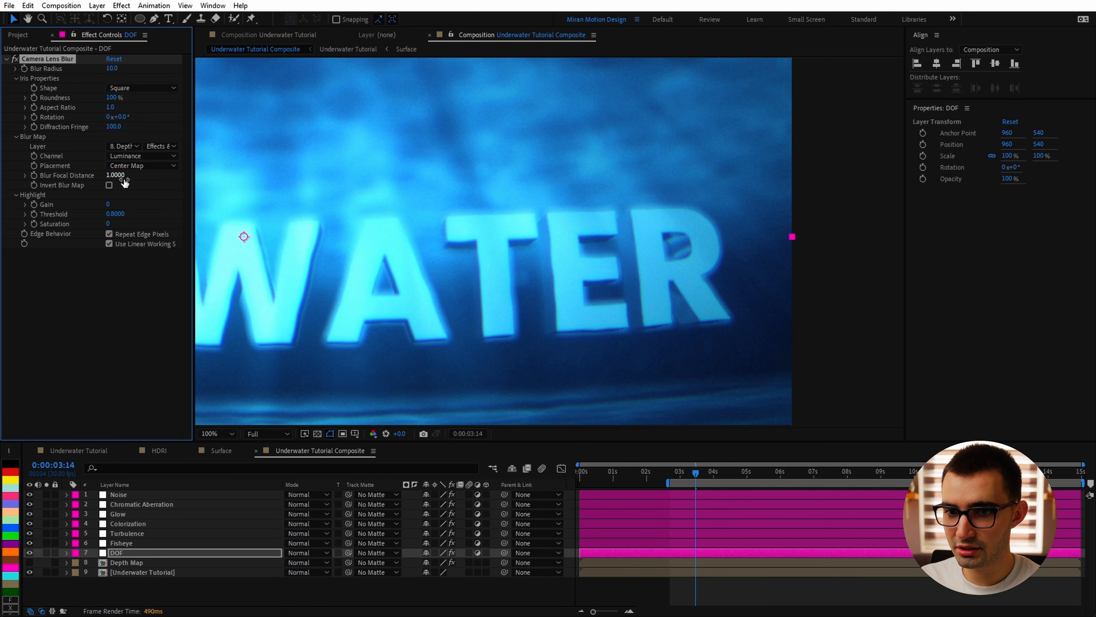
drag(125, 182, 84, 175)
scroll(432, 305, down, 2)
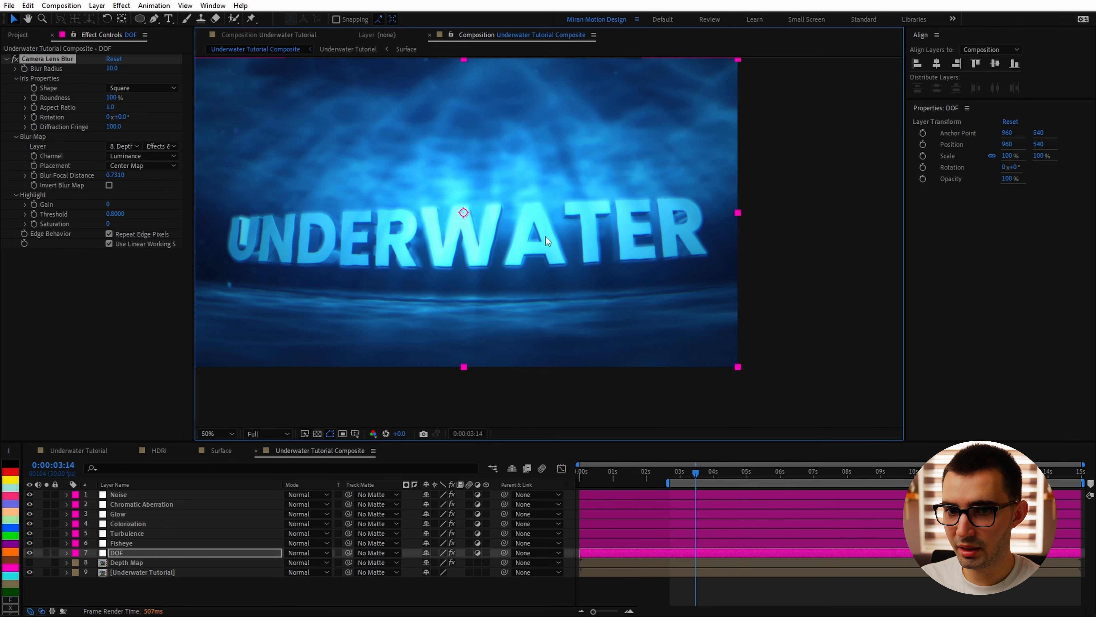
Reduce the Camera Lens Blur's Blur Radius to 5 and set the iris Aspect Ratio to 0.5.
click(112, 69)
text(5)
key(Return)
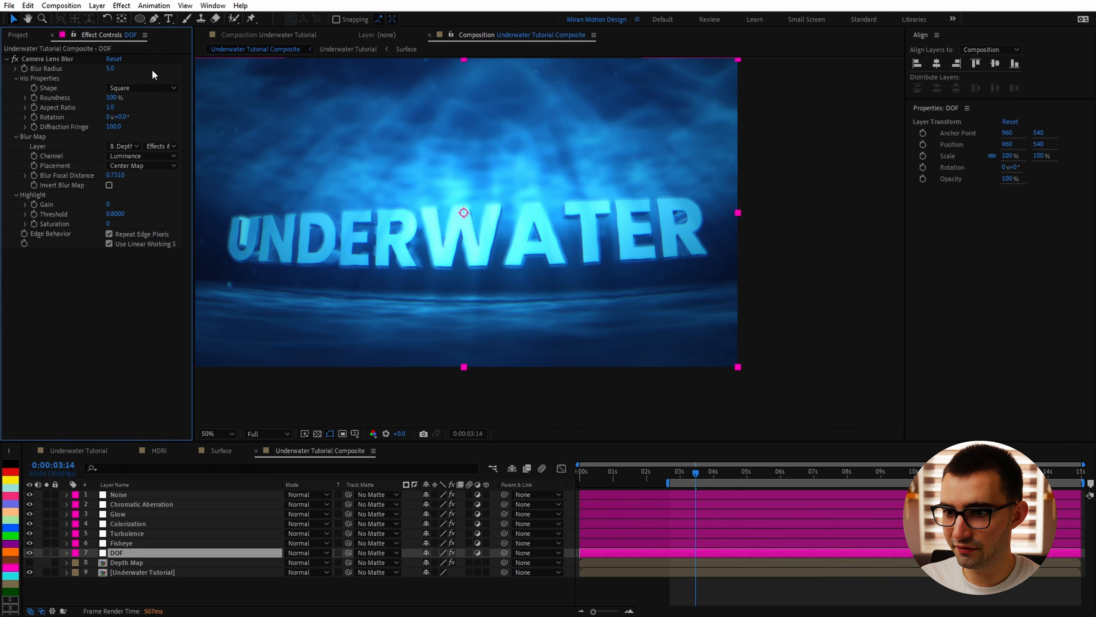
click(111, 108)
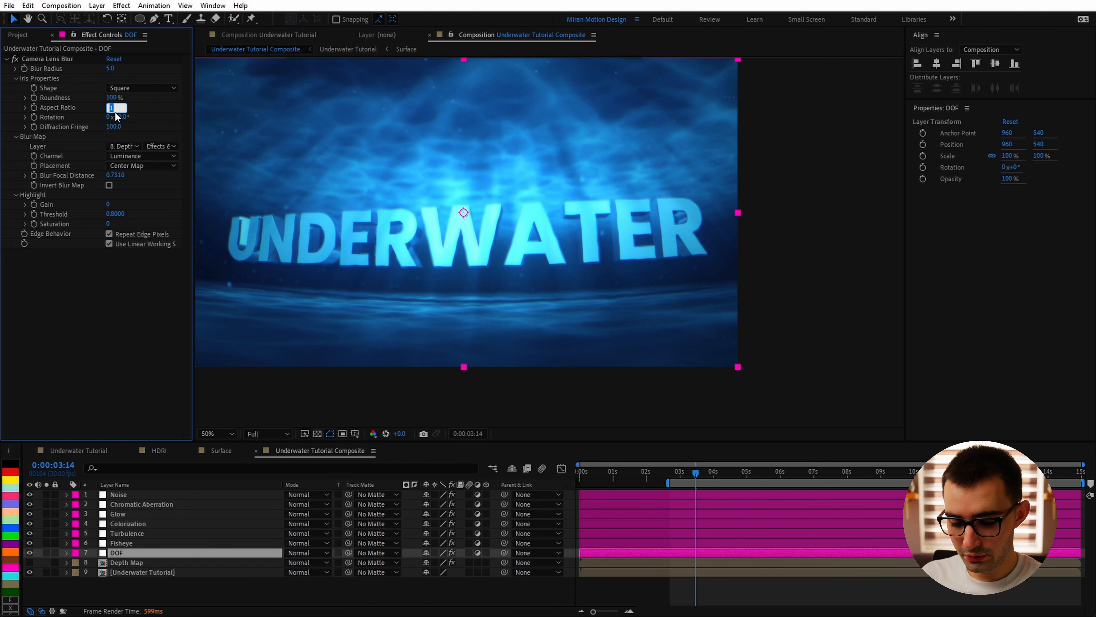
text(0.5)
key(Return)
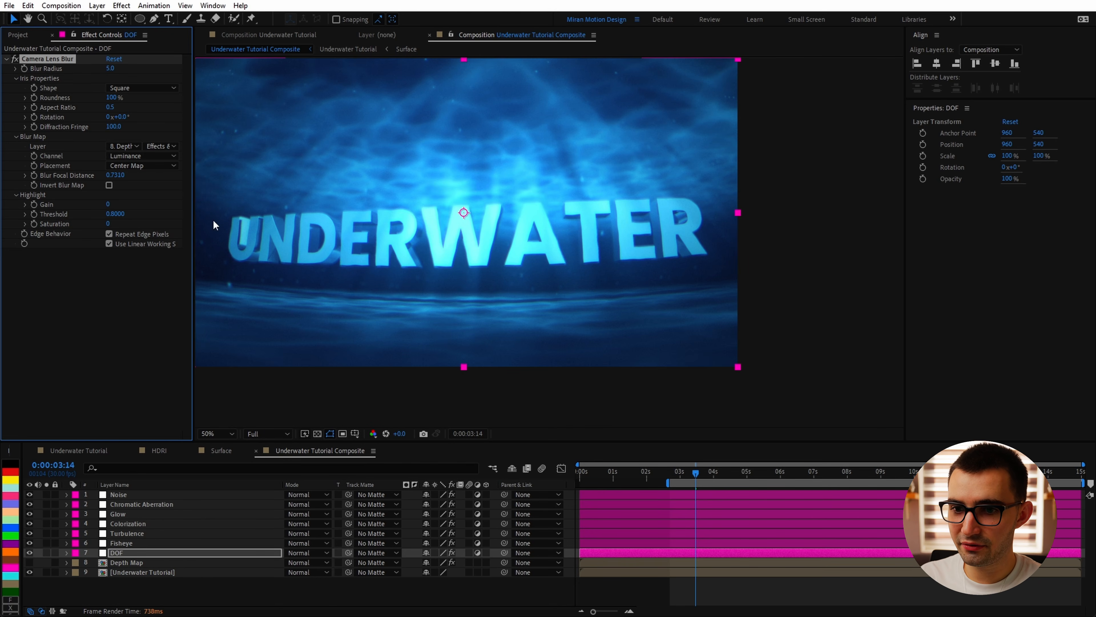
Check the blurred particles and lettering up close, and extend the work area back to the start of the composition.
scroll(262, 291, up, 6)
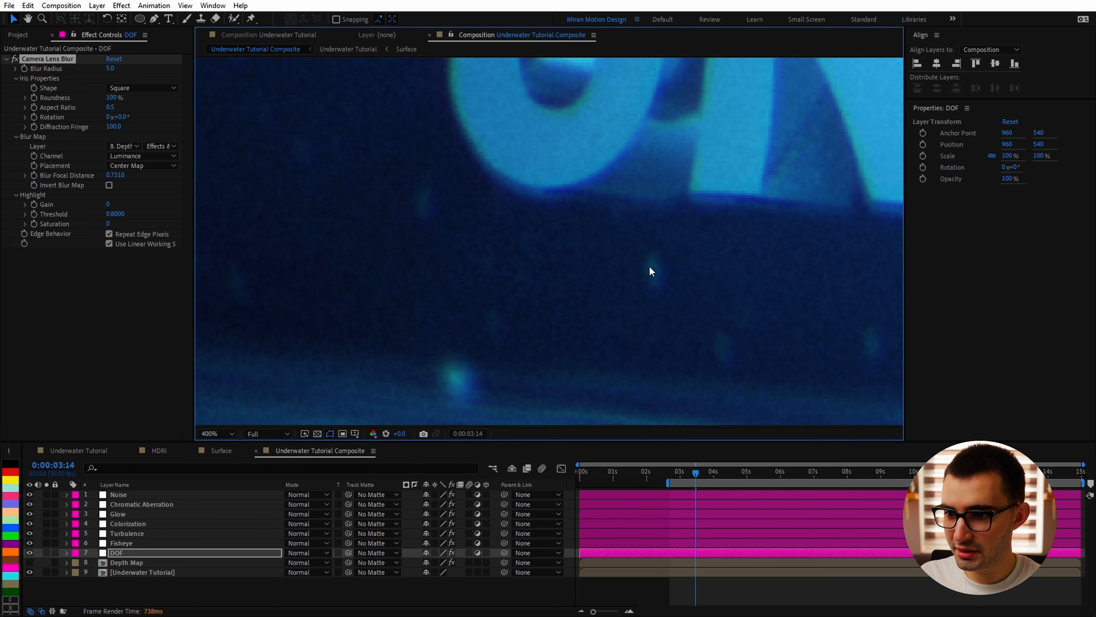
scroll(653, 270, down, 4)
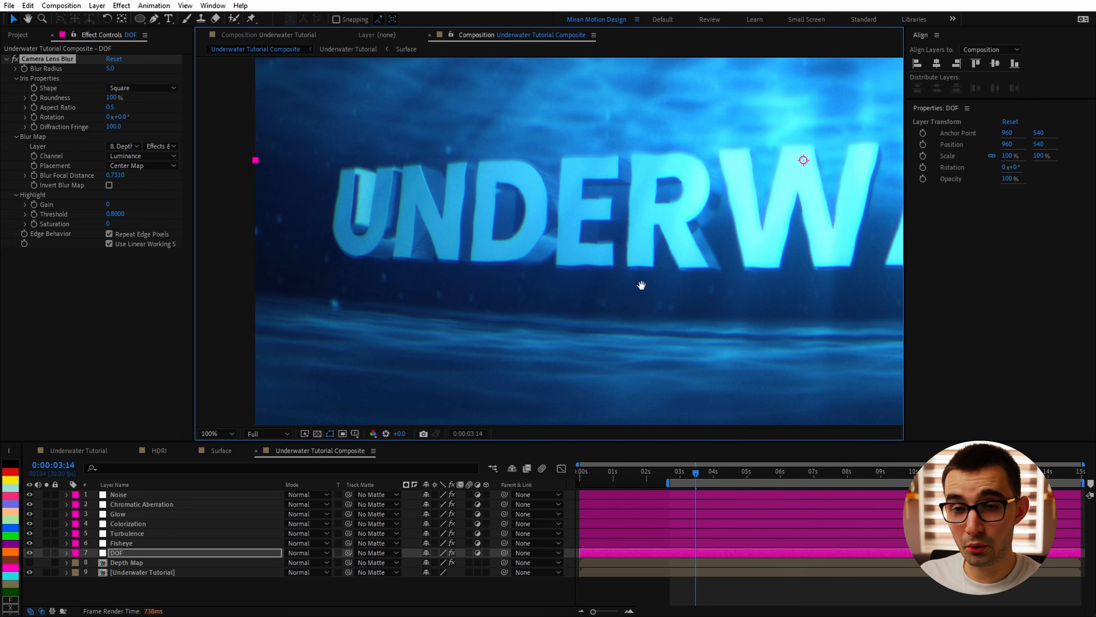
drag(642, 285, 341, 328)
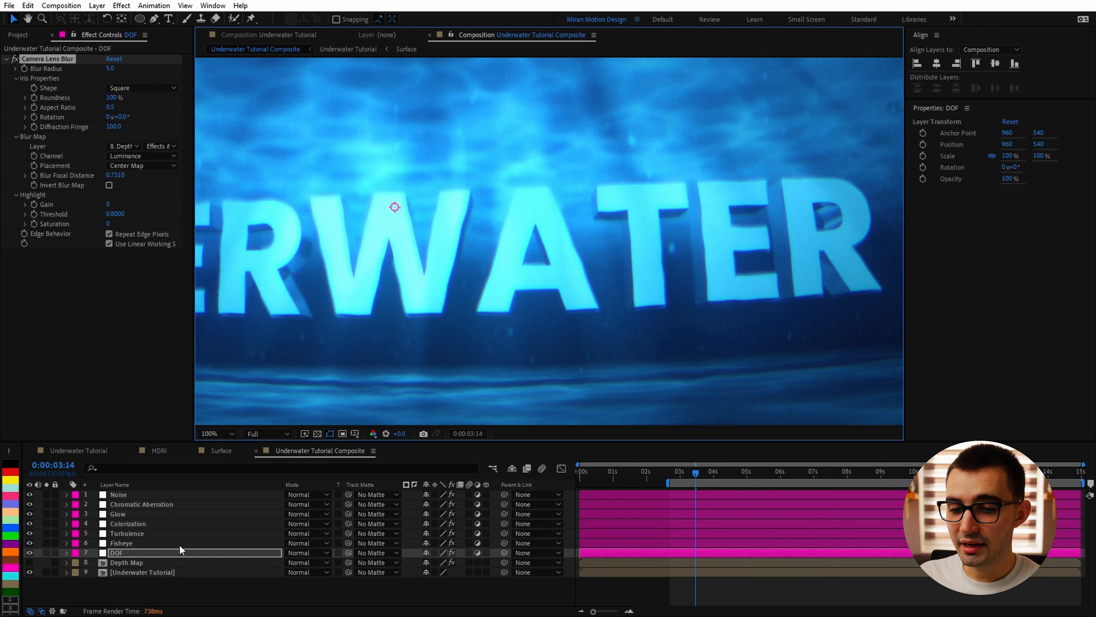
click(168, 555)
drag(774, 269, 668, 300)
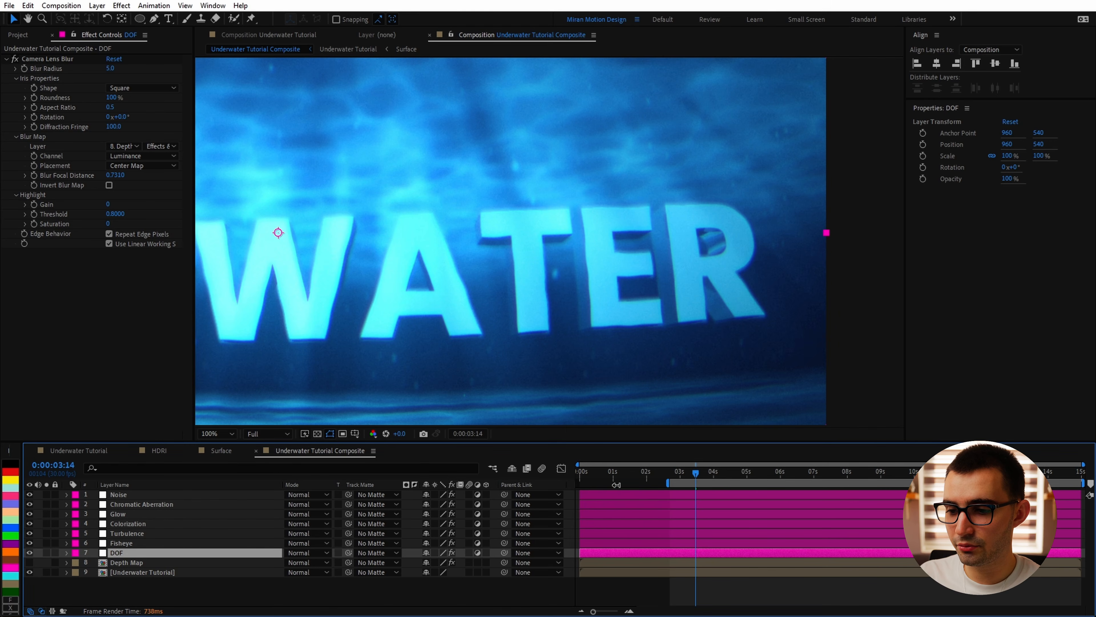
drag(669, 482, 579, 482)
scroll(578, 363, down, 1)
scroll(751, 312, up, 1)
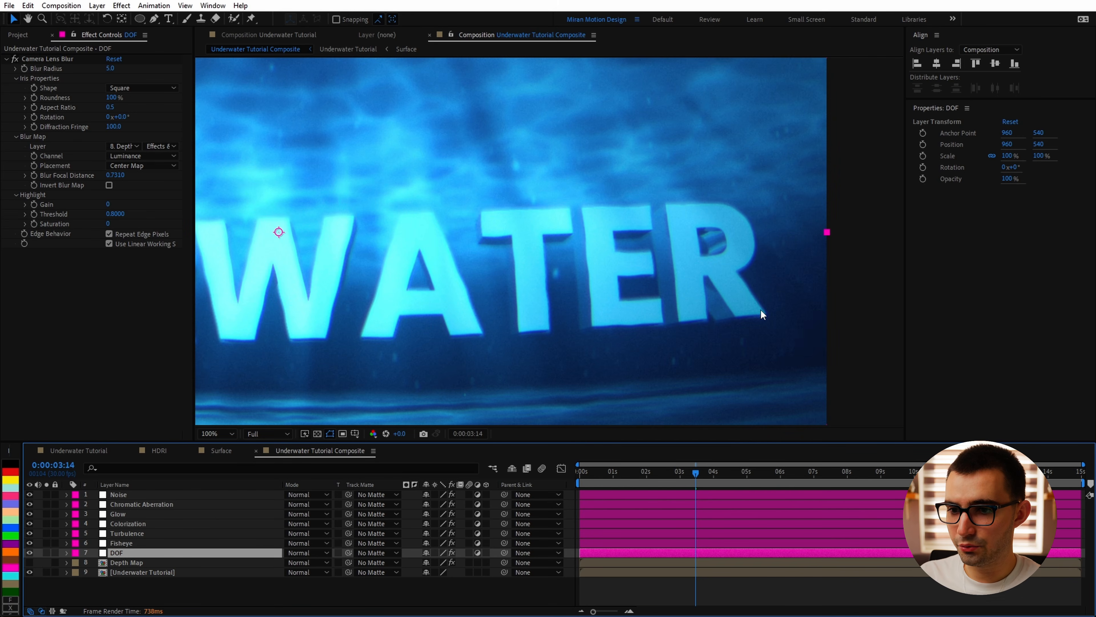
Set the Camera Lens Blur's Blur Radius to 10 and save the project.
click(108, 68)
text(10)
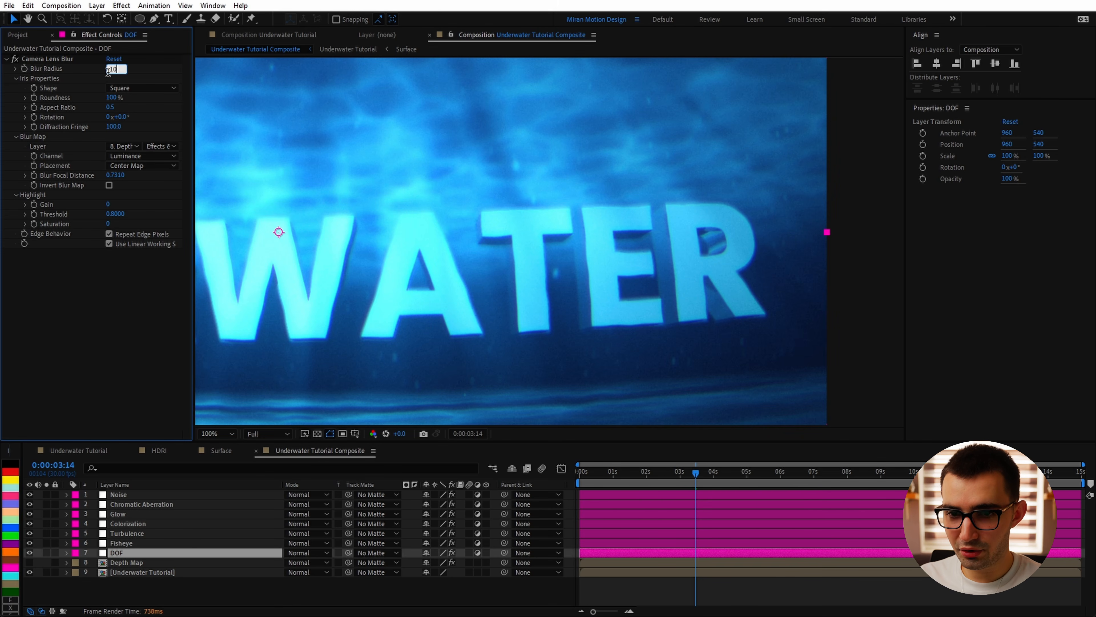
key(Return)
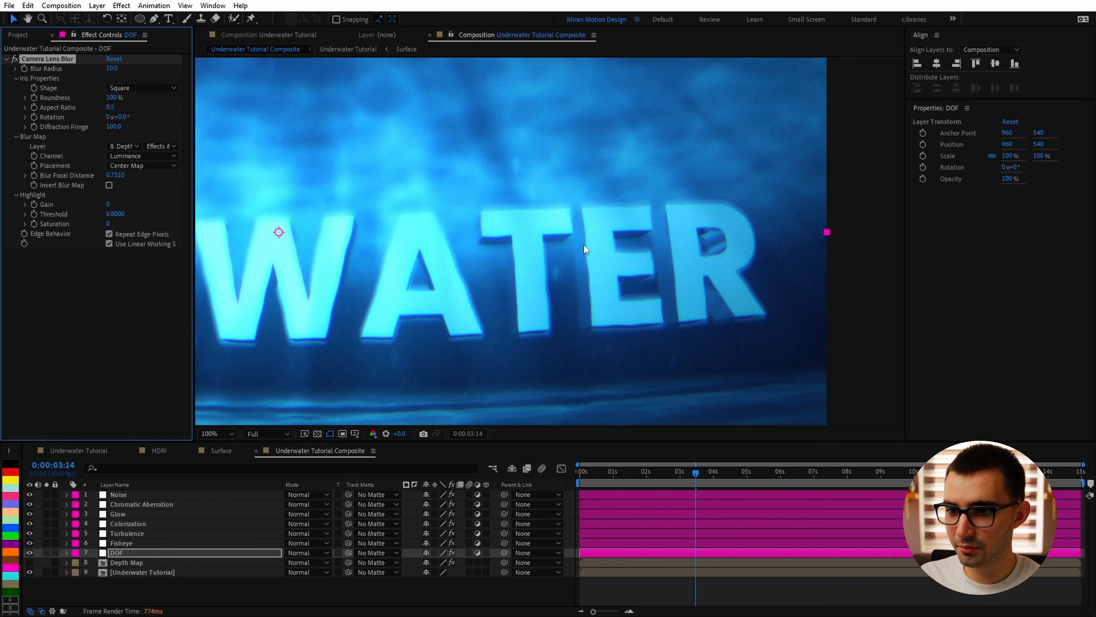
key(ctrl+s)
Examine the lens blur around the letter edges and background across the whole UNDERWATER title.
scroll(478, 367, up, 2)
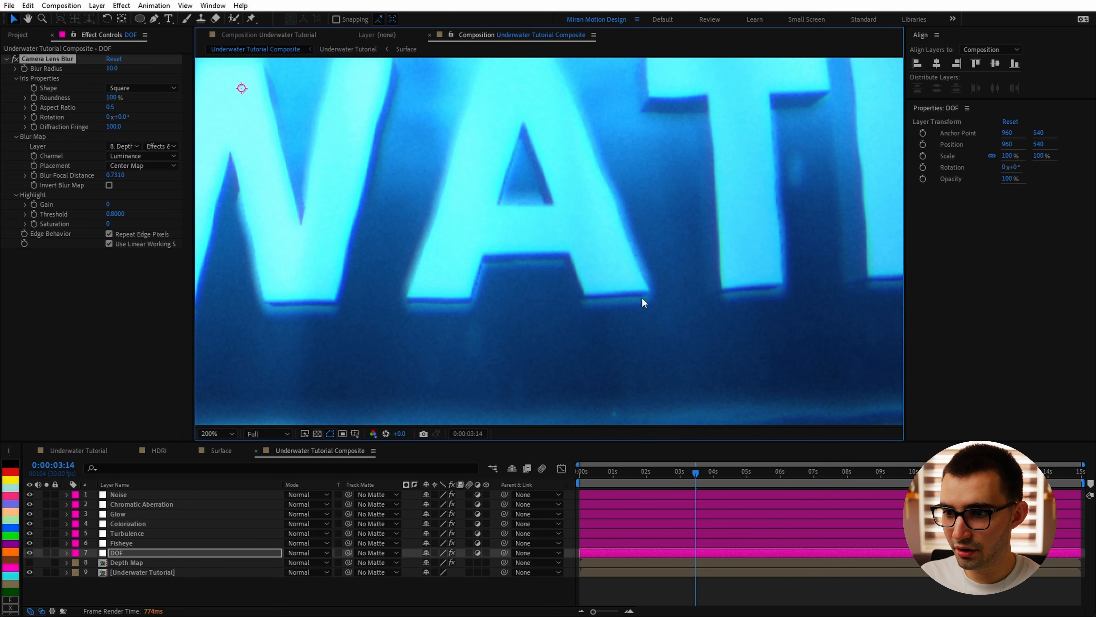
scroll(644, 303, down, 1)
drag(619, 333, 234, 382)
drag(276, 276, 763, 225)
drag(425, 223, 672, 212)
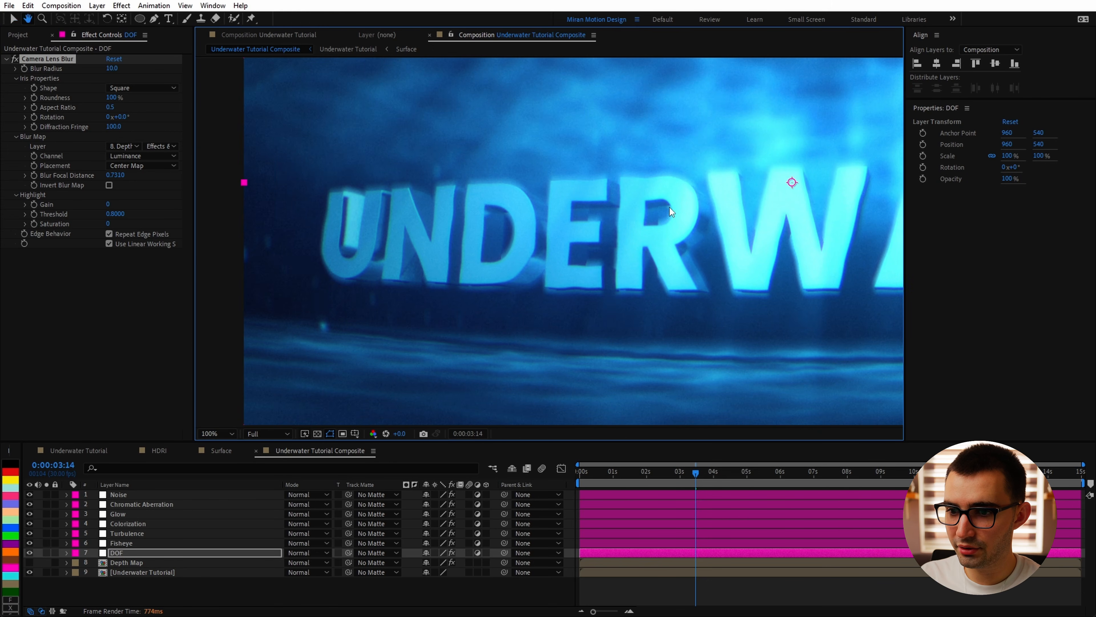
key(v)
drag(648, 263, 293, 269)
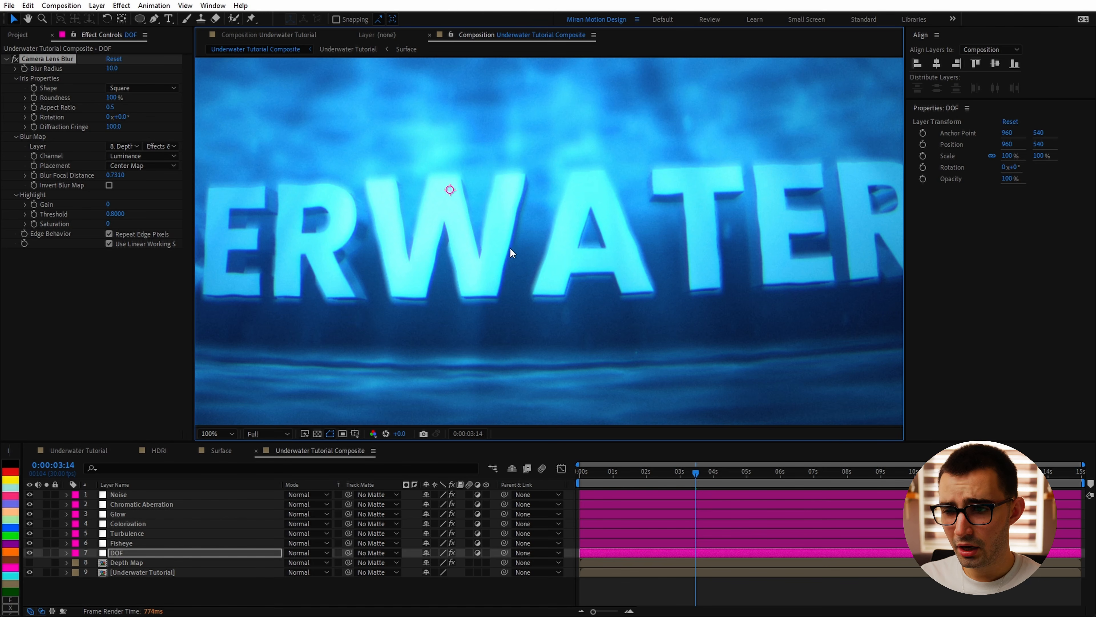
scroll(515, 282, down, 1)
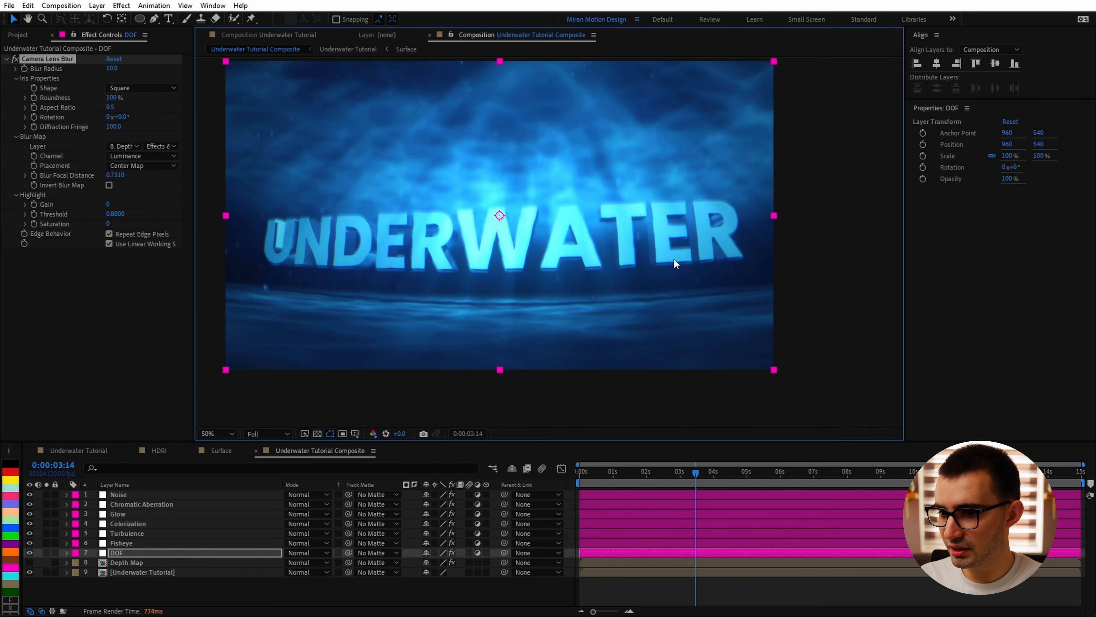
drag(695, 272, 443, 299)
scroll(494, 315, up, 1)
scroll(494, 316, down, 1)
drag(571, 306, 655, 288)
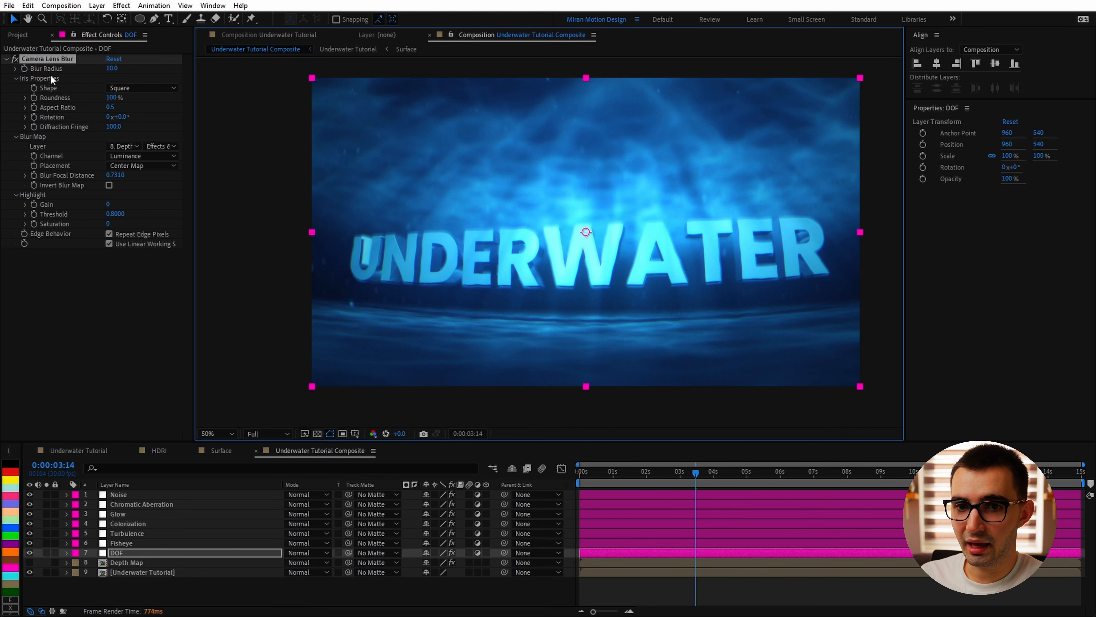
Disable Camera Lens Blur on the DOF layer and add the Depth Of Field Generator PRO effect.
click(56, 160)
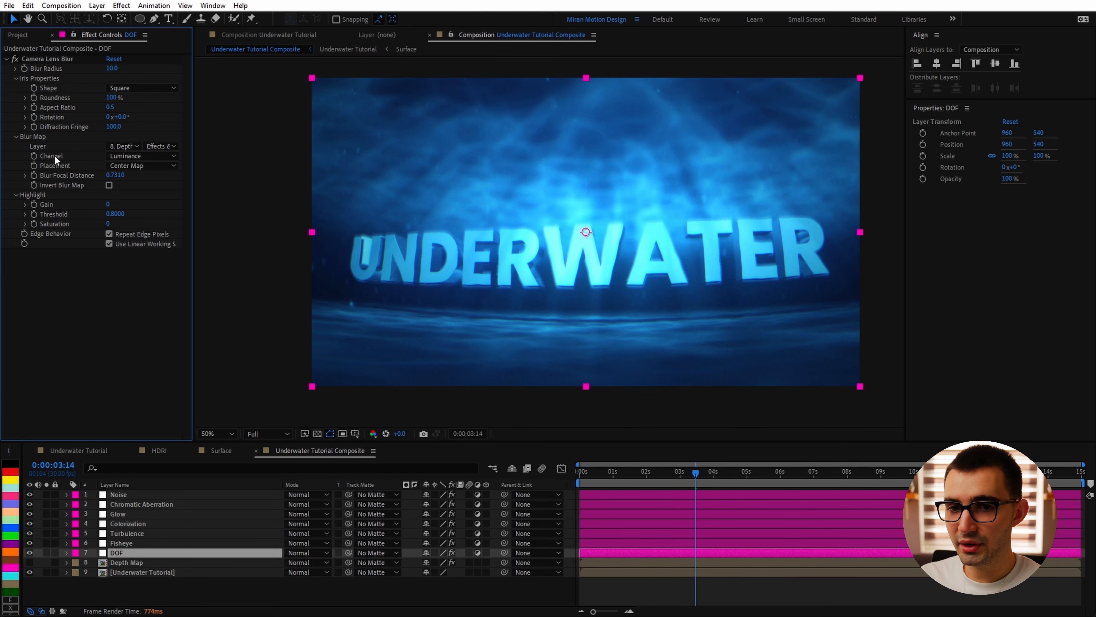
right_click(149, 554)
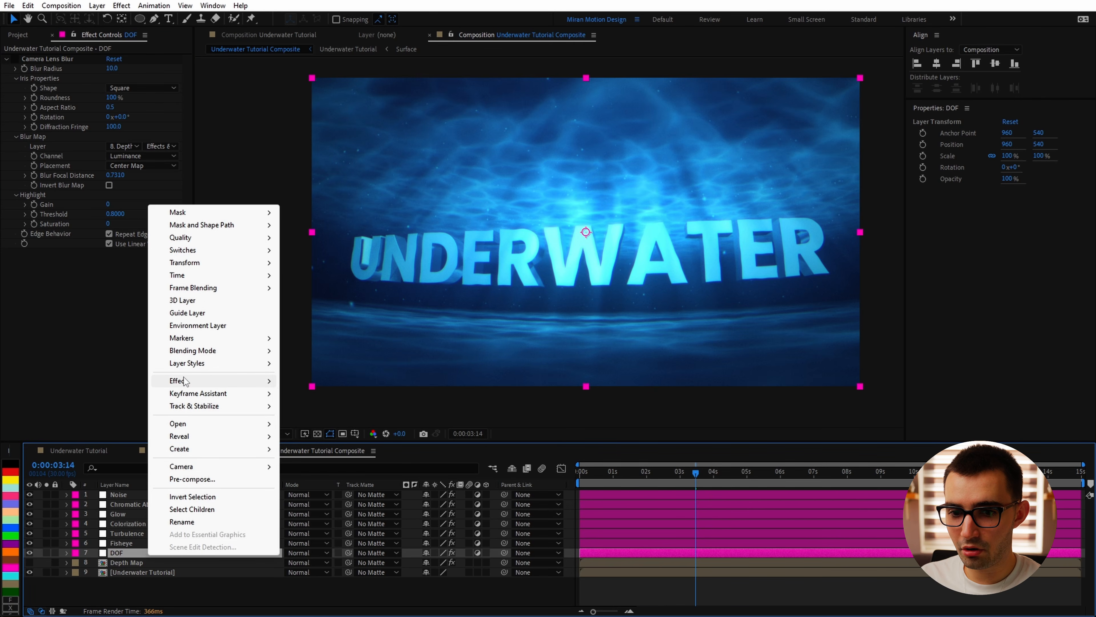
mouse_move(183, 381)
mouse_move(355, 523)
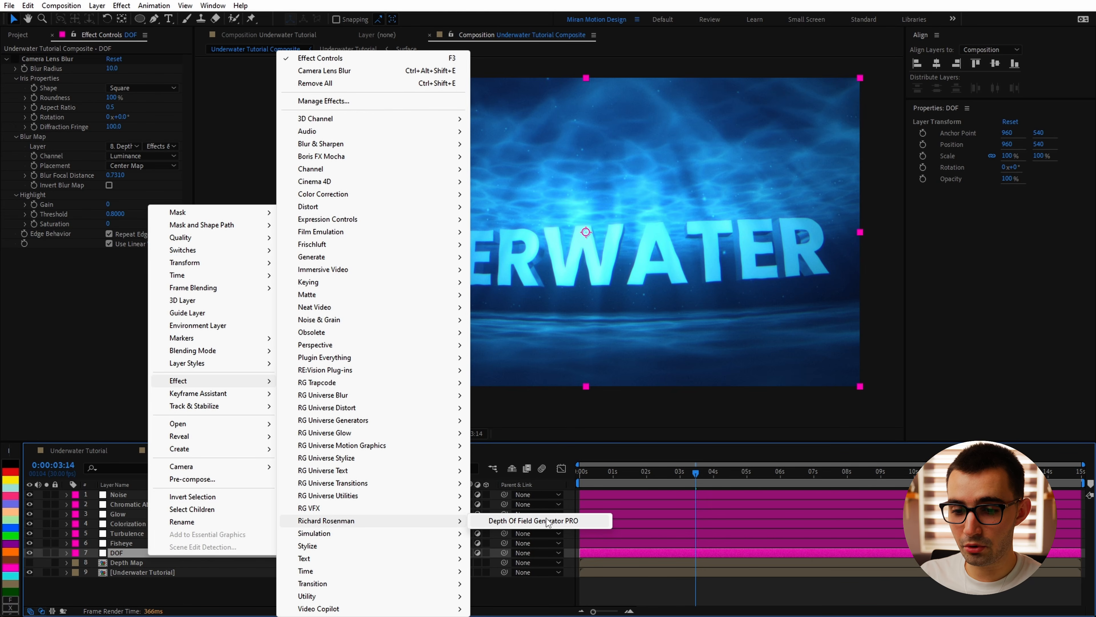
click(513, 520)
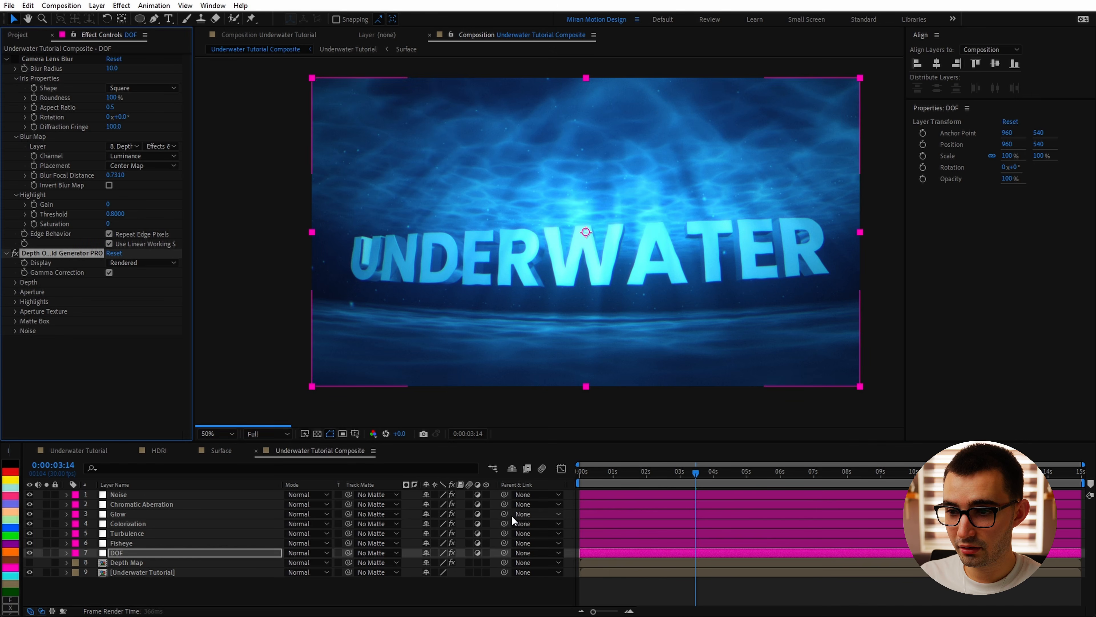
Set Depth Of Field Generator PRO's Depth Layer to Depth Map, read with Effects & Masks.
click(15, 282)
click(123, 291)
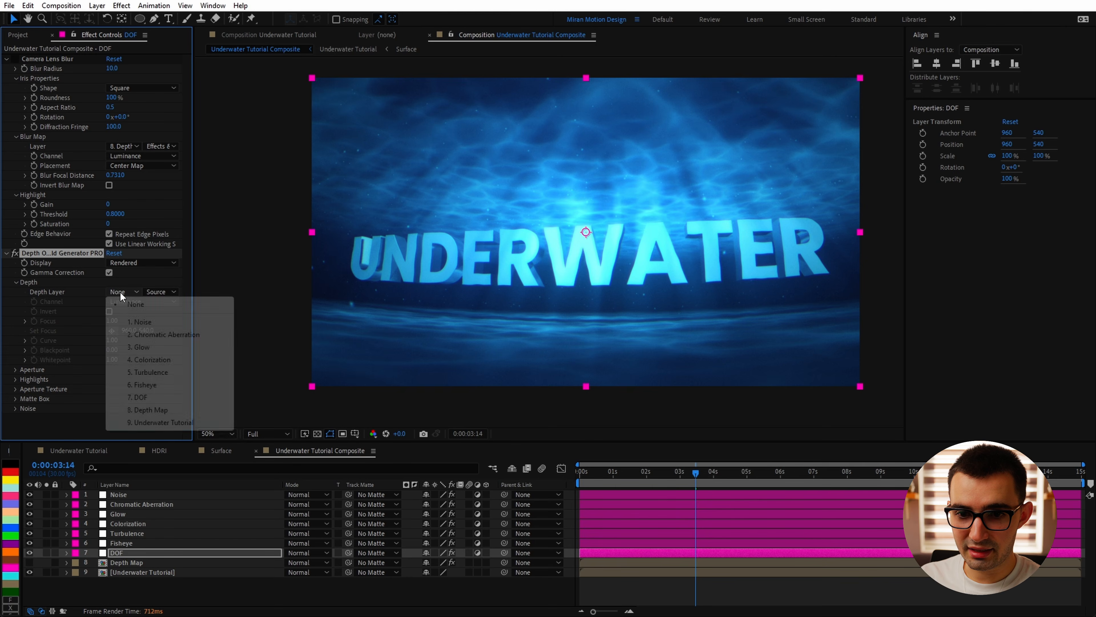
click(138, 410)
click(160, 291)
click(167, 330)
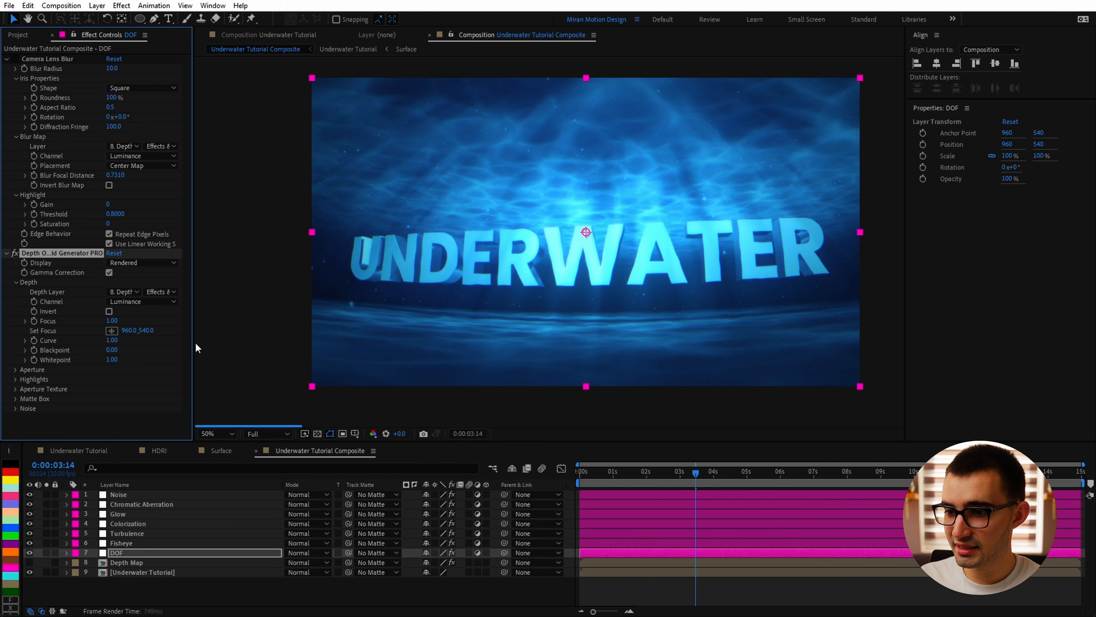
Set Depth Of Field Generator PRO's Aperture Size to 15 with a circular aperture on the DOF layer.
click(15, 369)
scroll(105, 380, down, 4)
click(111, 250)
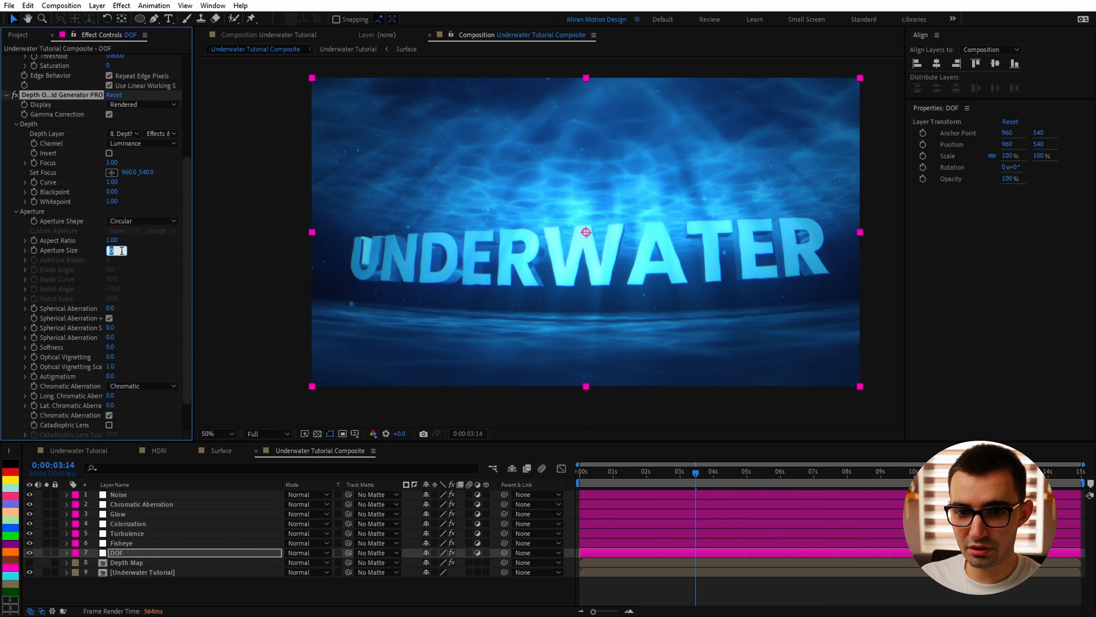
text(2)
click(156, 251)
click(111, 250)
text(15)
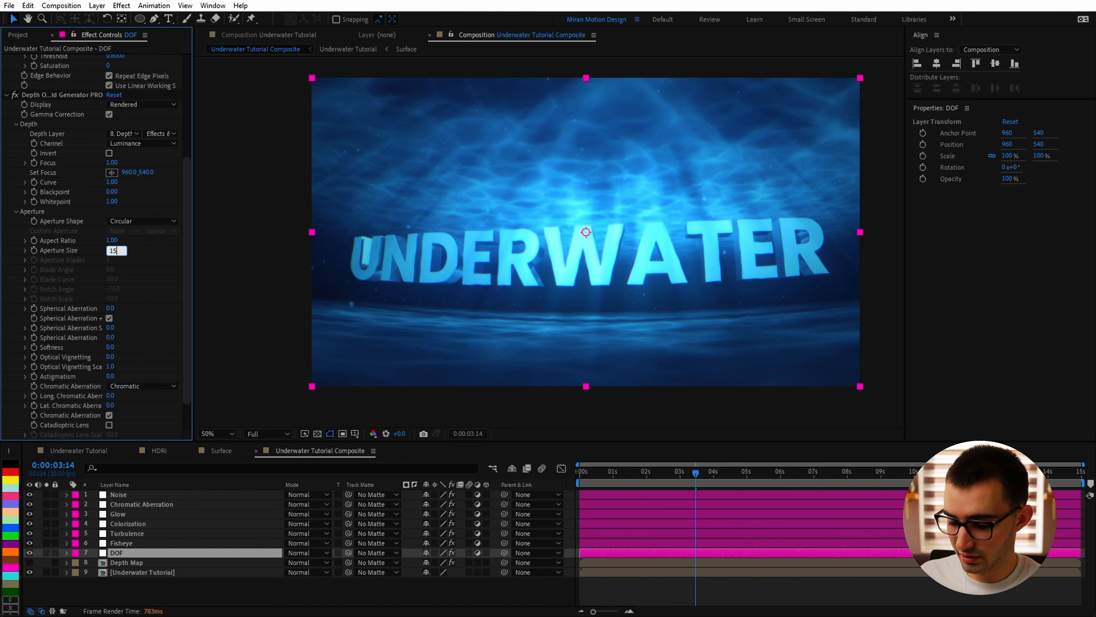
key(Return)
Place Depth Of Field Generator PRO's focus point on the letter W and inspect the blur across the title.
key(period)
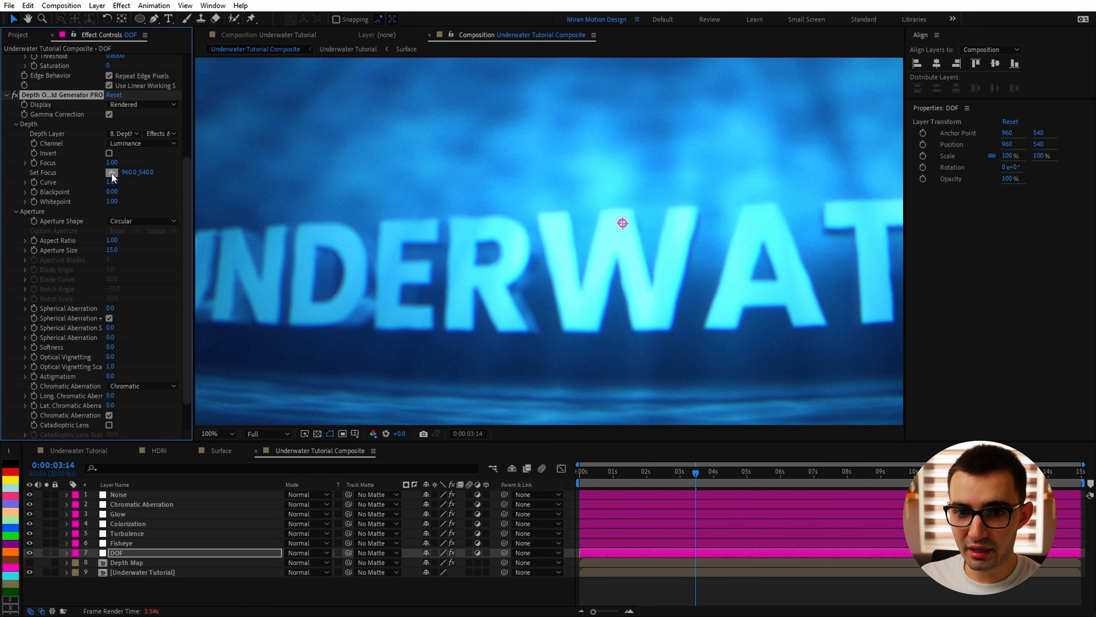
click(112, 172)
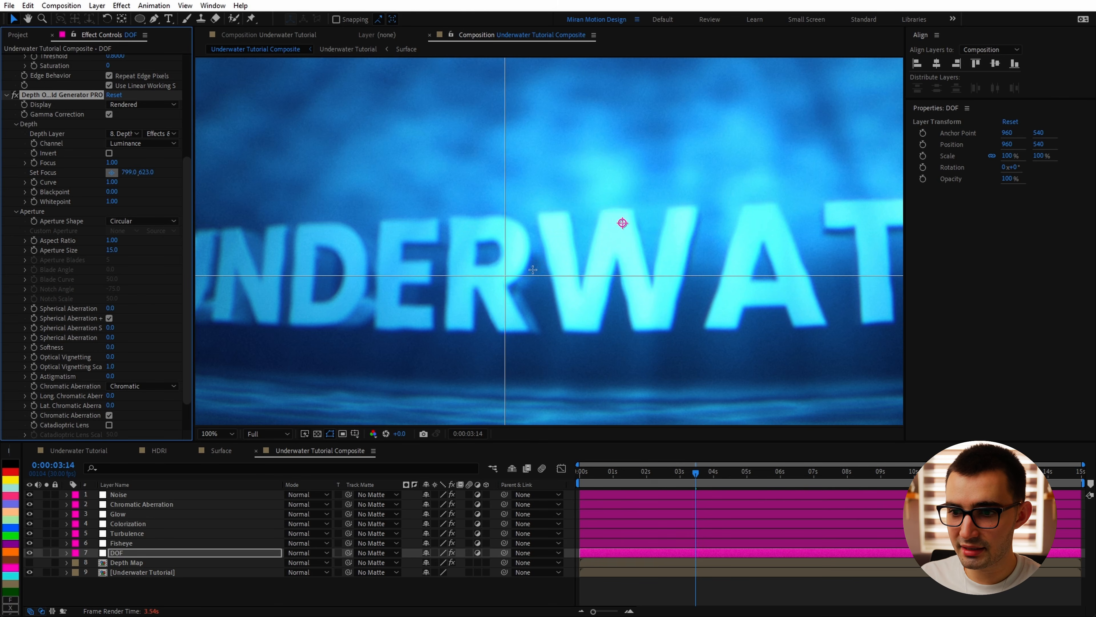
click(611, 246)
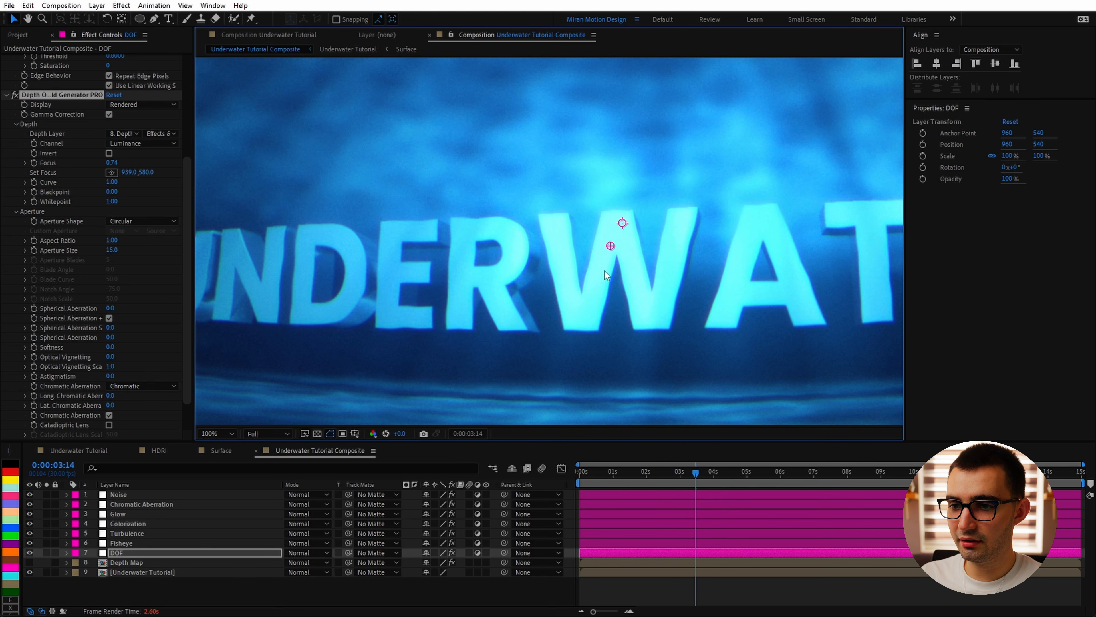
key(h)
drag(605, 271, 631, 263)
key(v)
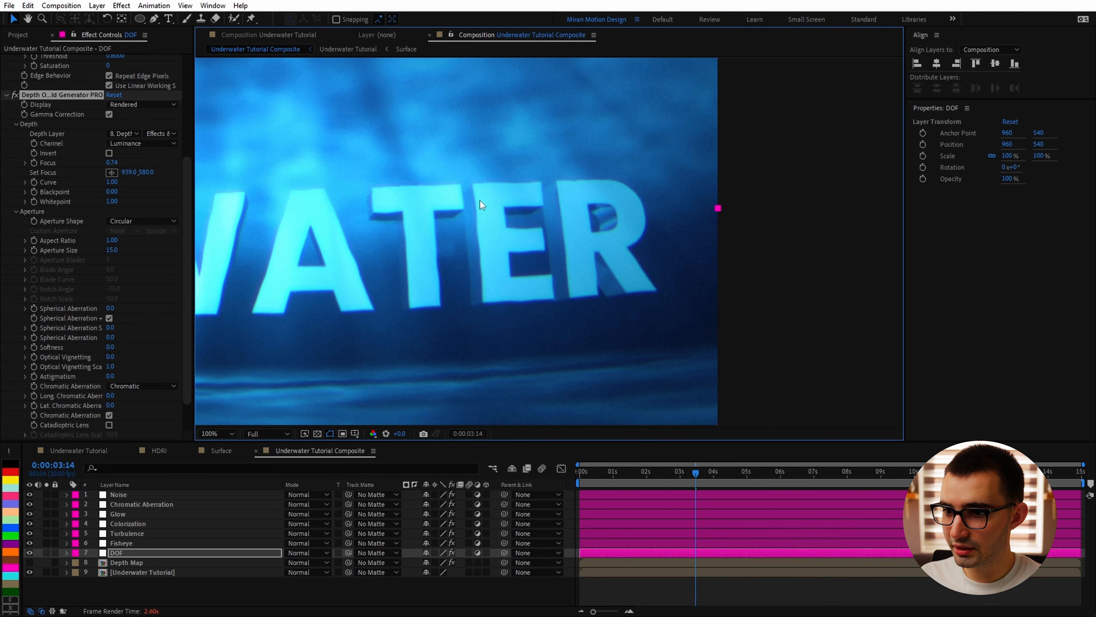
scroll(479, 201, up, 2)
scroll(490, 231, down, 3)
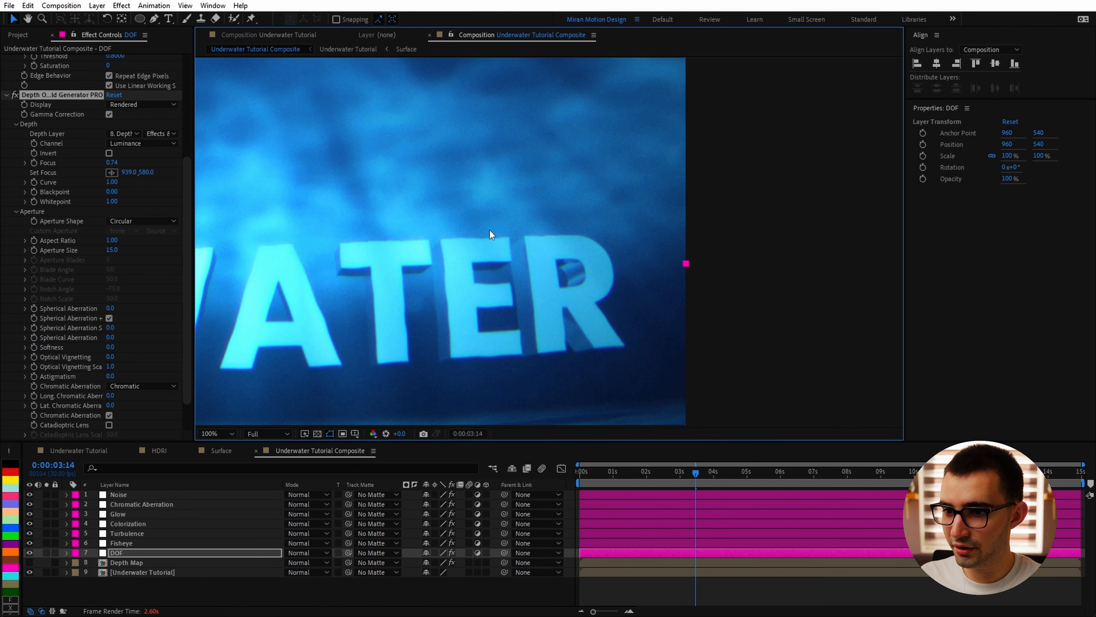
scroll(724, 261, up, 2)
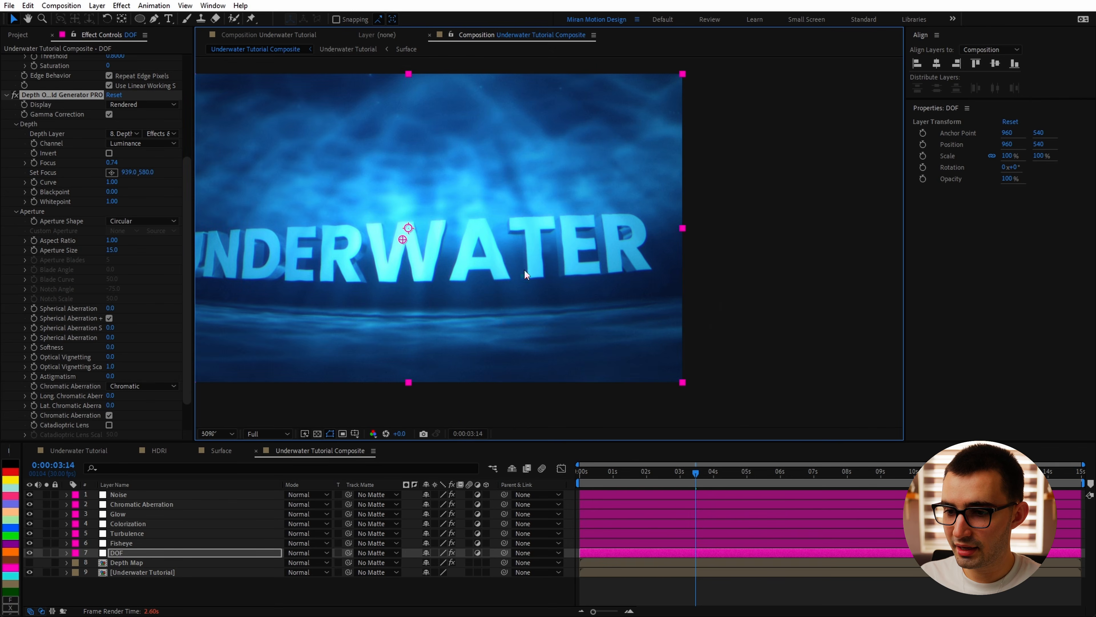
scroll(476, 189, left, 3)
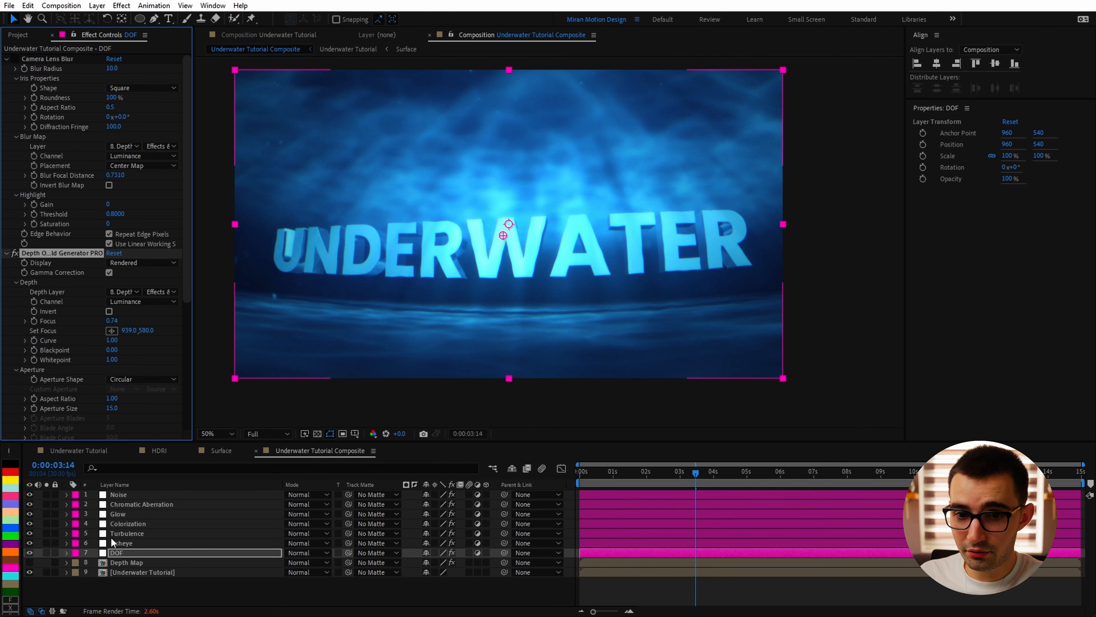
Add the FL Depth Of Field effect to the DOF layer, using Depth Map with Effects & Masks as its depth layer.
right_click(122, 551)
mouse_move(166, 375)
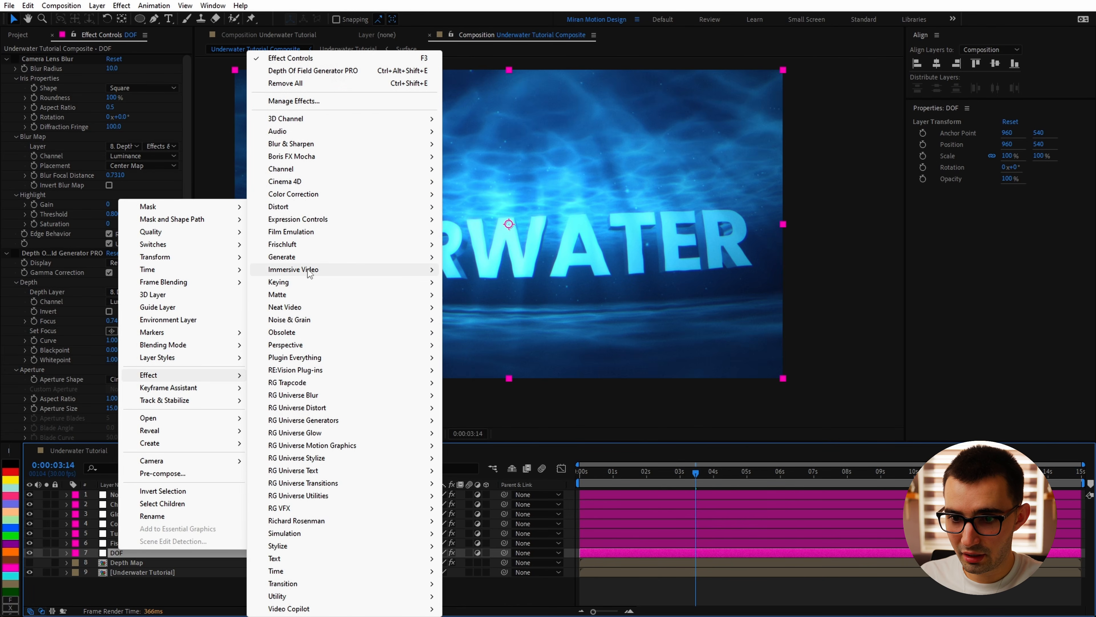
mouse_move(302, 247)
click(497, 242)
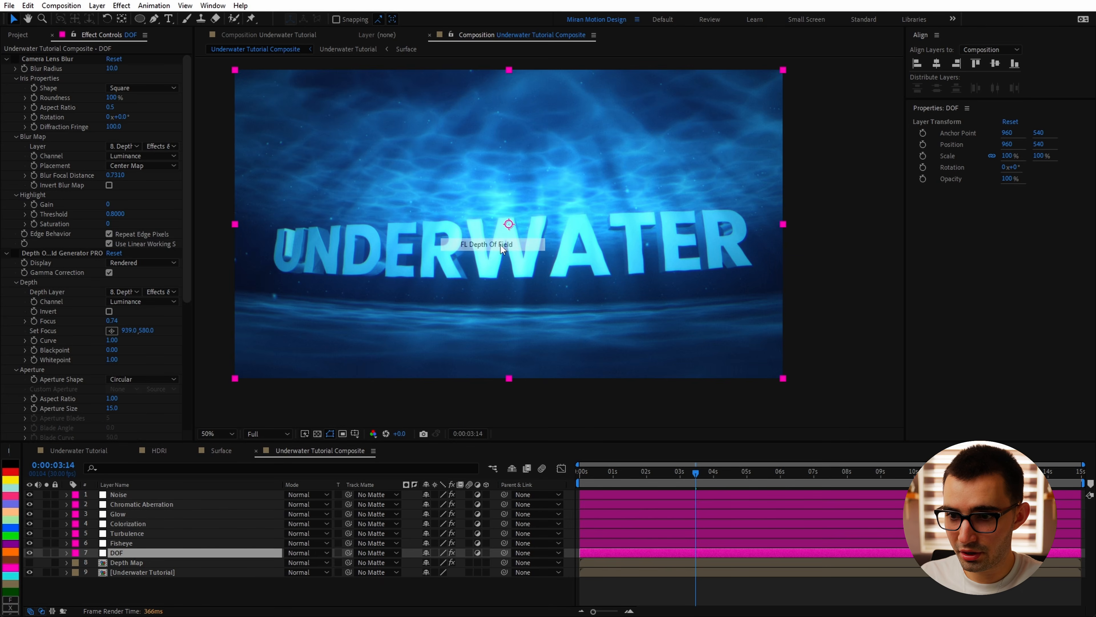
click(124, 347)
click(147, 465)
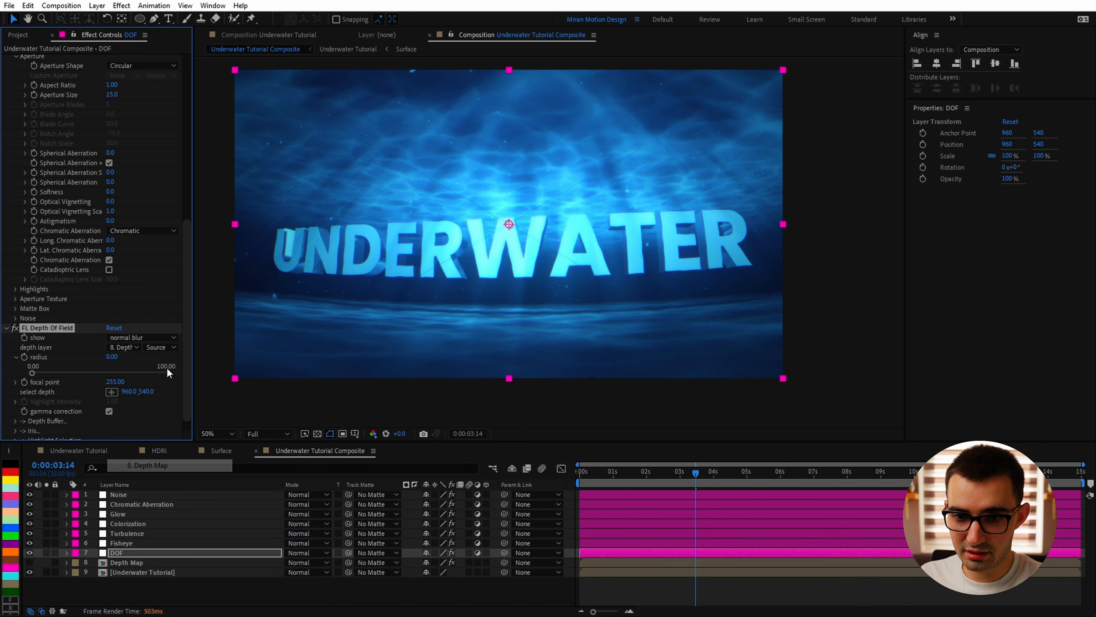
click(161, 346)
click(153, 384)
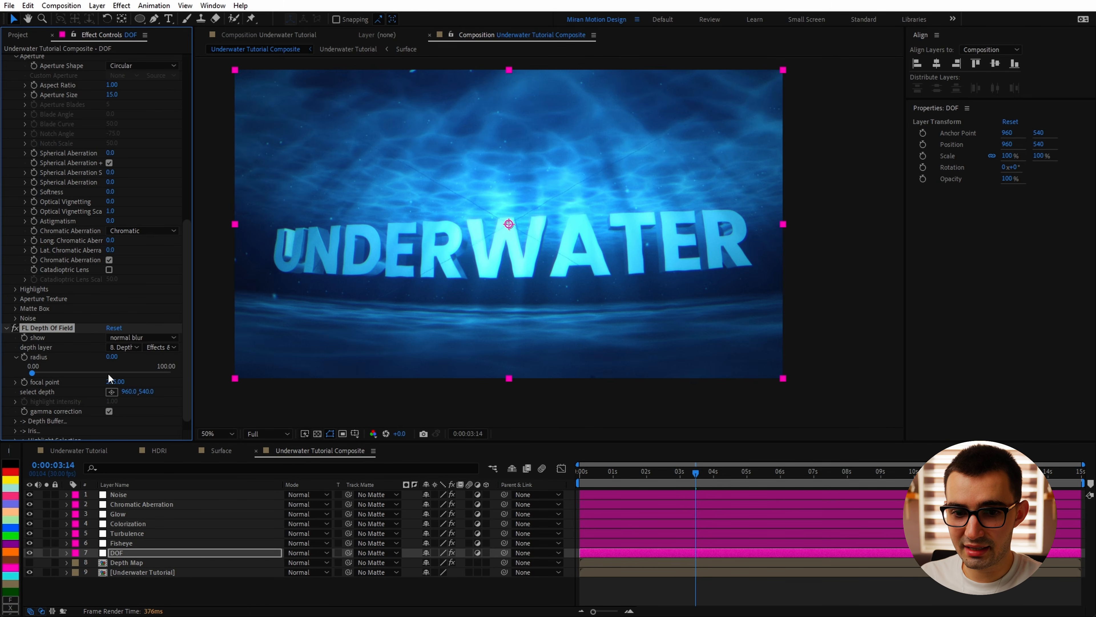
Set FL Depth Of Field's radius to 12, pick the focal depth on the letter W, and inspect the letter edges.
drag(111, 357, 119, 359)
click(111, 391)
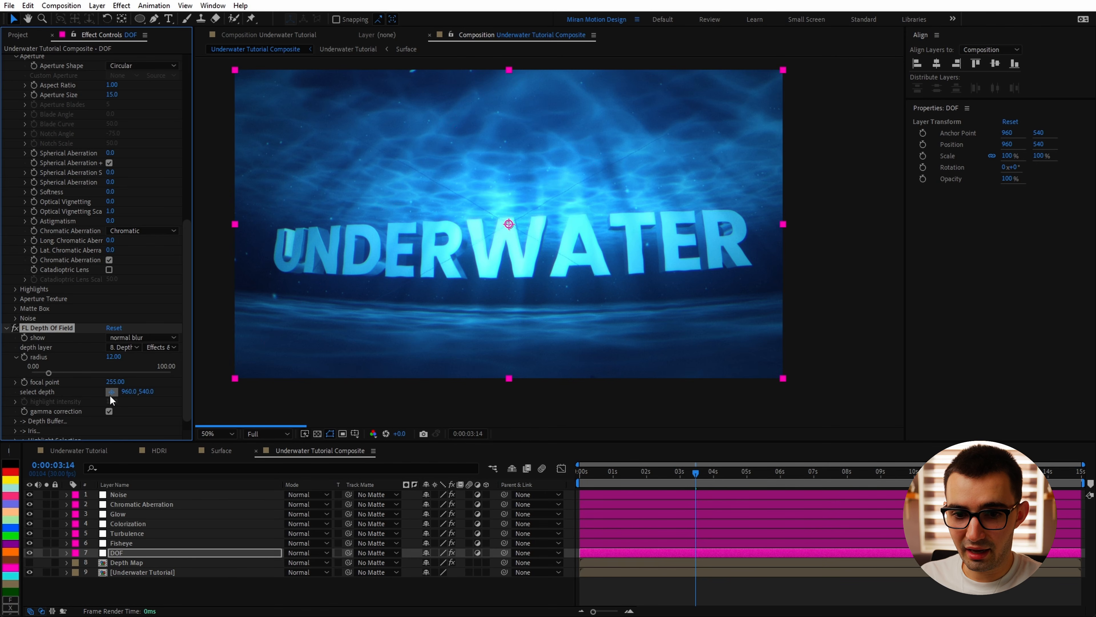
click(515, 246)
scroll(707, 229, up, 1)
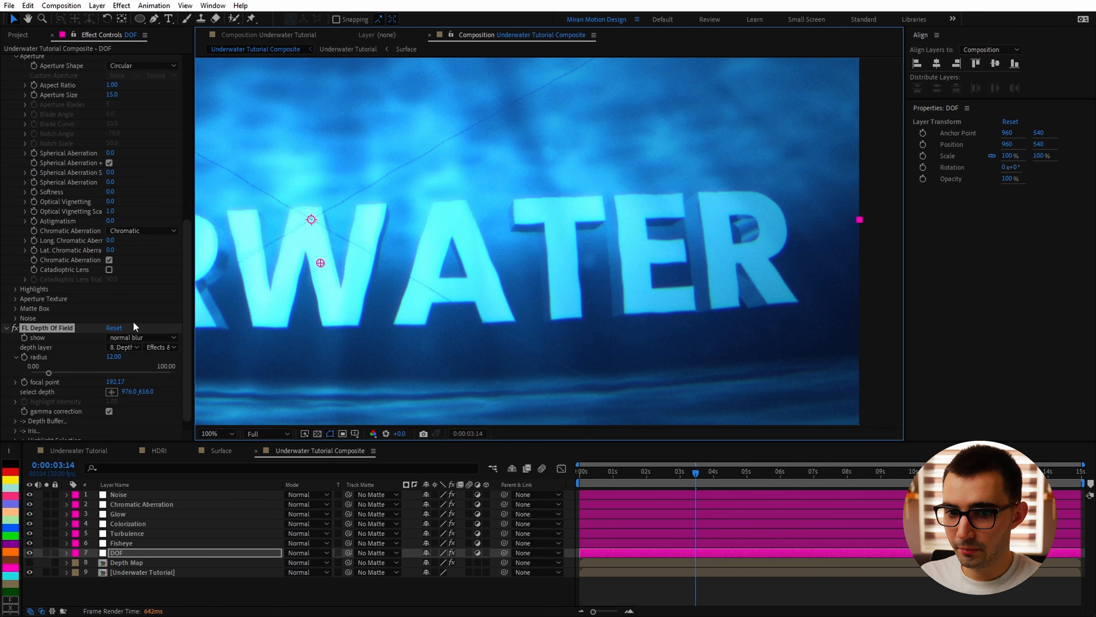
drag(441, 273, 666, 279)
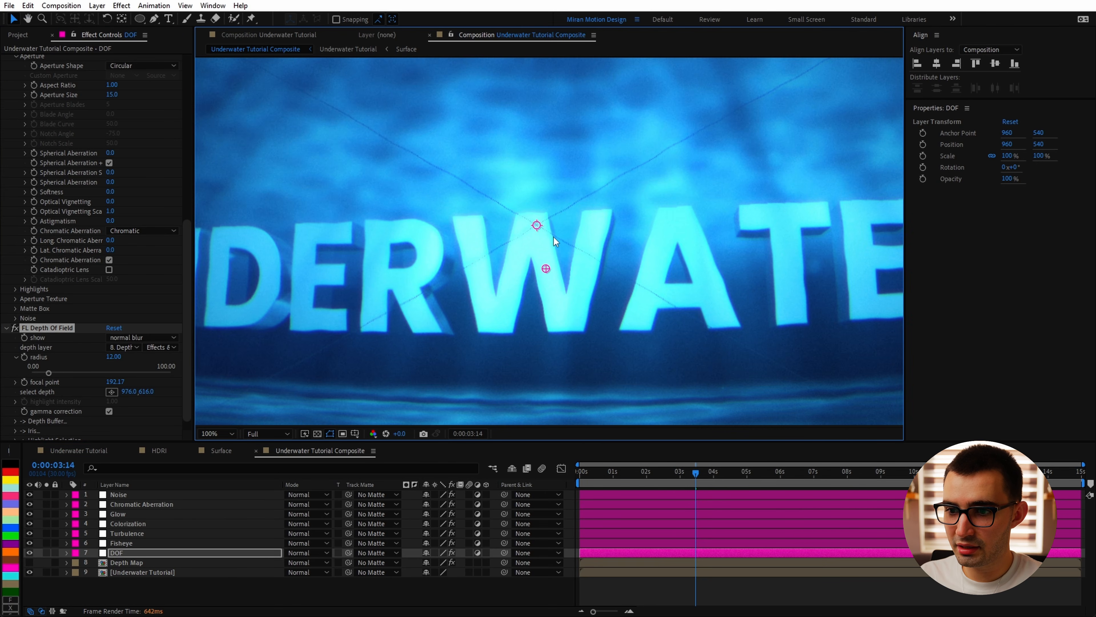
scroll(673, 179, down, 1)
scroll(677, 177, up, 1)
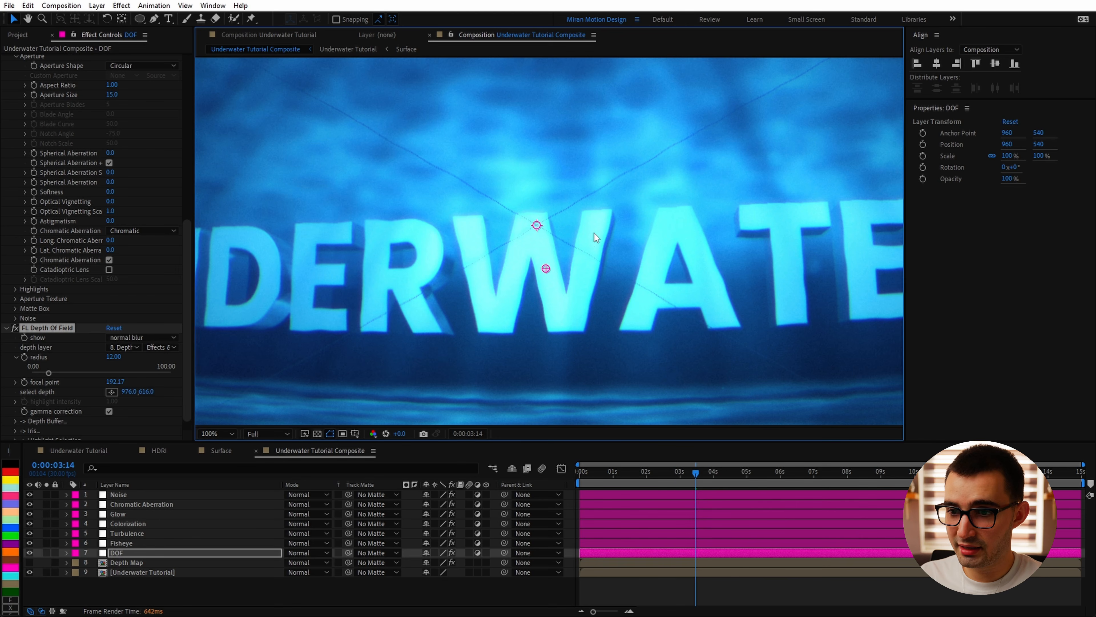
scroll(597, 239, down, 1)
scroll(596, 239, up, 1)
drag(466, 317, 594, 293)
Delete FL Depth Of Field and Depth Of Field Generator PRO from the DOF layer, leaving Camera Lens Blur enabled.
click(65, 326)
key(Delete)
scroll(19, 185, up, 5)
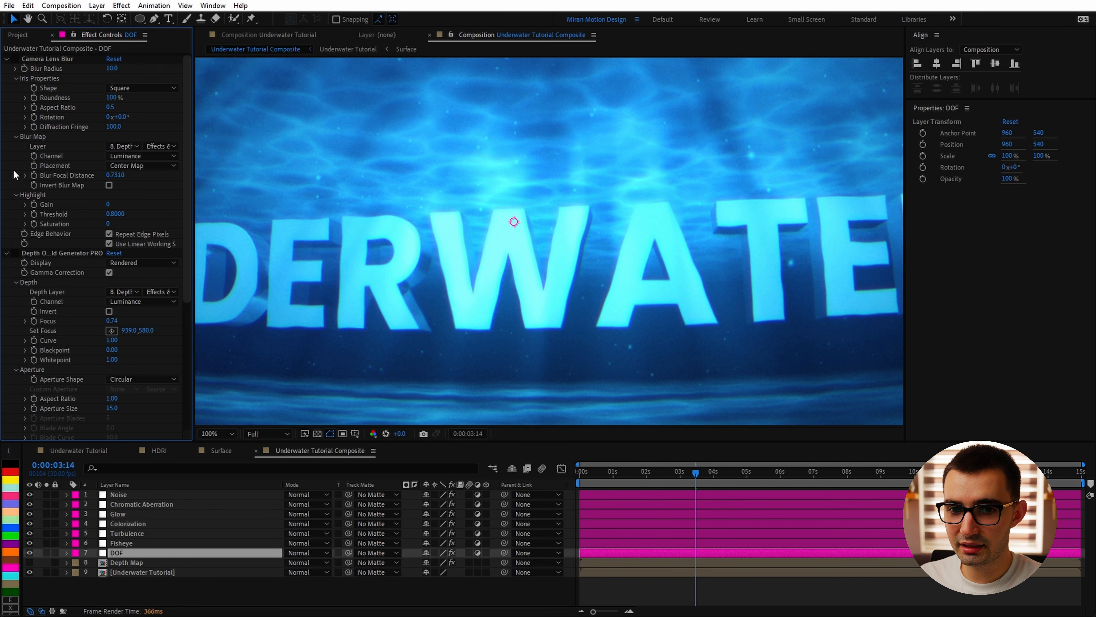
click(61, 252)
key(Delete)
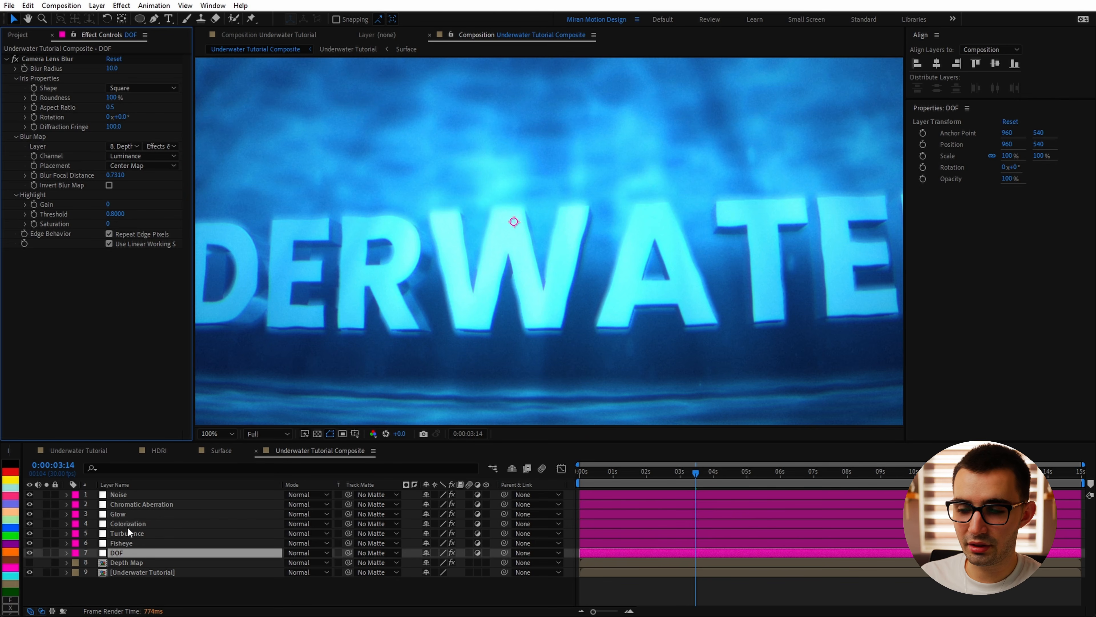
Set the Camera Lens Blur's Blur Radius to 5 on the DOF layer.
scroll(624, 310, down, 2)
mouse_move(623, 310)
mouse_down()
mouse_move(528, 305)
mouse_move(626, 294)
mouse_up()
click(112, 68)
text(5)
key(Return)
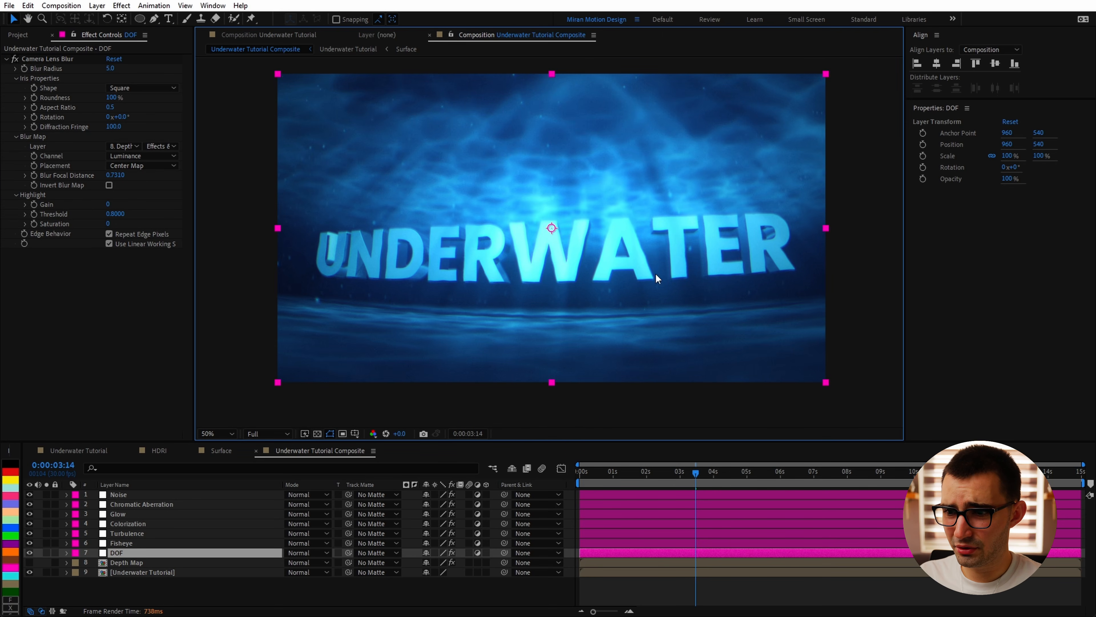
Compare the title with the DOF layer hidden and shown, ending with the whole composition fitted in view.
scroll(689, 305, up, 1)
drag(628, 337, 421, 338)
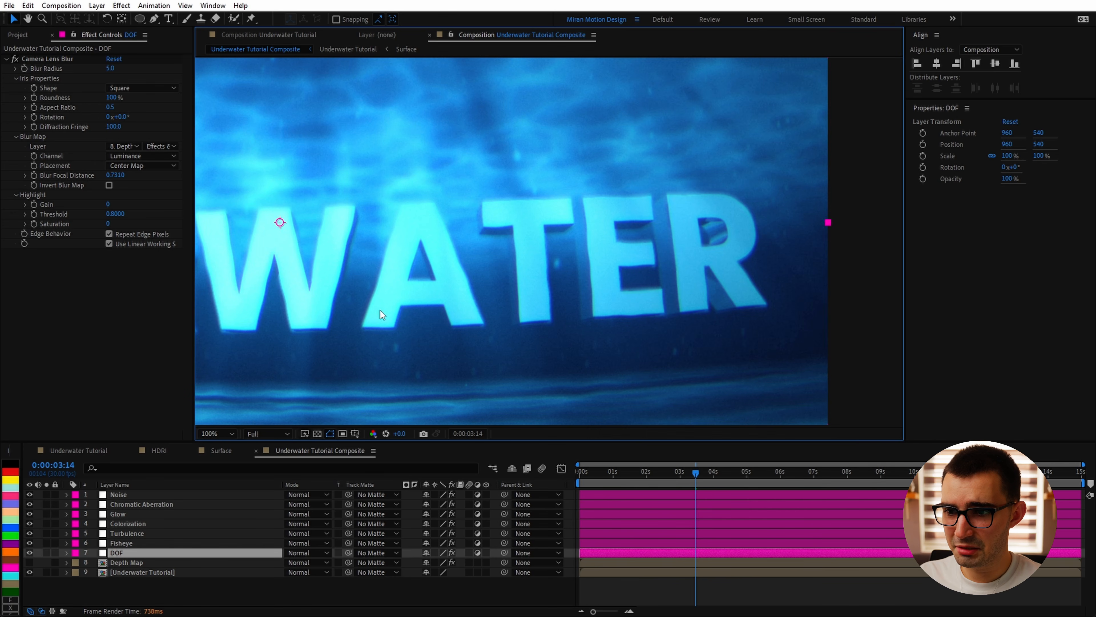
click(28, 552)
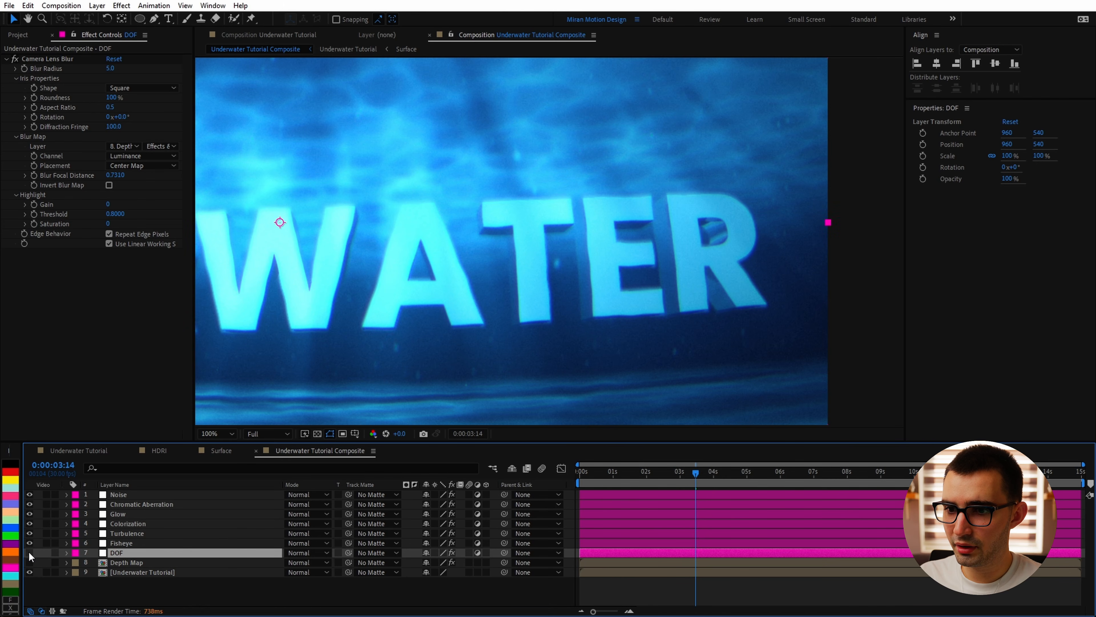
click(29, 552)
scroll(690, 316, down, 2)
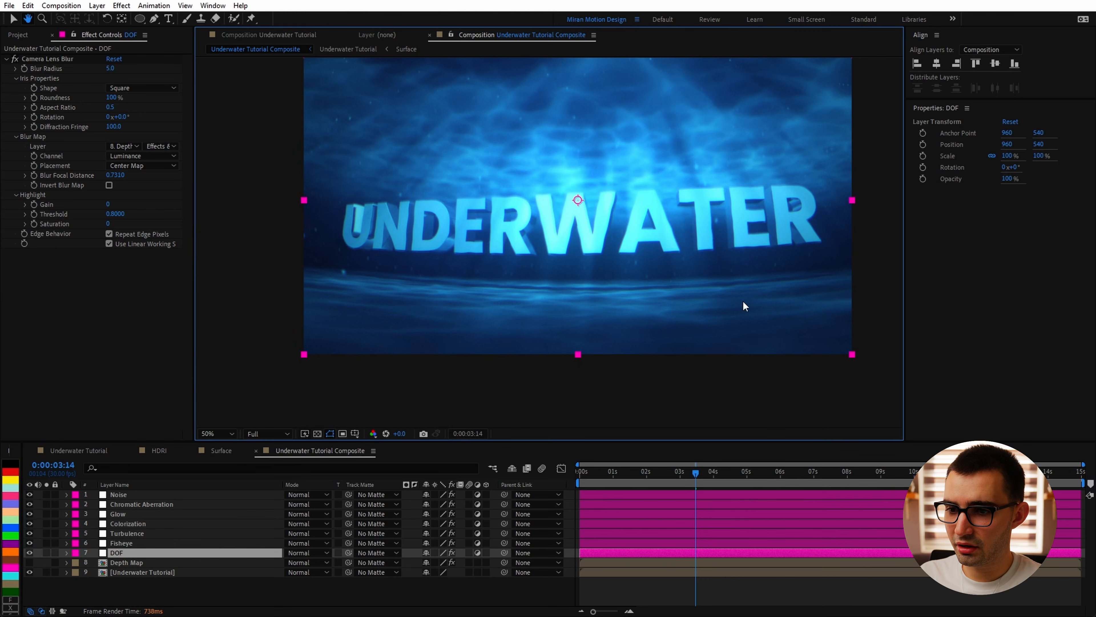
click(218, 433)
click(222, 232)
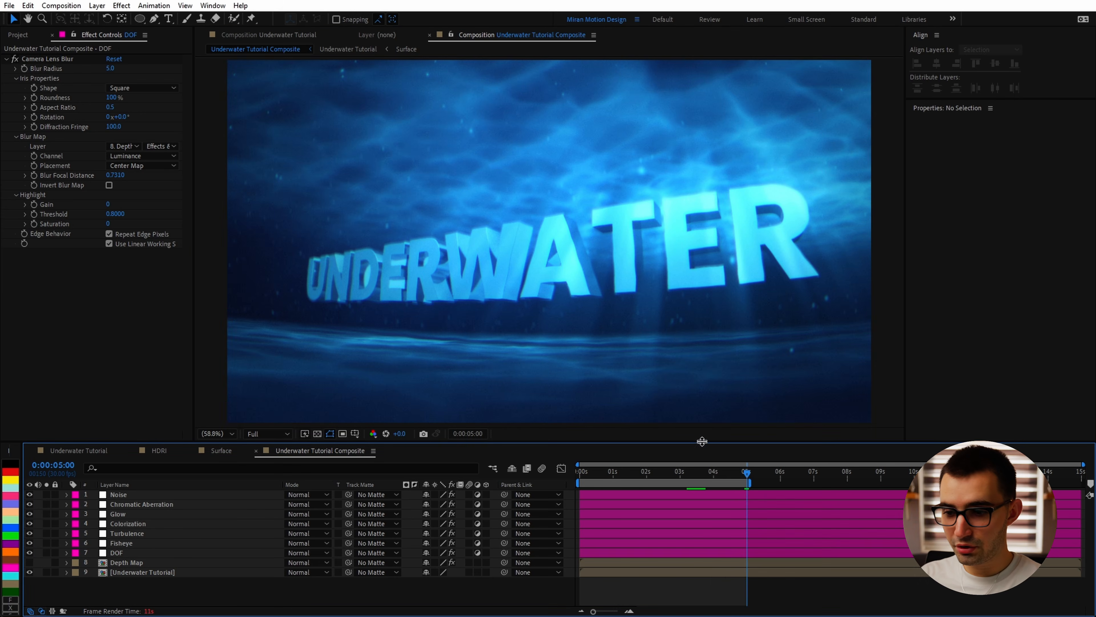
Open the Underwater Tutorial composition and try replacing the wording of the UNDERWATER text layer.
click(102, 451)
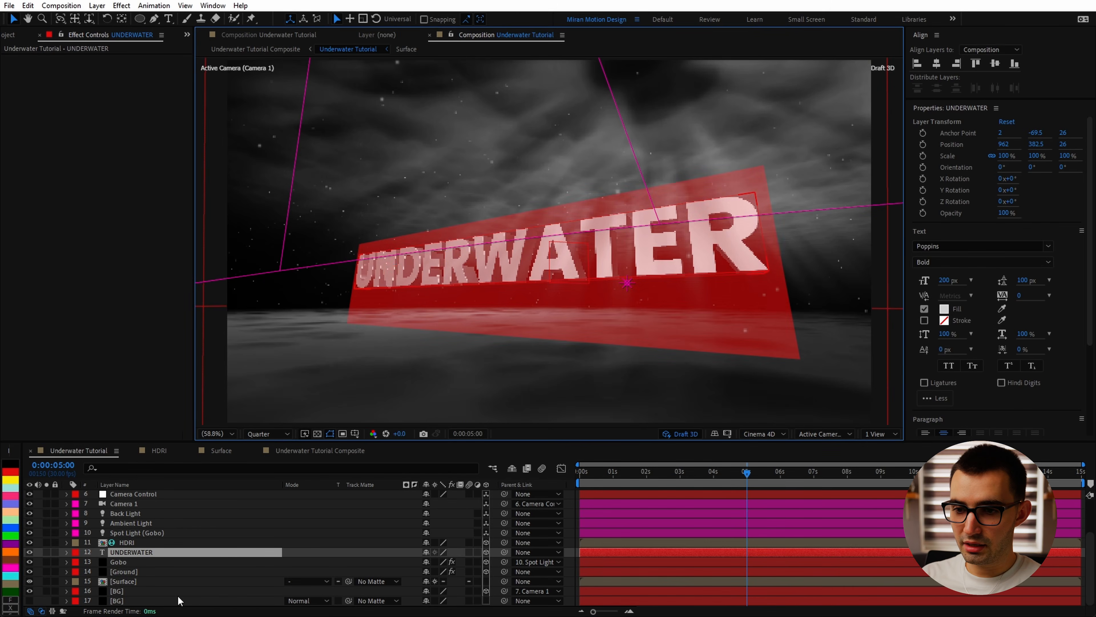
key(ctrl+t)
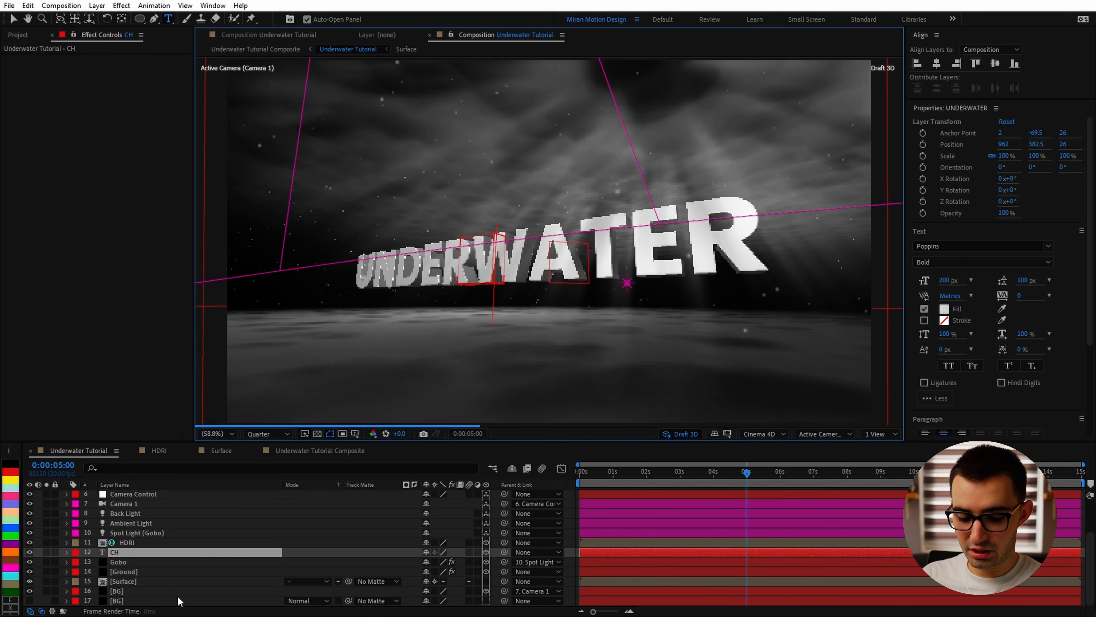
key(v)
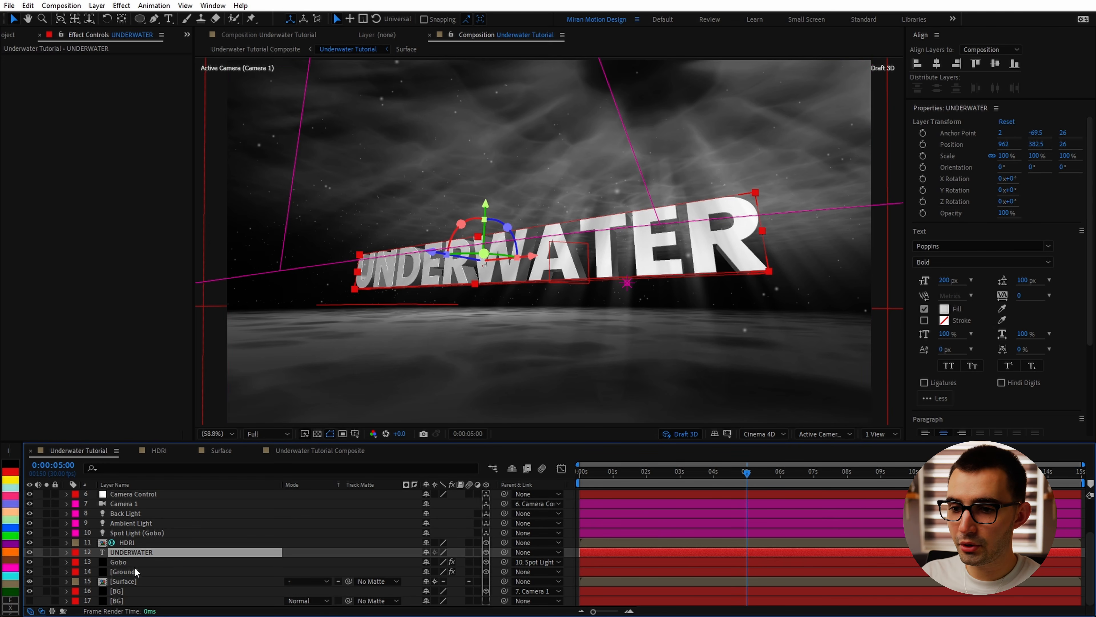
Examine the HDRI environment layer's options and the Camera 1 layer in the Underwater Tutorial composition.
click(145, 543)
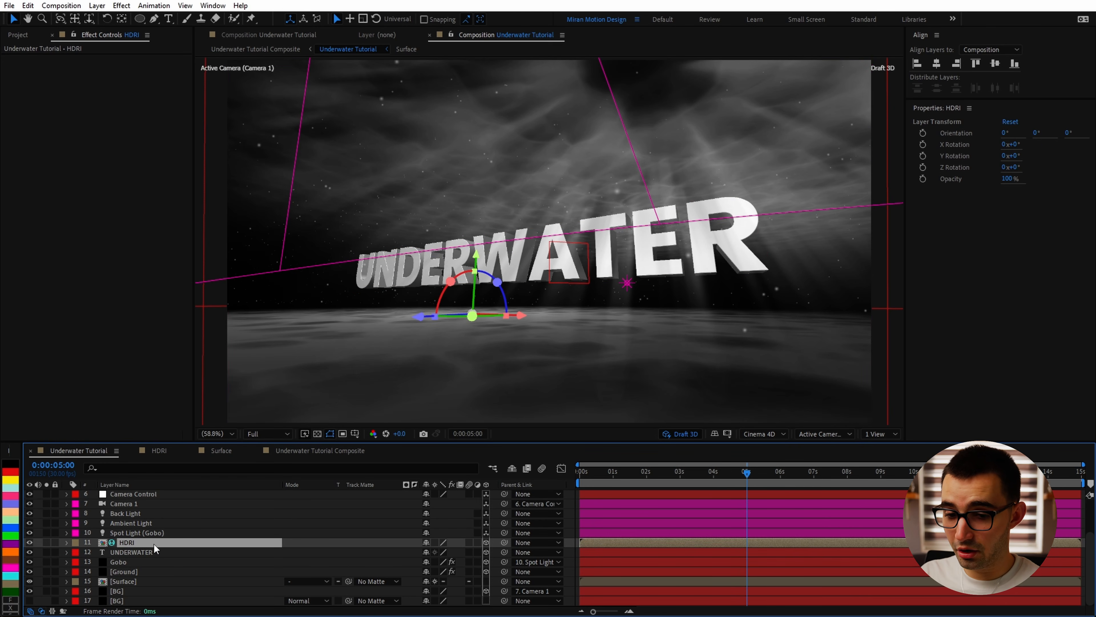
right_click(163, 541)
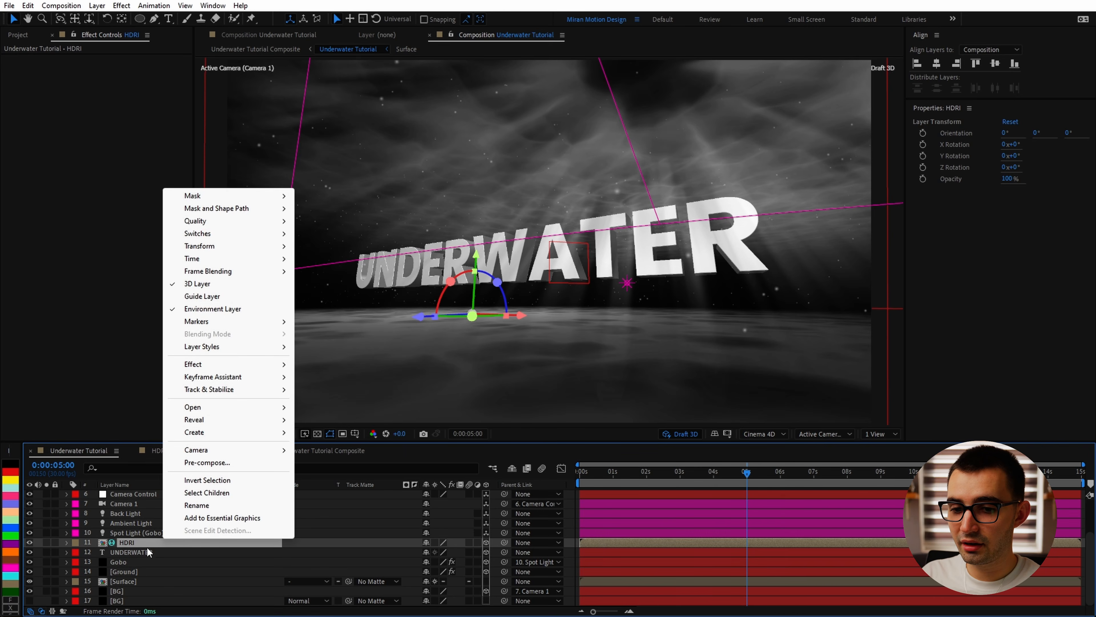
click(119, 503)
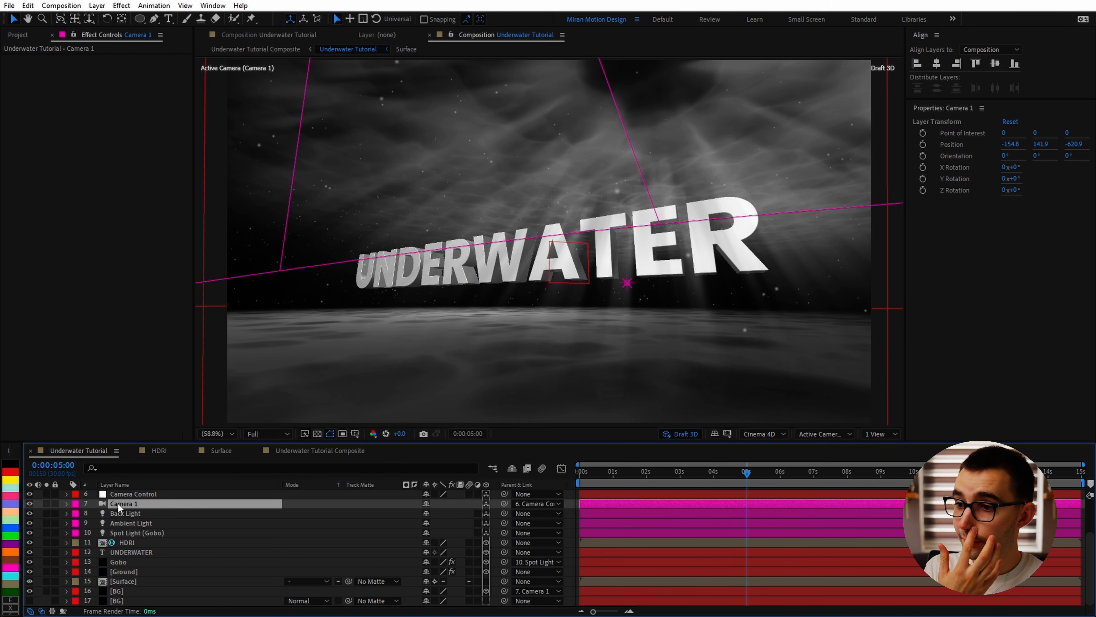
Examine the text animator properties available for the UNDERWATER text layer.
click(130, 552)
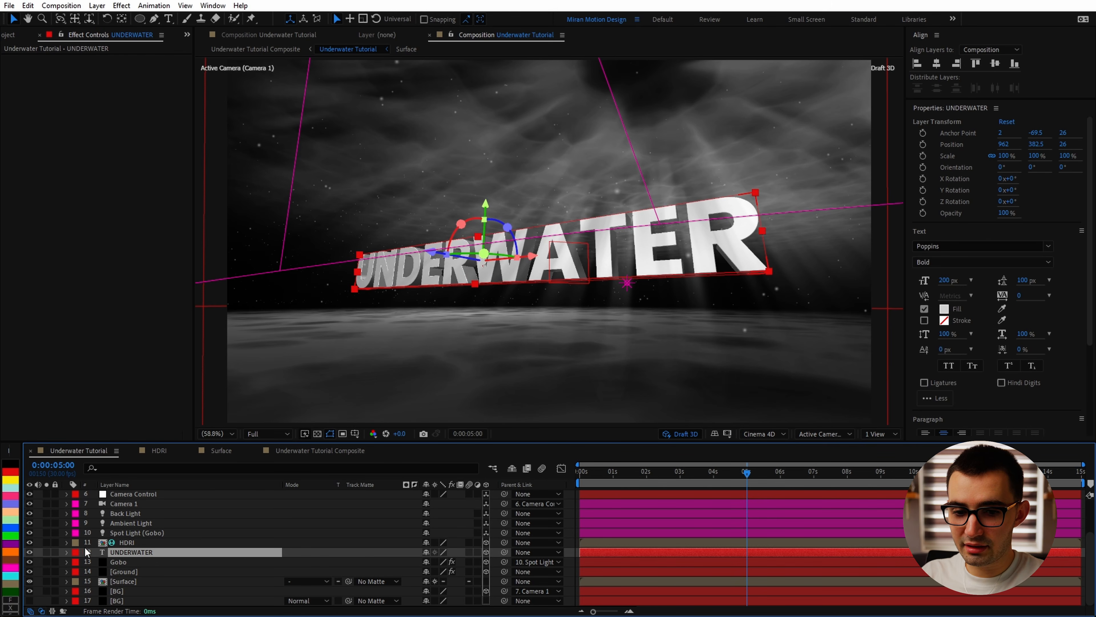
click(67, 552)
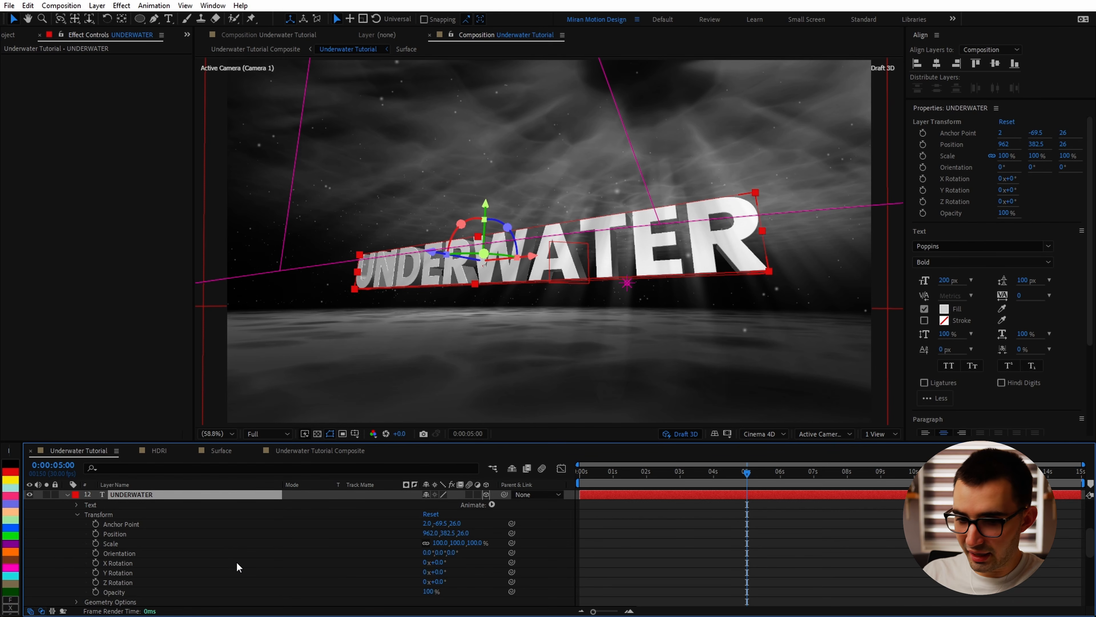
click(491, 504)
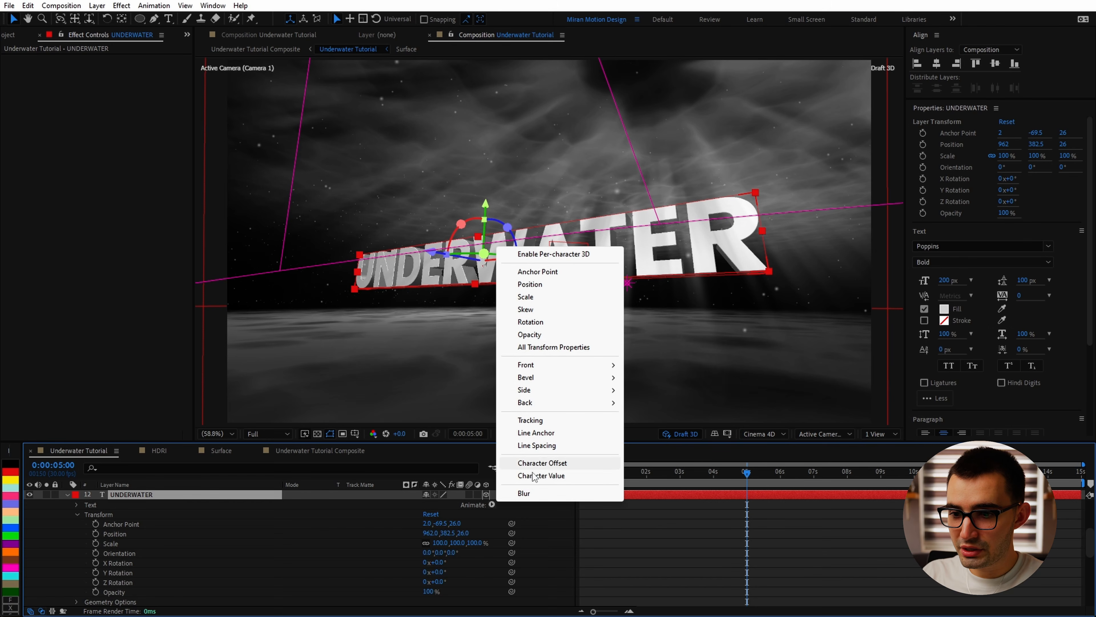
click(90, 507)
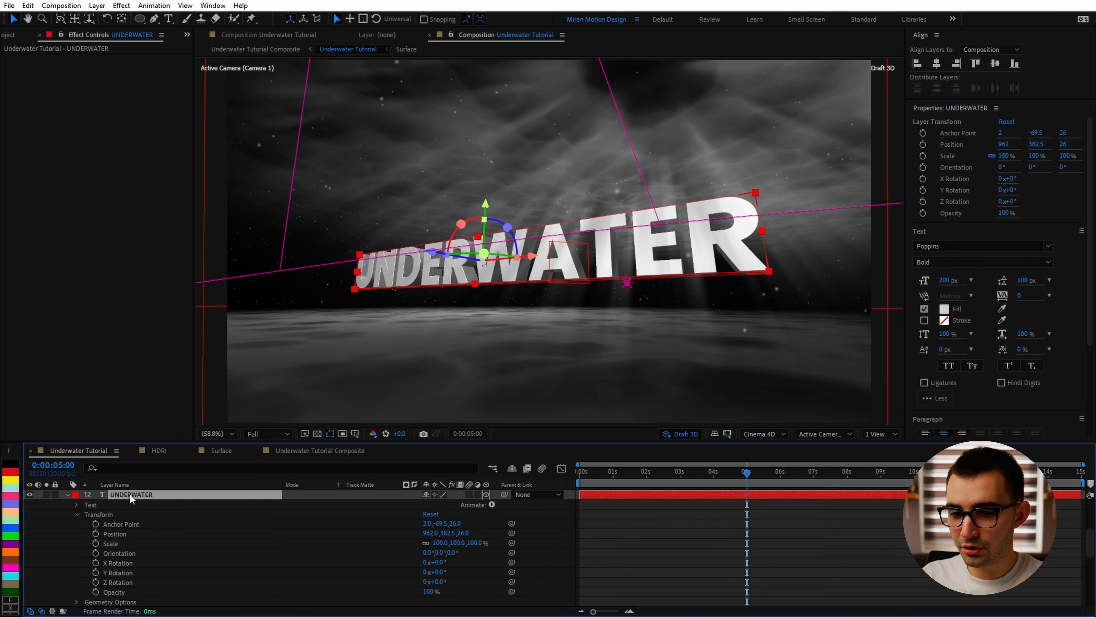
Try the 3D Resolve Position animation preset from the 3D Text presets on the UNDERWATER layer.
click(121, 5)
mouse_move(142, 6)
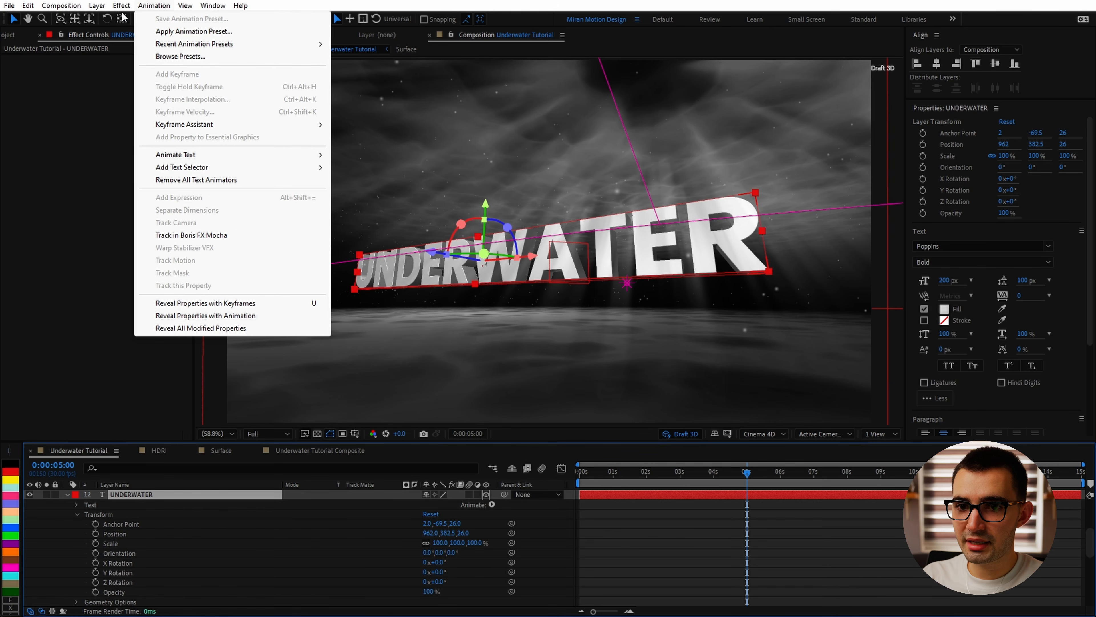
mouse_move(213, 5)
click(263, 149)
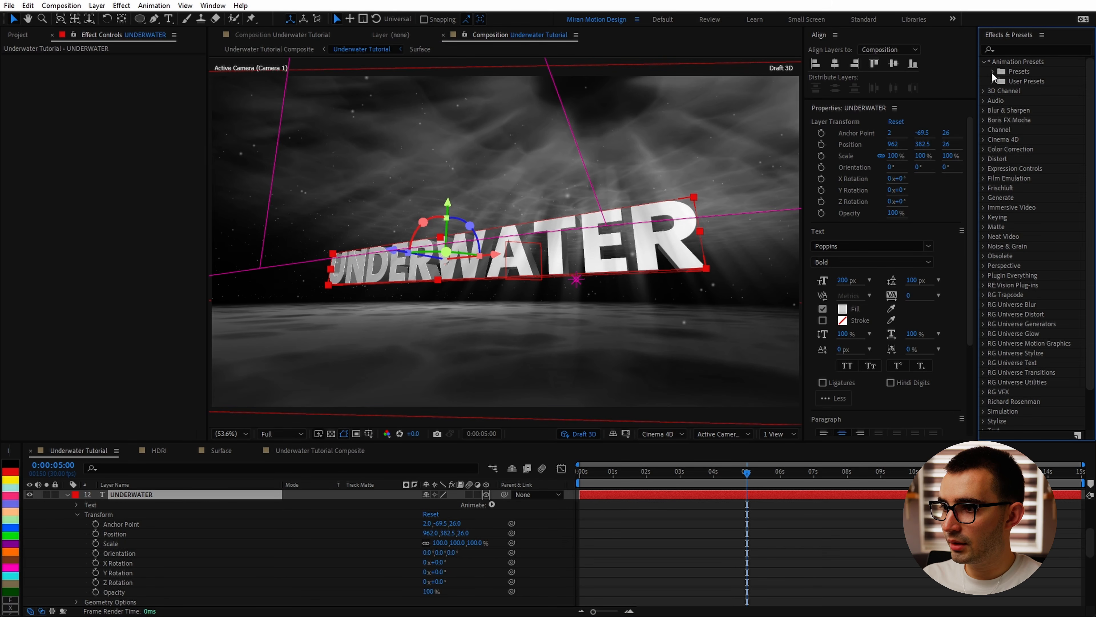
click(992, 71)
click(1003, 168)
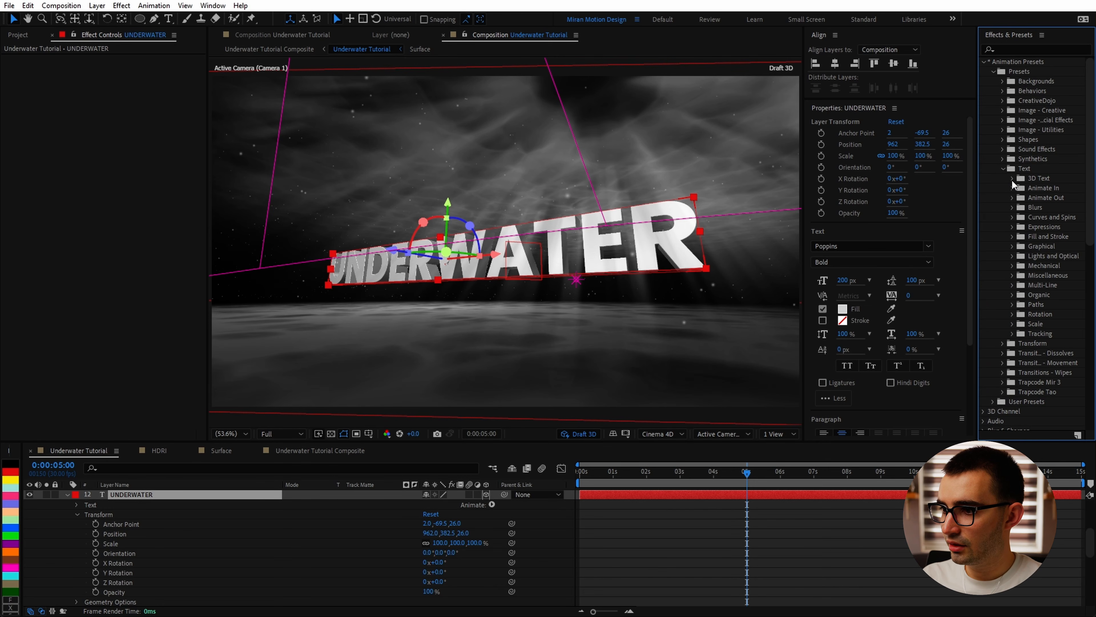
scroll(1026, 208, down, 2)
drag(976, 358, 884, 359)
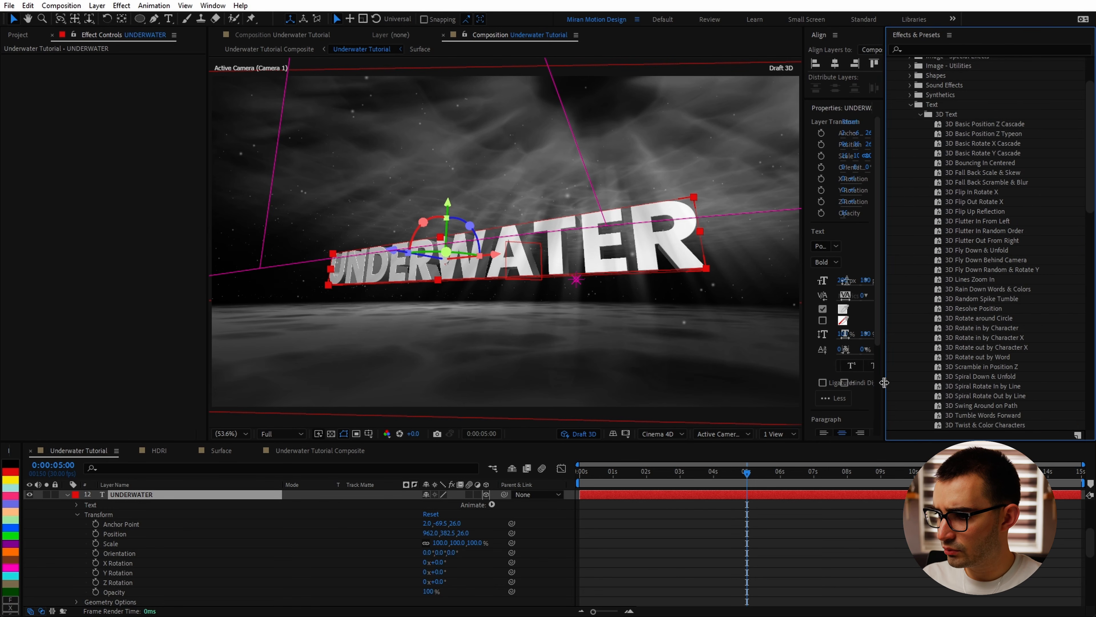
drag(991, 311, 158, 548)
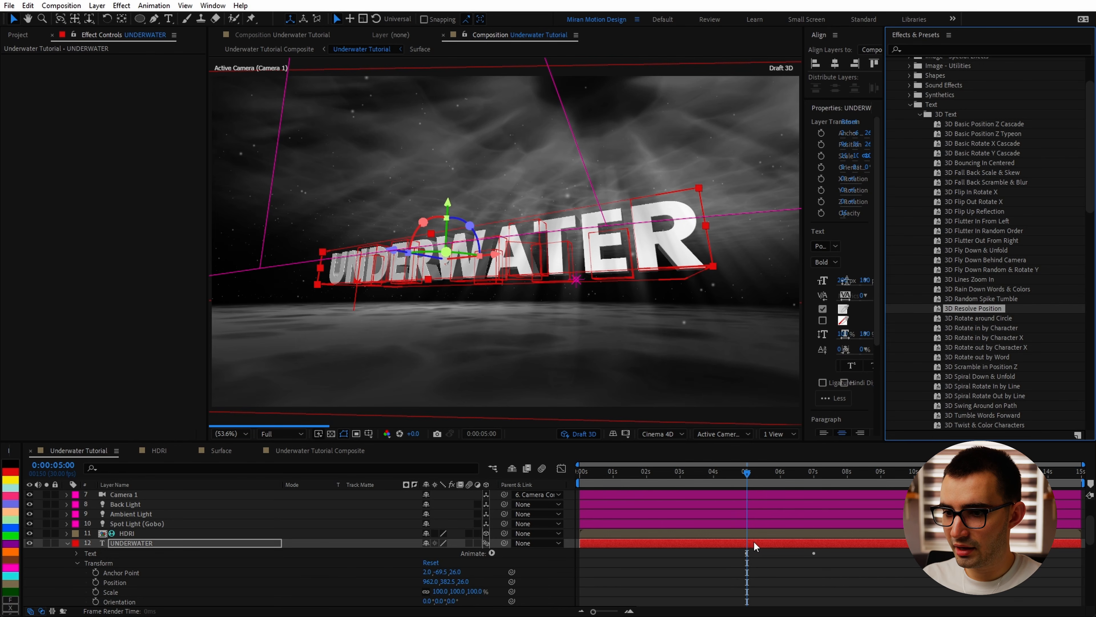
Solo the UNDERWATER layer, change the preview resolution and play back its text animation.
click(47, 543)
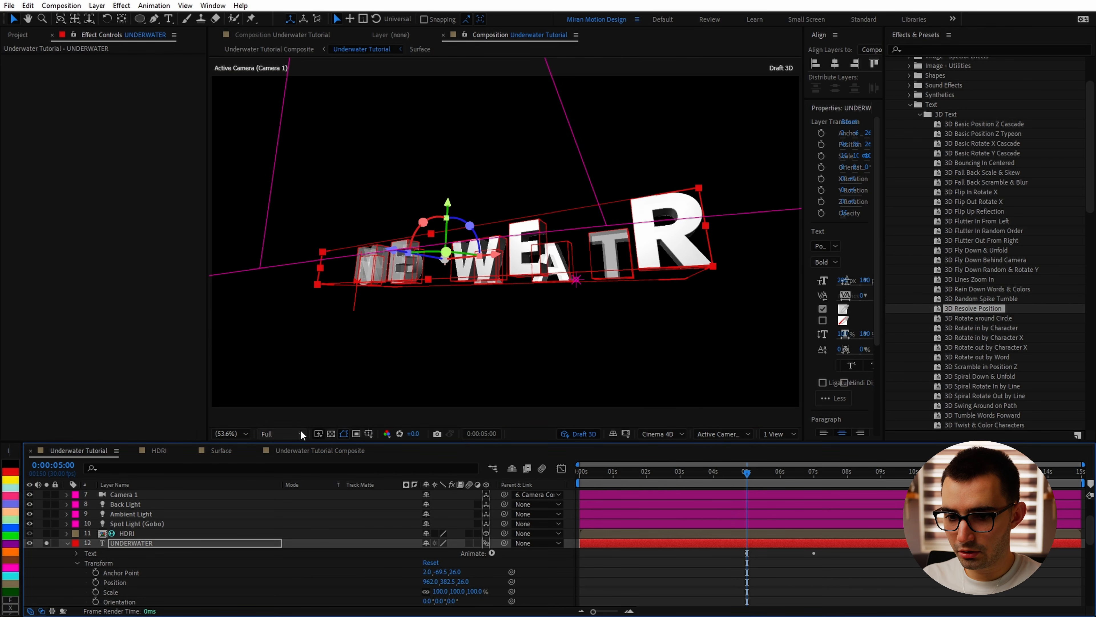
click(280, 434)
click(276, 509)
key(space)
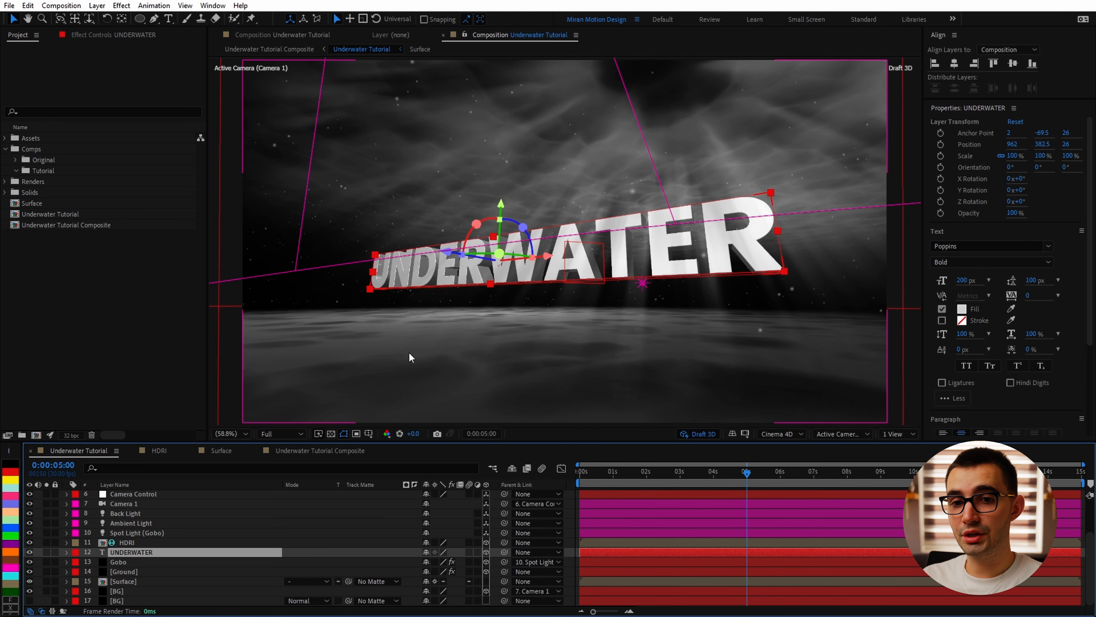
Copy the broken shape layer from the brokenstudio.tv Logo composition and paste it into the Underwater Tutorial composition.
click(6, 138)
double_click(40, 151)
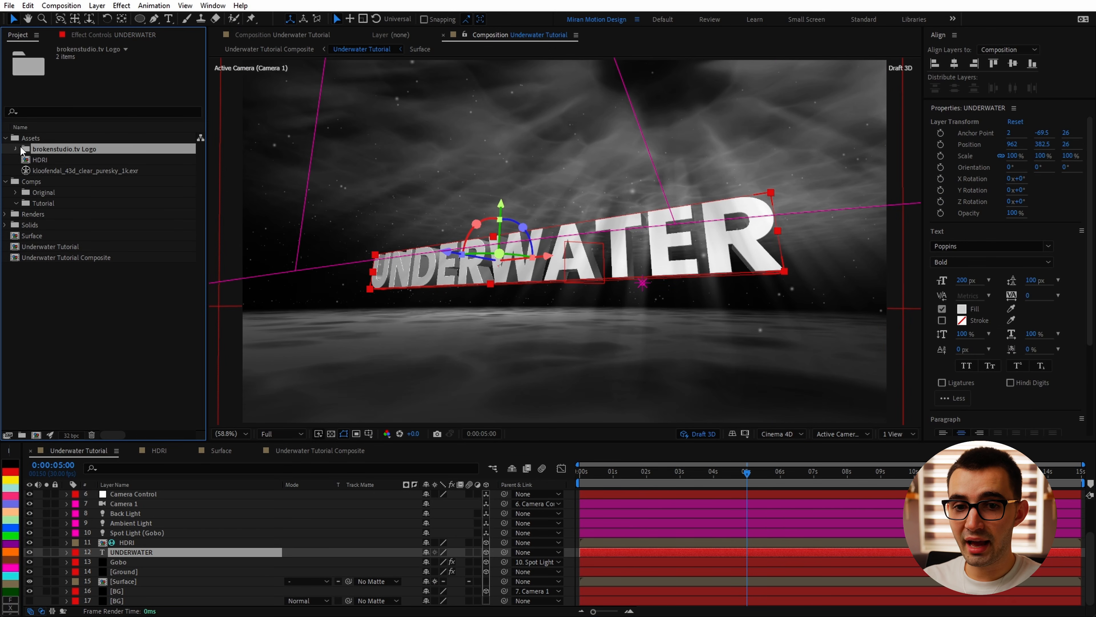
click(57, 170)
double_click(77, 161)
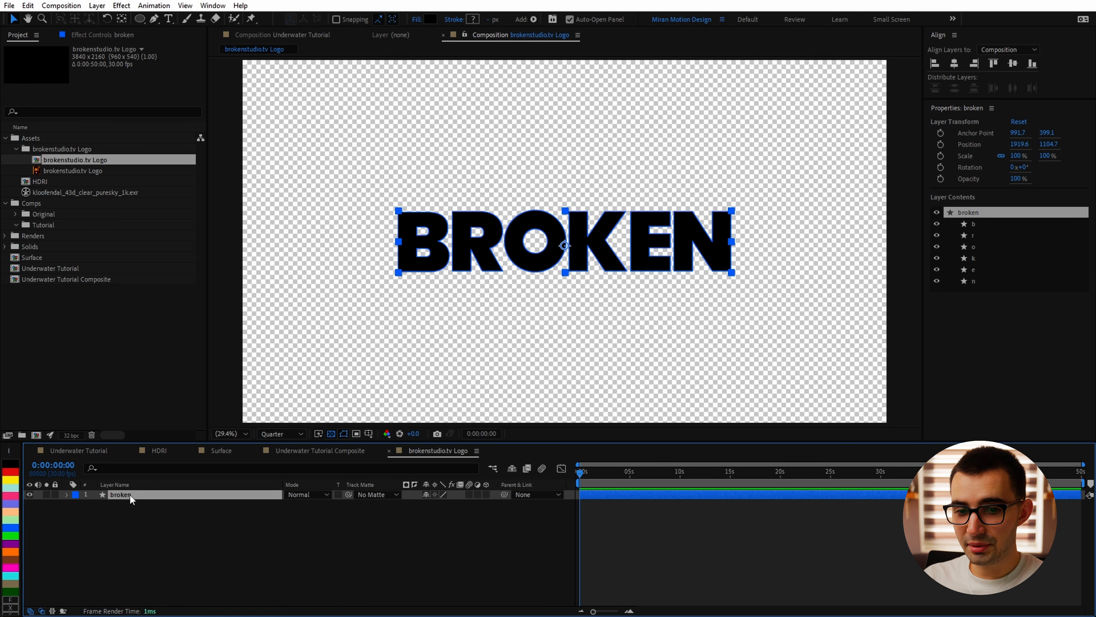
click(89, 453)
key(ctrl+v)
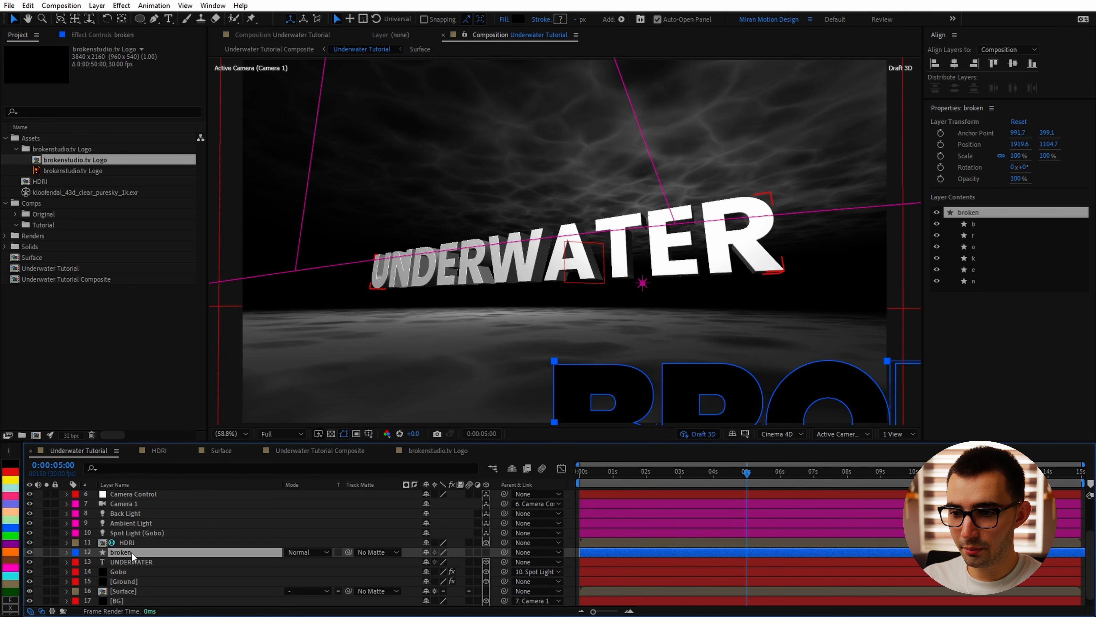
Make the broken layer 3D and match its position to the UNDERWATER layer by temporary parenting, ending with no parent.
click(486, 552)
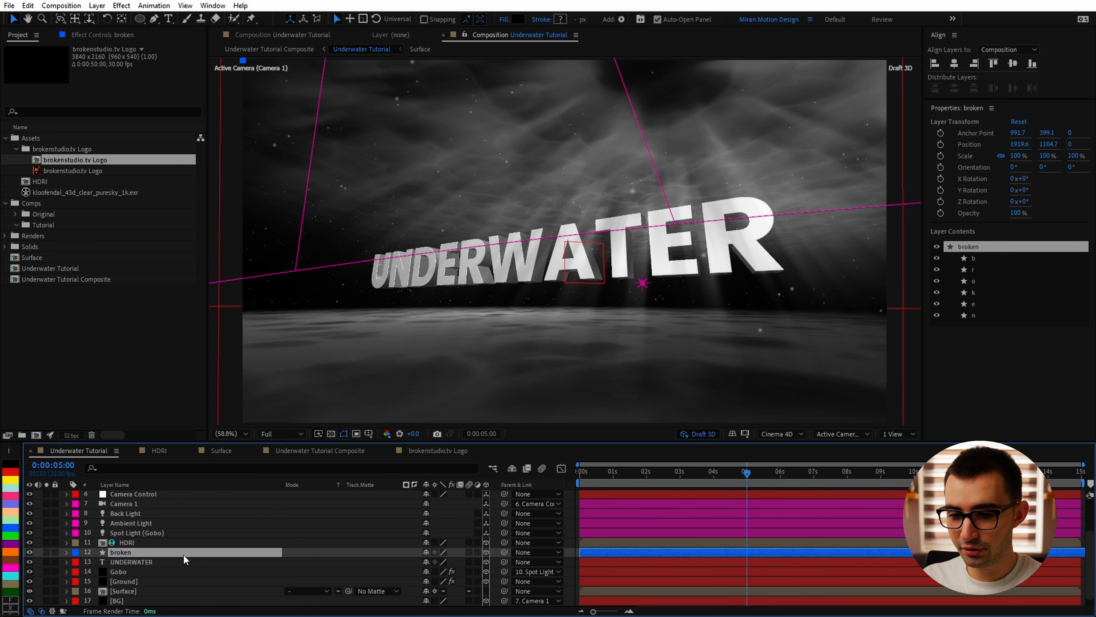
drag(504, 552, 159, 562)
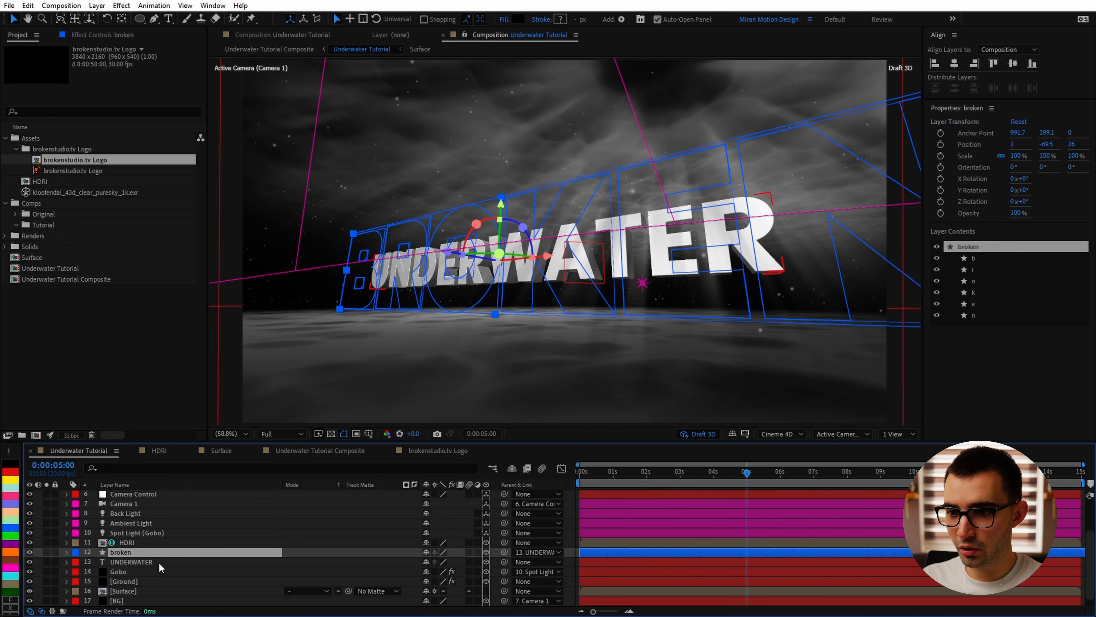
click(526, 551)
click(541, 309)
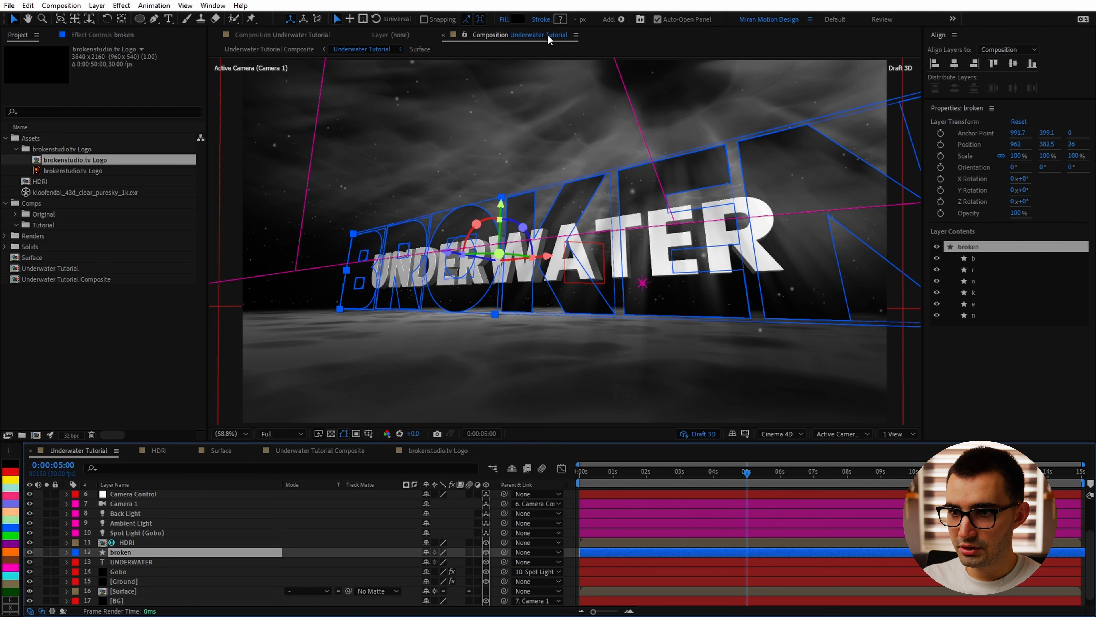
Set the broken shape layer's fill color to white, FFFFFF.
click(515, 20)
drag(780, 311, 682, 237)
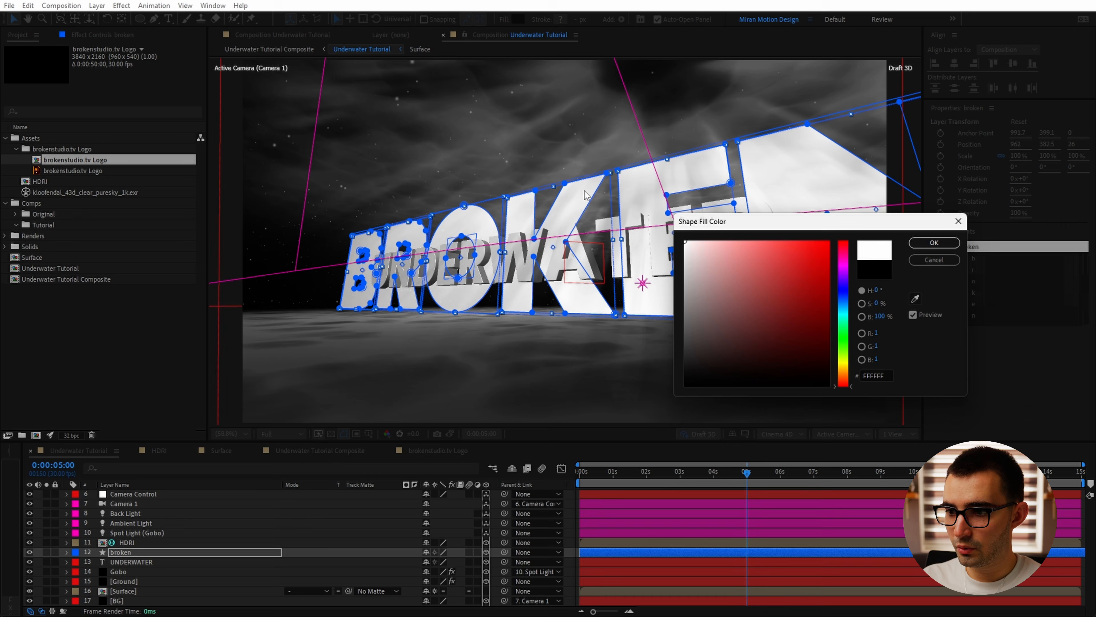
click(956, 246)
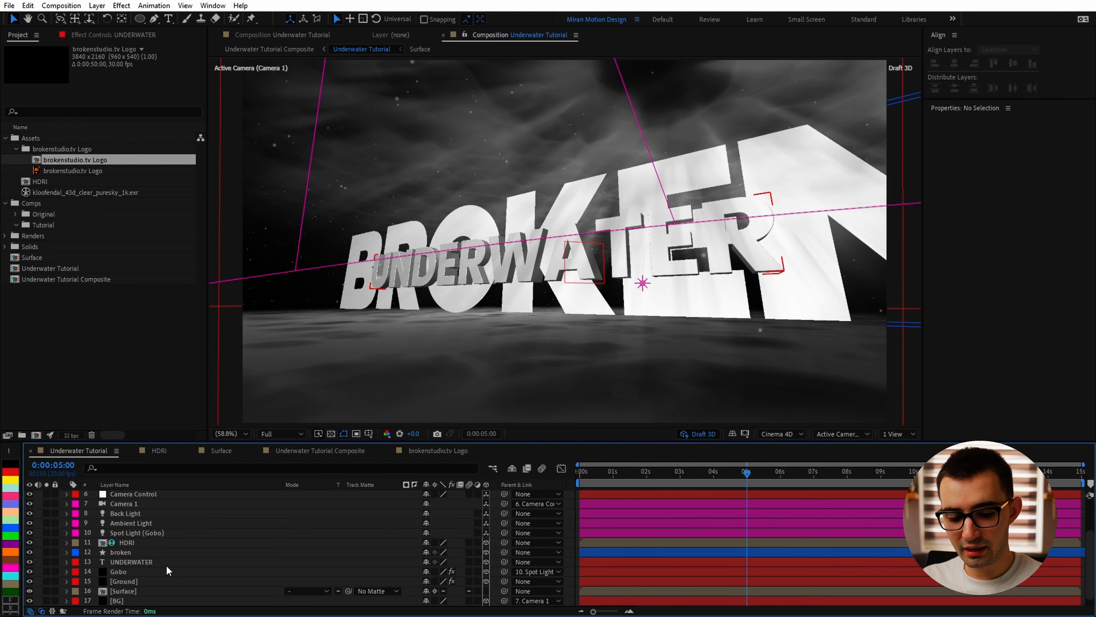
Copy the Geometry Options and Material Options from the UNDERWATER layer onto the broken layer.
key(grave)
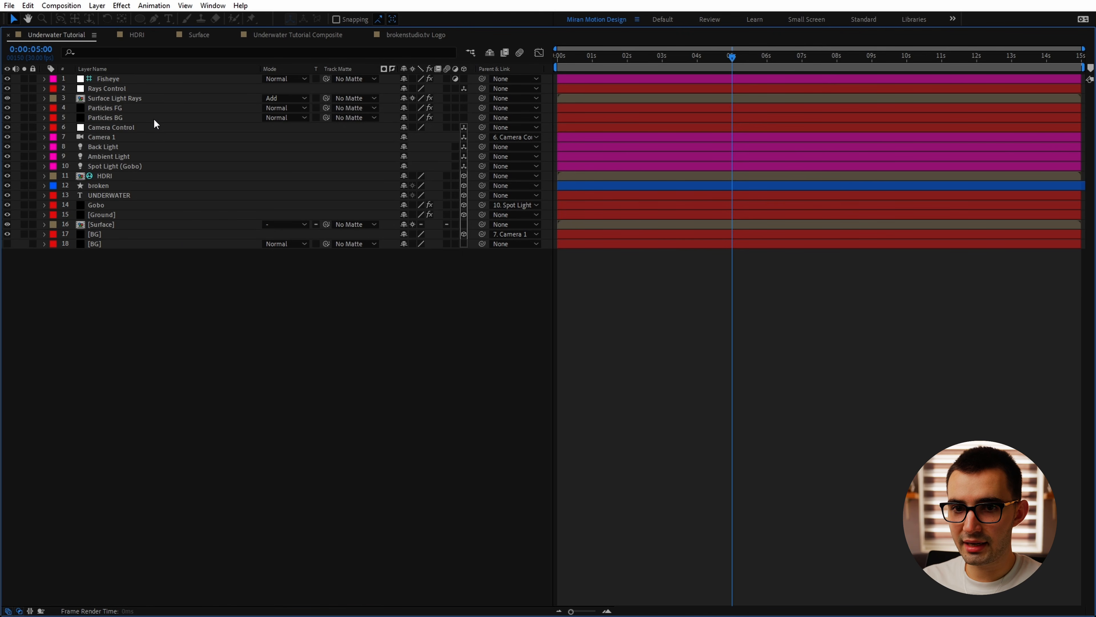
click(43, 186)
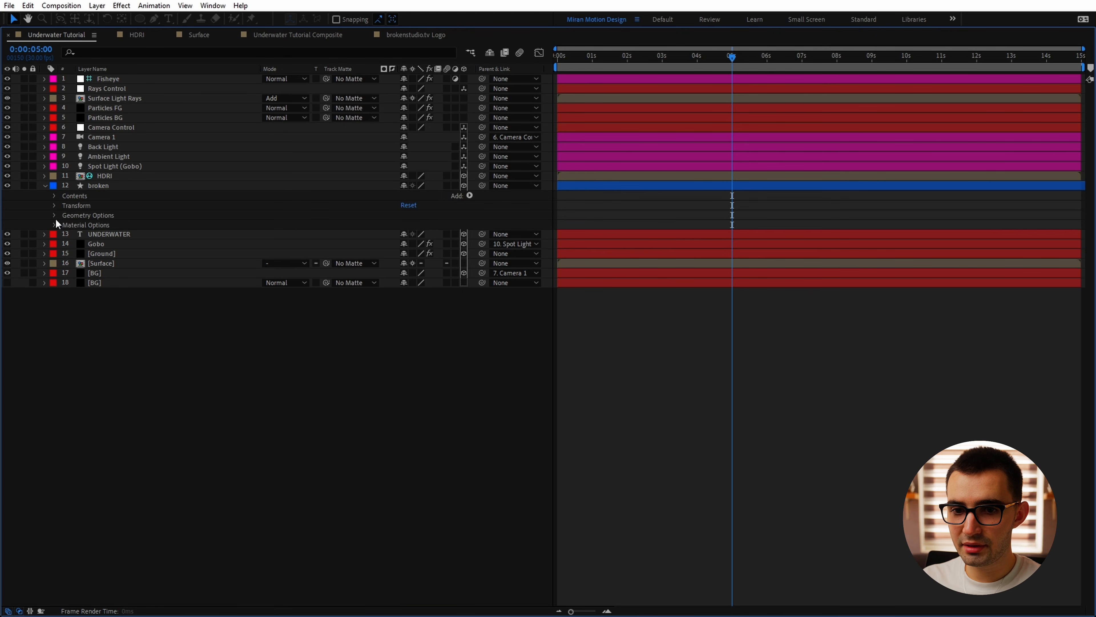
click(45, 234)
click(56, 254)
click(56, 254)
click(54, 274)
click(95, 264)
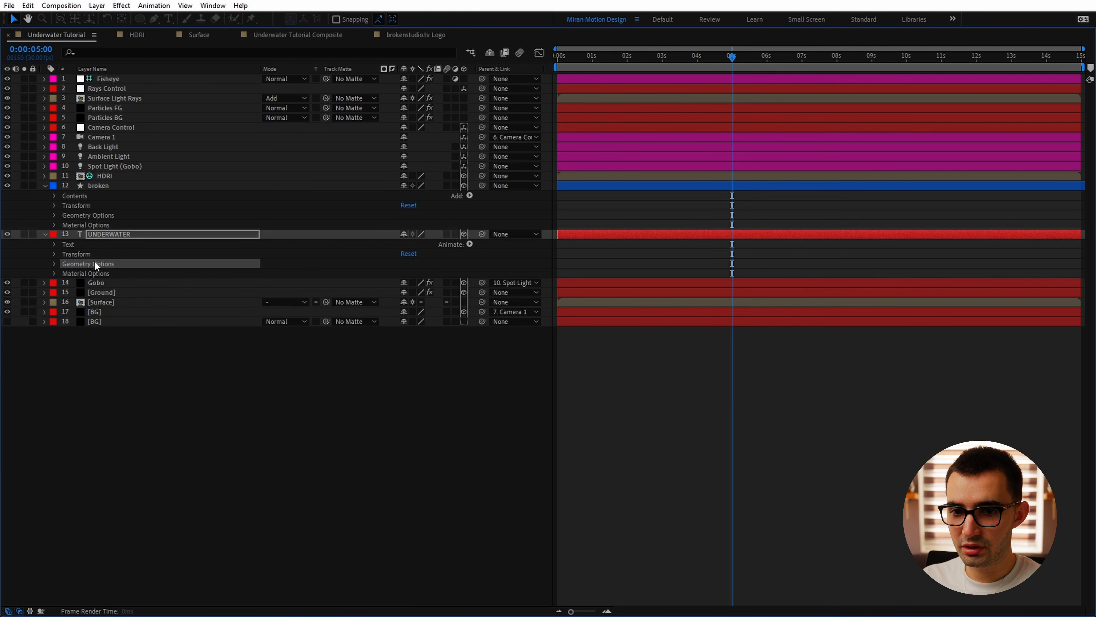
click(102, 215)
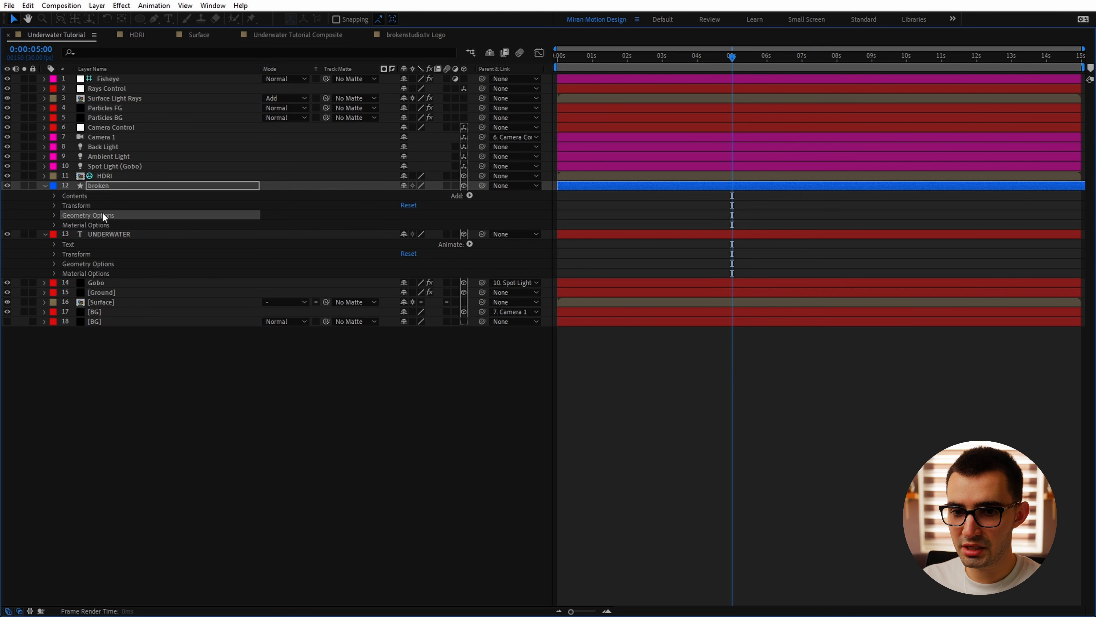
click(95, 235)
click(94, 226)
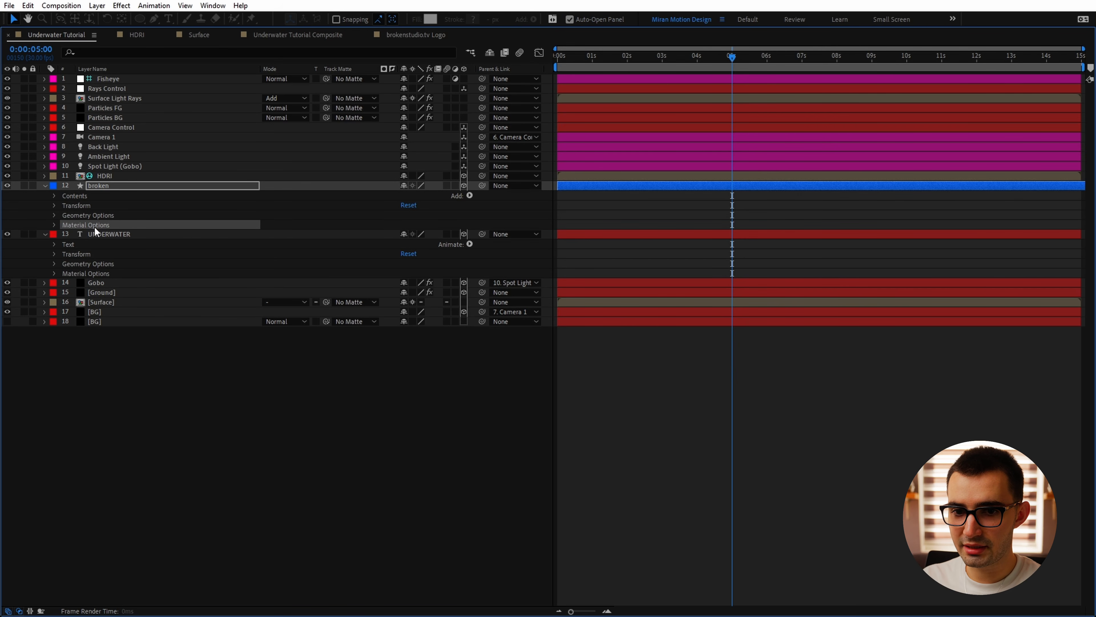
key(grave)
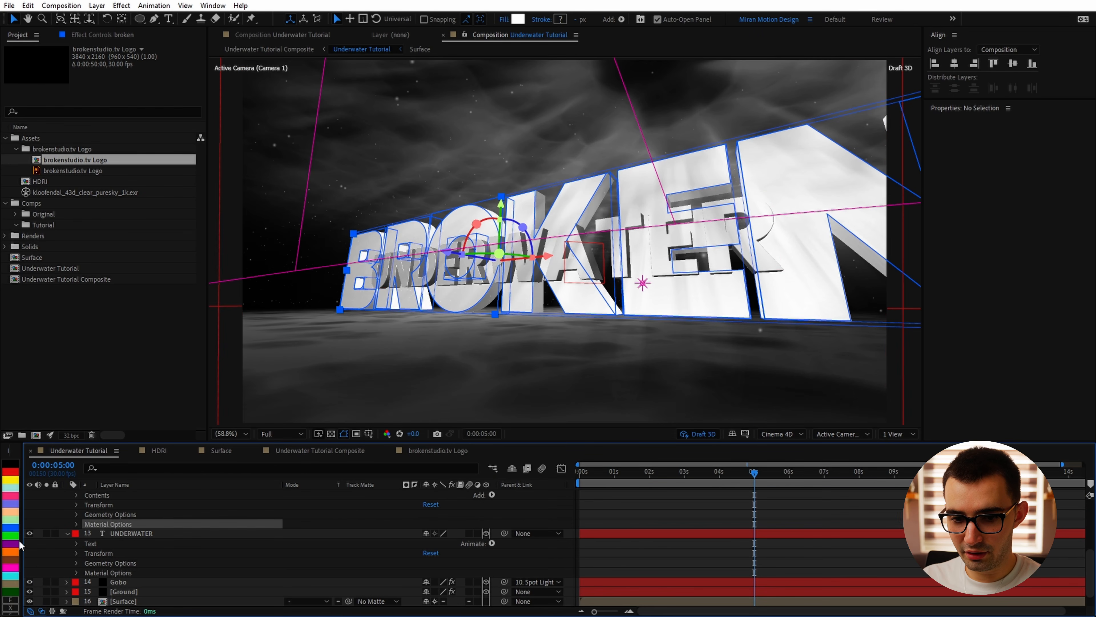
Scale the broken layer to 67% and compare it with the UNDERWATER title by toggling their visibility.
key(s)
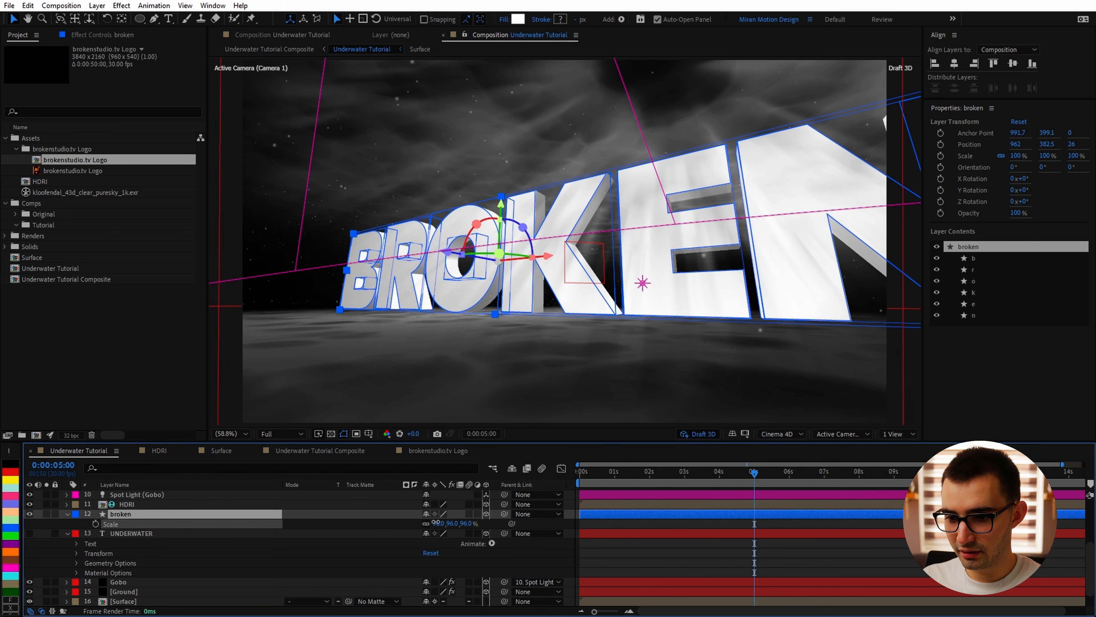
drag(436, 522, 427, 523)
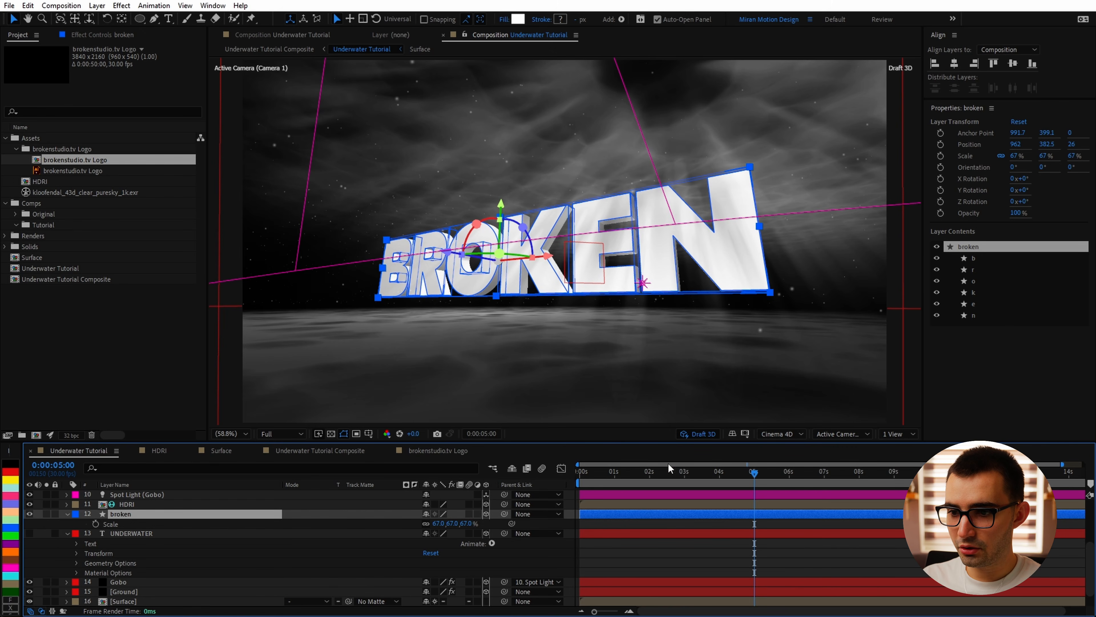
key(ctrl+shift+h)
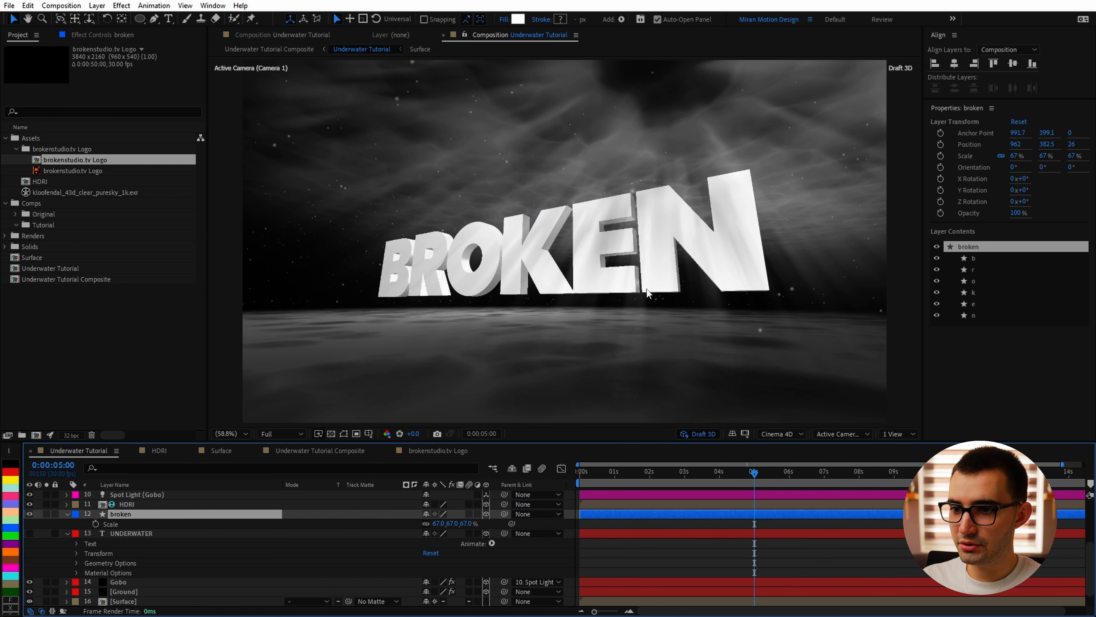
click(28, 534)
click(29, 513)
click(29, 534)
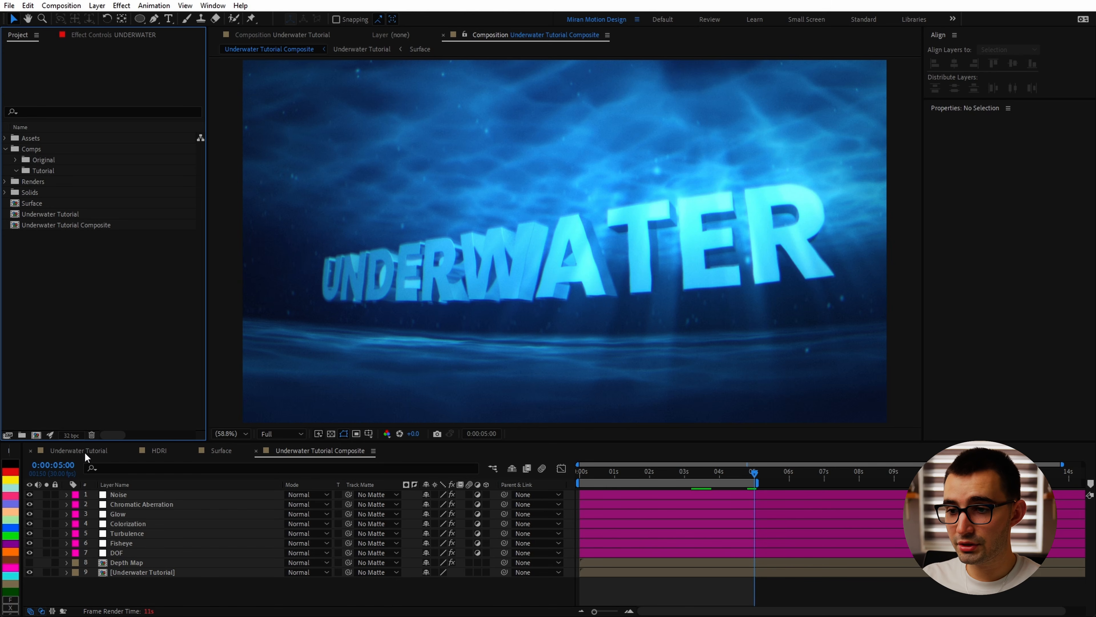
Review the Cinema 4D render quality options in the Underwater Tutorial composition's 3D renderer settings.
right_click(85, 457)
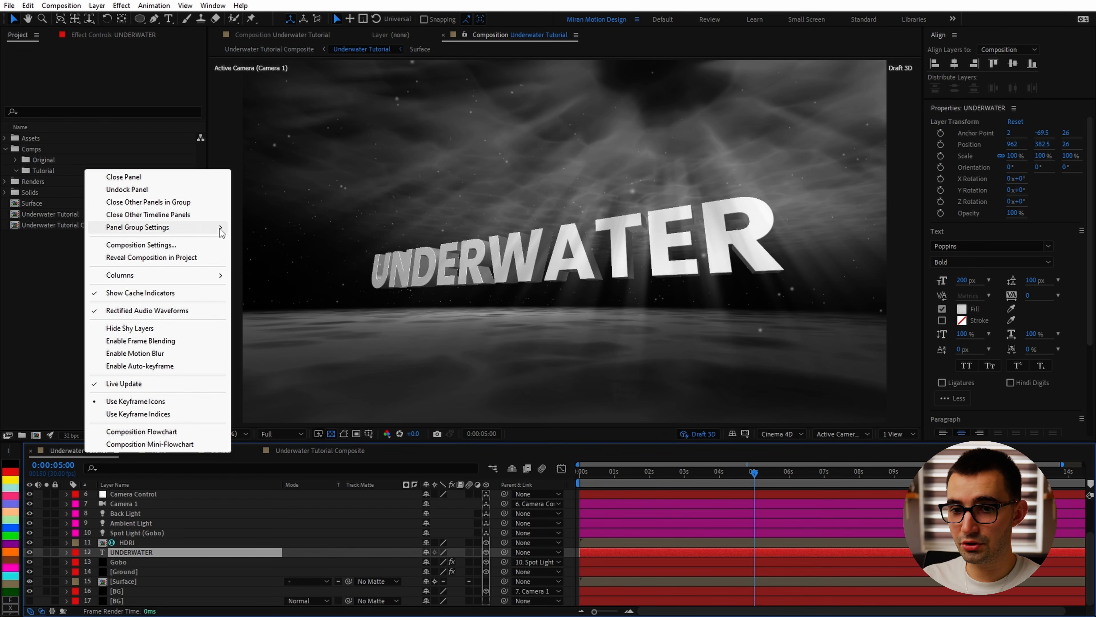
click(160, 245)
click(473, 217)
click(600, 269)
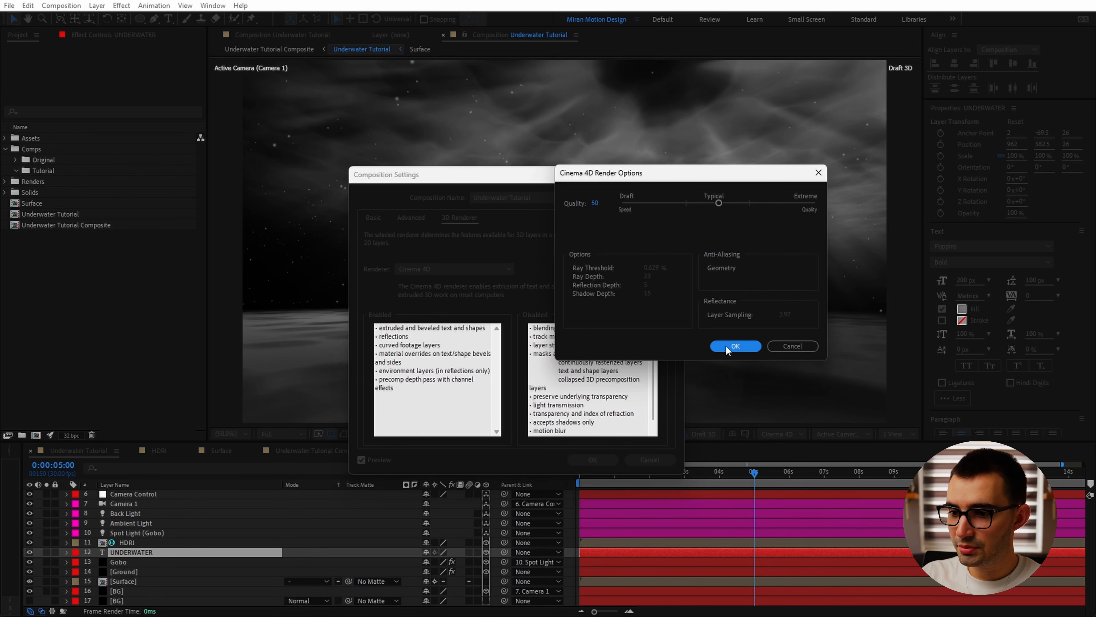
click(728, 346)
click(594, 461)
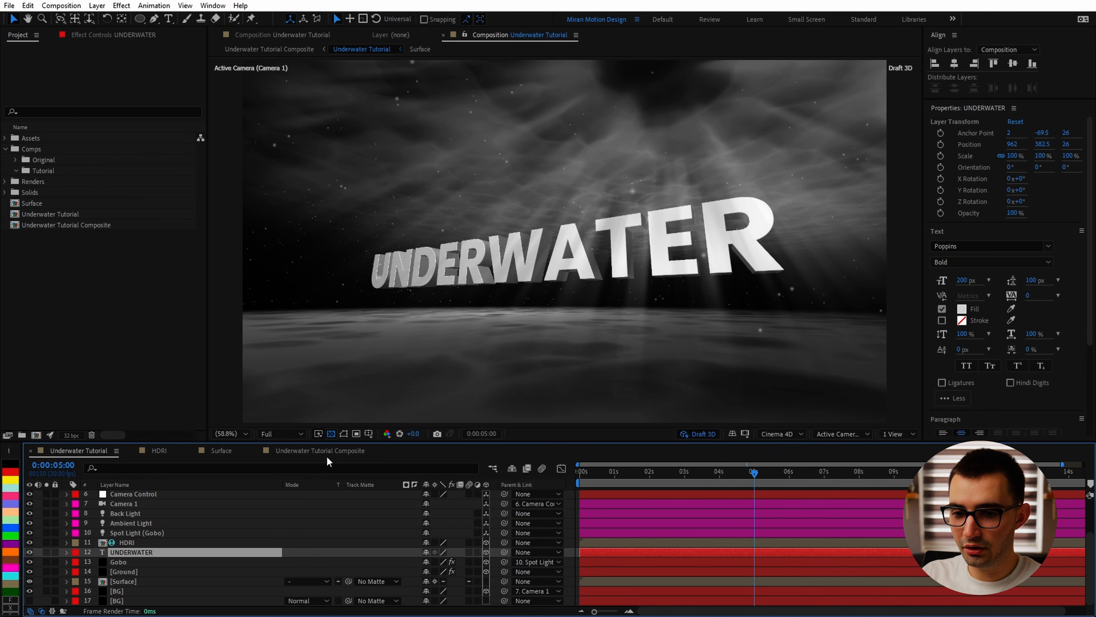
Add the Underwater Tutorial Composite composition to the render queue.
click(327, 453)
click(145, 545)
key(ctrl+m)
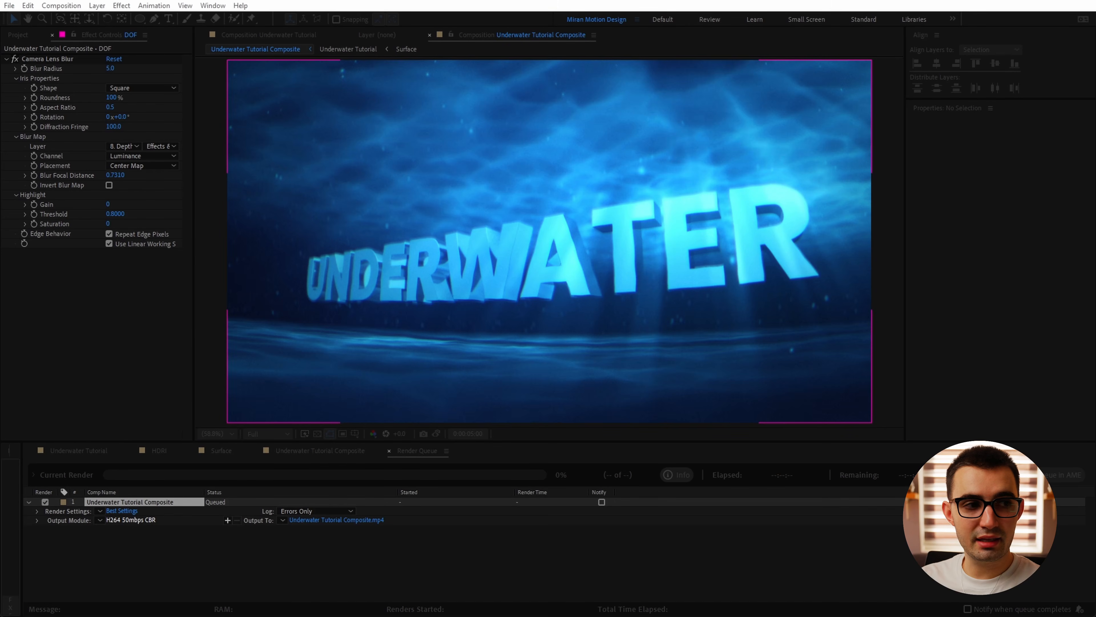
Set the output module's format to OpenEXR Sequence, keeping DWAA compression at 45.
drag(420, 92, 666, 116)
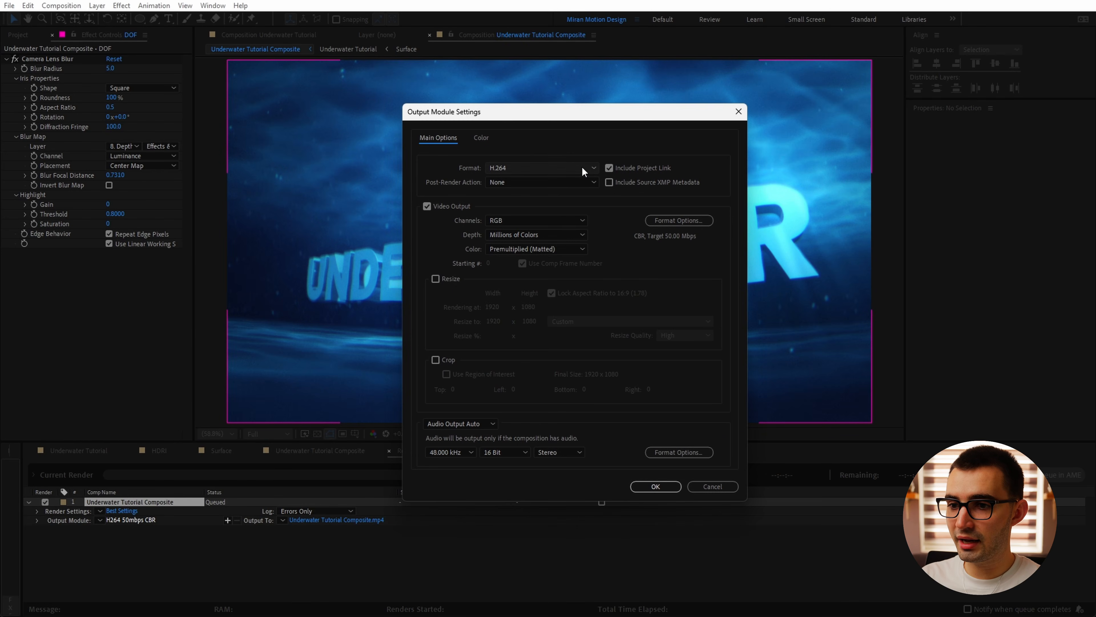
click(585, 169)
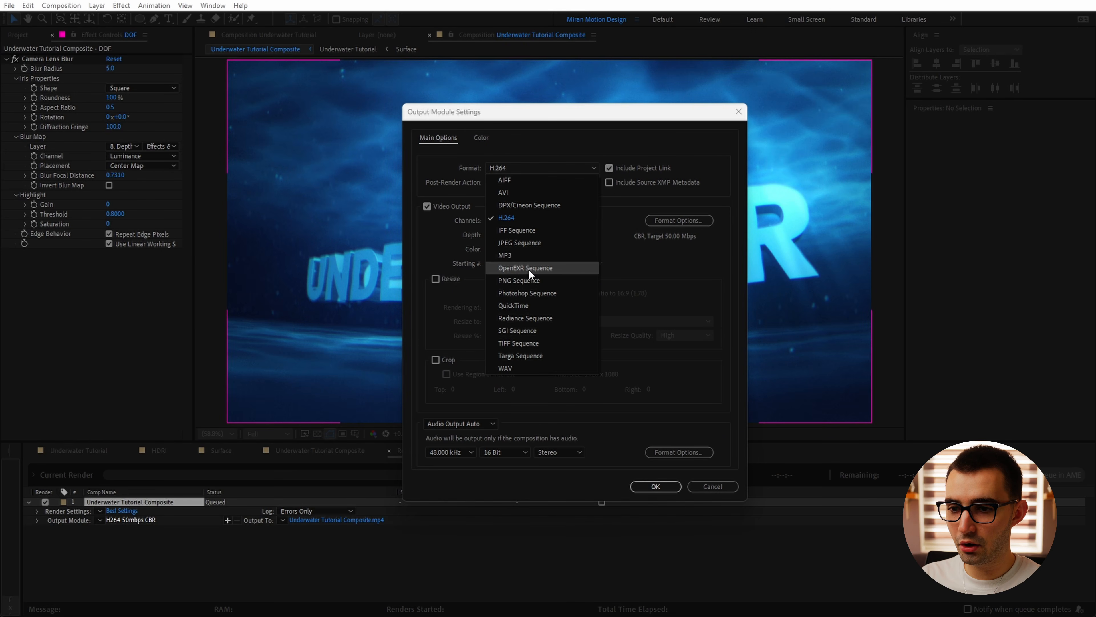
click(528, 269)
click(692, 219)
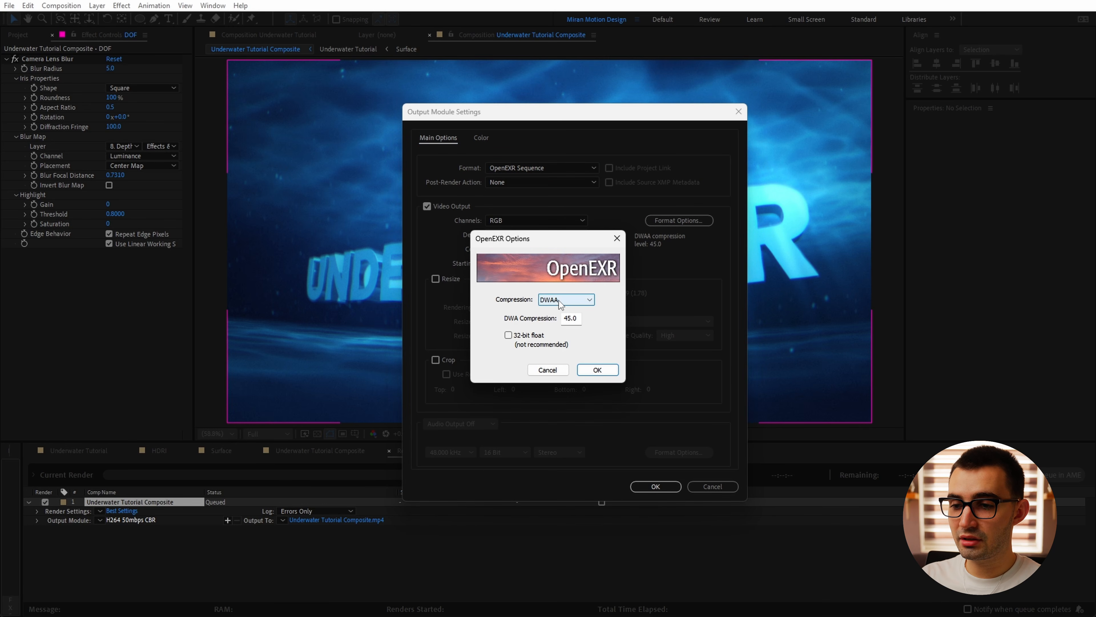
click(603, 375)
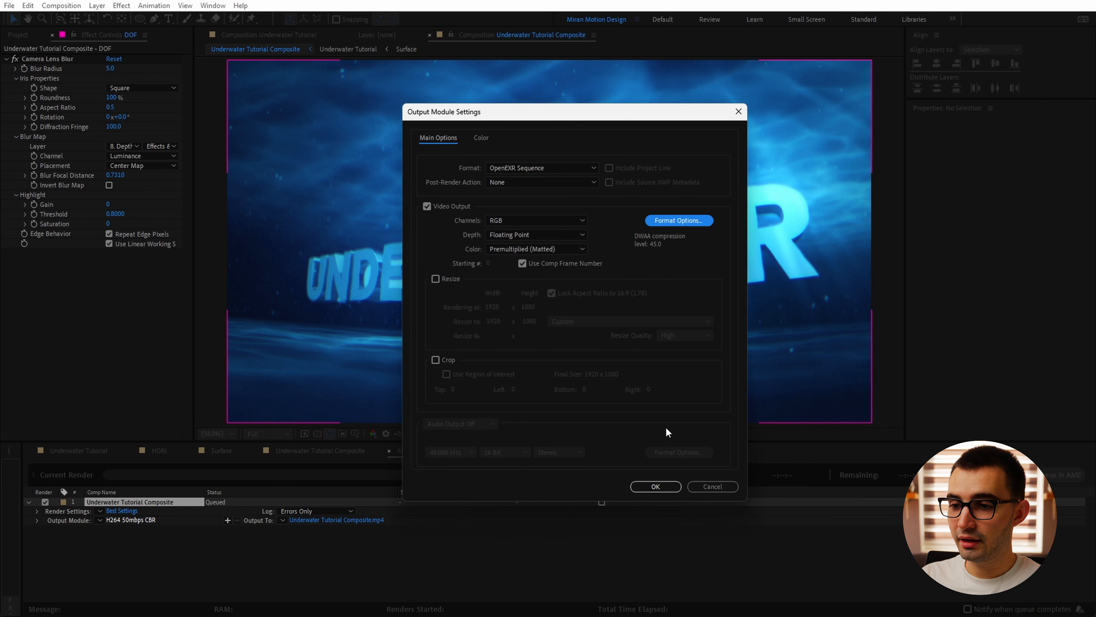
click(655, 486)
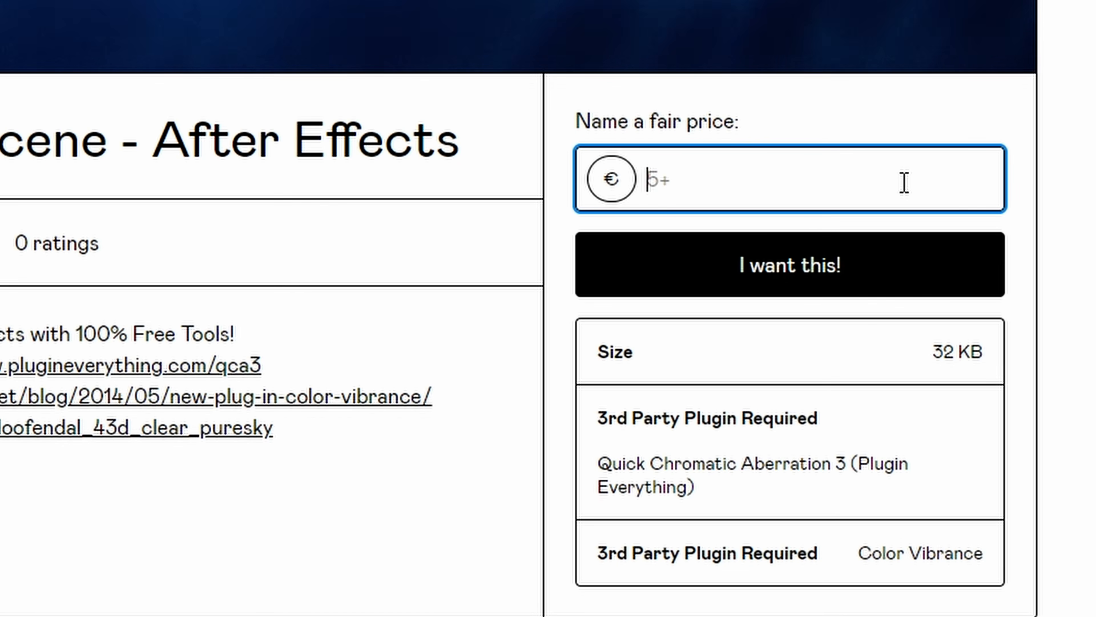
In the web store, enter 69 euros as the 3D Underwater Scene price and browse the other After Effects project listings.
text(69)
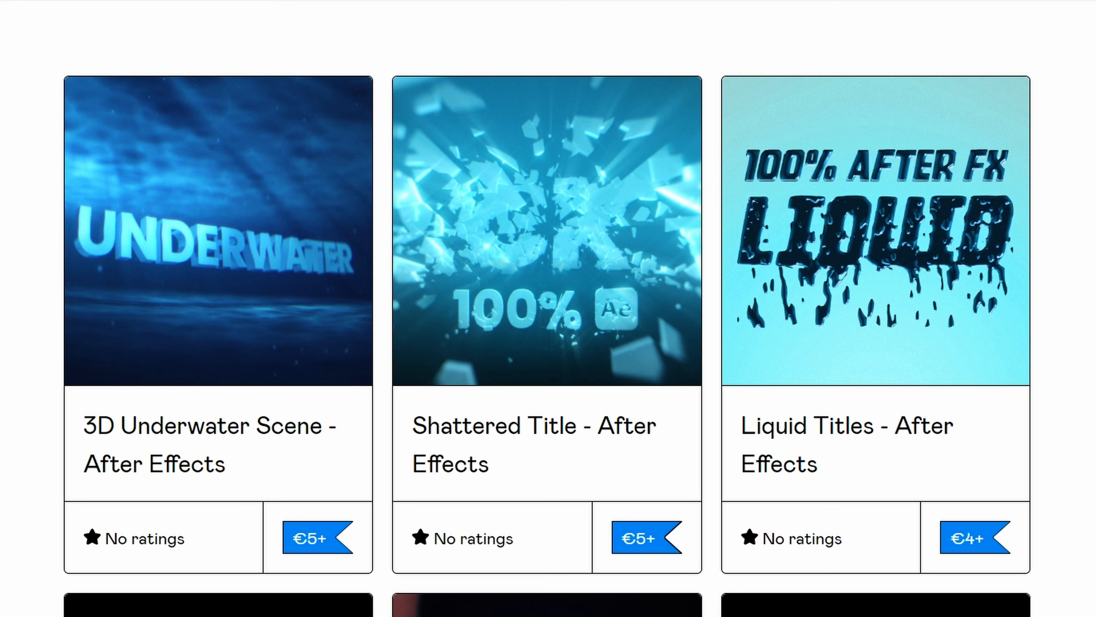
scroll(547, 308, down, 10)
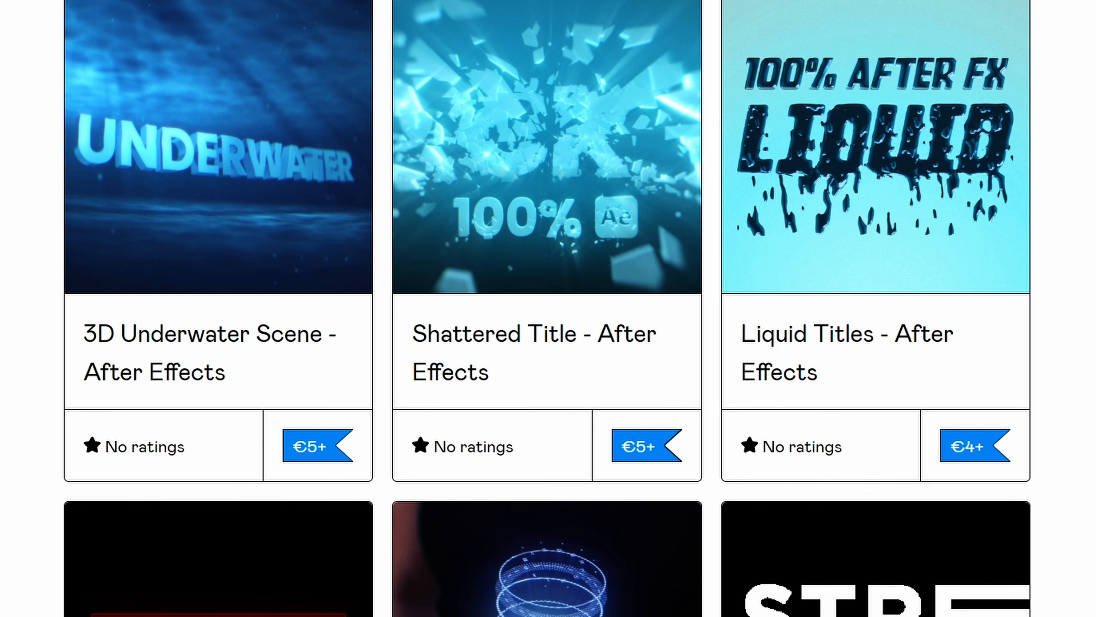
scroll(548, 308, down, 9)
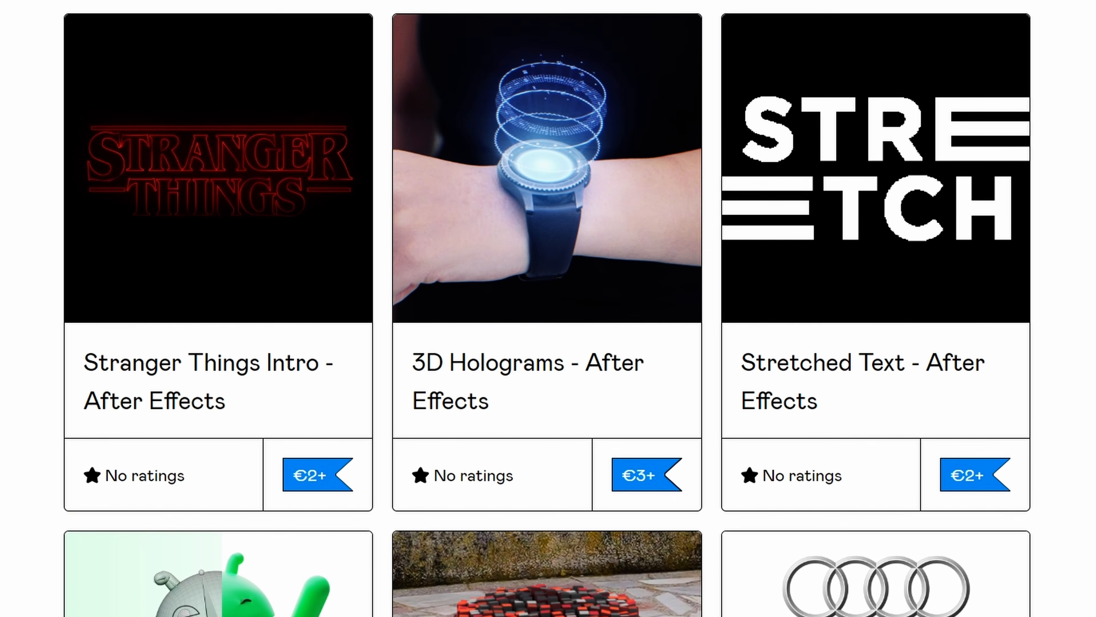
scroll(548, 309, down, 7)
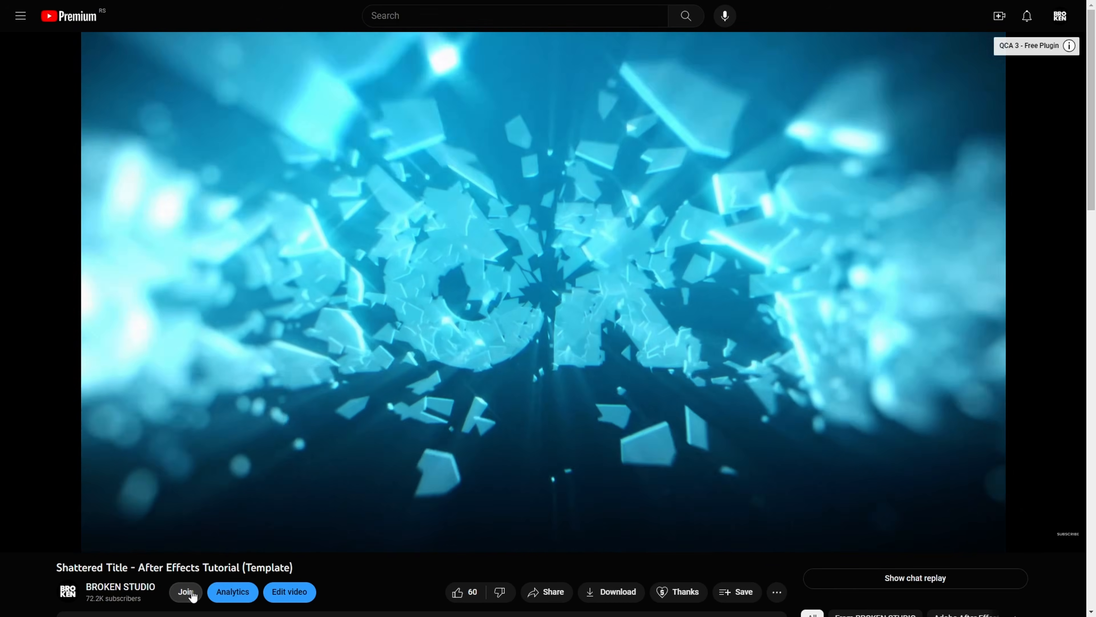
On YouTube, open the BROKEN STUDIO channel's membership options and examine the Shattering Supporter tier's perks, highlighting Free Project Files.
click(192, 592)
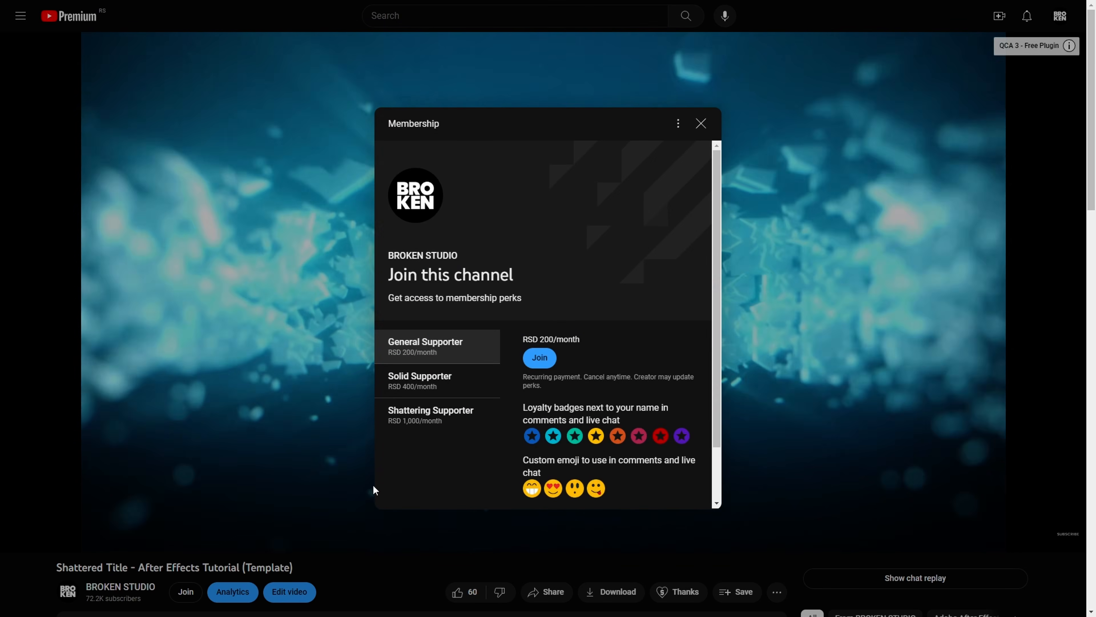
click(459, 412)
scroll(661, 416, down, 1)
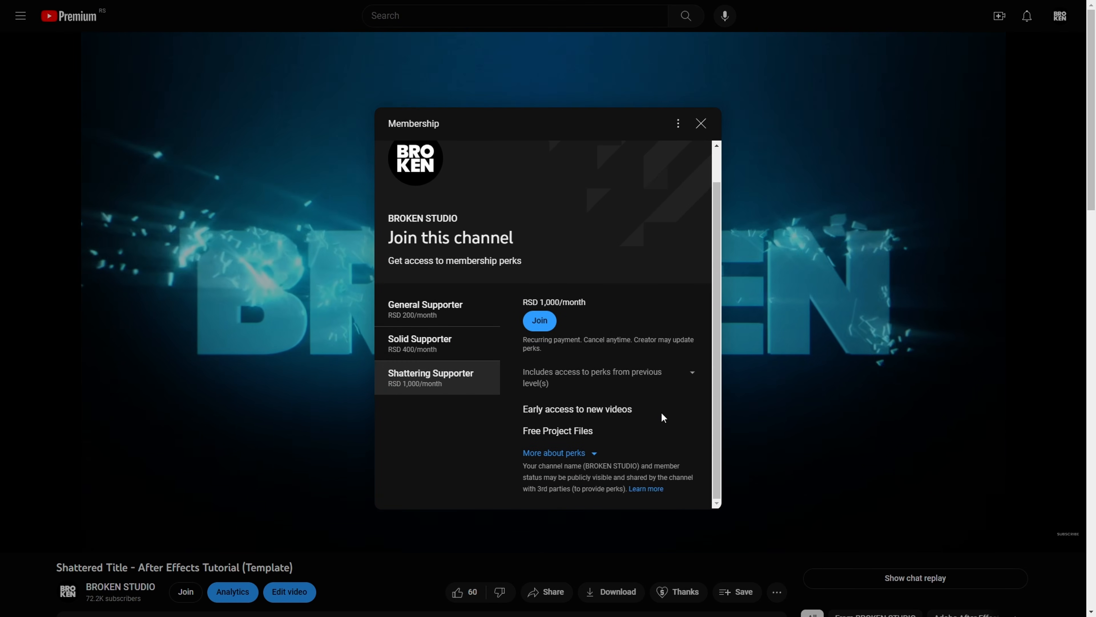
drag(614, 431, 522, 442)
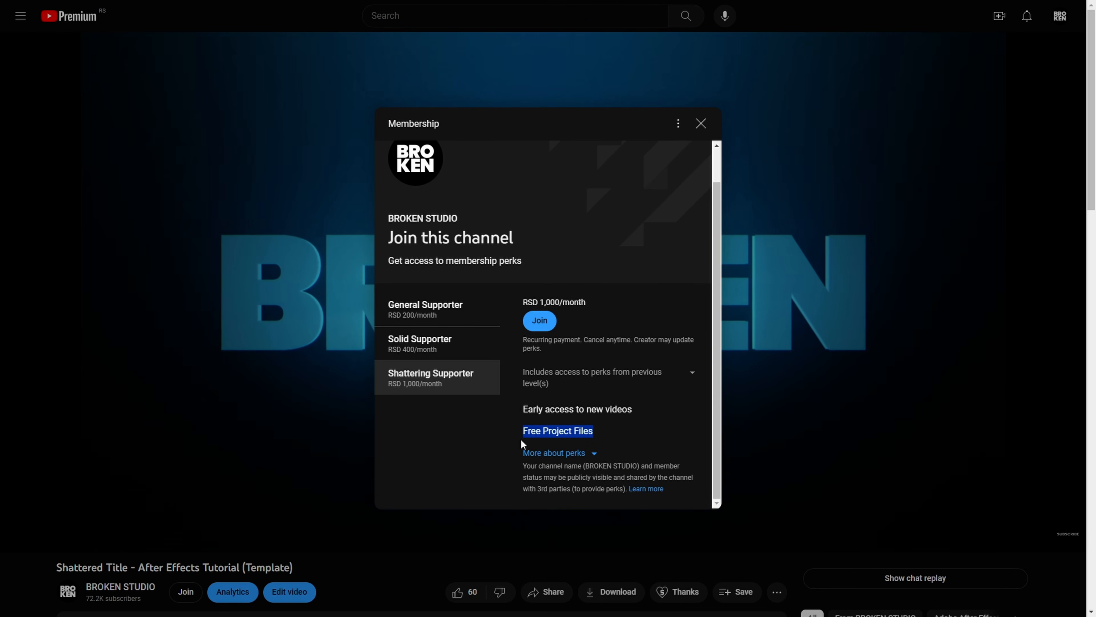